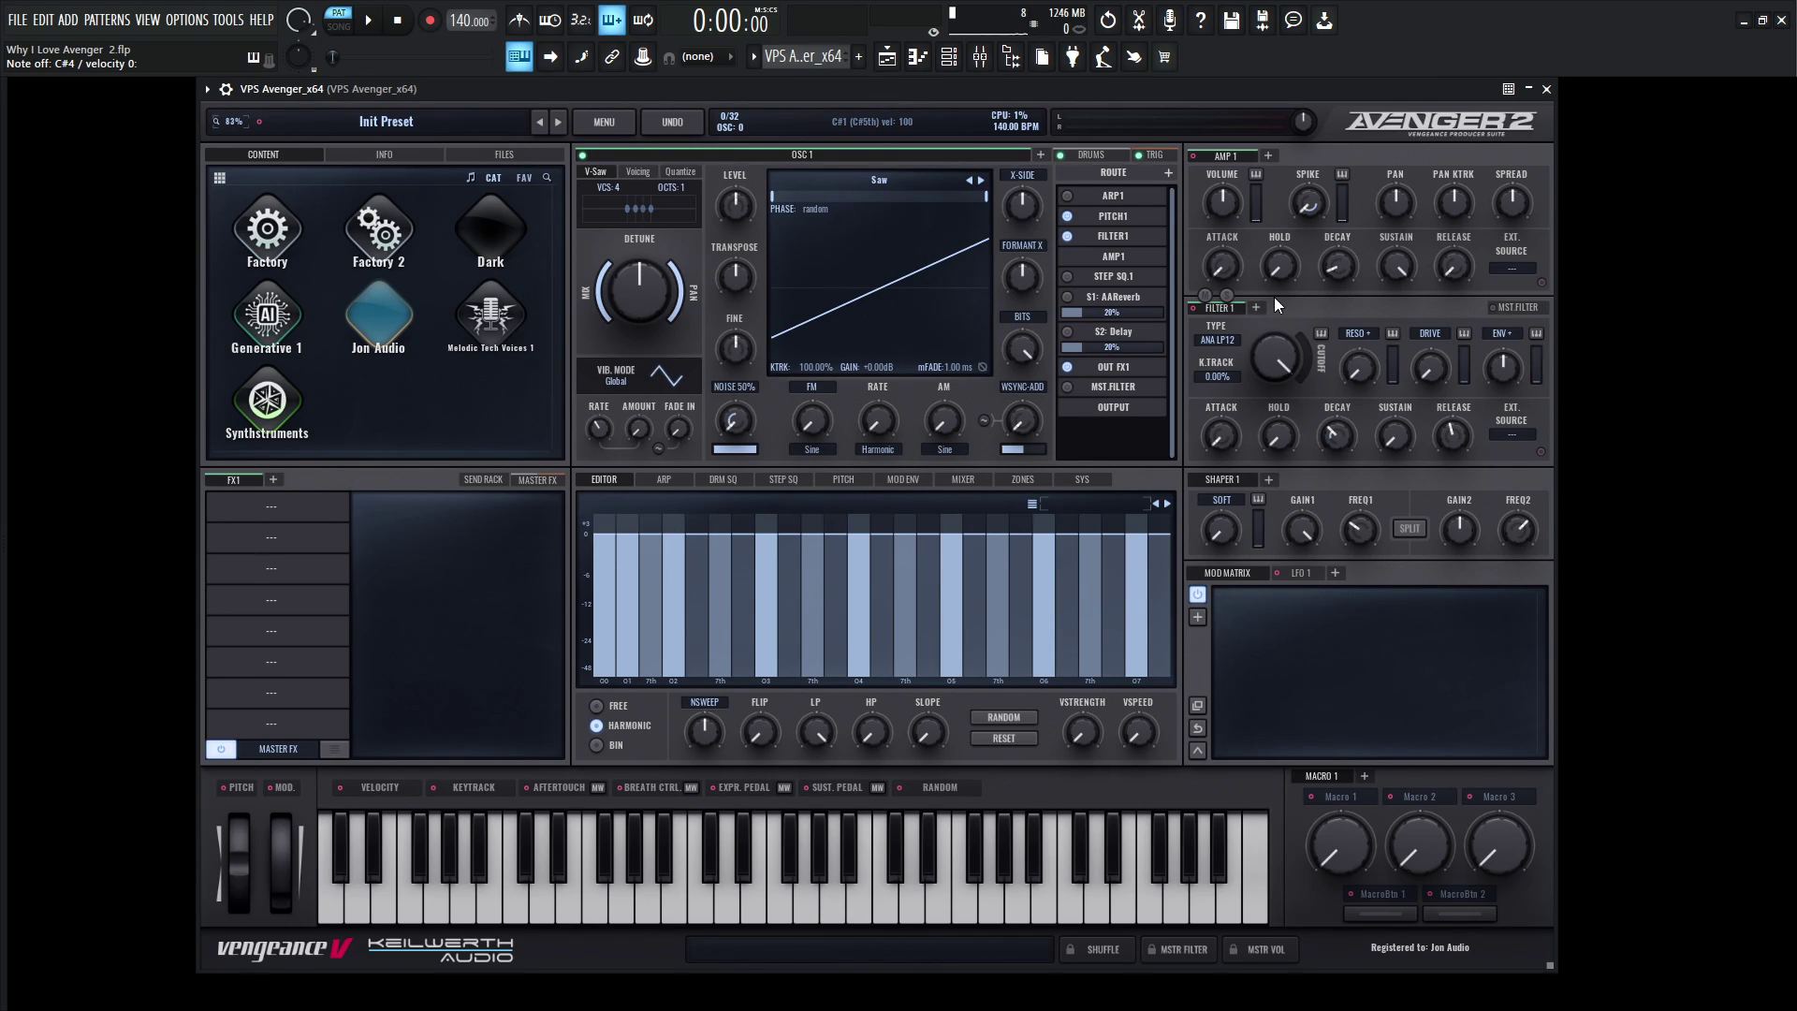
# - Set Filter 1 to the T-Bee LP18 low-pass type and lower its cutoff to about 1515 Hz
pyautogui.click(1214, 342)
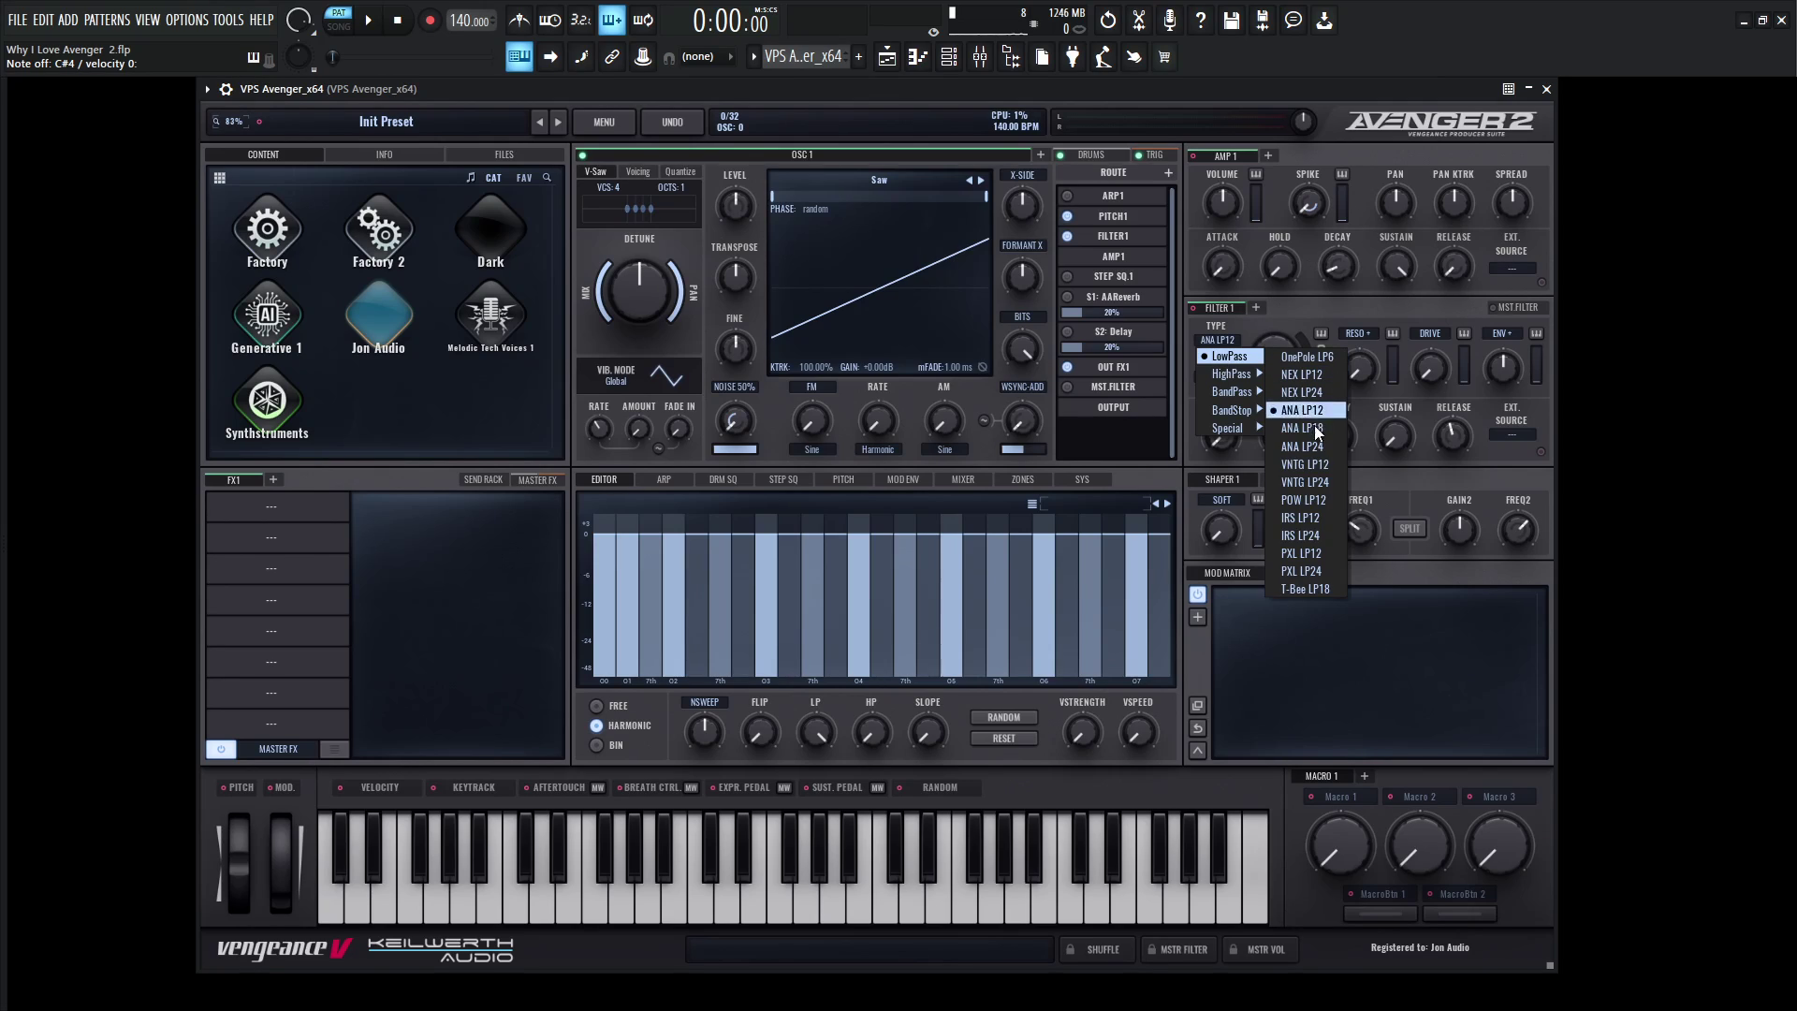
pyautogui.click(1307, 589)
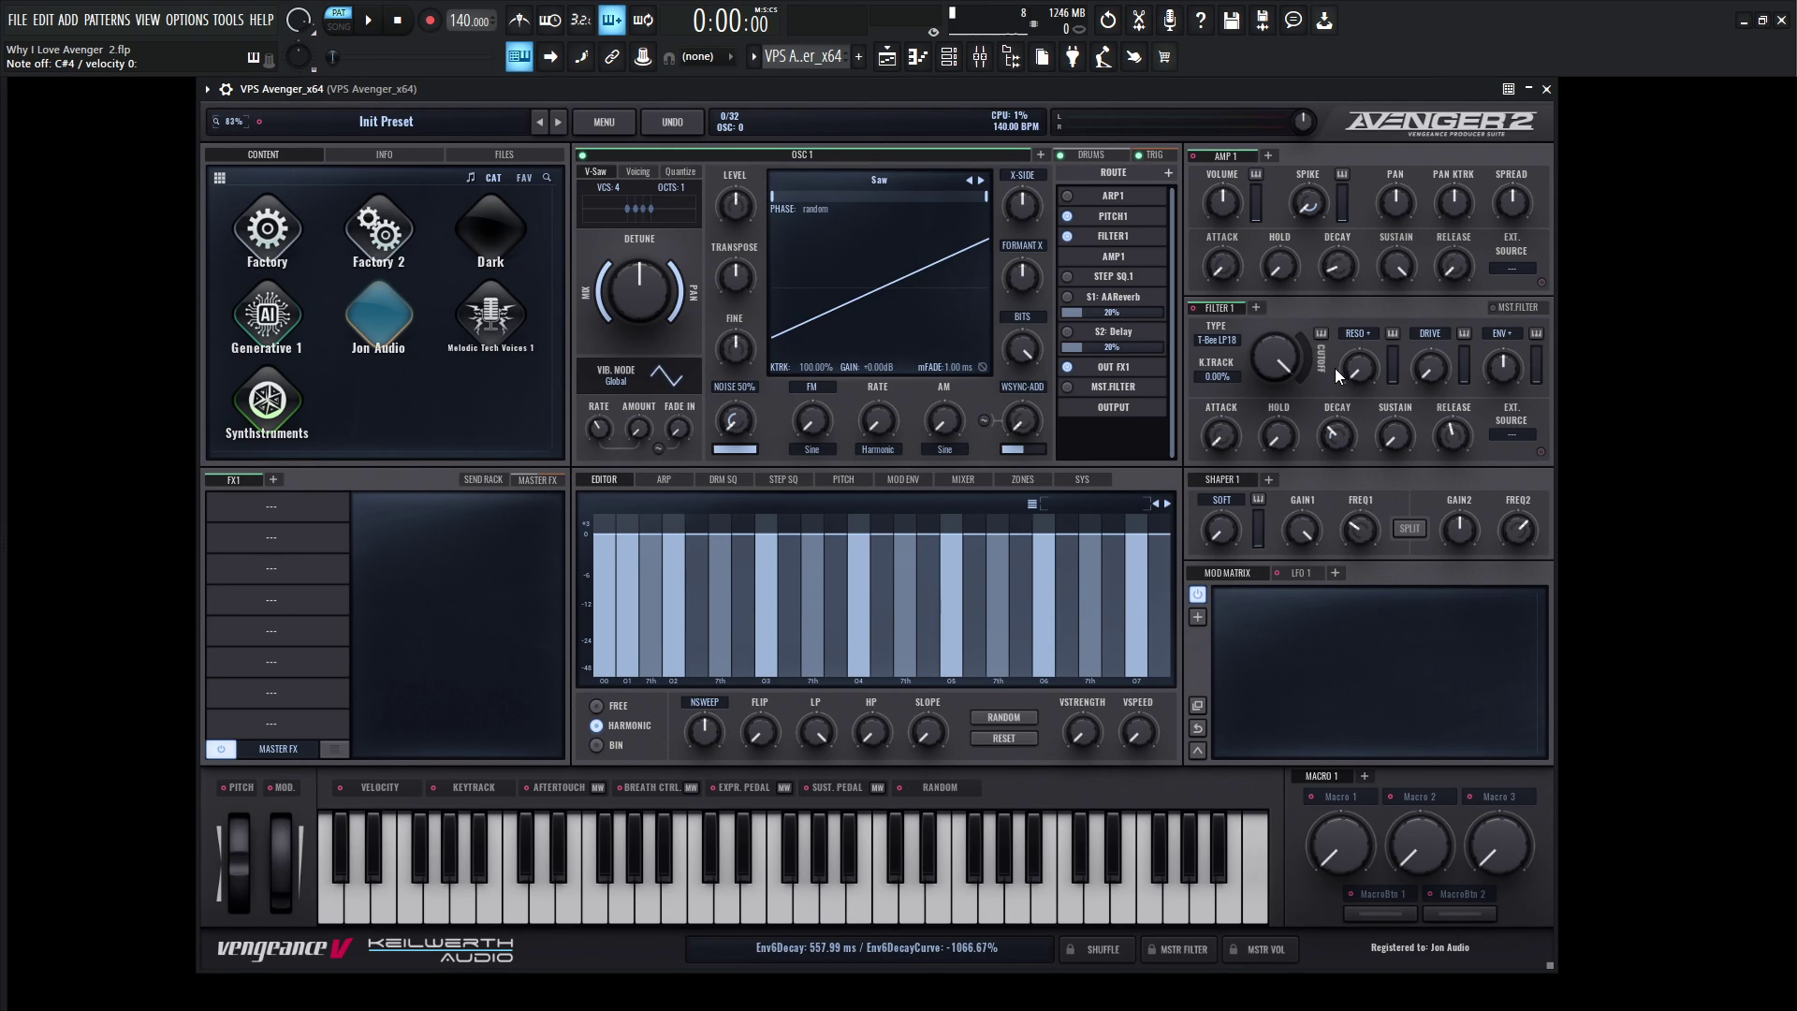
pyautogui.moveTo(1335, 368); pyautogui.dragTo(1281, 376)
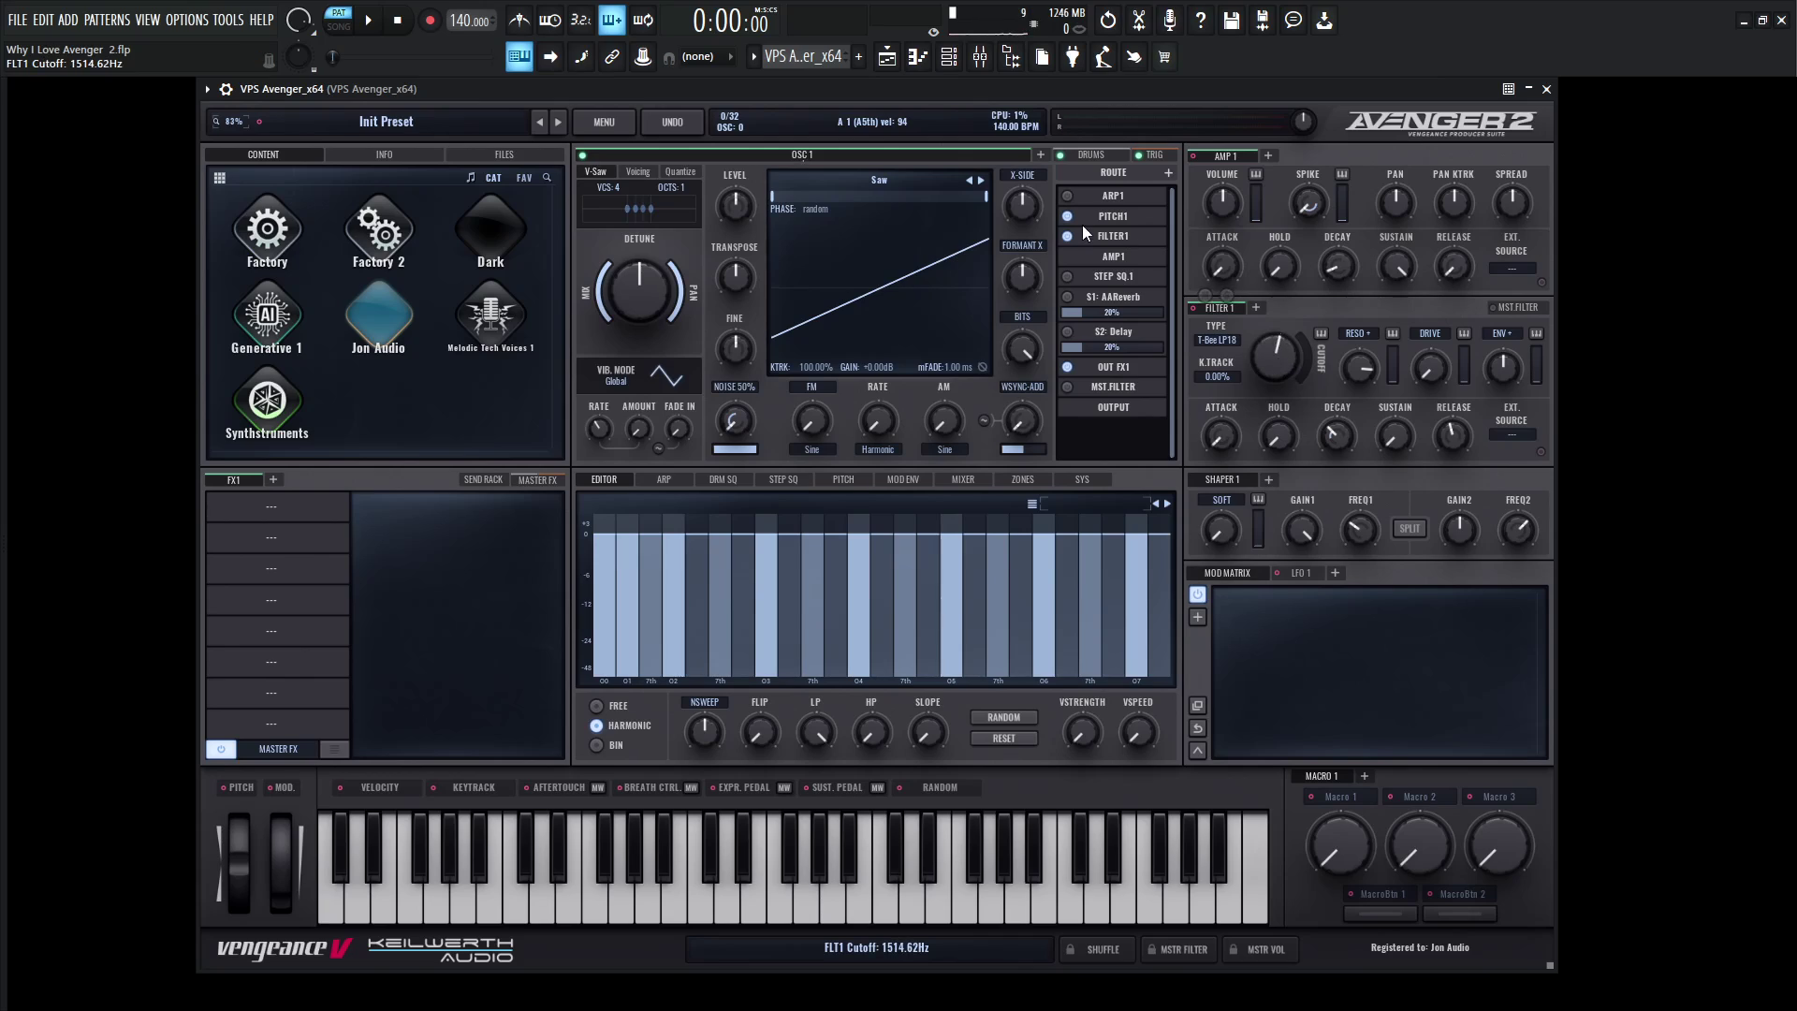
# - Enable ARP1 in the oscillator route, then set Filter 1's envelope amount to 45.81% with a lower cutoff
pyautogui.click(1069, 195)
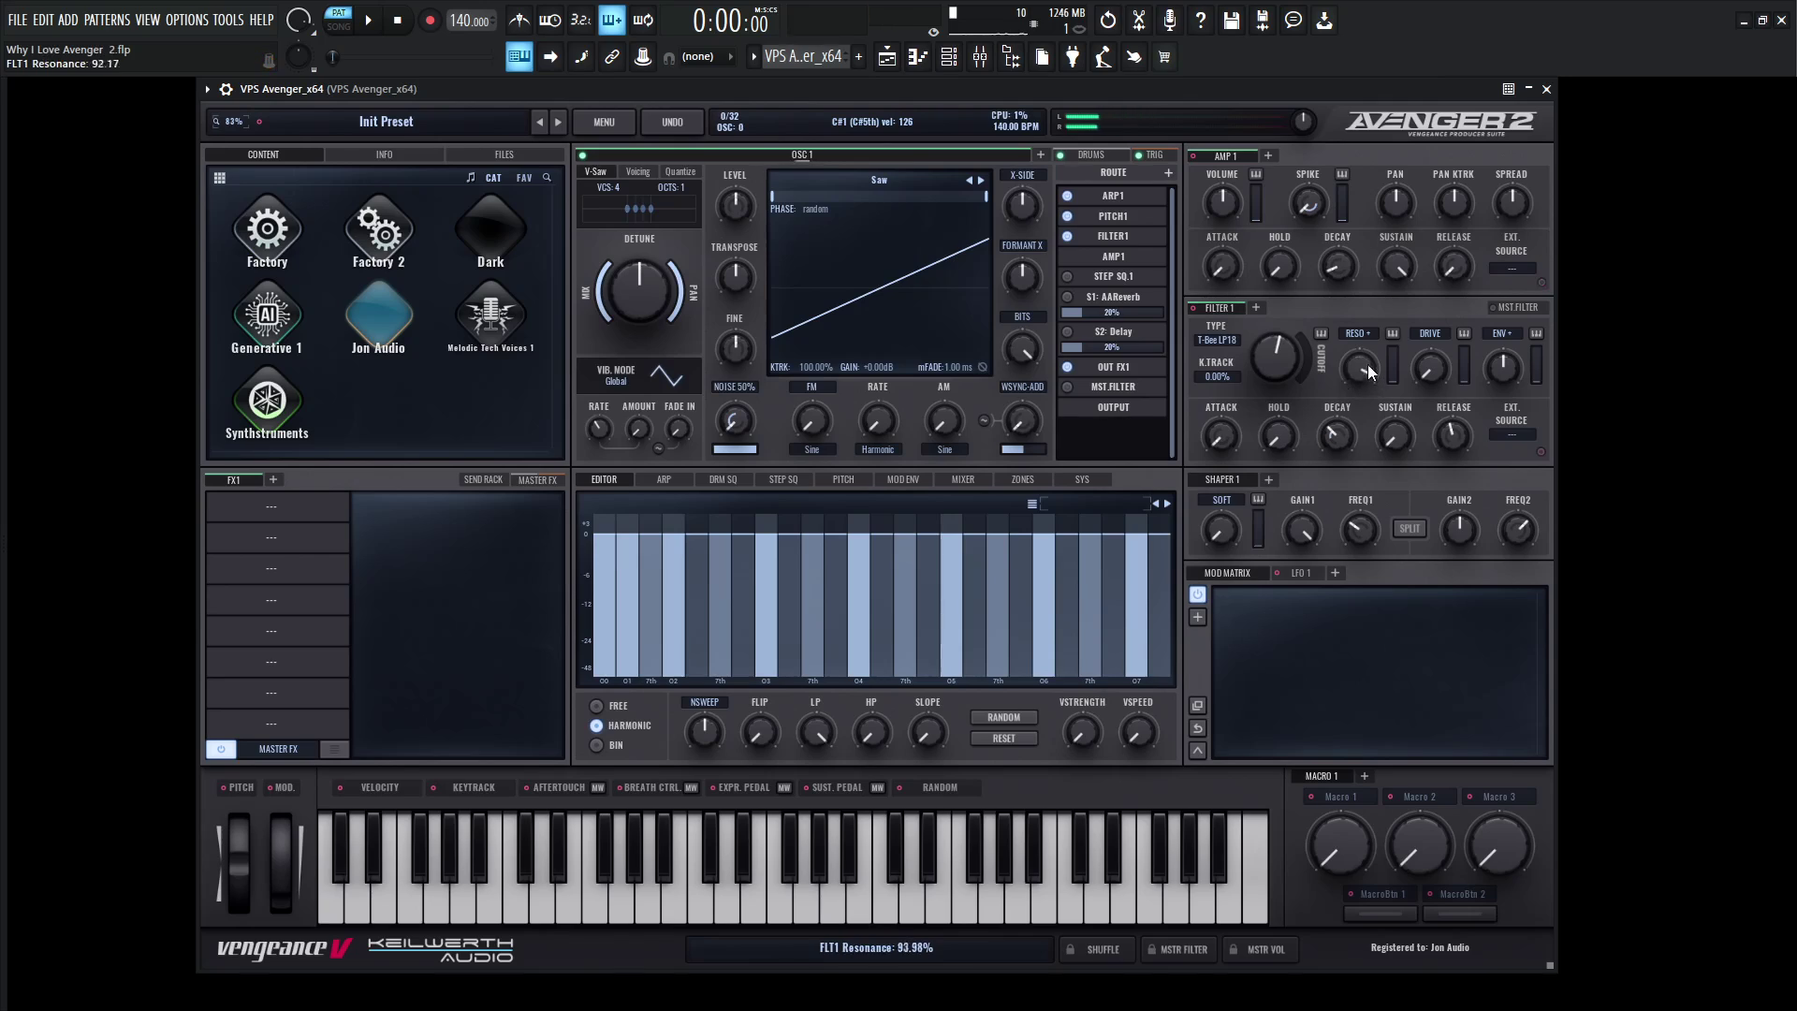
pyautogui.moveTo(1502, 367); pyautogui.dragTo(1507, 340)
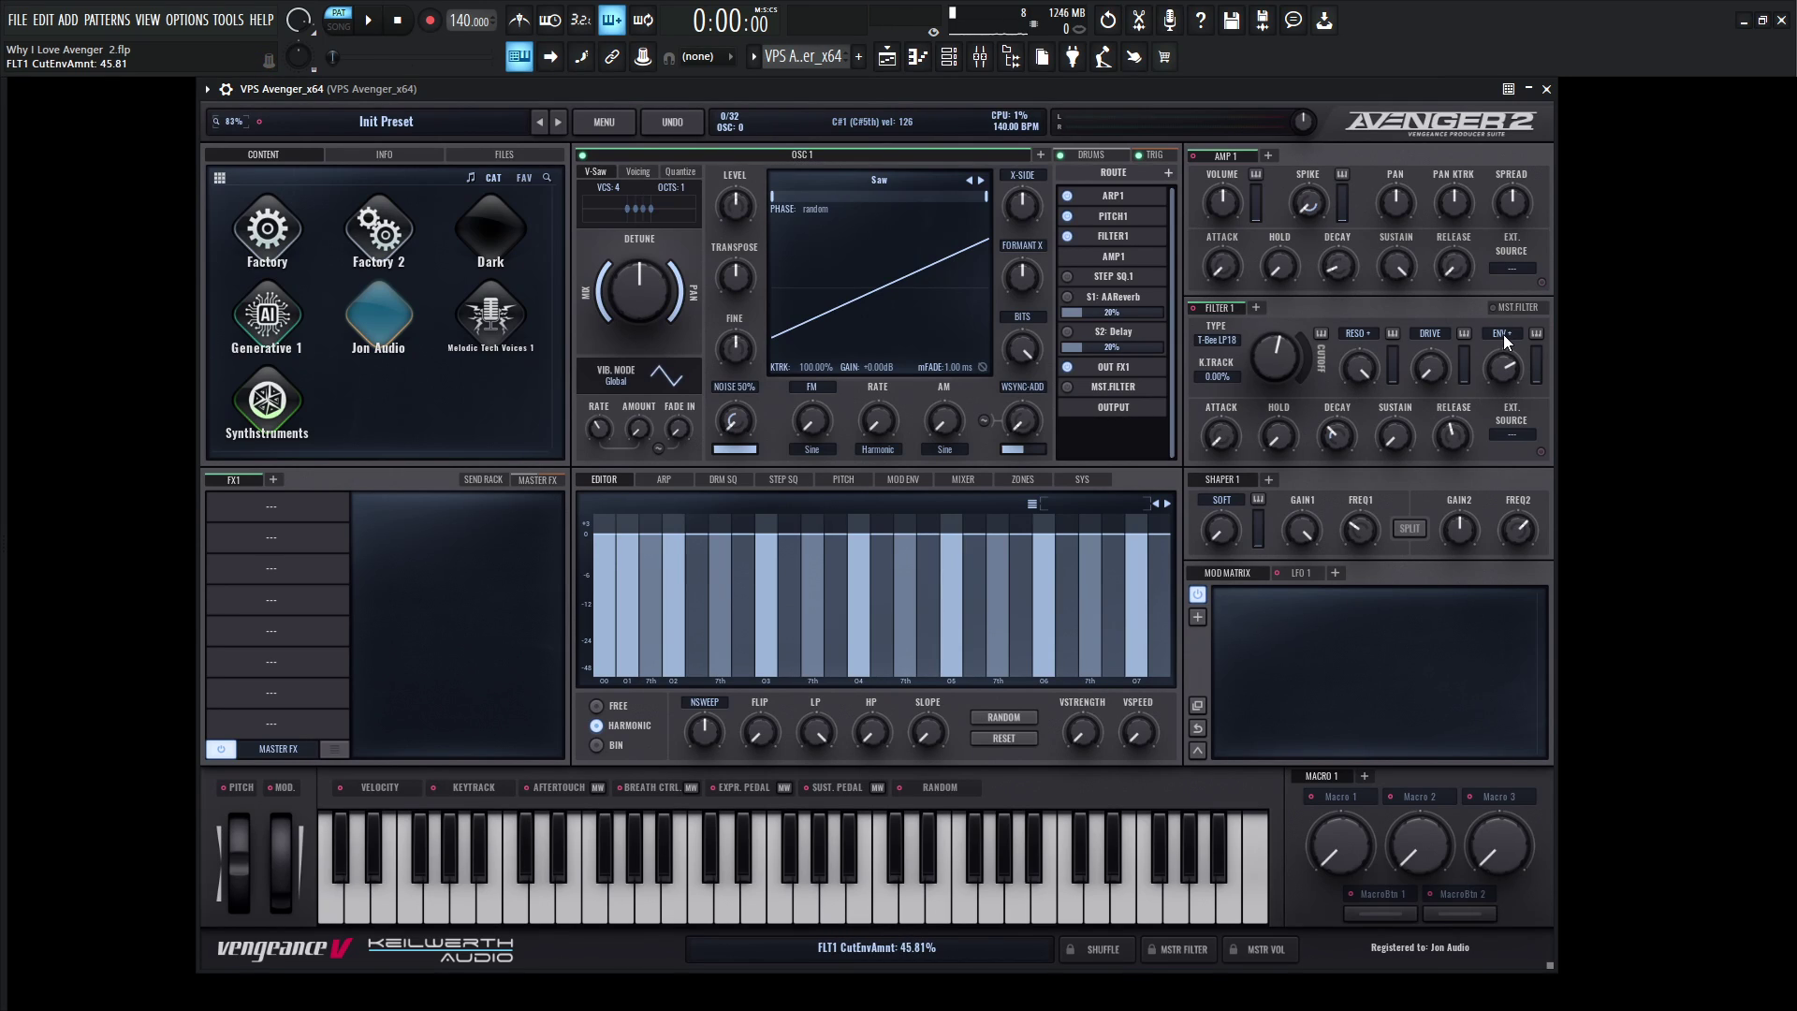
pyautogui.moveTo(1288, 350)
pyautogui.mouseDown()
pyautogui.moveTo(1278, 401)
pyautogui.moveTo(1277, 378)
pyautogui.mouseUp()
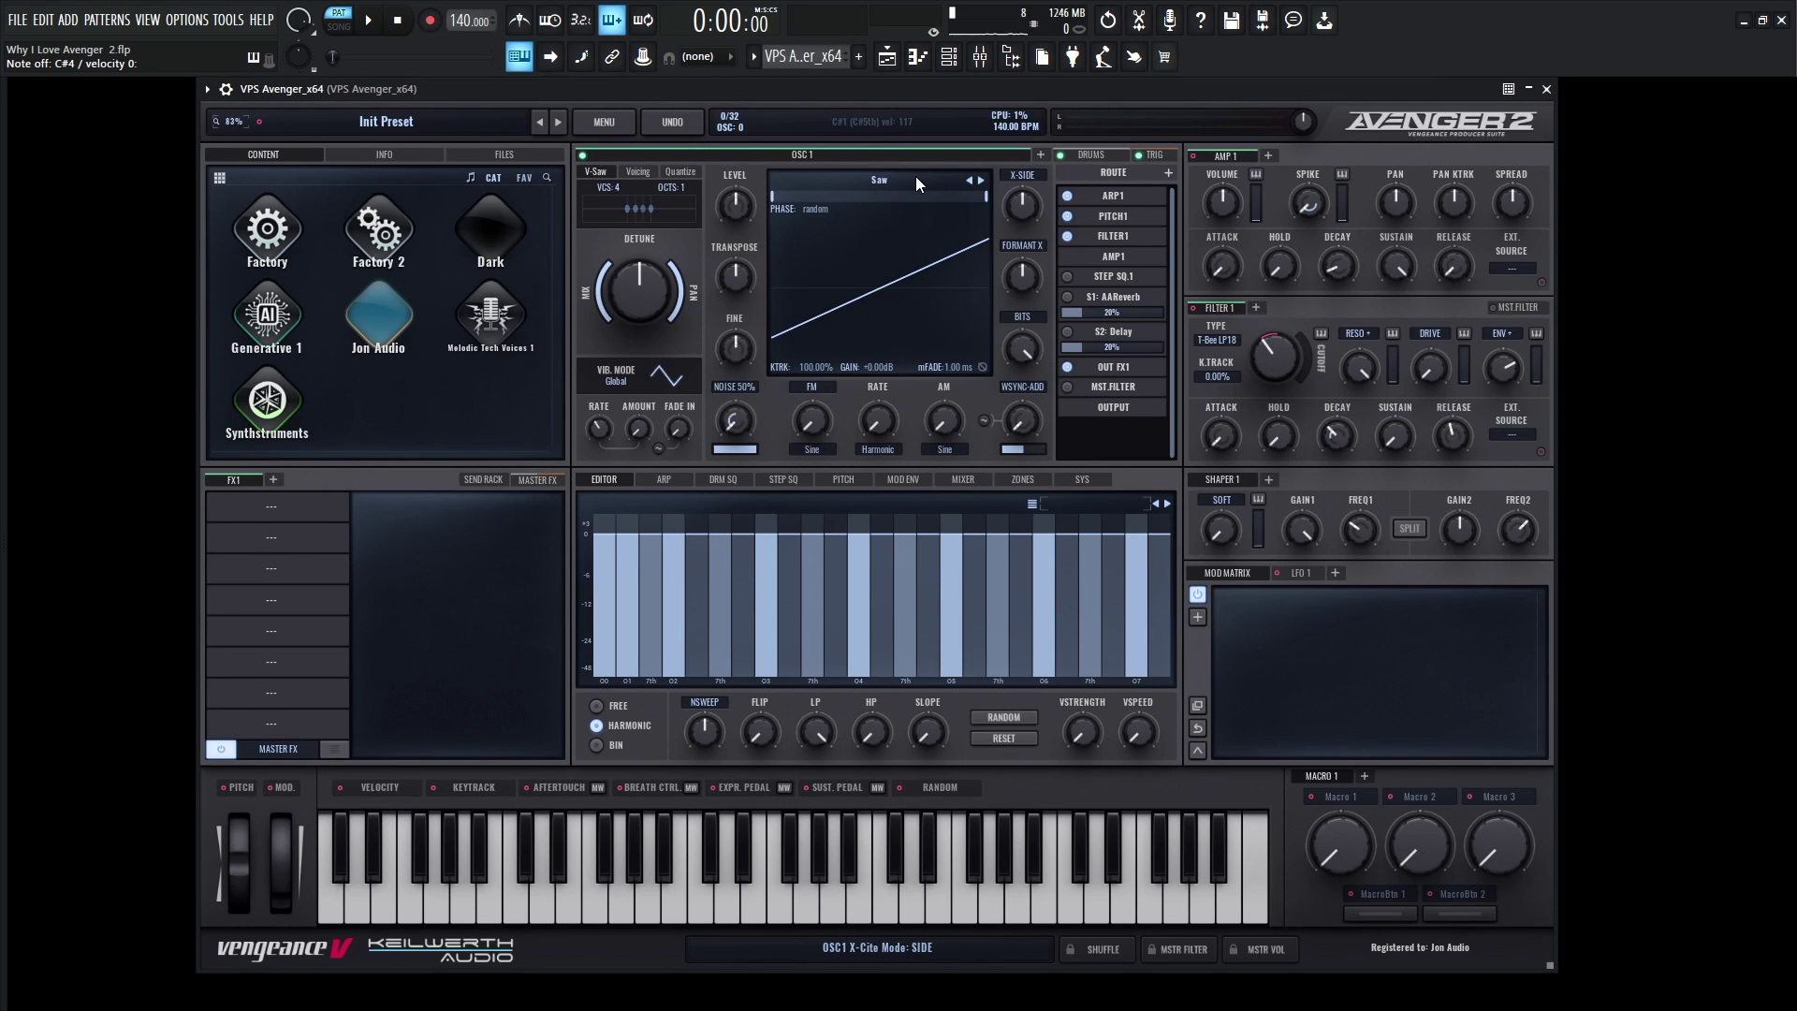
# - Give OSC 1's sub oscillator a square shape, raise its volume, and compare phase invert on and off, leaving it off
pyautogui.click(635, 172)
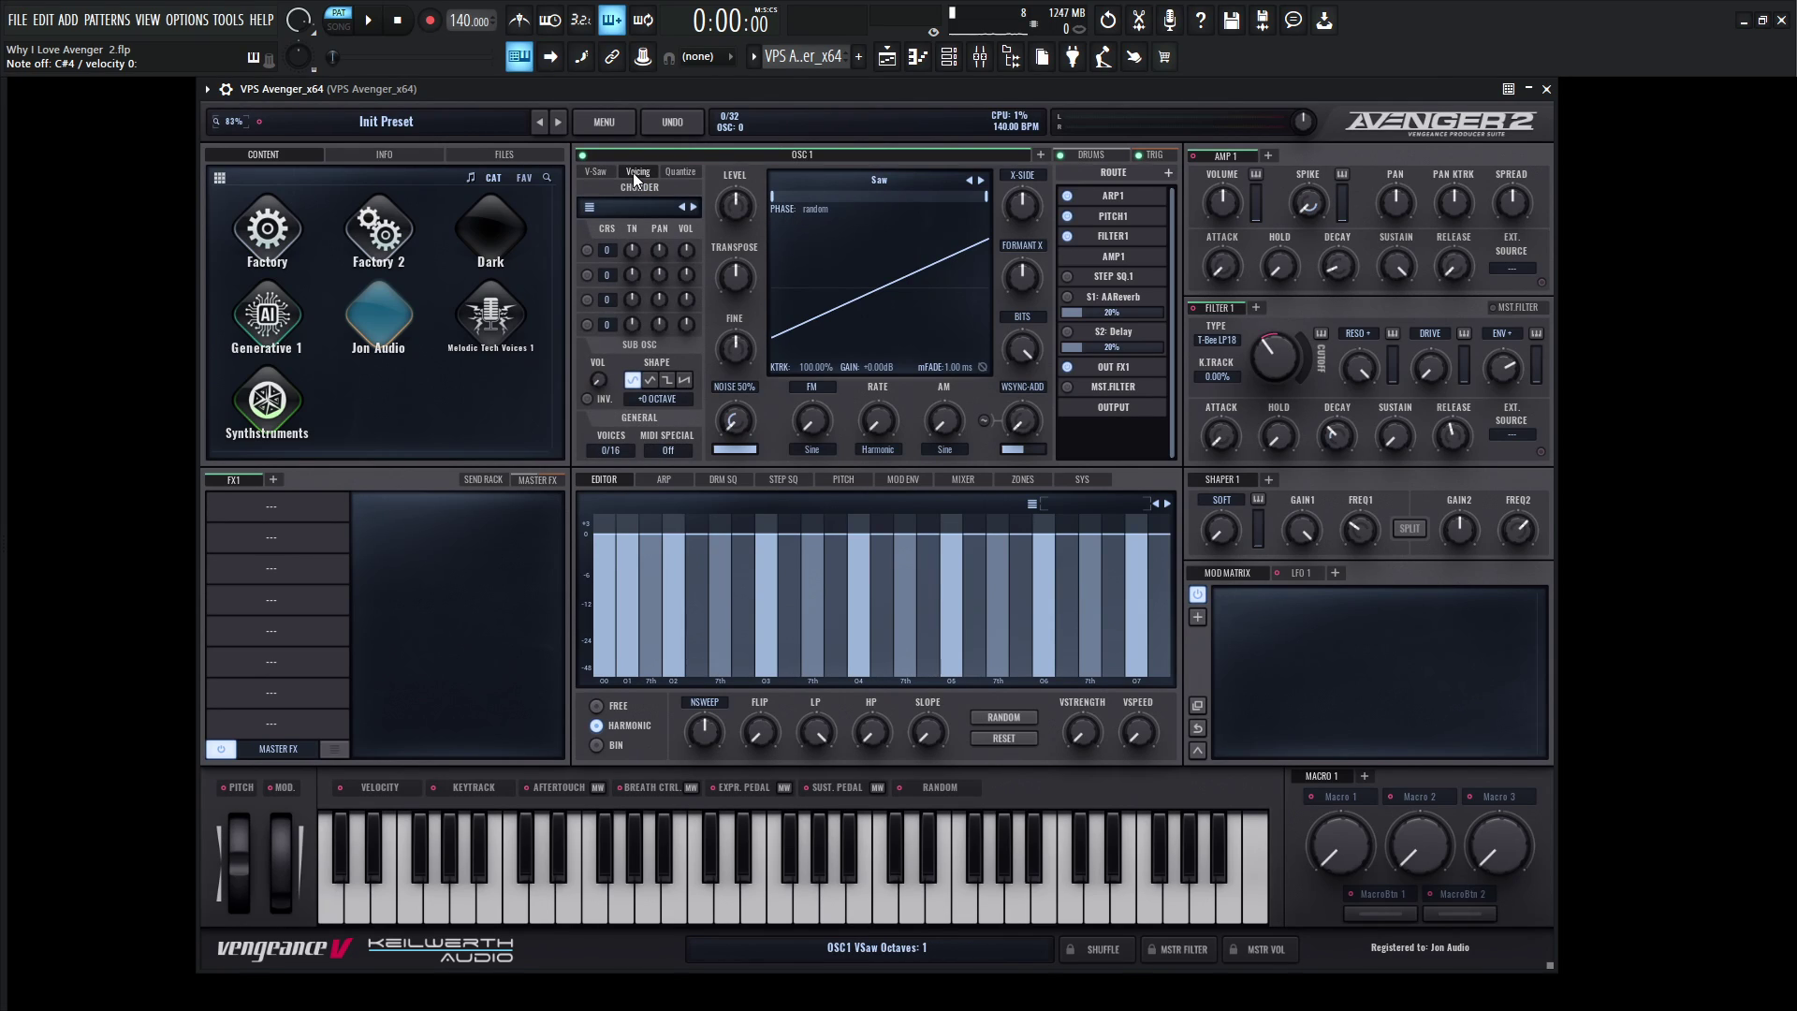
pyautogui.click(667, 380)
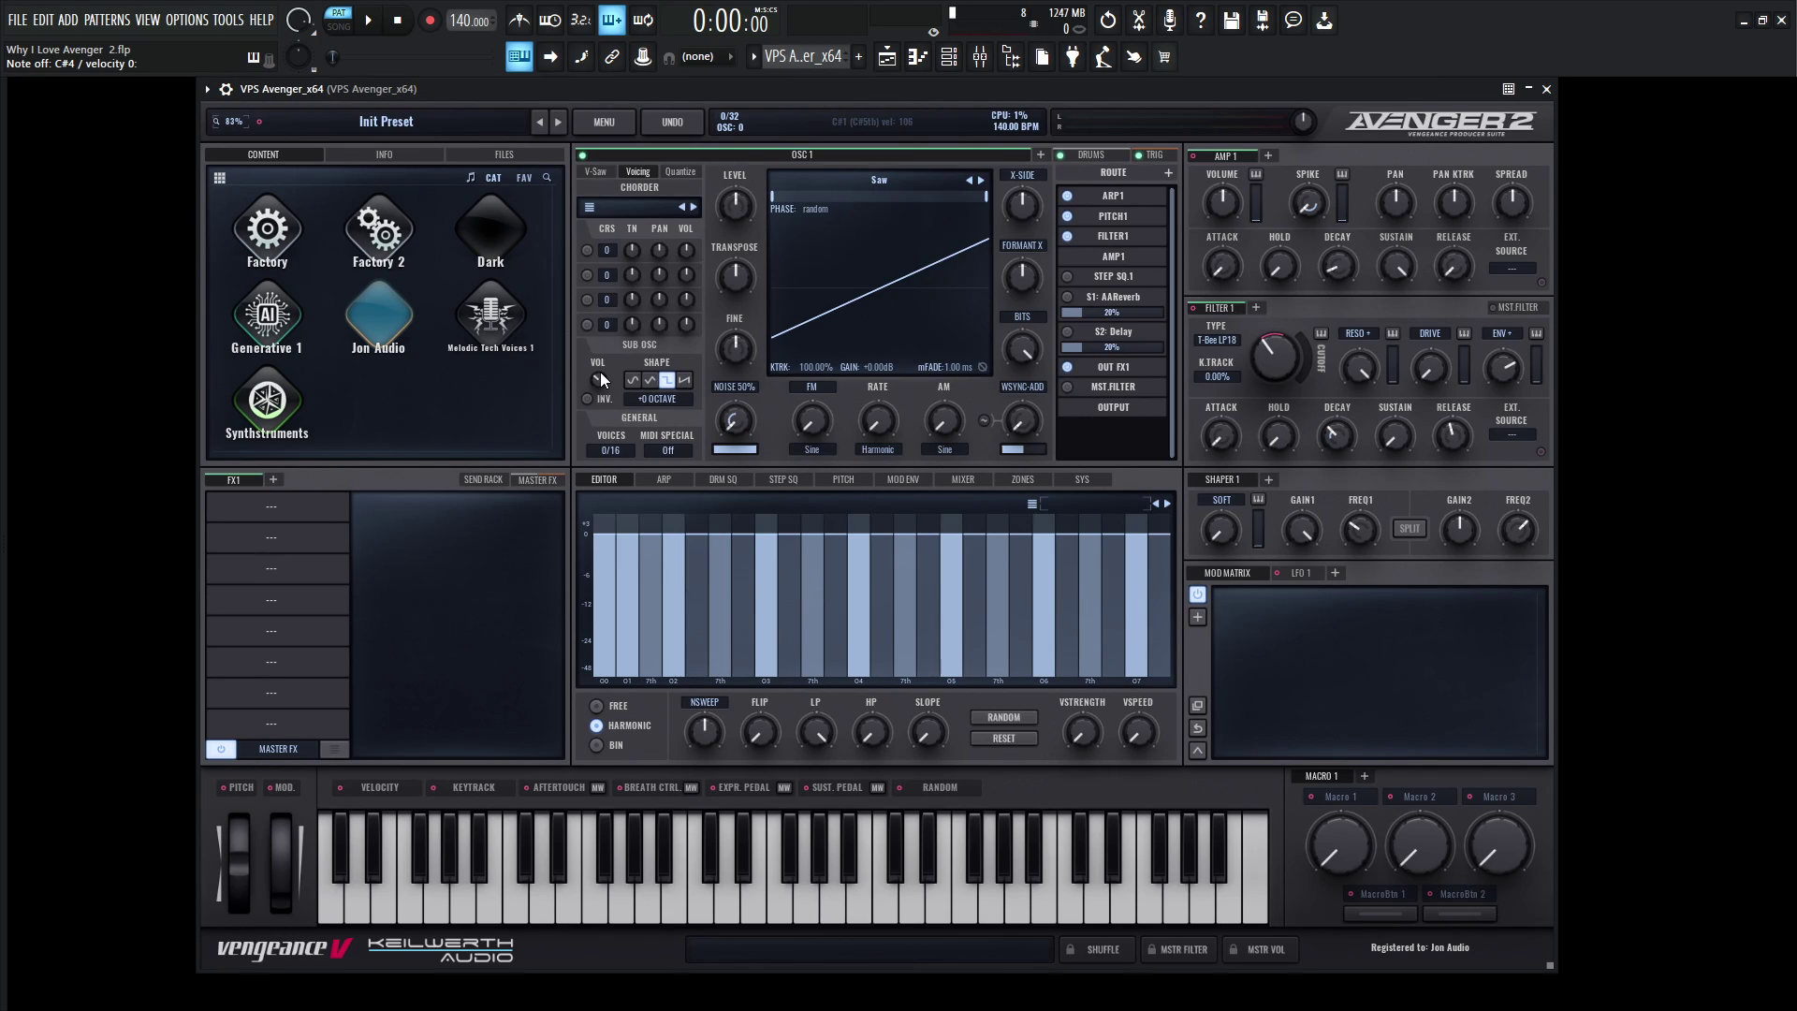
pyautogui.click(589, 398)
pyautogui.click(591, 399)
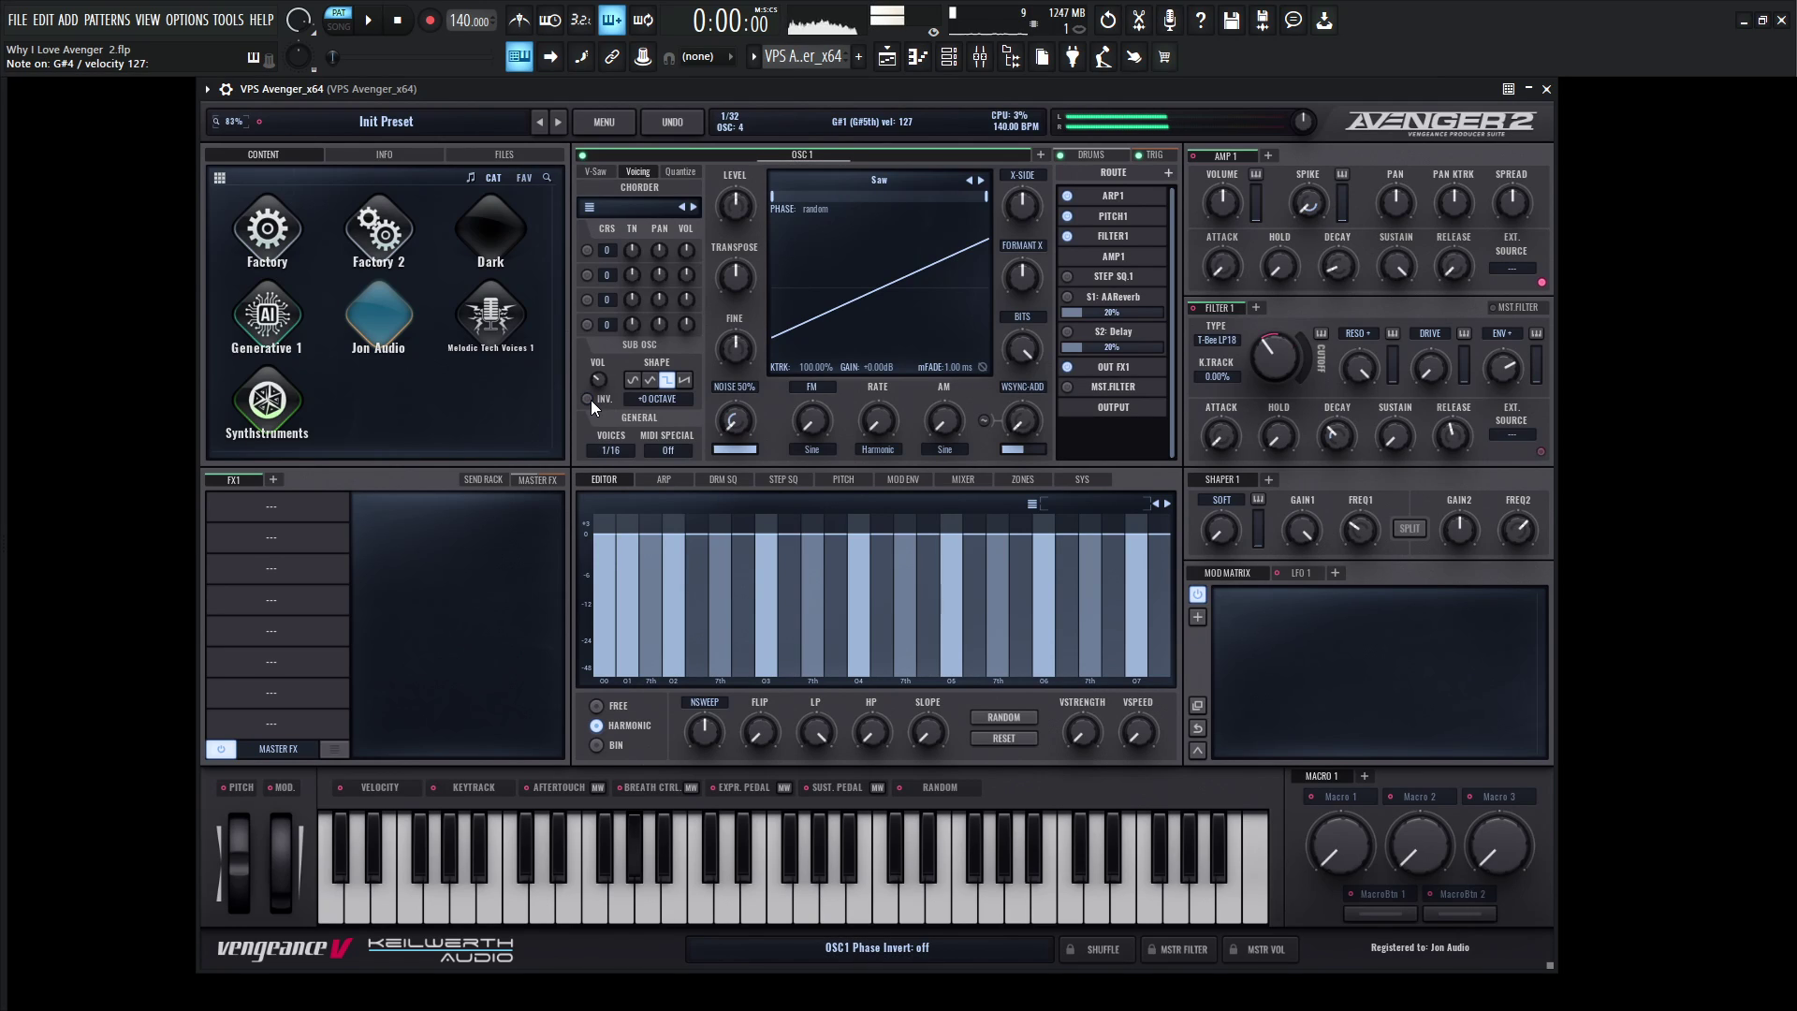
pyautogui.click(591, 399)
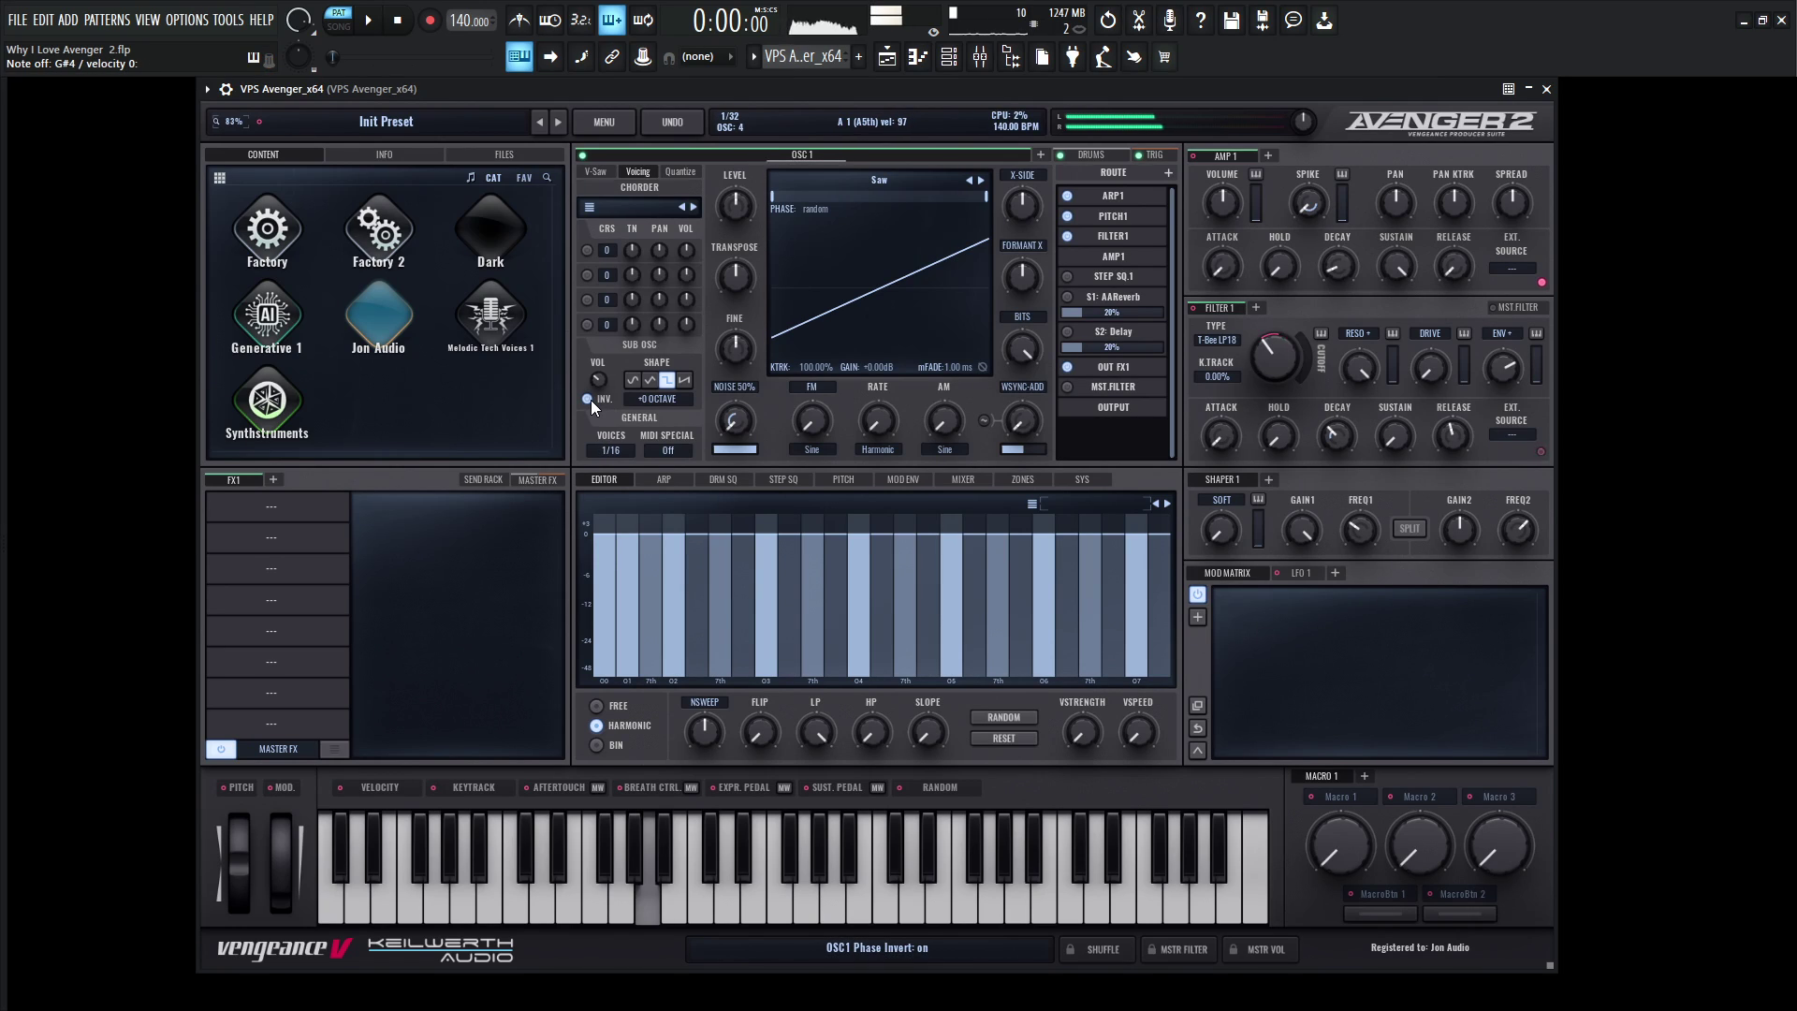
pyautogui.click(590, 400)
# - Adjust Filter 1's cutoff to about 320 Hz and add Shaper 1 to the route, placed after Filter 1
pyautogui.moveTo(1294, 363)
pyautogui.mouseDown()
pyautogui.moveTo(1279, 397)
pyautogui.moveTo(1272, 350)
pyautogui.moveTo(1273, 384)
pyautogui.moveTo(1272, 367)
pyautogui.mouseUp()
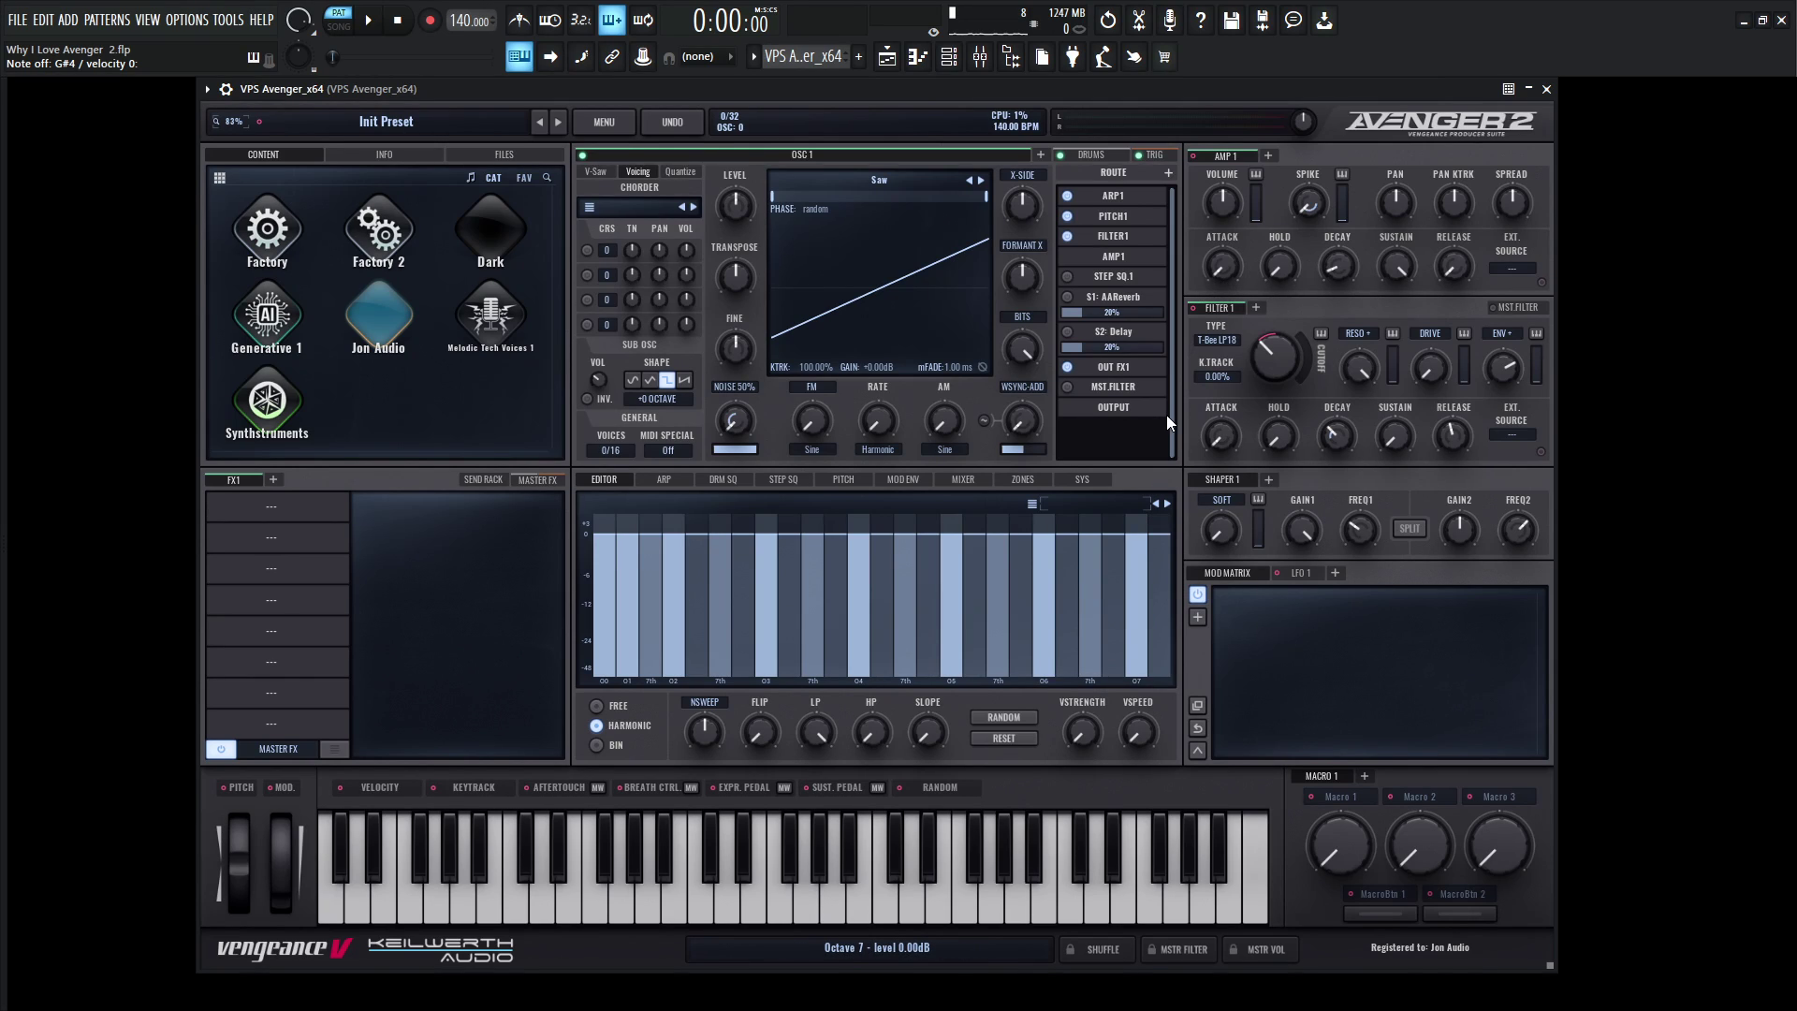
pyautogui.click(1169, 174)
pyautogui.click(1148, 232)
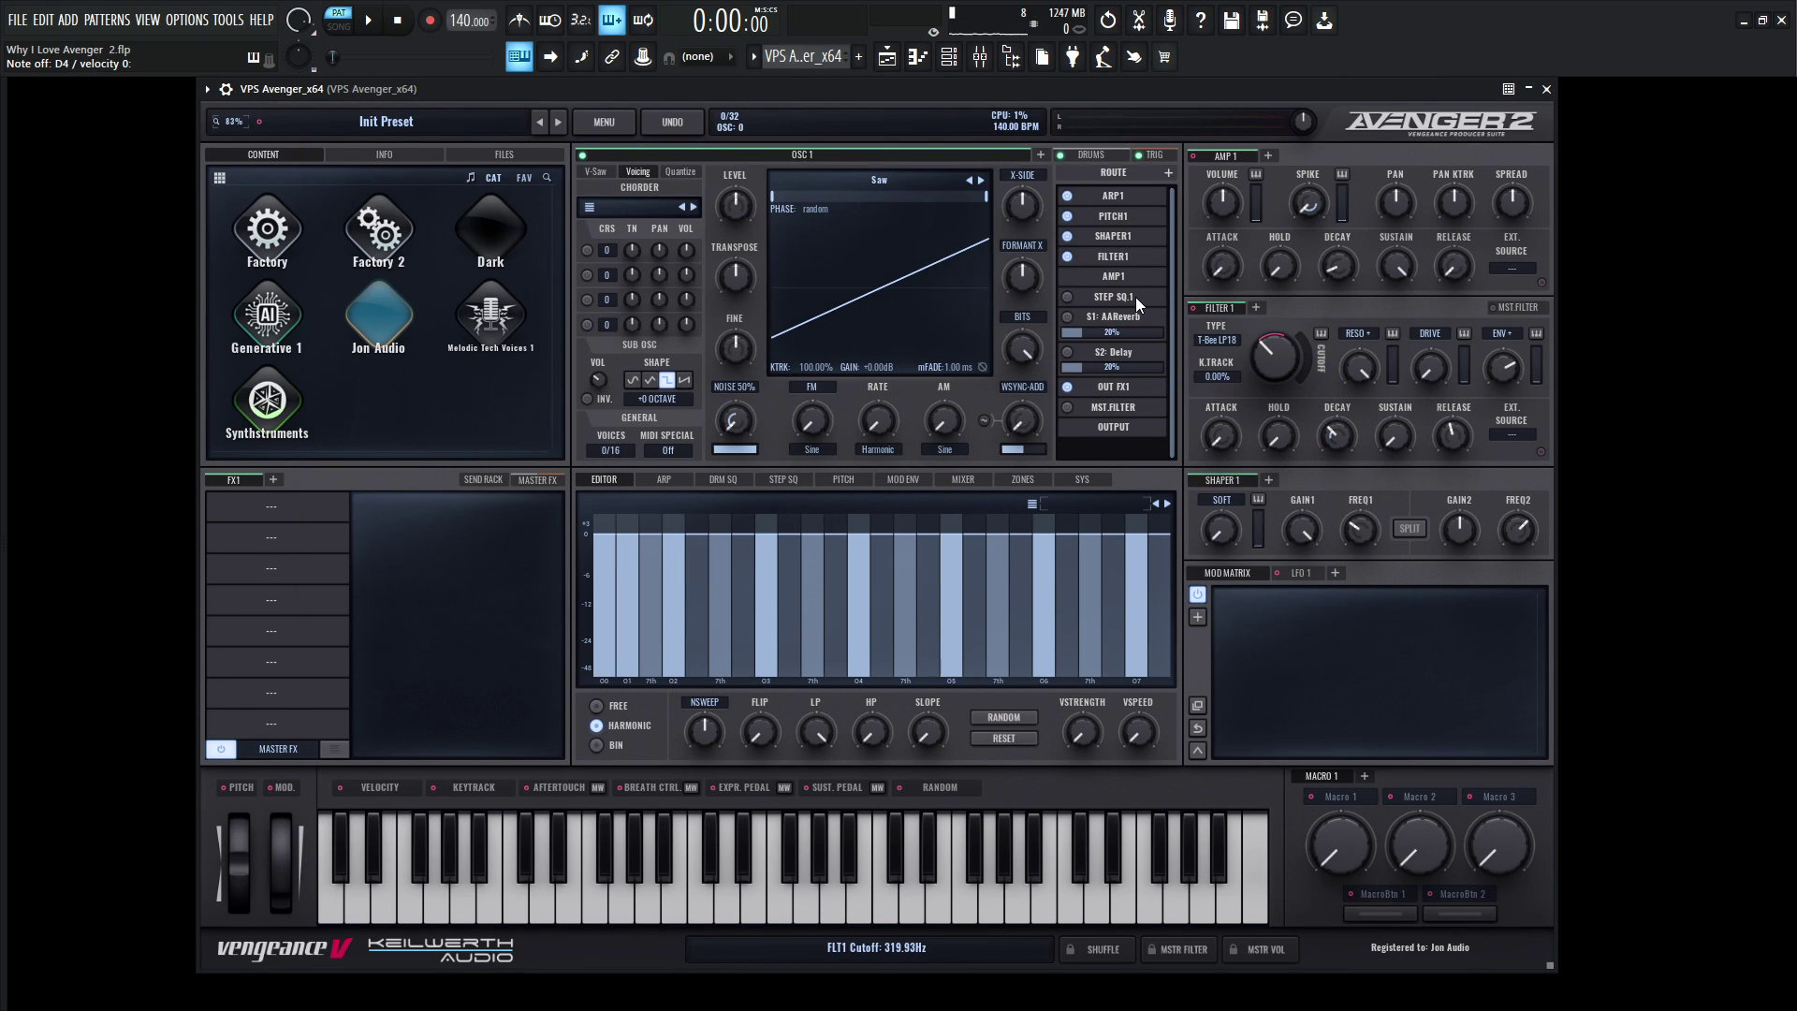
pyautogui.rightClick(1134, 239)
pyautogui.click(1137, 239)
pyautogui.moveTo(1117, 234); pyautogui.dragTo(1140, 273)
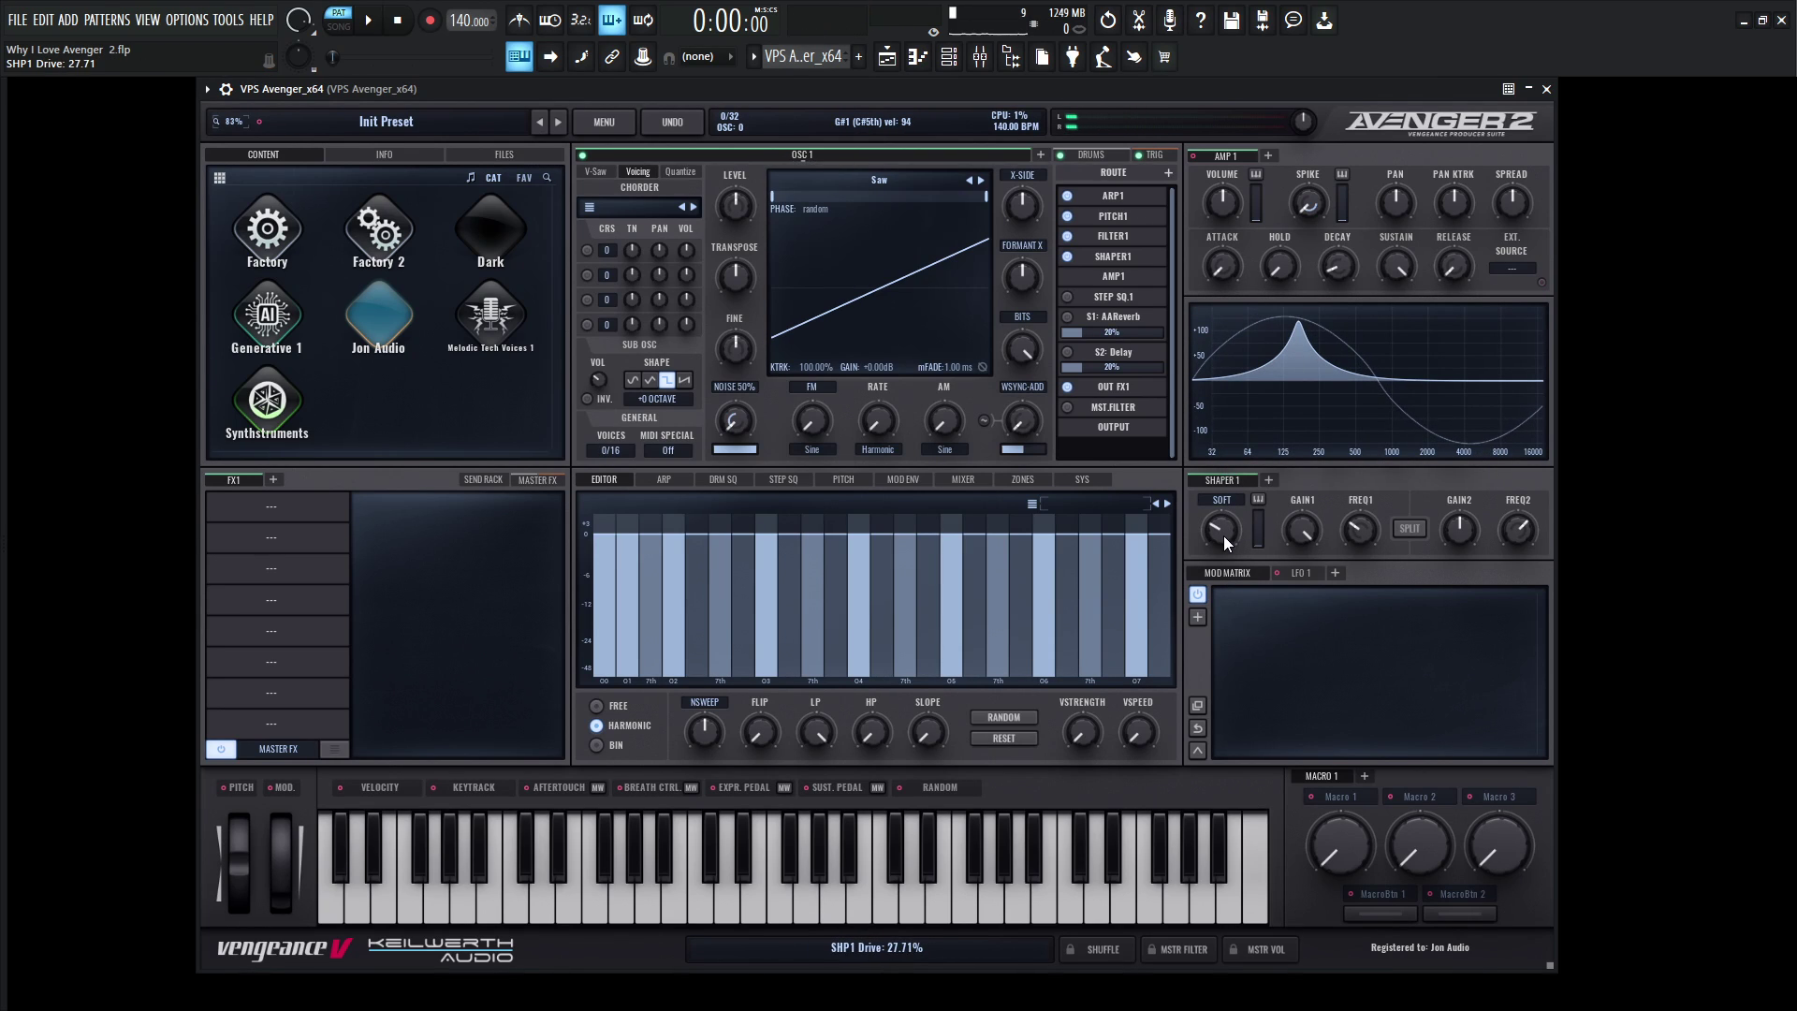
# - Raise Shaper 1's Soft drive to about halfway and increase its first EQ band's frequency, keeping that band's gain at 100
pyautogui.moveTo(1222, 535); pyautogui.dragTo(1230, 489)
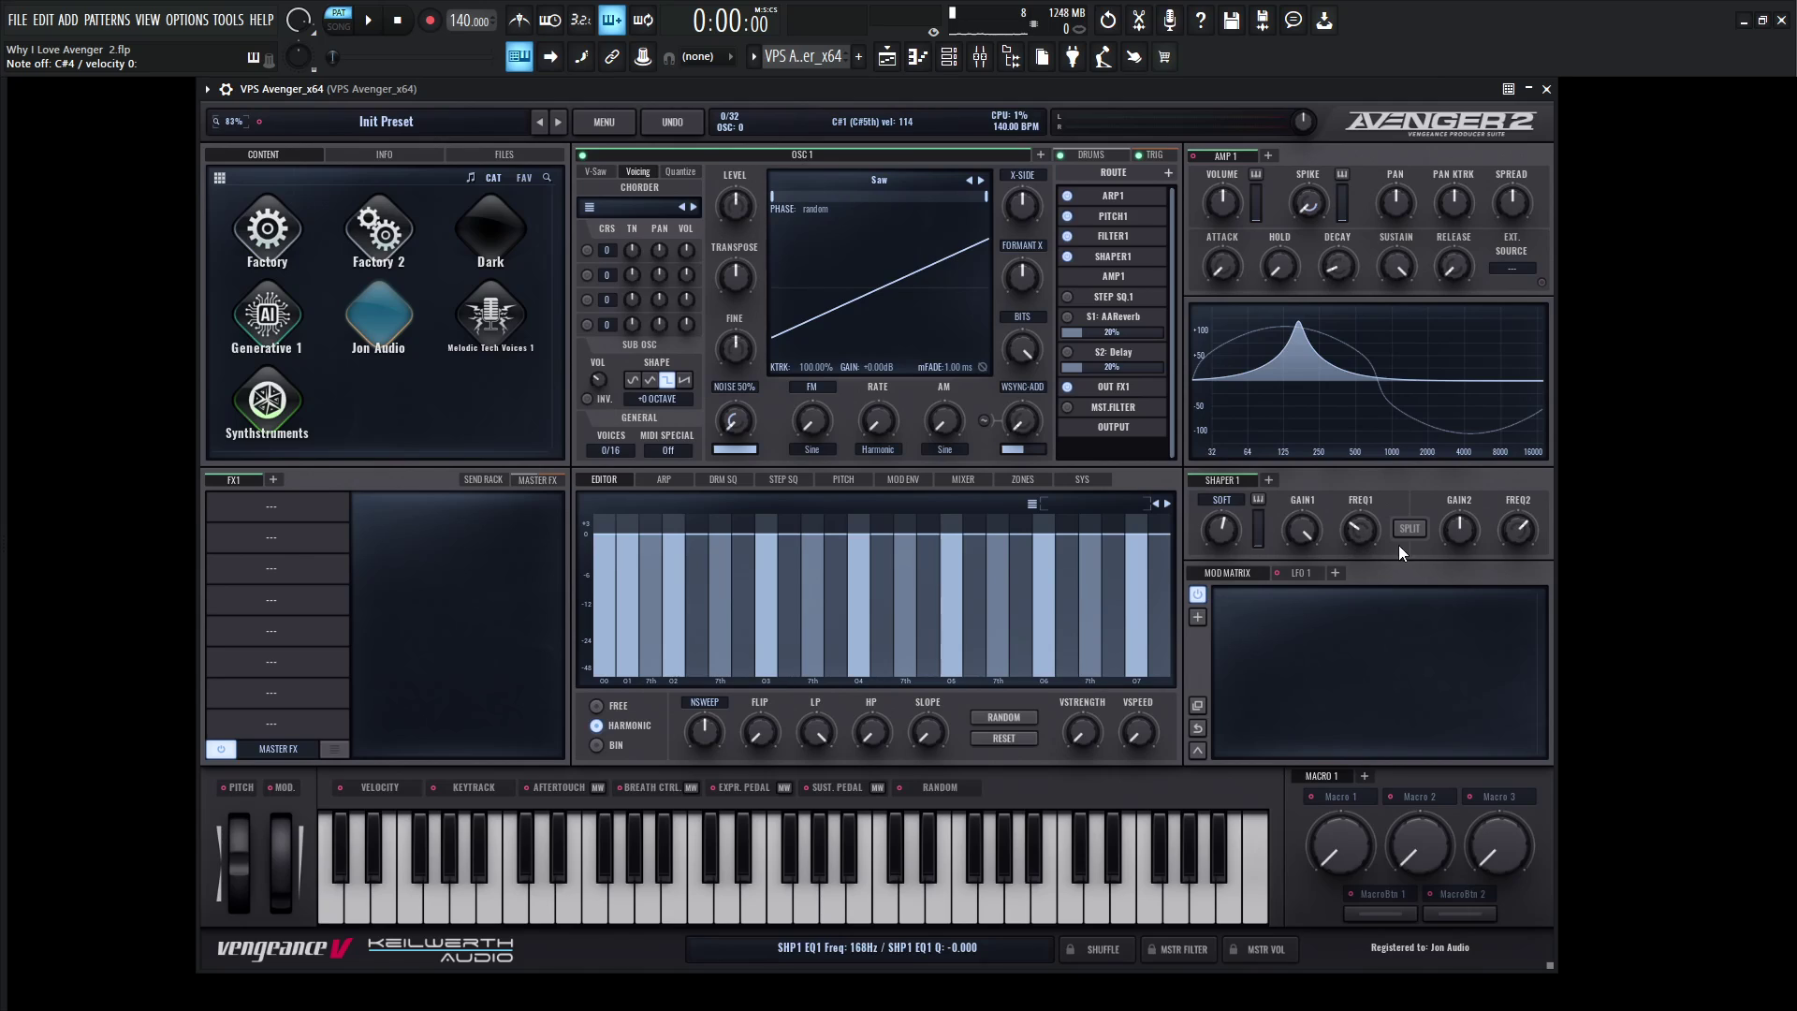
pyautogui.moveTo(1310, 531); pyautogui.dragTo(1301, 542)
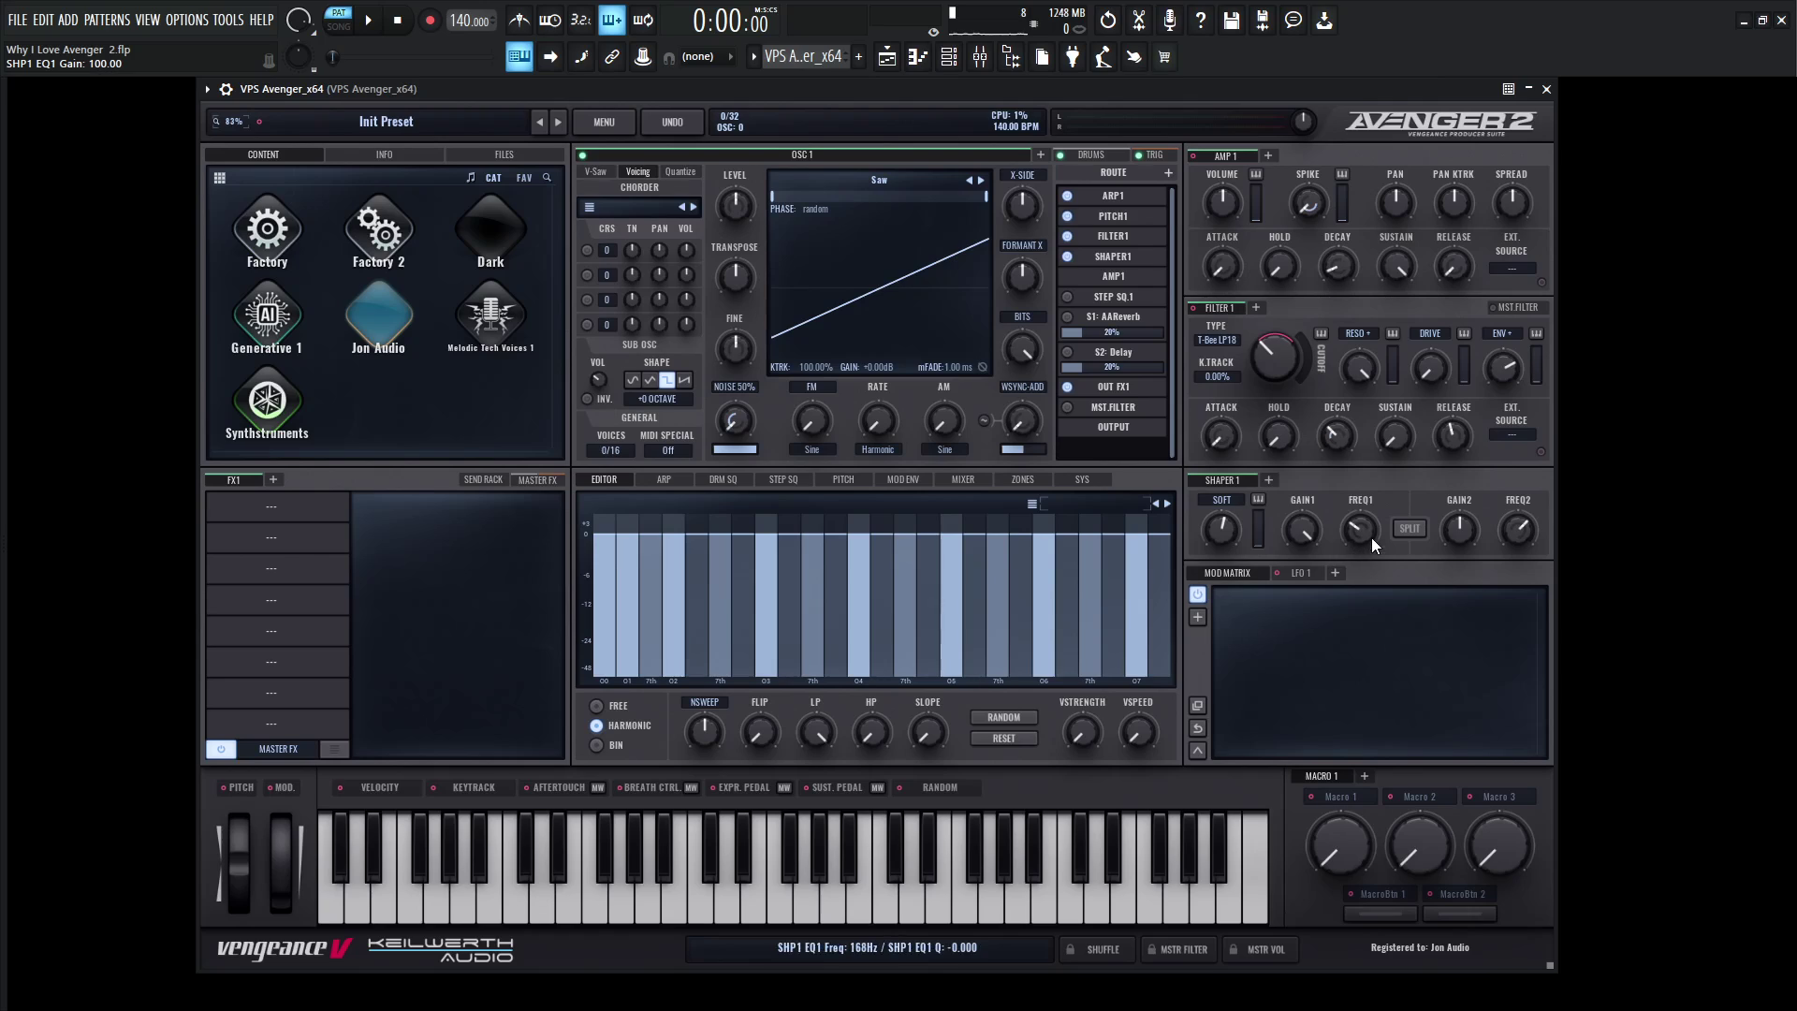
pyautogui.moveTo(1363, 533)
pyautogui.mouseDown()
pyautogui.moveTo(1362, 481)
pyautogui.moveTo(1363, 520)
pyautogui.mouseUp()
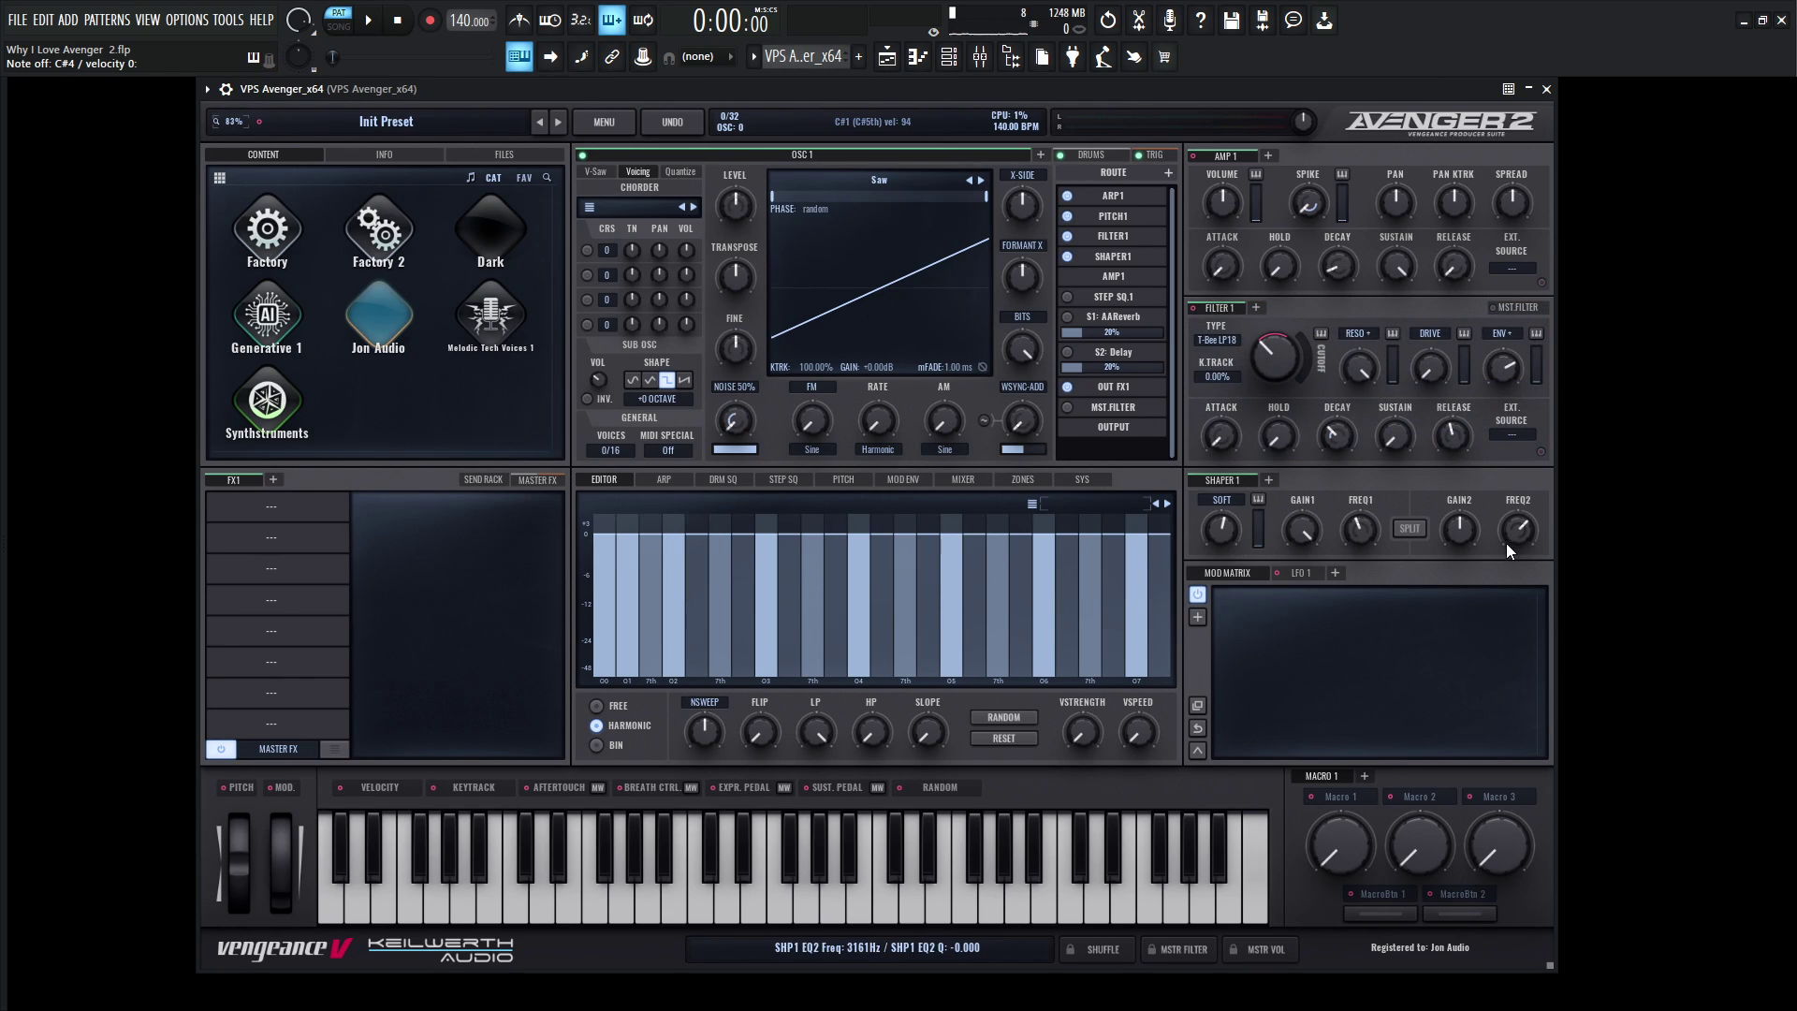
# - Assign the Filter 1 envelope to modulate Shaper 1's EQ1 frequency and fine-tune that frequency
pyautogui.moveTo(1198, 310); pyautogui.dragTo(1346, 493)
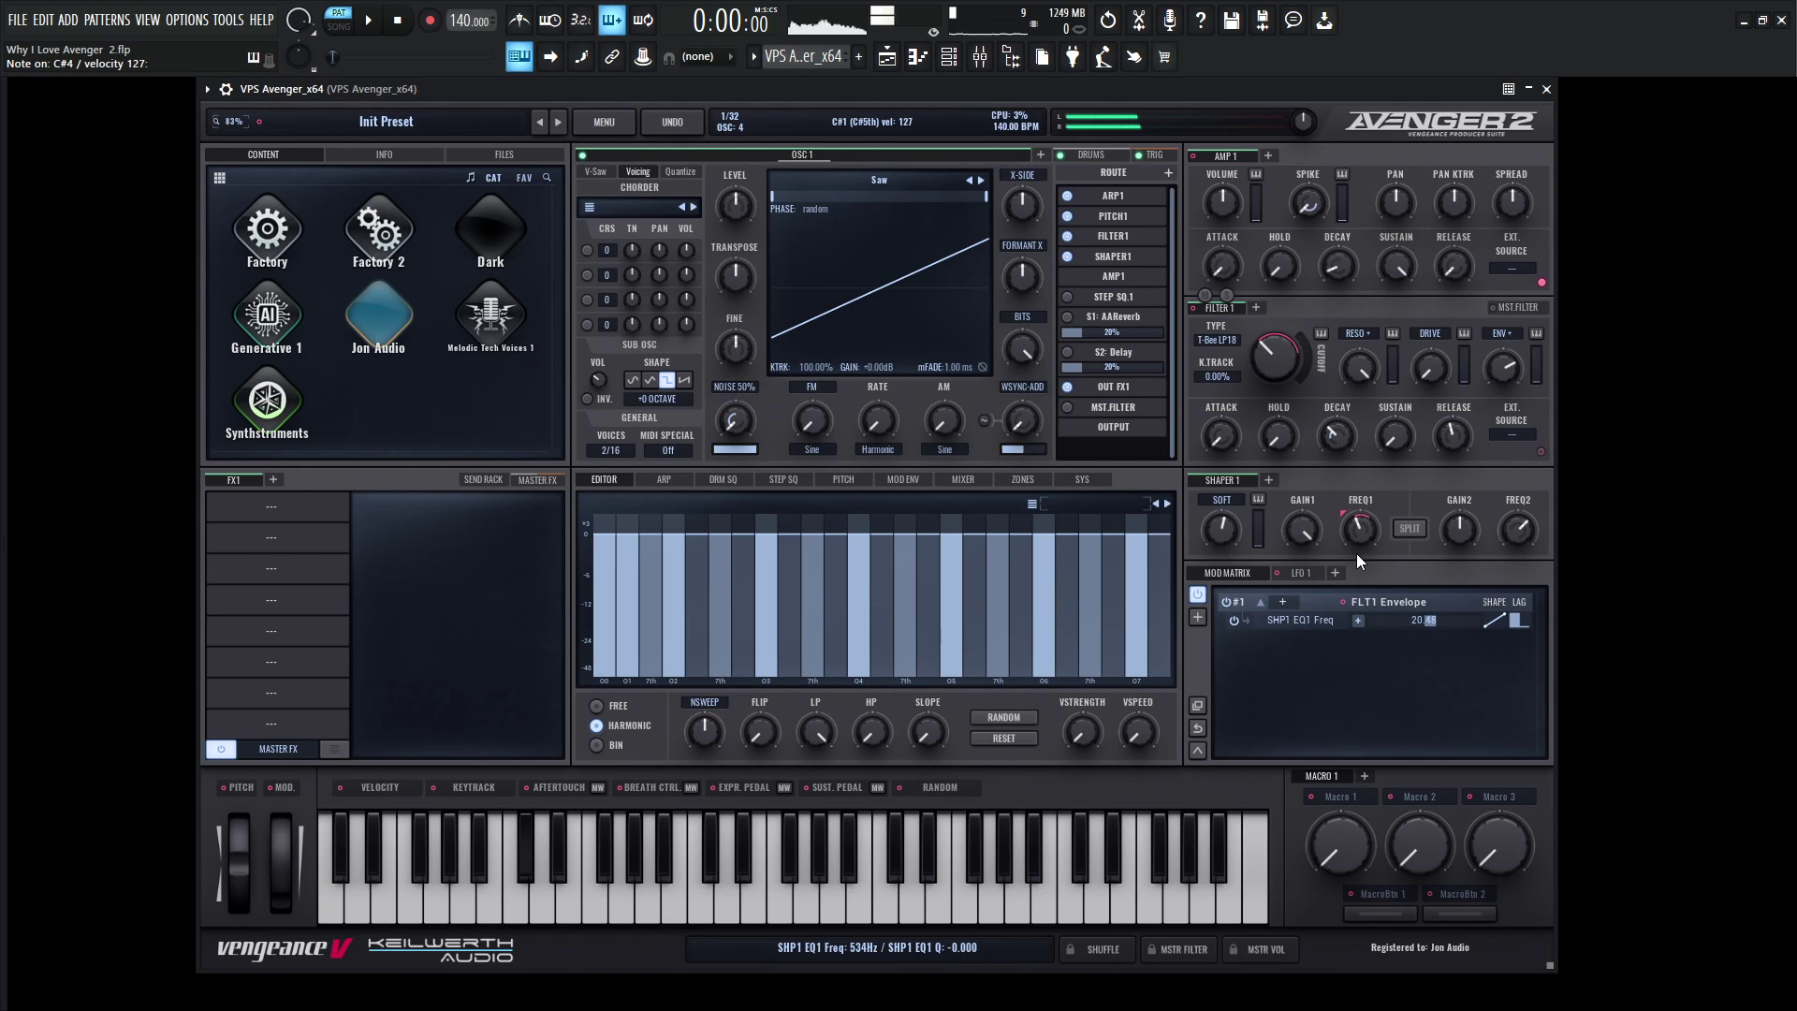
pyautogui.moveTo(1356, 553); pyautogui.dragTo(1349, 494)
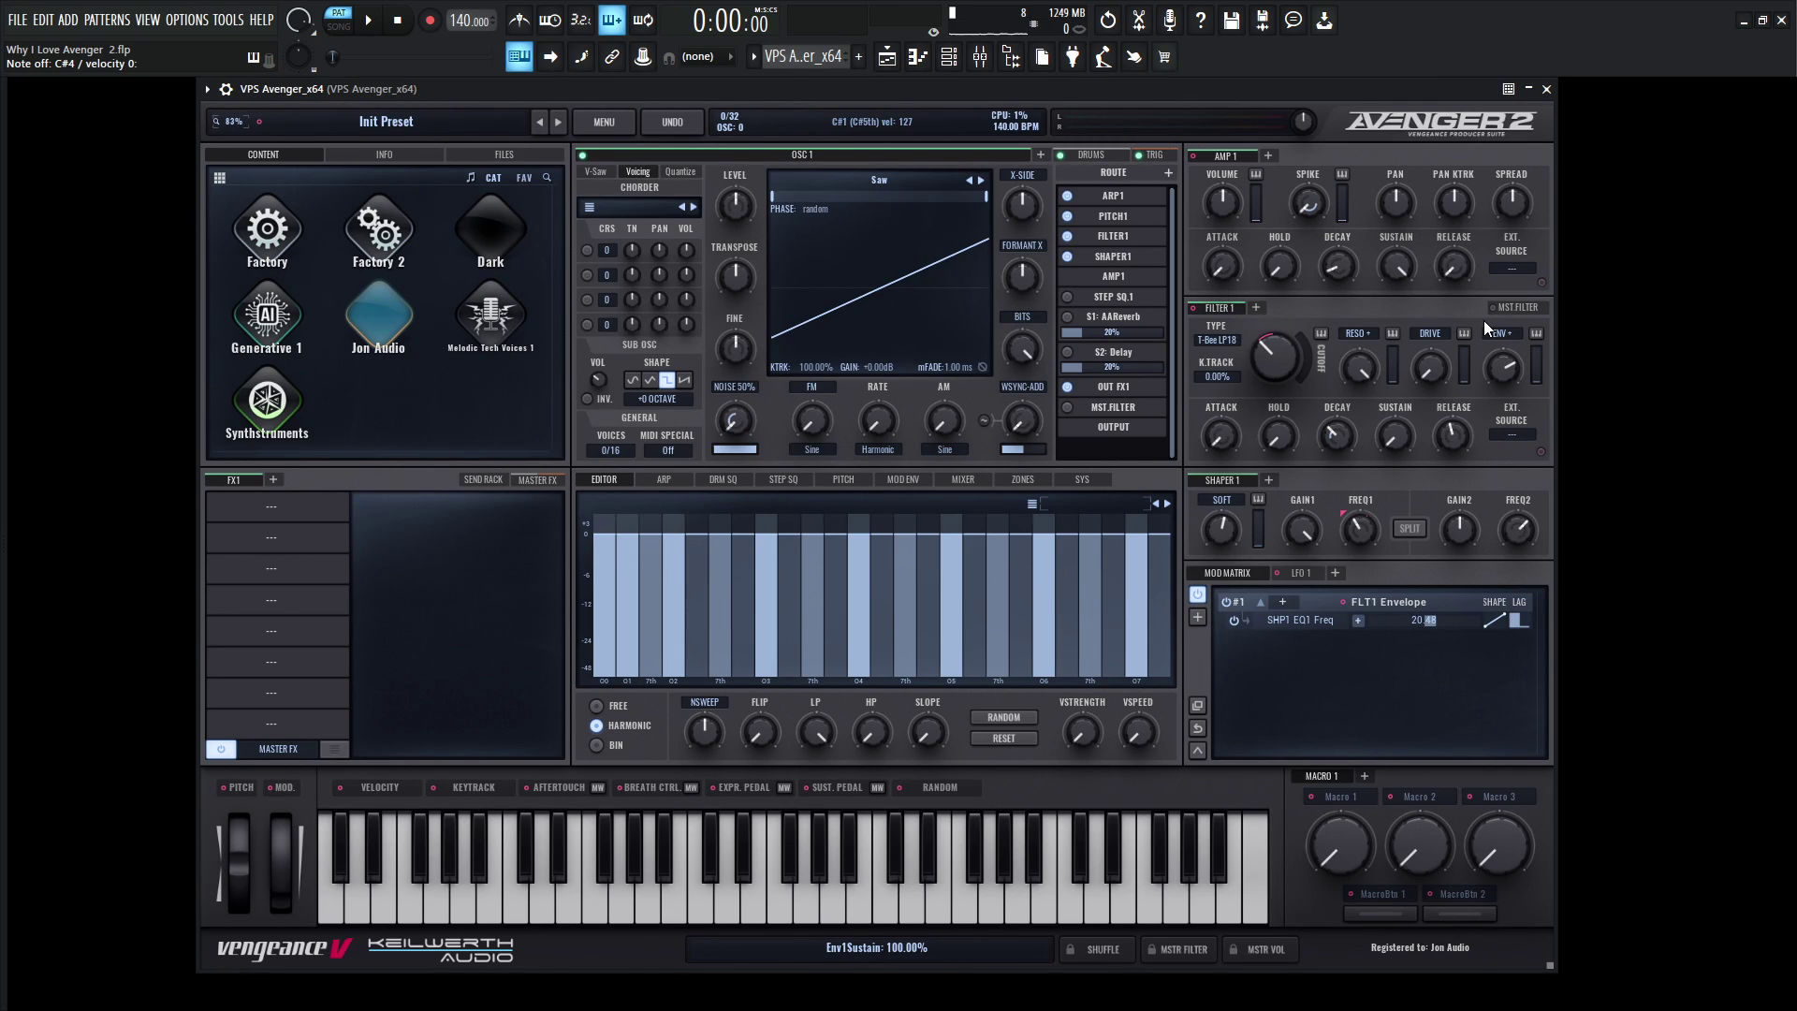
# - Drop Amp 1's sustain to zero and lengthen its decay for a plucked sound
pyautogui.moveTo(1397, 268); pyautogui.dragTo(1373, 373)
pyautogui.moveTo(1336, 267); pyautogui.dragTo(1340, 238)
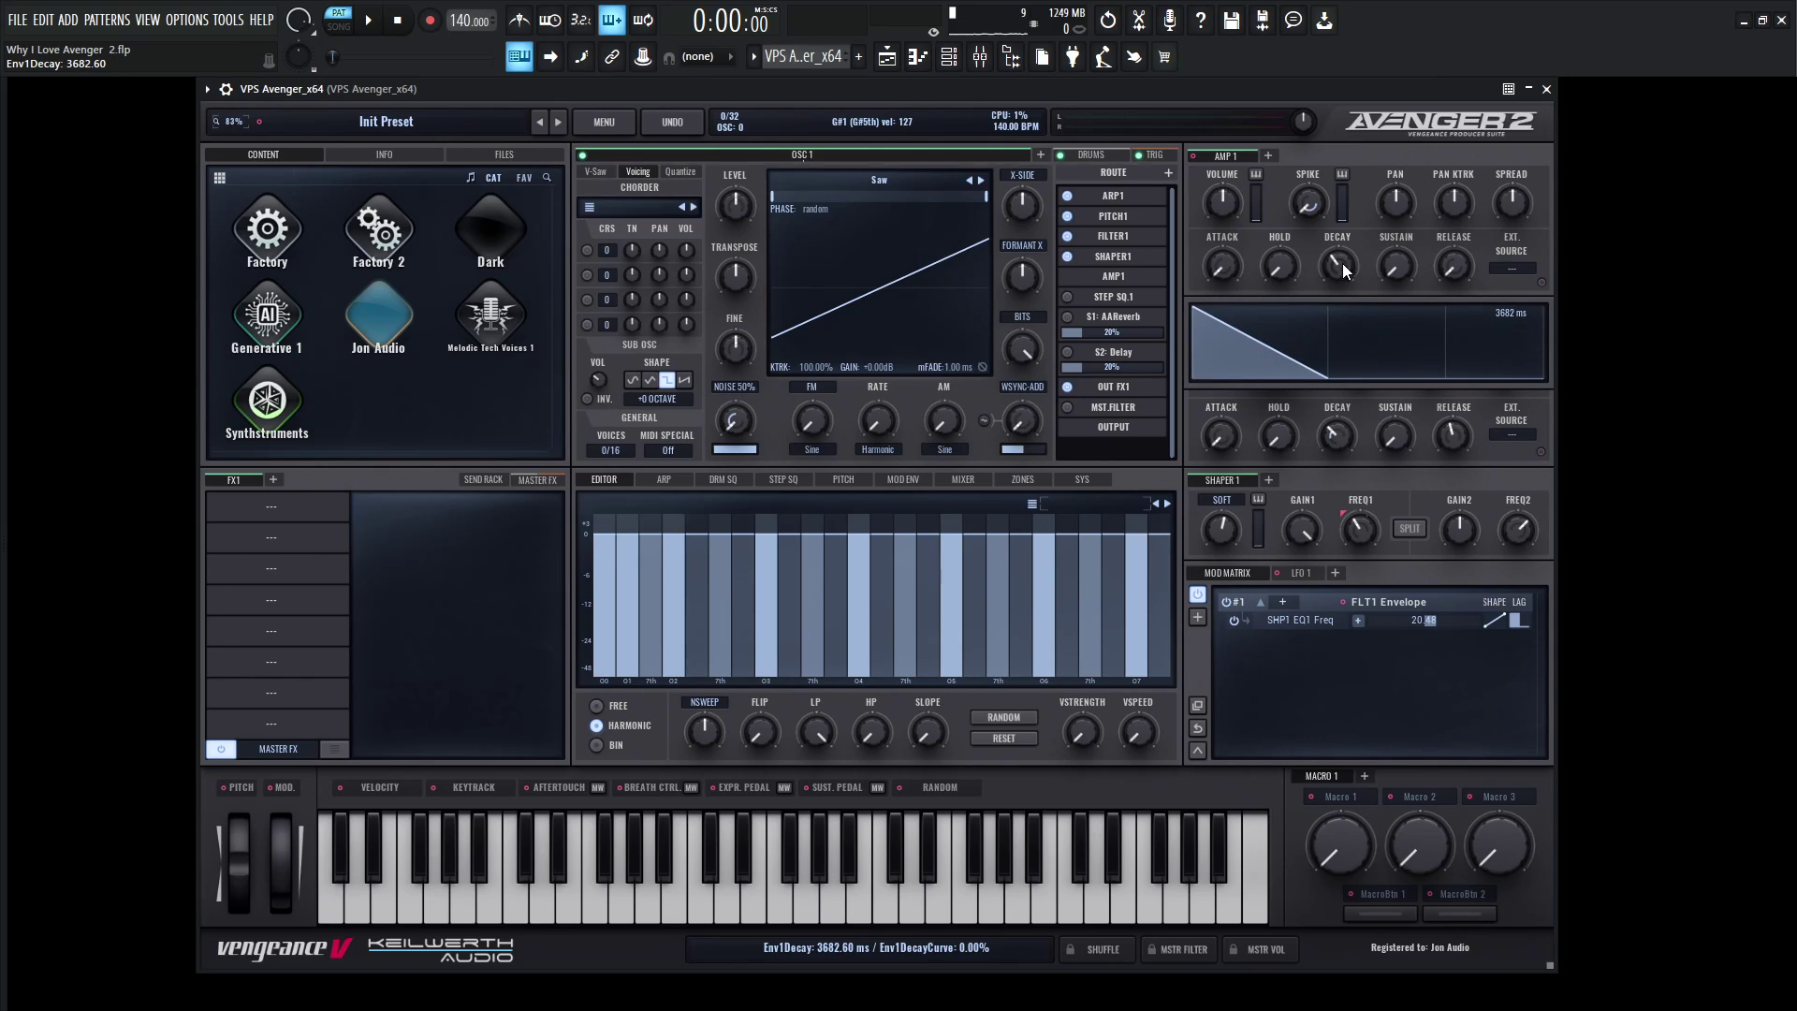
pyautogui.moveTo(1338, 277); pyautogui.dragTo(1336, 286)
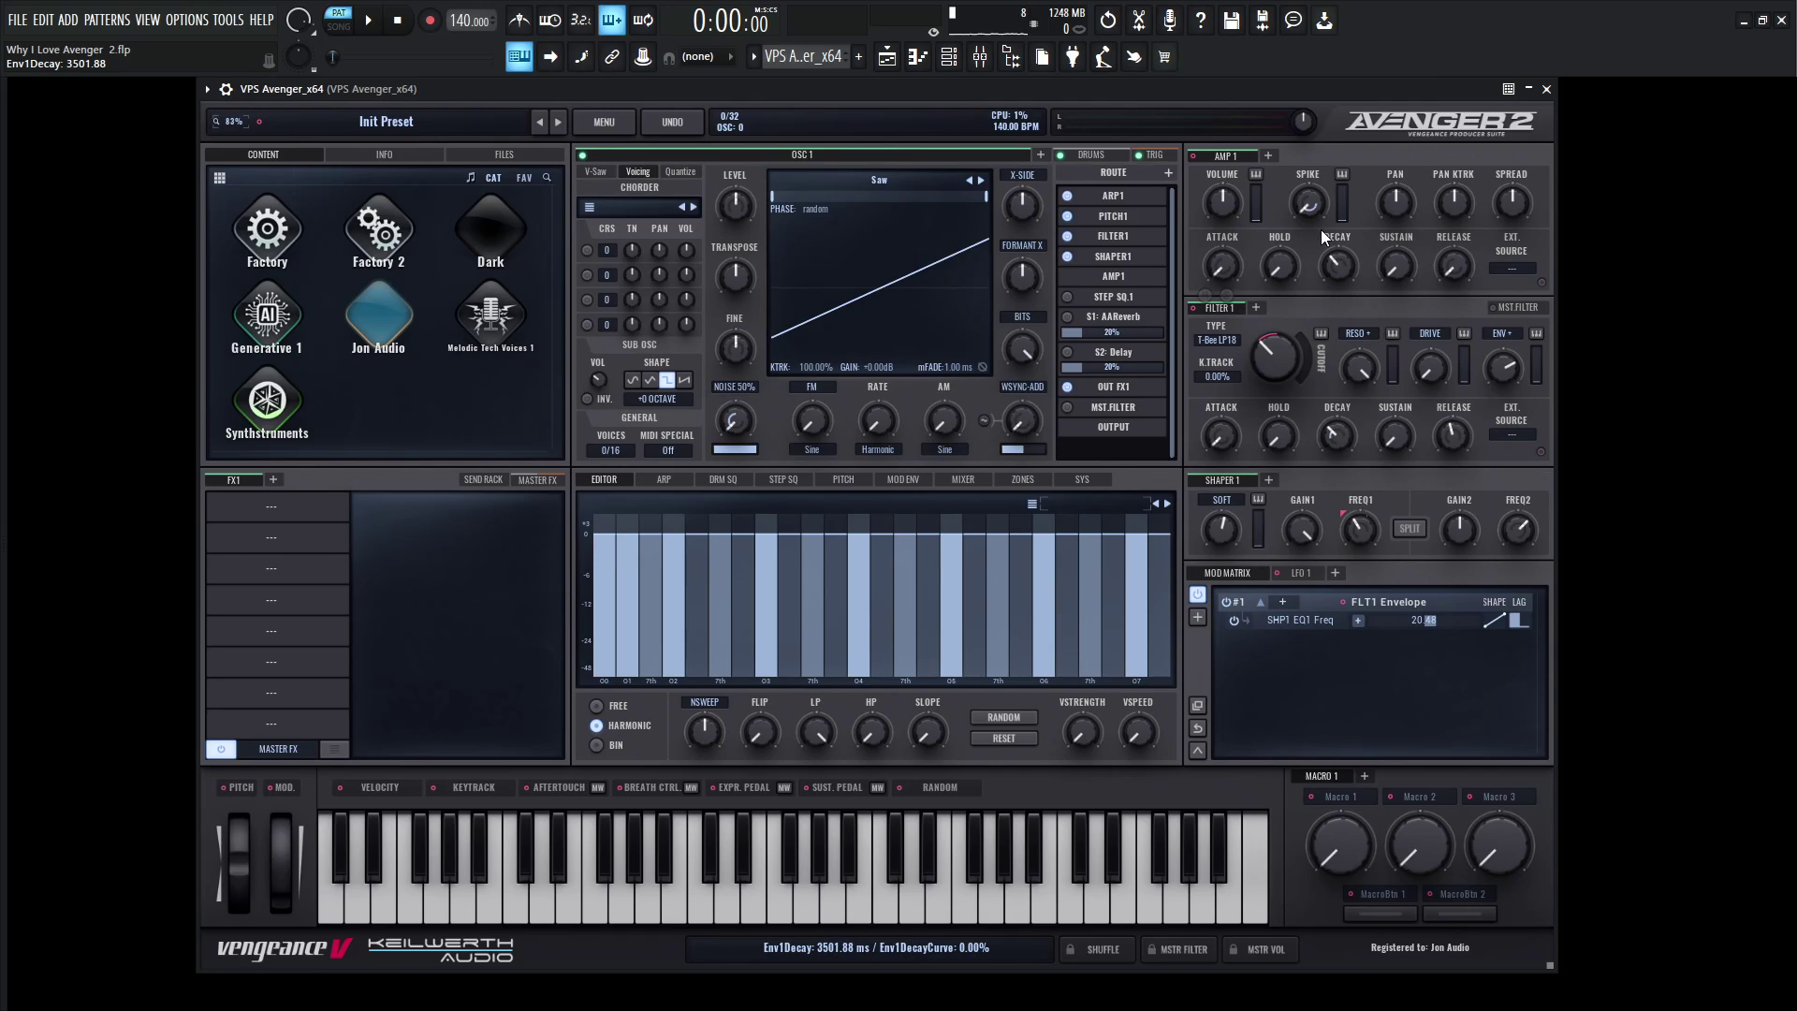
pyautogui.moveTo(1329, 262)
pyautogui.mouseDown()
pyautogui.moveTo(1333, 302)
pyautogui.moveTo(1338, 243)
pyautogui.moveTo(1340, 286)
pyautogui.moveTo(1337, 266)
pyautogui.mouseUp()
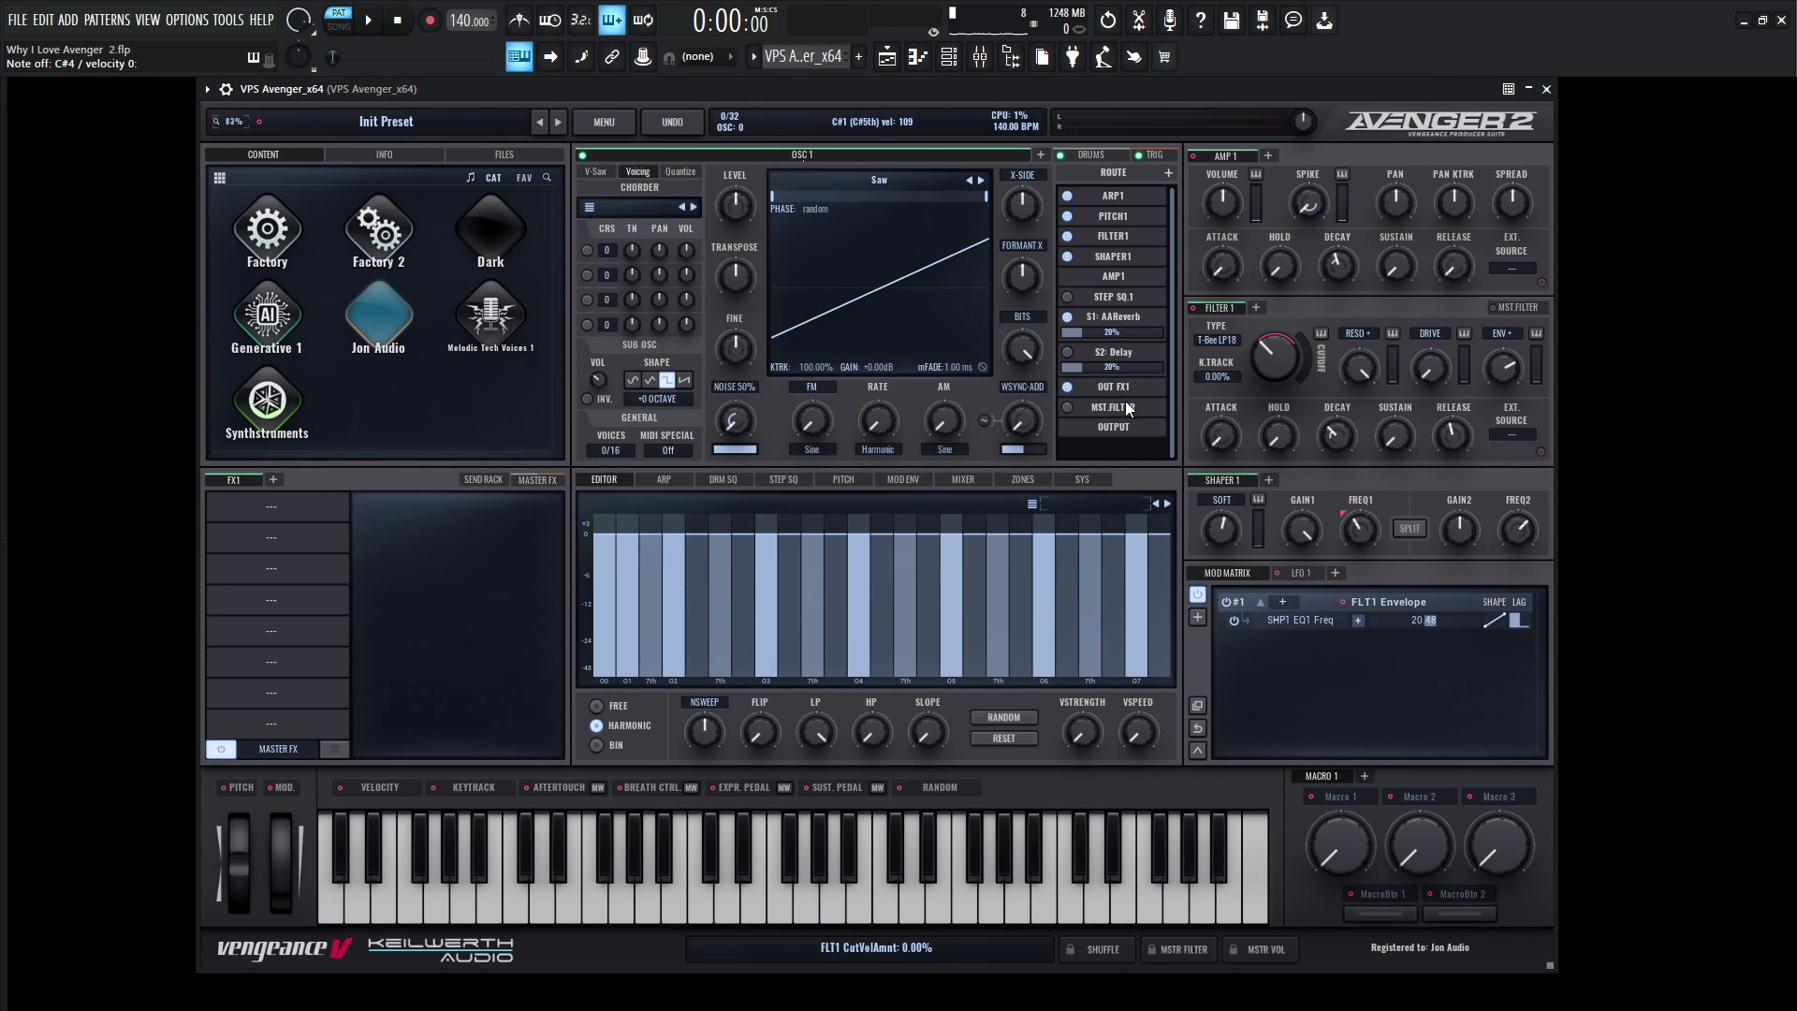
# - Turn on the S2 Delay send alongside AAReverb, and sweep Filter 1's cutoff while playing, ending at about 320 Hz
pyautogui.click(1126, 319)
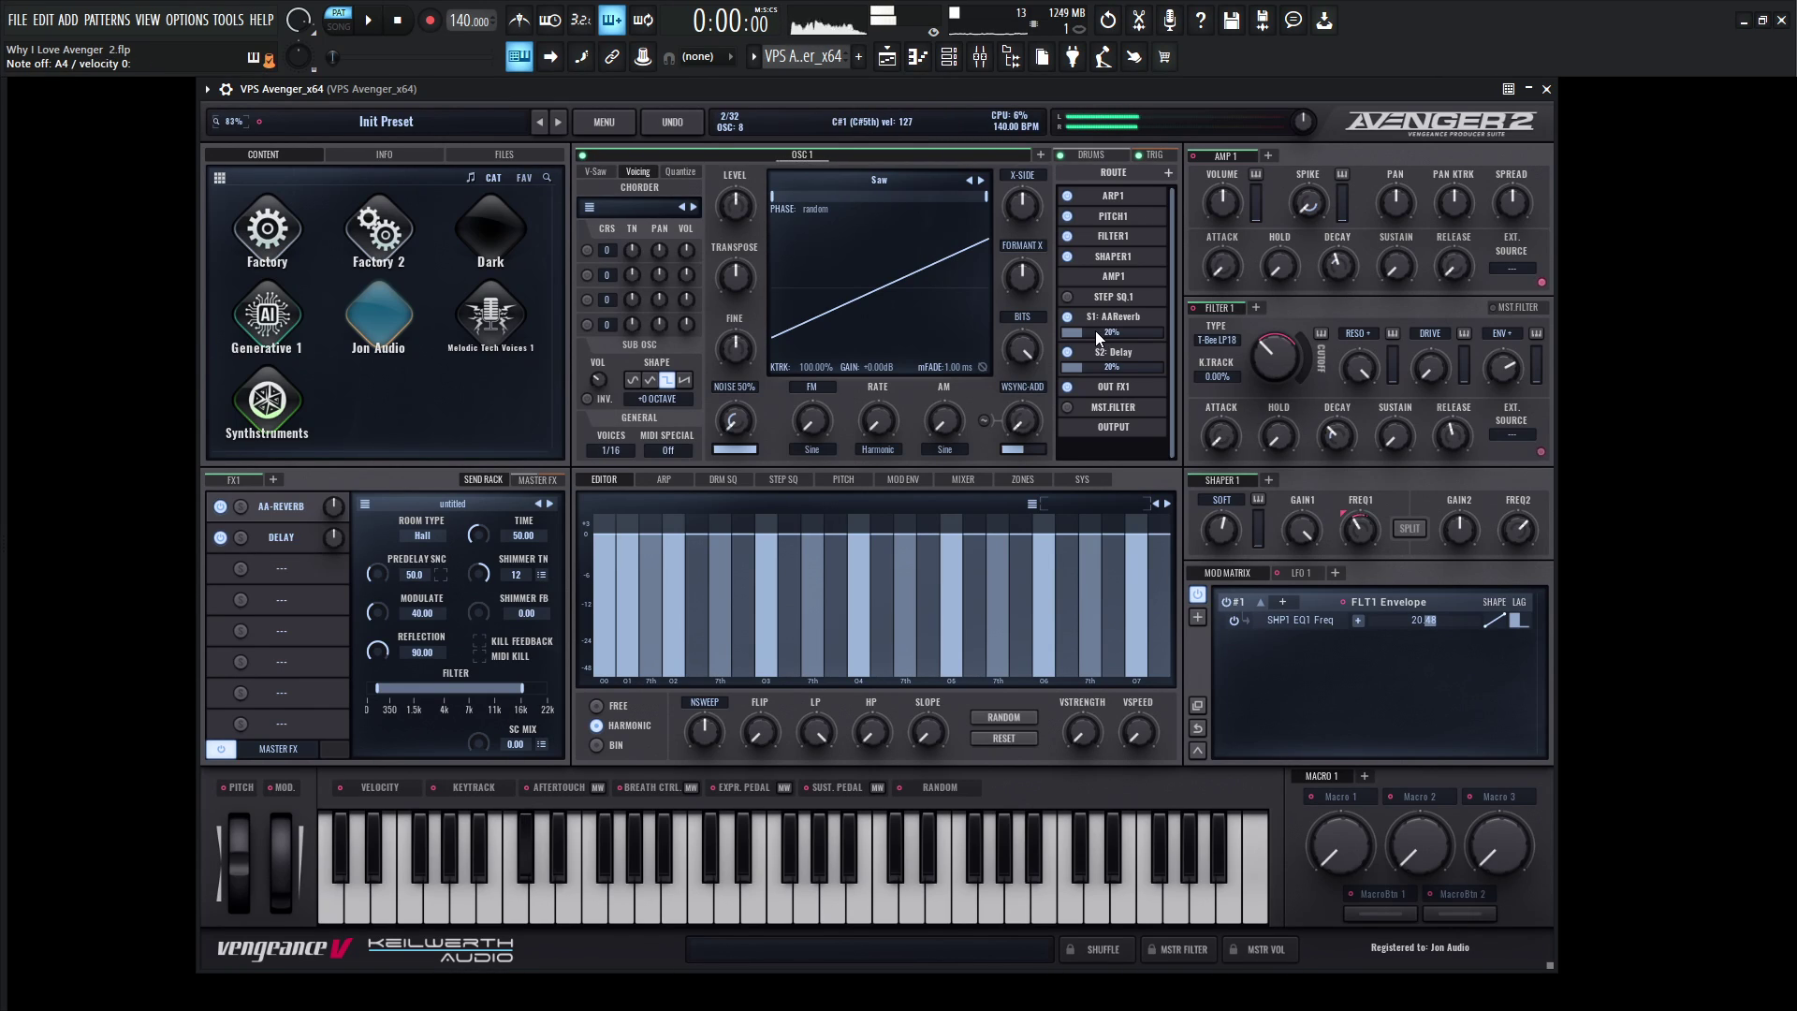
pyautogui.moveTo(1269, 375)
pyautogui.mouseDown()
pyautogui.moveTo(1272, 345)
pyautogui.moveTo(1274, 380)
pyautogui.mouseUp()
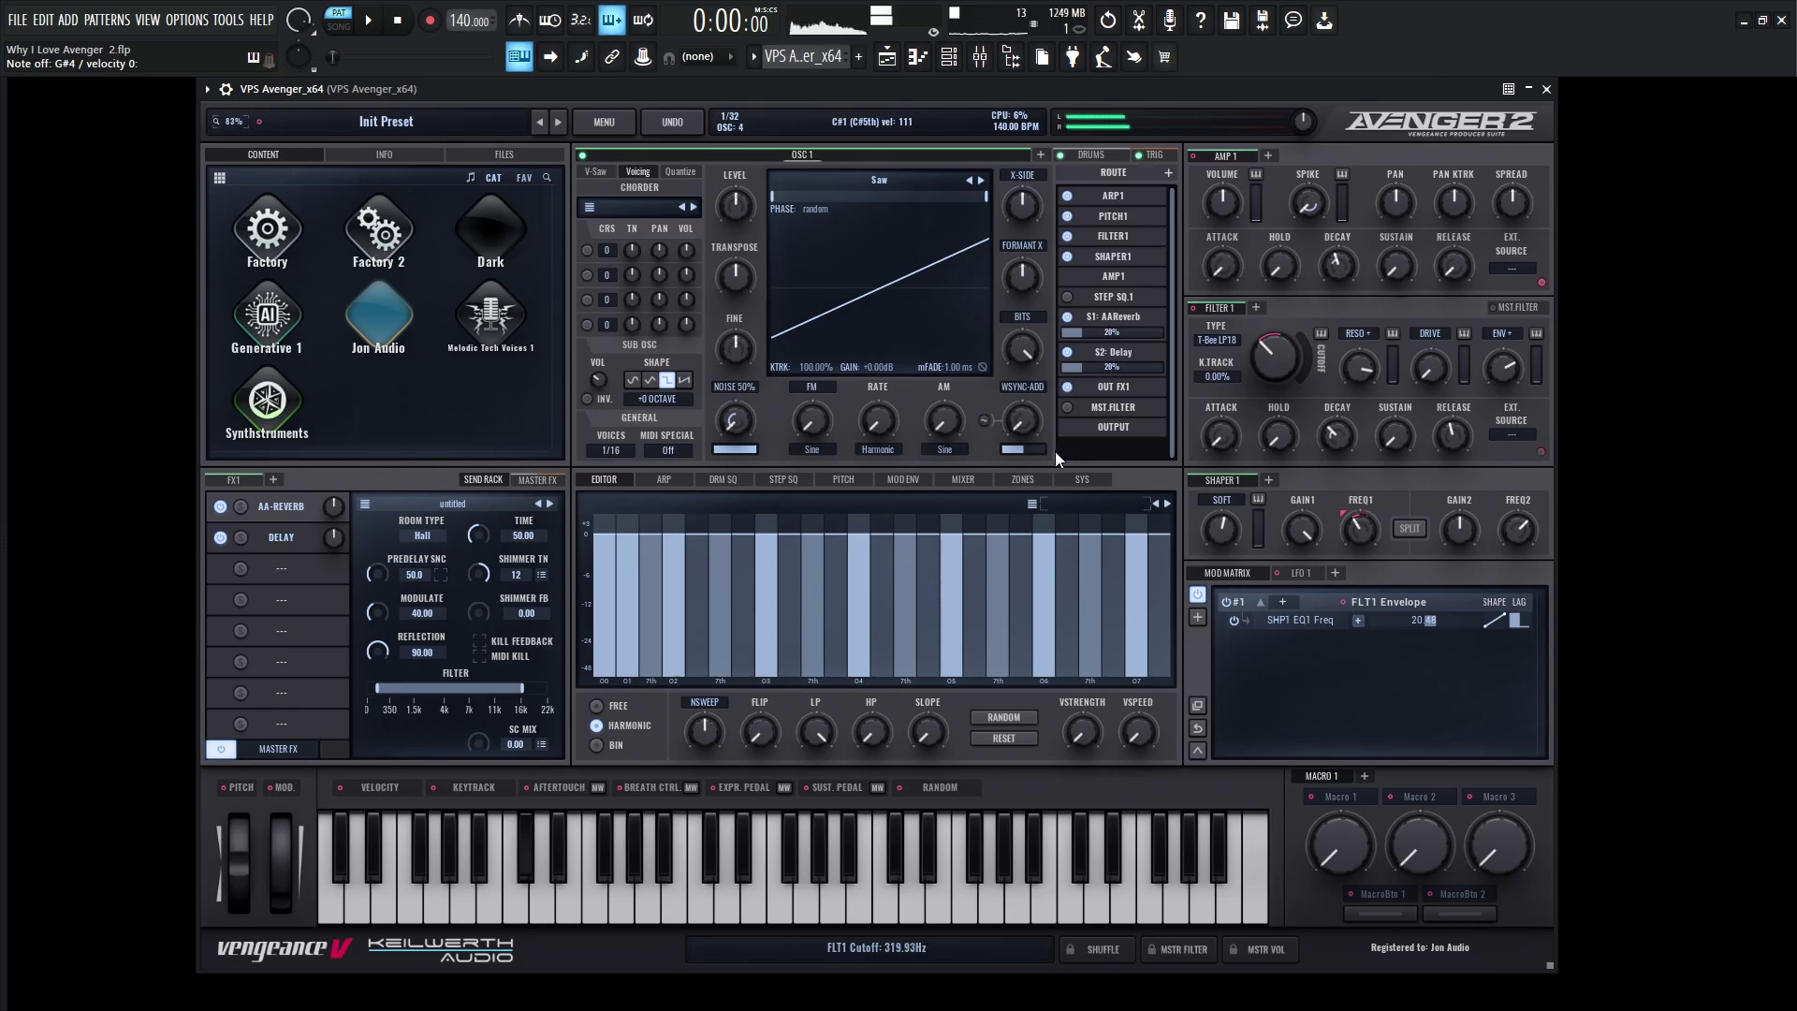
# - Mute steps 3 and 7 in the ARP 1 pattern
pyautogui.click(671, 480)
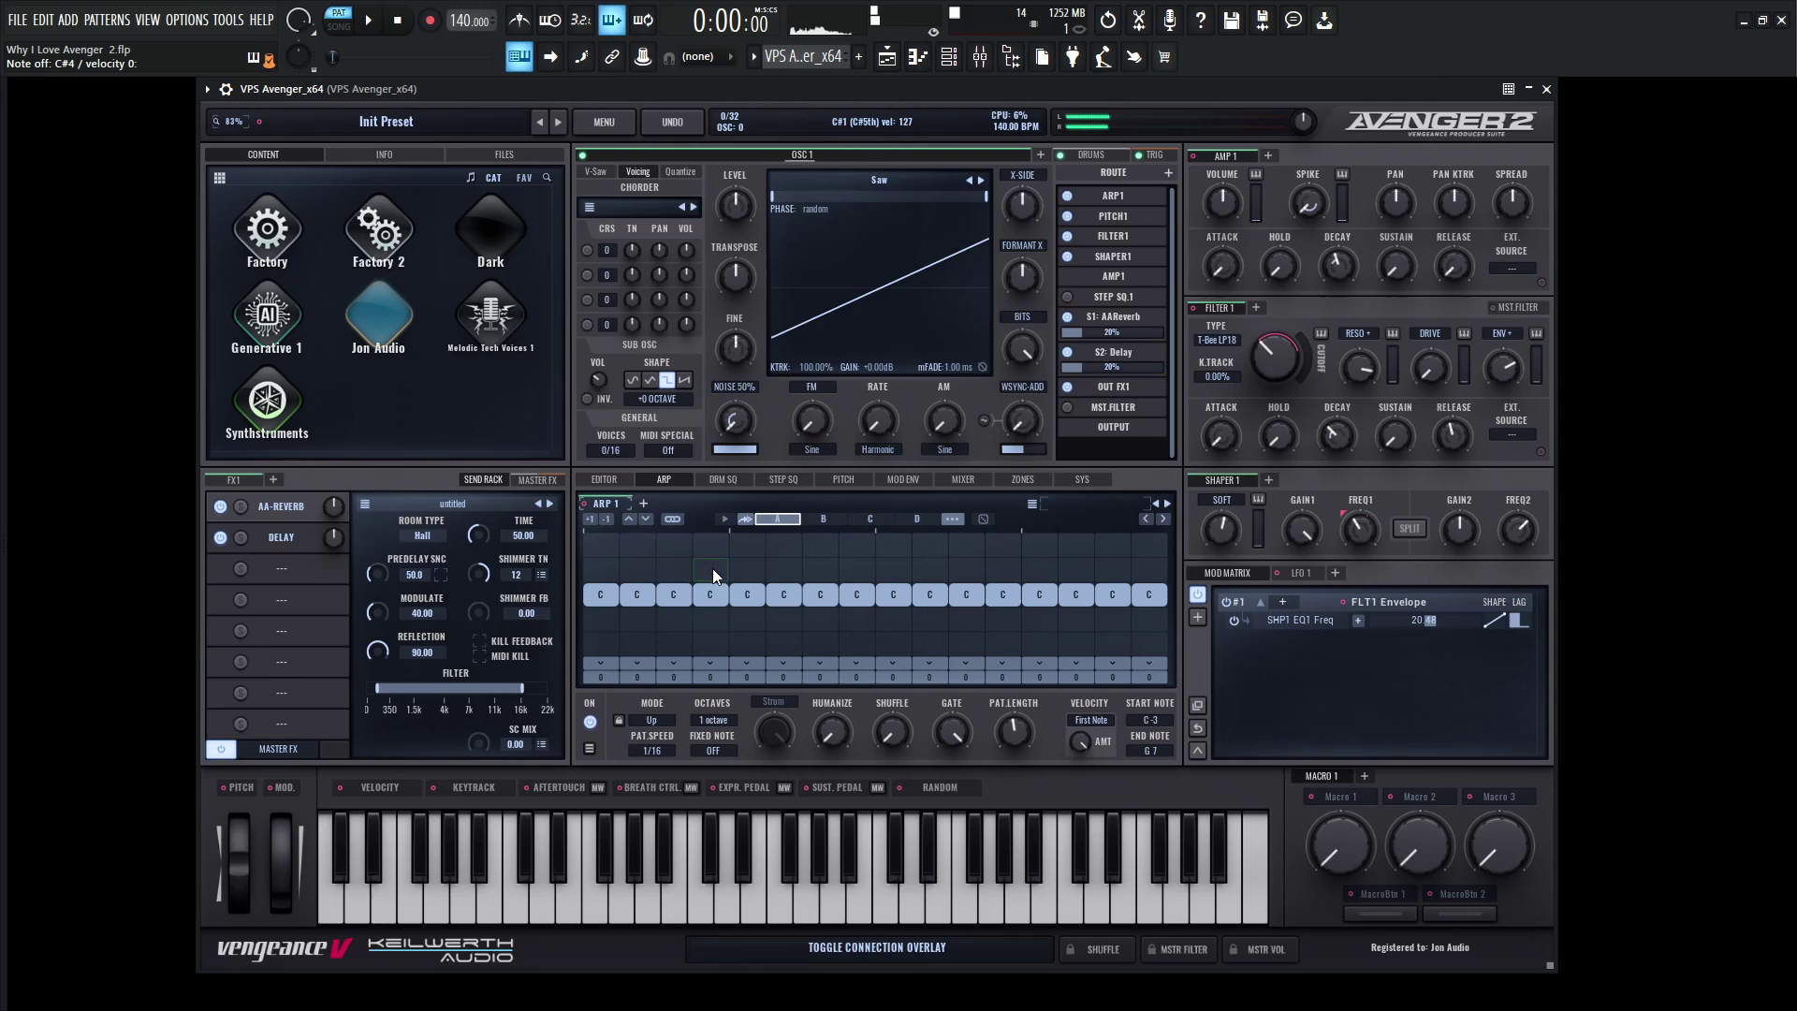
pyautogui.click(671, 596)
pyautogui.click(817, 596)
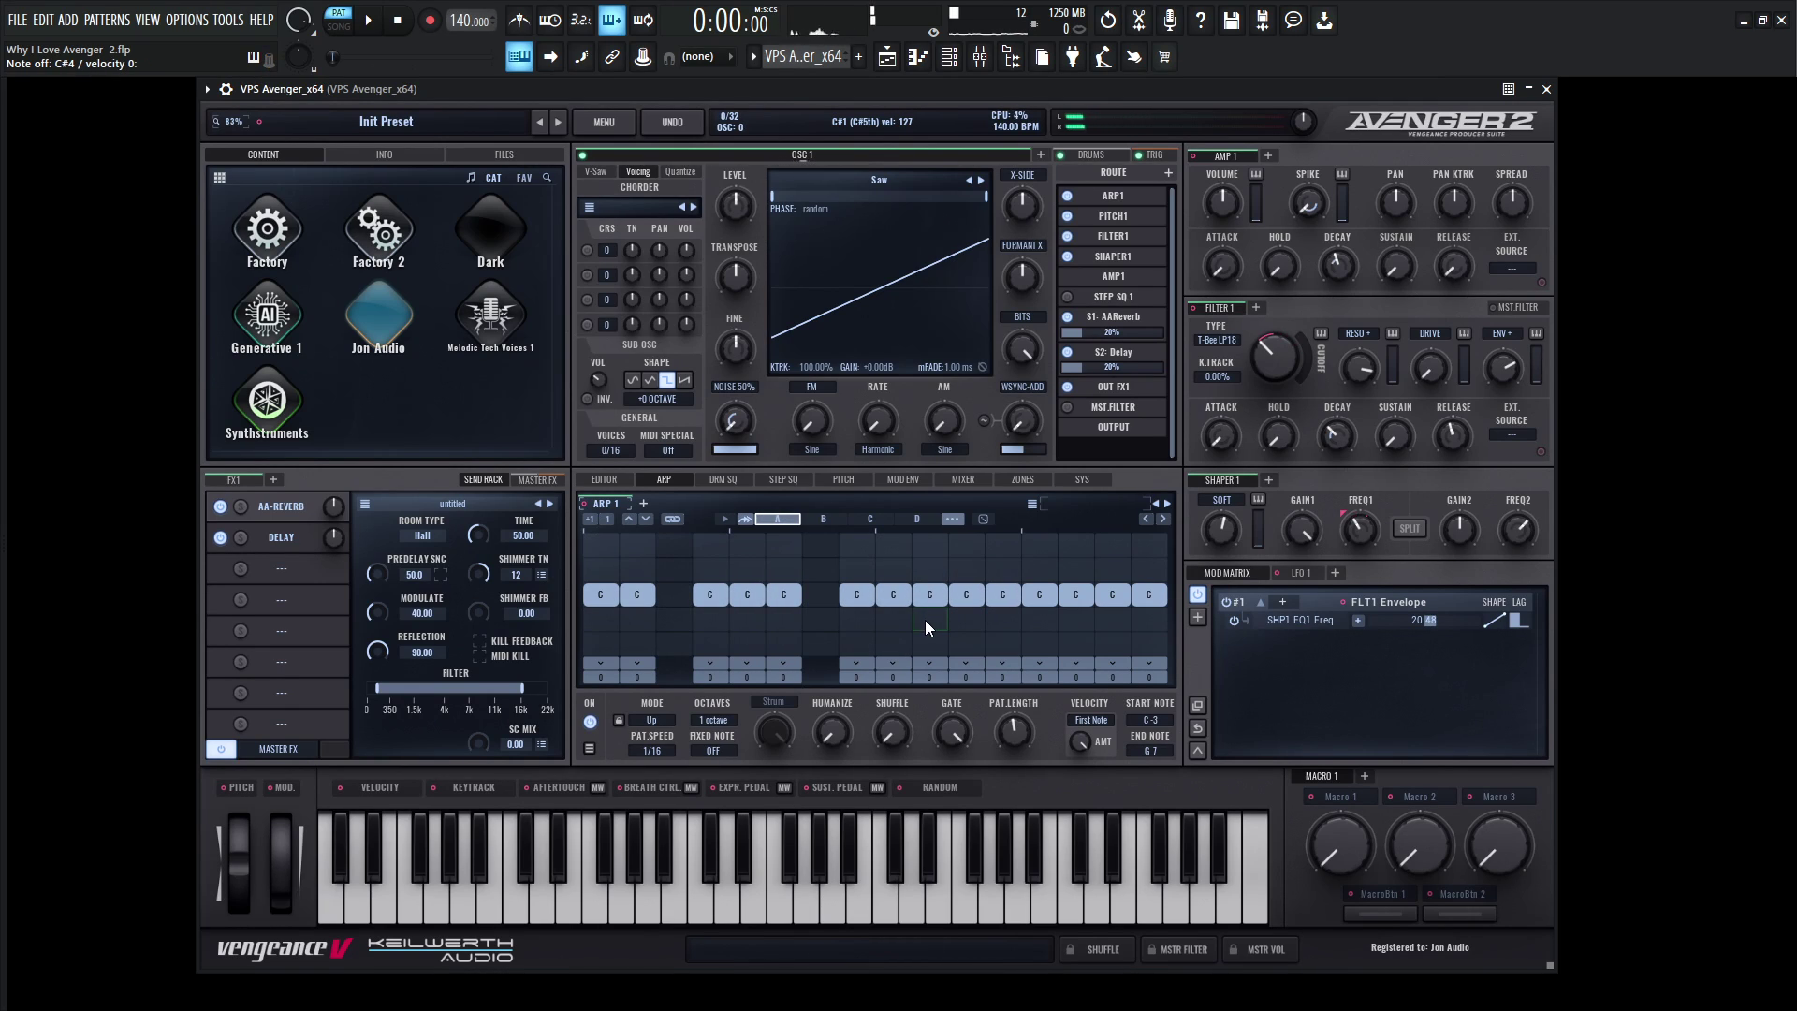
# - Play the project in song mode and set the House mixer track's volume to -4.3 dB to balance it with the synth
pyautogui.press('space')
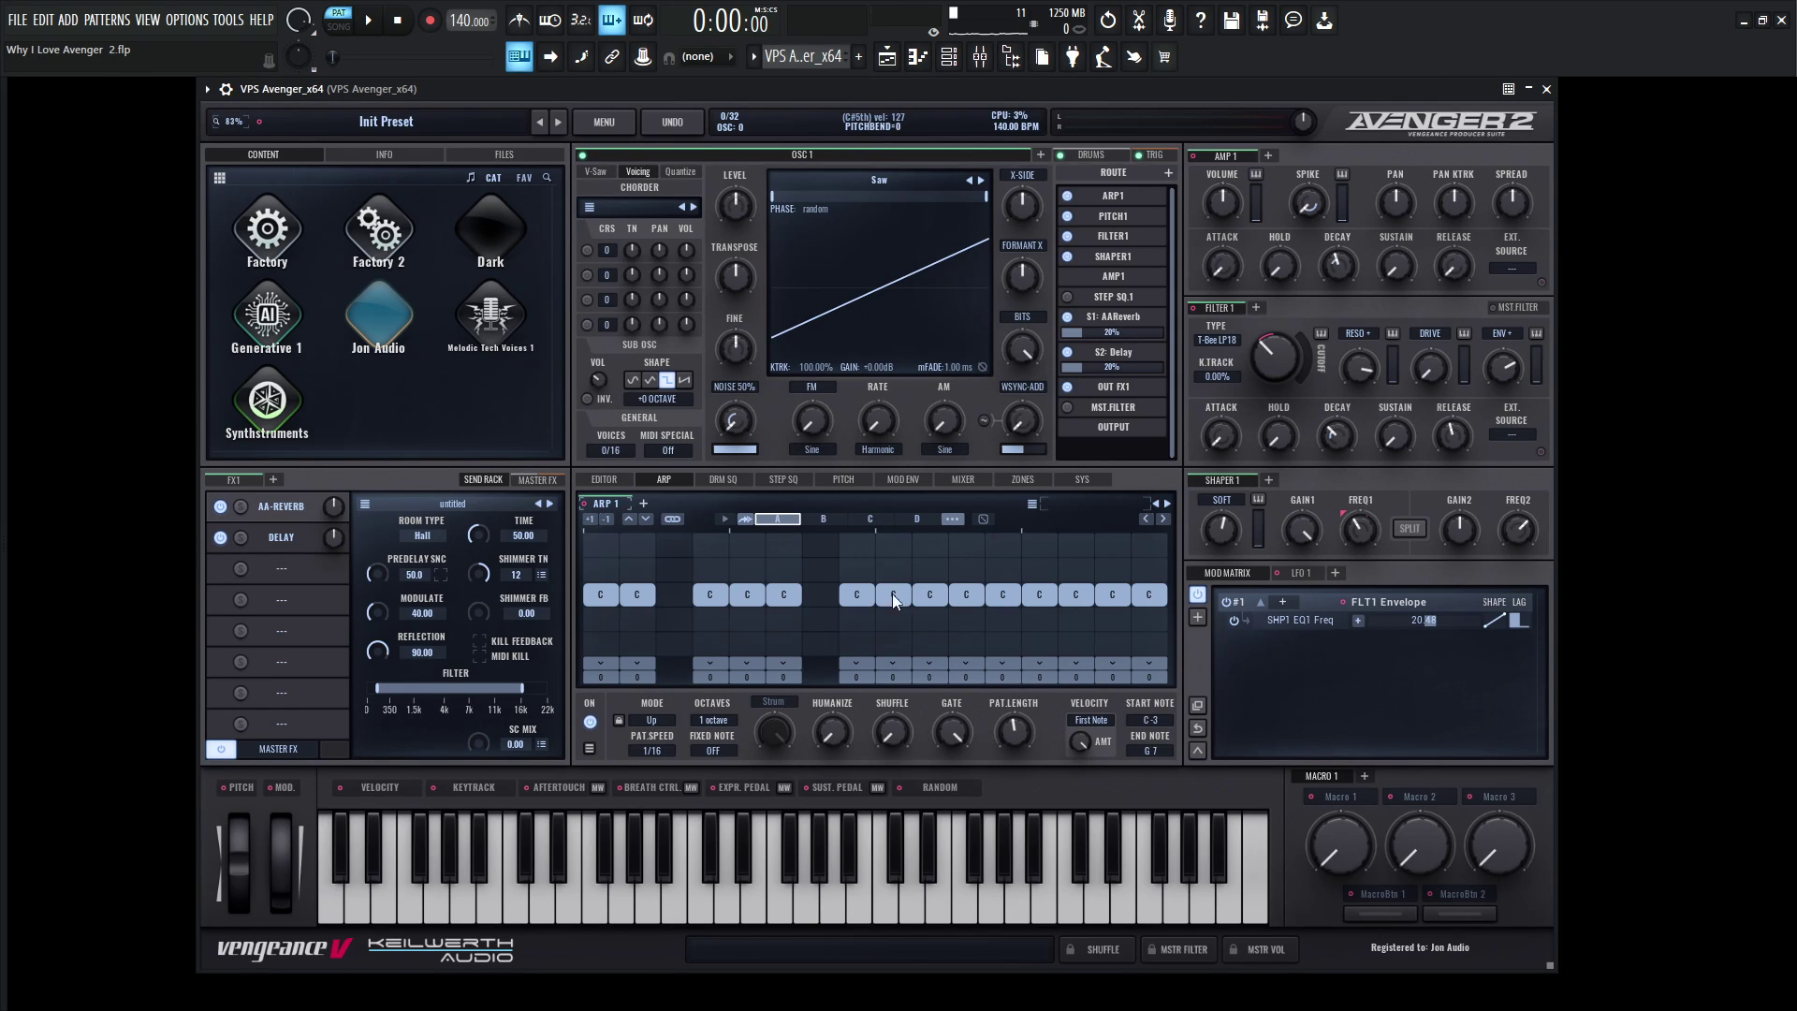
pyautogui.click(339, 27)
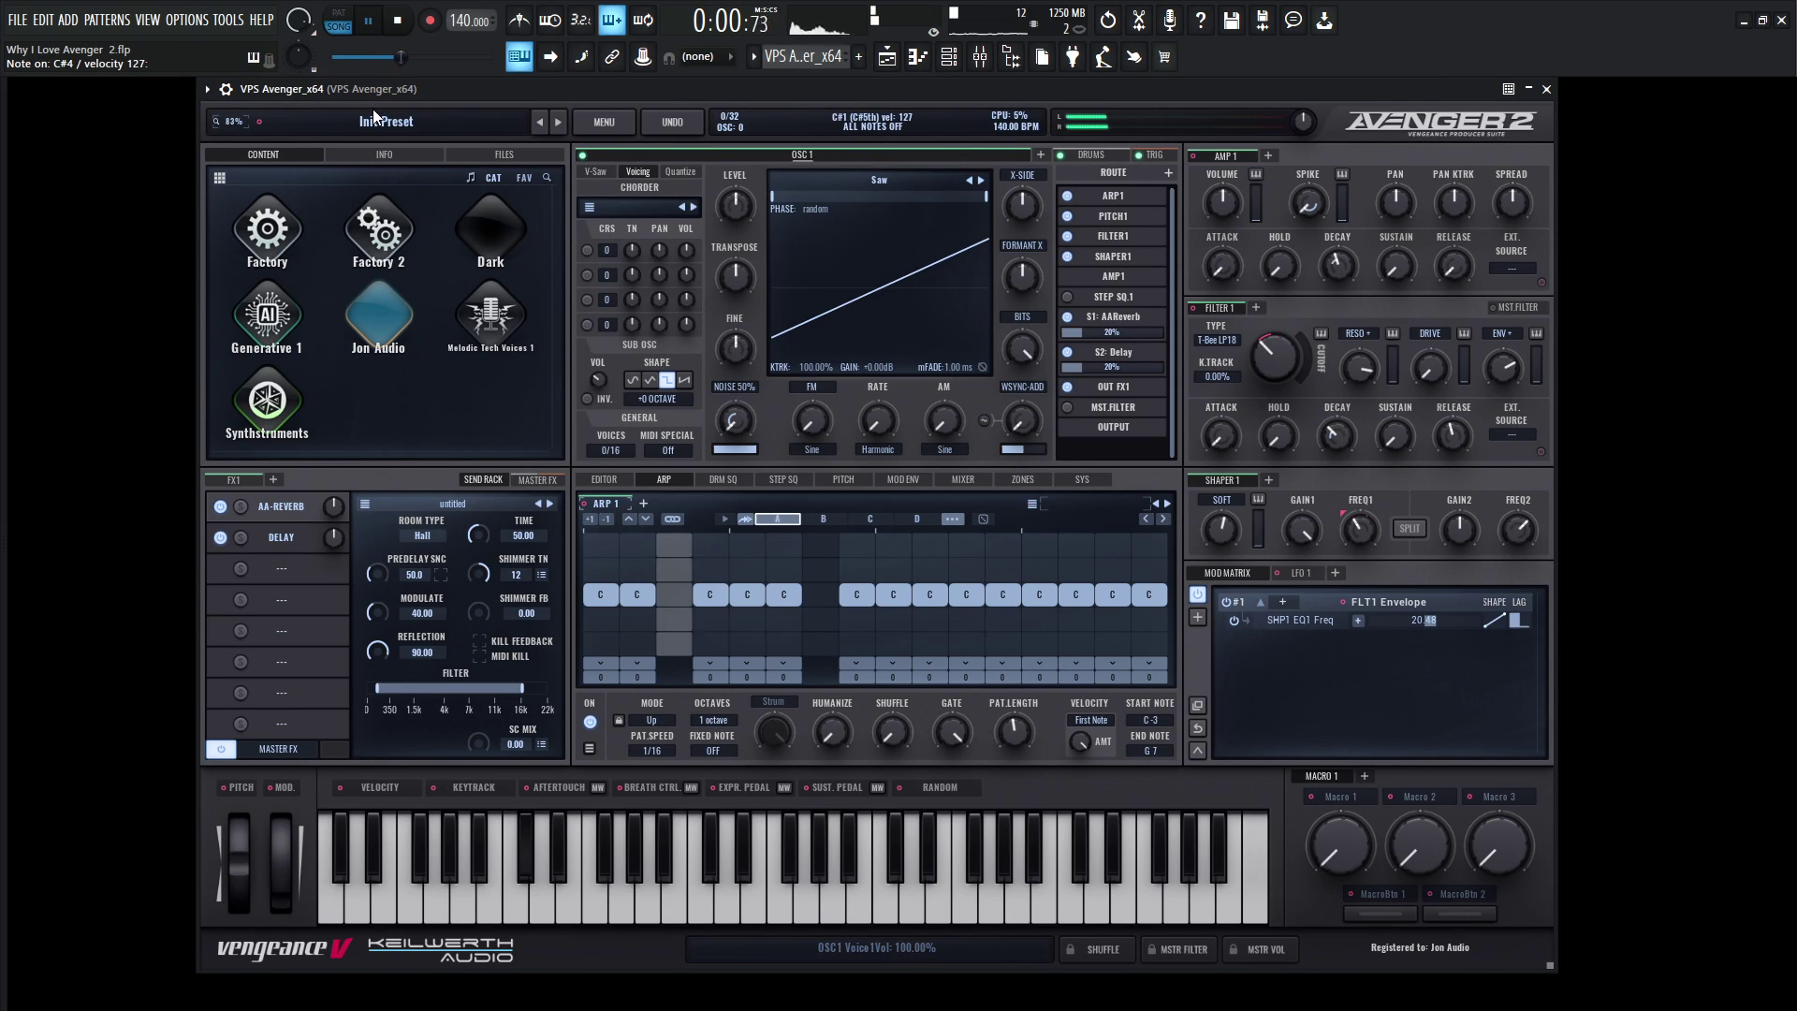
pyautogui.press('F9')
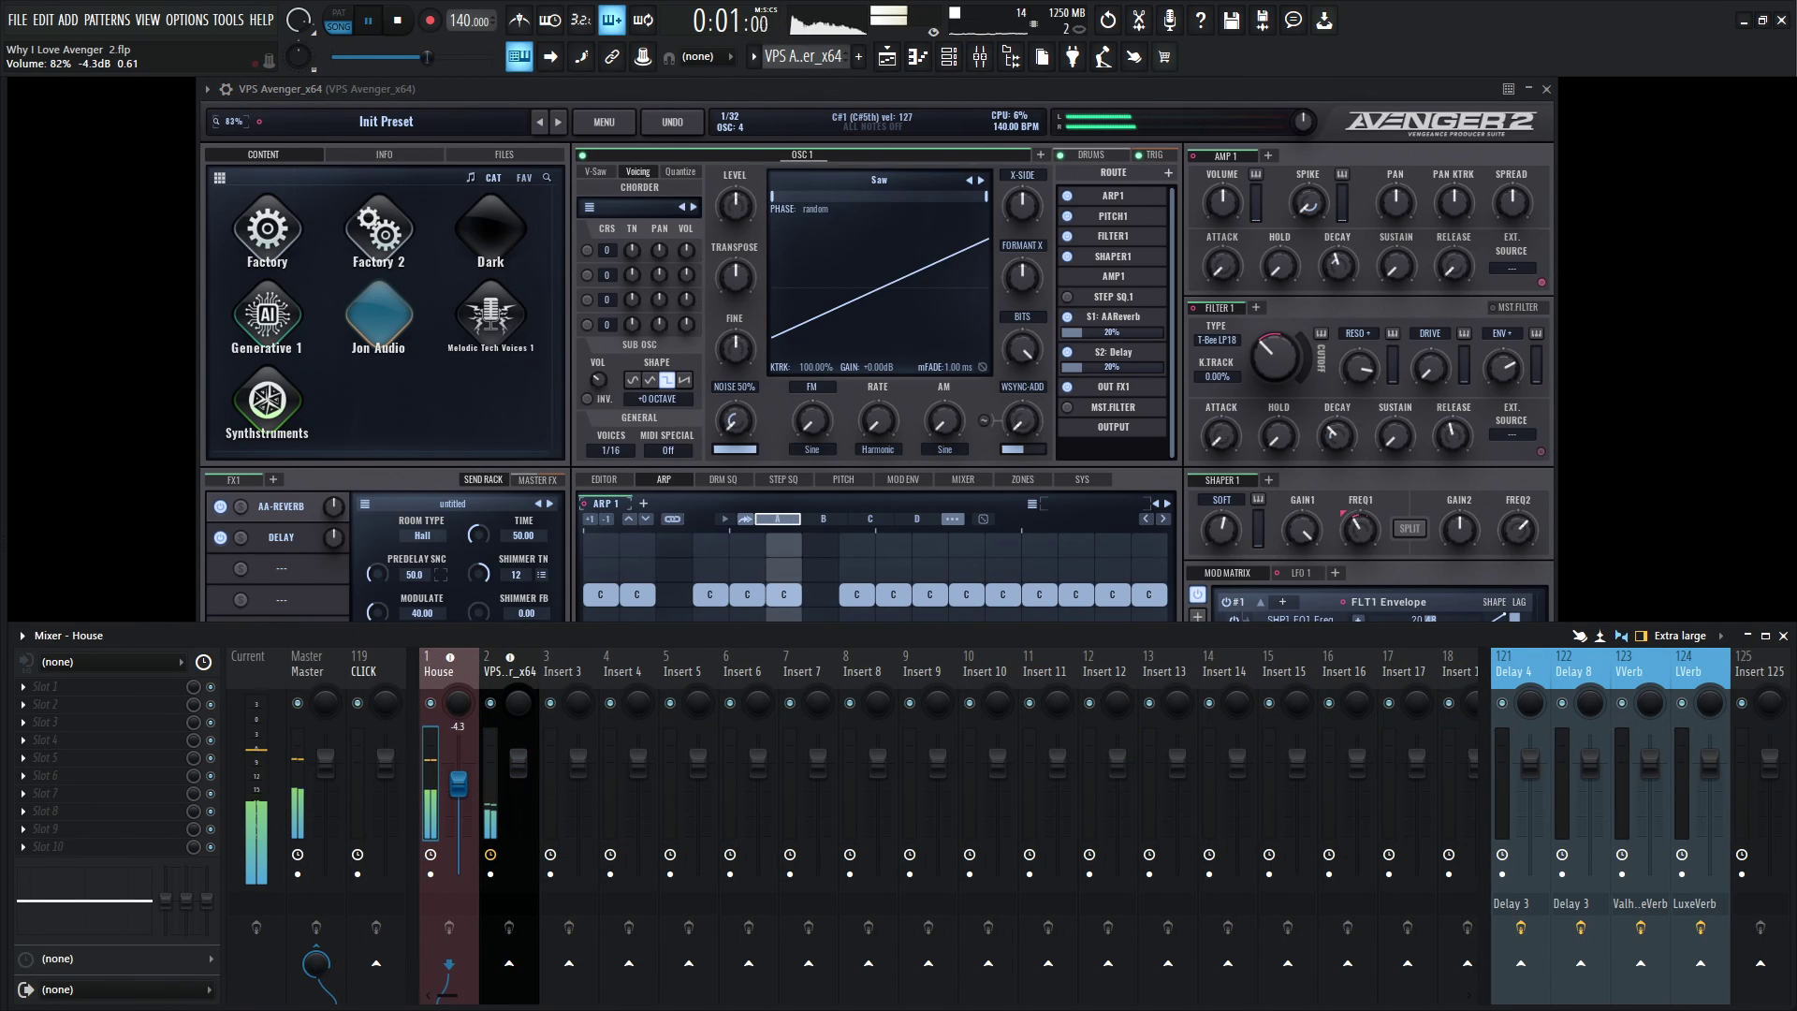
pyautogui.click(518, 753)
pyautogui.press('F9')
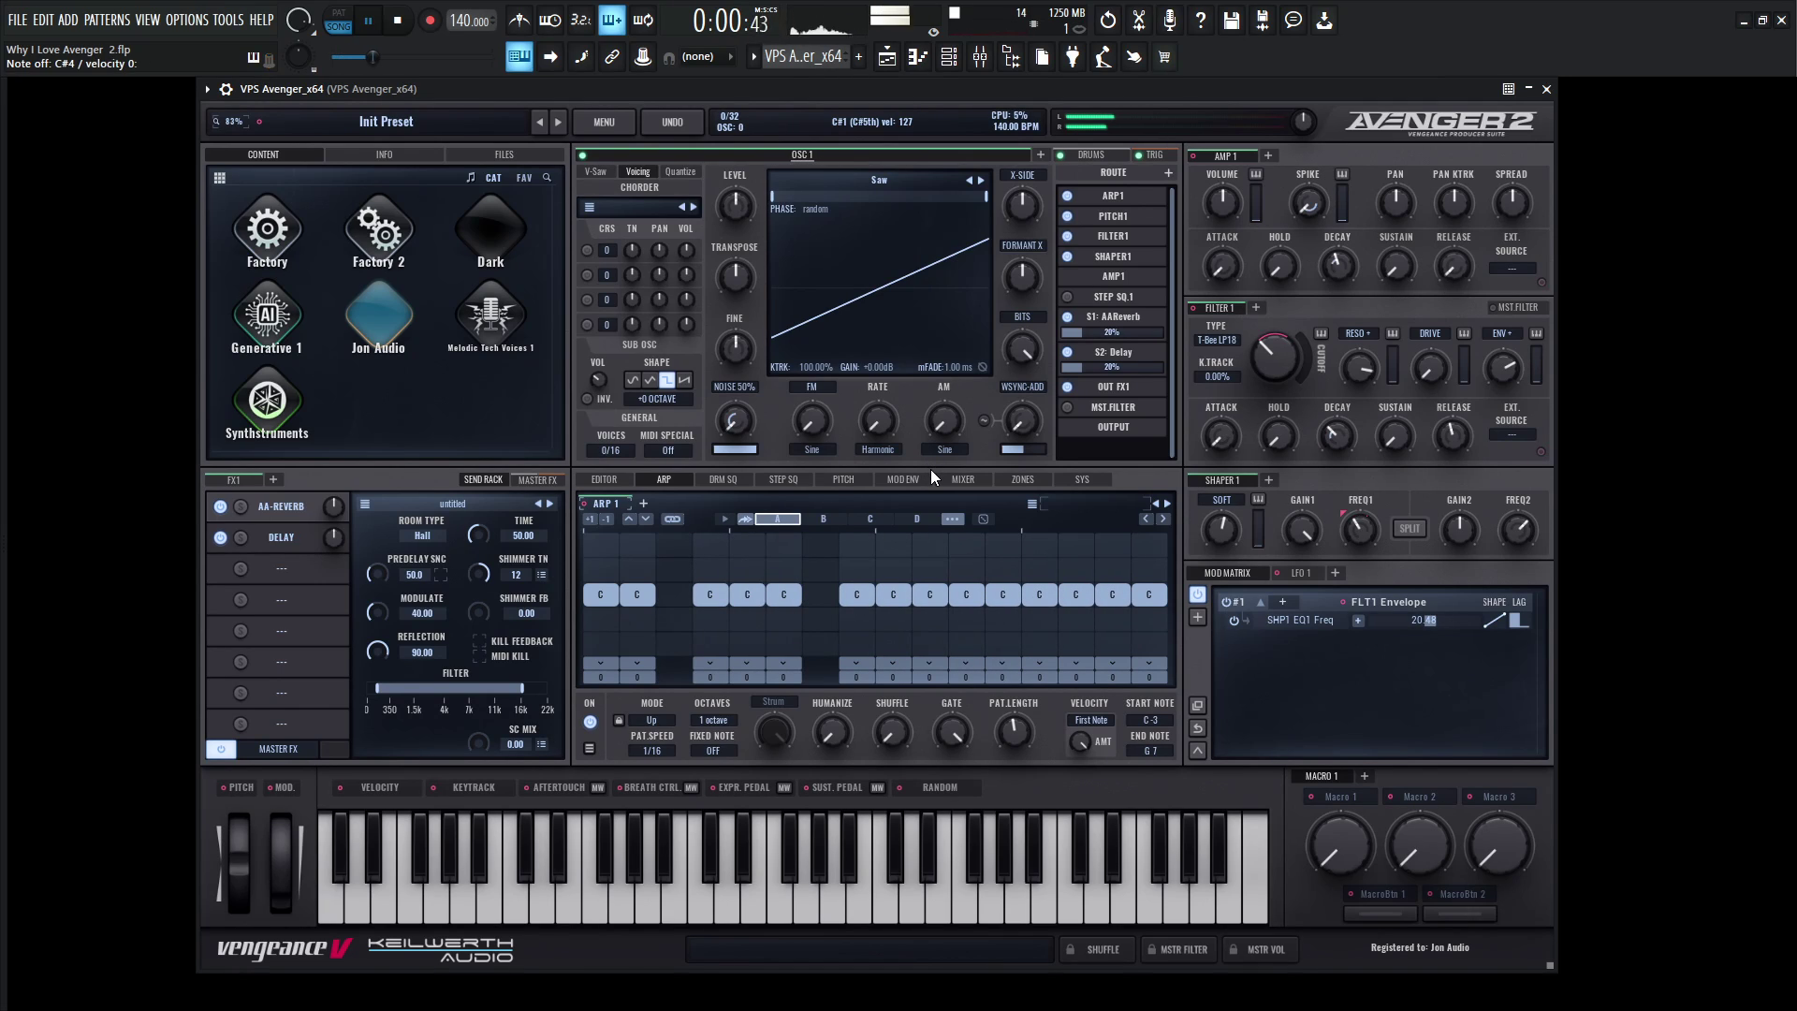
pyautogui.press('space')
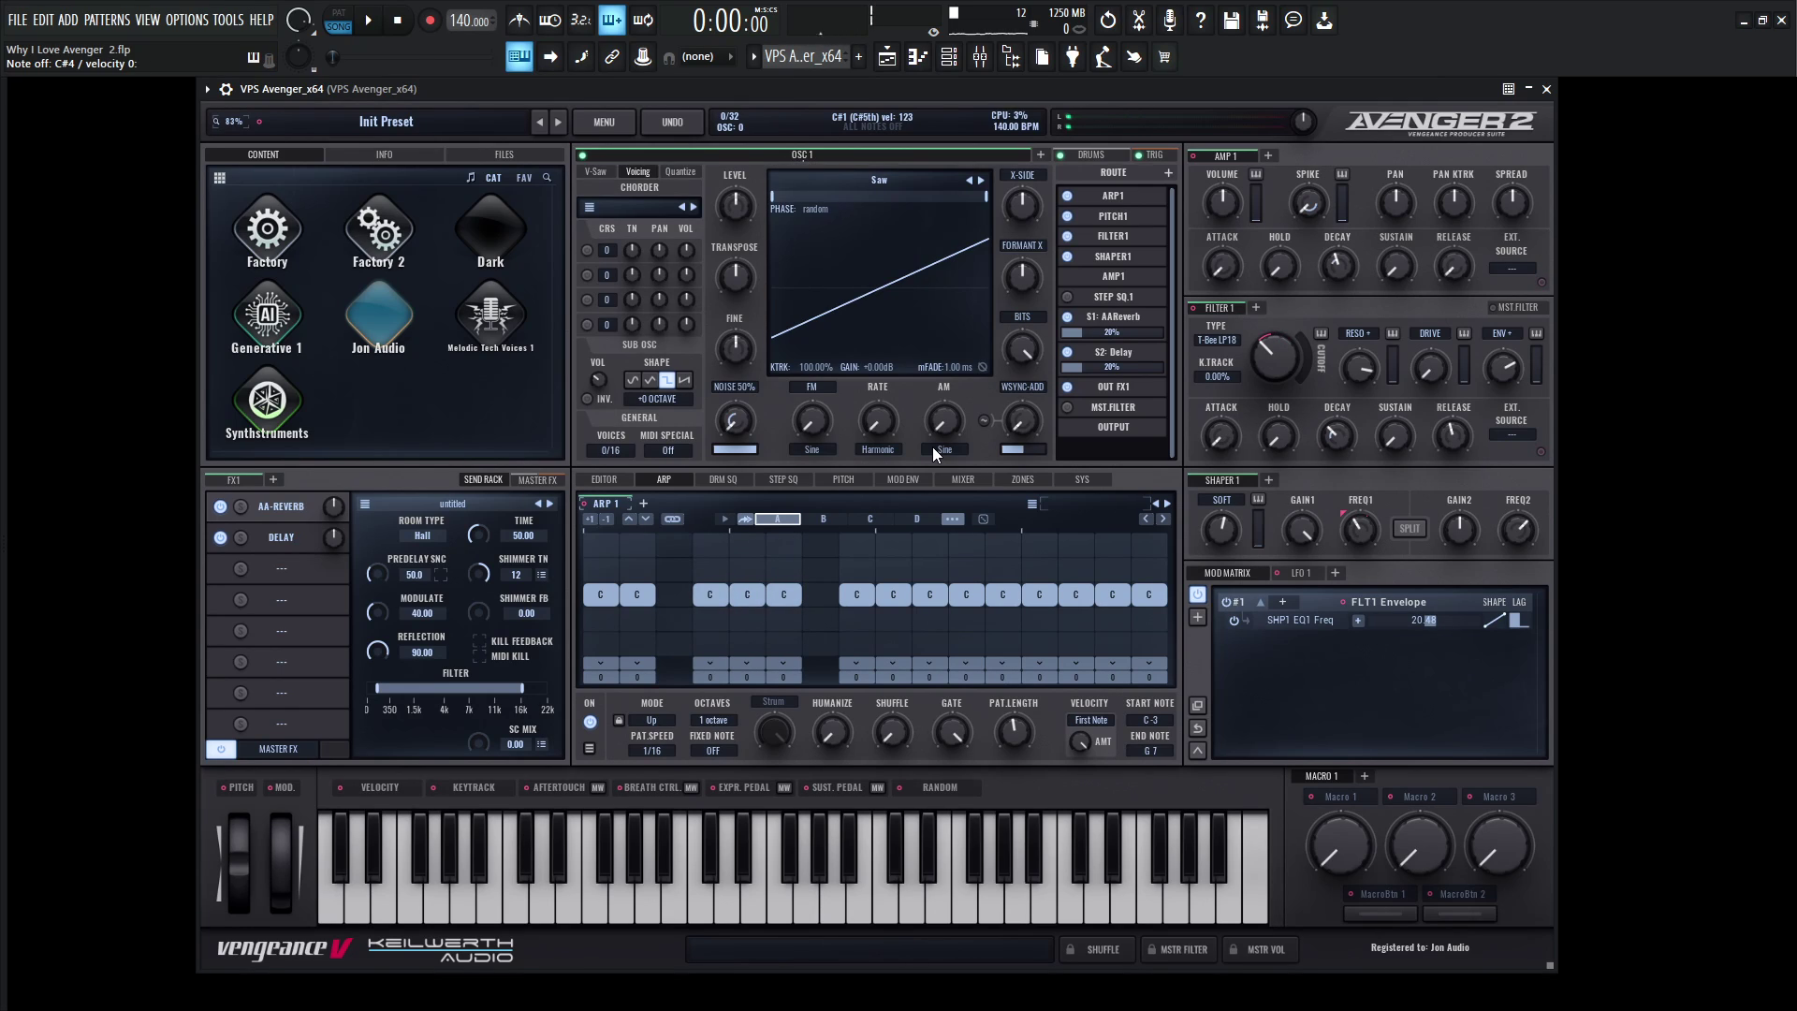
# - Add a Compressor to the second master effects slot and lower its threshold to about -15 dB
pyautogui.click(539, 482)
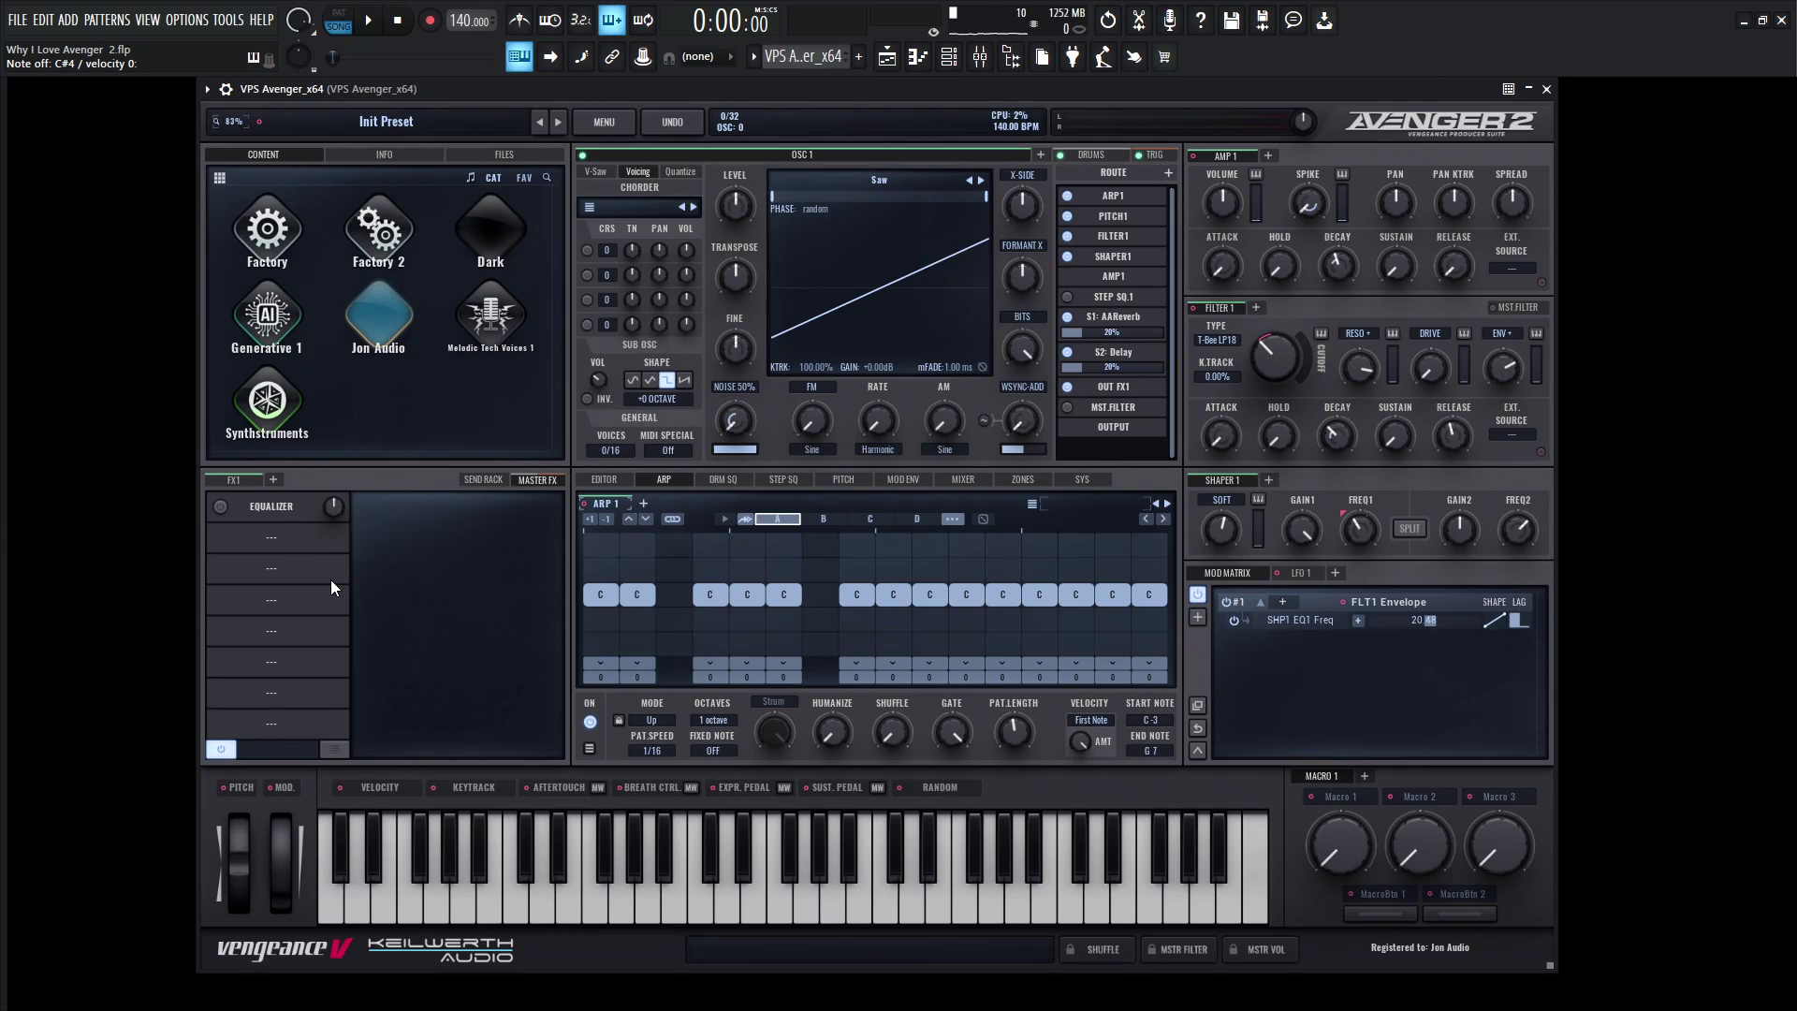
pyautogui.click(272, 537)
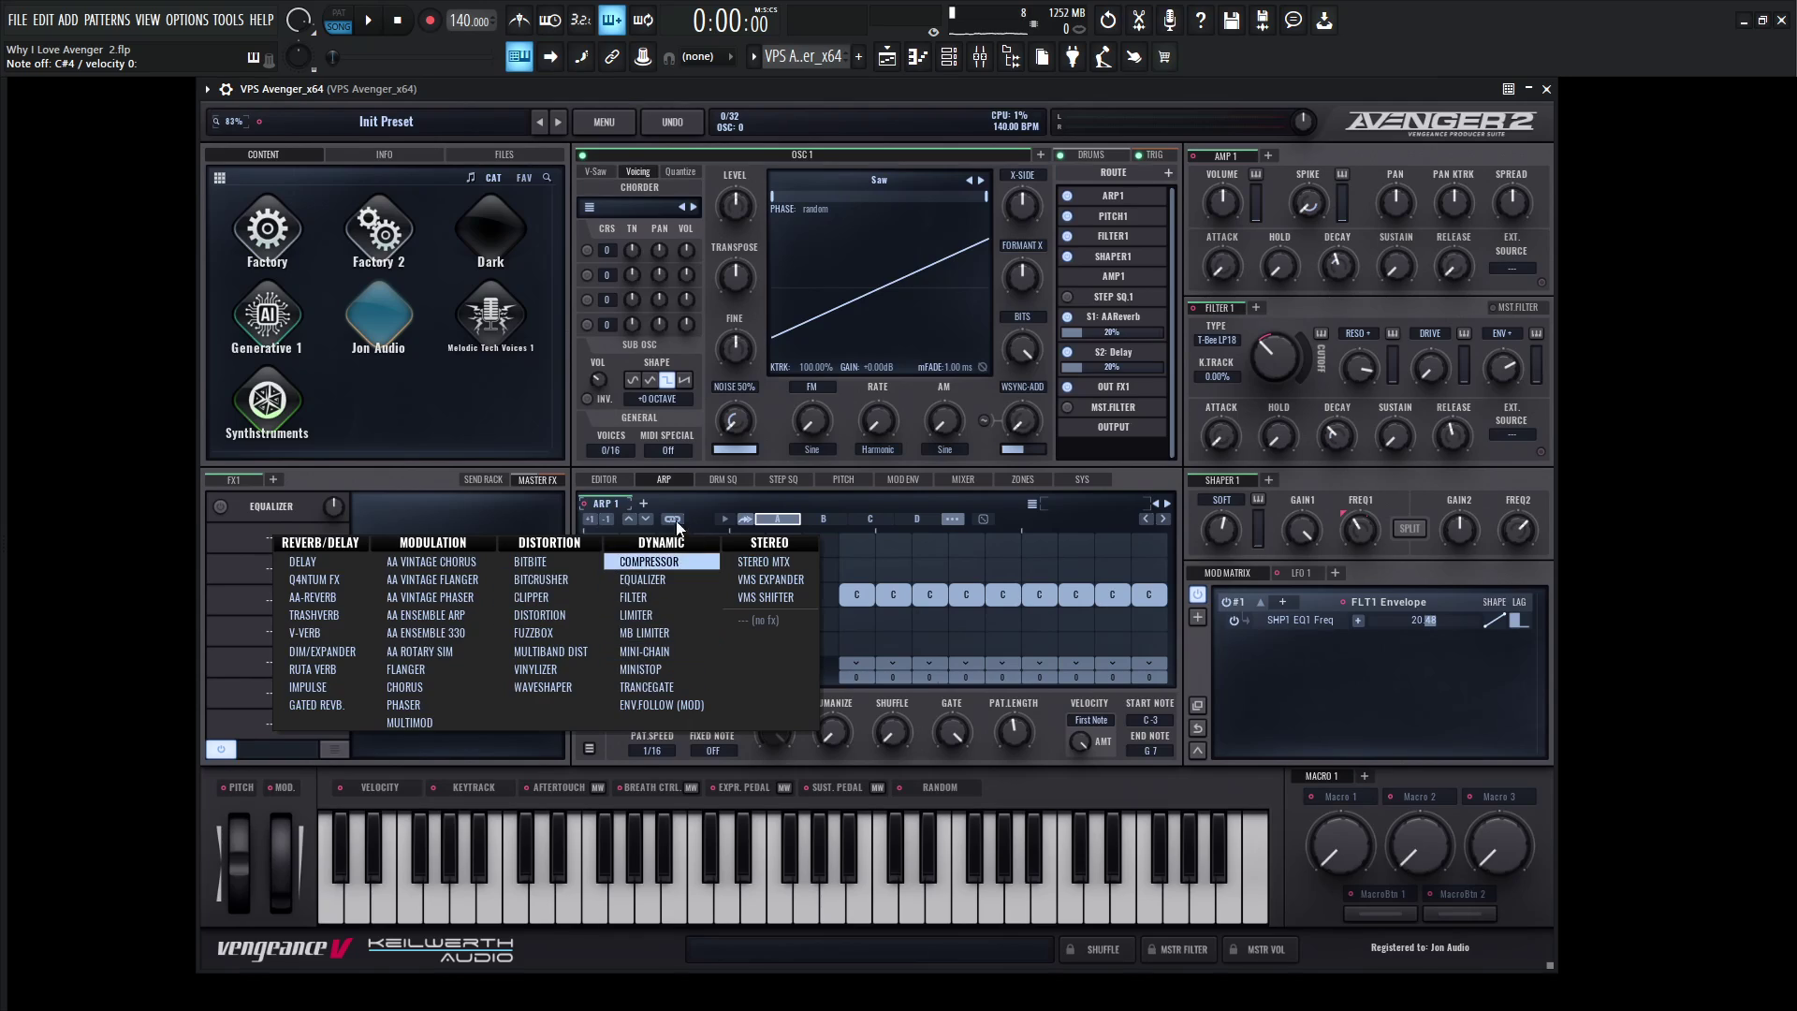
pyautogui.click(678, 563)
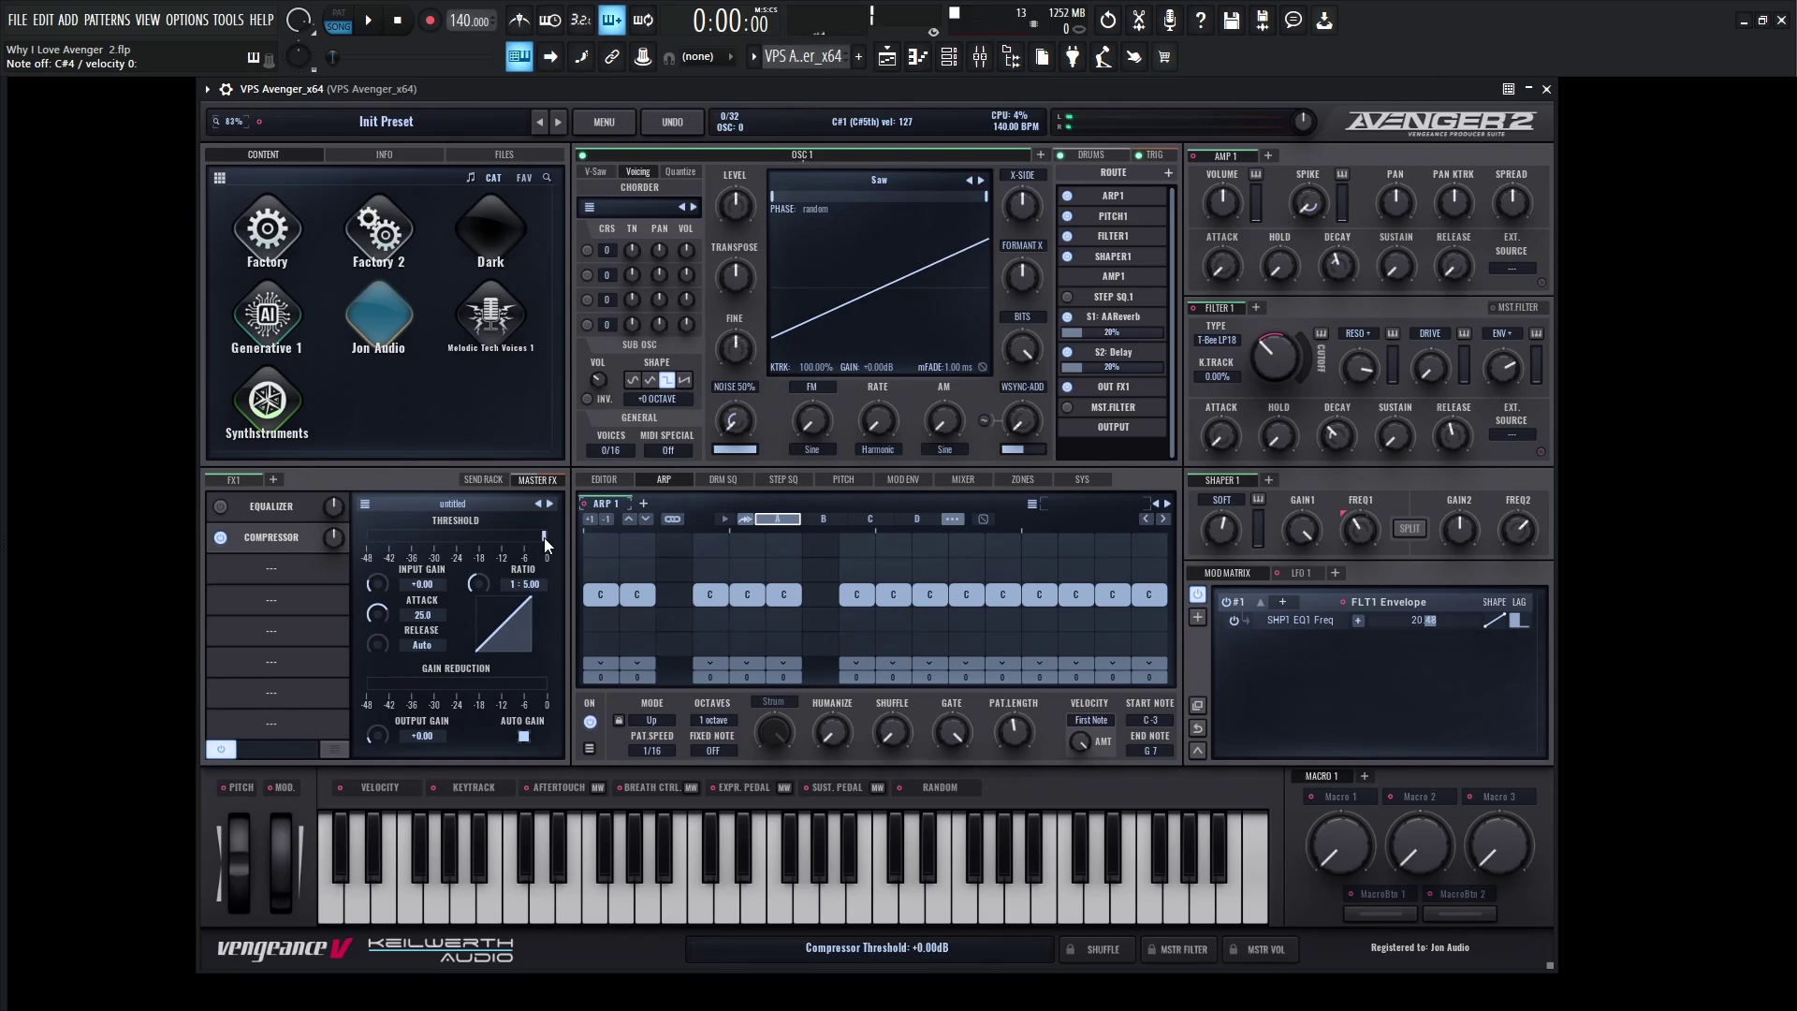
pyautogui.moveTo(543, 537); pyautogui.dragTo(490, 538)
# - During song playback, lower Filter 1's cutoff to about 213 Hz, raise its drive and reduce its envelope amount
pyautogui.press('space')
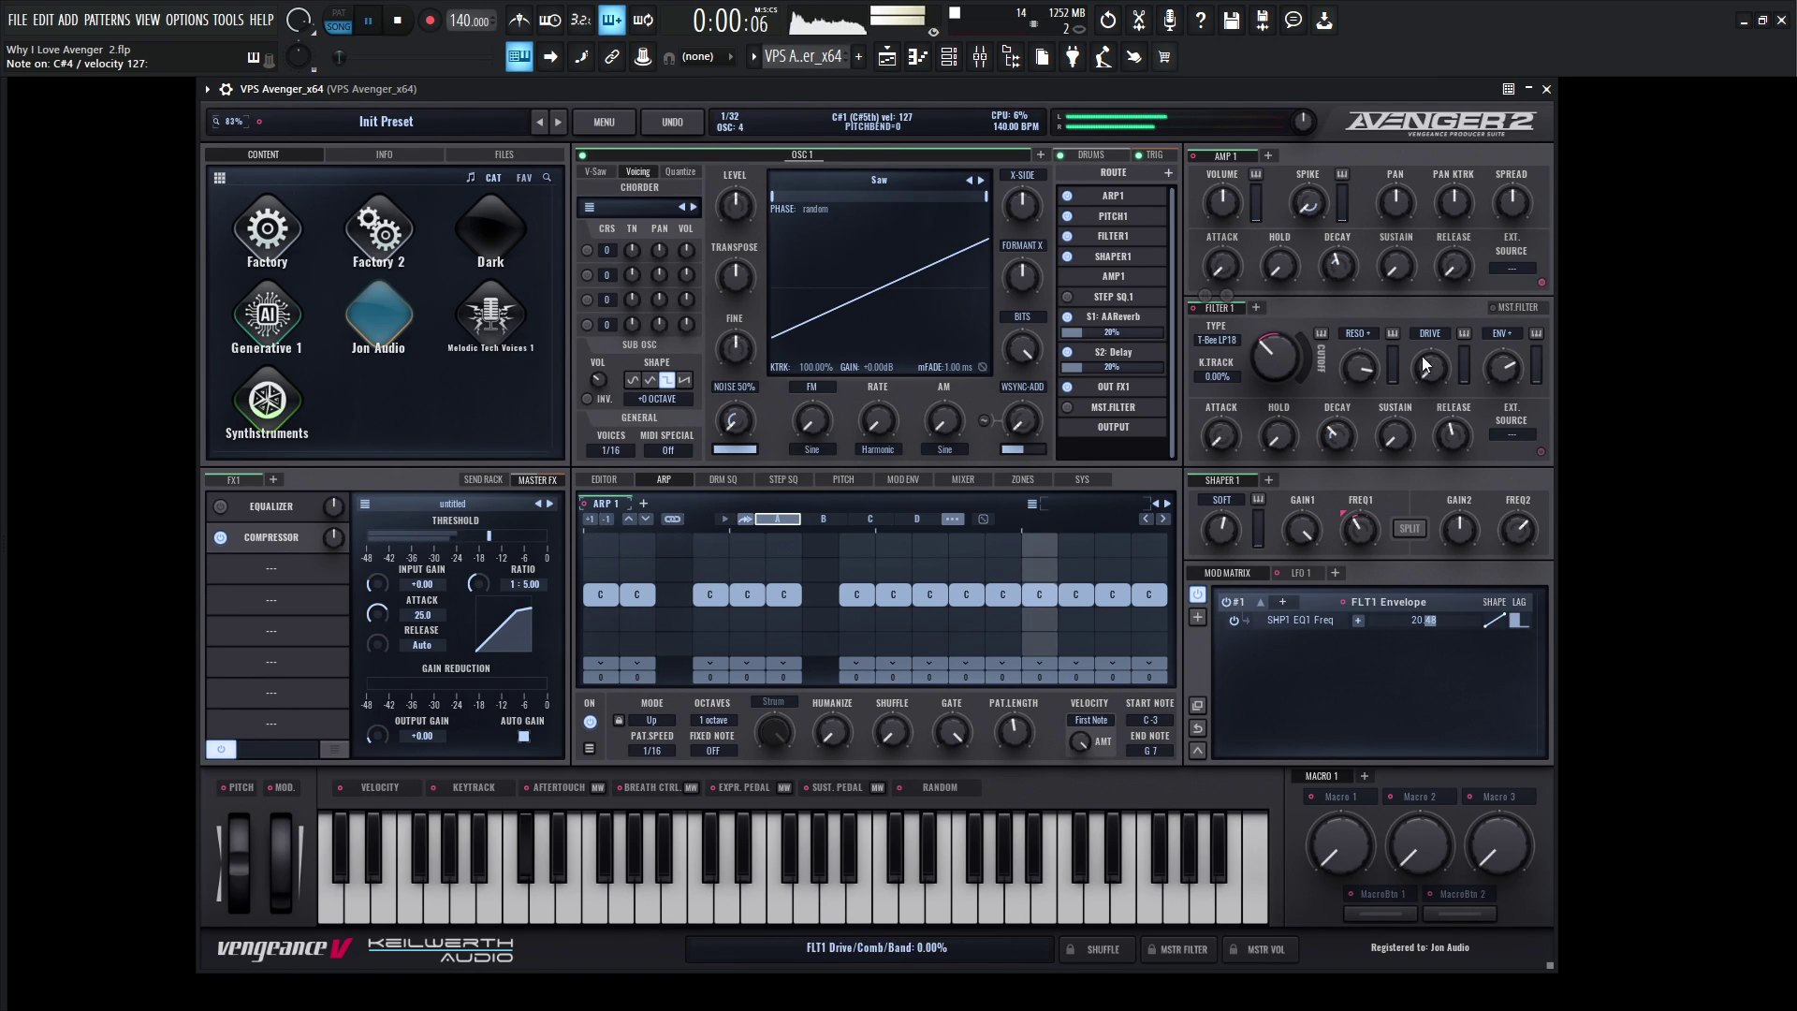
pyautogui.moveTo(1270, 336)
pyautogui.mouseDown()
pyautogui.moveTo(1271, 312)
pyautogui.moveTo(1278, 368)
pyautogui.mouseUp()
pyautogui.moveTo(1439, 369); pyautogui.dragTo(1426, 300)
pyautogui.moveTo(1513, 374); pyautogui.dragTo(1507, 380)
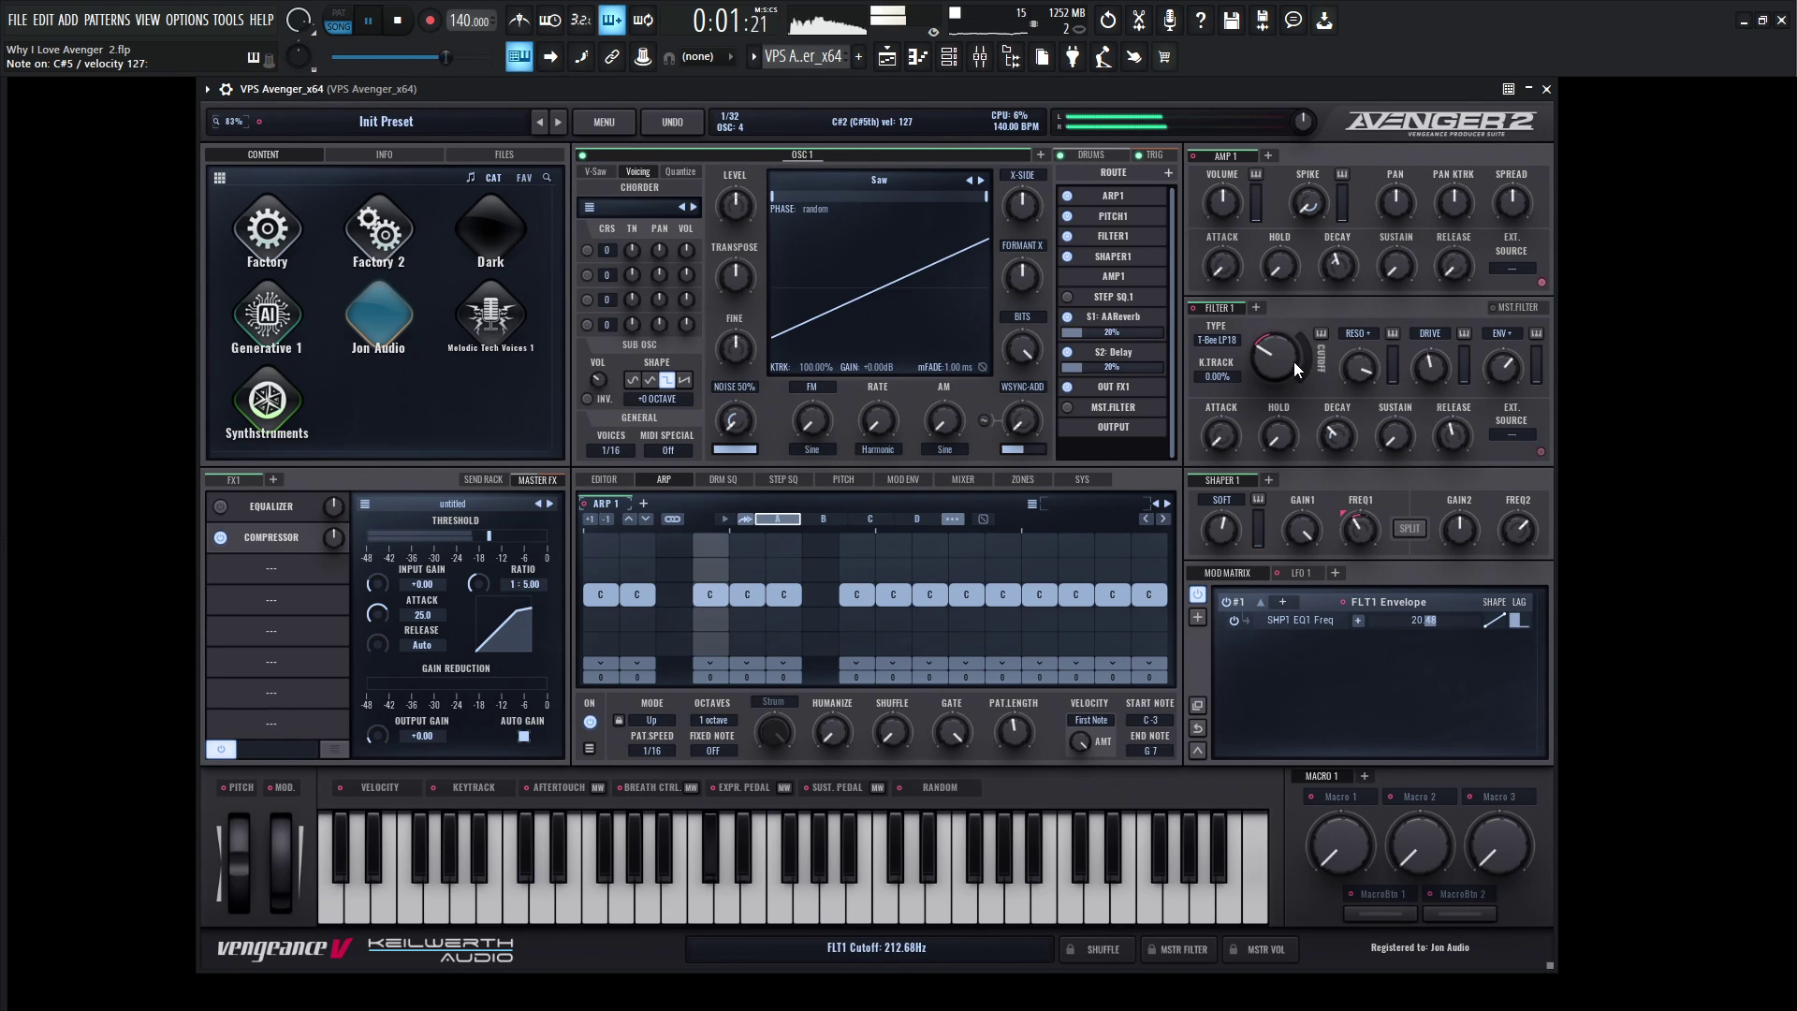
# - Raise Filter 1's cutoff to about 1057 Hz, slightly reduce its envelope amount, and stop playback
pyautogui.moveTo(1292, 361); pyautogui.dragTo(1288, 328)
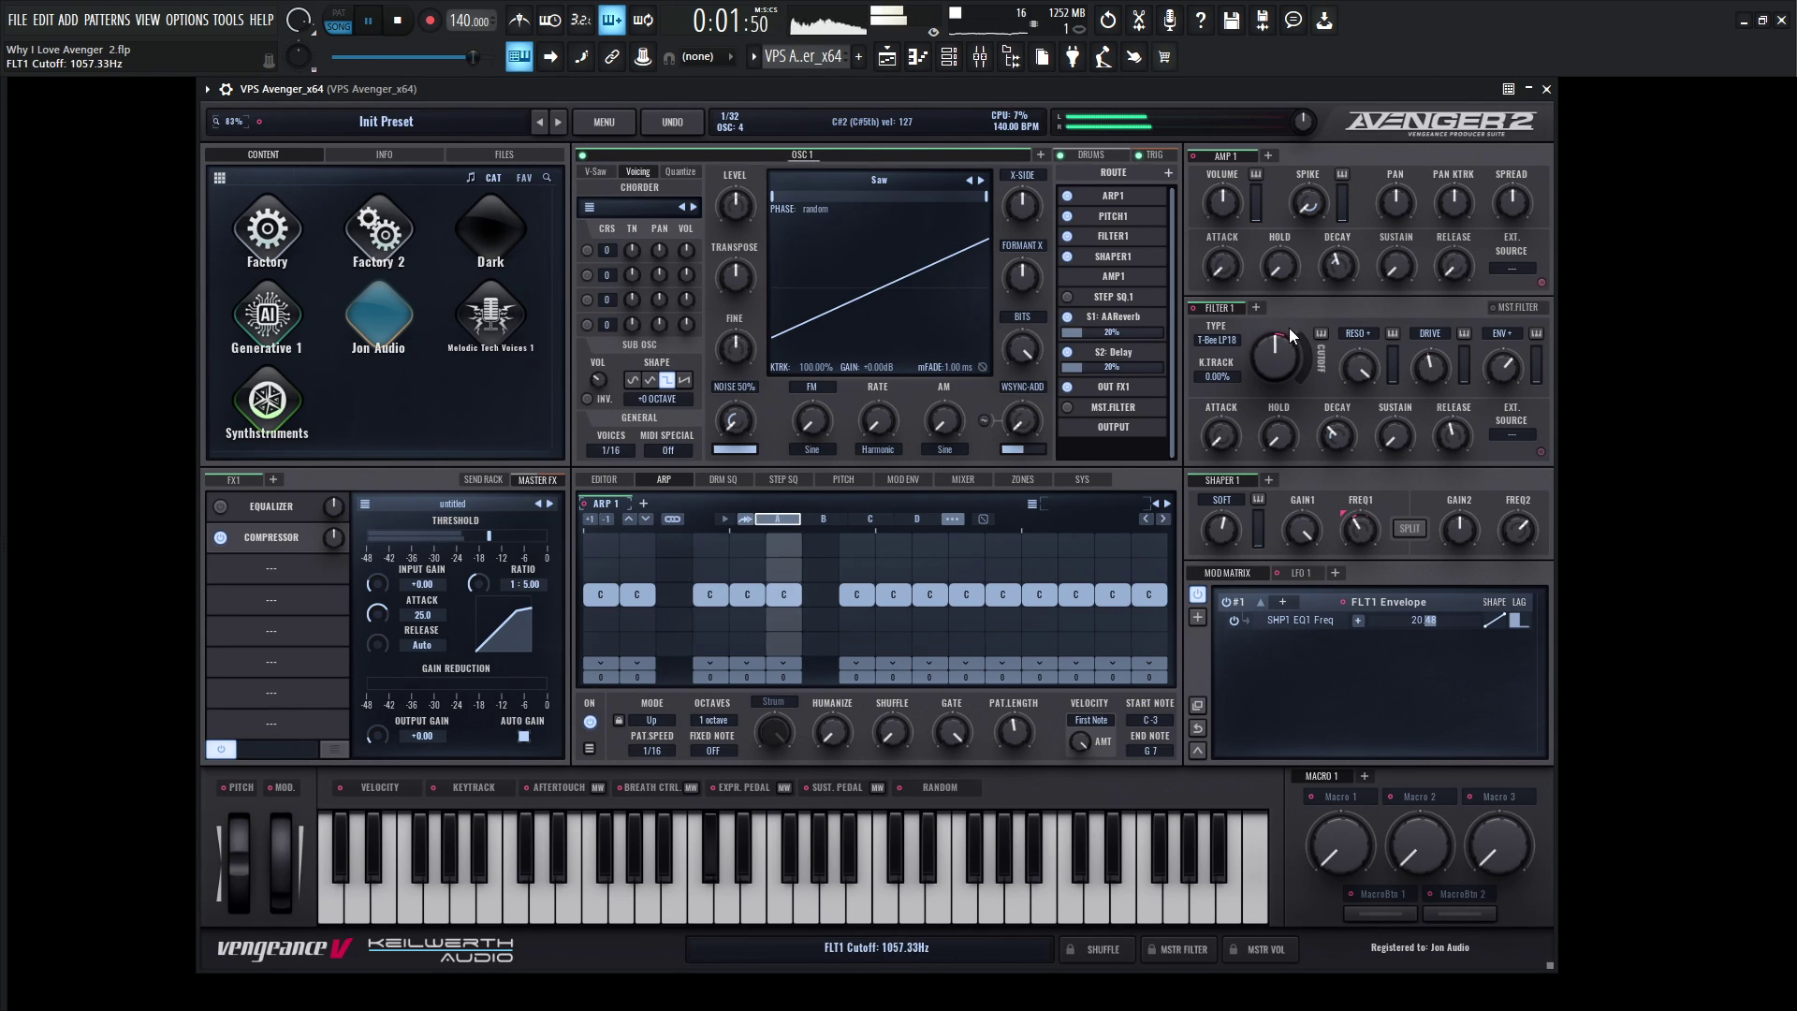
pyautogui.moveTo(1507, 374); pyautogui.dragTo(1507, 382)
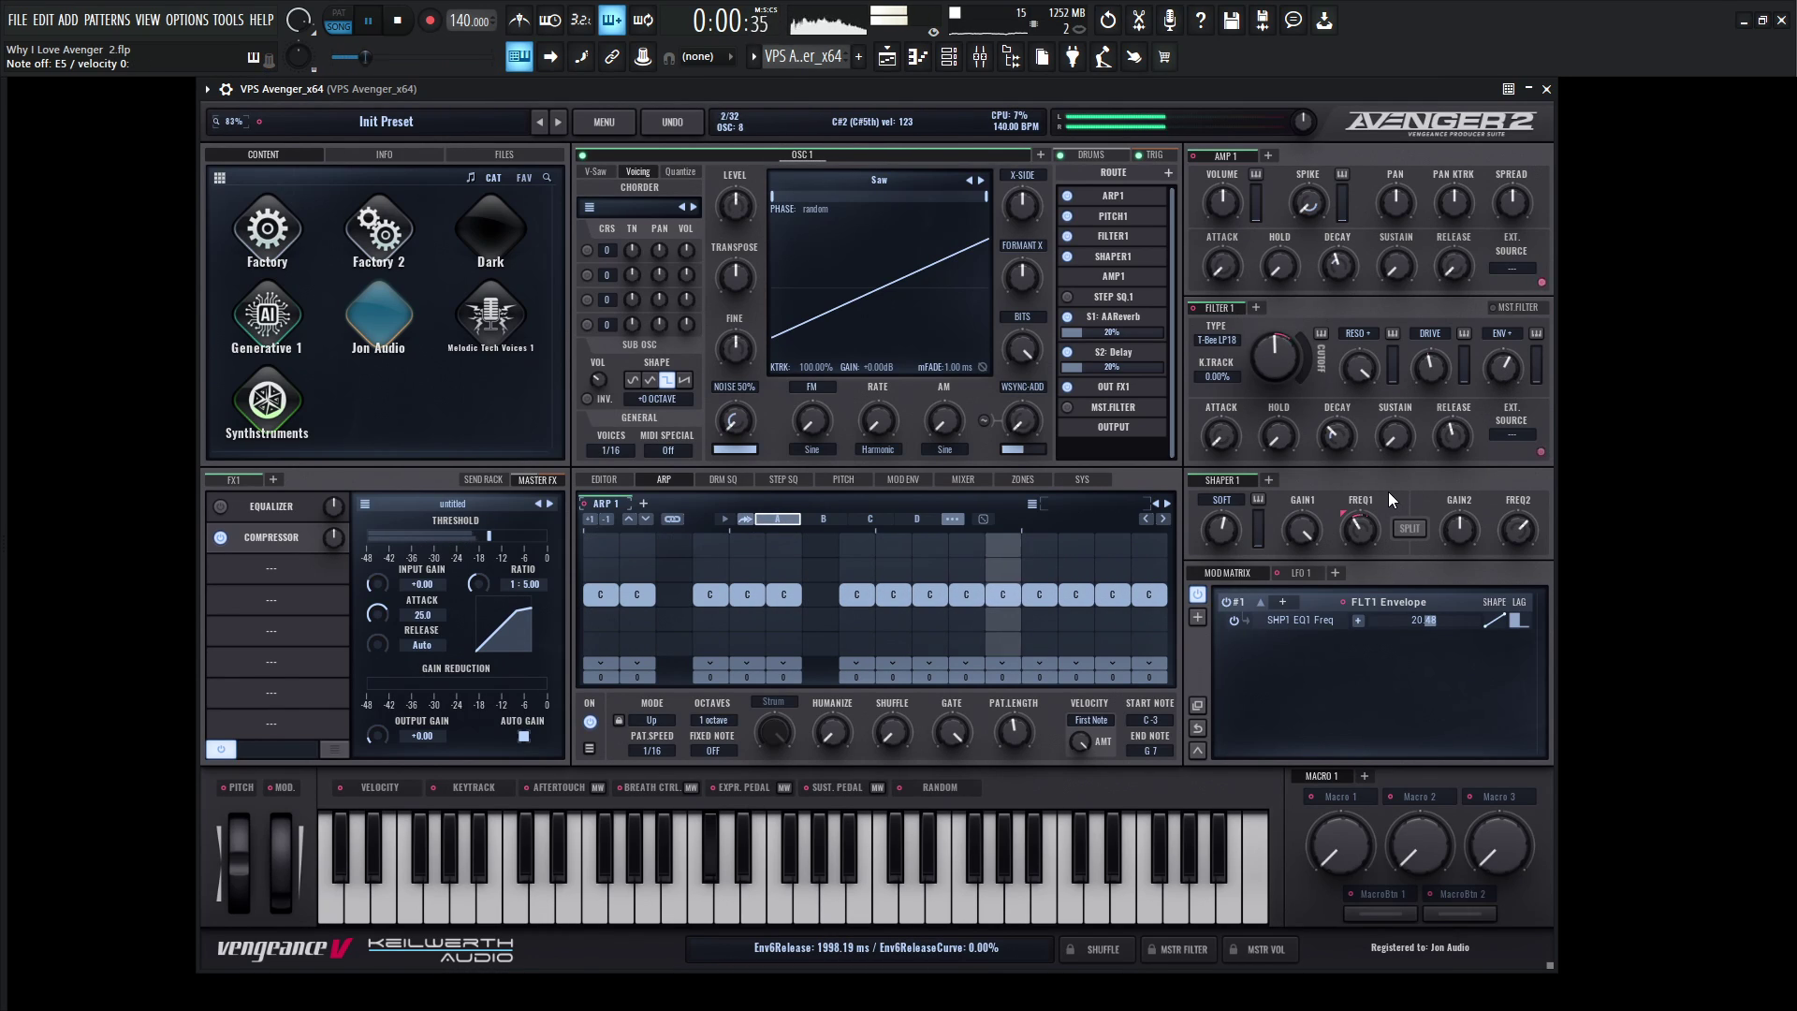
pyautogui.press('space')
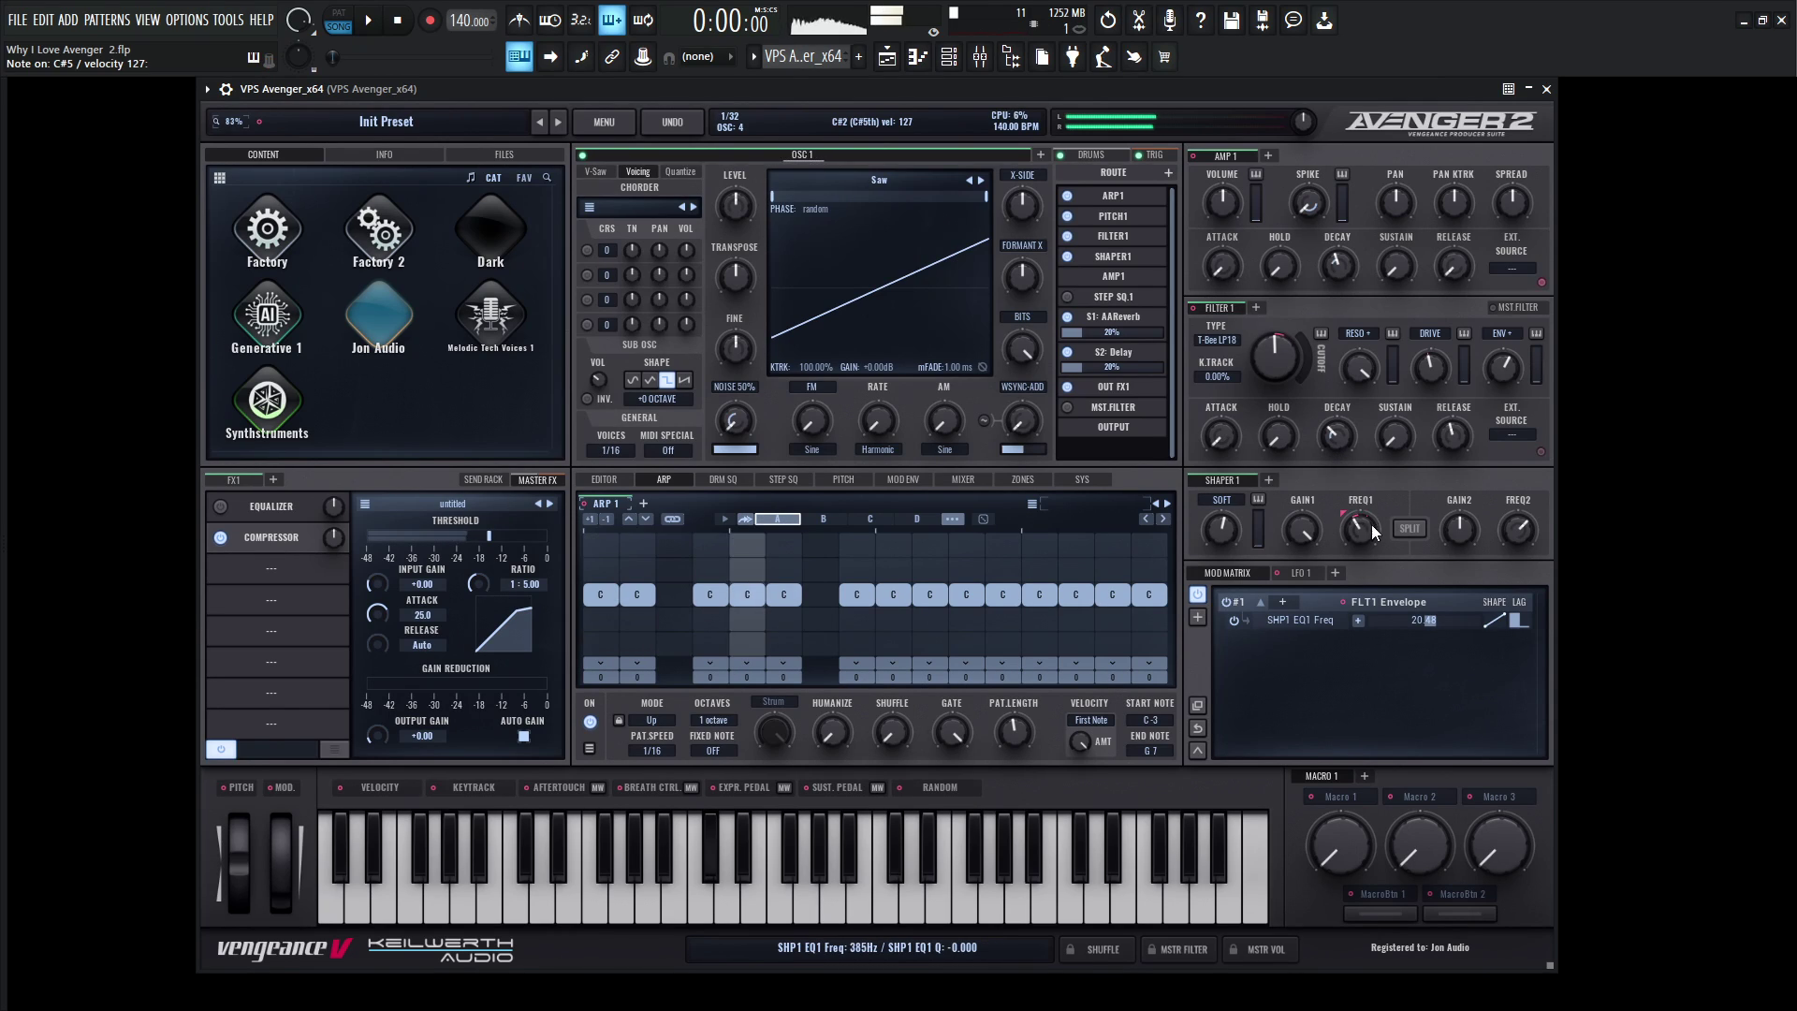
pyautogui.moveTo(1362, 523)
pyautogui.moveTo(1360, 503); pyautogui.dragTo(1359, 529)
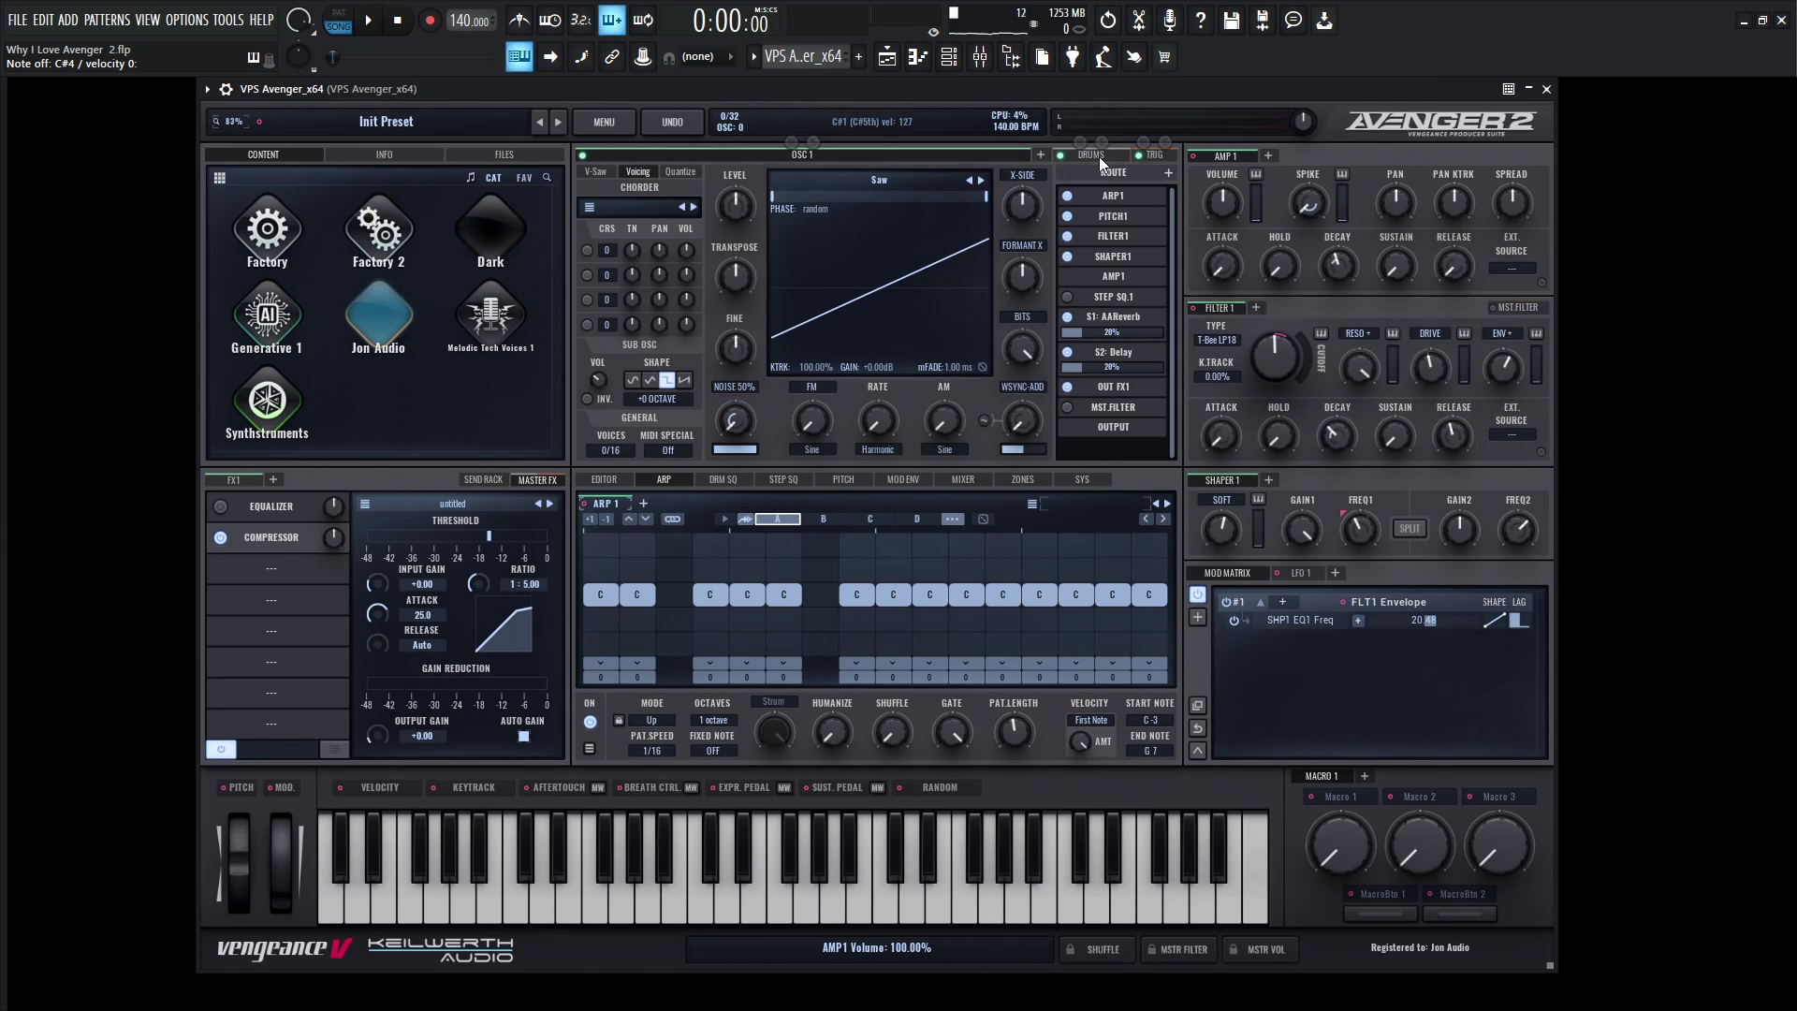
# - Add a Distortion effect to the first FX1 slot
pyautogui.click(1168, 174)
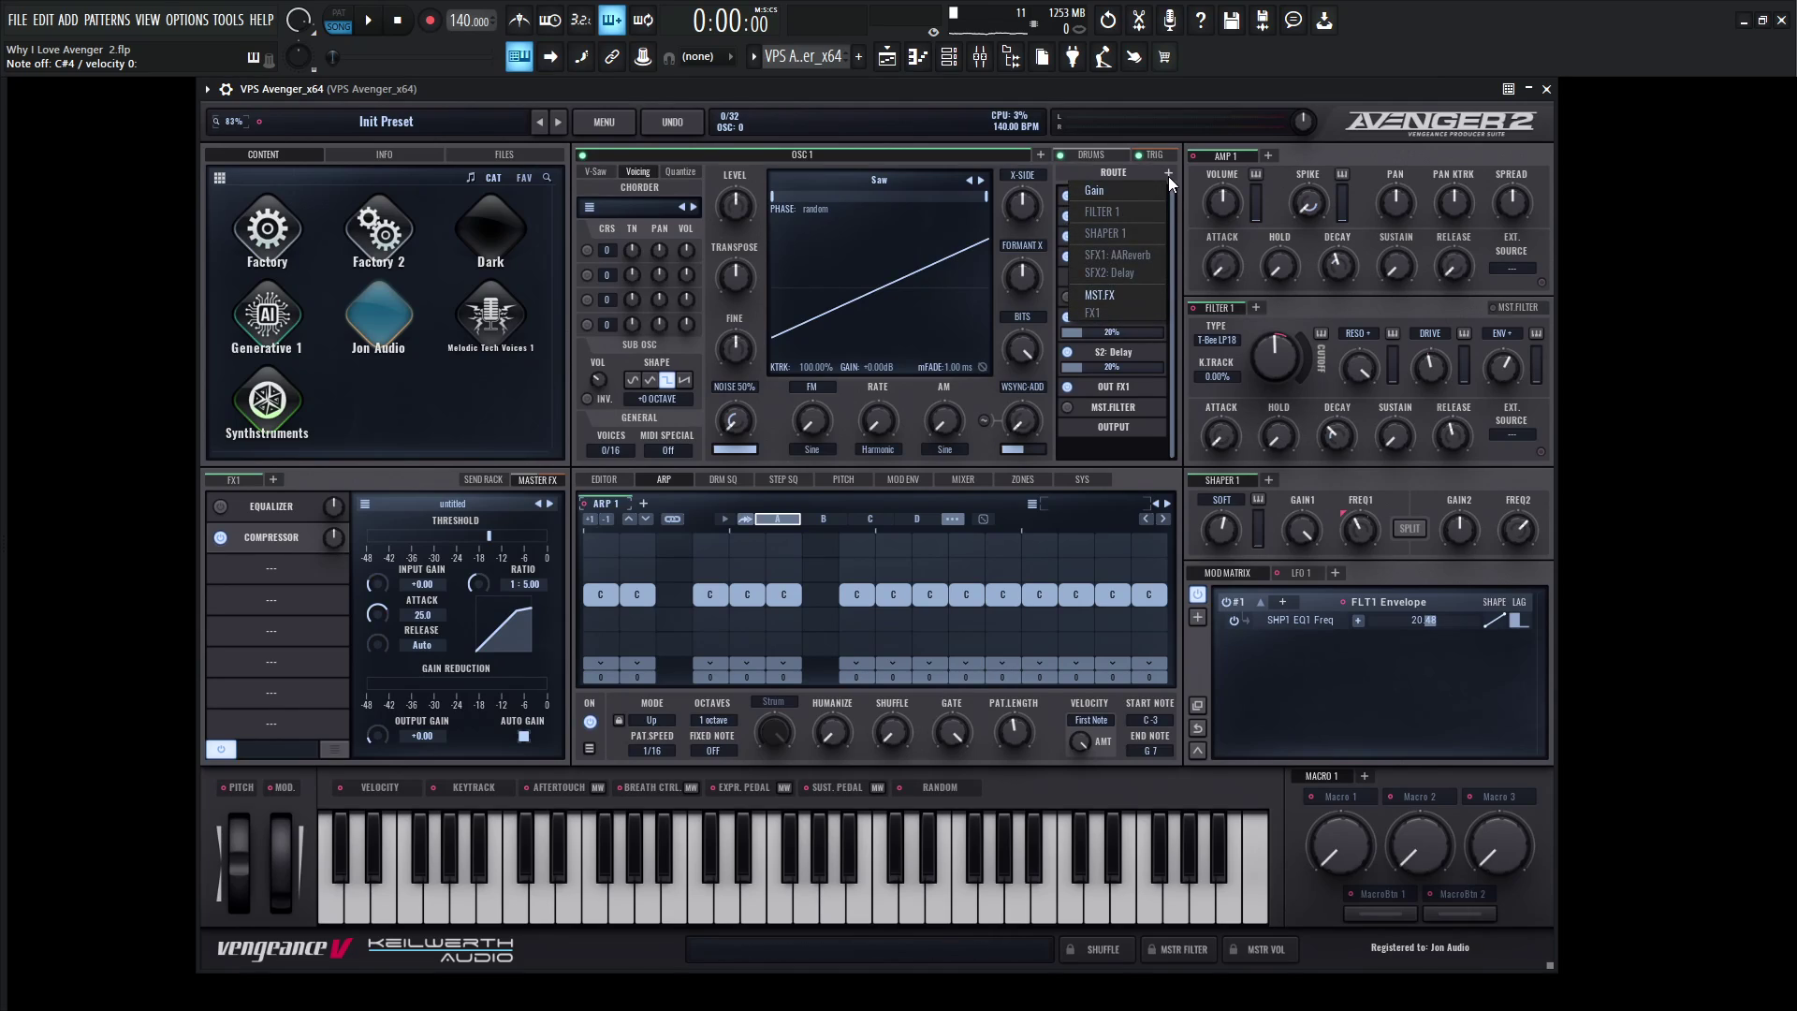
pyautogui.click(1131, 447)
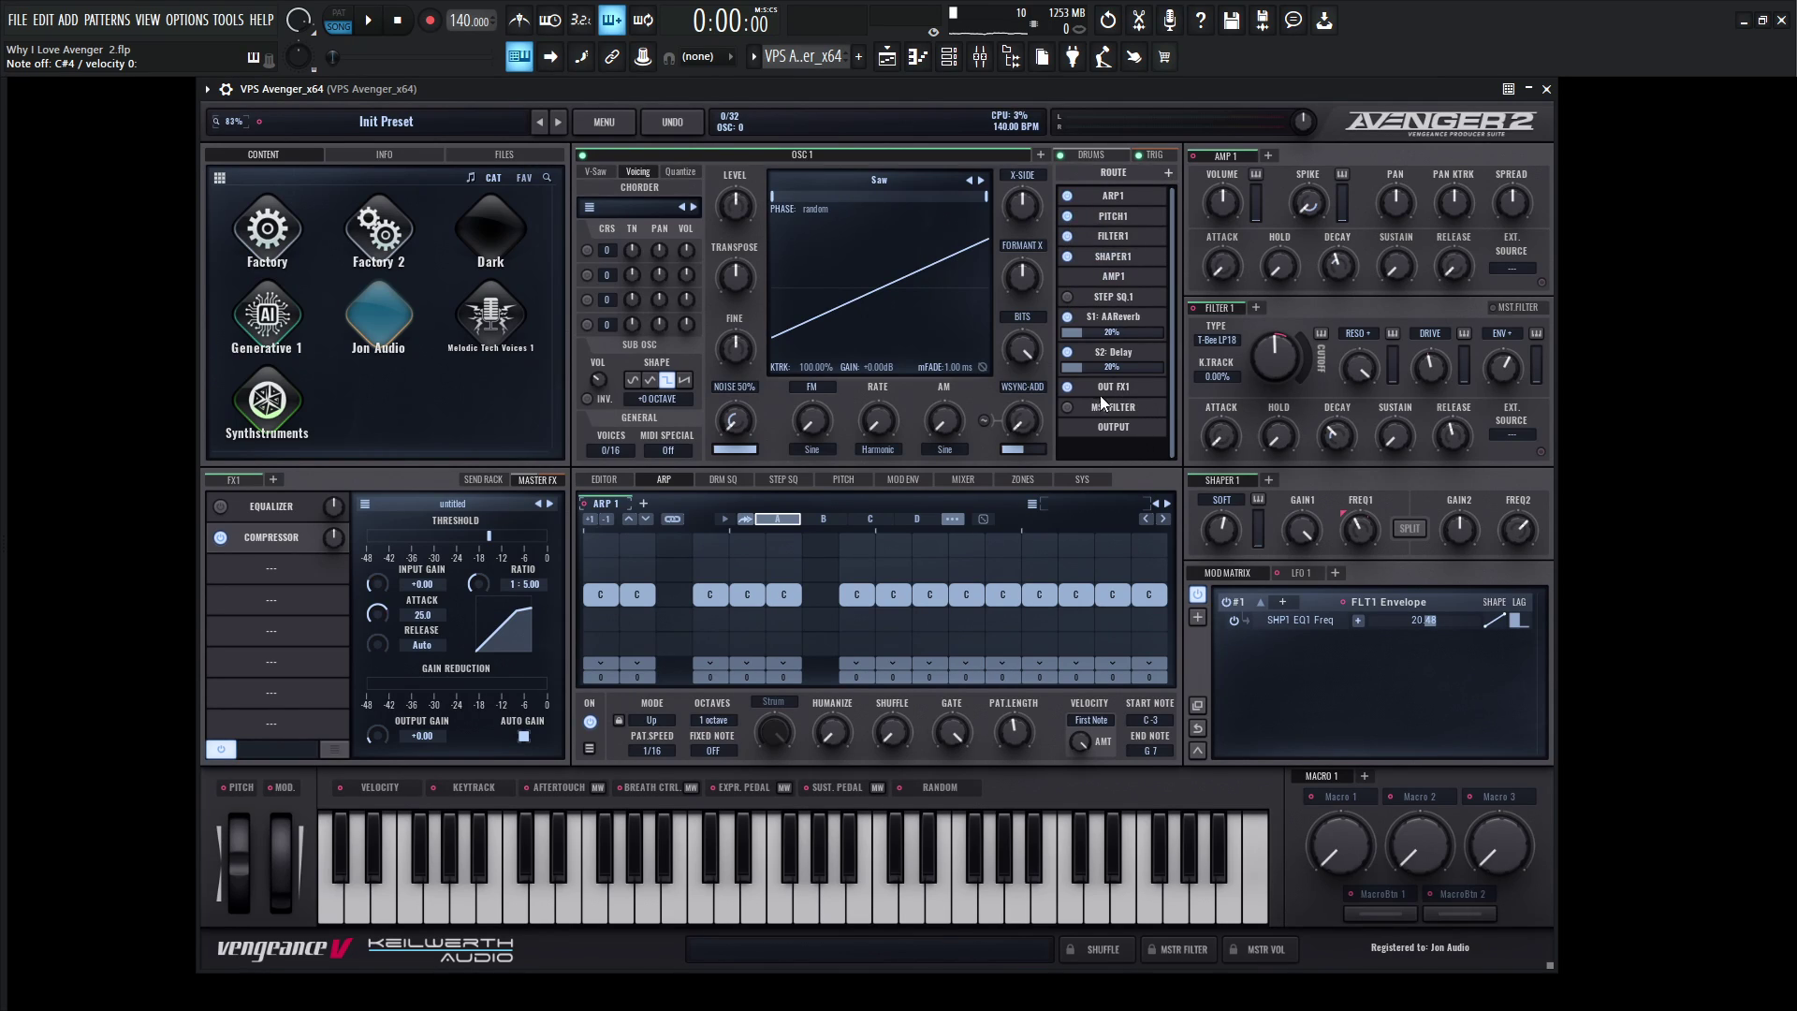
pyautogui.click(235, 480)
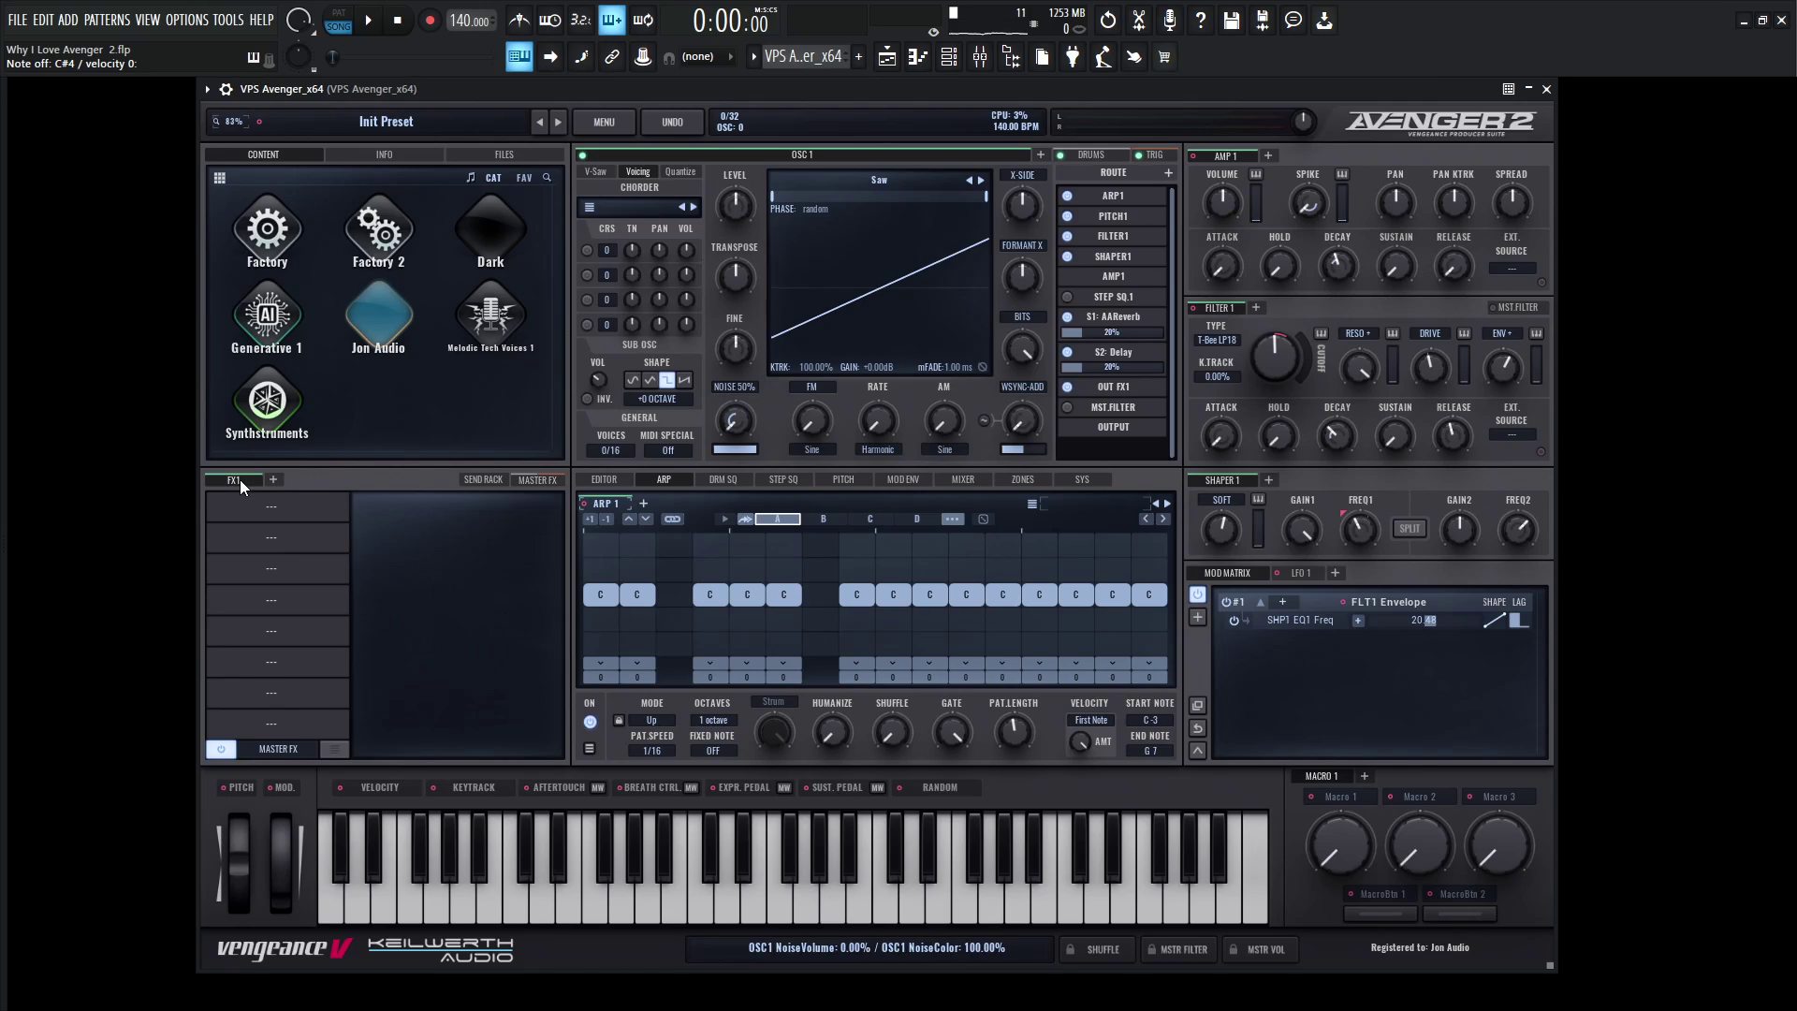
pyautogui.click(275, 512)
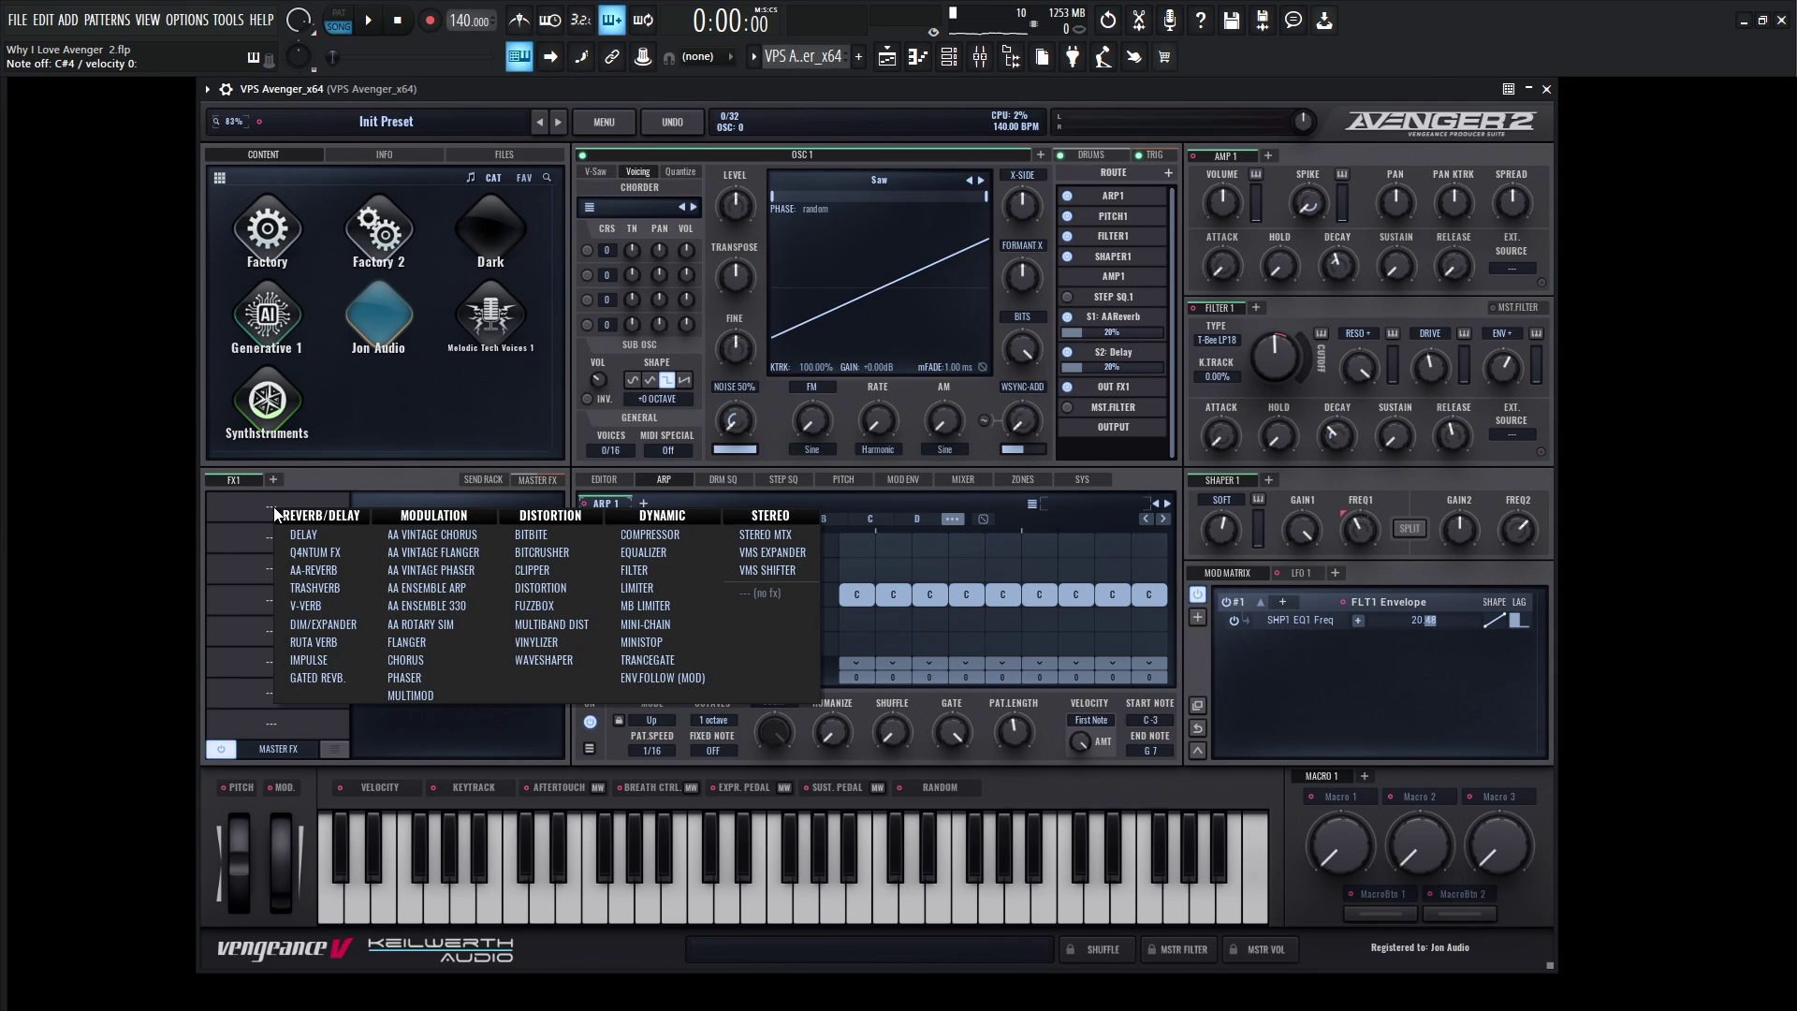
pyautogui.click(565, 590)
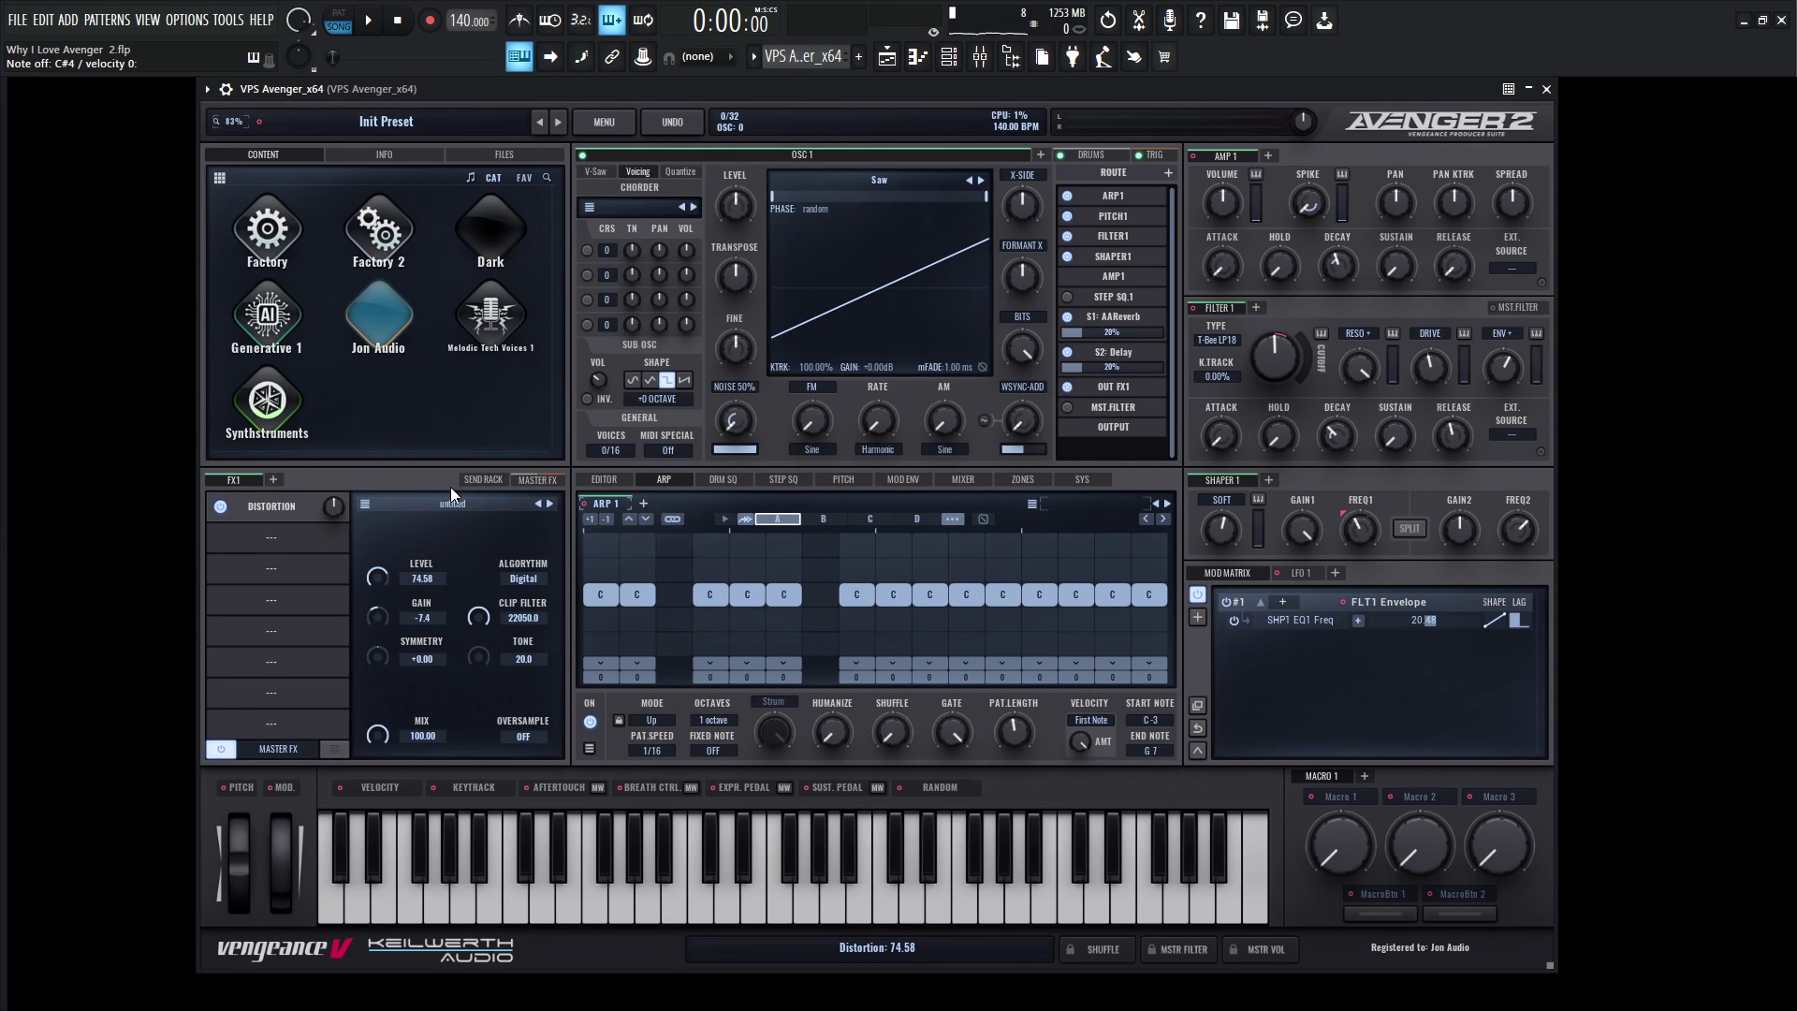
# - Move the Distortion effect to the seventh FX1 slot and back to the first slot
pyautogui.click(243, 506)
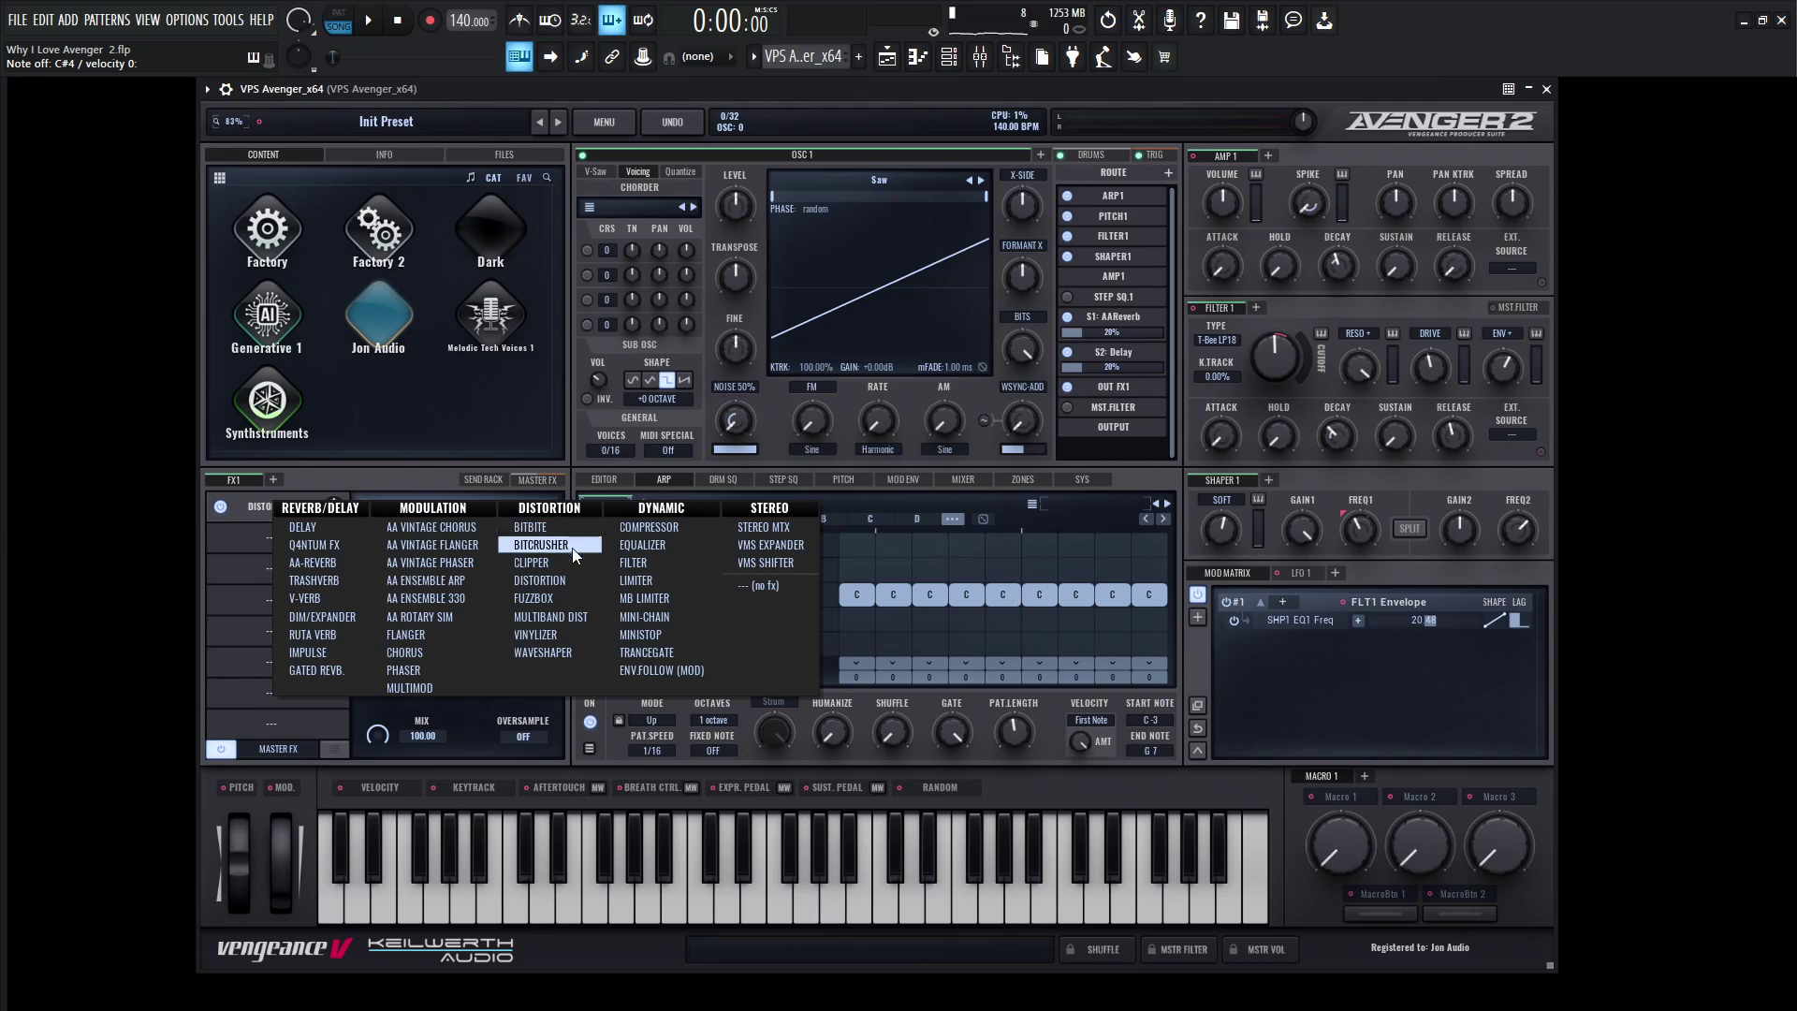
pyautogui.moveTo(251, 705); pyautogui.dragTo(239, 682)
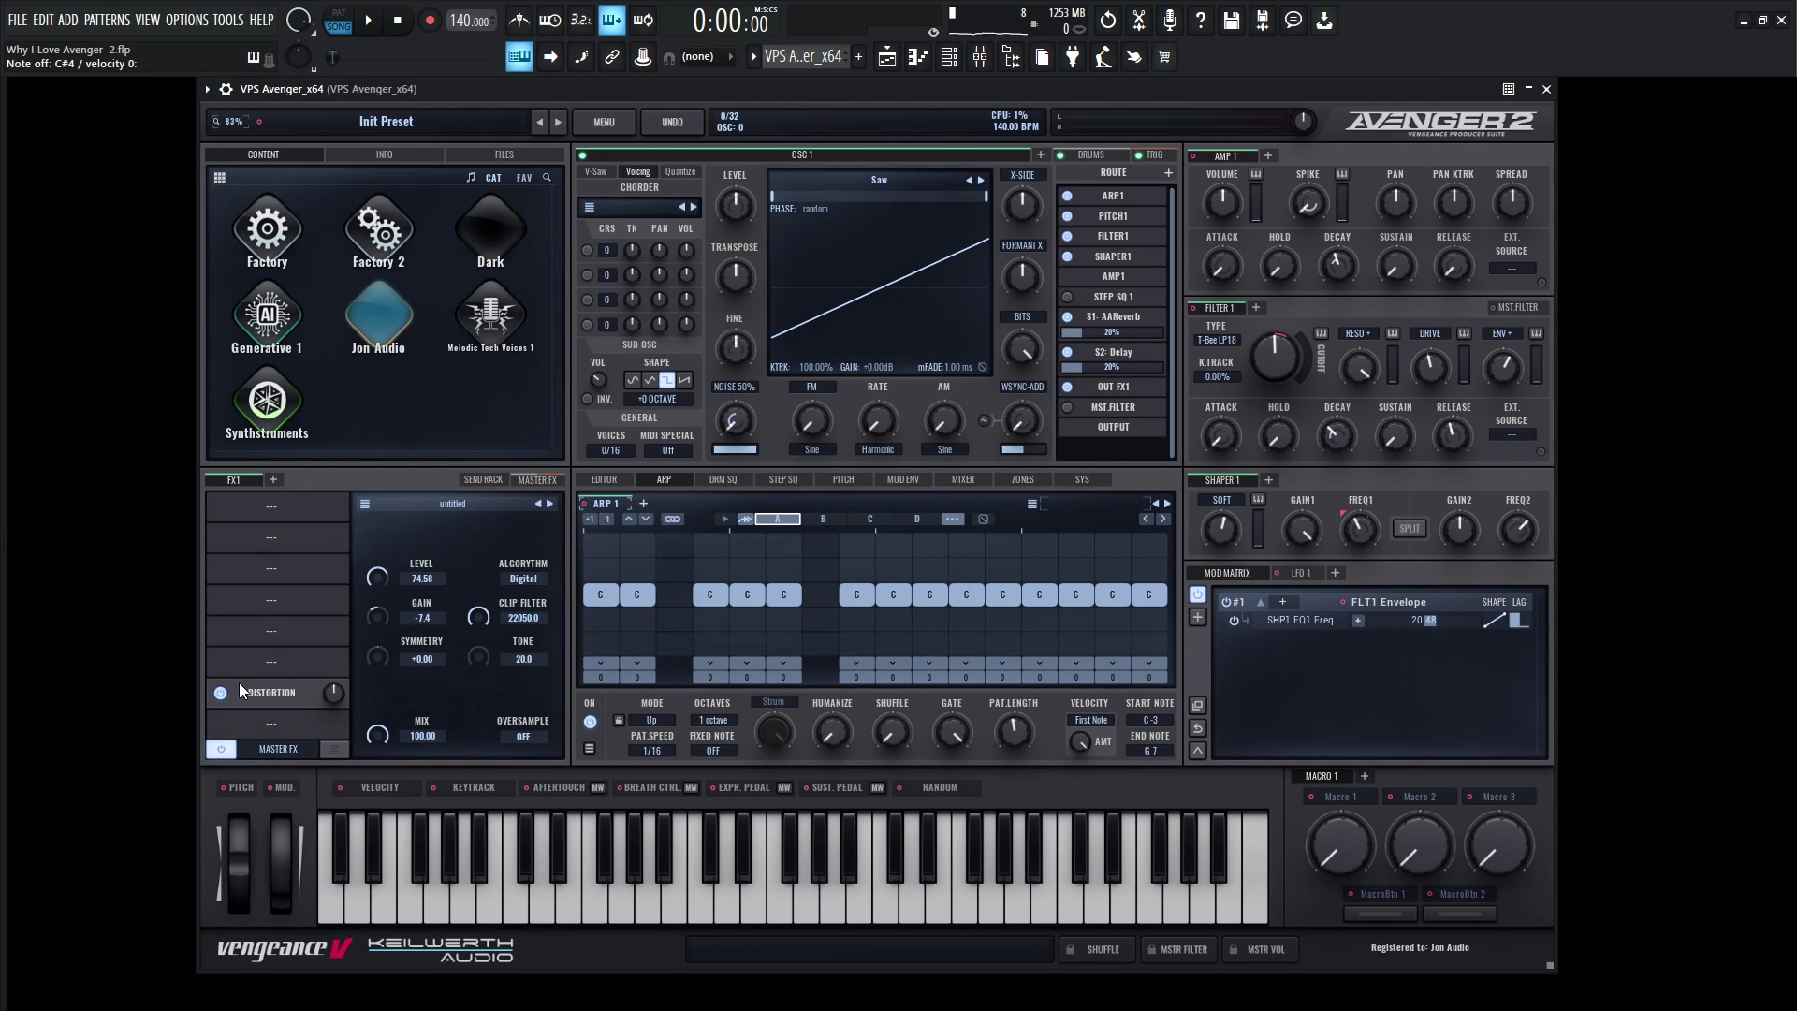
pyautogui.moveTo(277, 509); pyautogui.dragTo(277, 510)
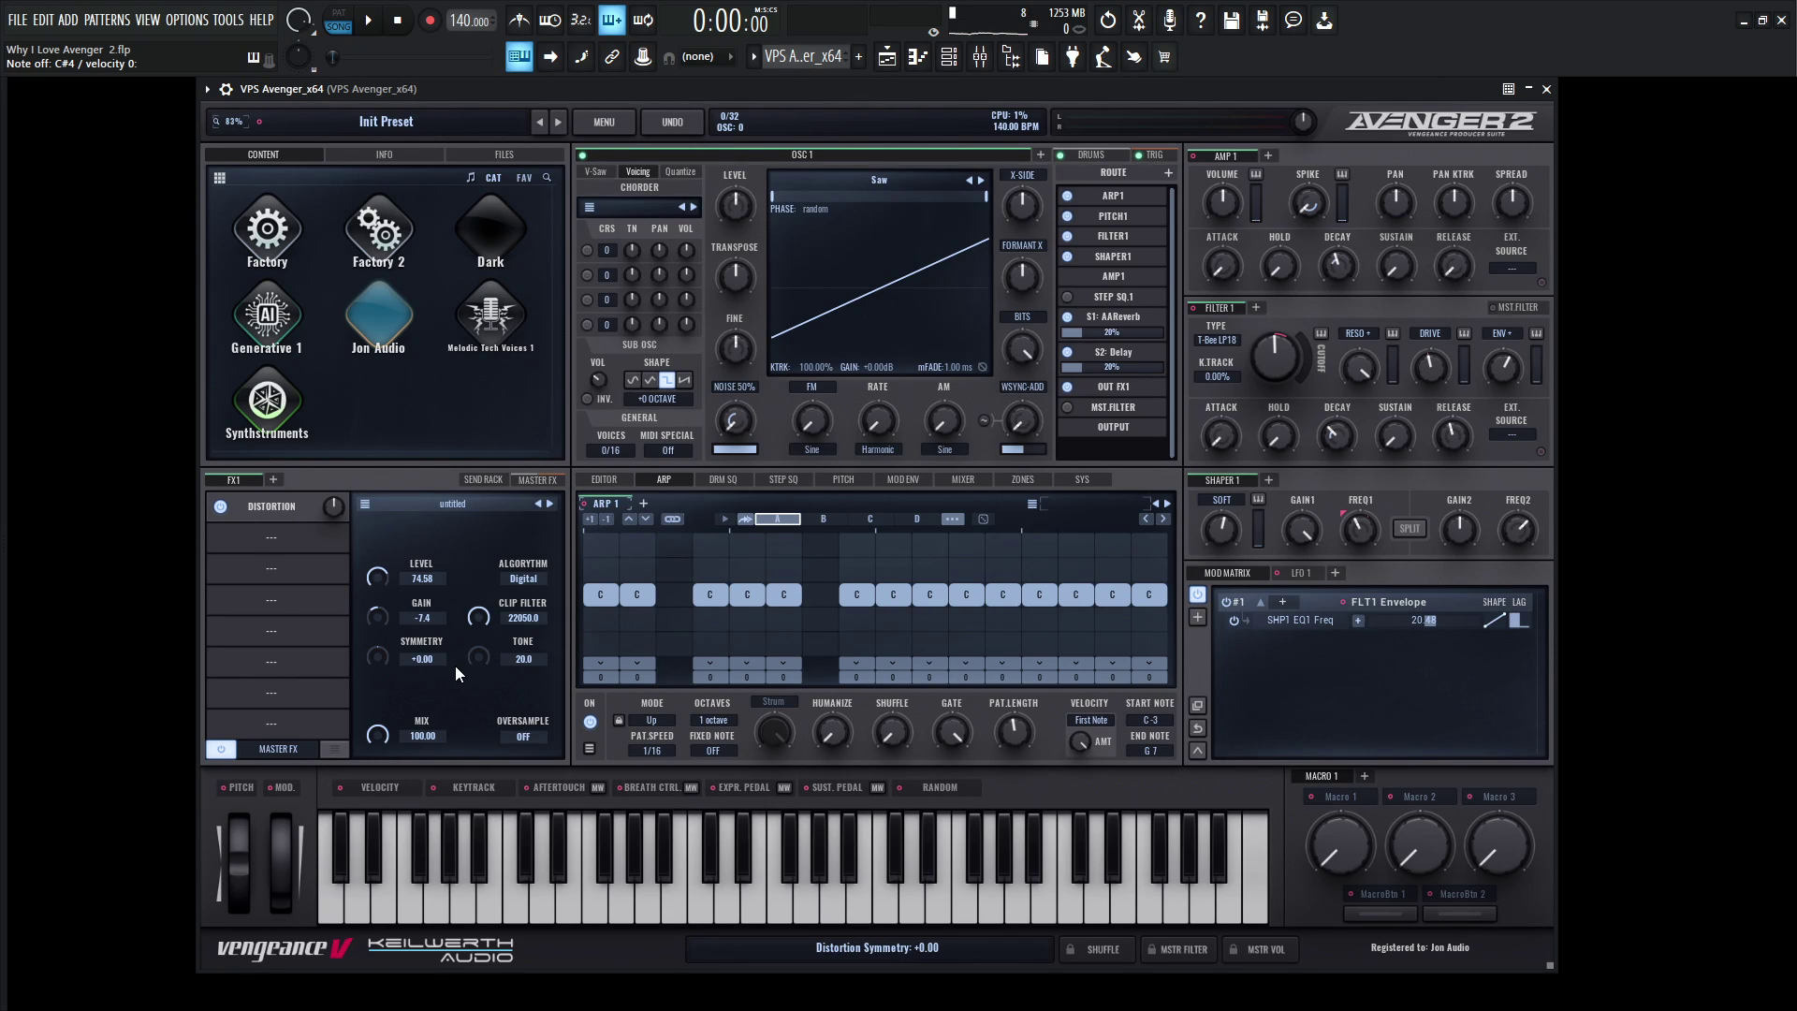
# - Lower the Distortion effect's mix to about 35 and audition the synth with the track
pyautogui.press('s')
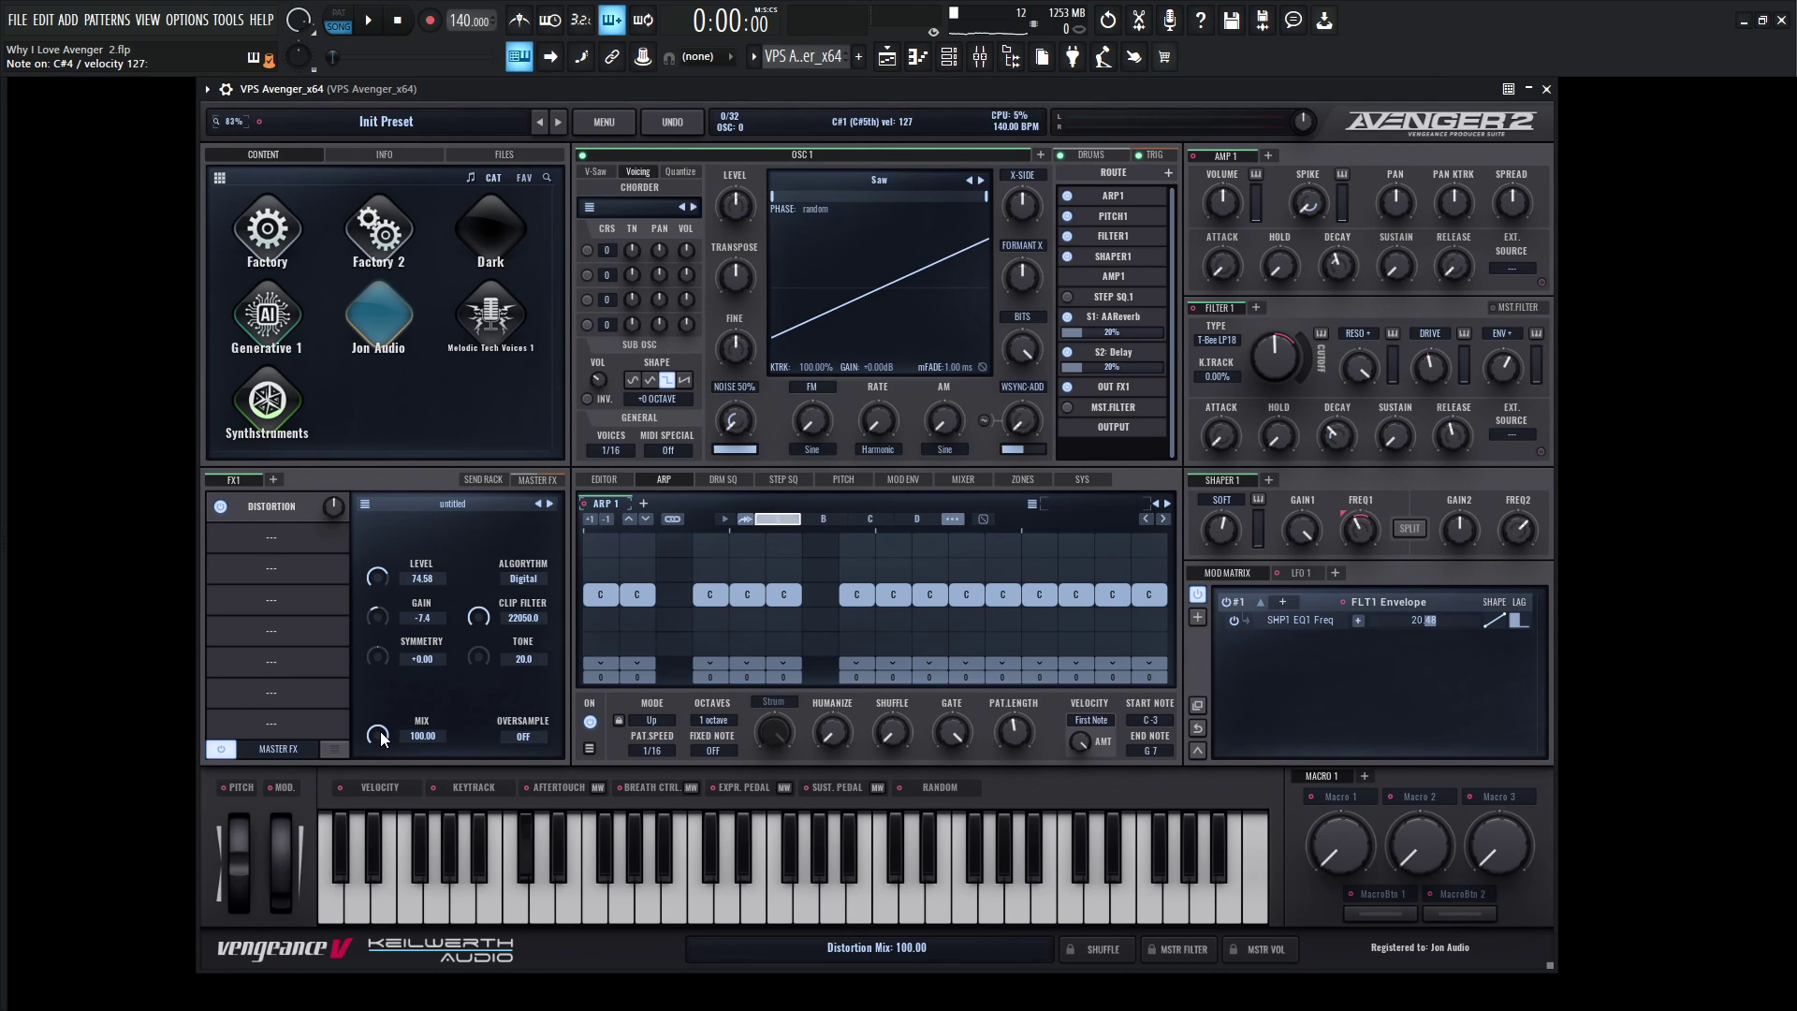
pyautogui.moveTo(381, 740); pyautogui.dragTo(379, 825)
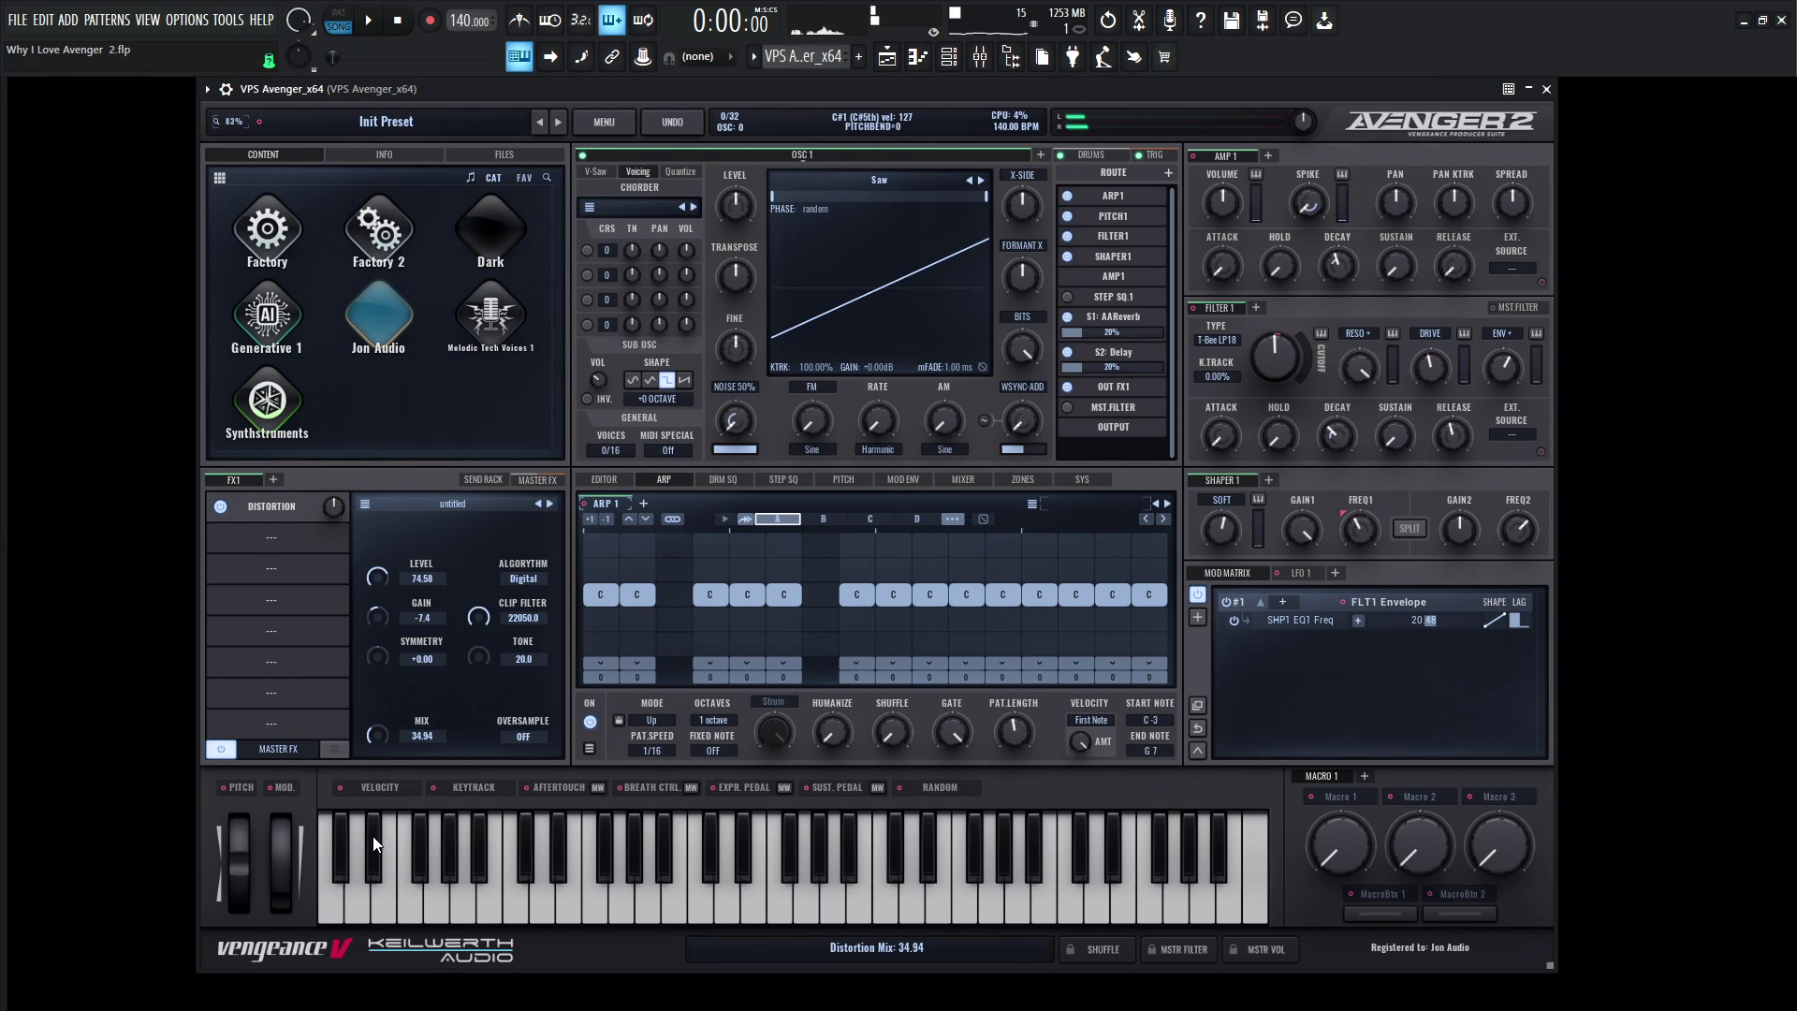
pyautogui.press('space')
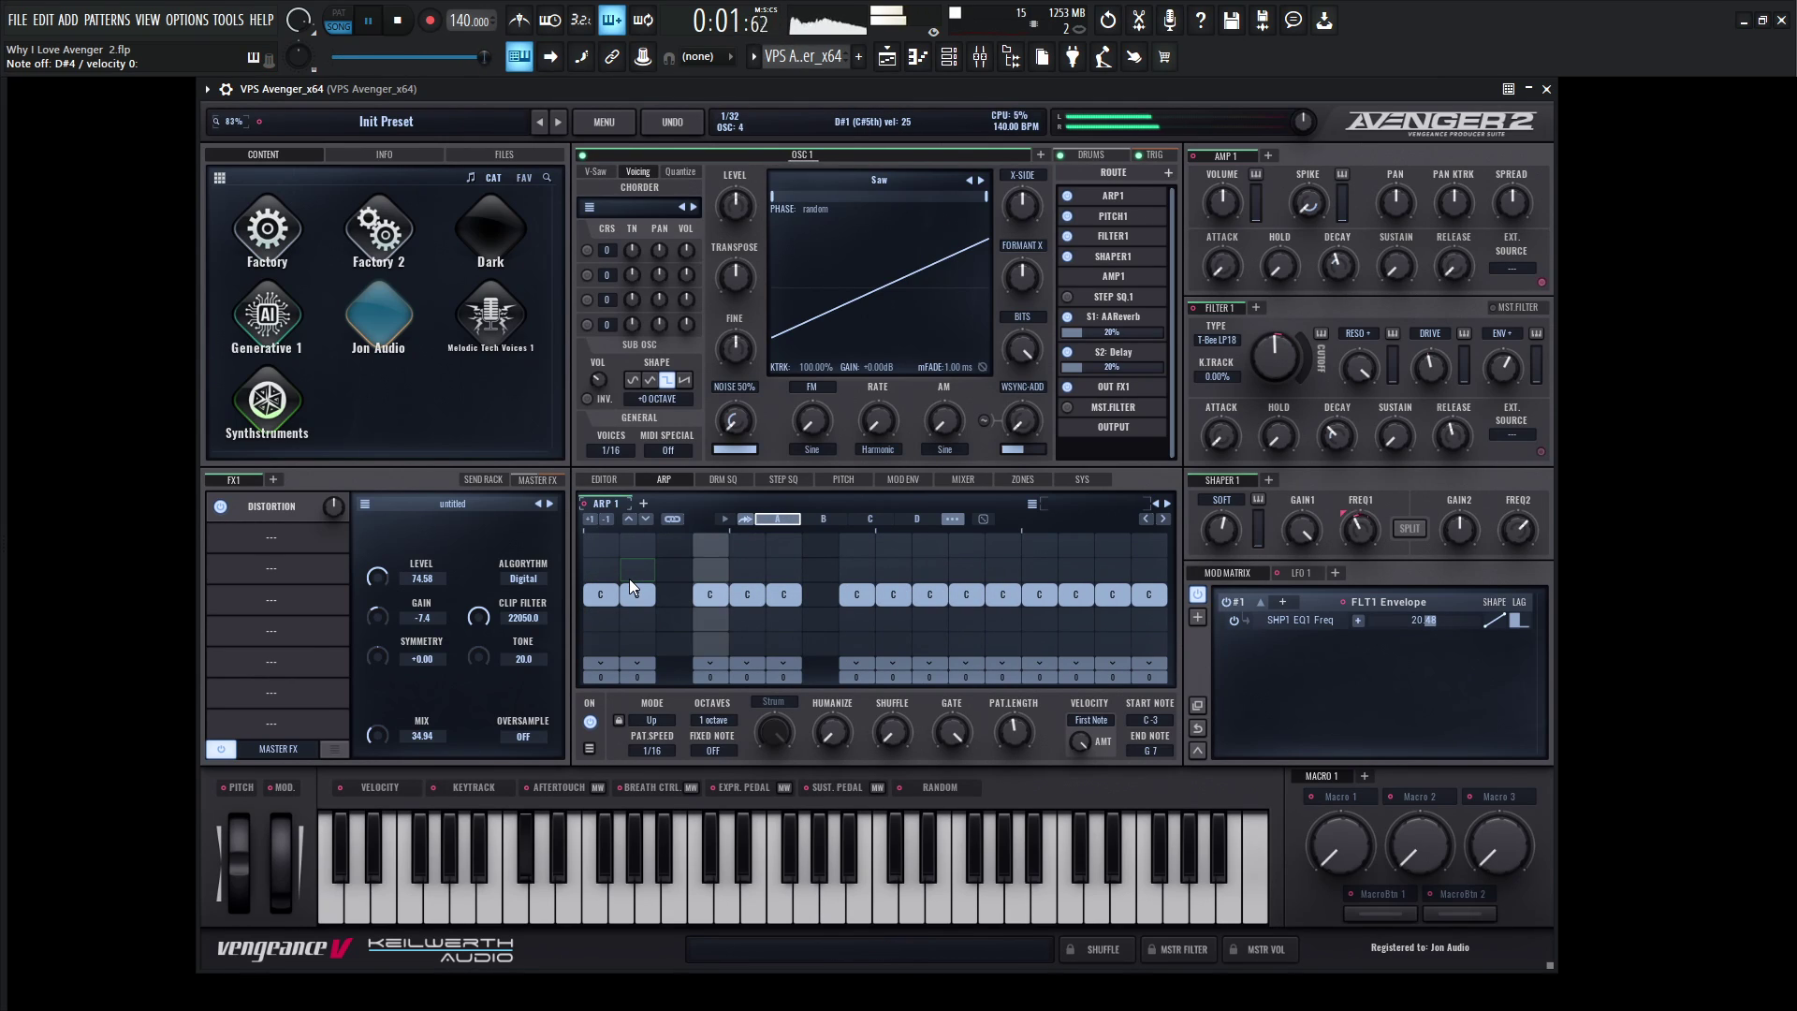
pyautogui.press('space')
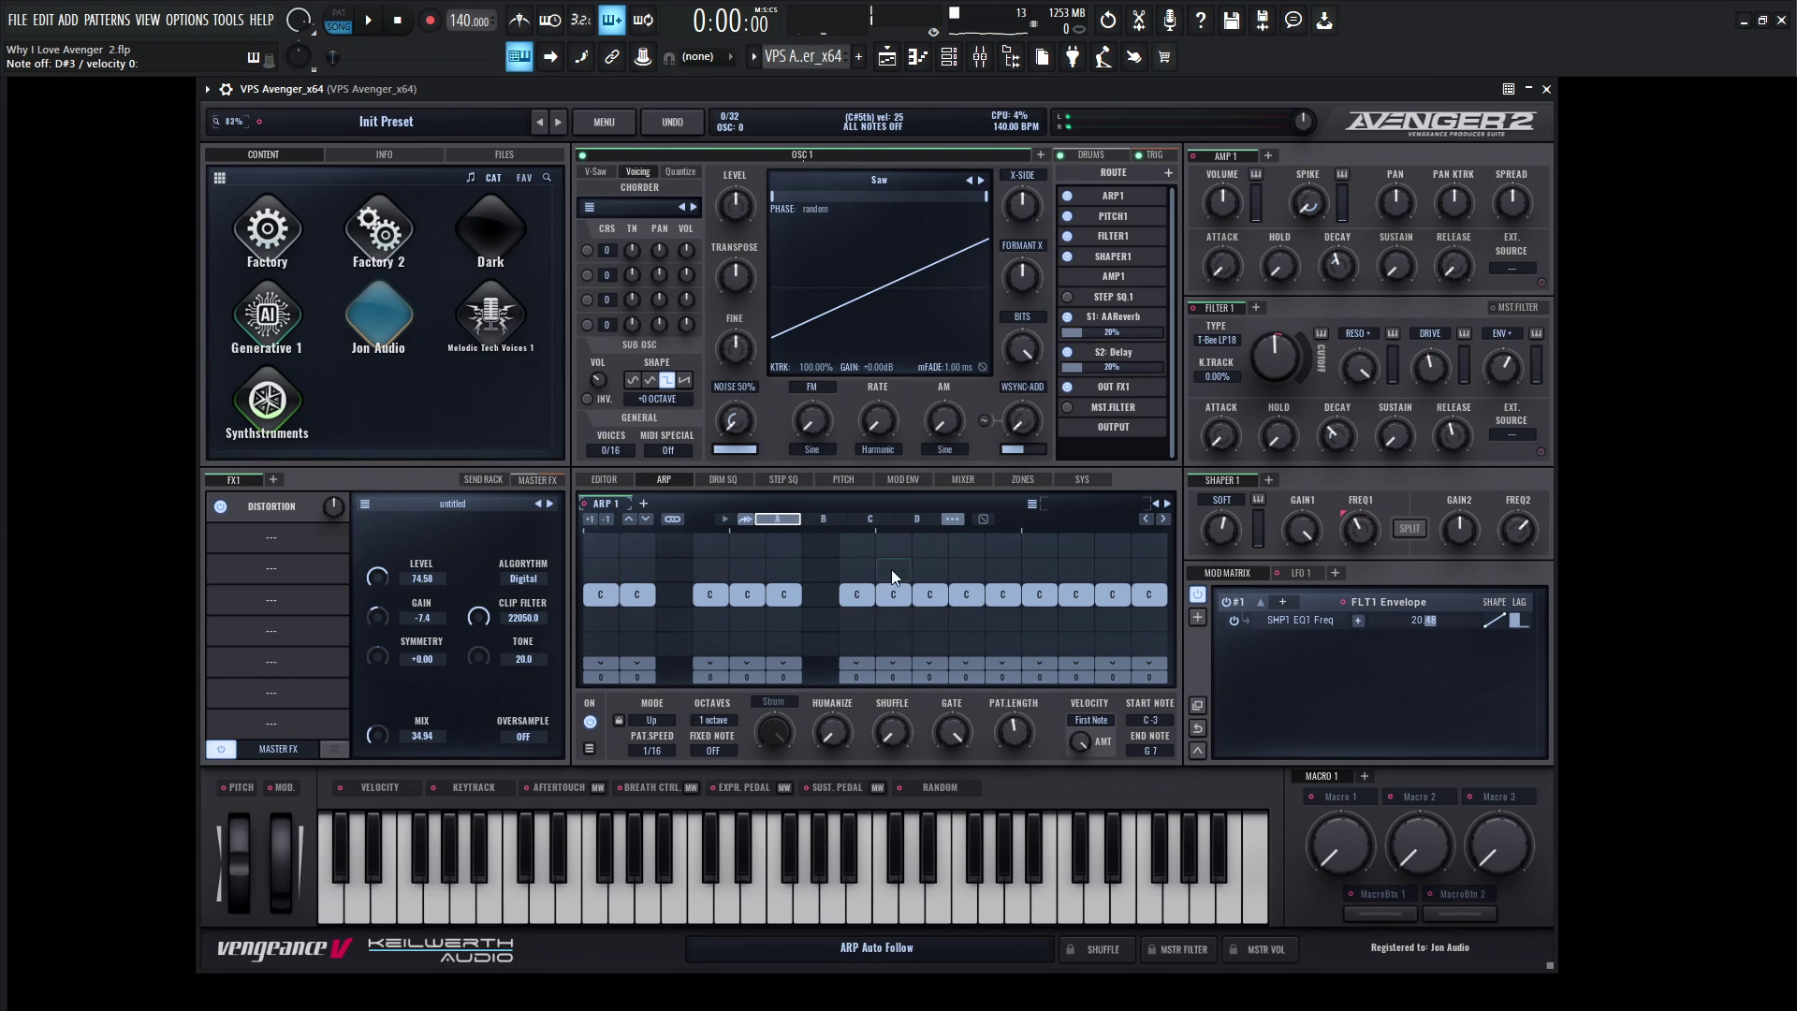
# - Set Pitch 1's portamento mode to Mono Legato
pyautogui.click(845, 479)
pyautogui.click(1032, 718)
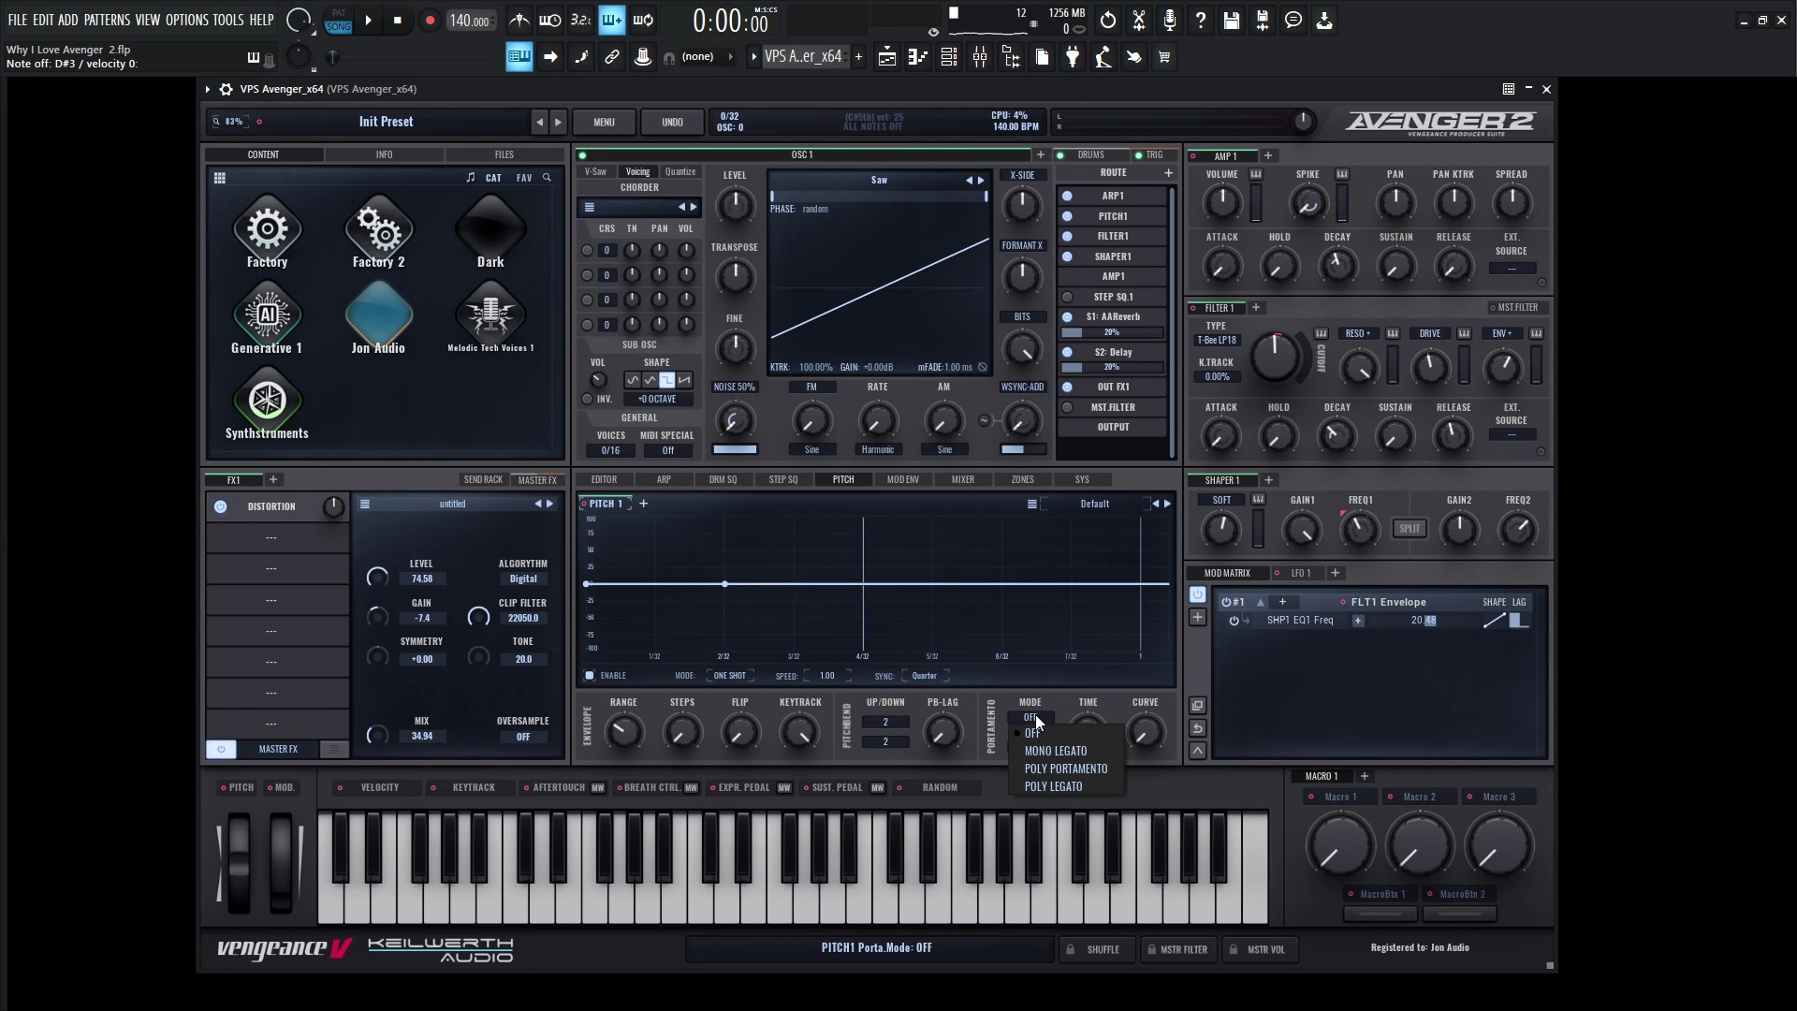
pyautogui.click(1052, 751)
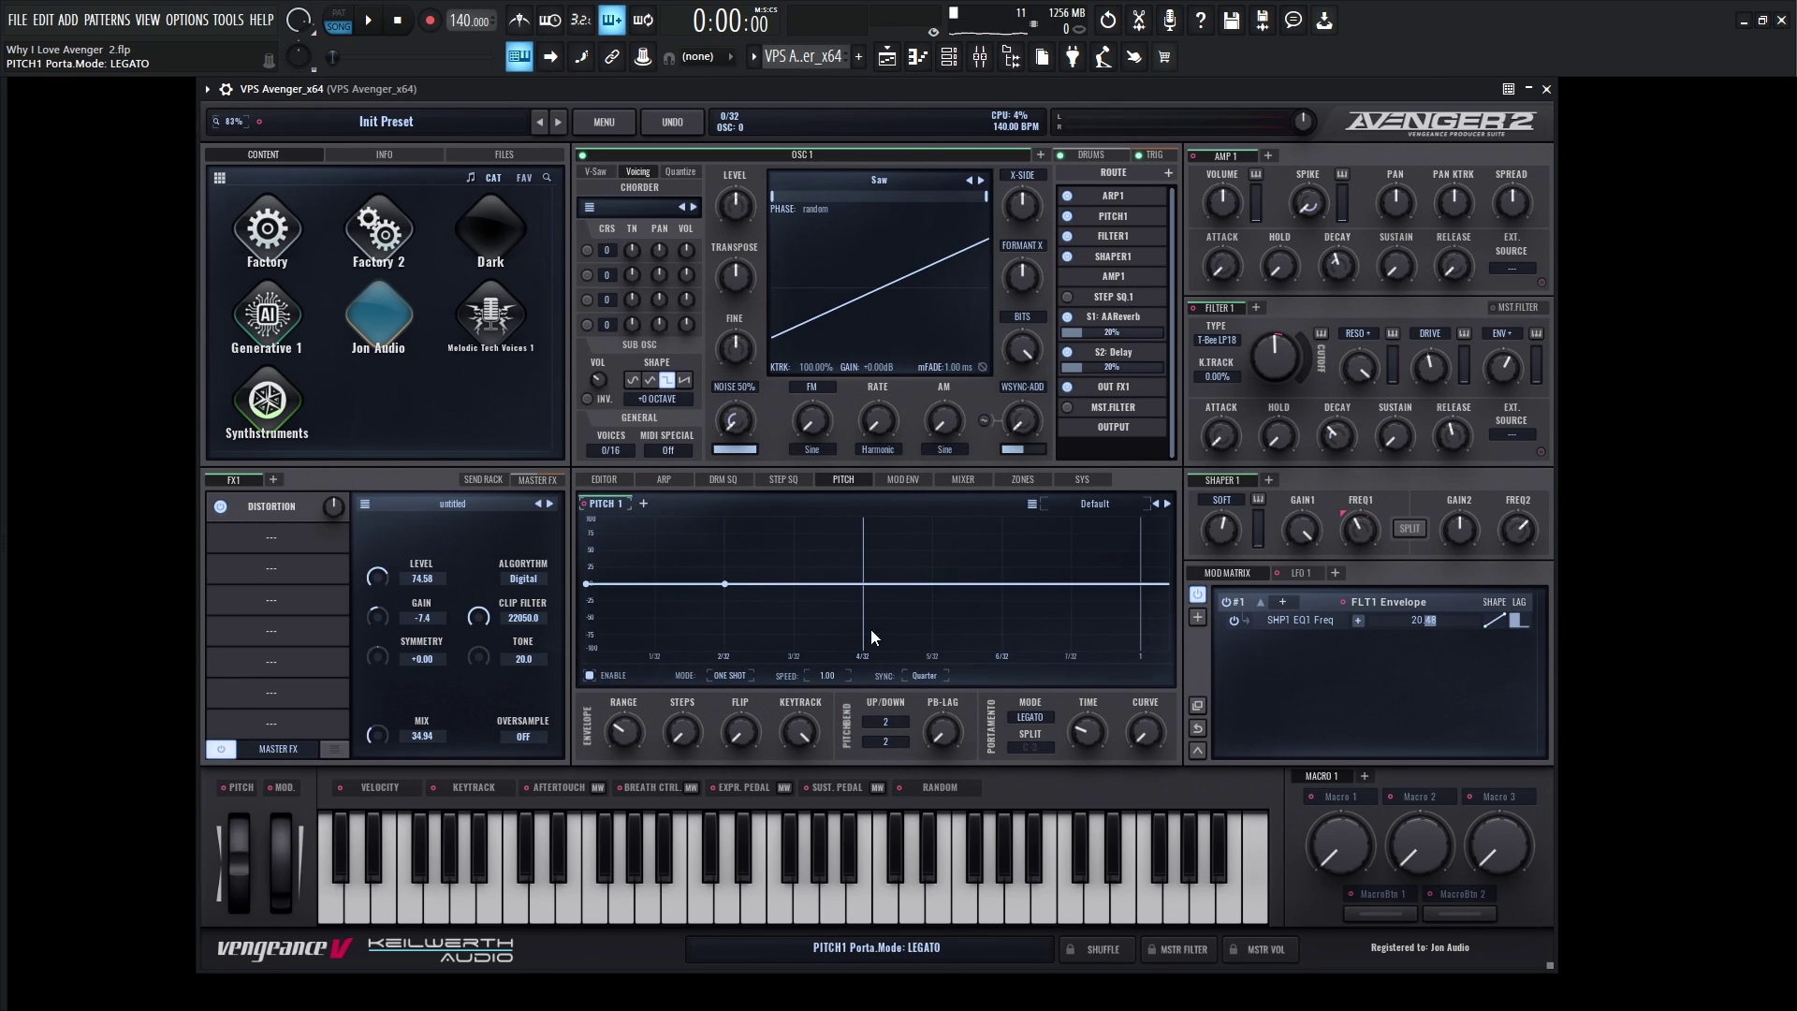
# - Raise step 2's note in the ARP 1 pattern by one octave
pyautogui.click(670, 483)
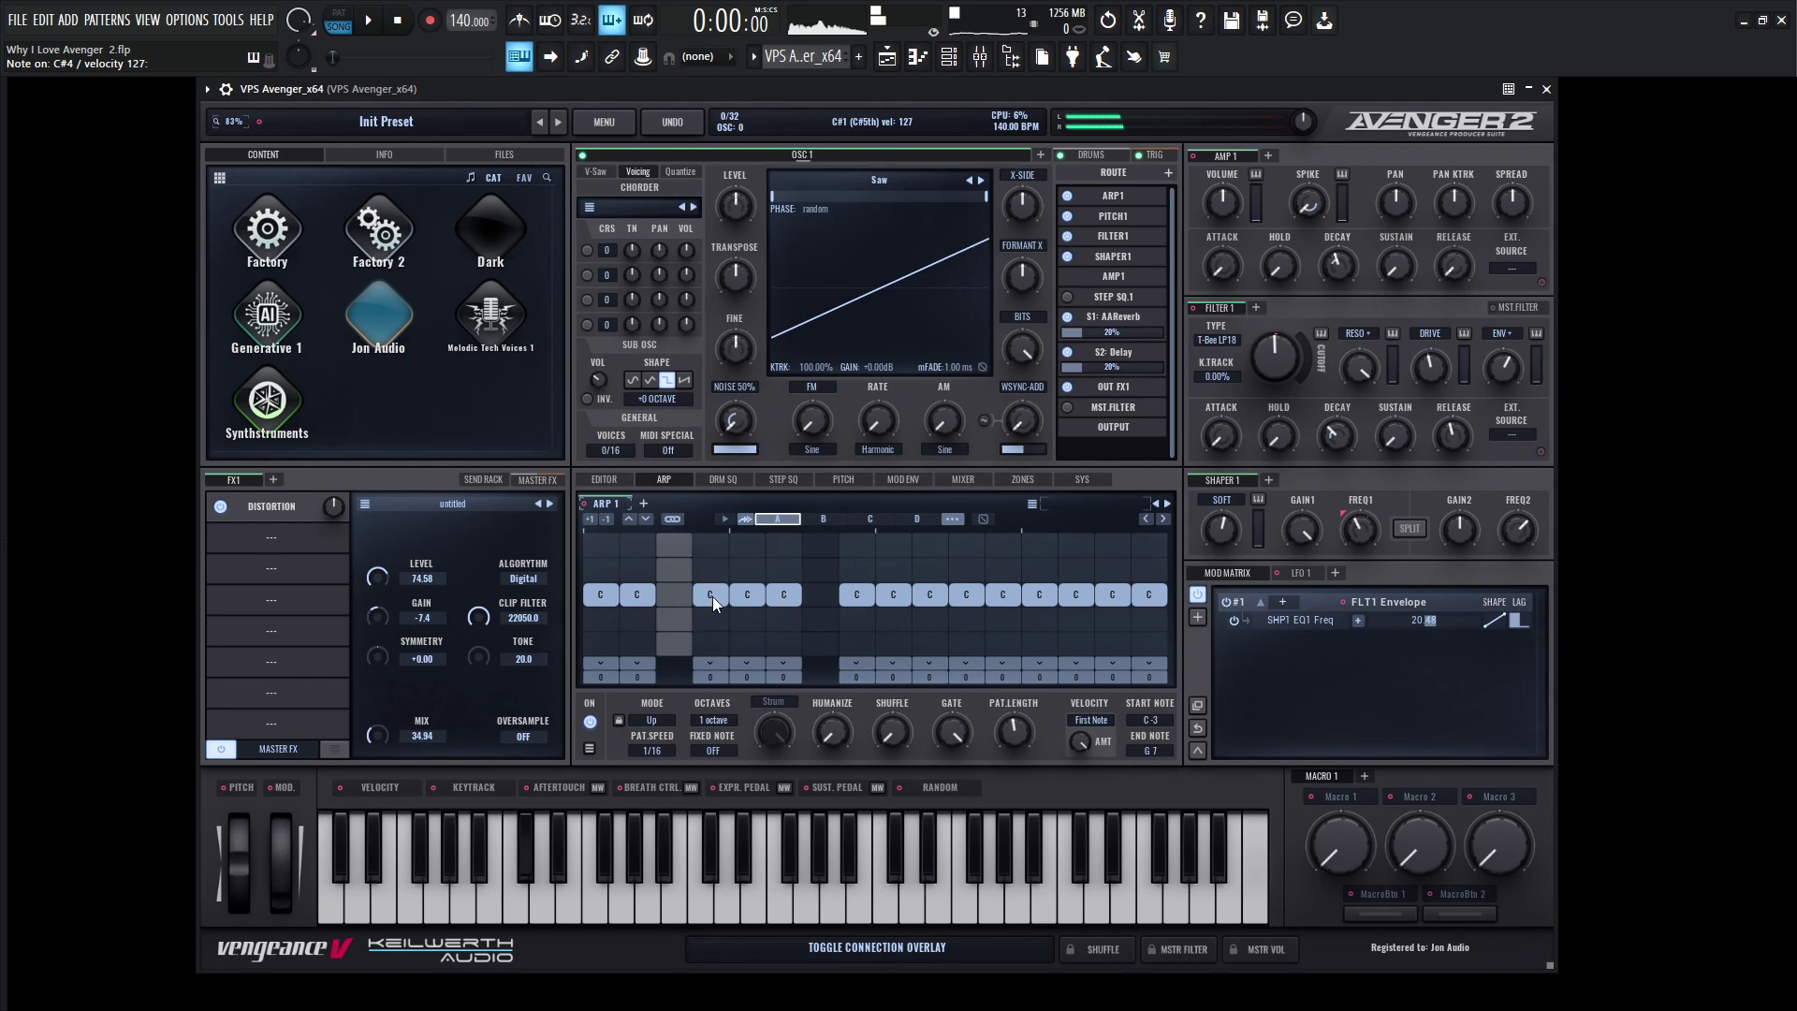
pyautogui.moveTo(637, 595); pyautogui.dragTo(645, 572)
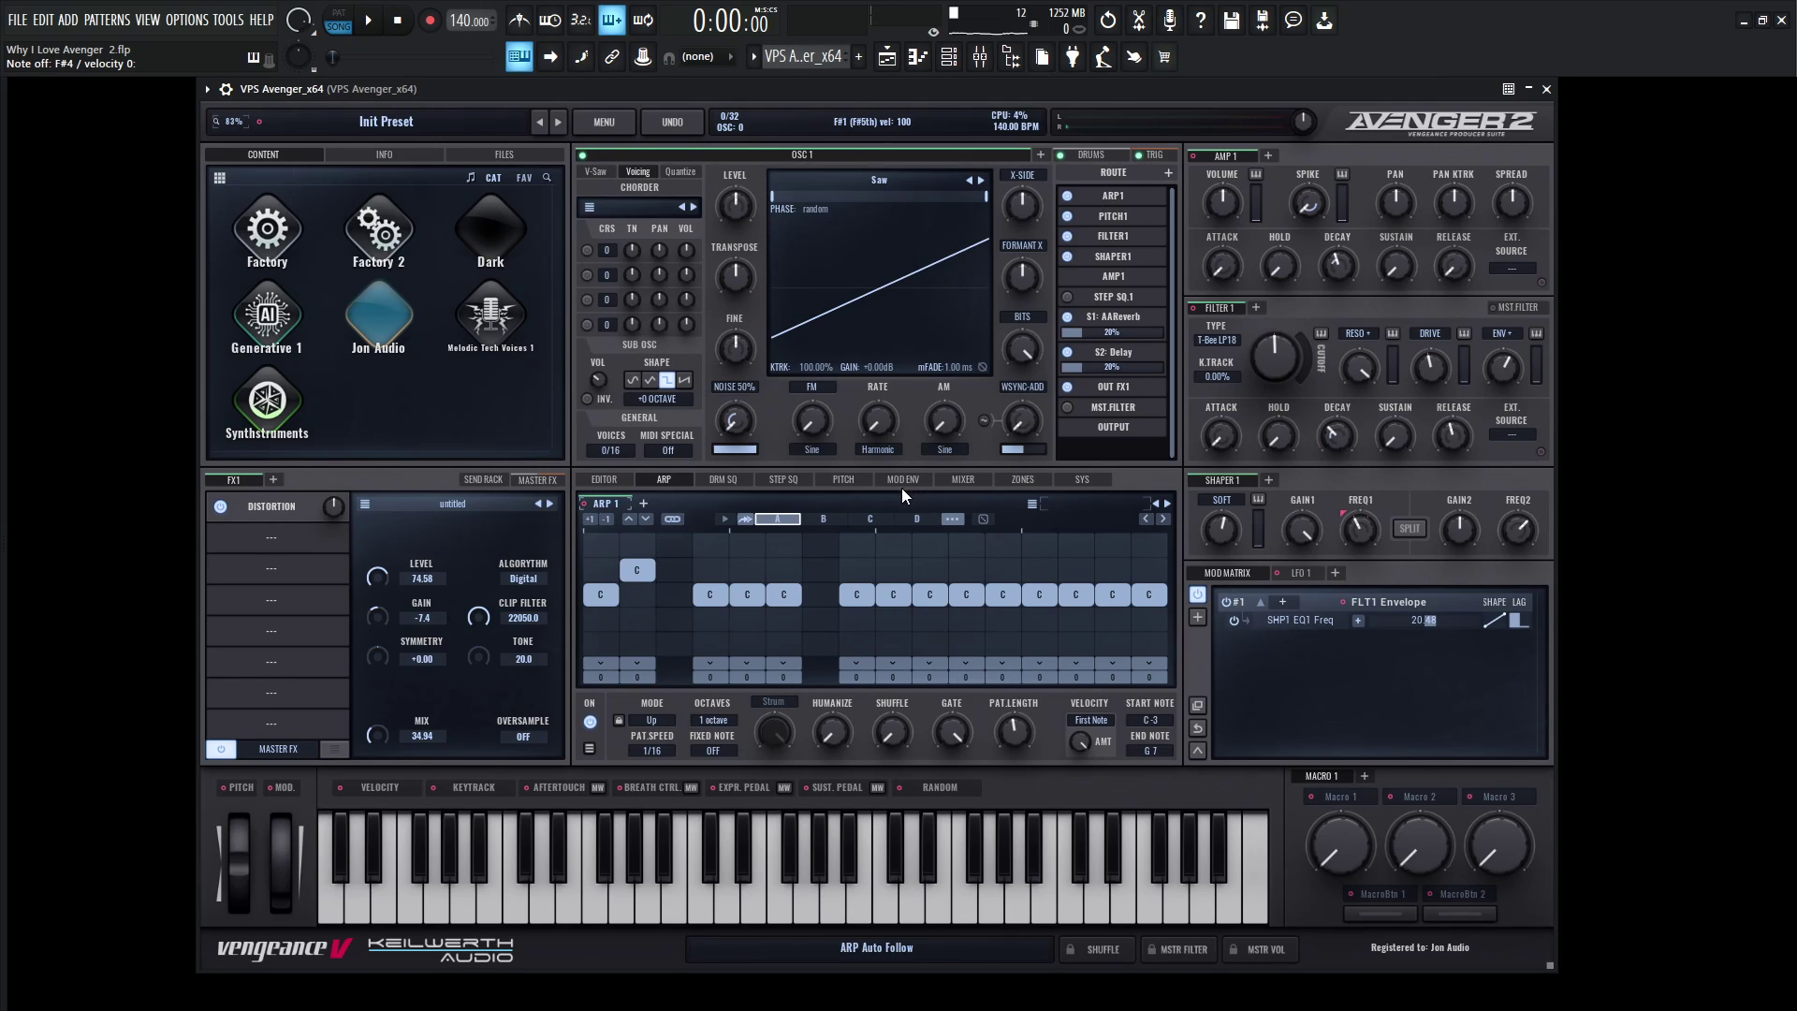
# - Change Pitch 1's portamento mode to Poly Portamento
pyautogui.click(843, 479)
pyautogui.click(1028, 717)
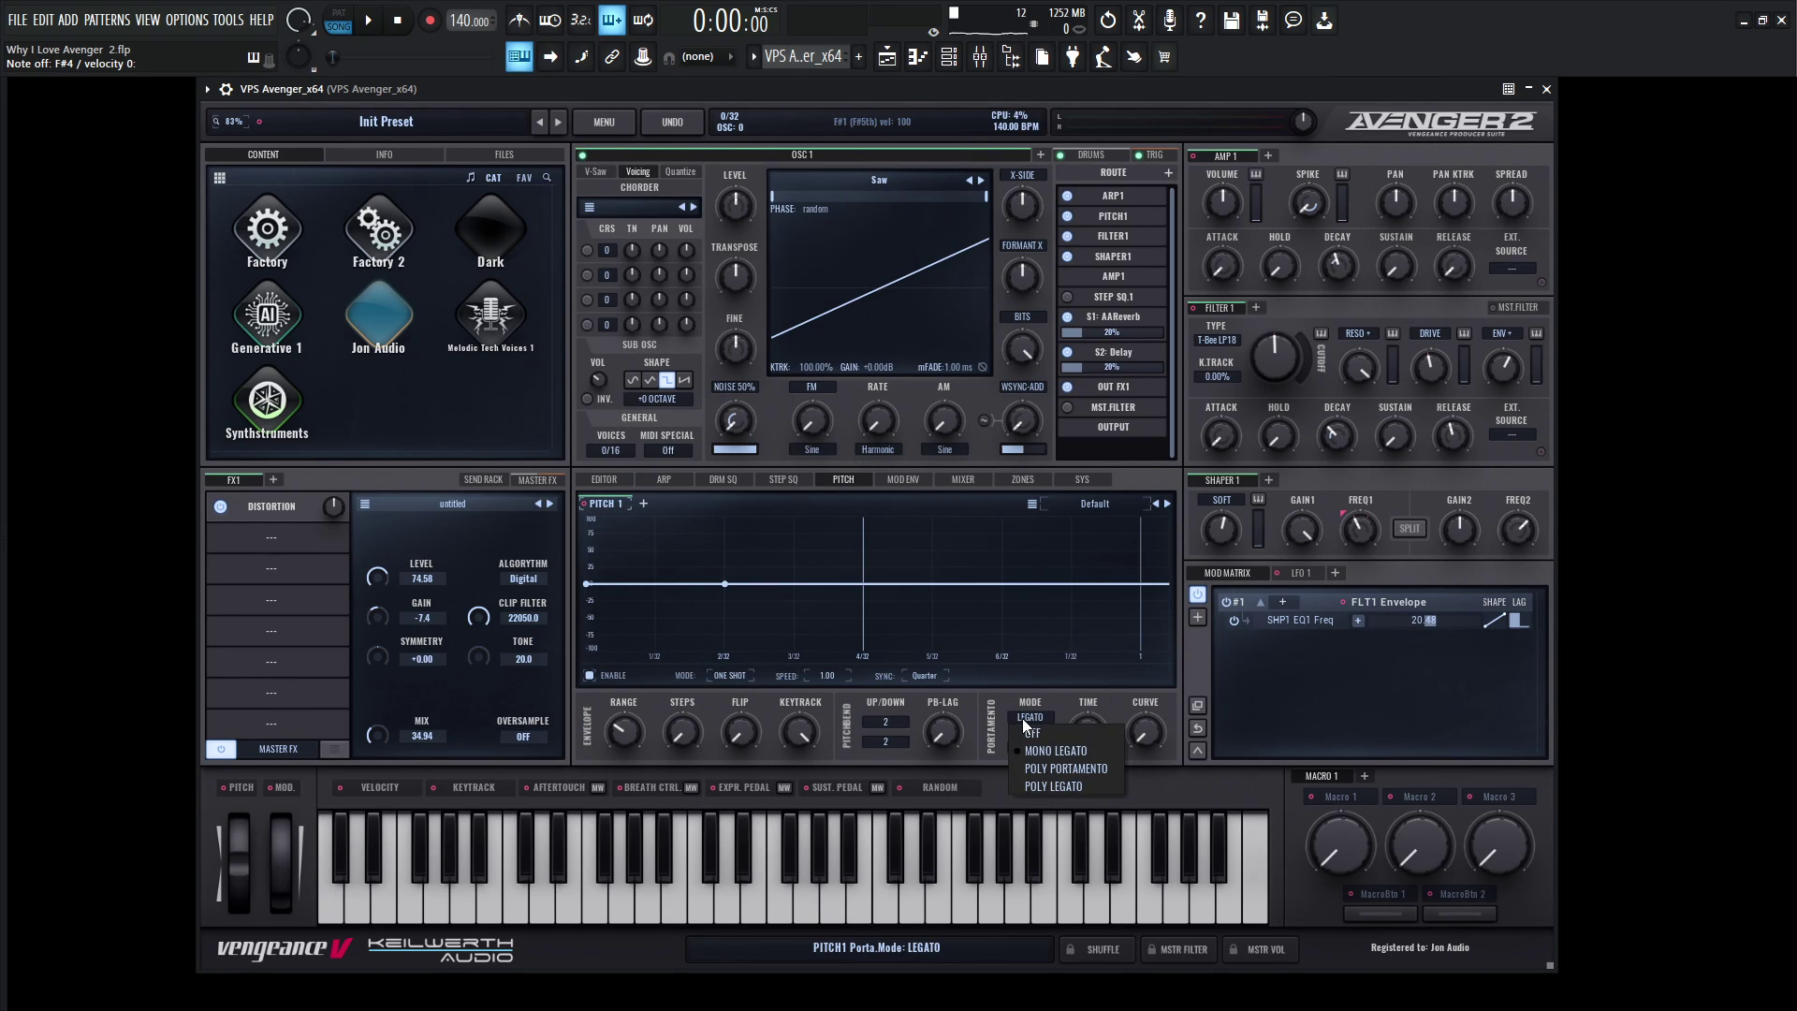
pyautogui.click(1068, 769)
# - In the ARP 1 pattern, extend step 2's note across step 3 and shorten step 5's note to about a quarter step
pyautogui.click(604, 479)
pyautogui.click(674, 481)
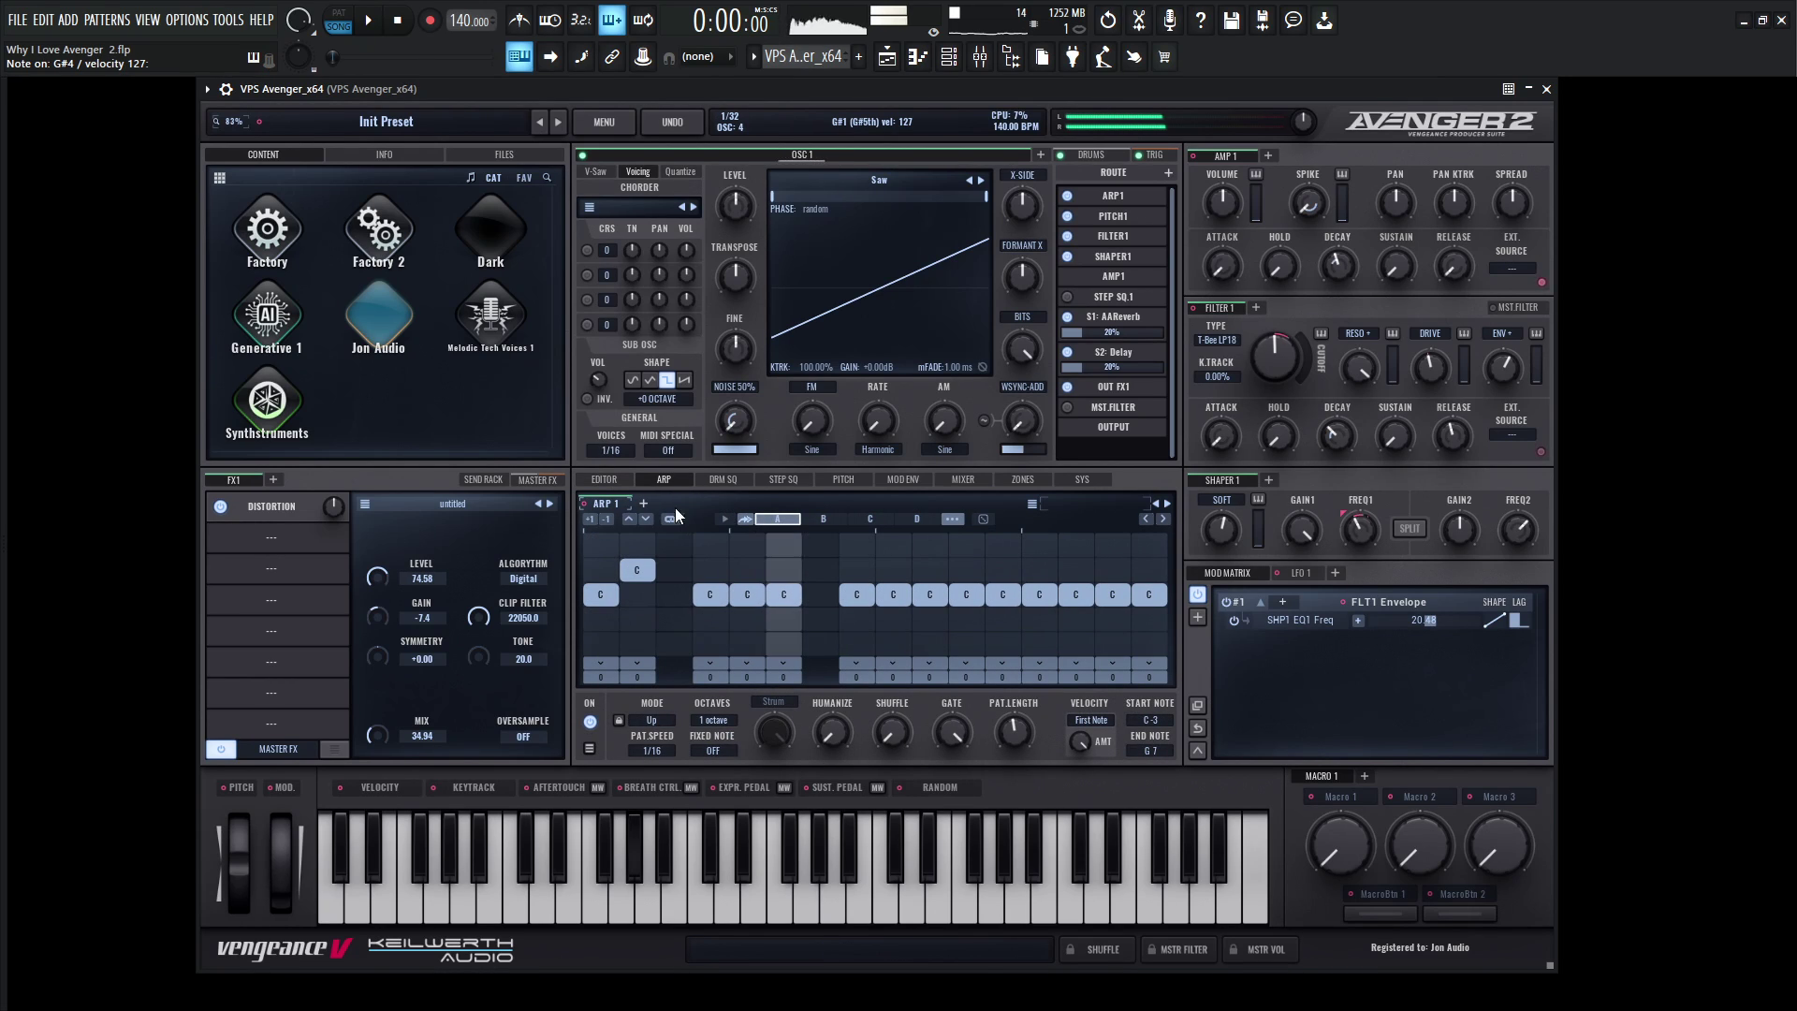
pyautogui.moveTo(652, 570); pyautogui.dragTo(690, 570)
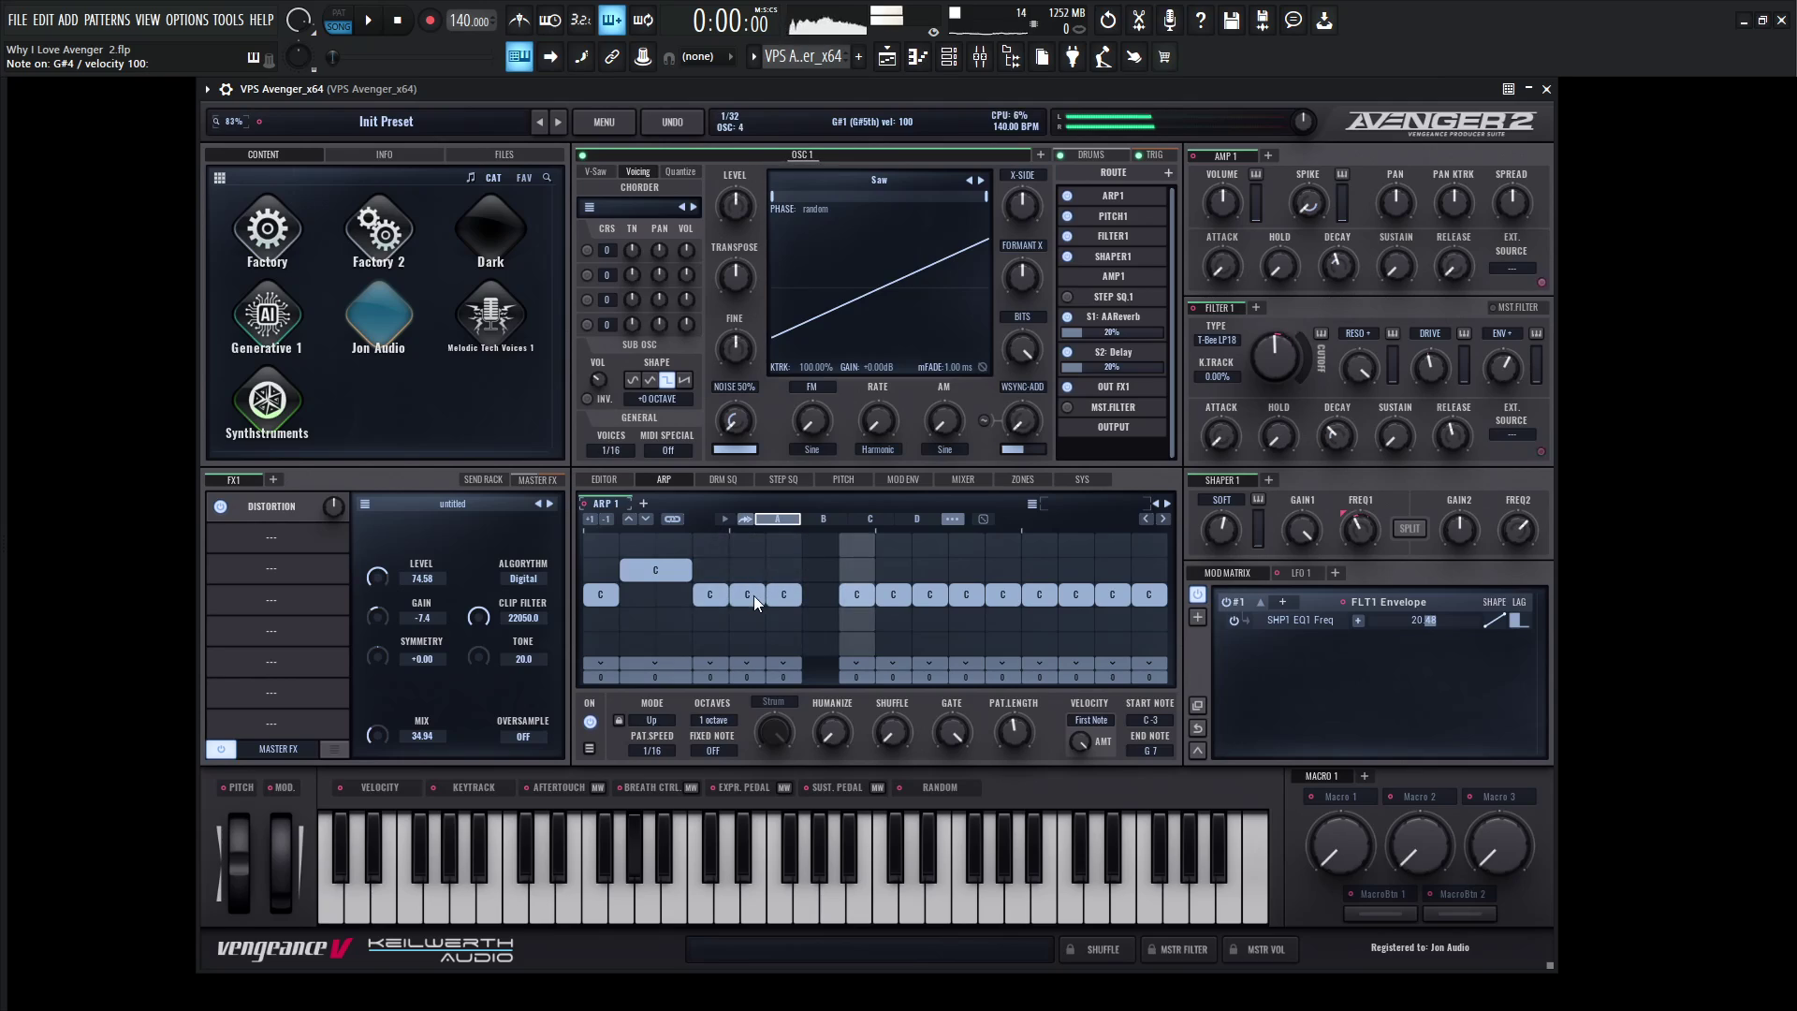
pyautogui.moveTo(755, 595); pyautogui.dragTo(732, 596)
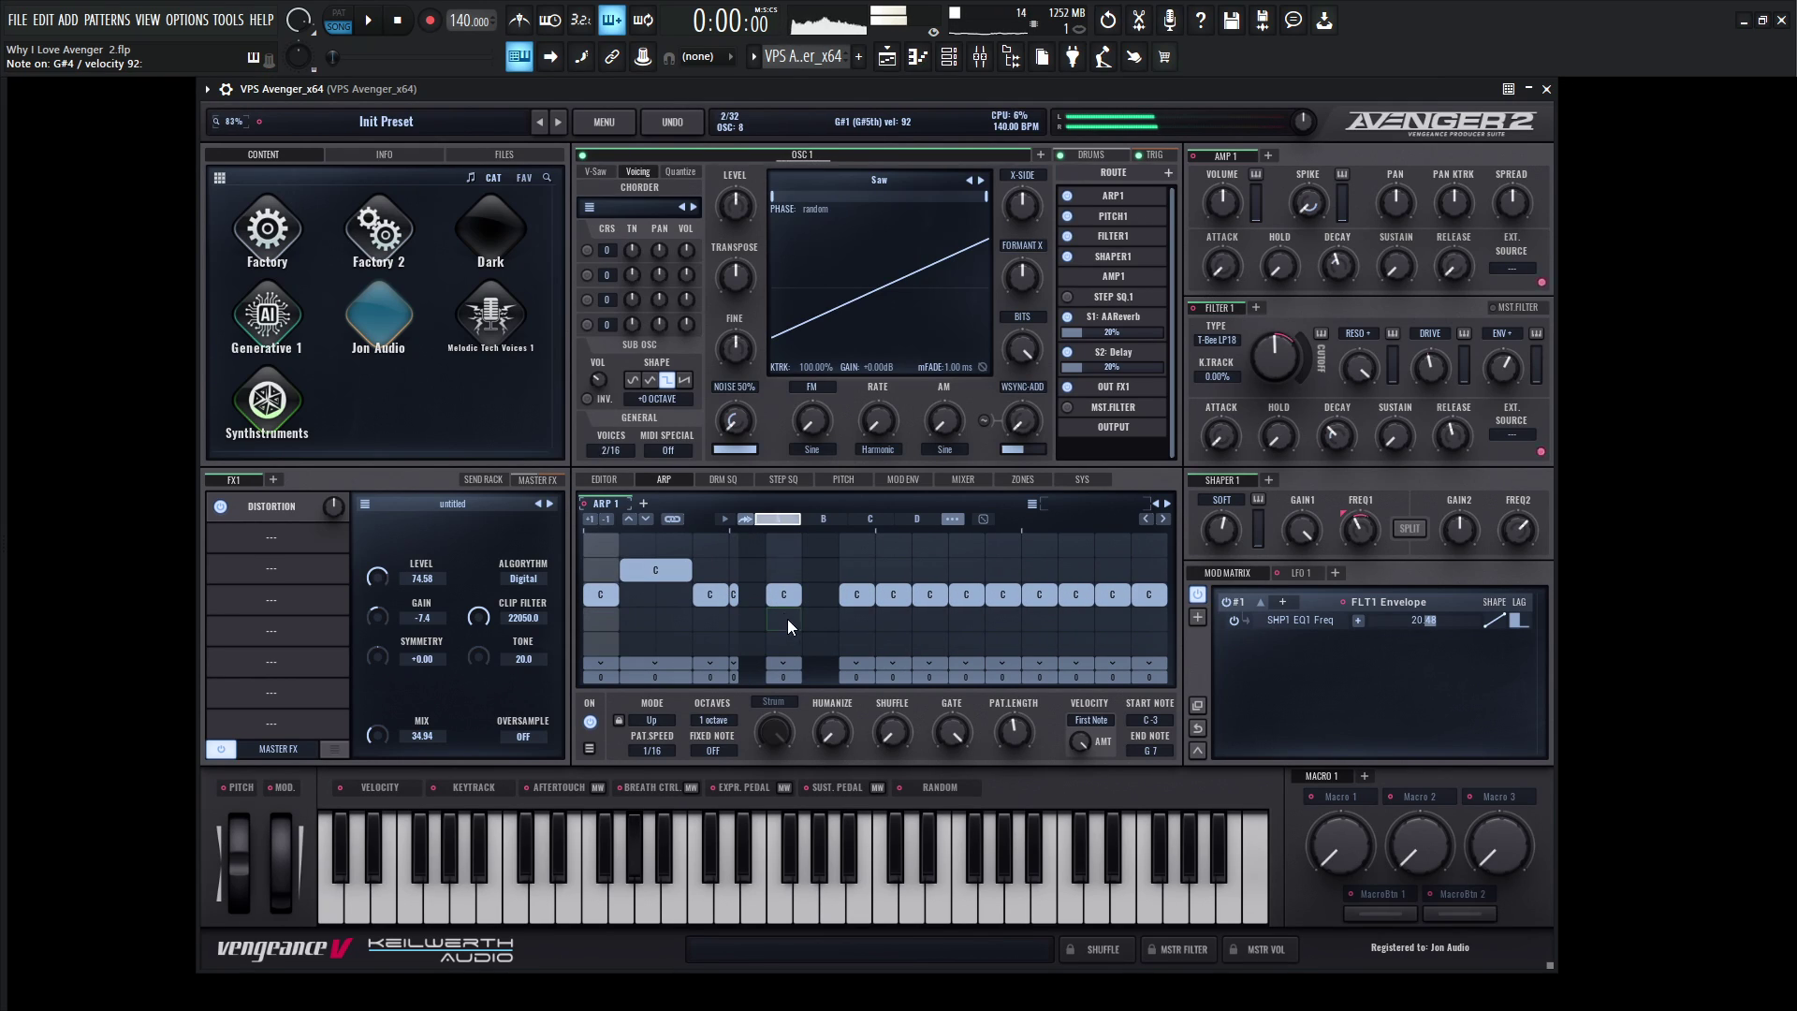
# - Raise step 6's note to D# and, with the project playing, move step 9's note up one octave
pyautogui.moveTo(794, 659); pyautogui.dragTo(796, 651)
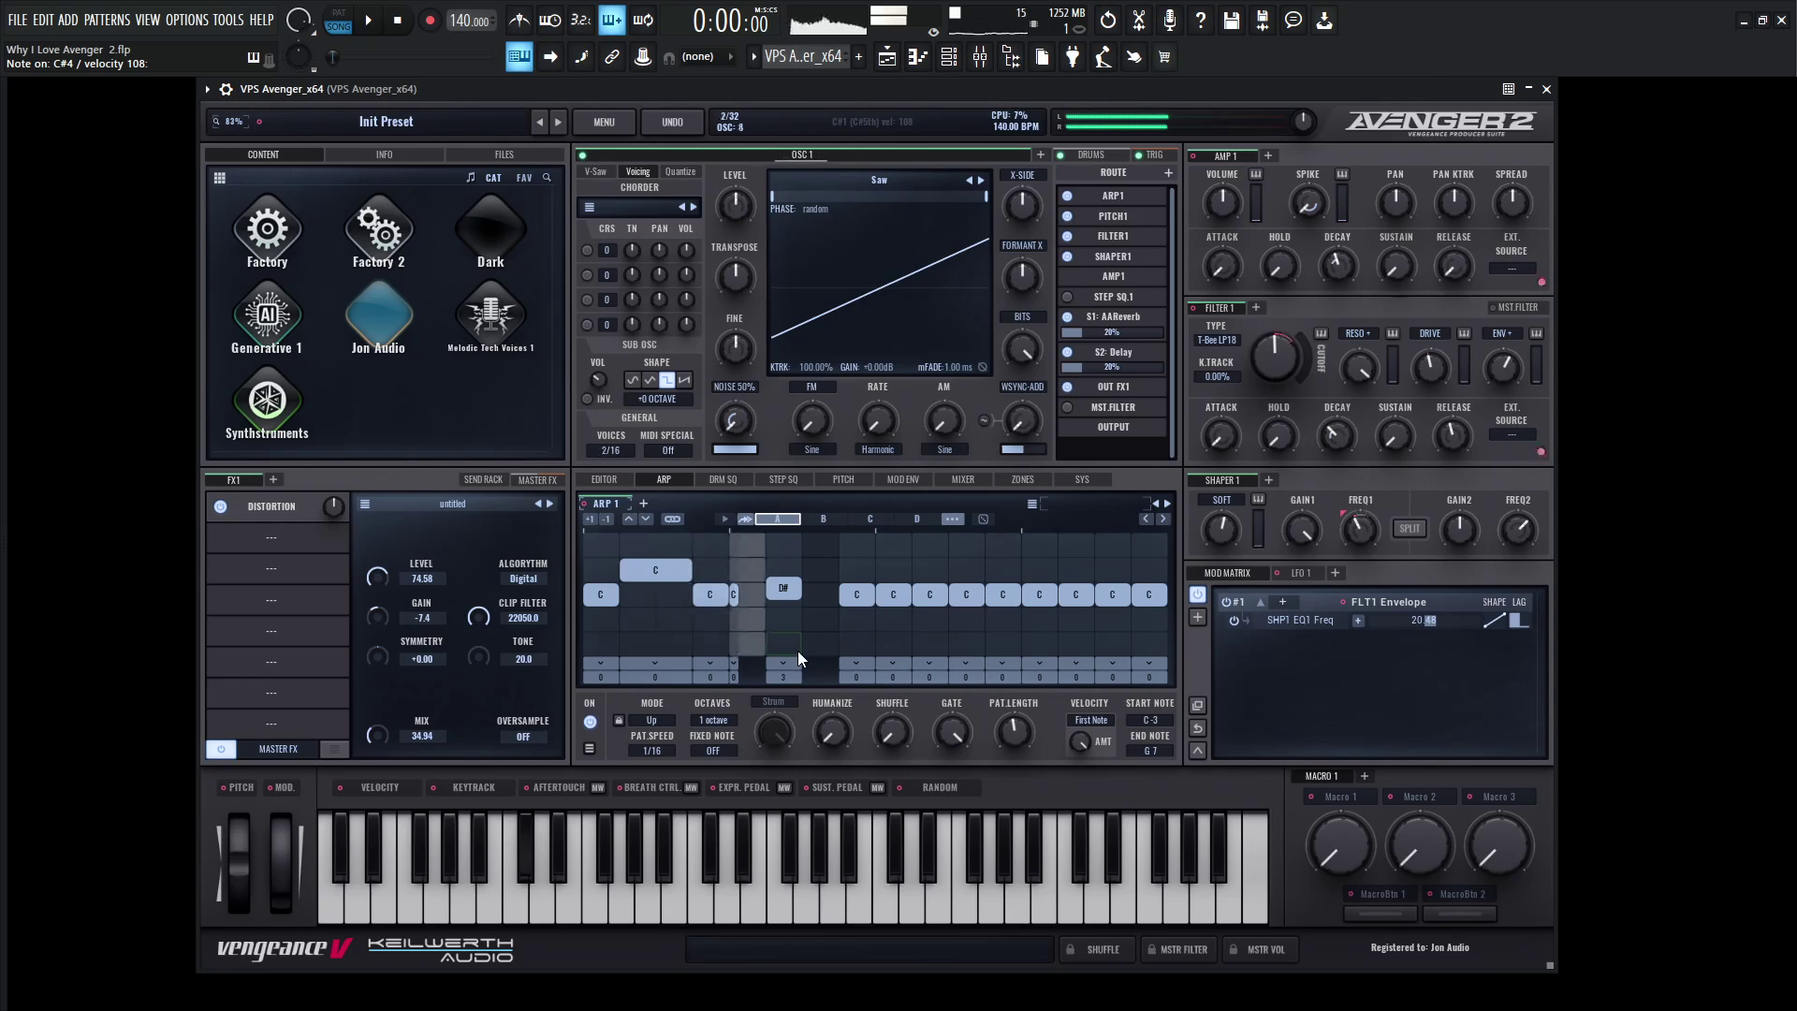
pyautogui.press('space')
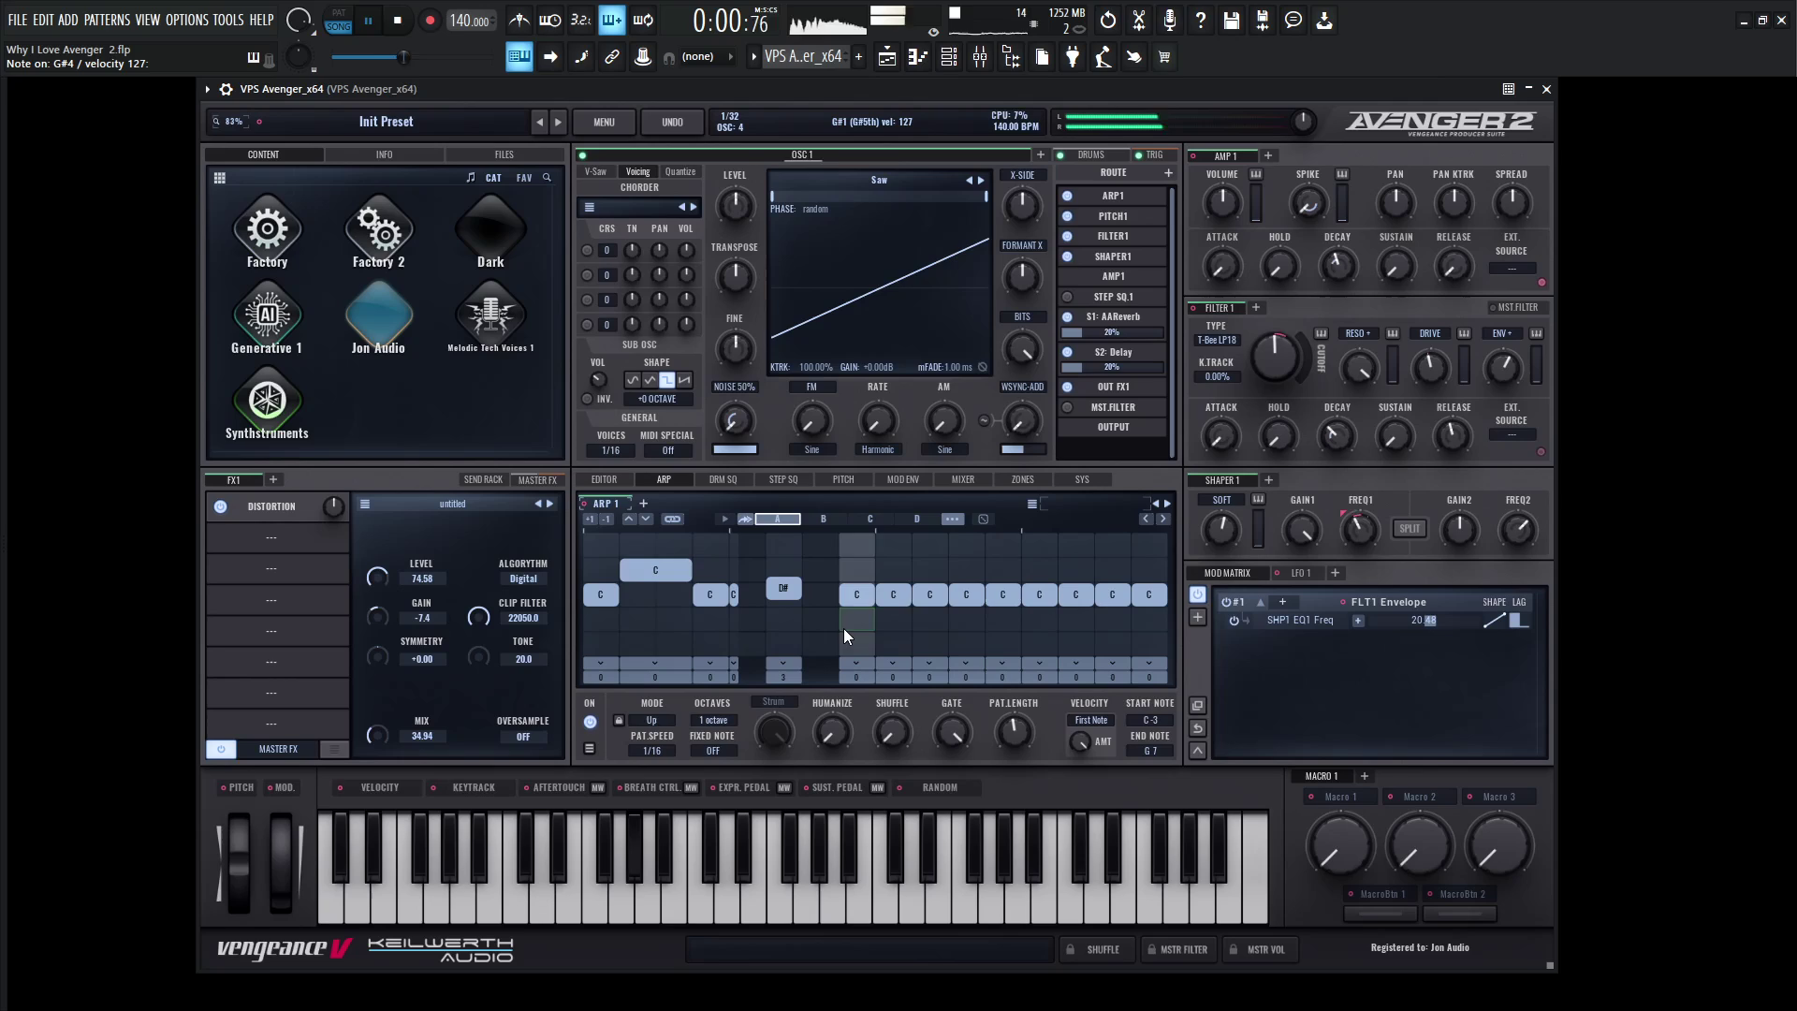
pyautogui.click(892, 570)
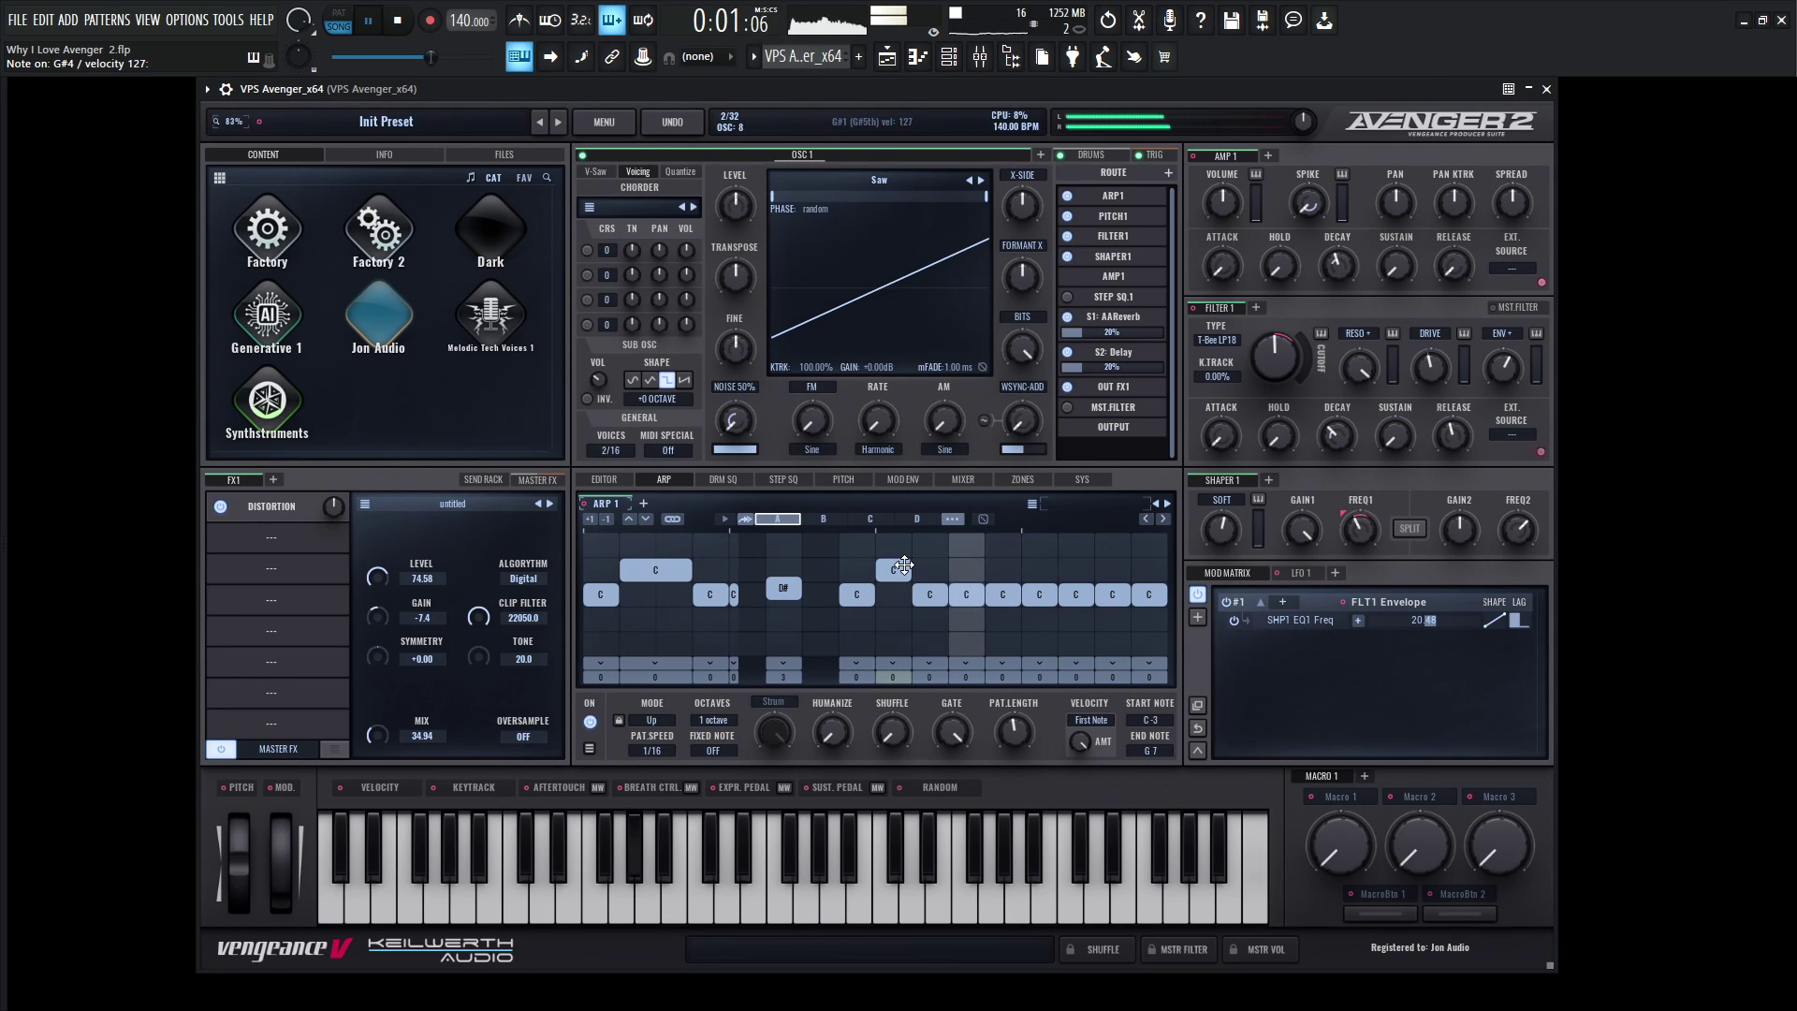
# - Extend step 10's note across step 11 in the ARP 1 pattern
pyautogui.click(931, 609)
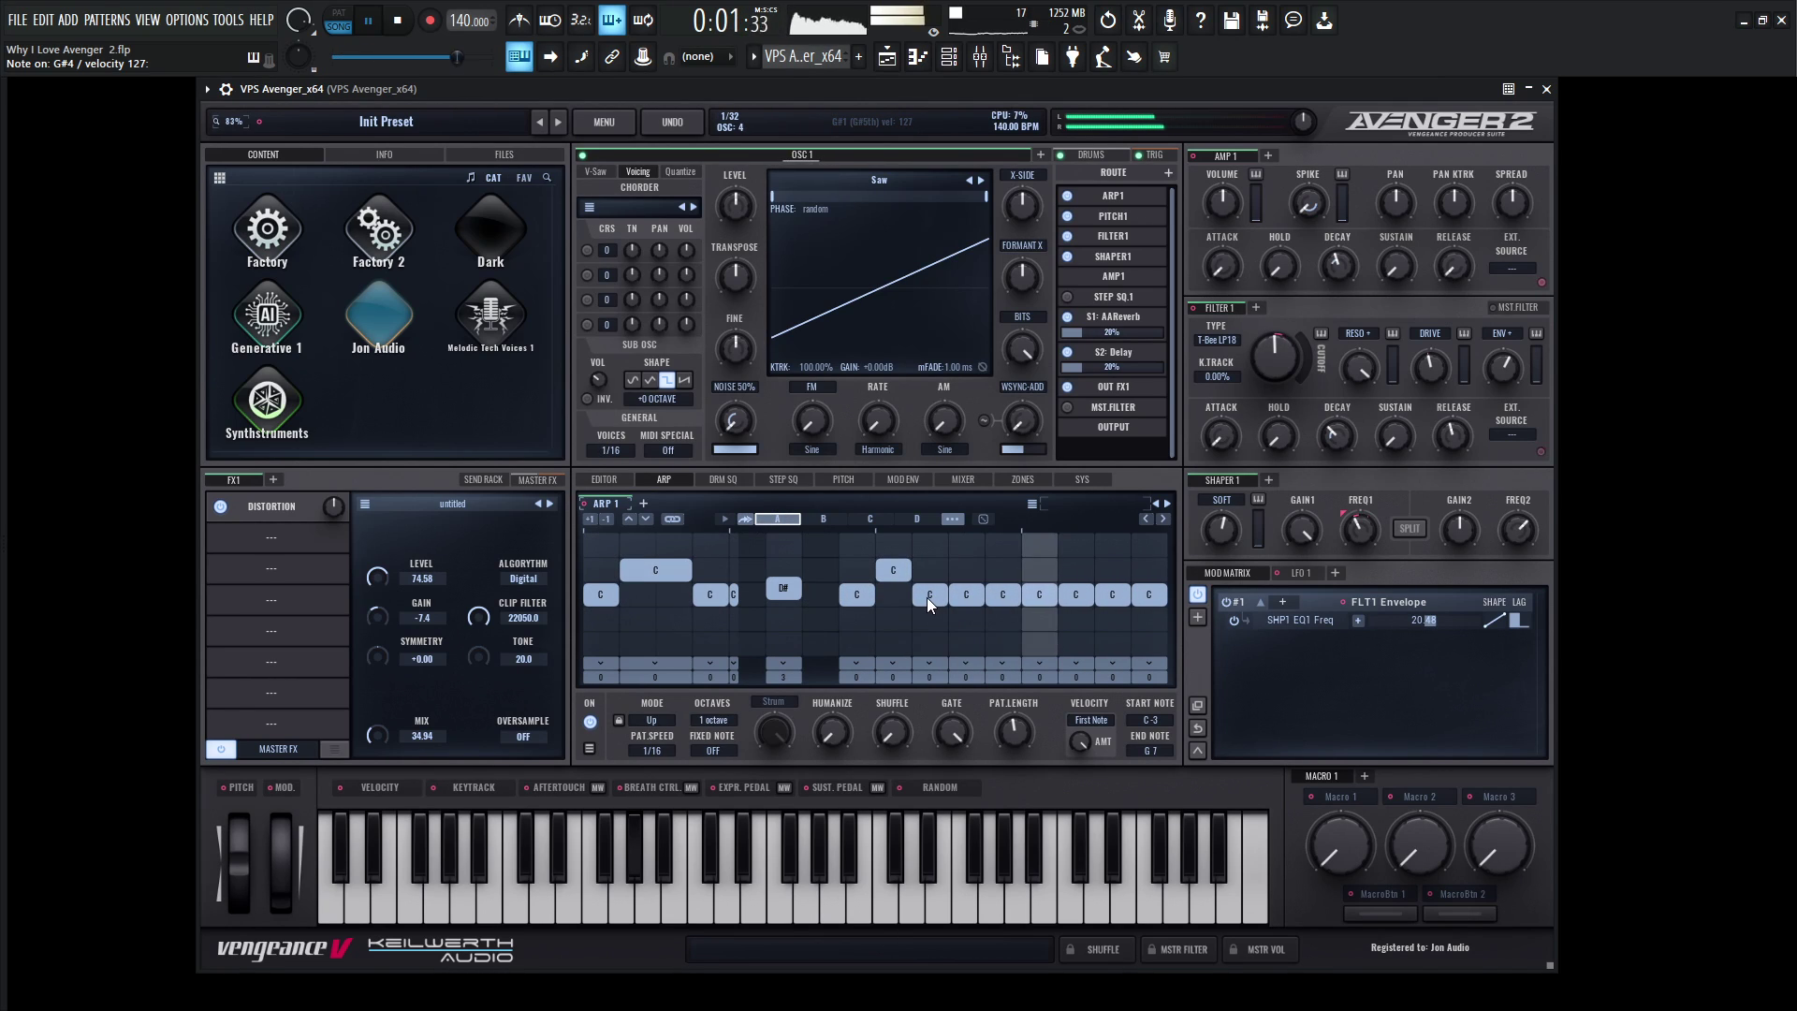
pyautogui.click(965, 594)
pyautogui.click(929, 594)
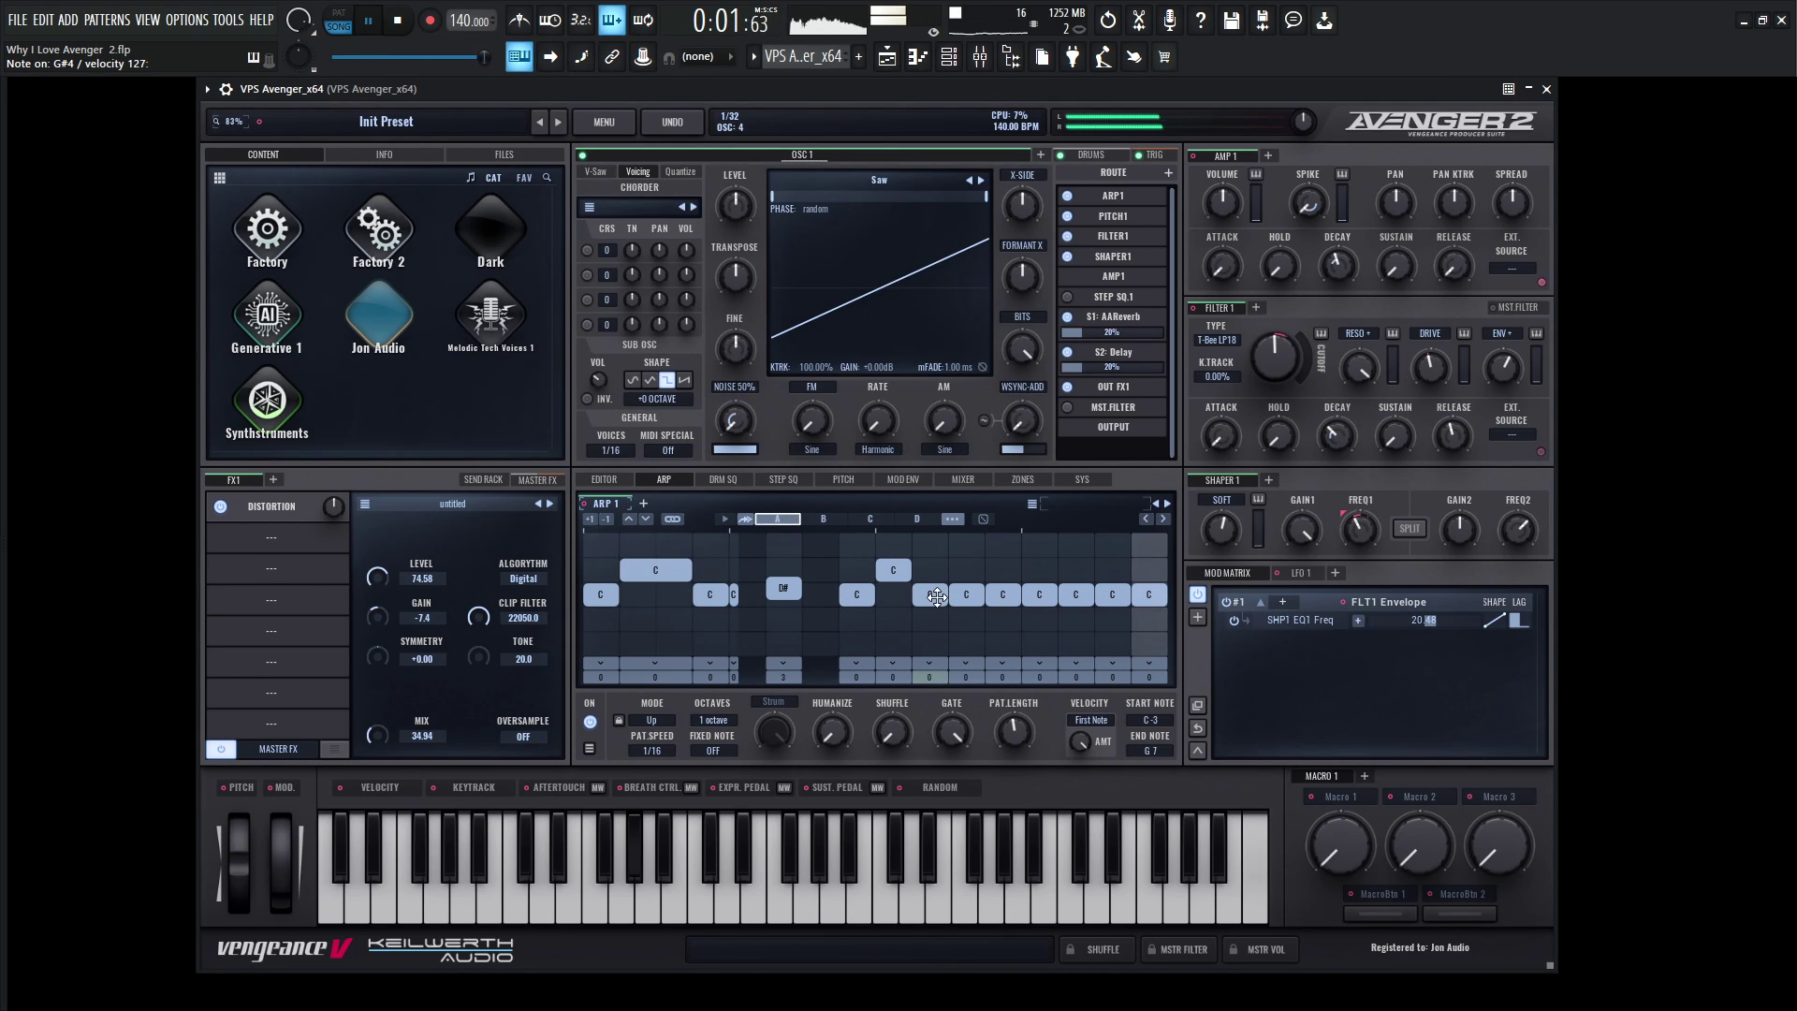
pyautogui.moveTo(936, 597); pyautogui.dragTo(981, 597)
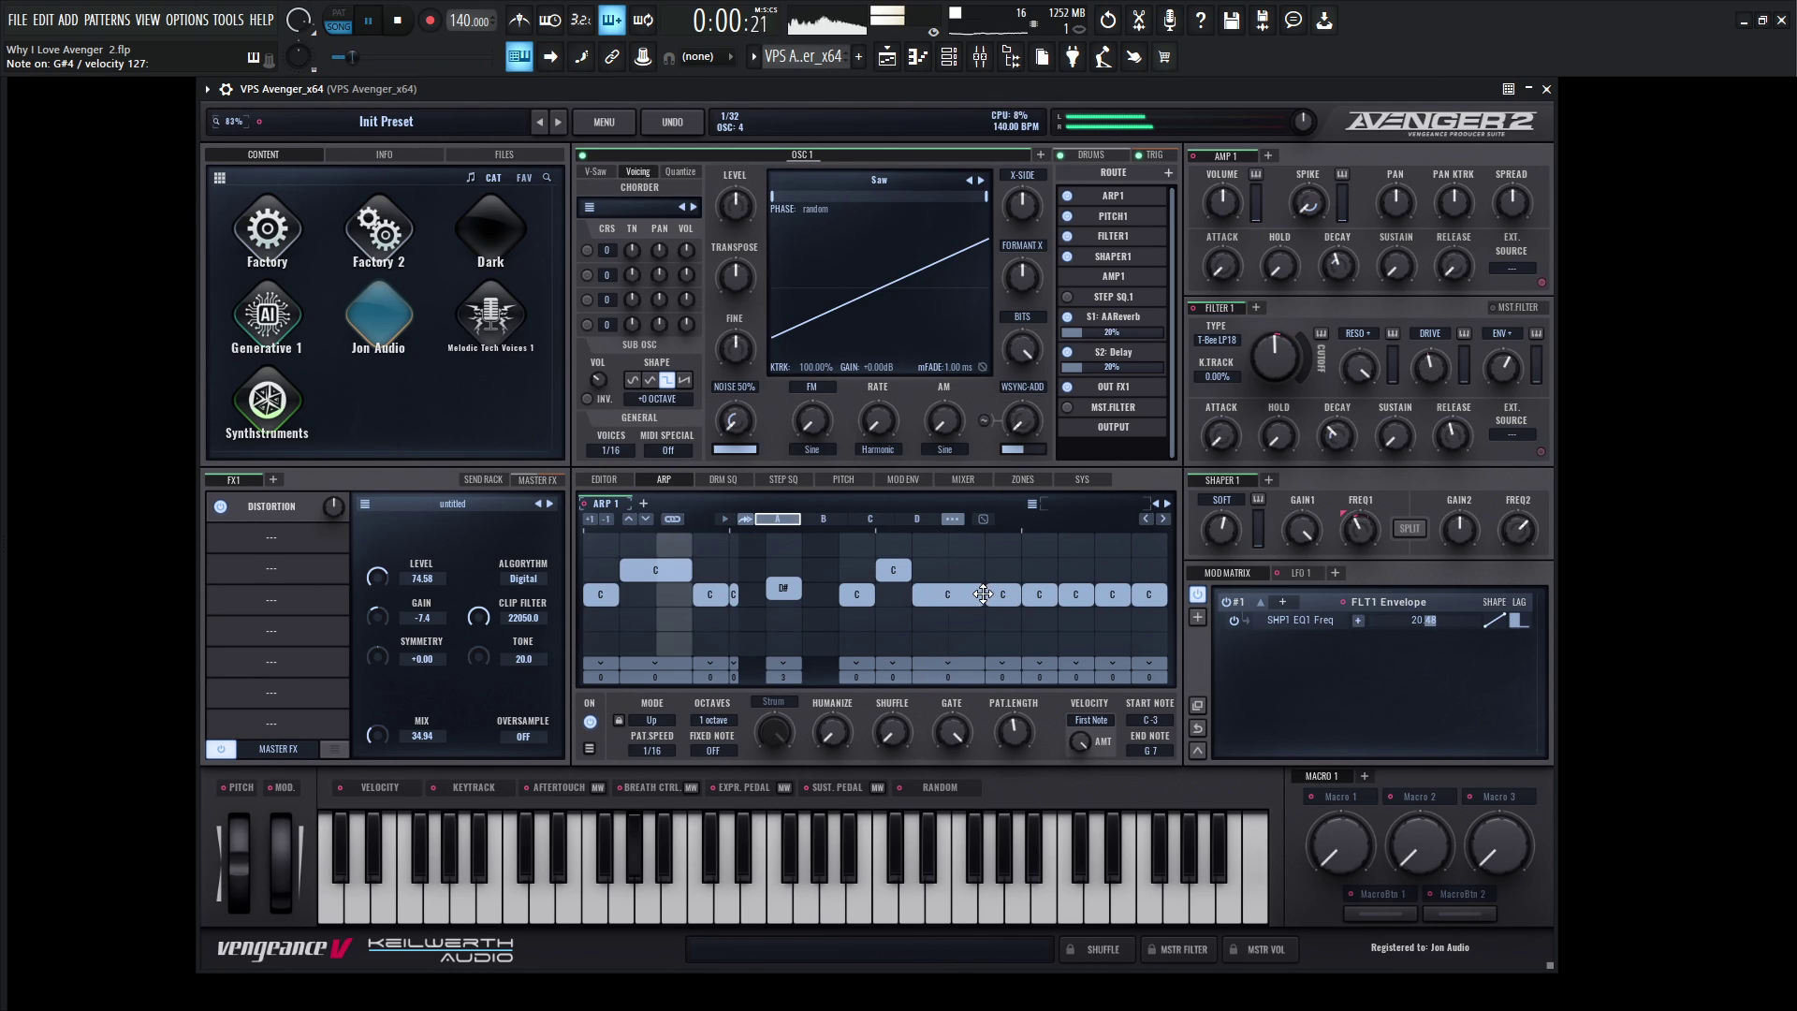
# - Try replacing step 12's note in the ARP 1 pattern with a shorter one
pyautogui.click(1007, 597)
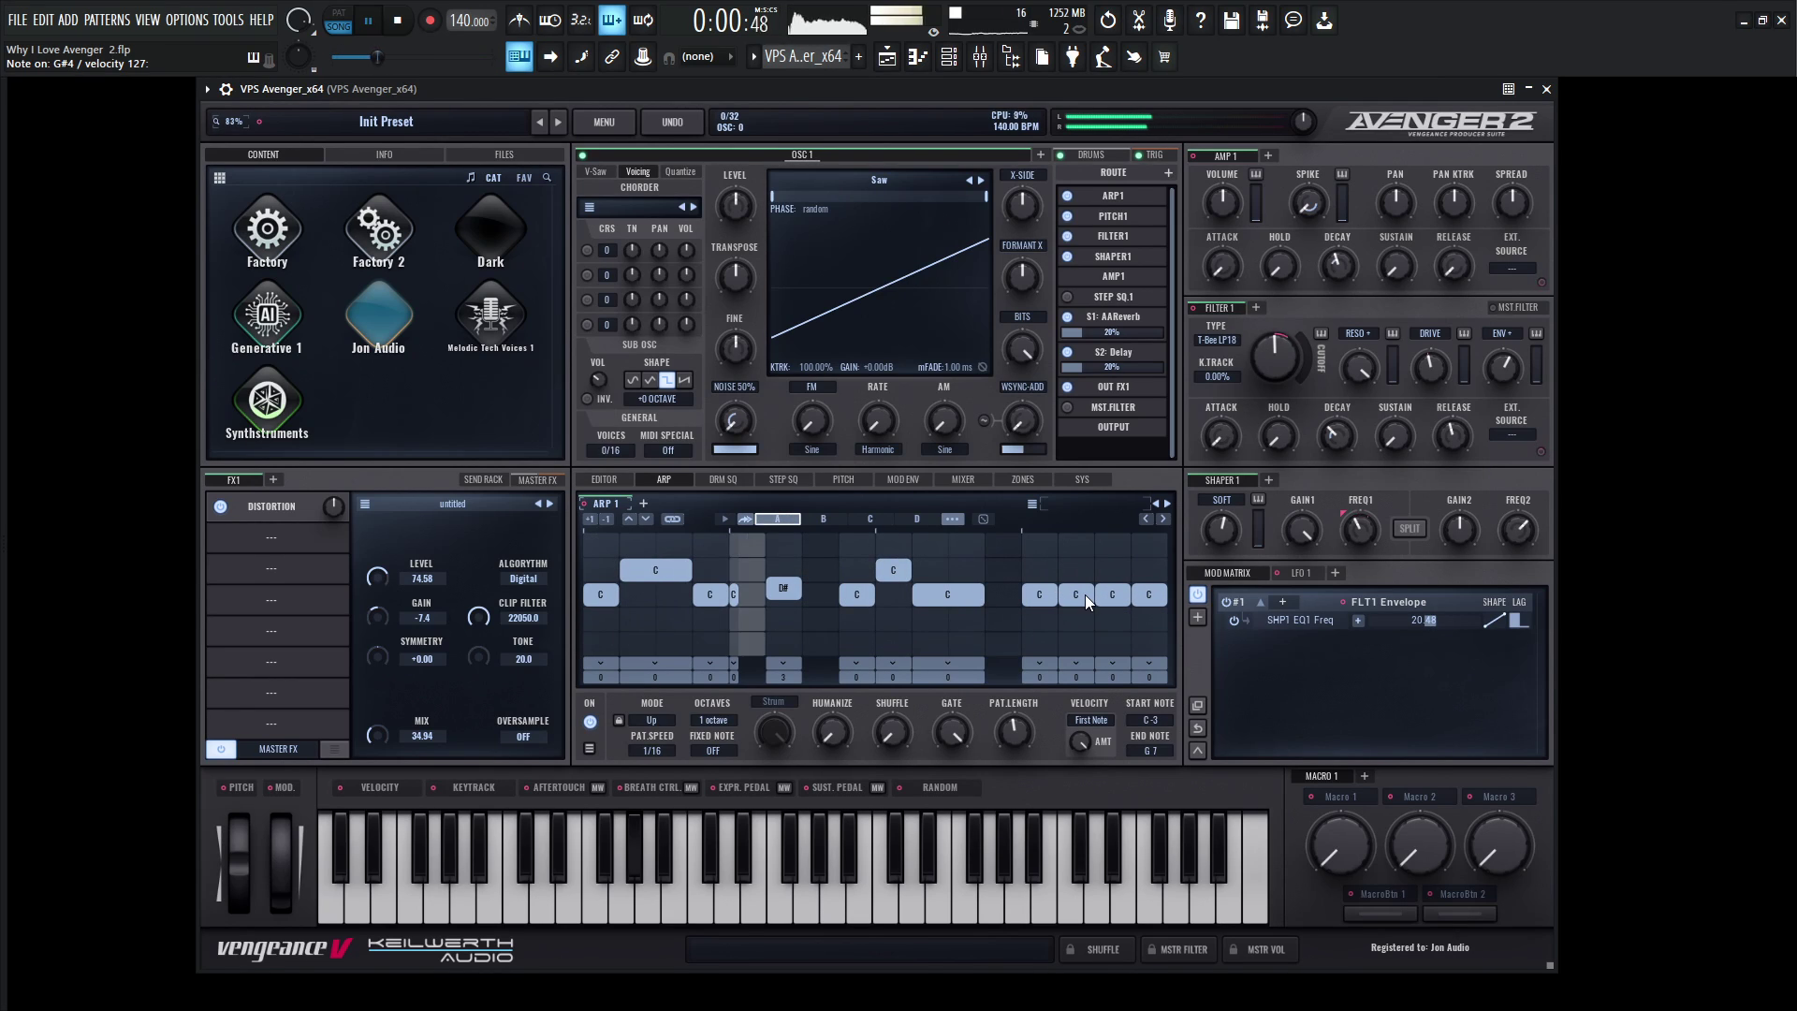
pyautogui.click(1007, 595)
pyautogui.click(1011, 596)
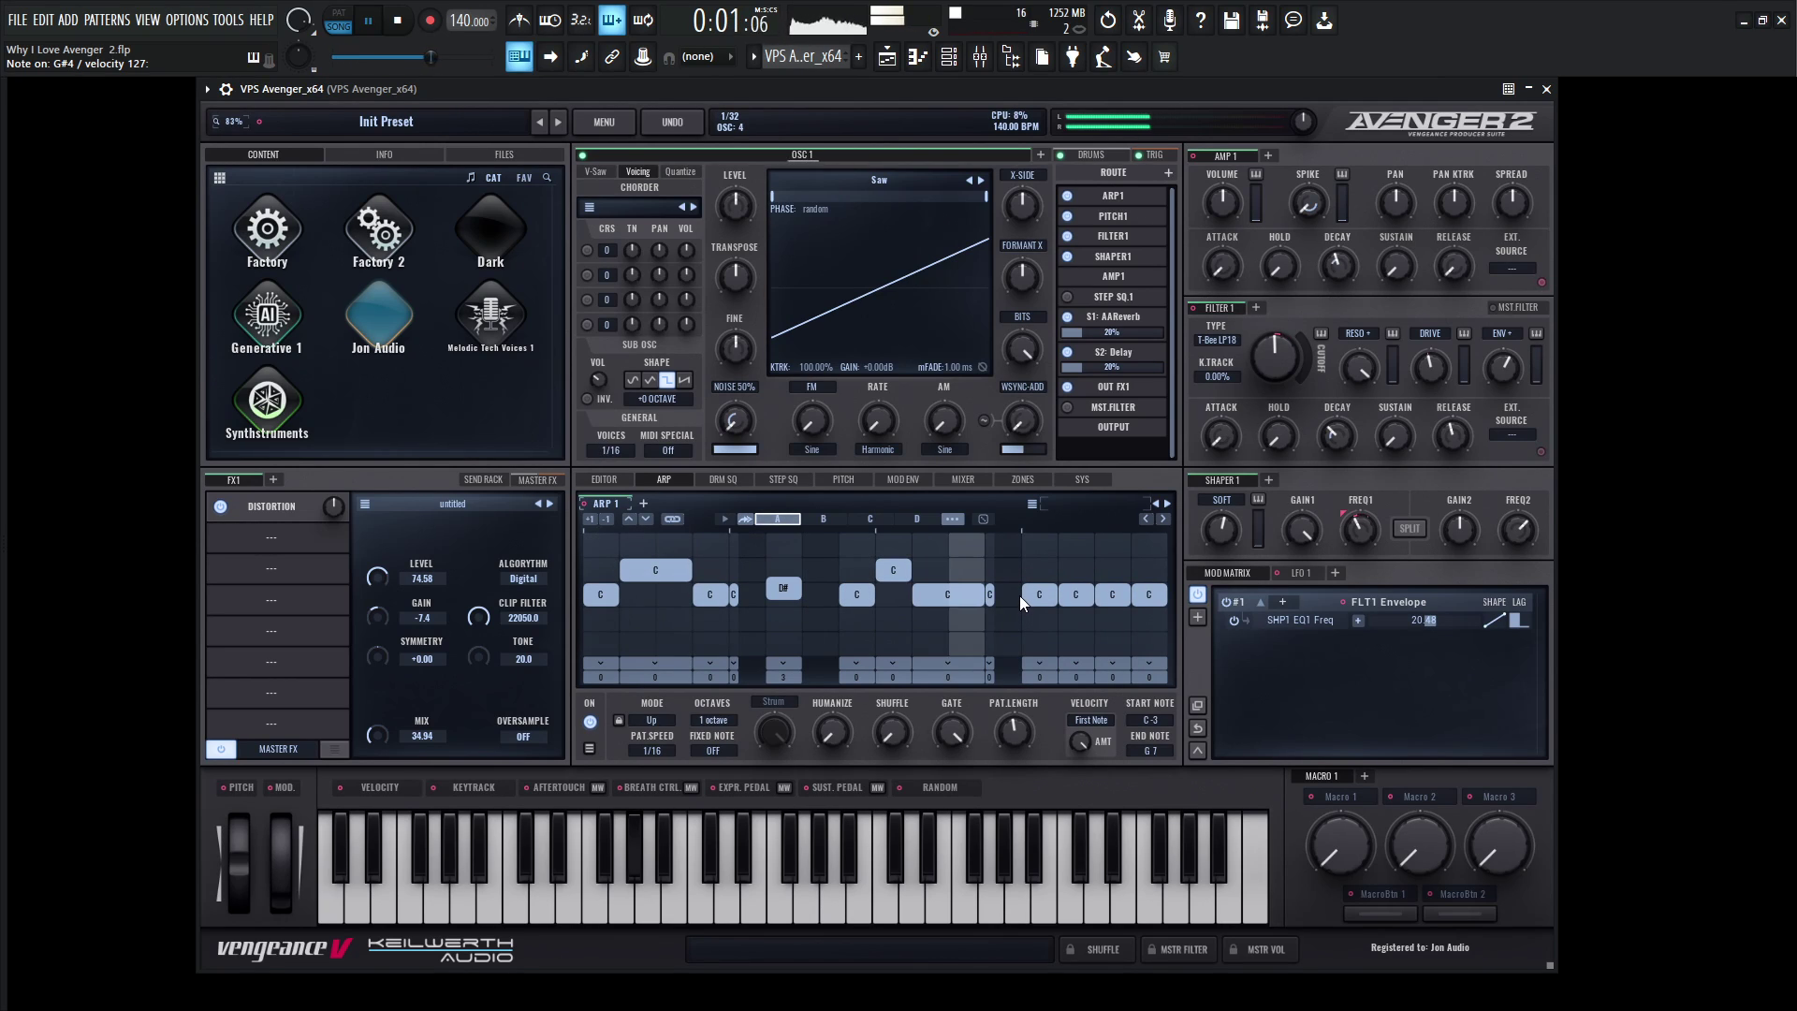
pyautogui.moveTo(993, 597)
pyautogui.mouseDown()
pyautogui.moveTo(1011, 620)
pyautogui.moveTo(995, 570)
pyautogui.moveTo(993, 594)
pyautogui.mouseUp()
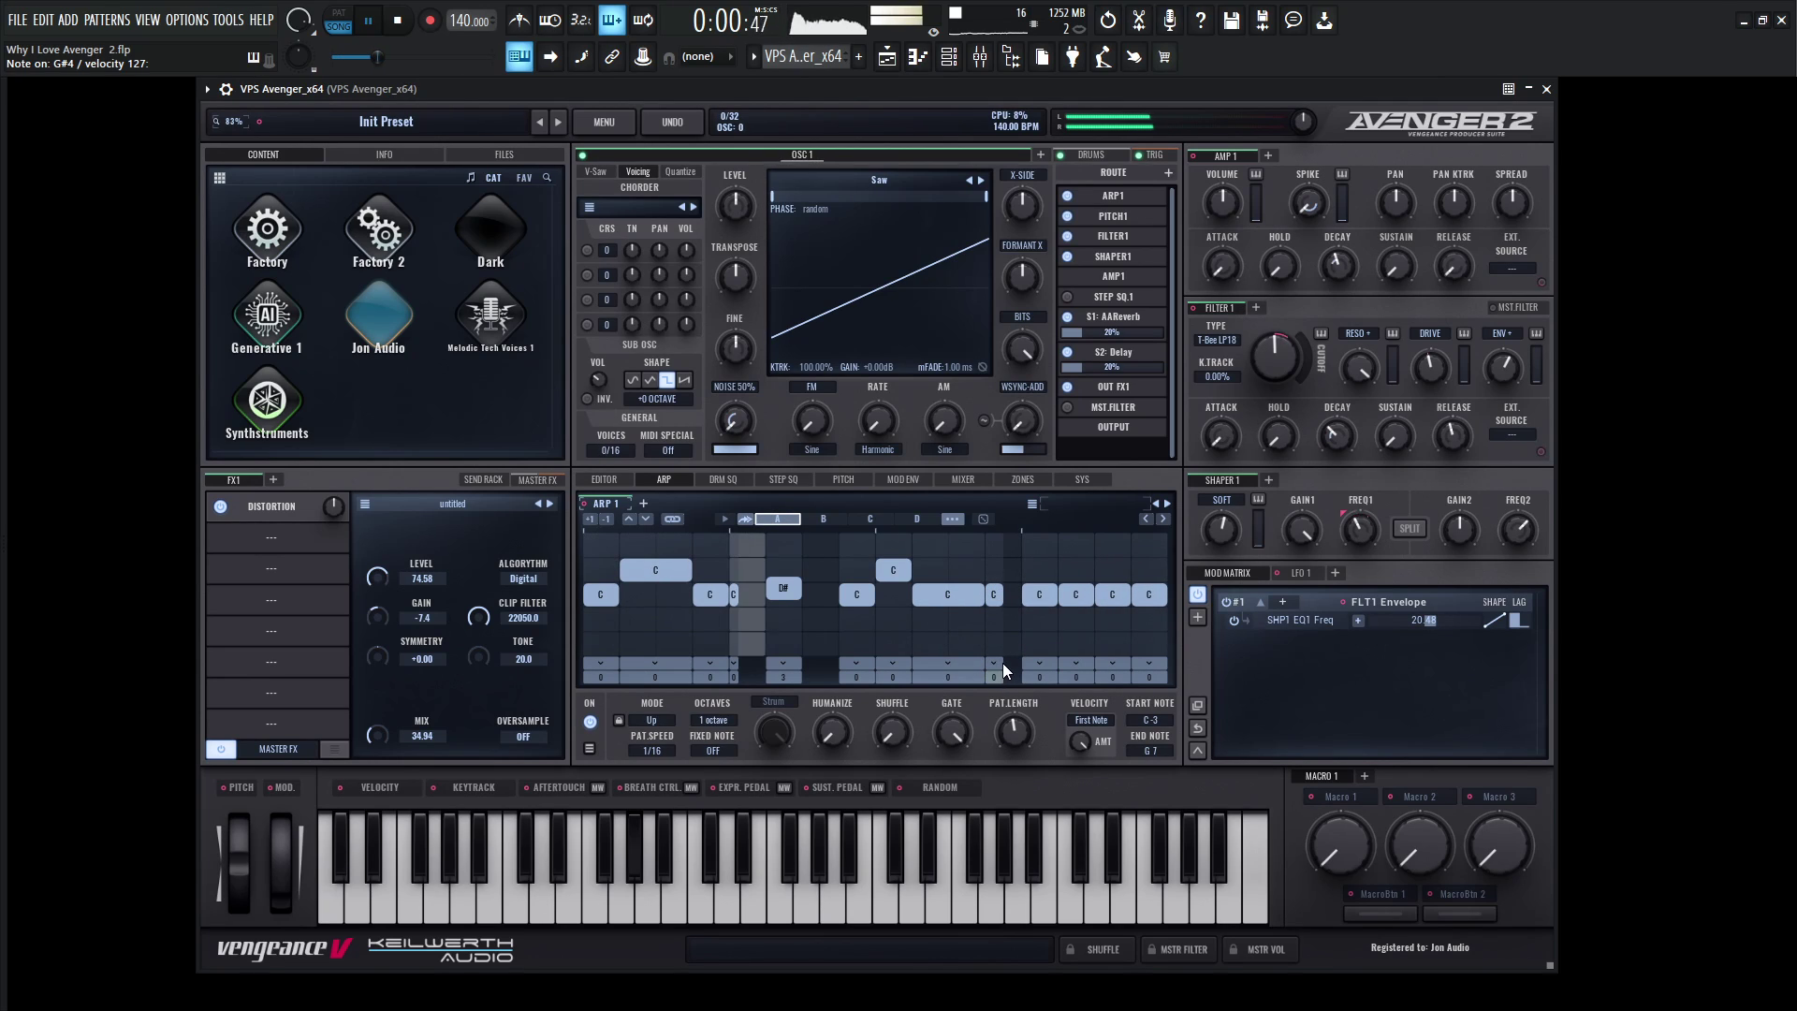
pyautogui.moveTo(1002, 663); pyautogui.dragTo(1007, 653)
# - Make step 12's note a full step long and raise its pitch to C#
pyautogui.click(1003, 595)
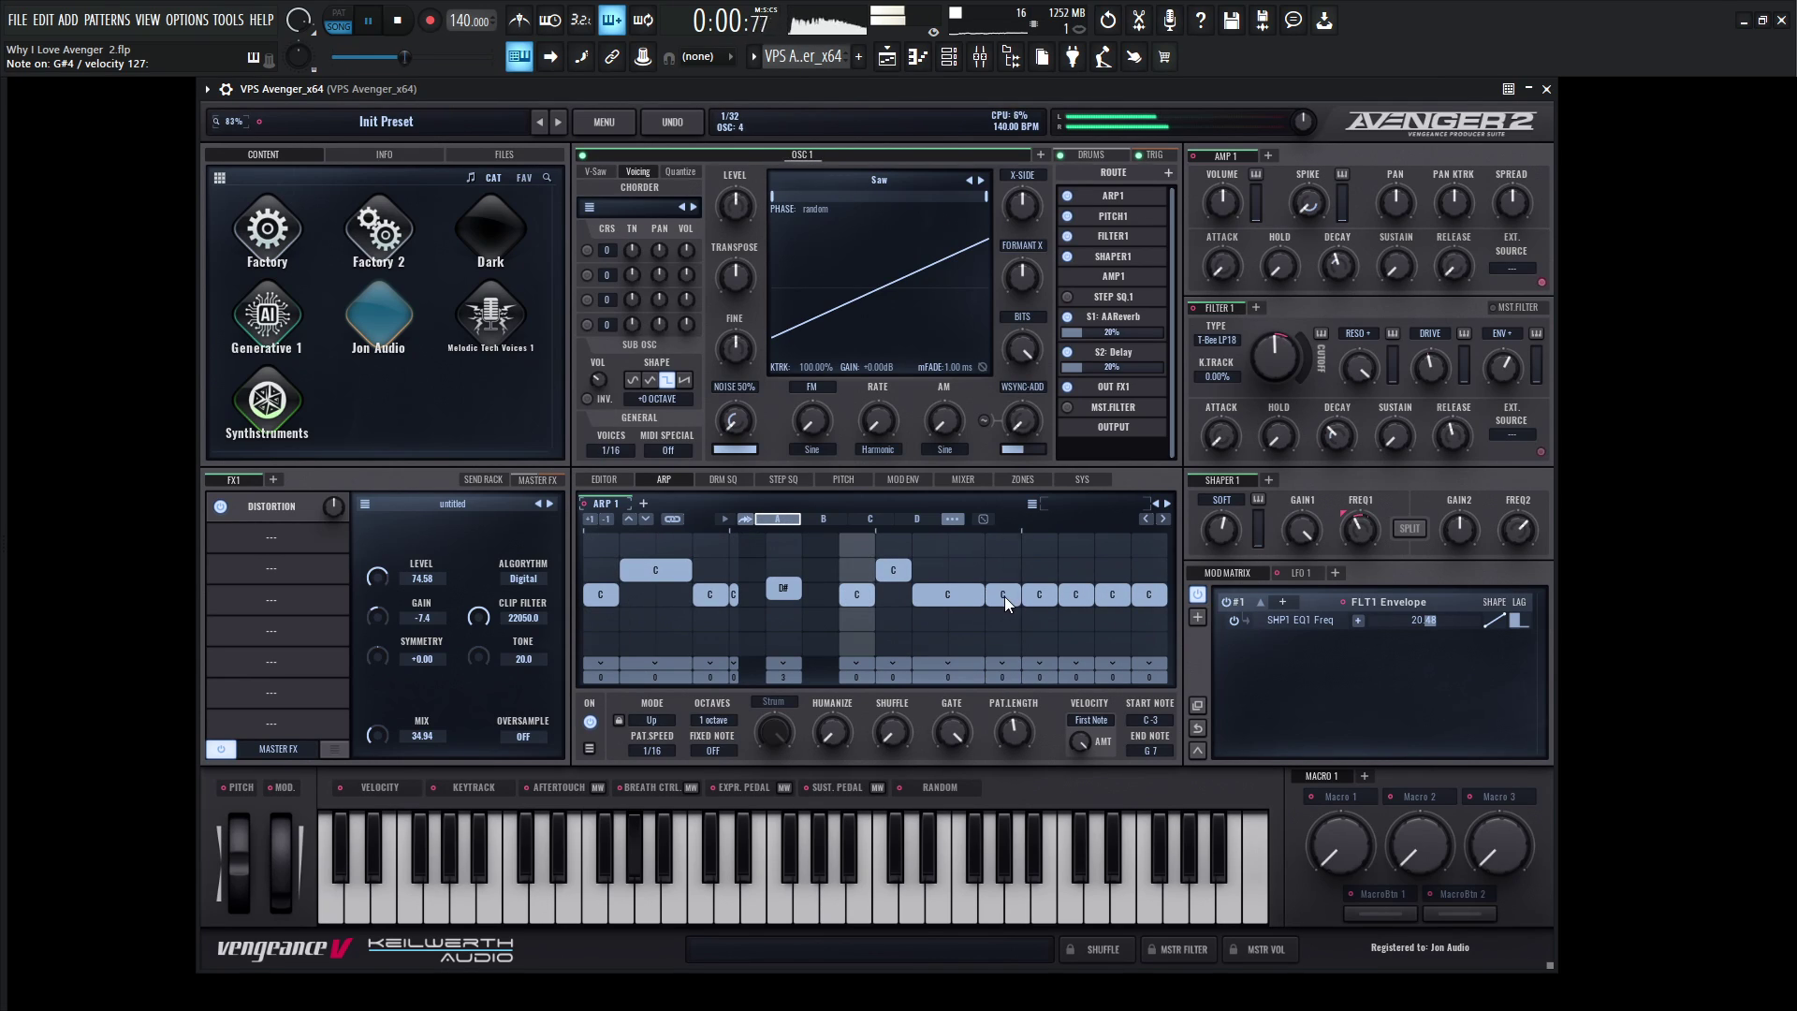
pyautogui.moveTo(1014, 665); pyautogui.dragTo(1015, 655)
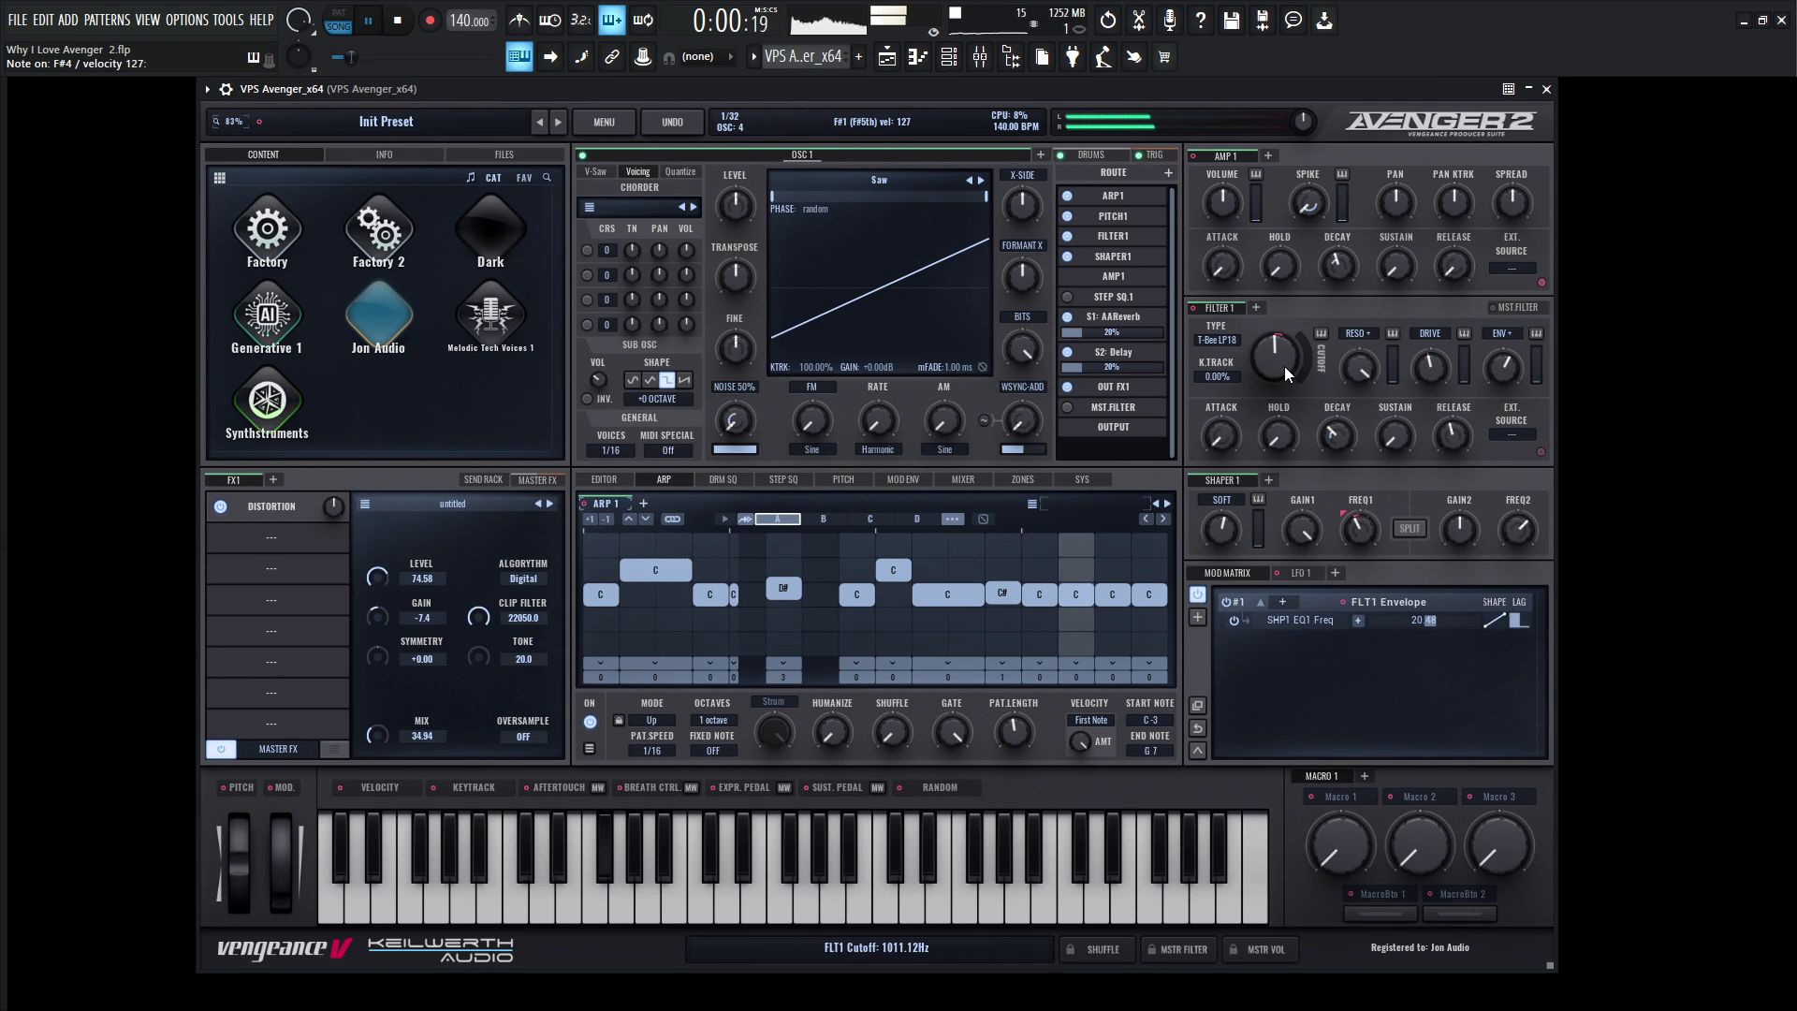
# - Set Filter 1's cutoff to about 1156 Hz and merge the last two ARP 1 steps into one long C note, an octave higher
pyautogui.moveTo(1278, 373); pyautogui.dragTo(1278, 372)
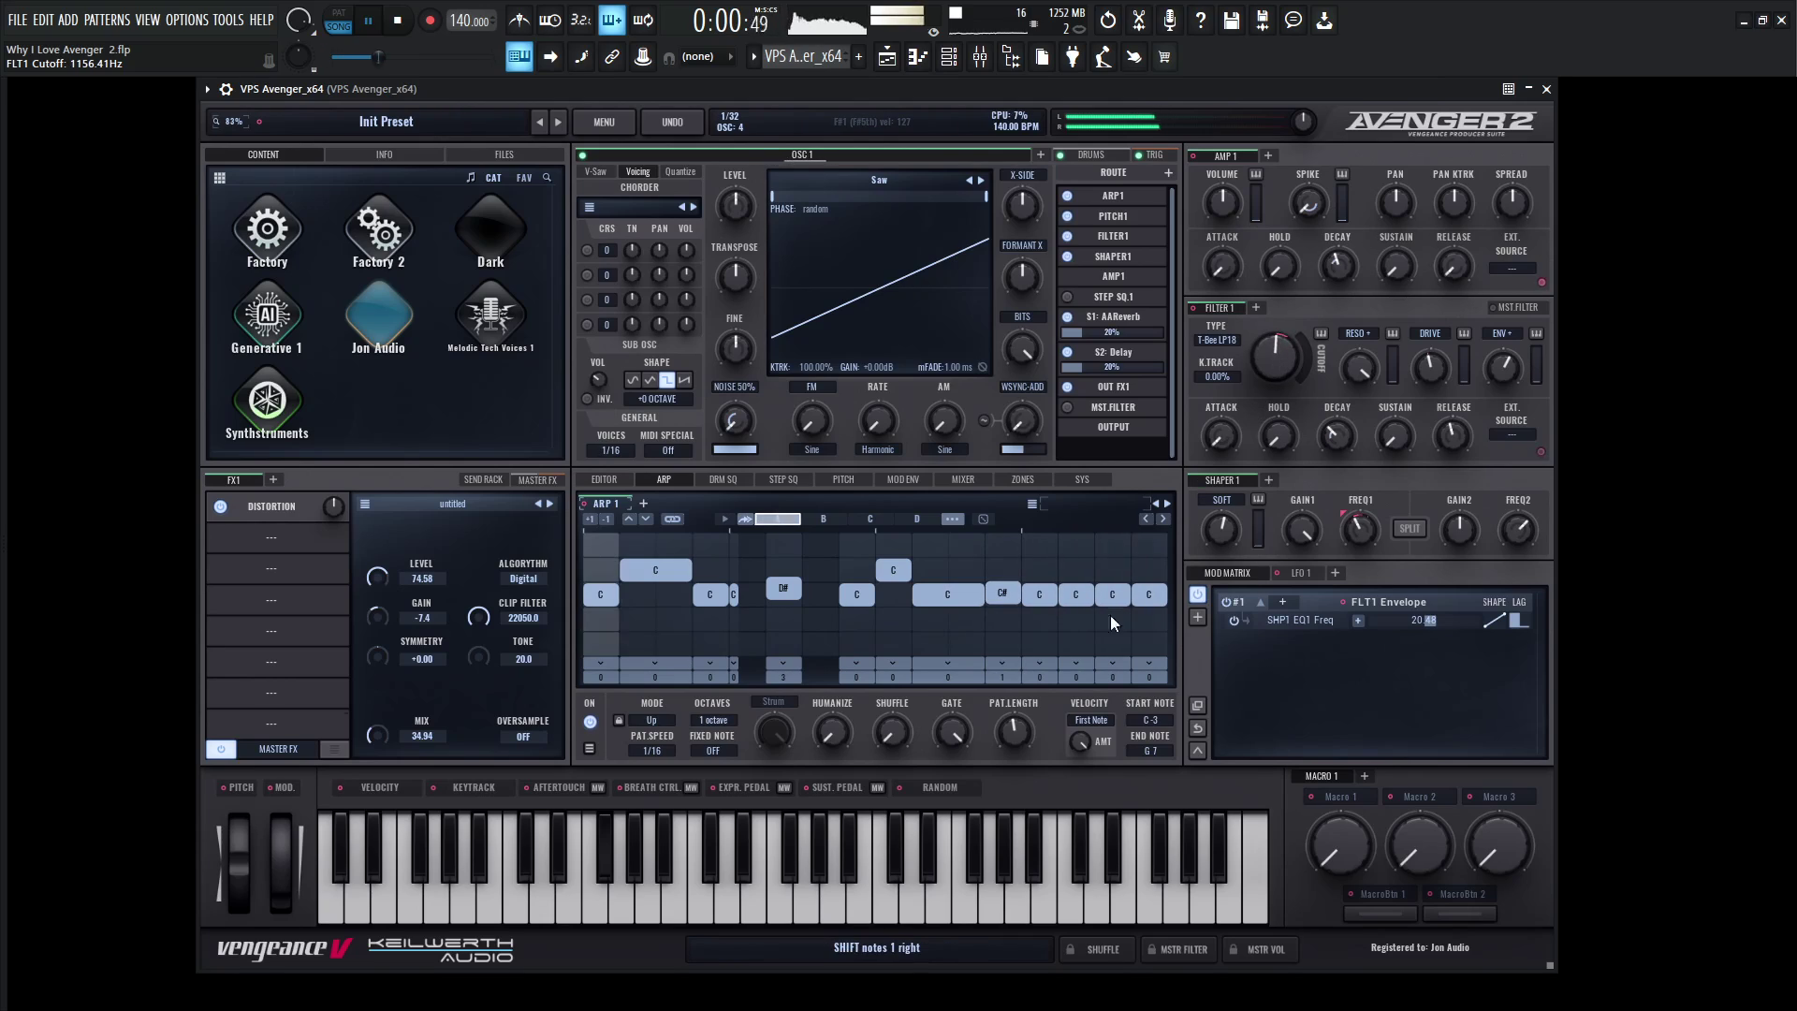
pyautogui.moveTo(1123, 584); pyautogui.dragTo(1165, 569)
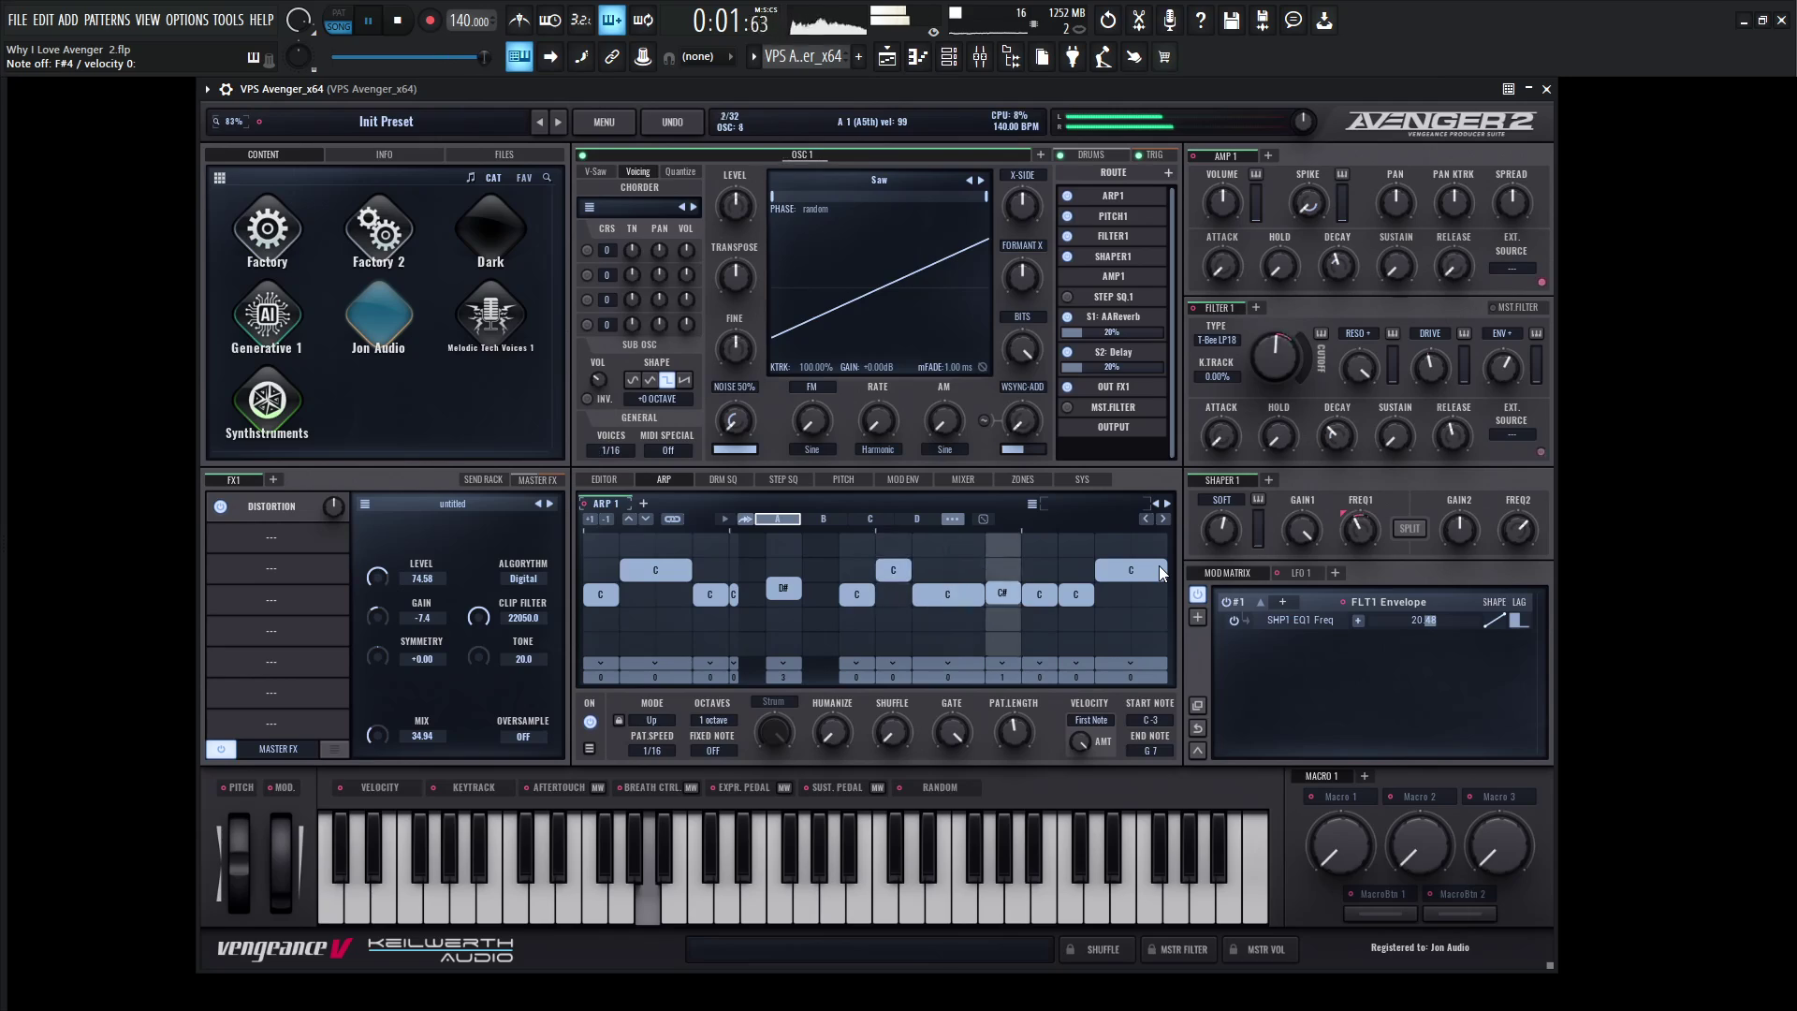
pyautogui.press('space')
pyautogui.click(1159, 572)
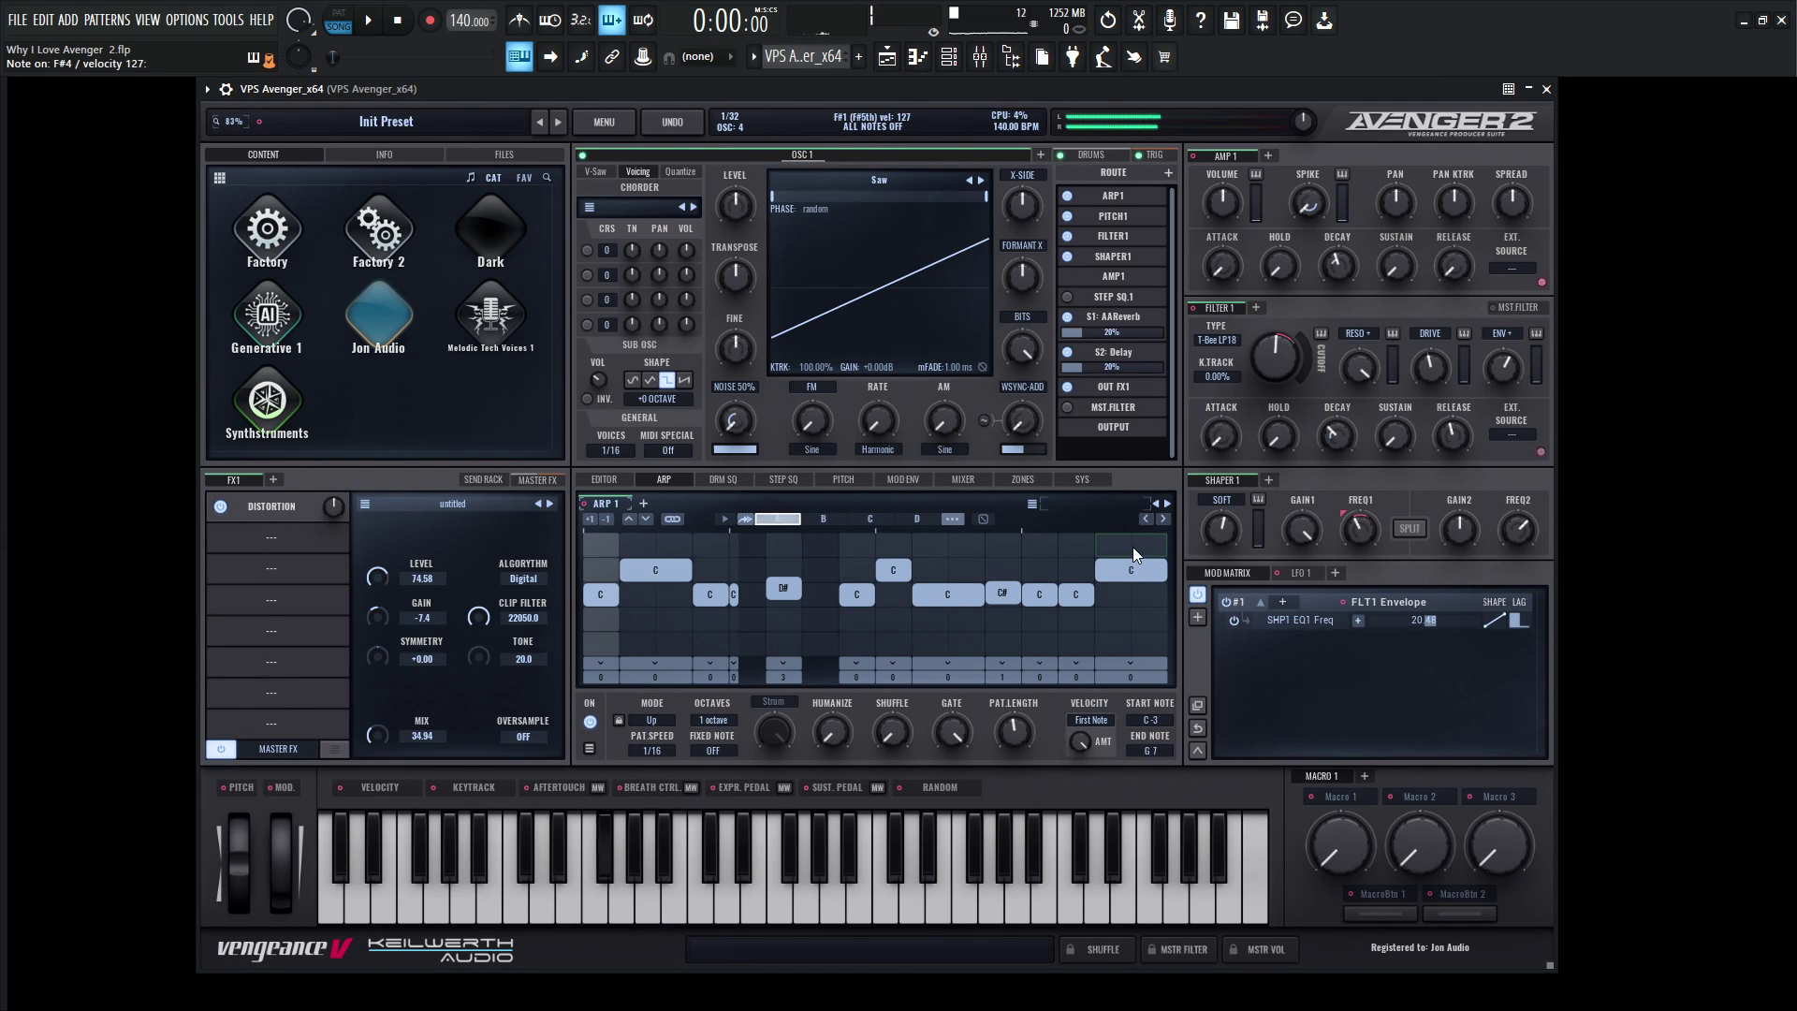
# - Load the Analog 1 drum kit from the Factory drum kit library
pyautogui.click(1095, 155)
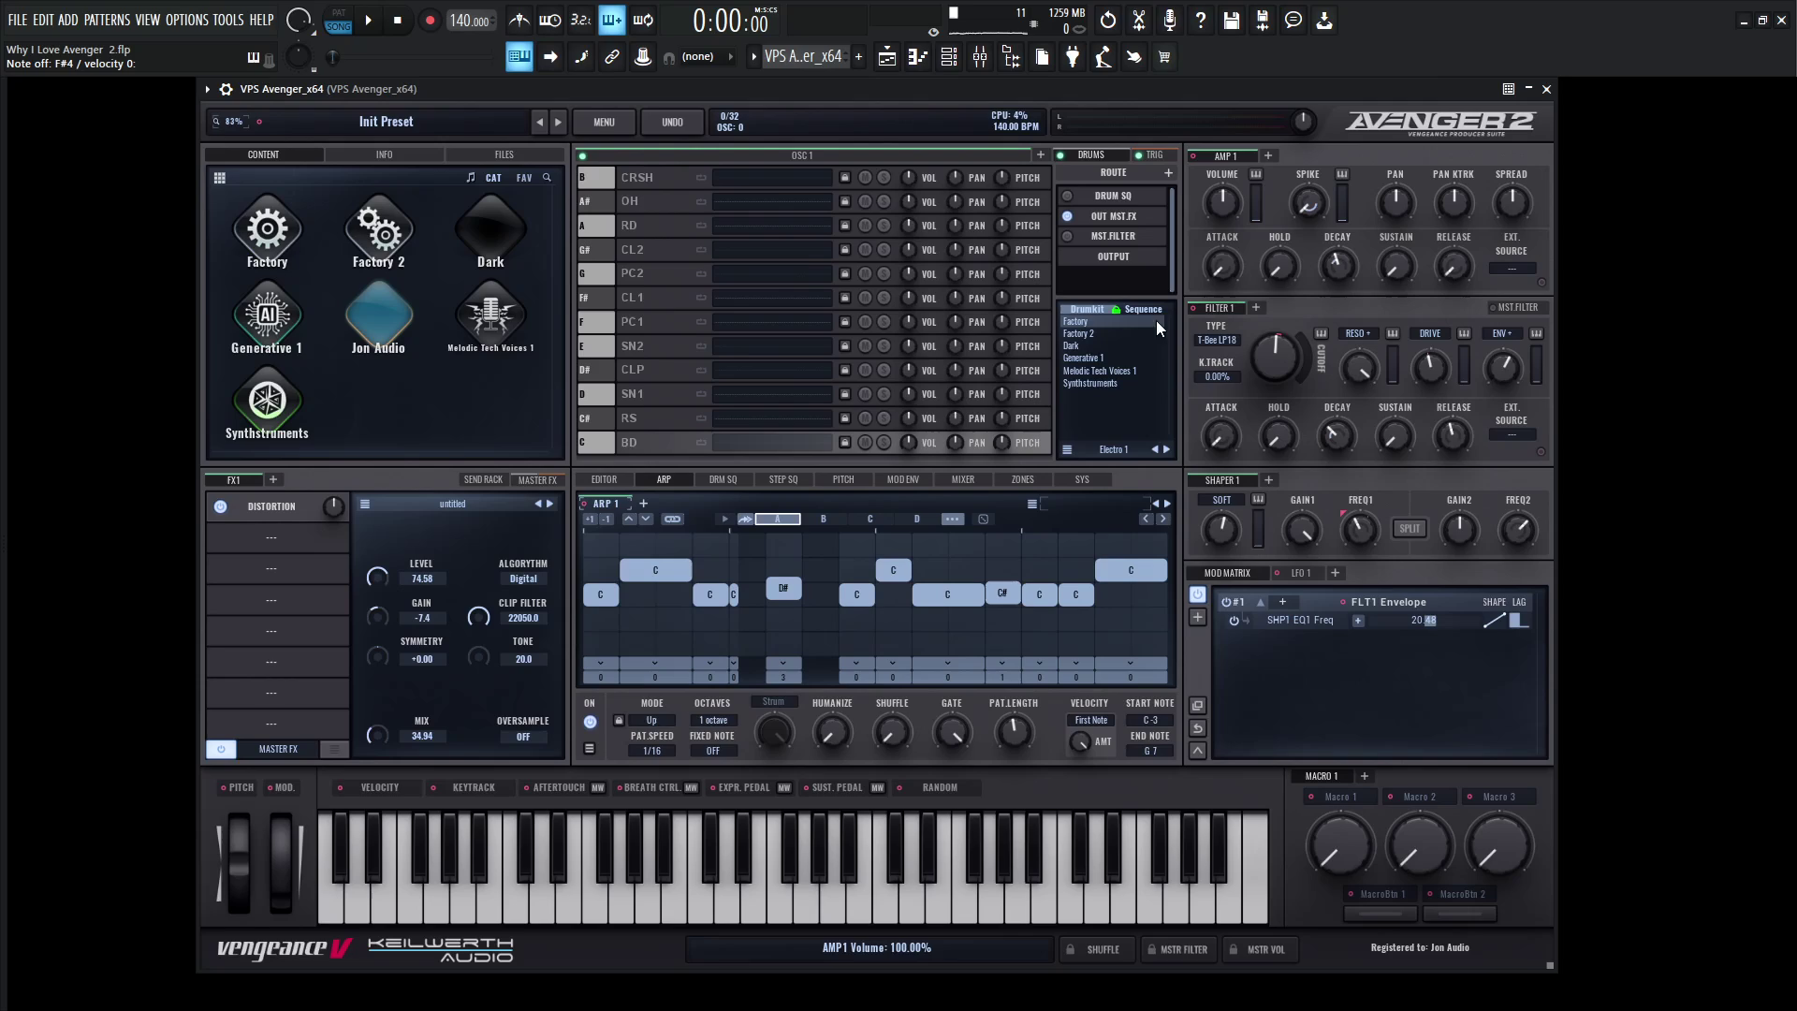
pyautogui.doubleClick(1103, 323)
pyautogui.click(1103, 335)
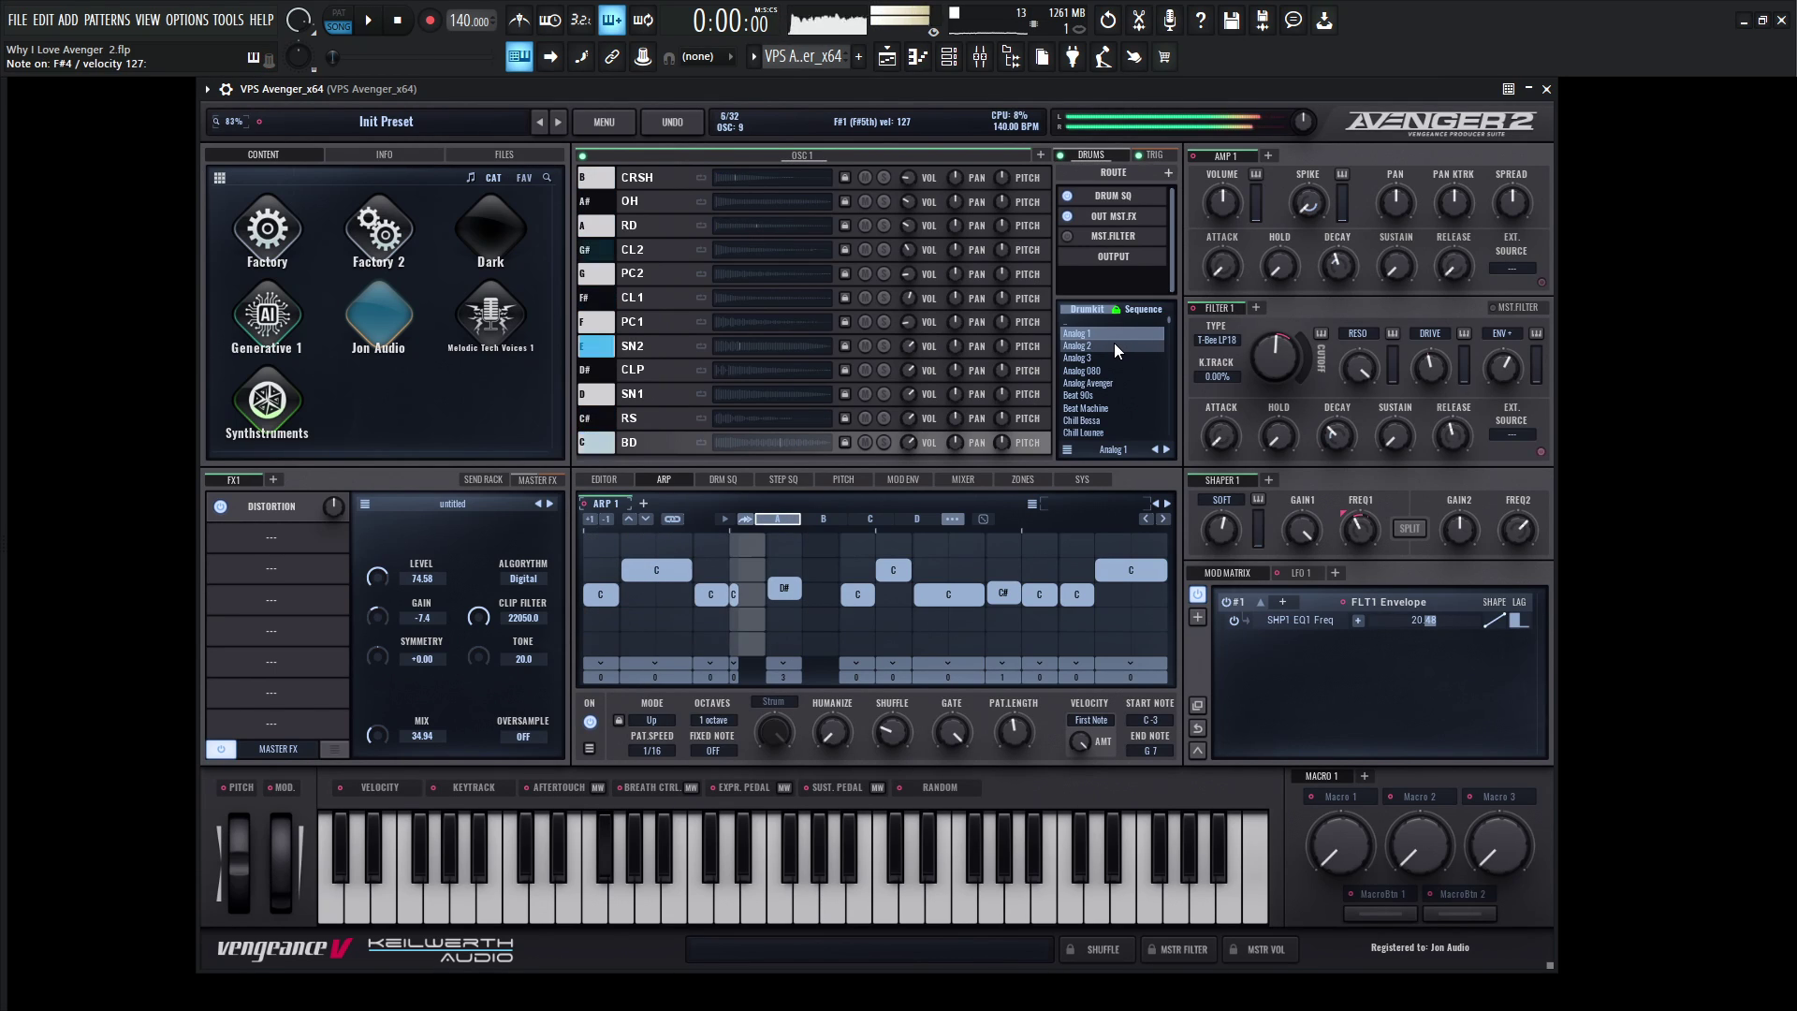
# - Lower the overall drum volume to about 35% in Avenger's mixer
pyautogui.press('F9')
pyautogui.press('F9')
pyautogui.click(967, 480)
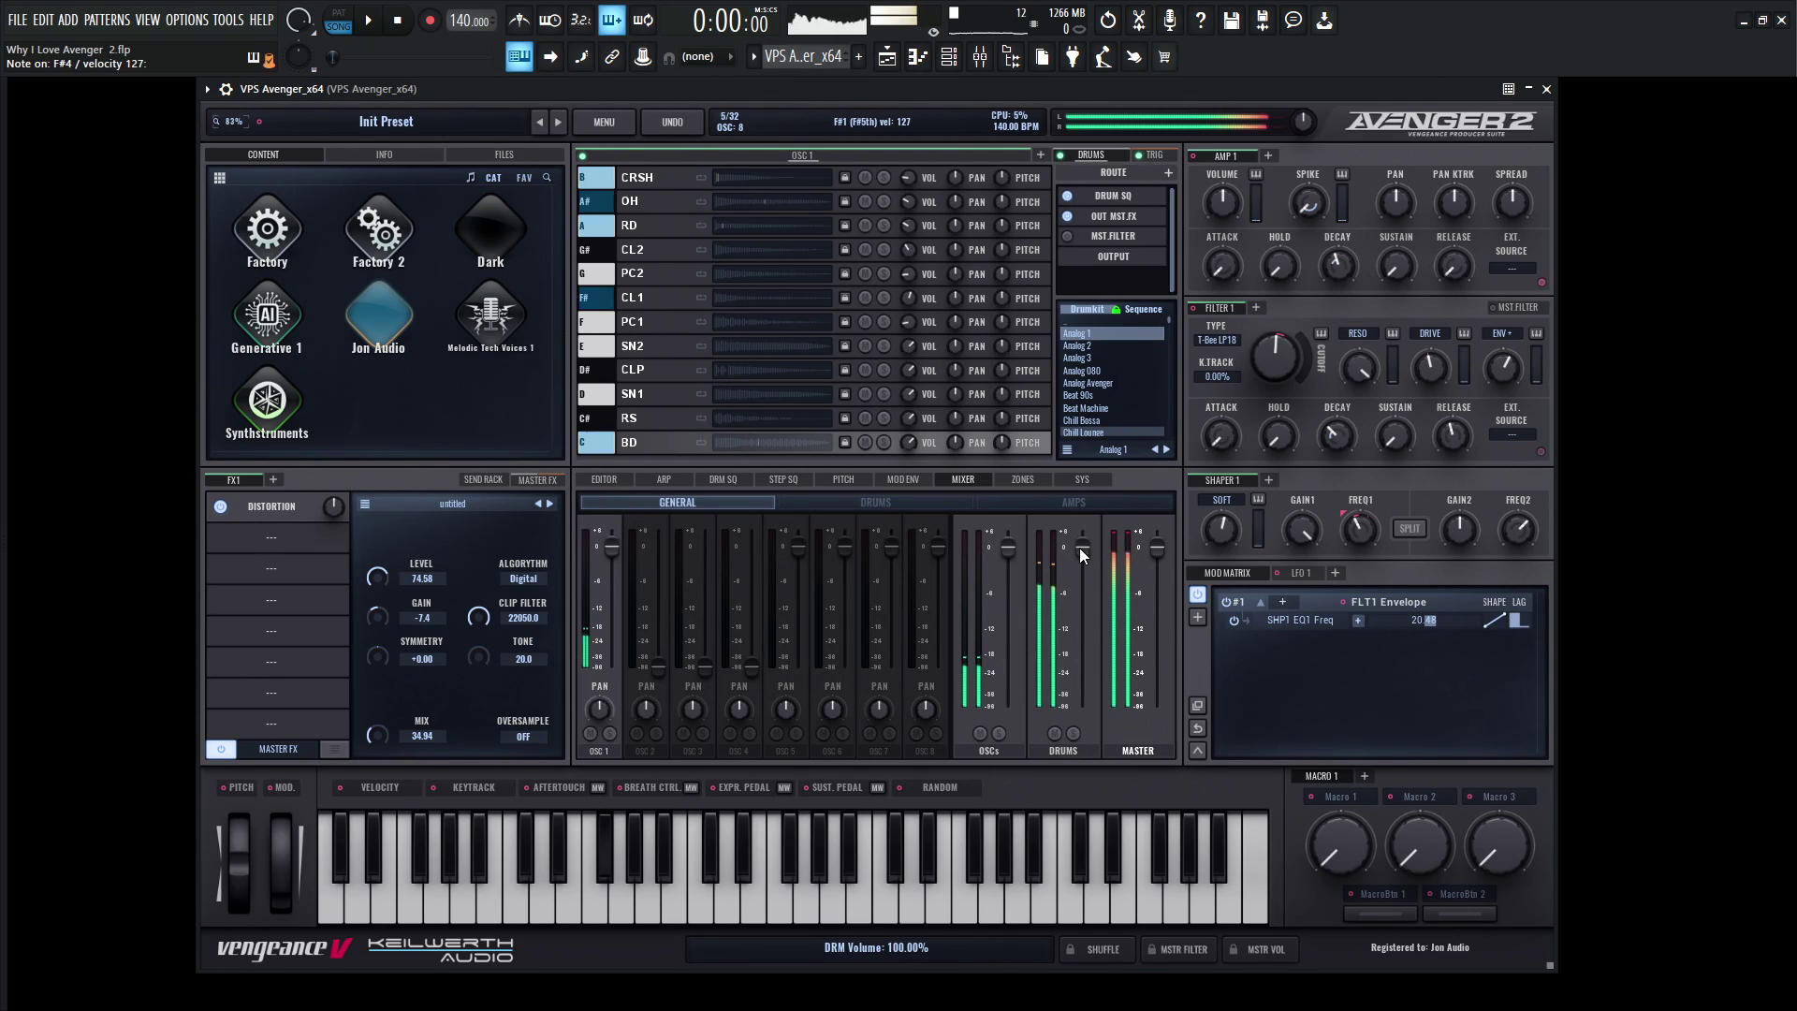
pyautogui.moveTo(1078, 546); pyautogui.dragTo(1081, 616)
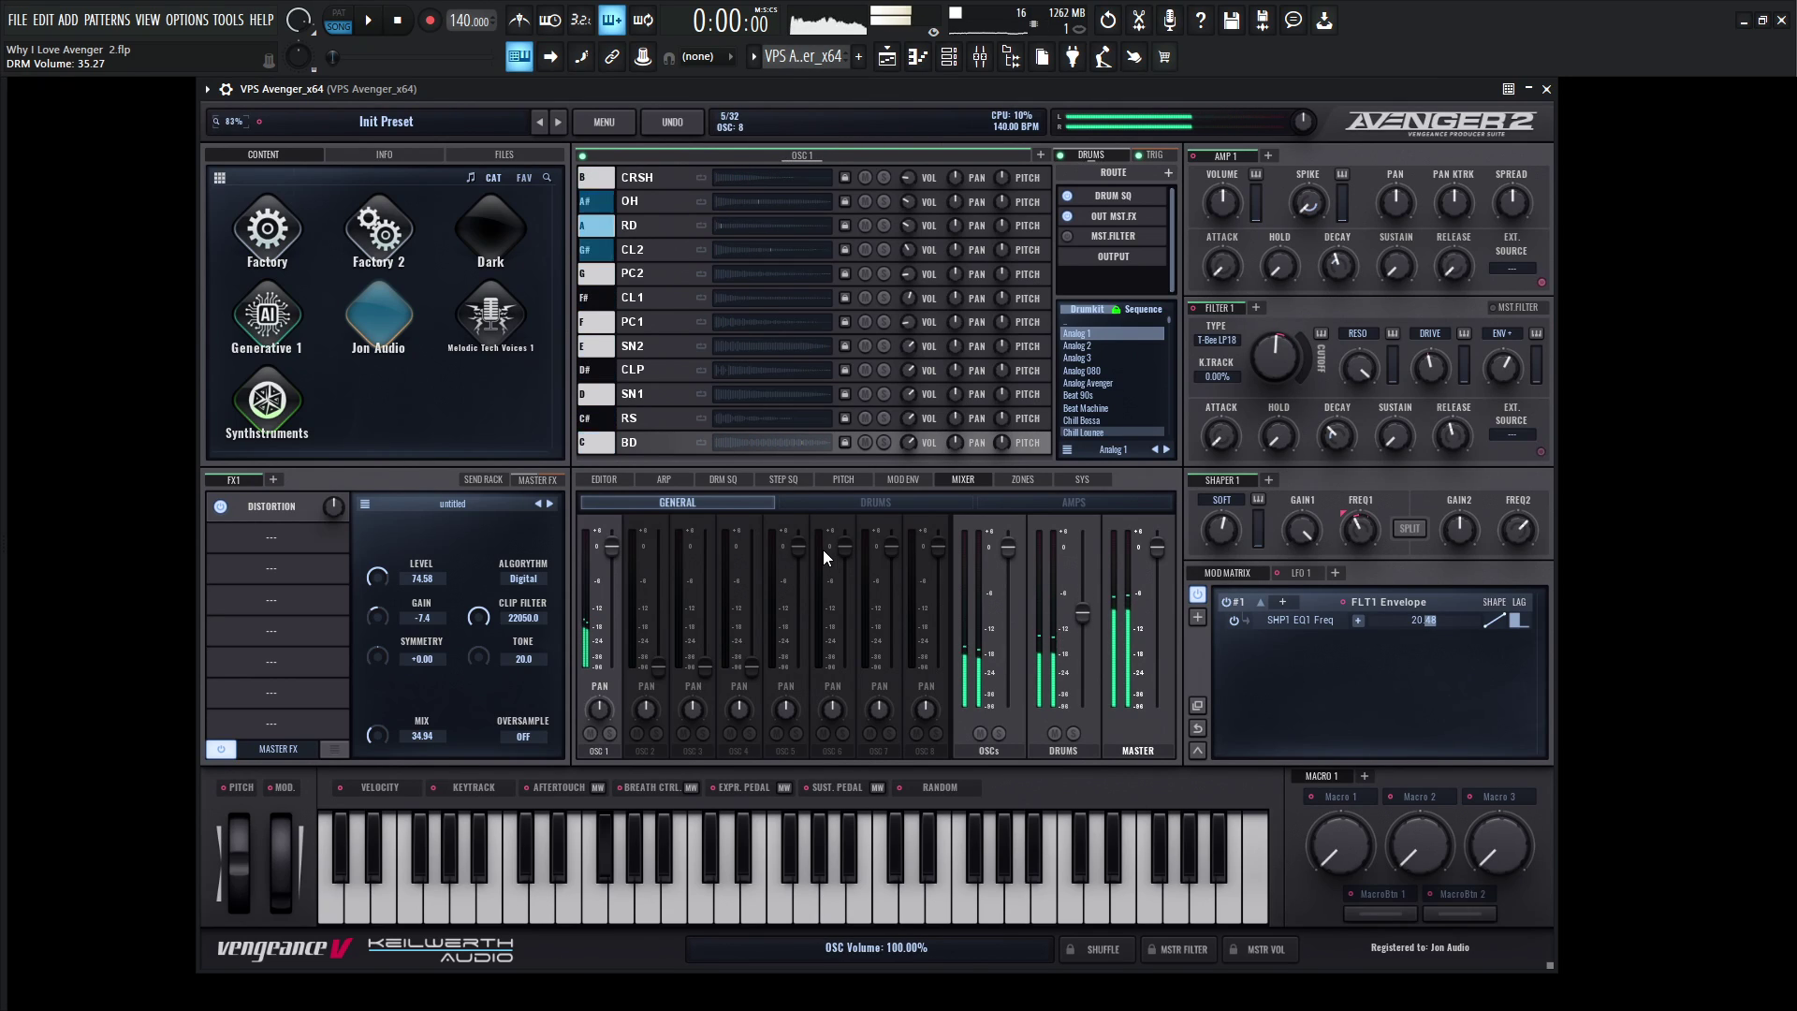
# - Clear the drum sequence, place a bass drum hit (C row) on each of the eight beats, and audition it
pyautogui.click(735, 479)
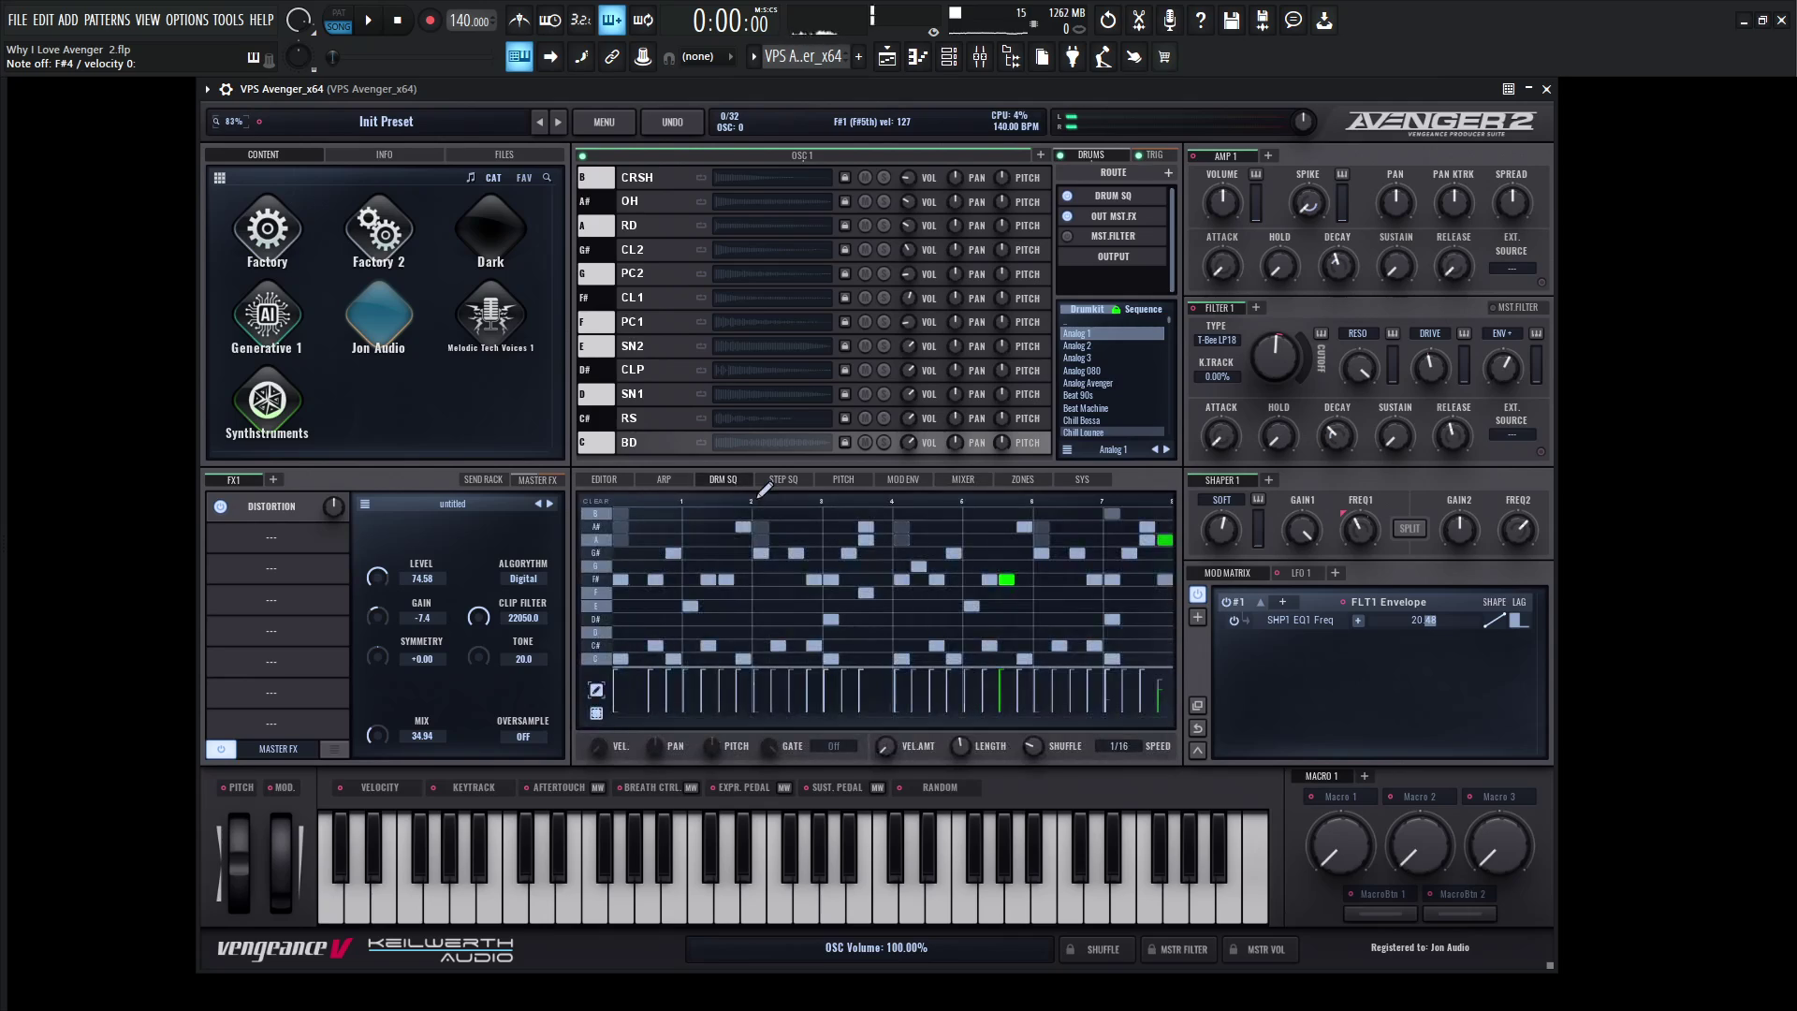
pyautogui.click(603, 505)
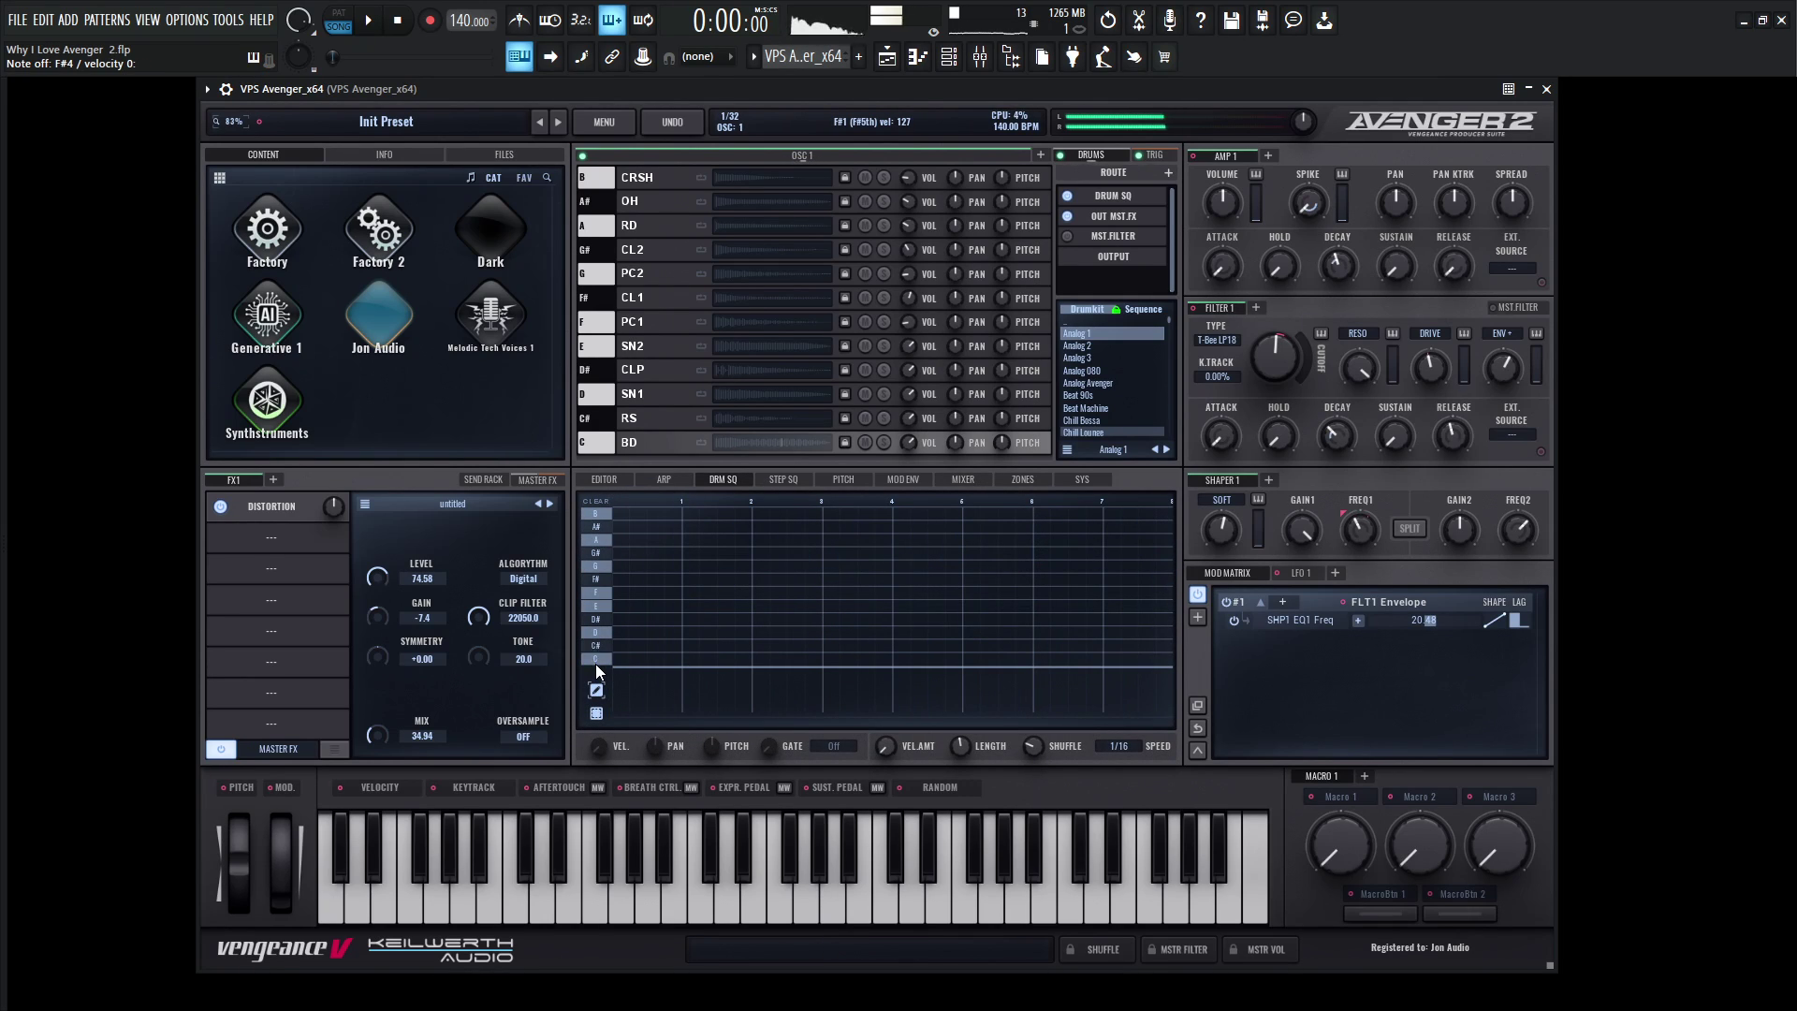
pyautogui.click(621, 660)
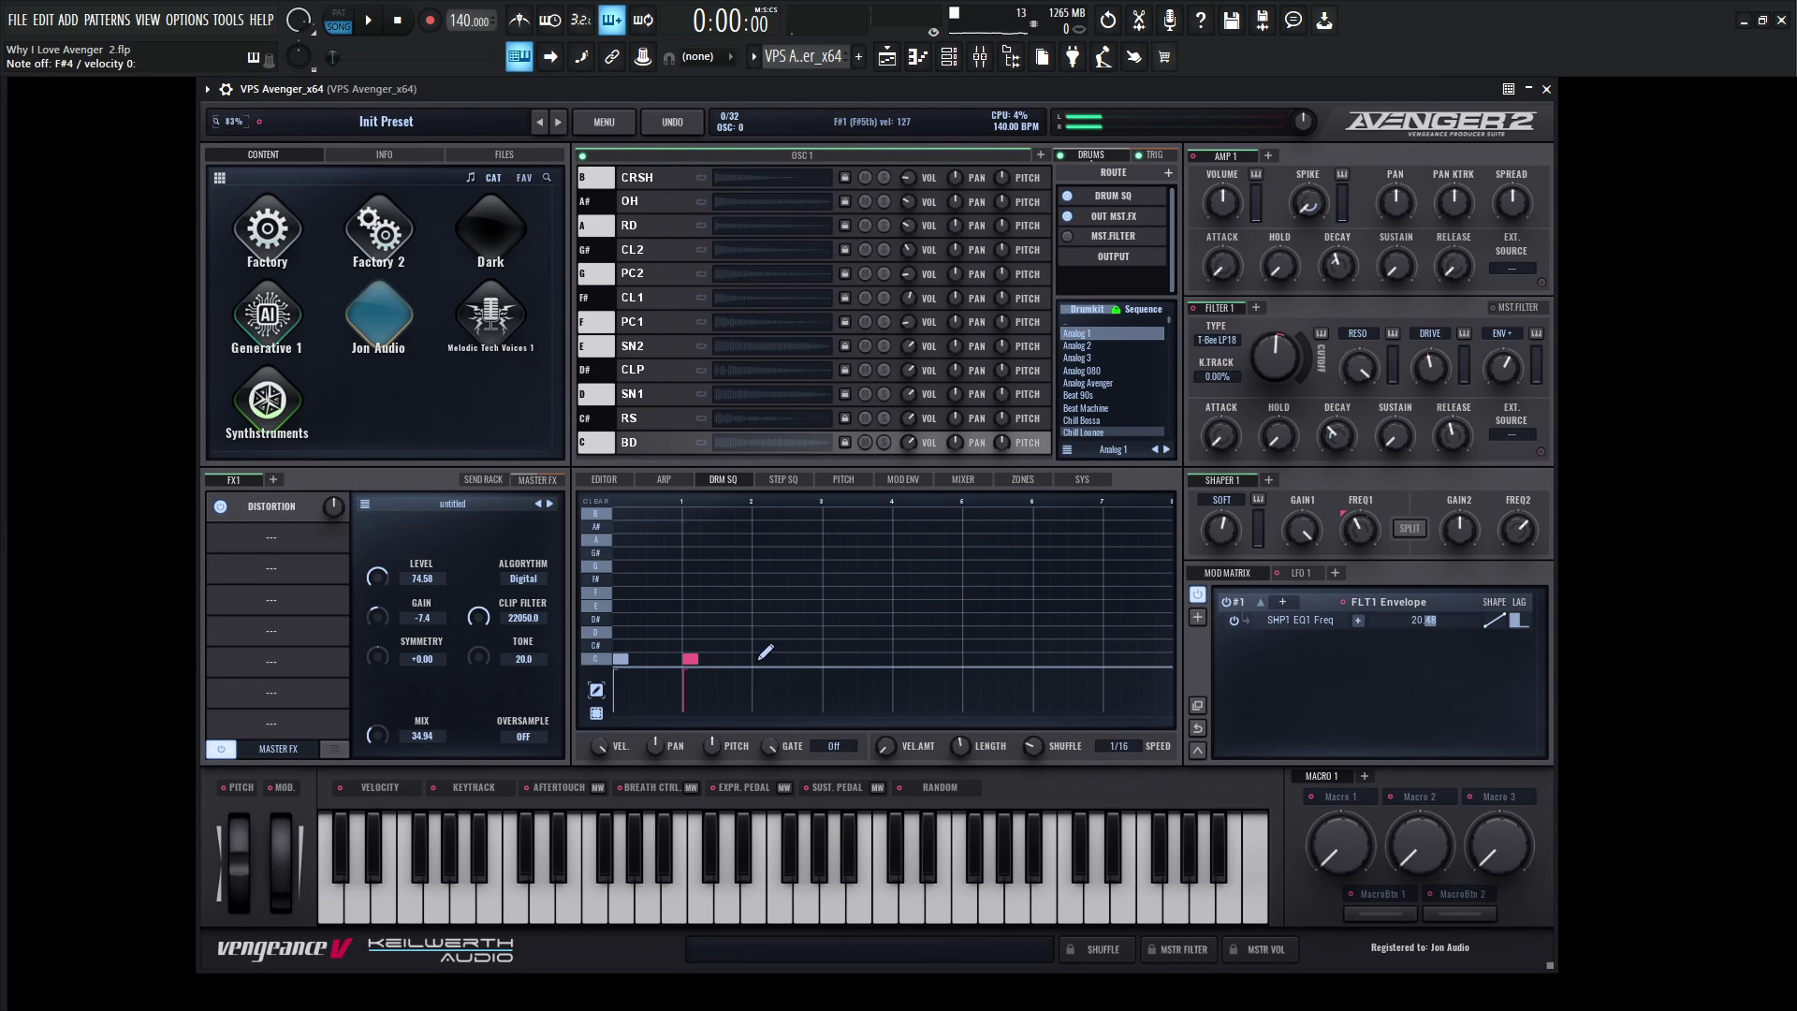
pyautogui.click(901, 659)
pyautogui.click(972, 659)
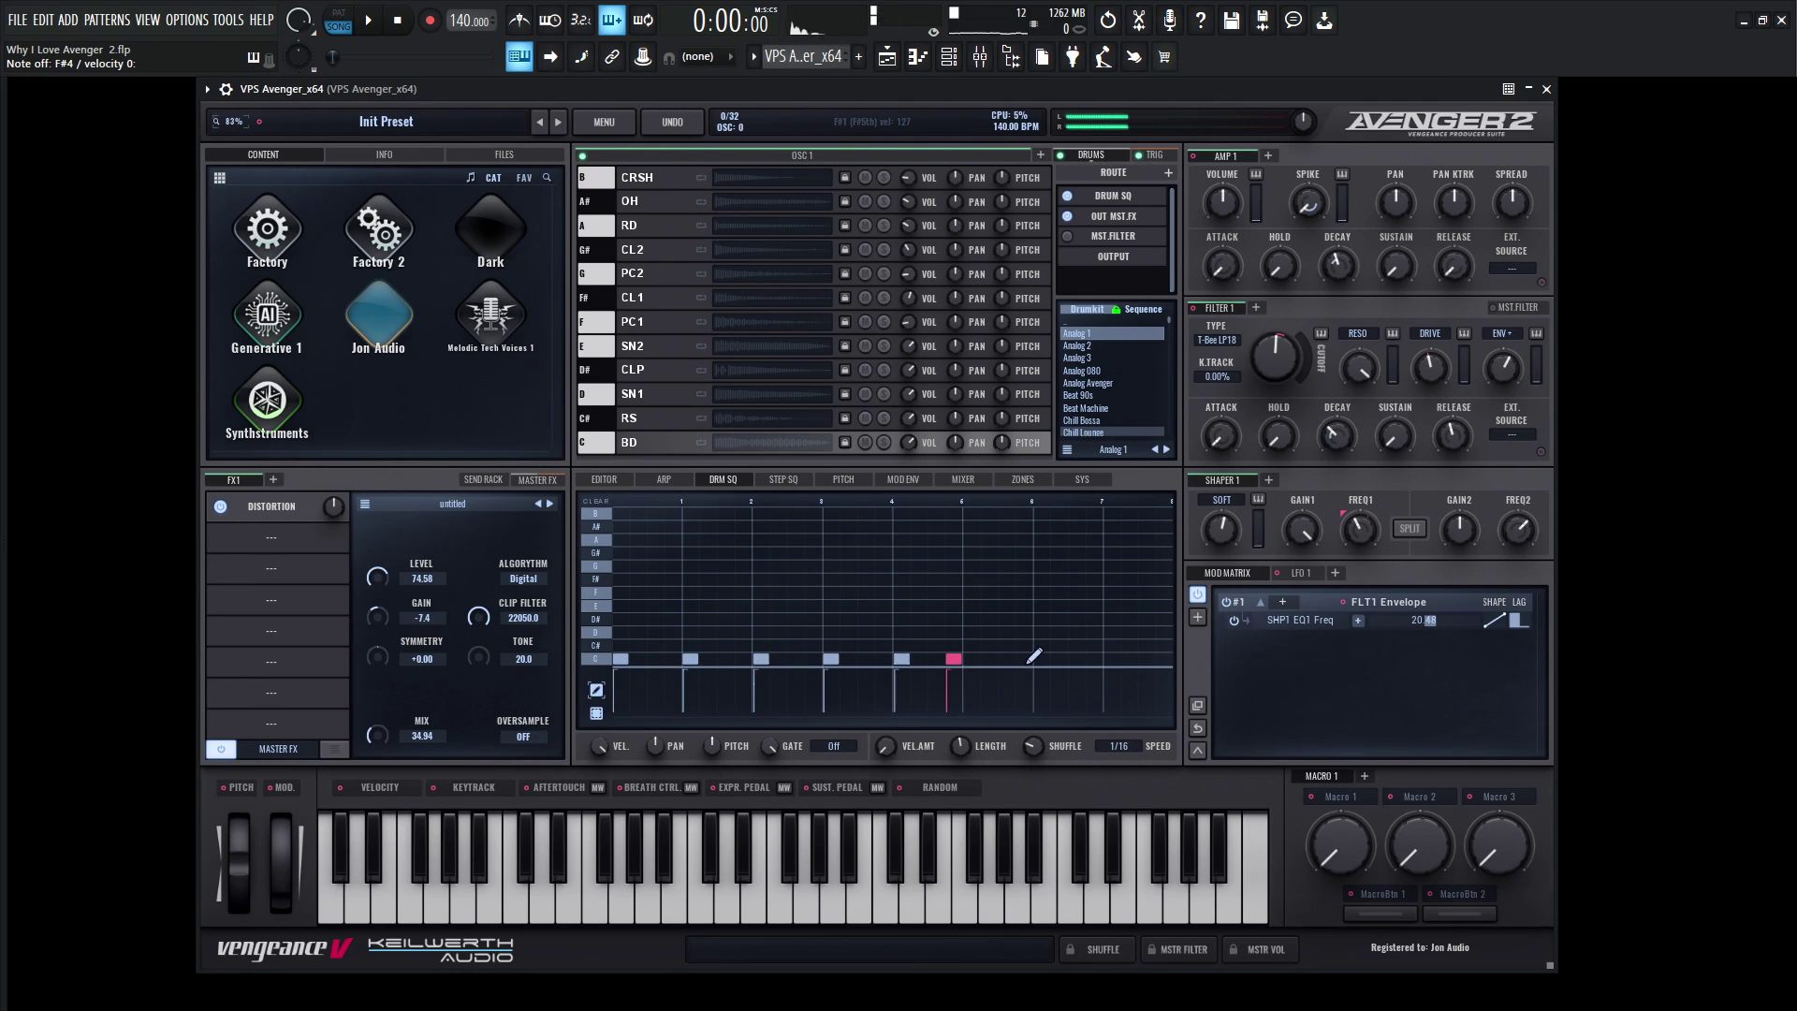
pyautogui.click(1041, 658)
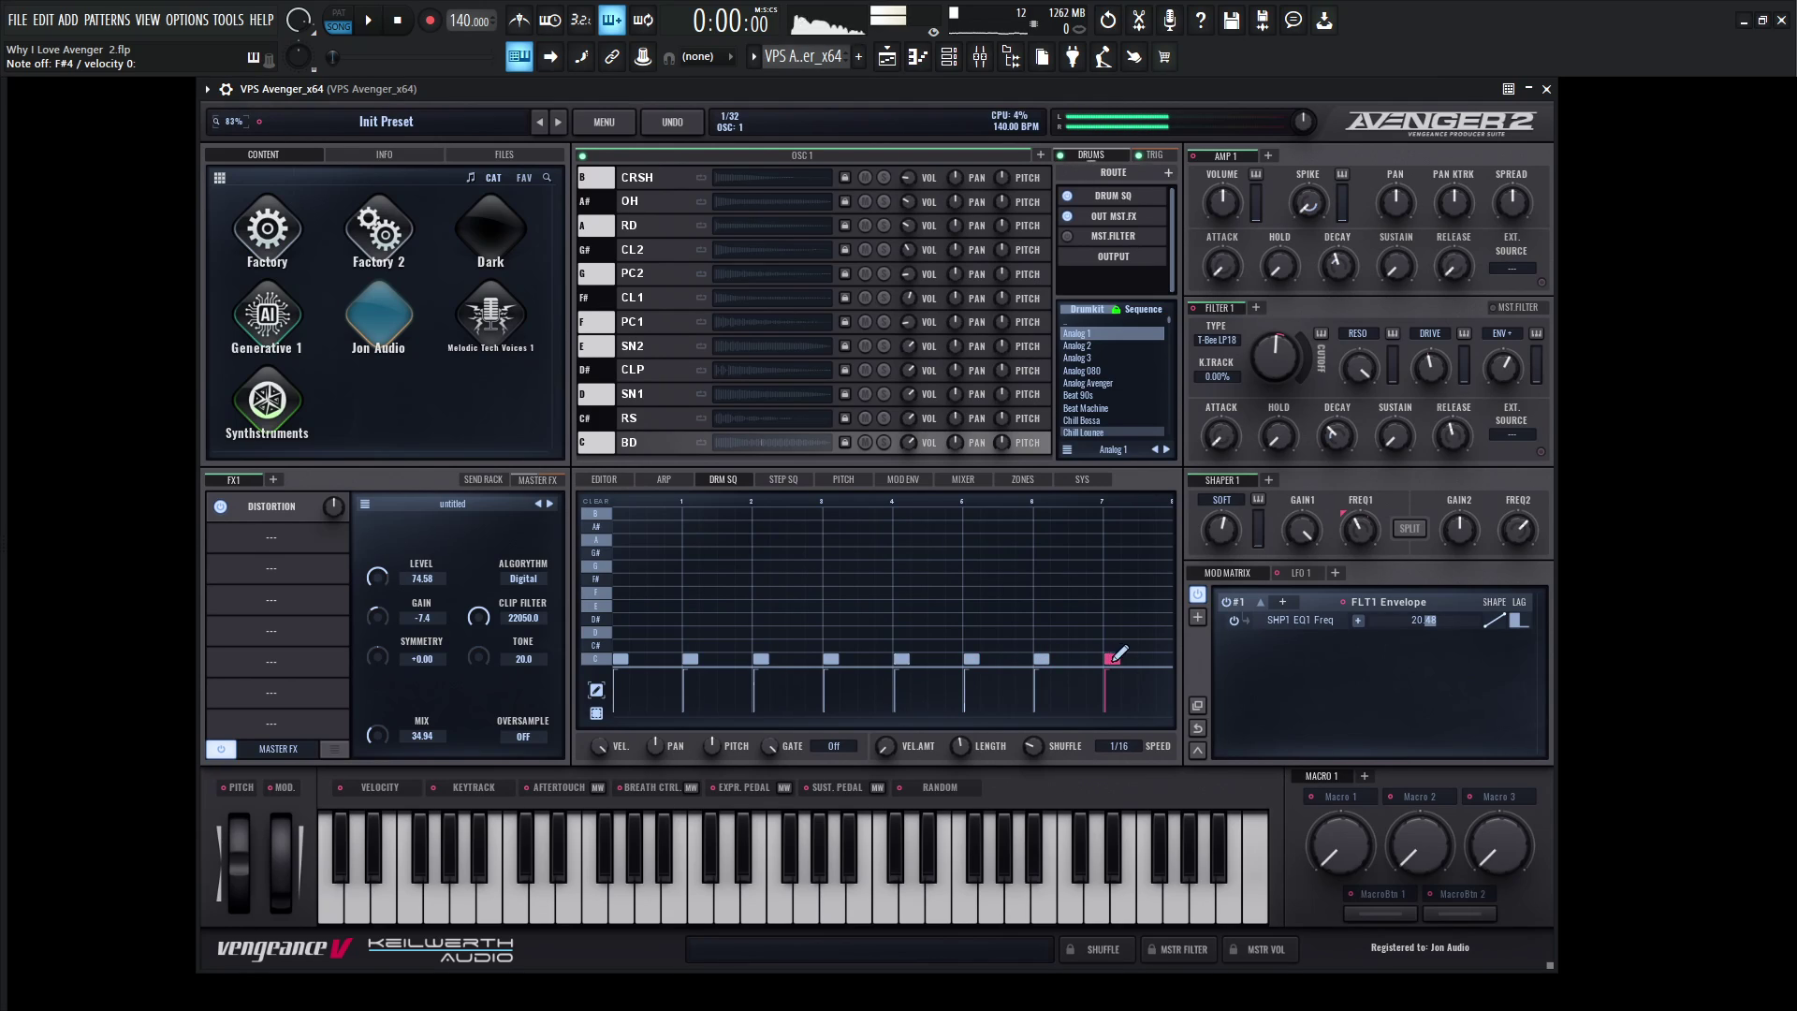
pyautogui.press('g')
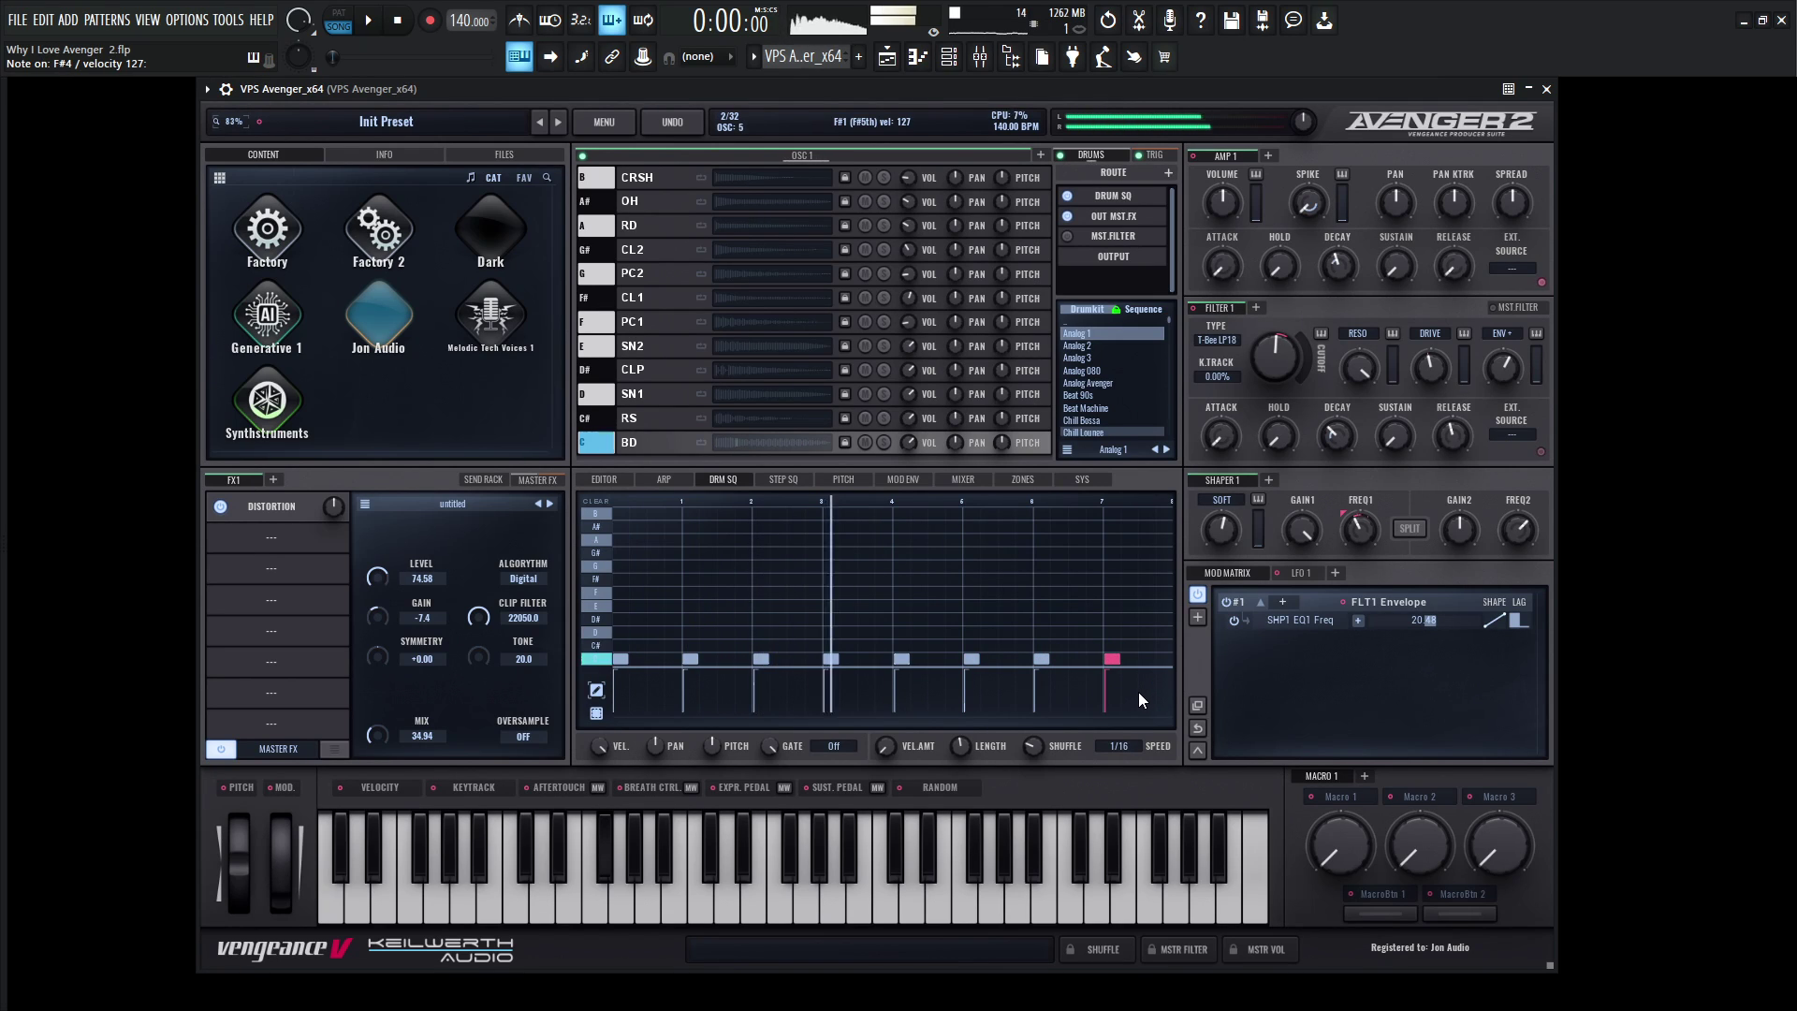
# - Fine-tune the overall drum volume against the oscillators in Avenger's mixer
pyautogui.press('F9')
pyautogui.press('F9')
pyautogui.click(964, 480)
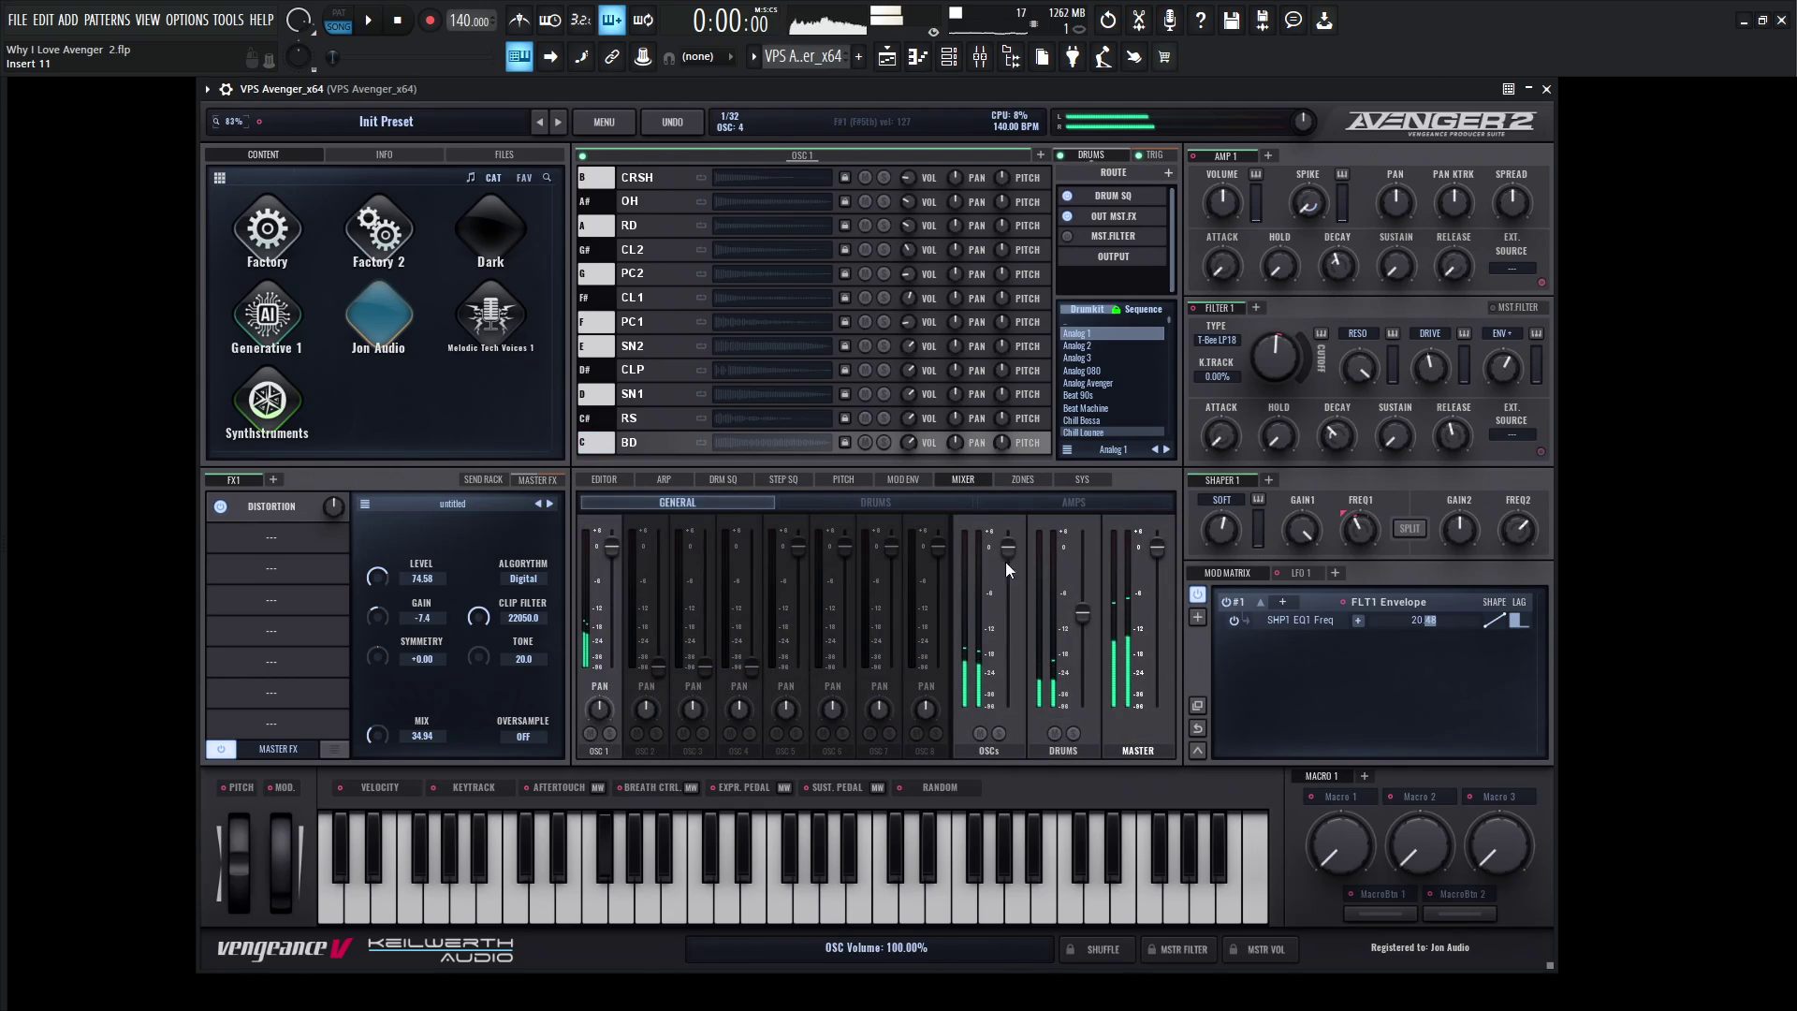
pyautogui.moveTo(1075, 626); pyautogui.dragTo(1086, 610)
pyautogui.press('F9')
pyautogui.click(1076, 614)
# - Add CL2 hits in the G# row of the drum sequence on the off-beat of all eight beats
pyautogui.click(723, 479)
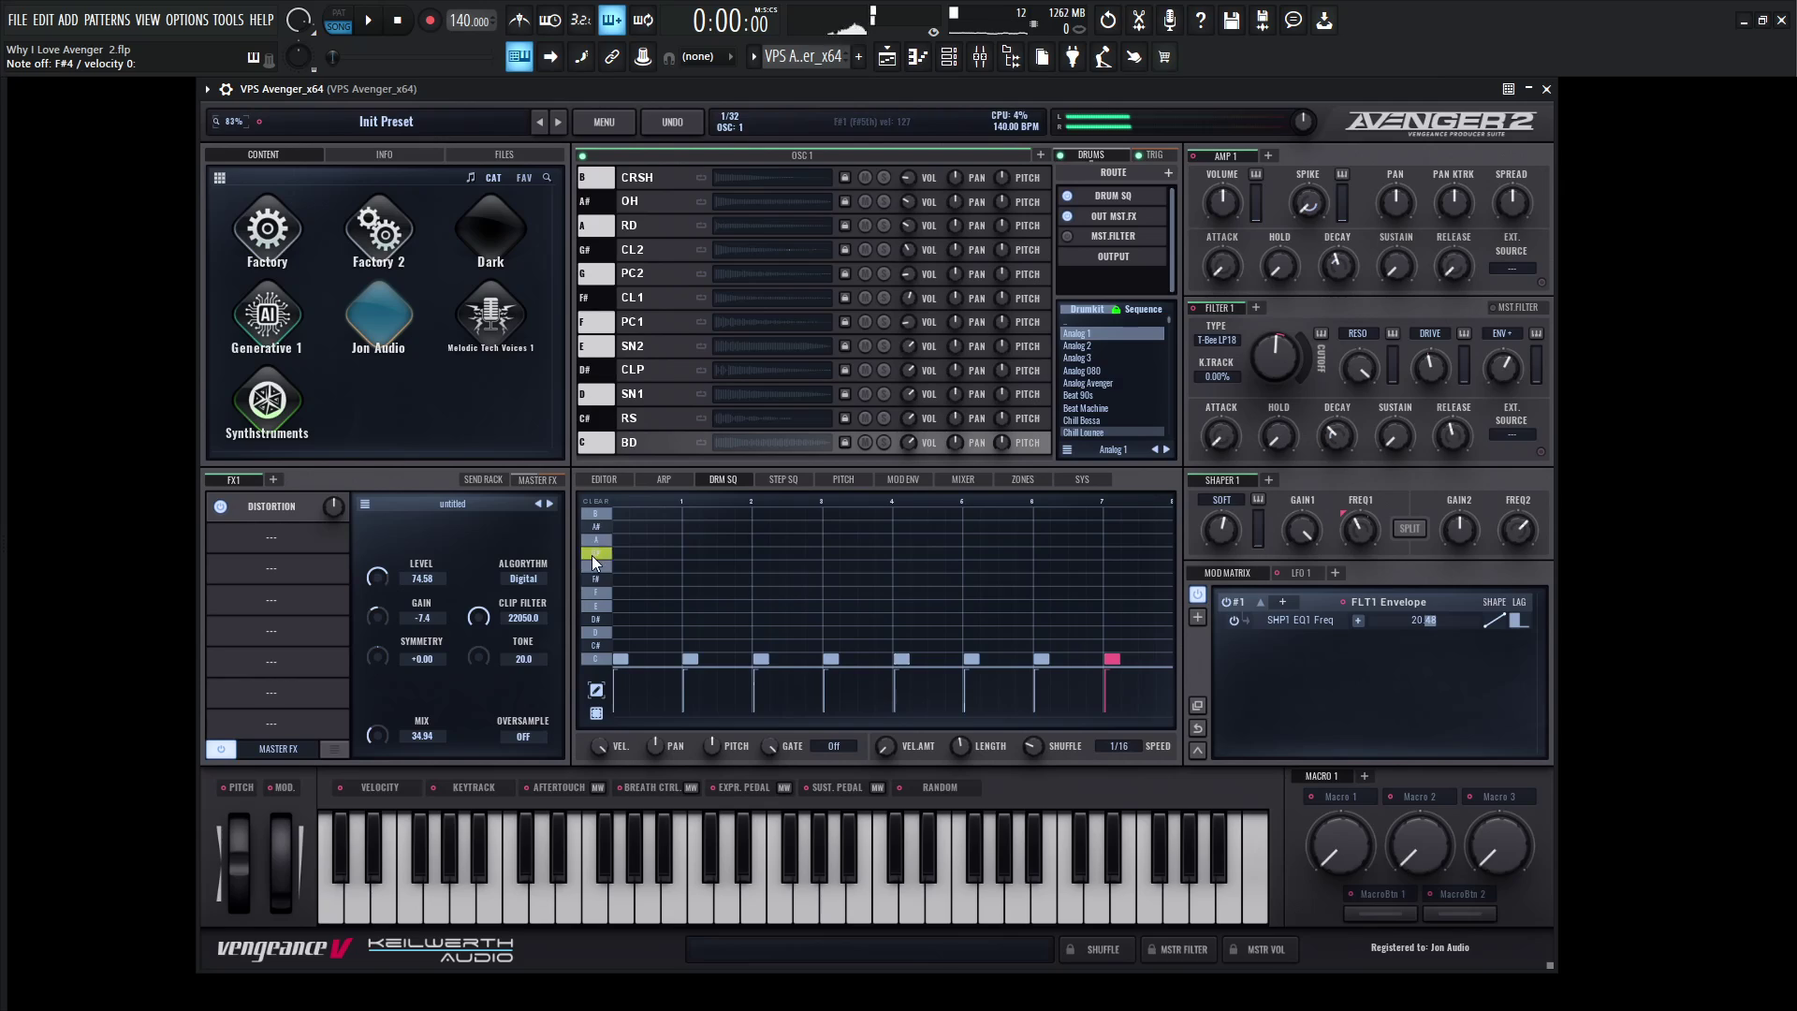
pyautogui.click(639, 553)
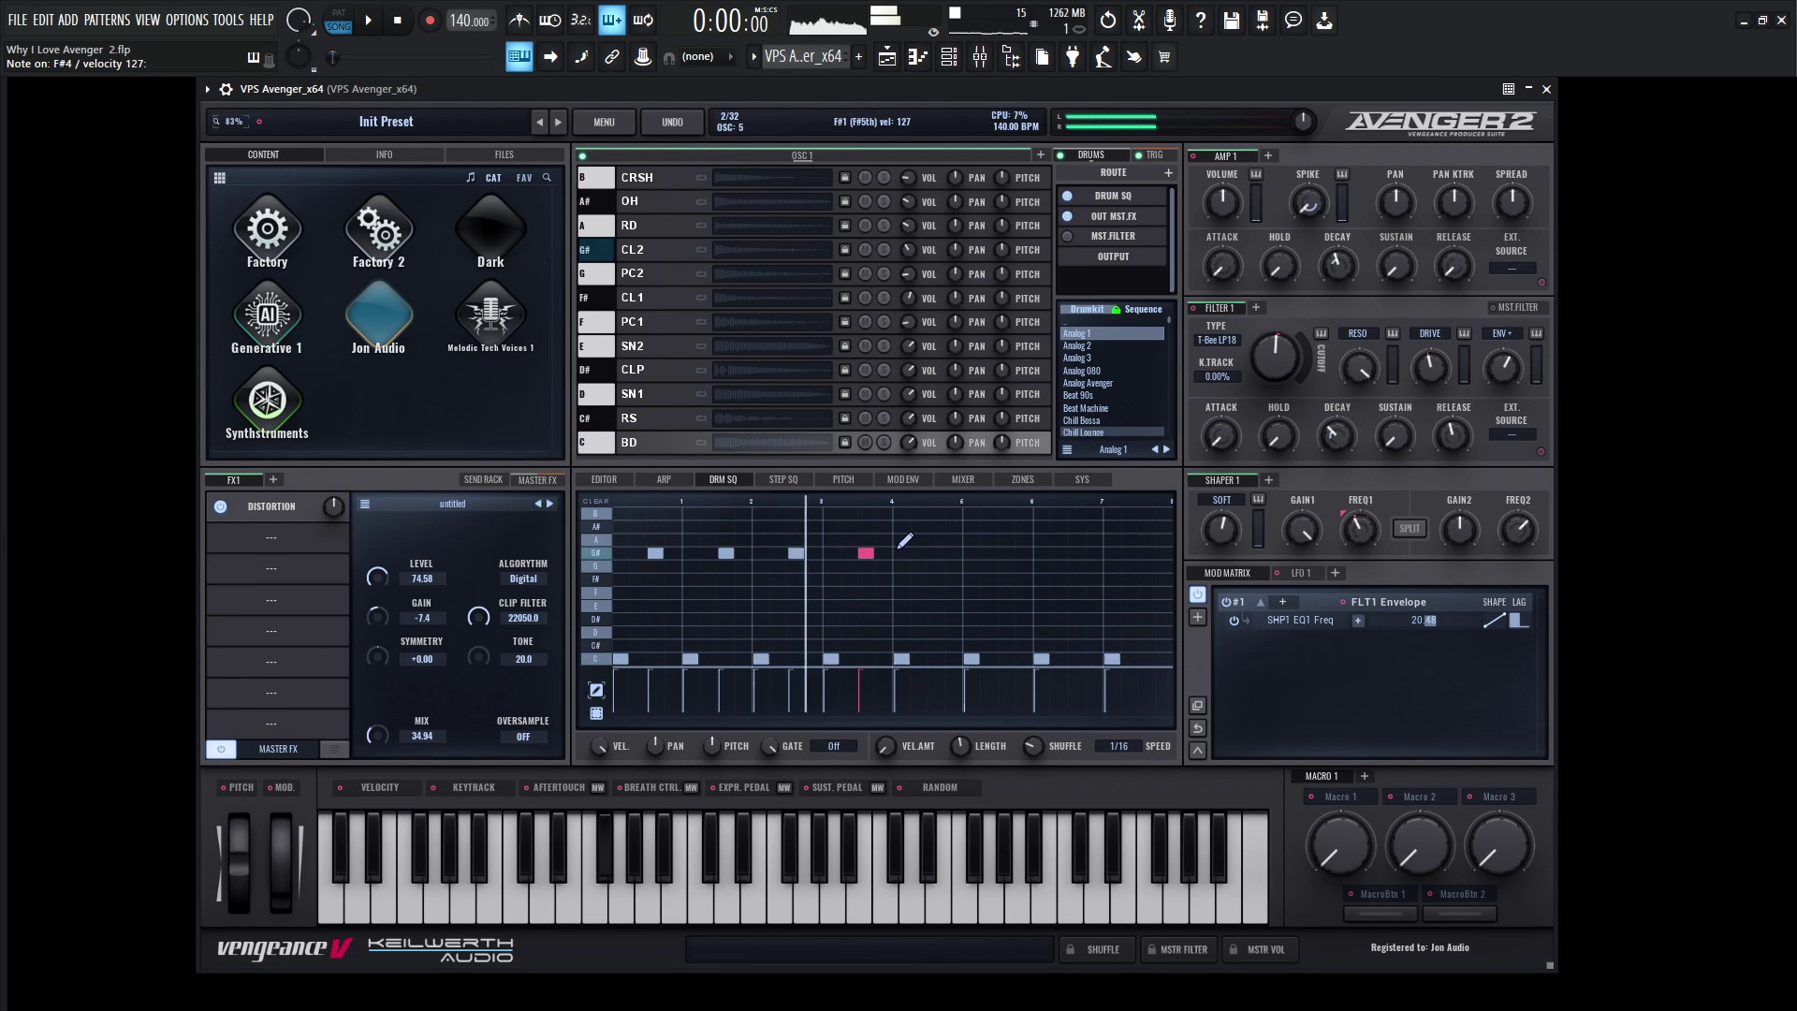
pyautogui.click(936, 552)
pyautogui.click(1006, 552)
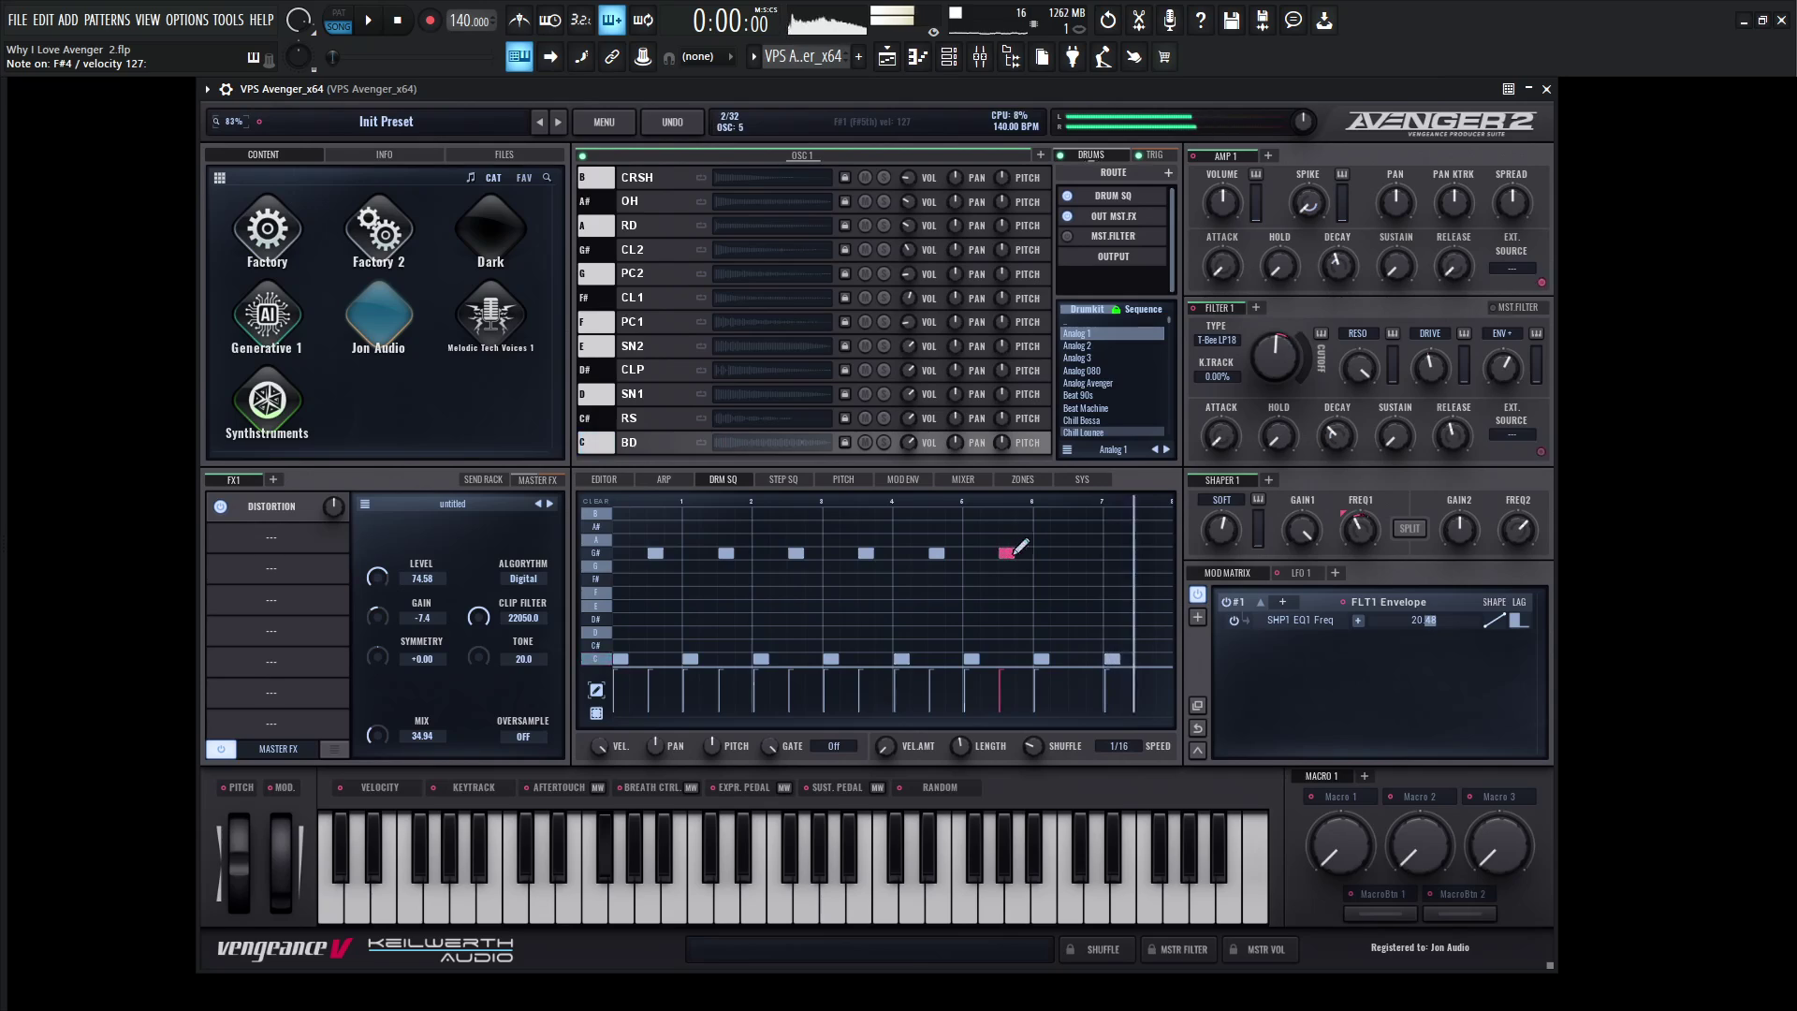
pyautogui.click(1077, 552)
pyautogui.click(1147, 552)
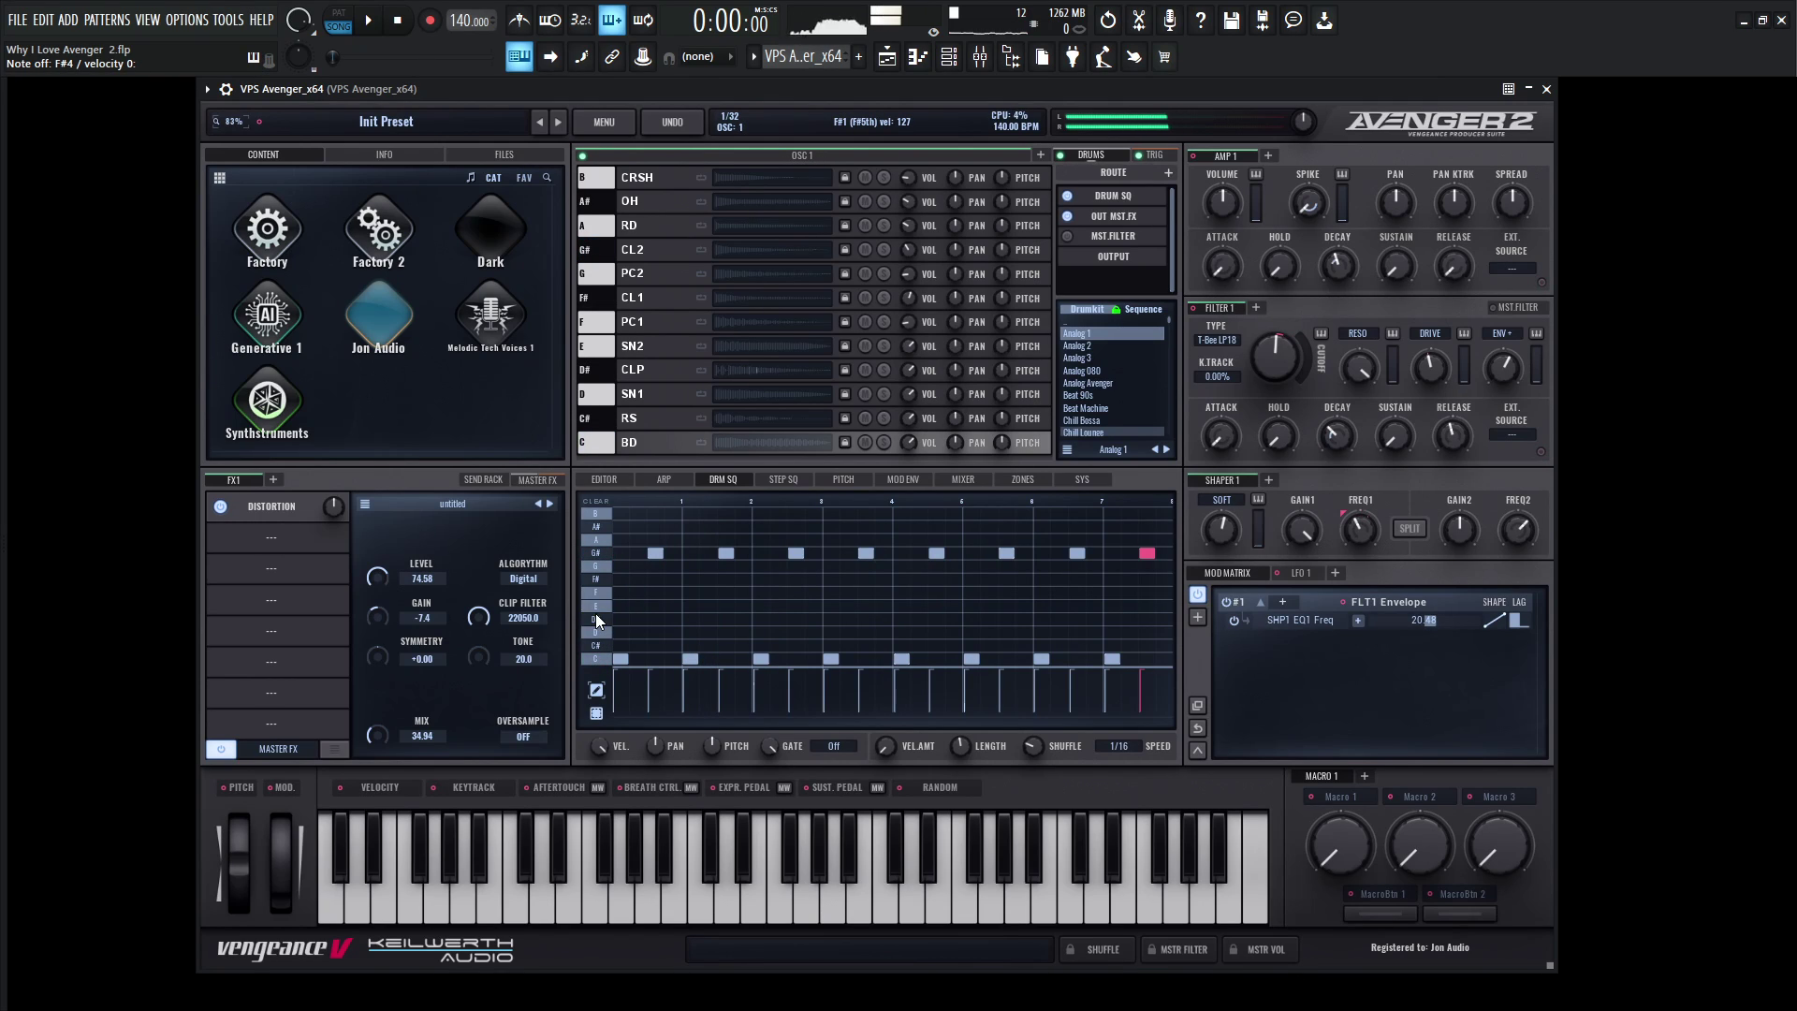
# - Add SN1 snare hits in the D row of the drum sequence on beats 2, 4, 6 and 8
pyautogui.click(841, 632)
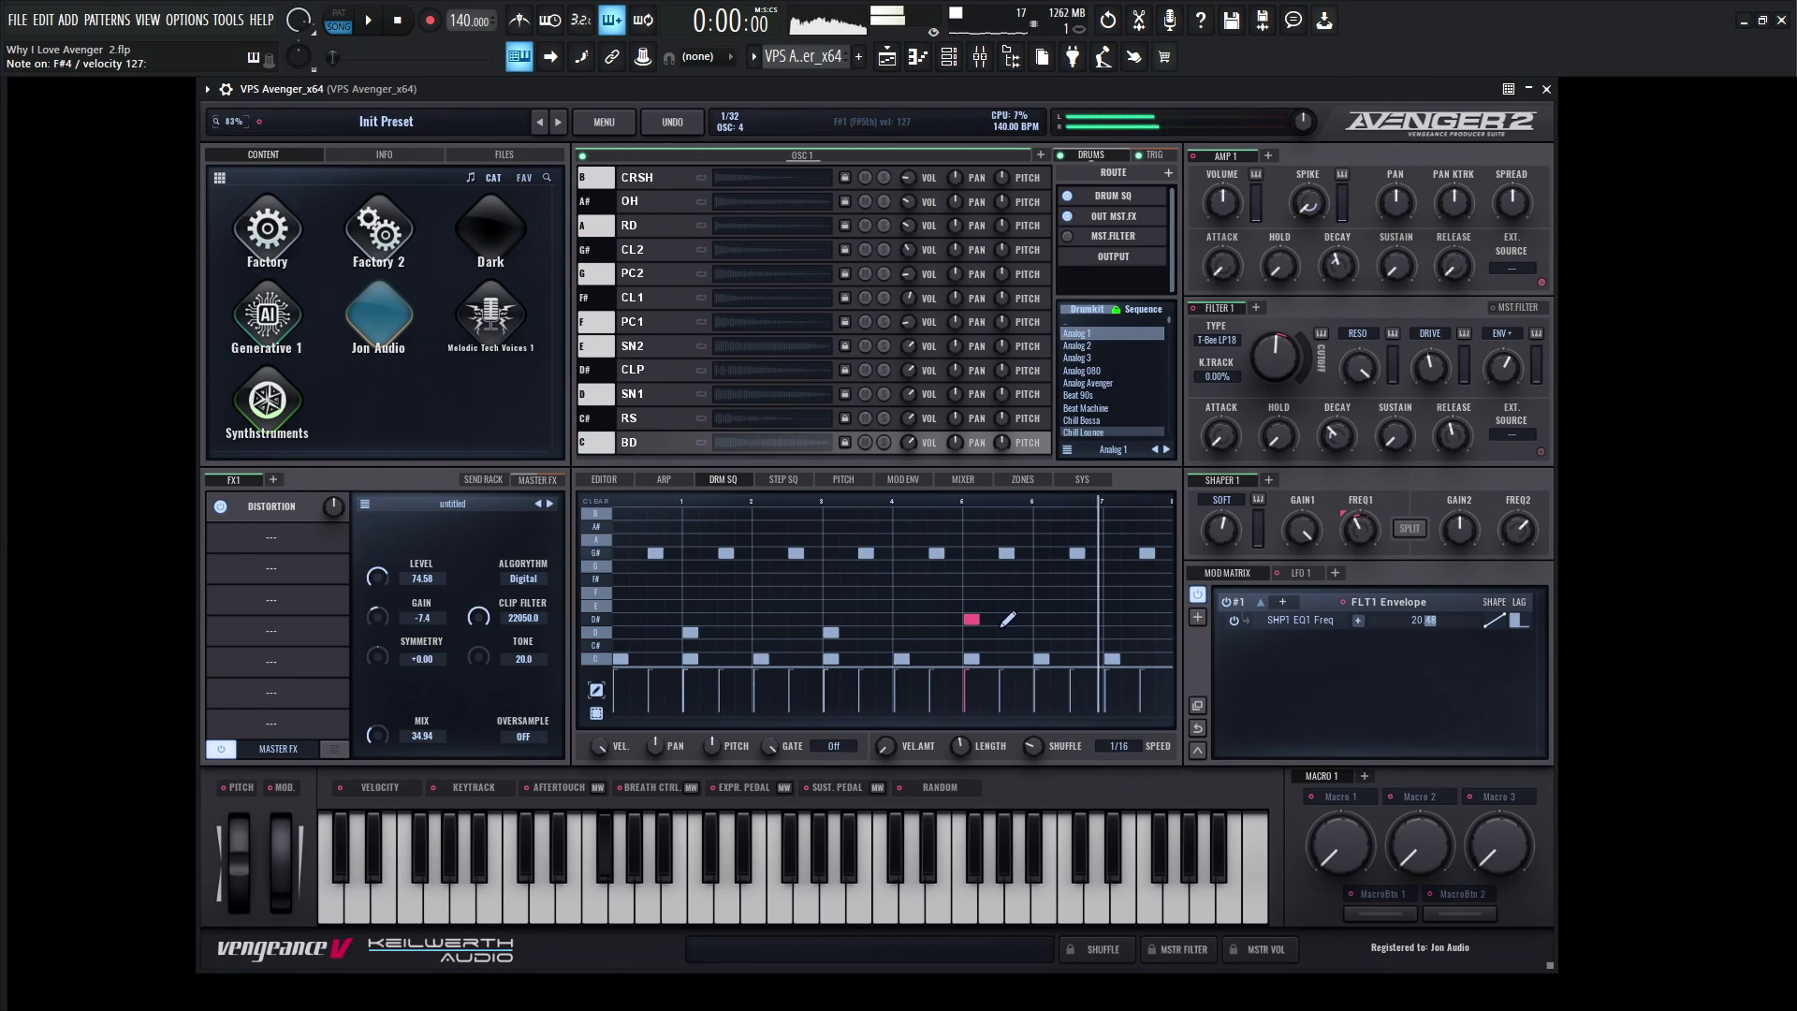
pyautogui.click(973, 631)
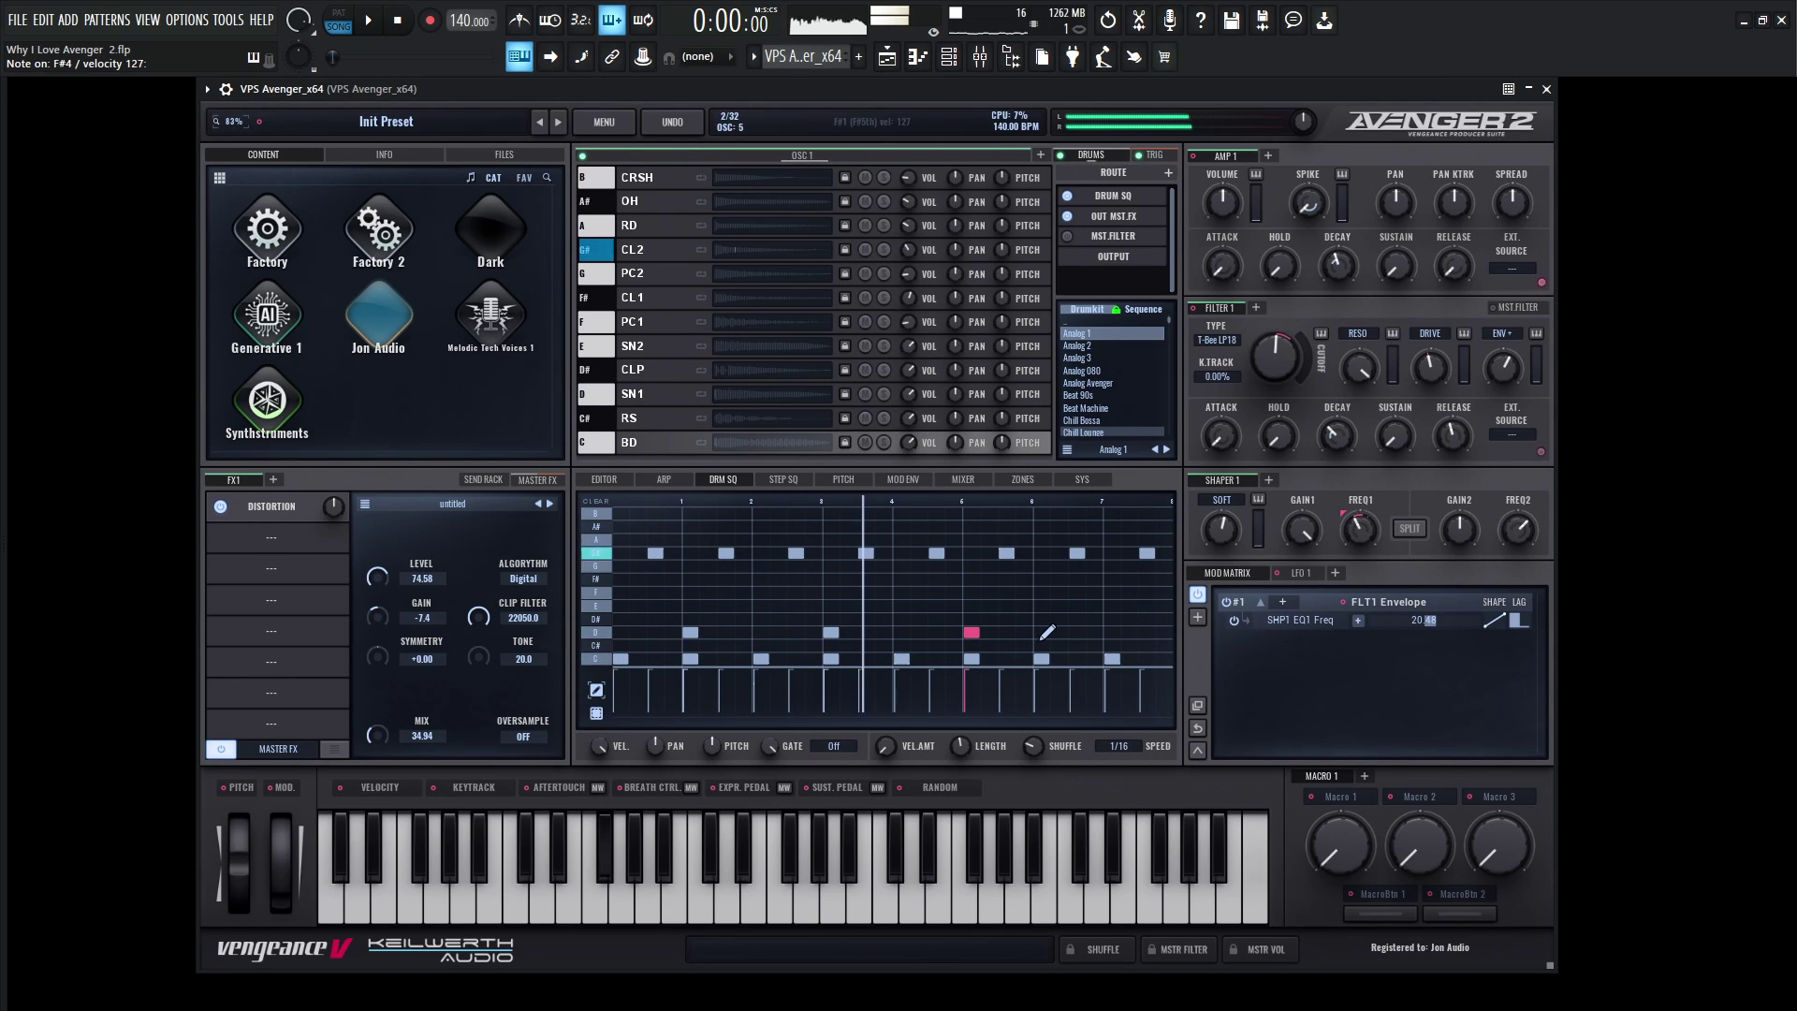
pyautogui.click(1111, 632)
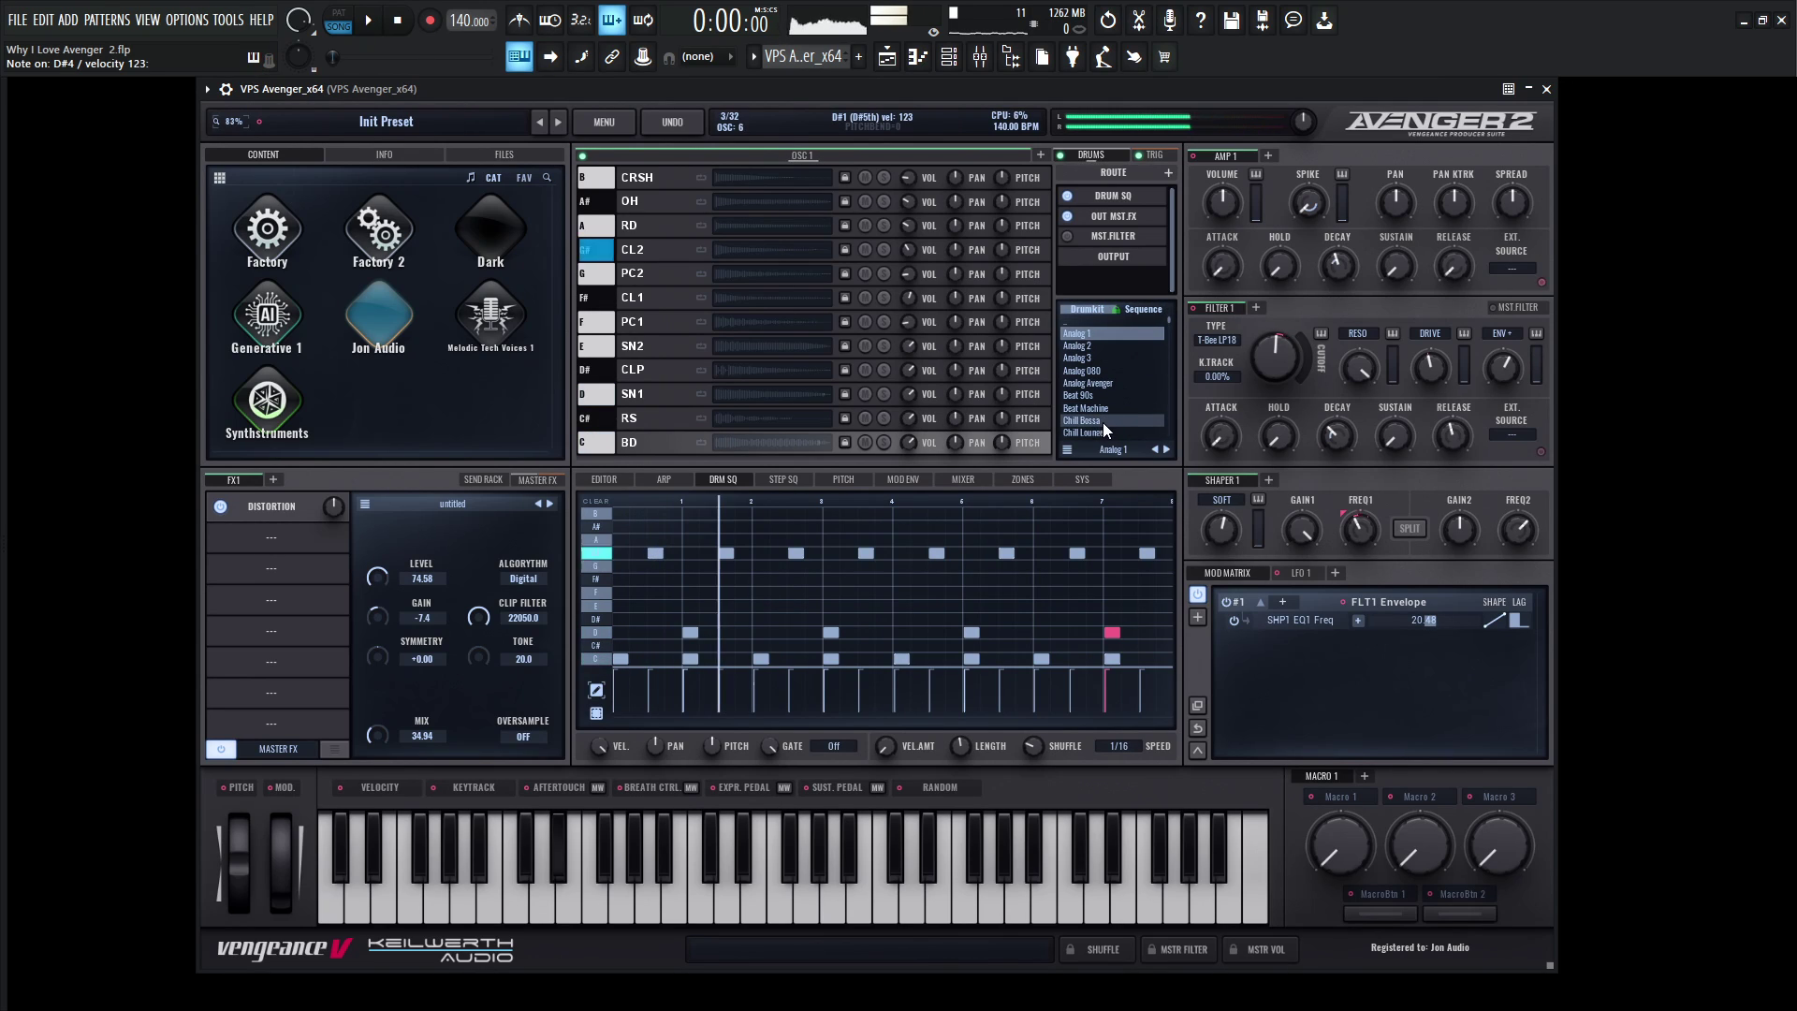
# - Audition the Chill Bossa and Chill Lounge drum kits, and load Disco House 4 for the drum sequence
pyautogui.click(1102, 423)
pyautogui.click(1097, 433)
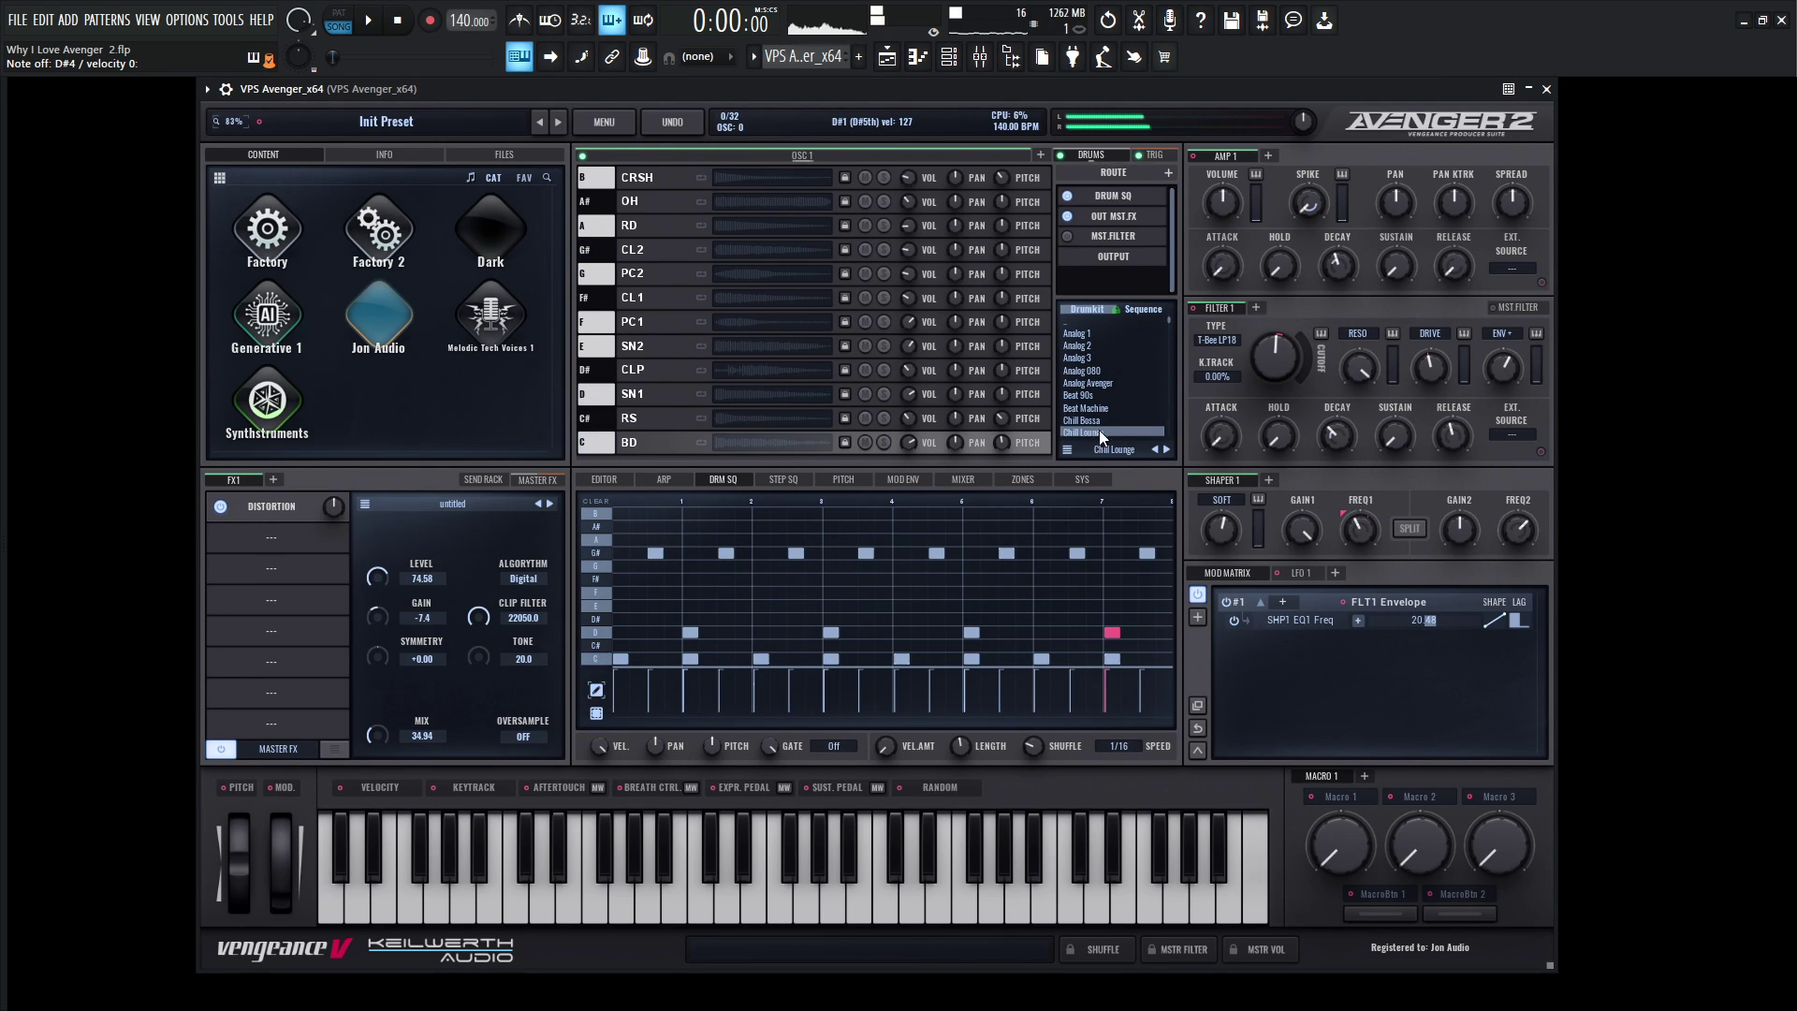
pyautogui.scroll(-5, 1115, 416)
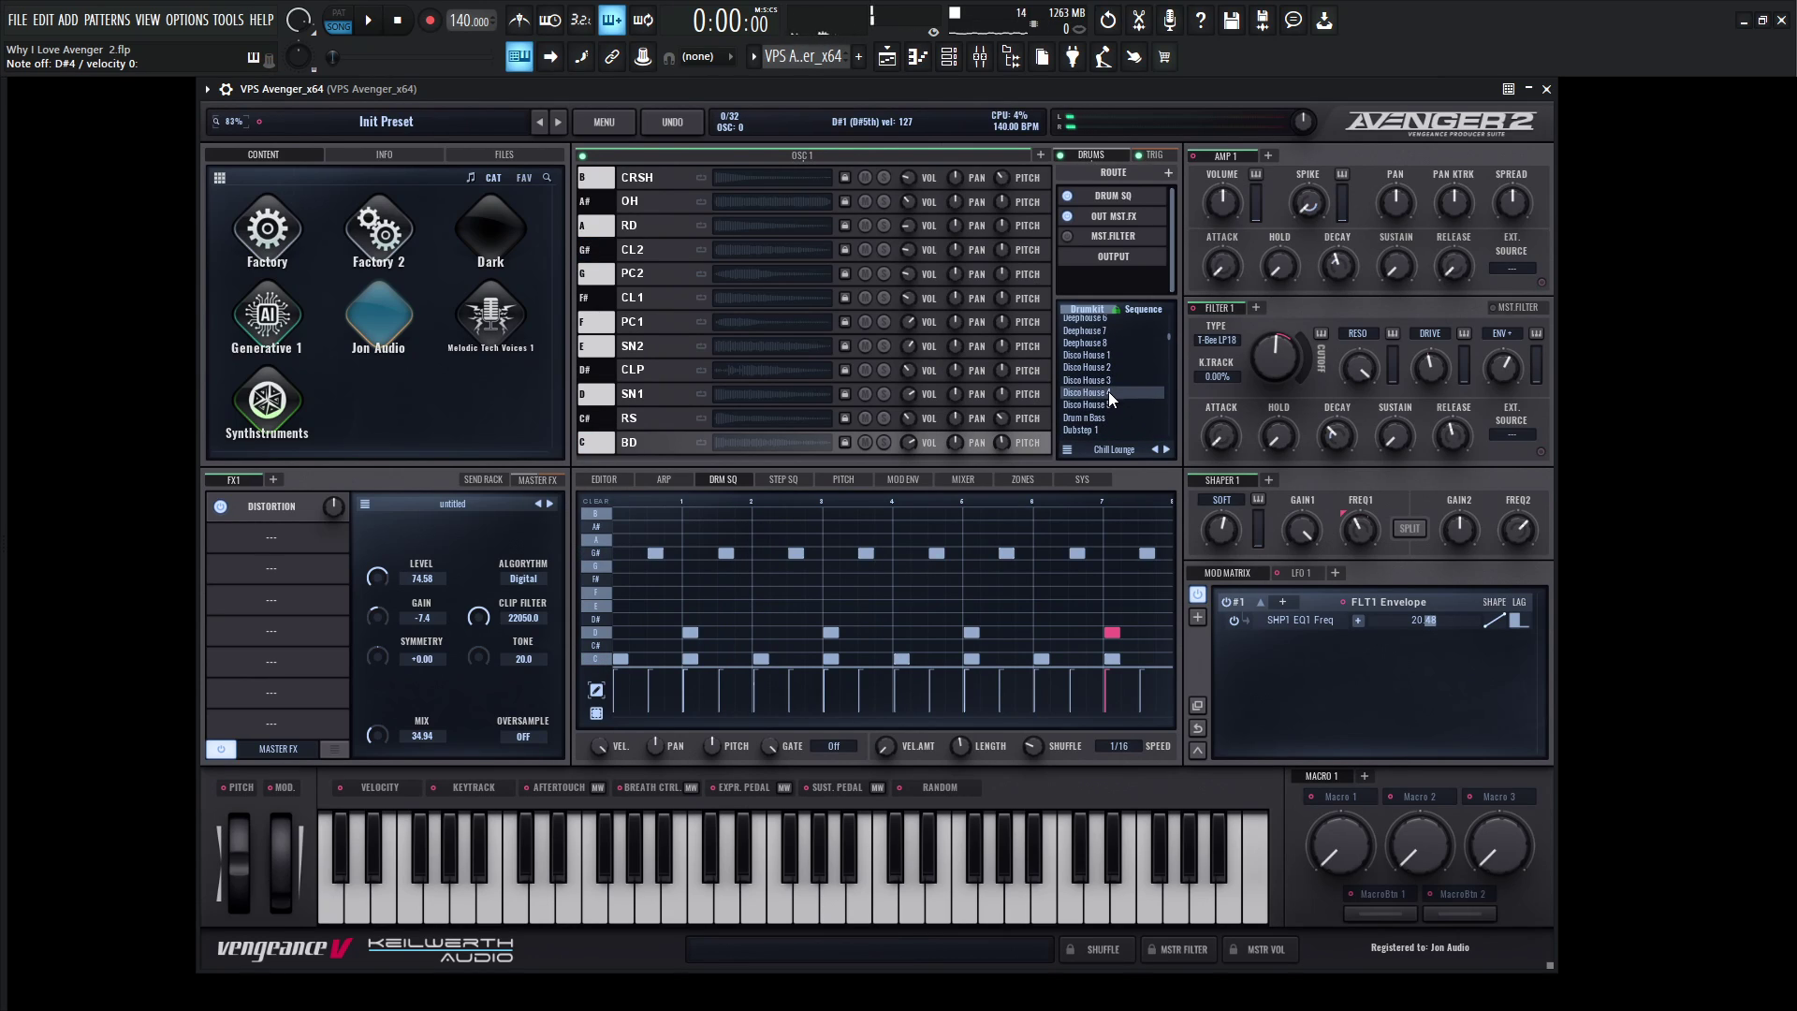
pyautogui.click(1108, 391)
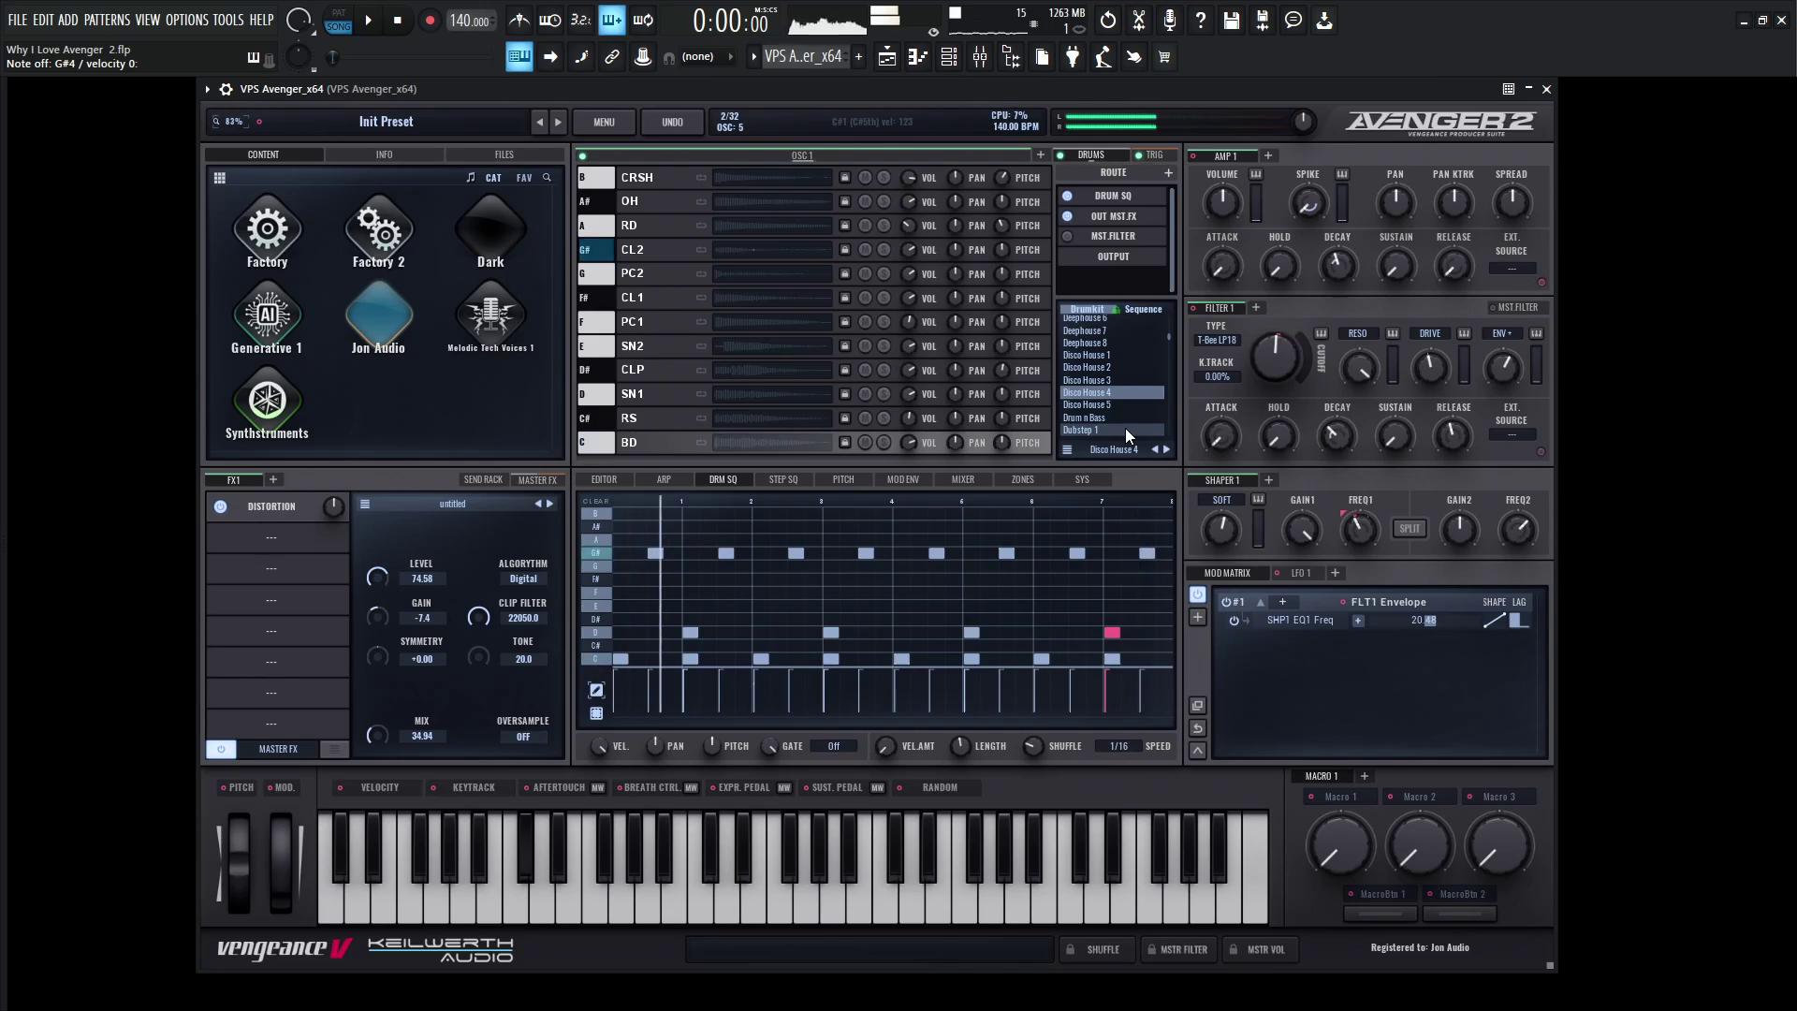
pyautogui.press('space')
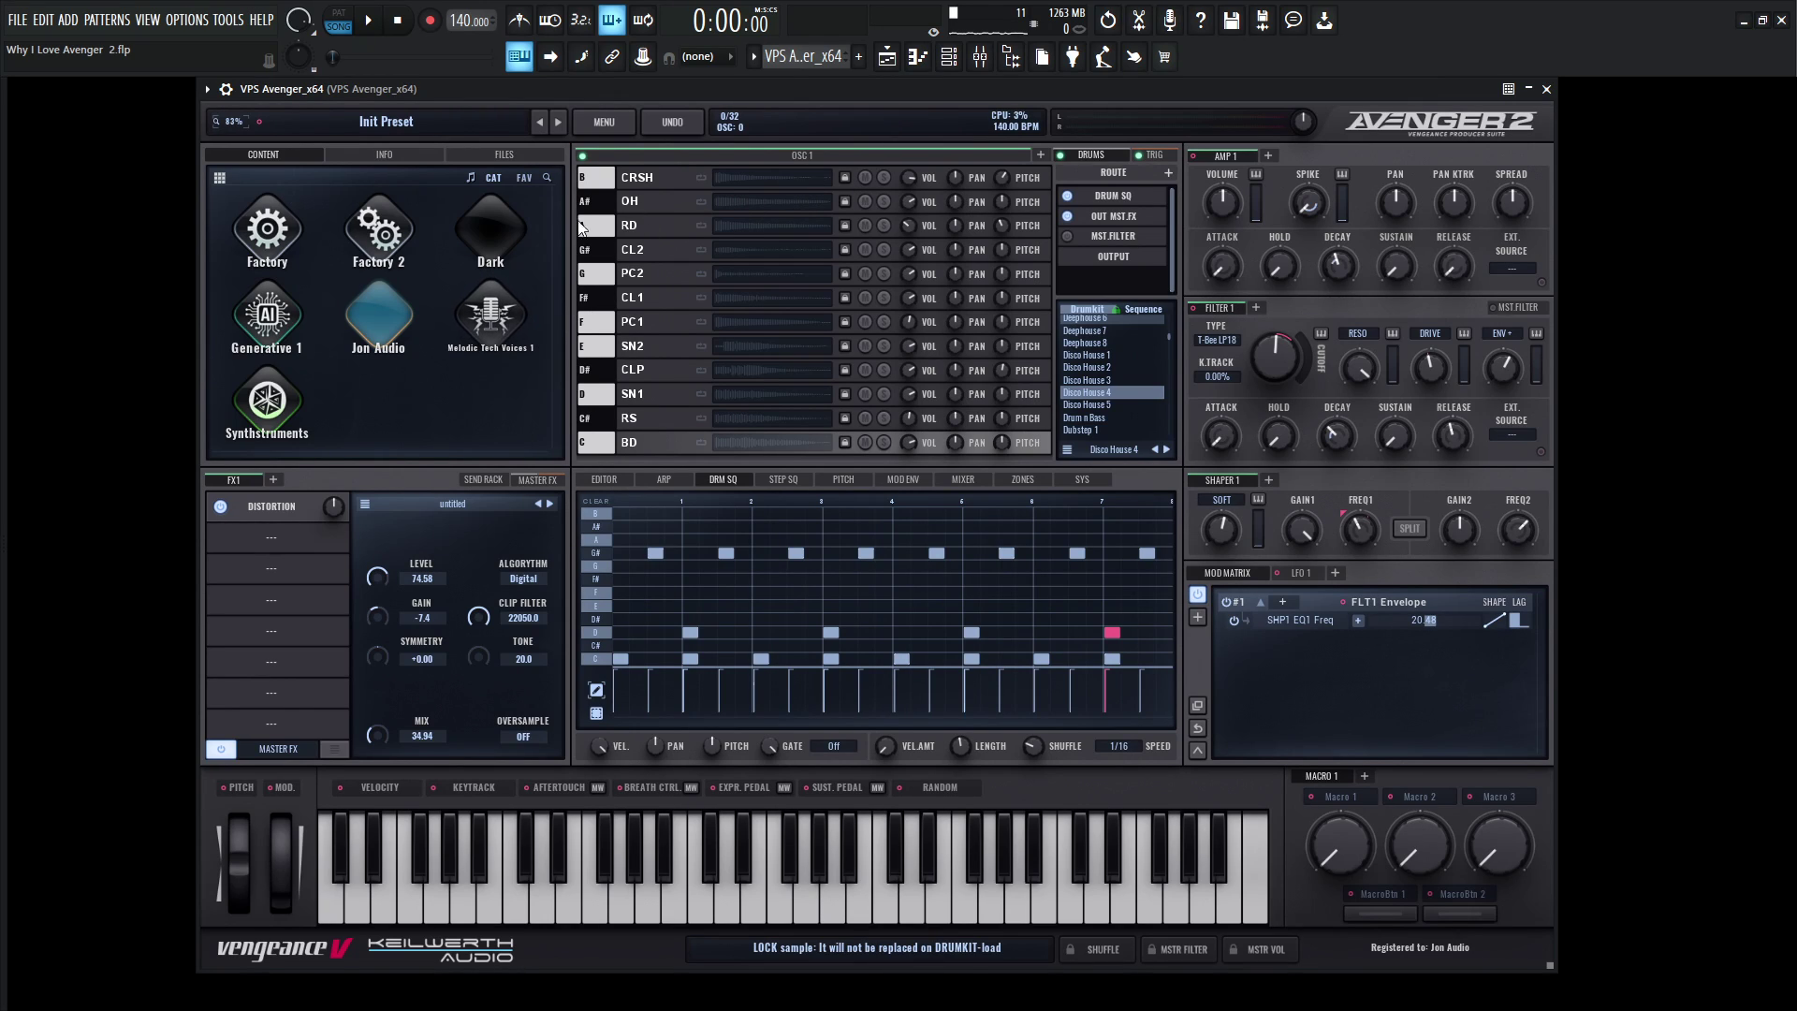
# - Load ARP Acid 2 from the Jon Audio bank and, with the project playing, sweep Filter 1's cutoff to about 306 Hz
pyautogui.click(379, 315)
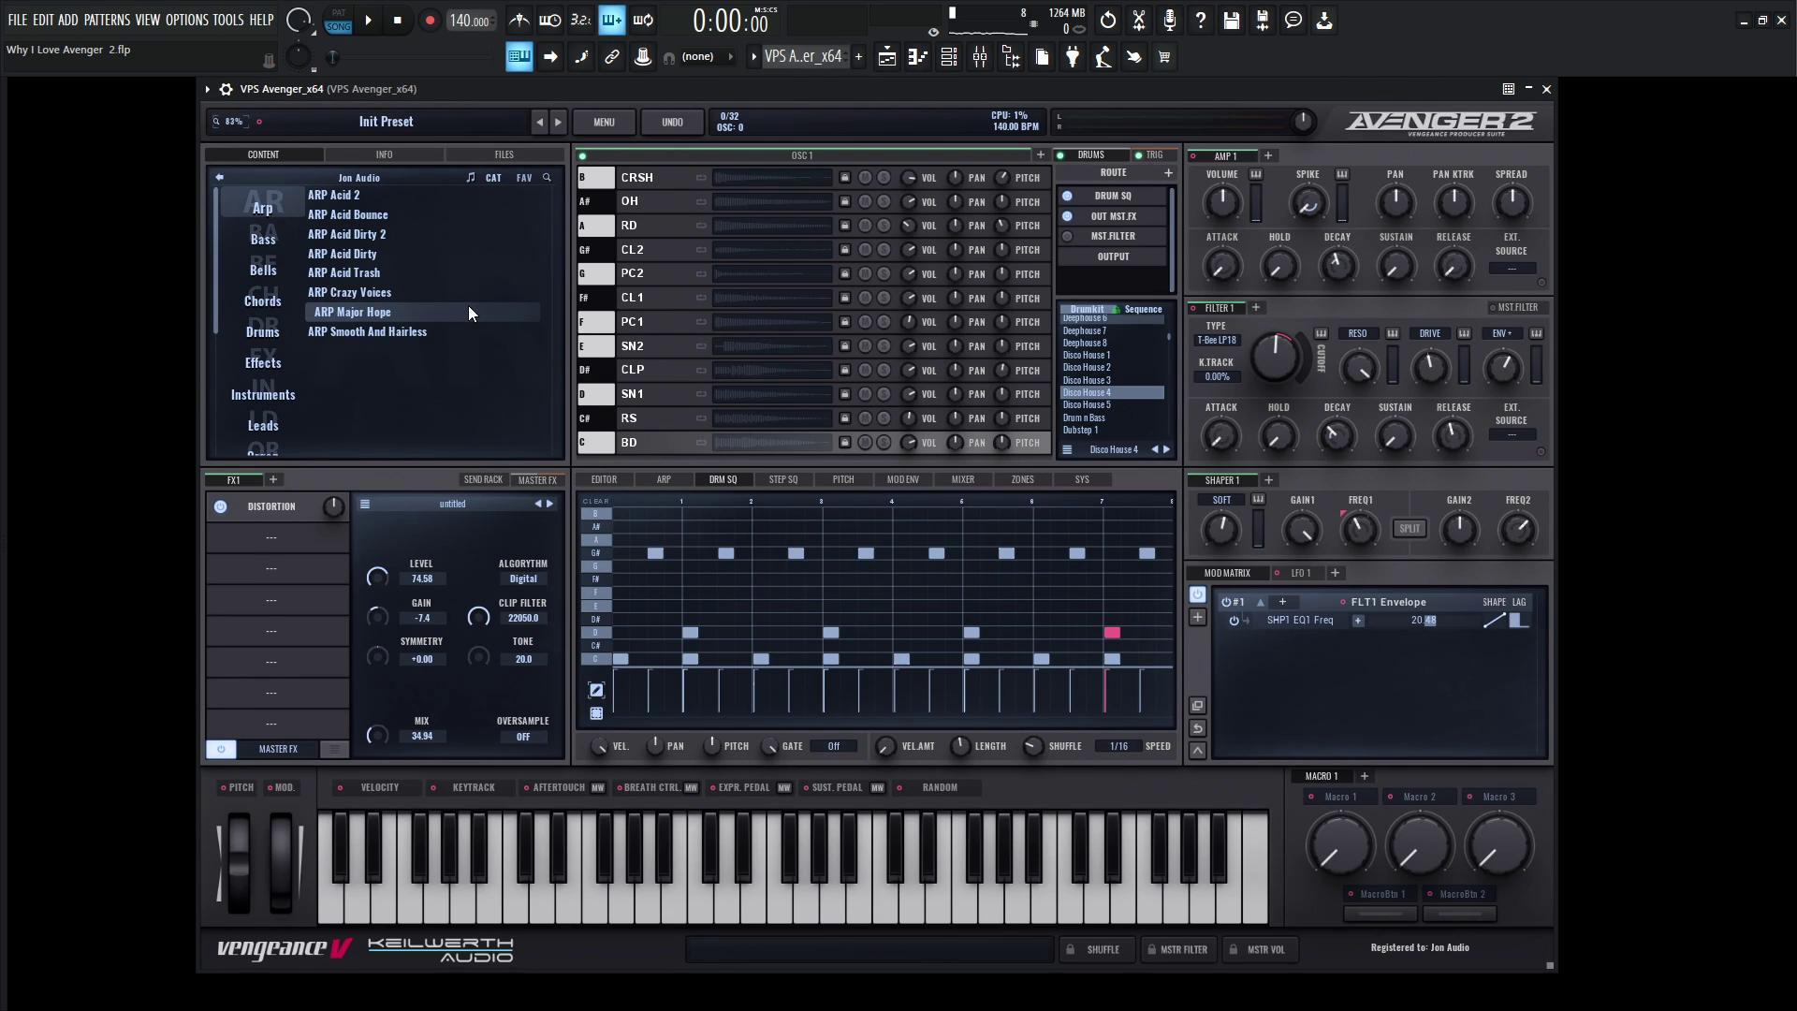
pyautogui.click(384, 197)
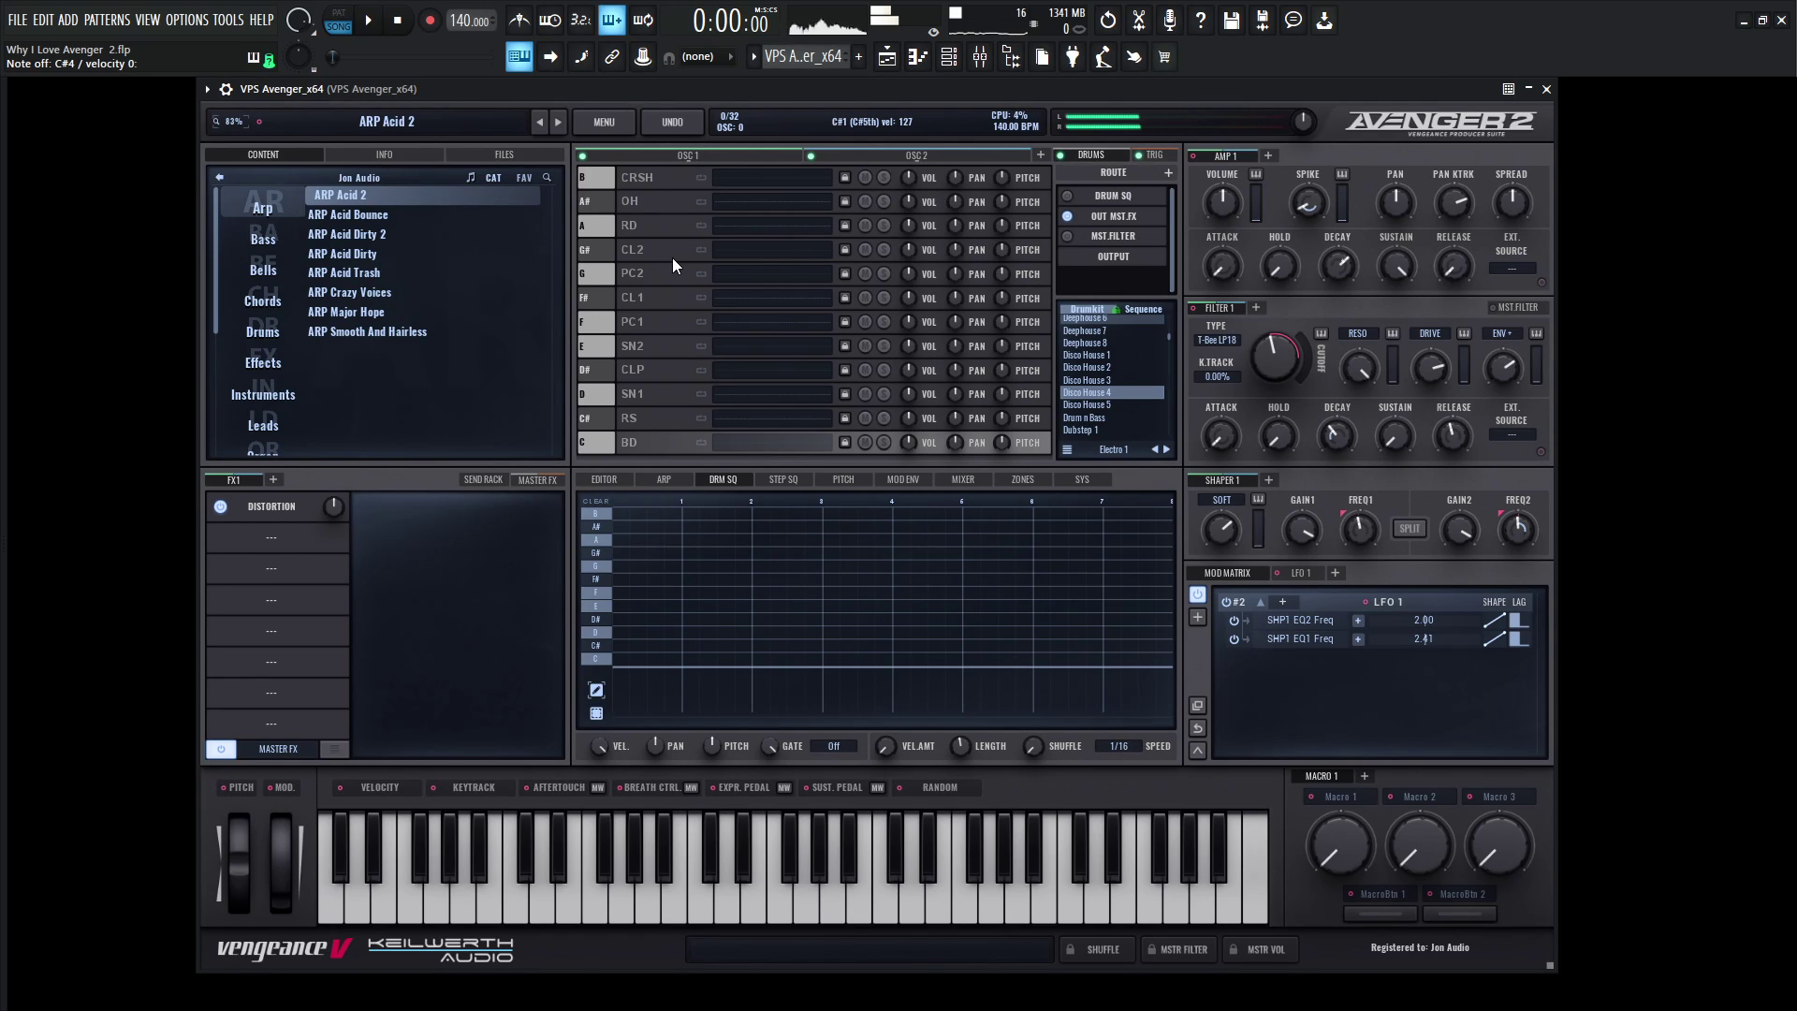
pyautogui.press('space')
pyautogui.moveTo(1277, 356)
pyautogui.mouseDown()
pyautogui.moveTo(1276, 401)
pyautogui.moveTo(1275, 374)
pyautogui.mouseUp()
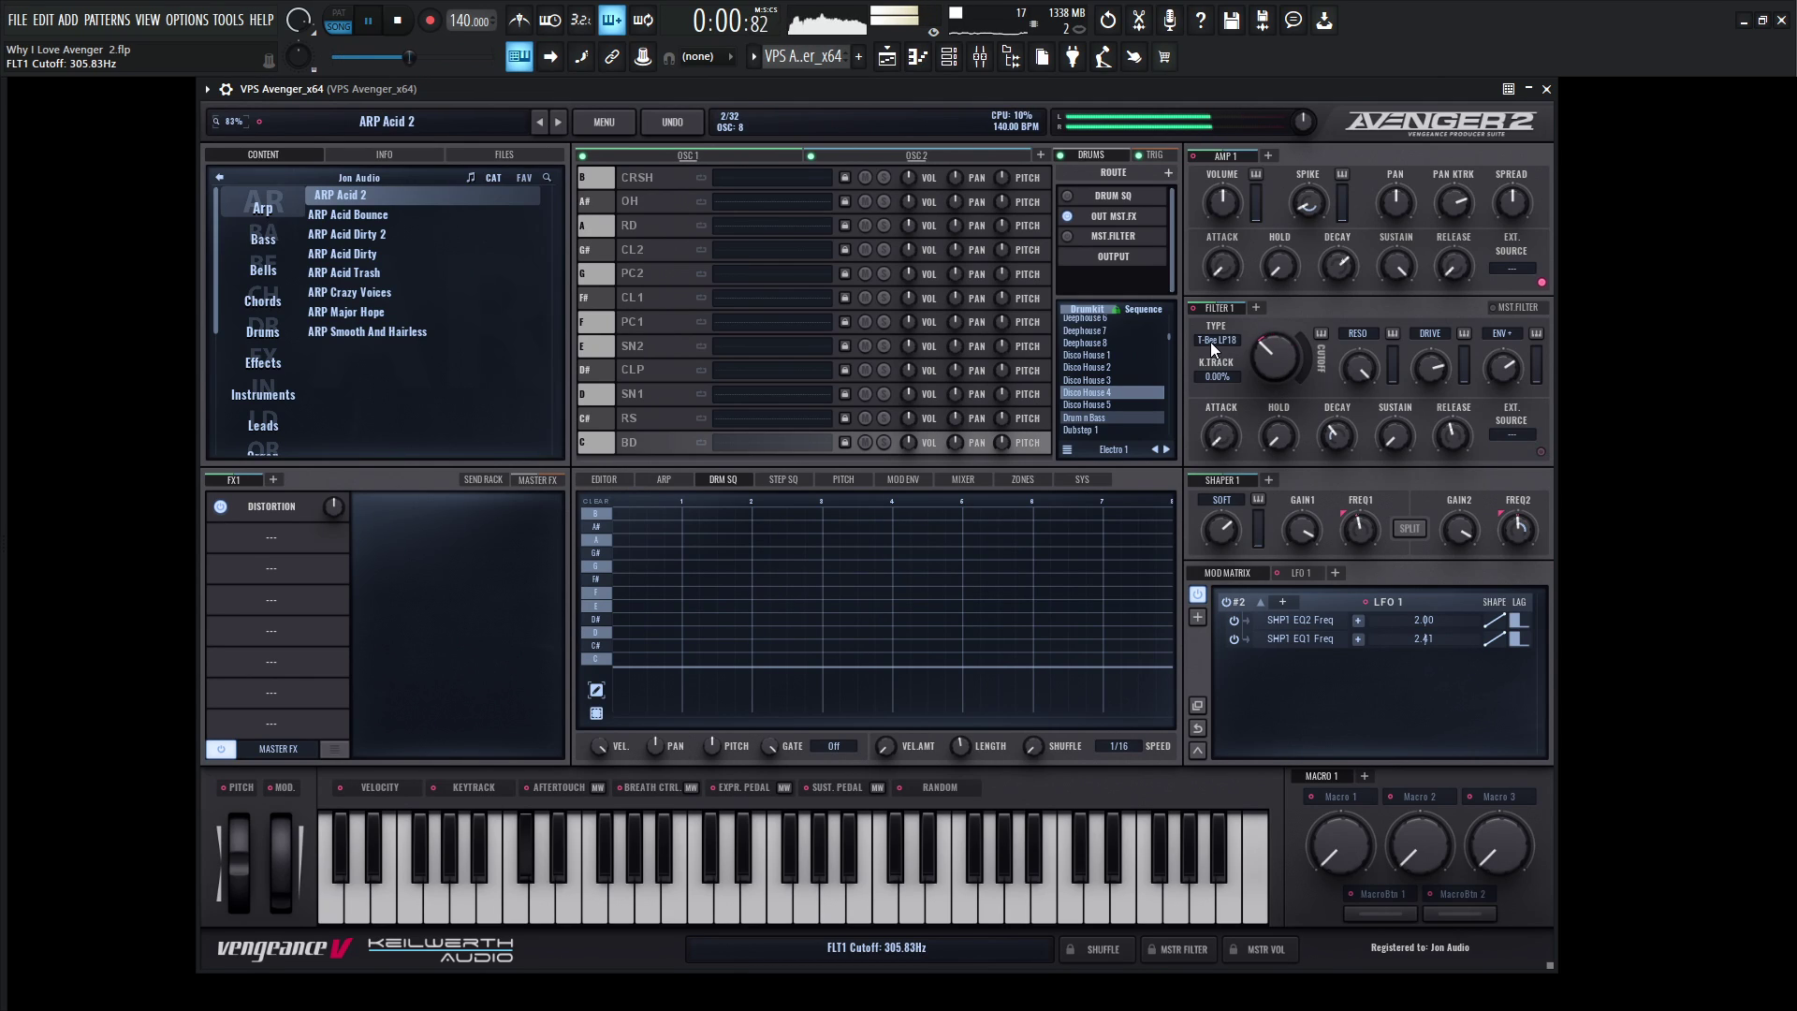
pyautogui.press('space')
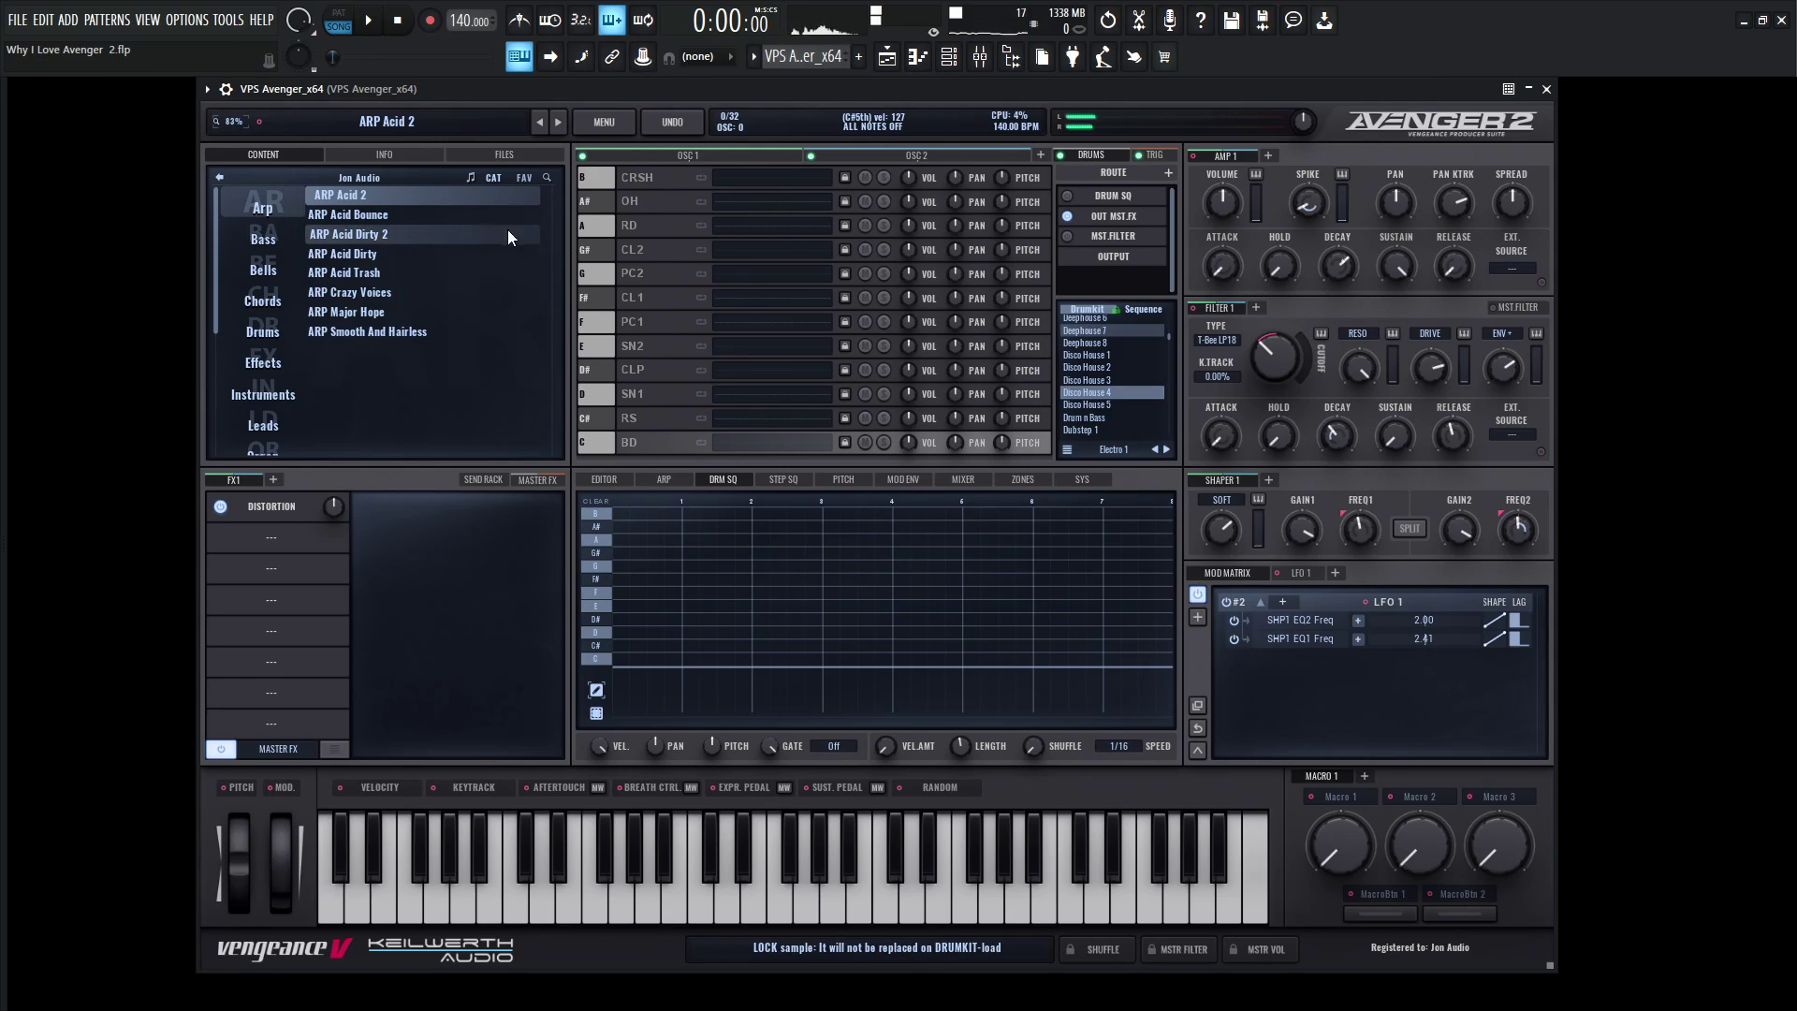
# - Load the ARP Acid Bounce preset and lower its mixer track to -6.1 dB while the project plays
pyautogui.click(408, 212)
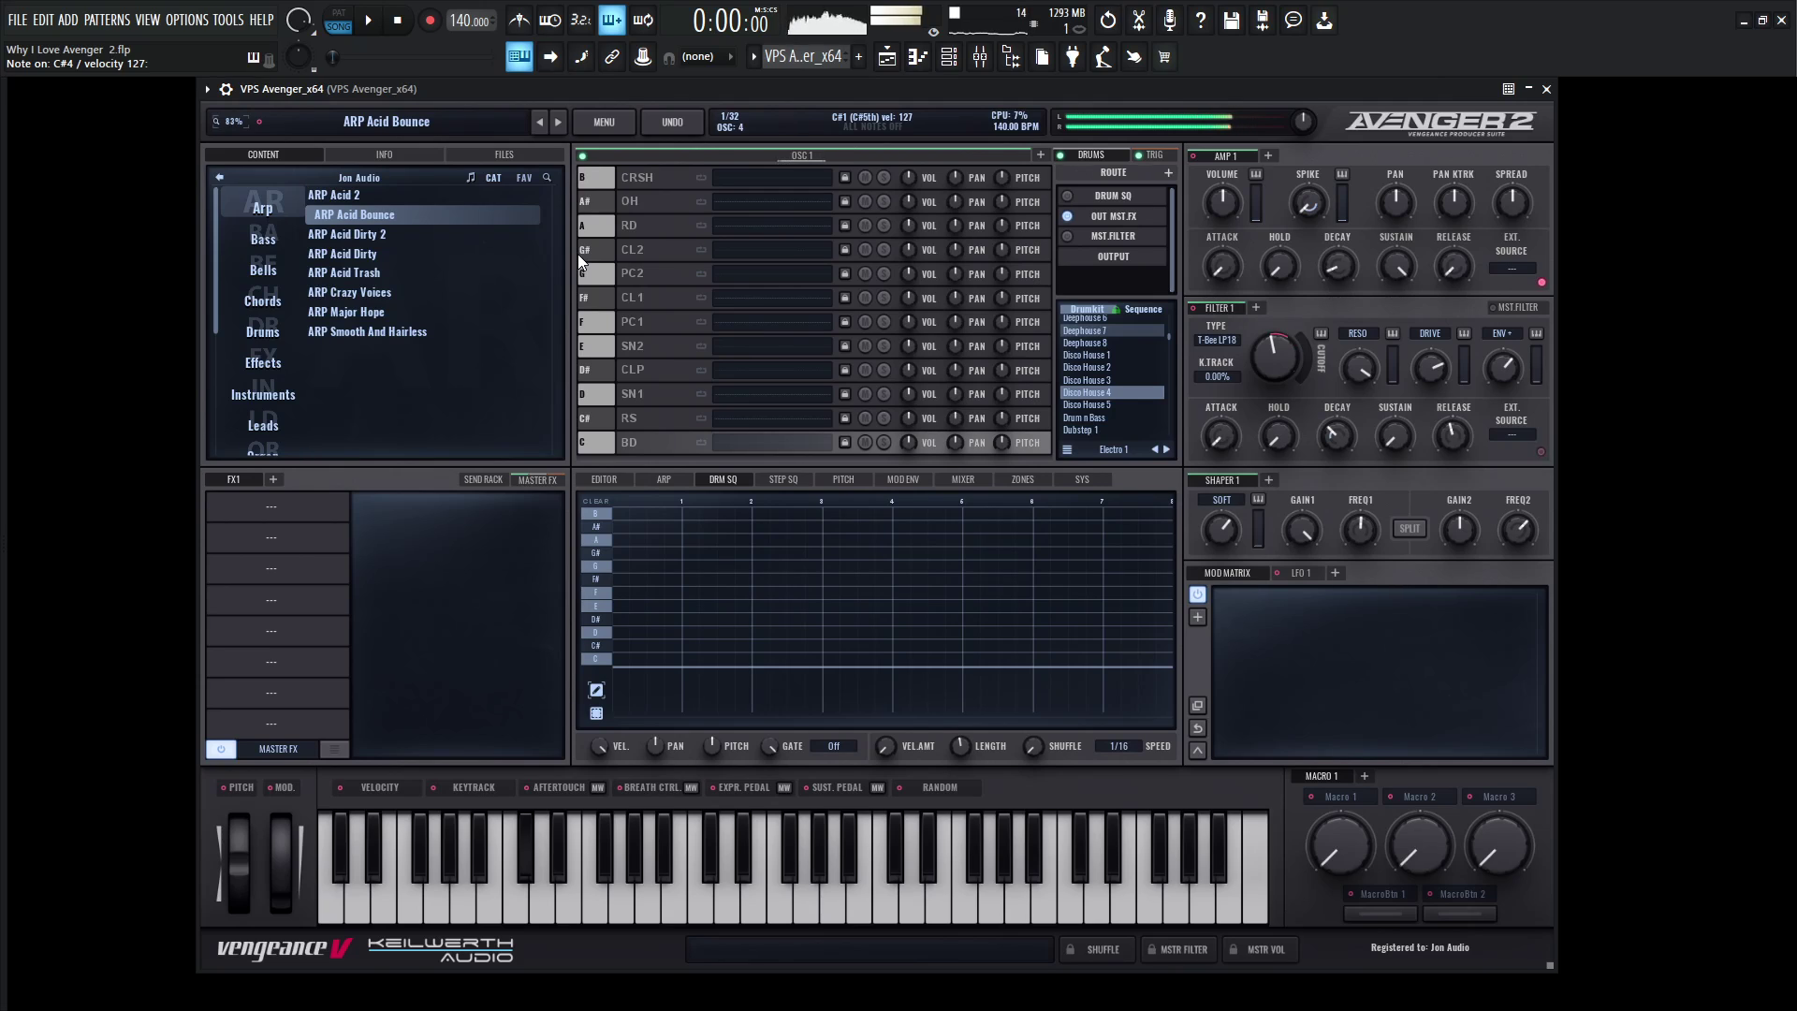
pyautogui.press('F9')
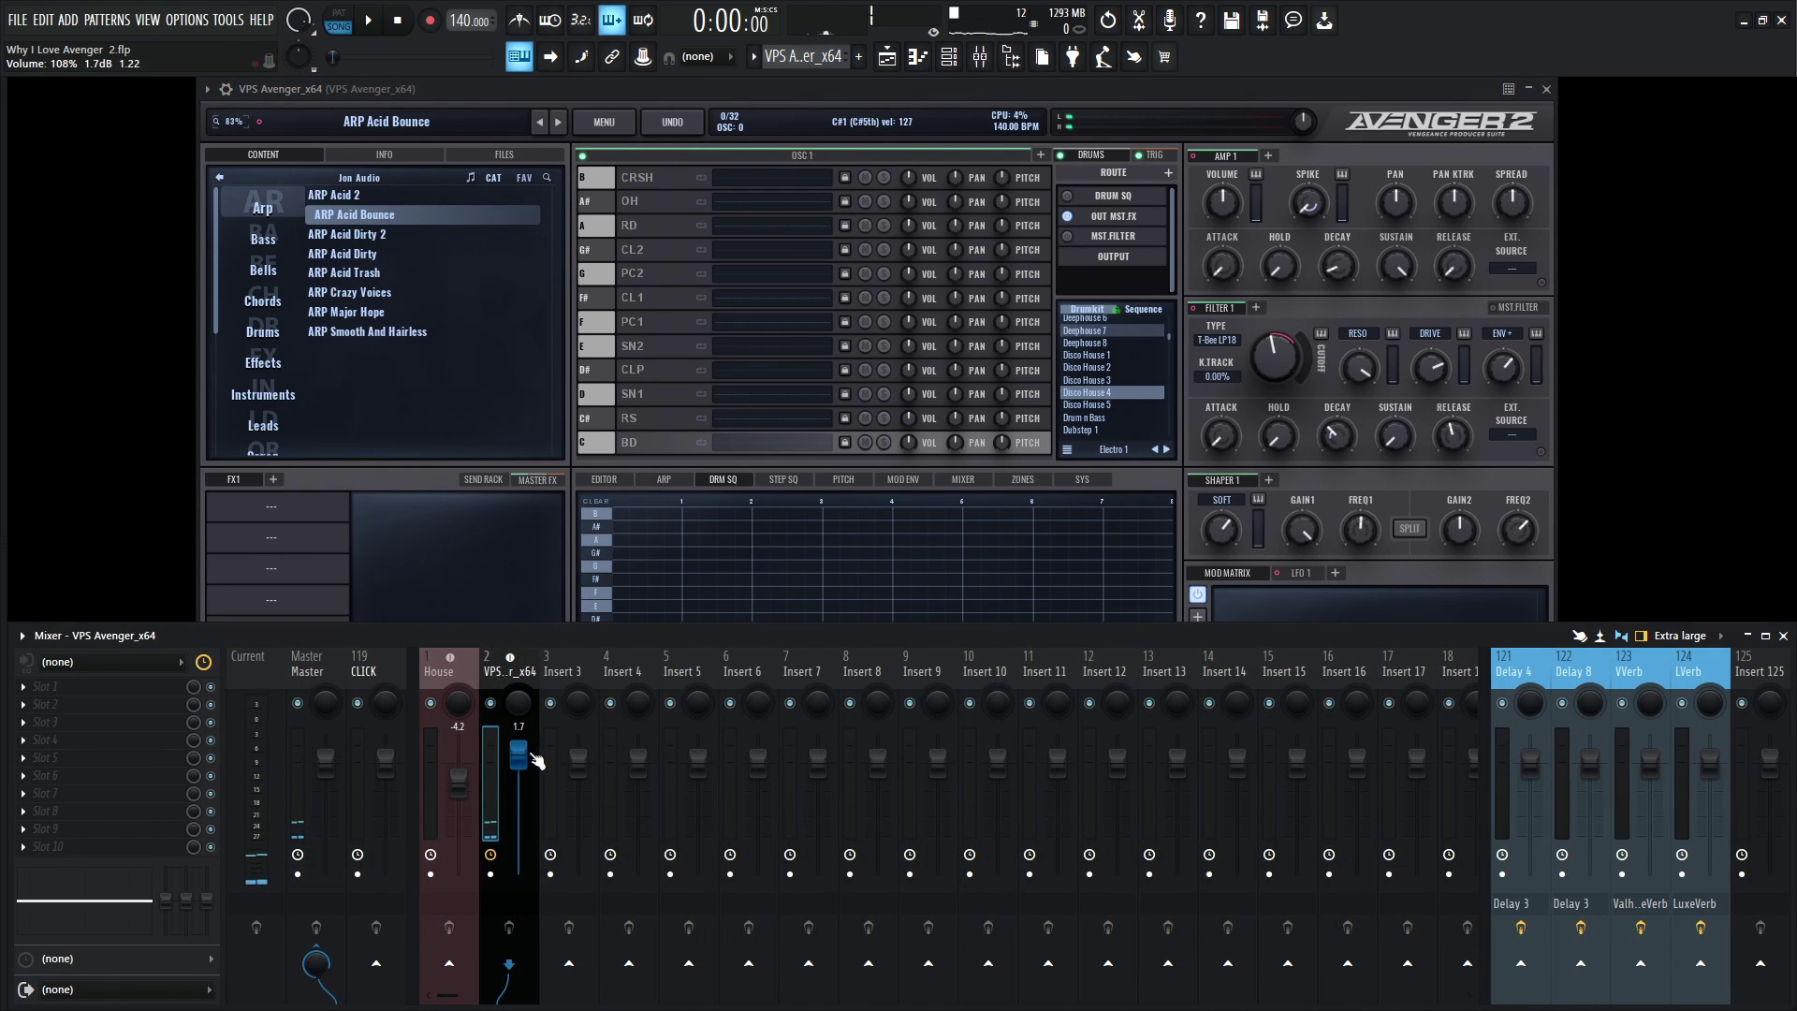
pyautogui.moveTo(534, 756); pyautogui.dragTo(534, 779)
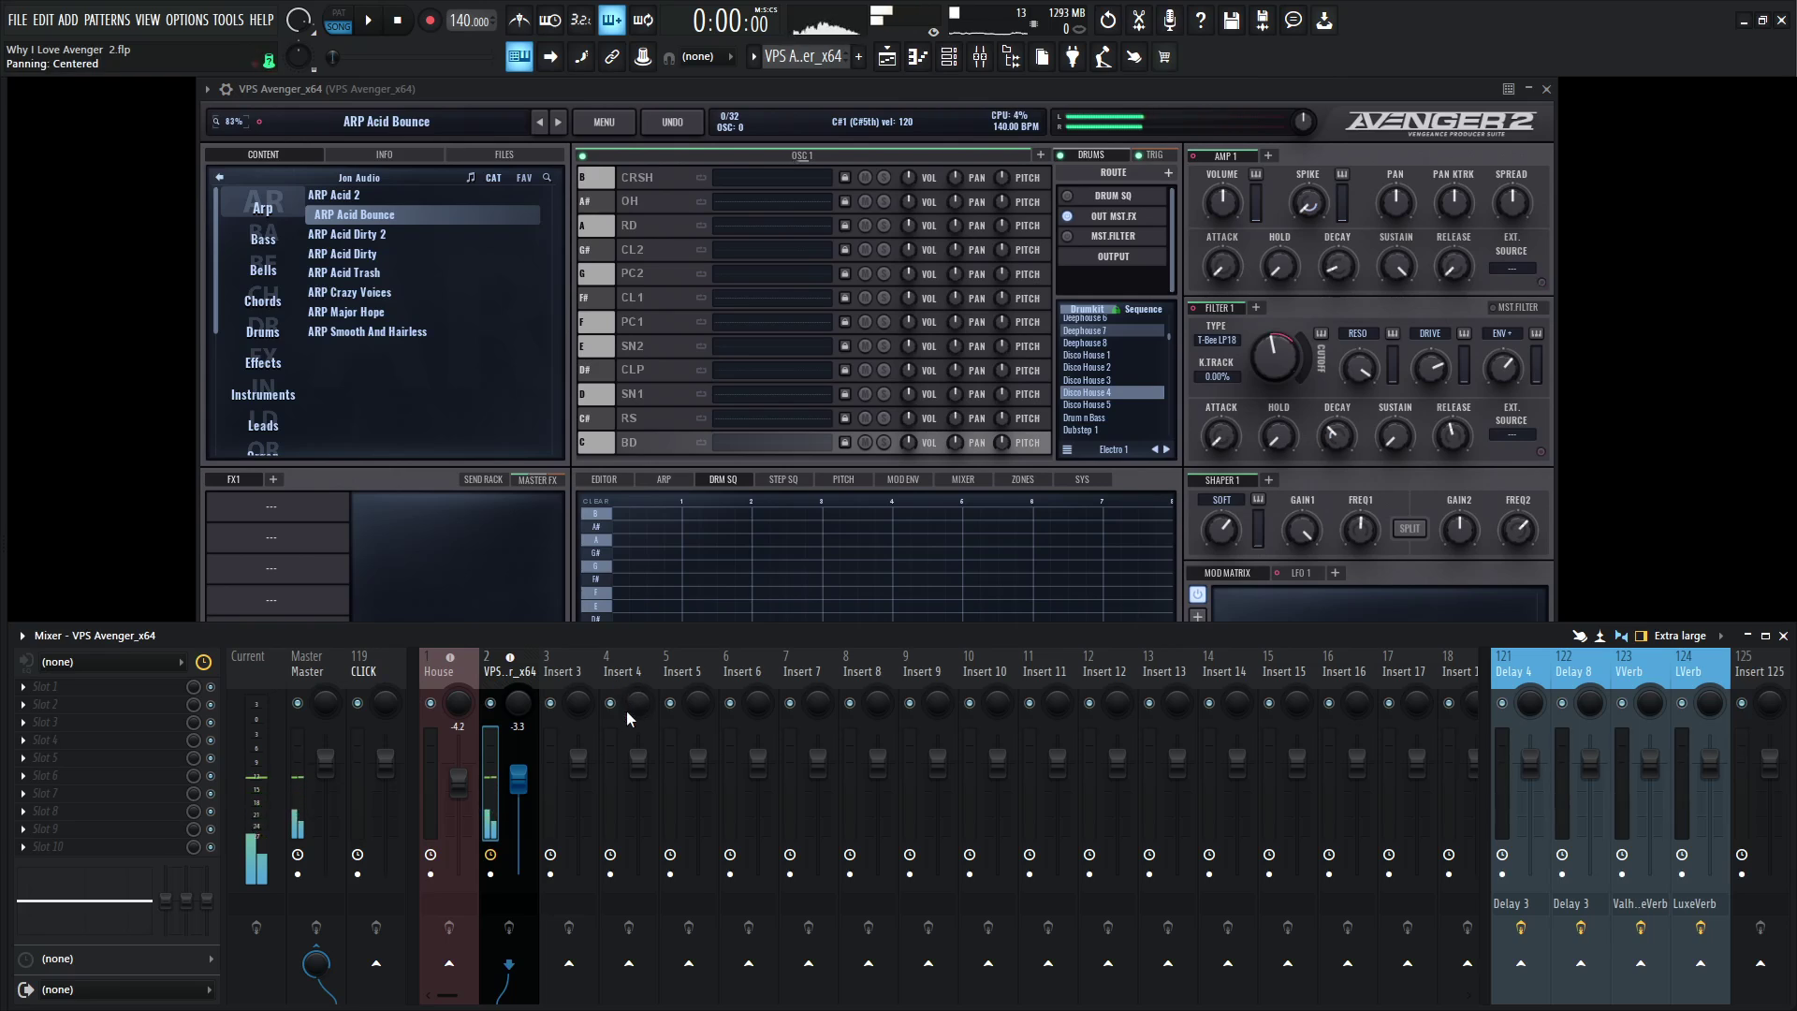
pyautogui.press('space')
pyautogui.moveTo(517, 779); pyautogui.dragTo(517, 792)
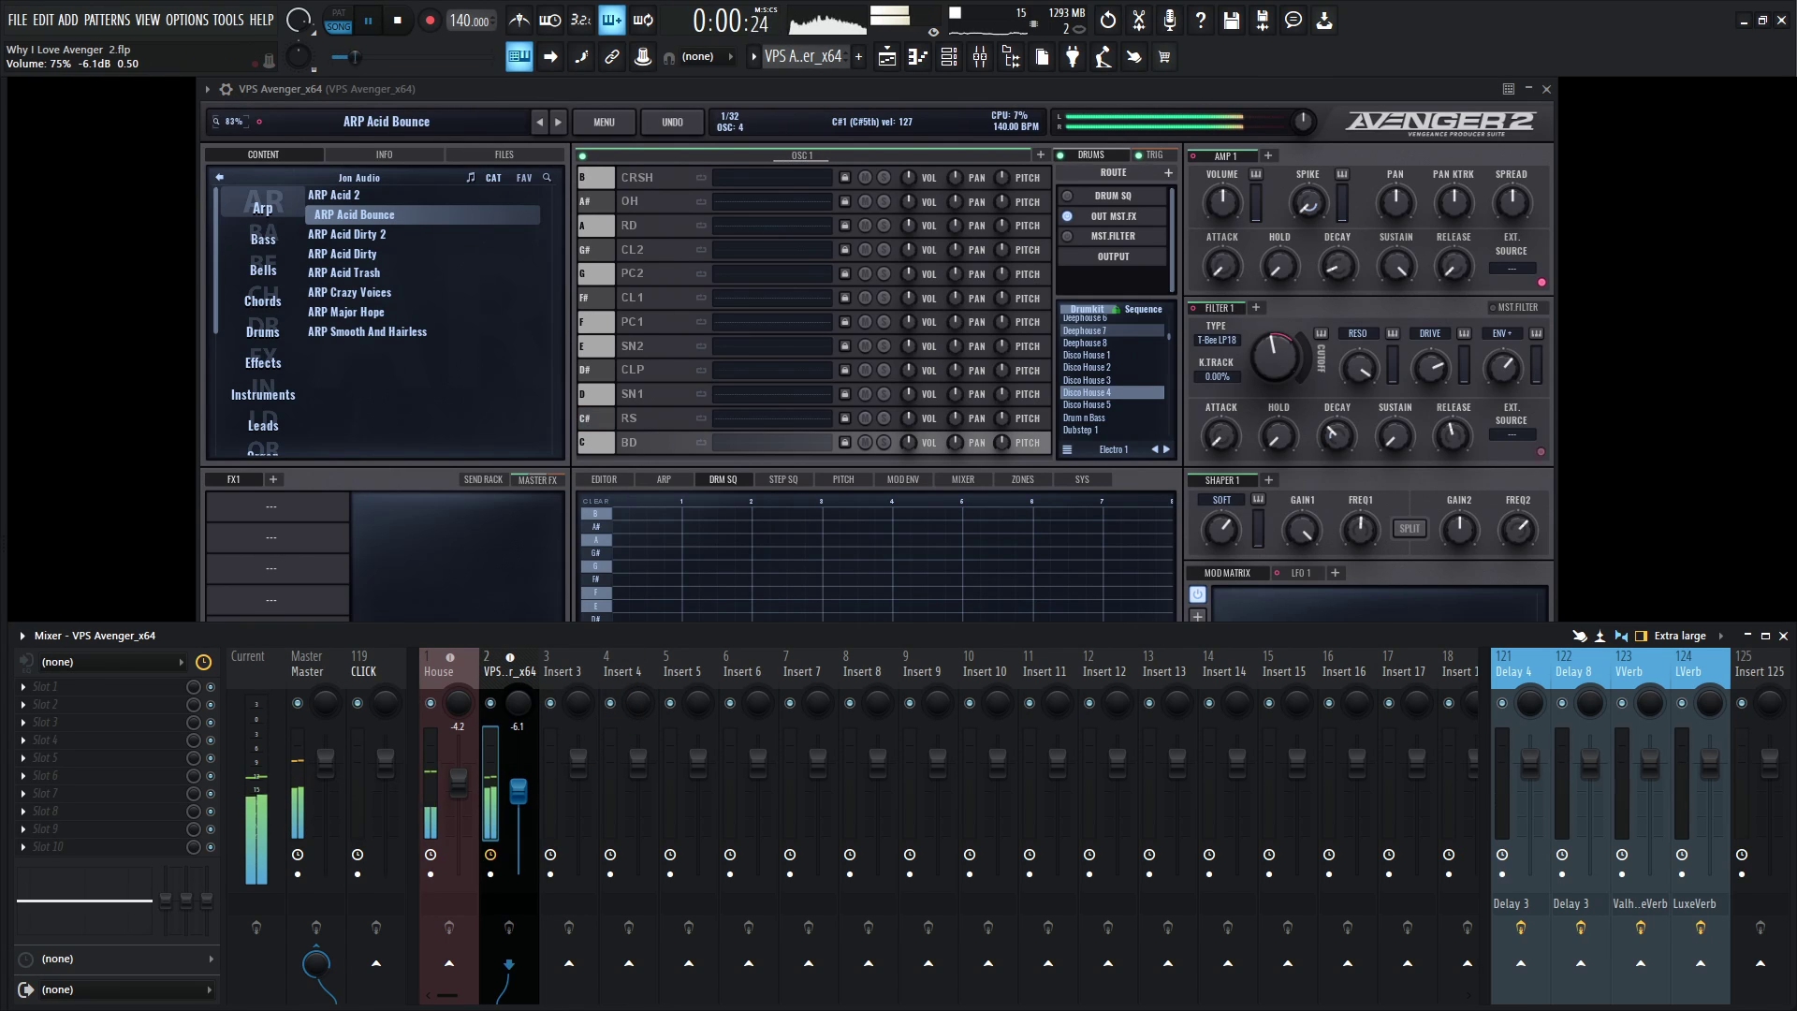
pyautogui.press('F9')
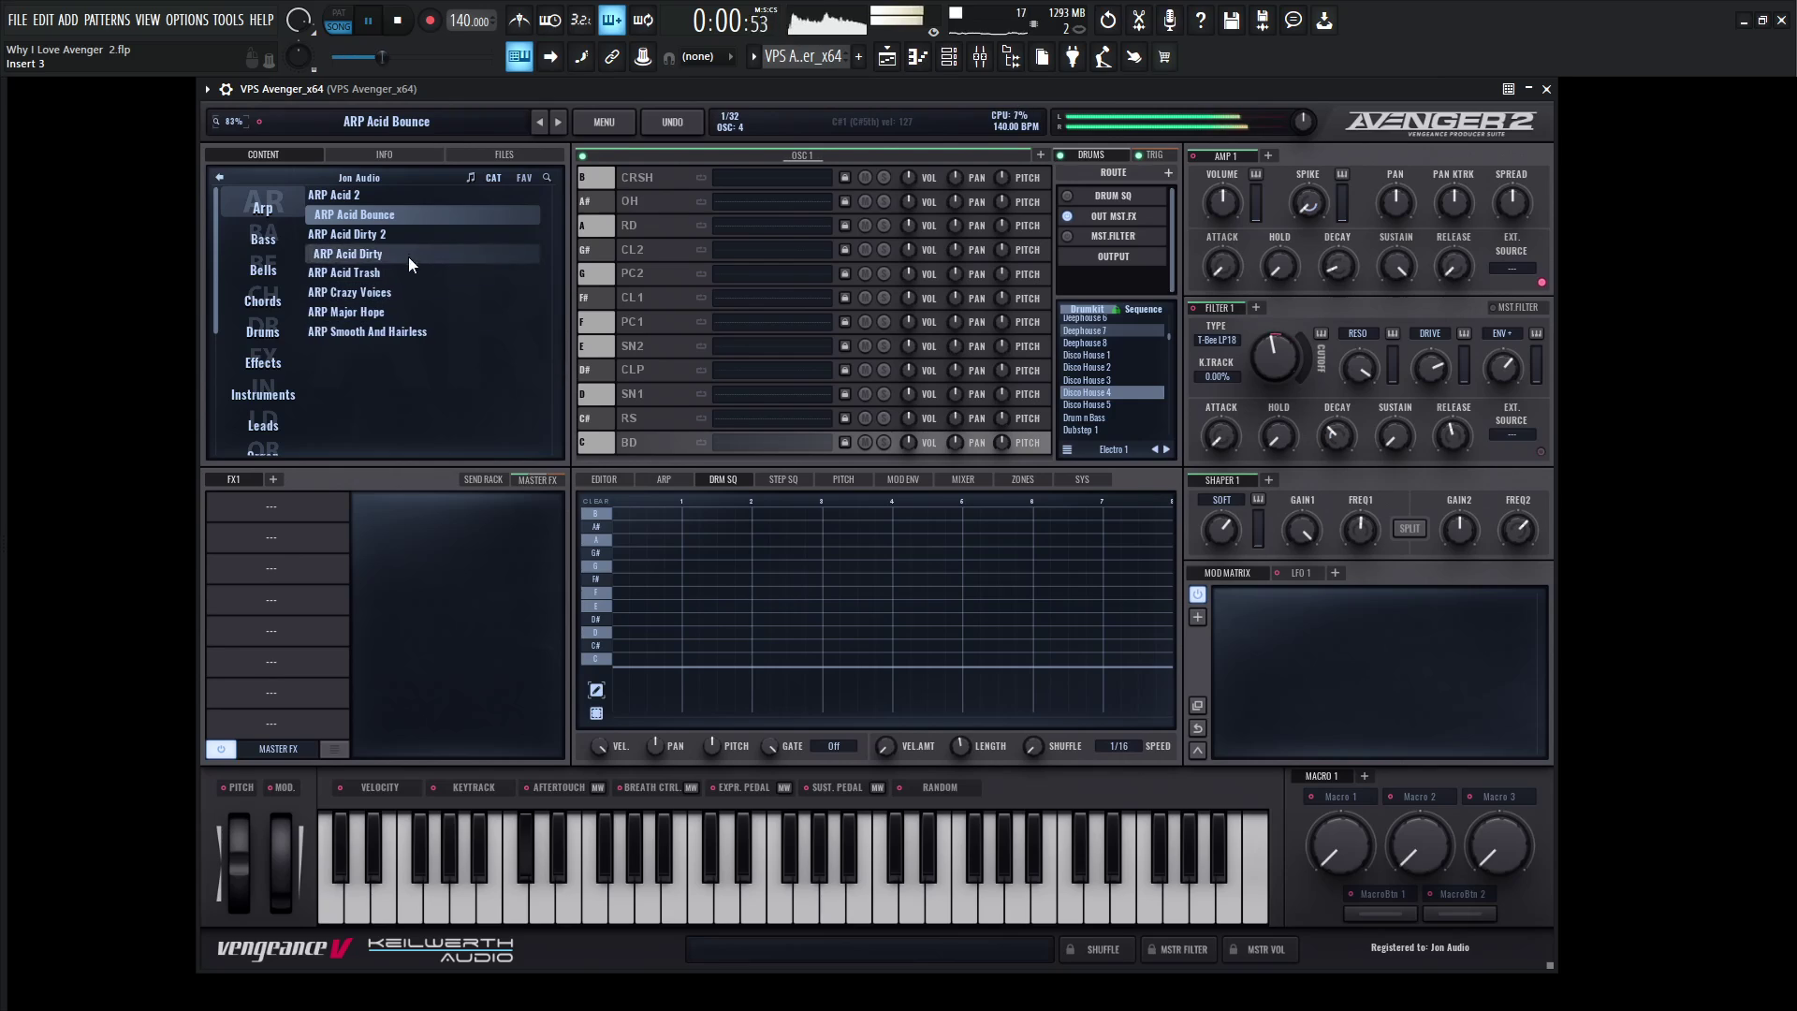
pyautogui.press('space')
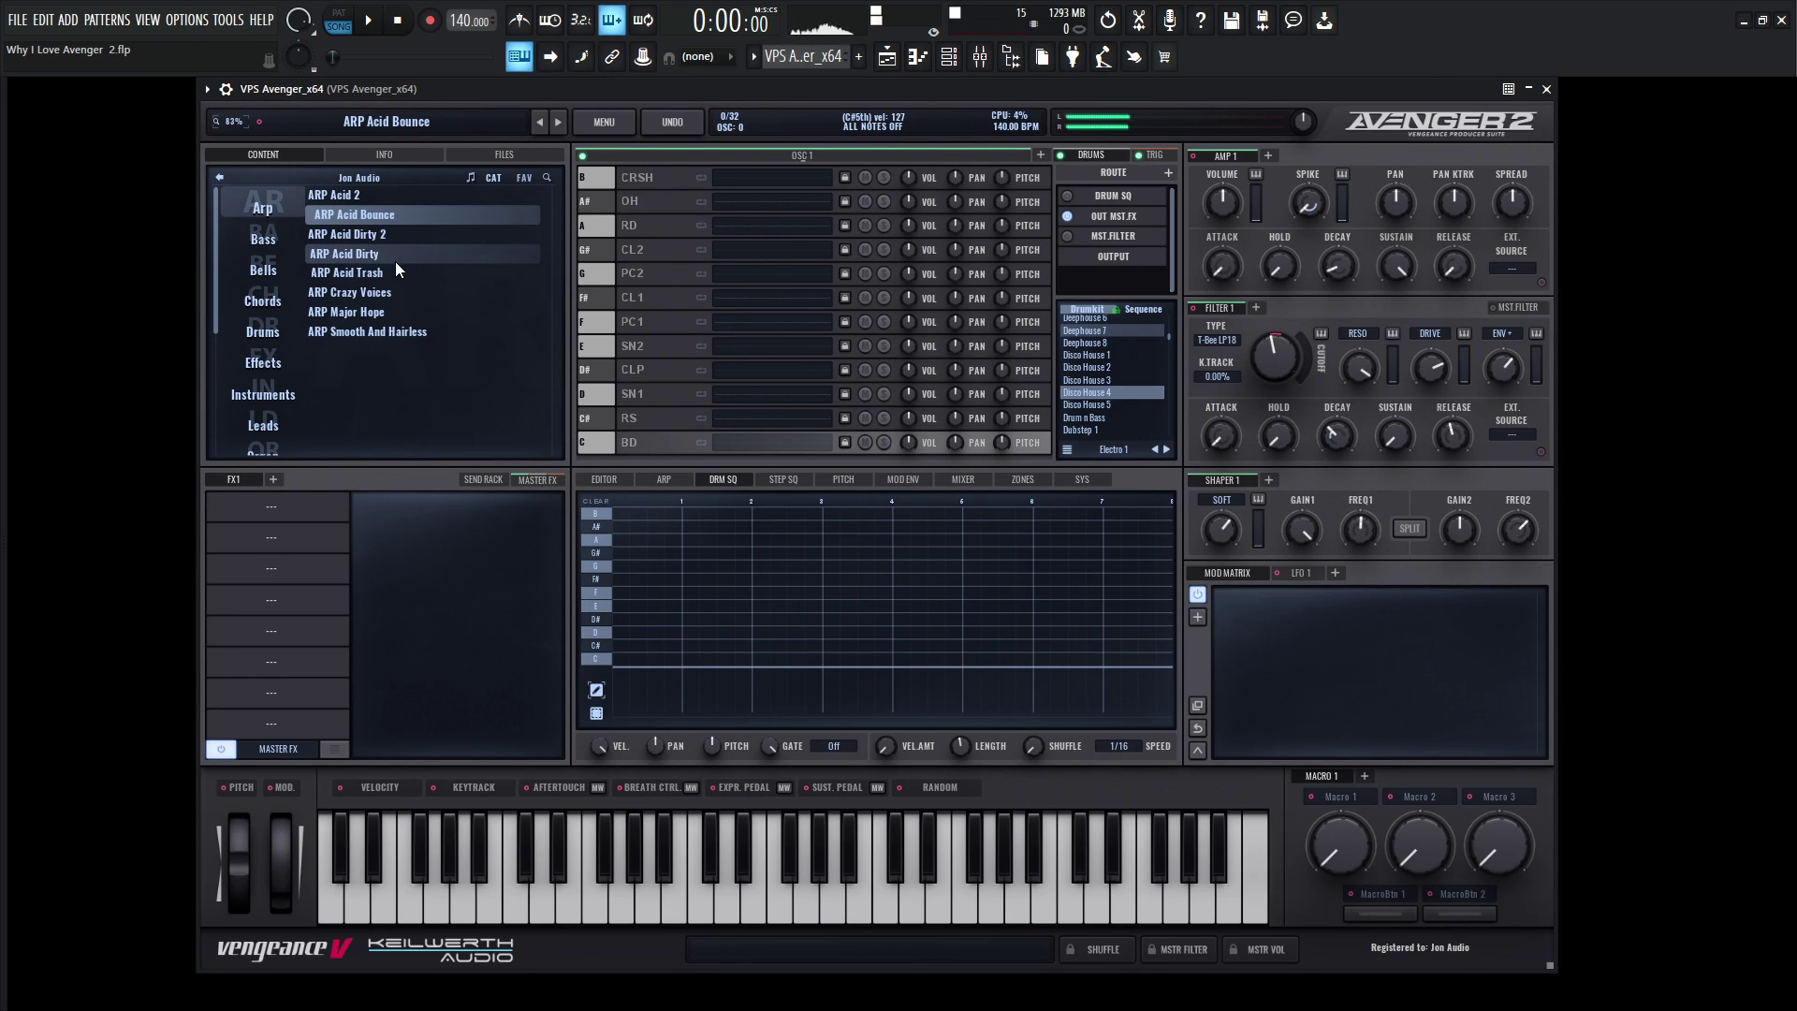
# - Load the ARP Acid Dirty 2 preset and audition it with the project playing
pyautogui.click(400, 234)
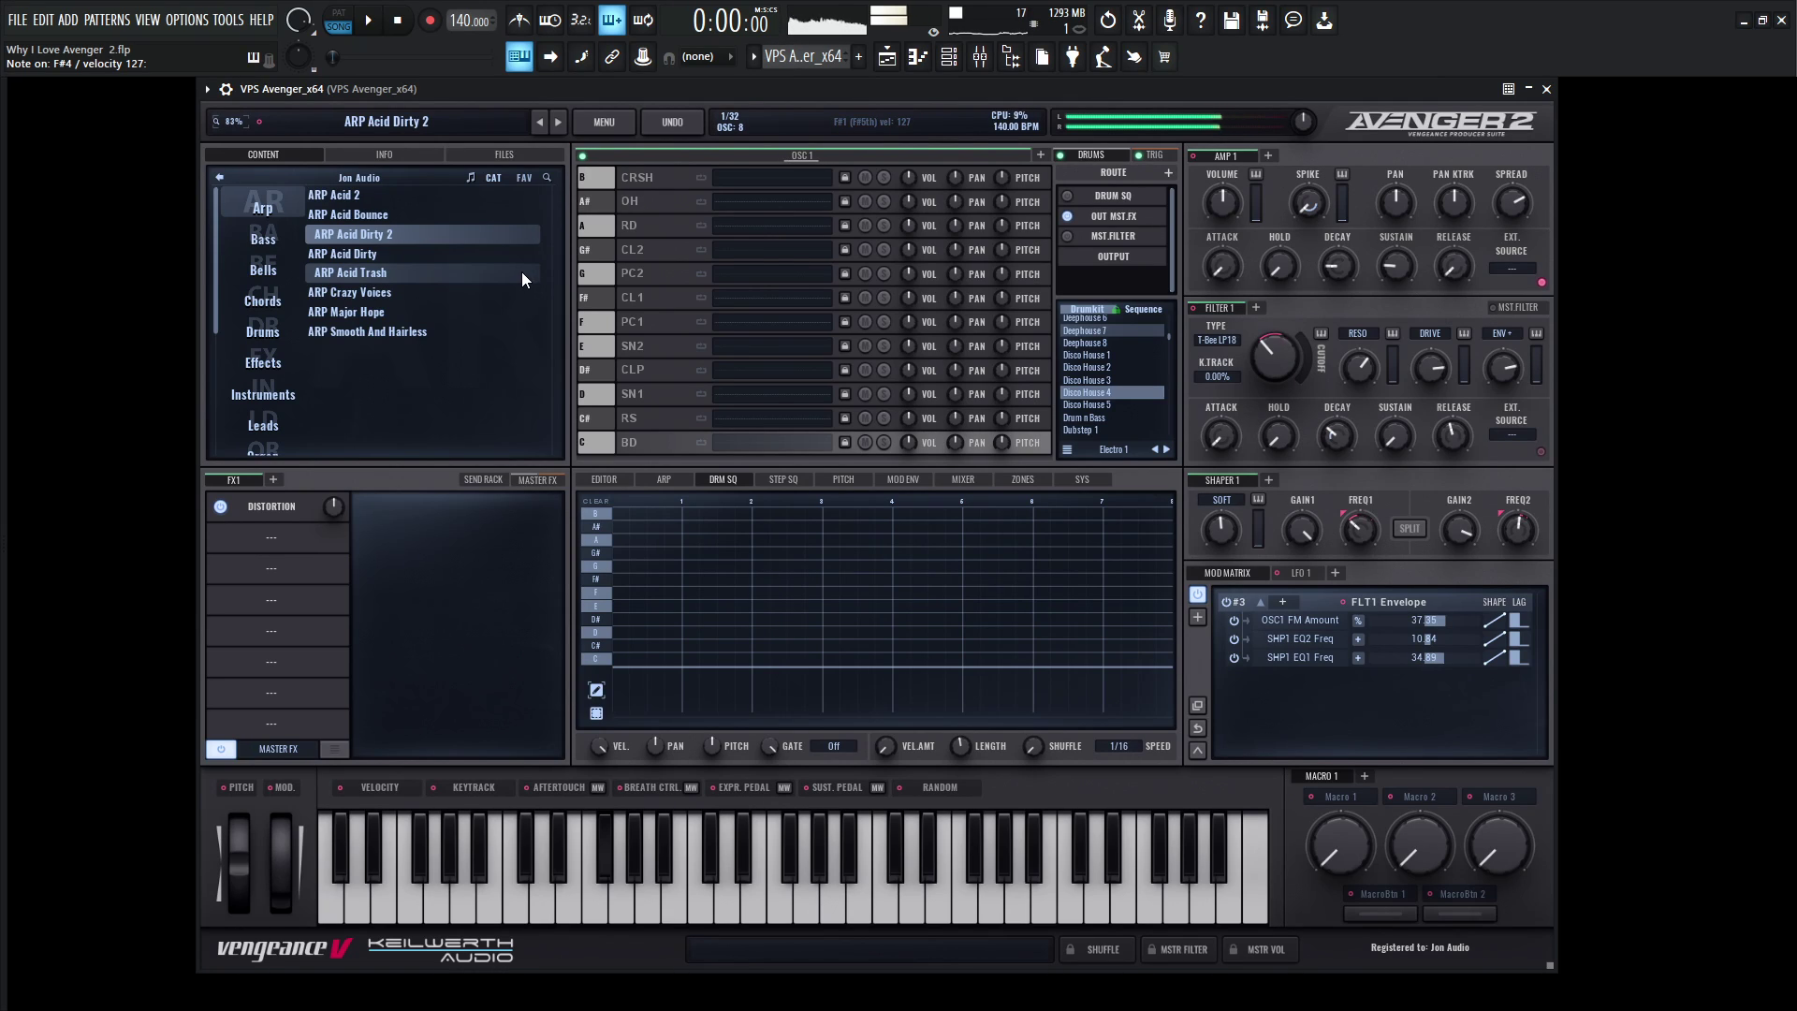
pyautogui.press('space')
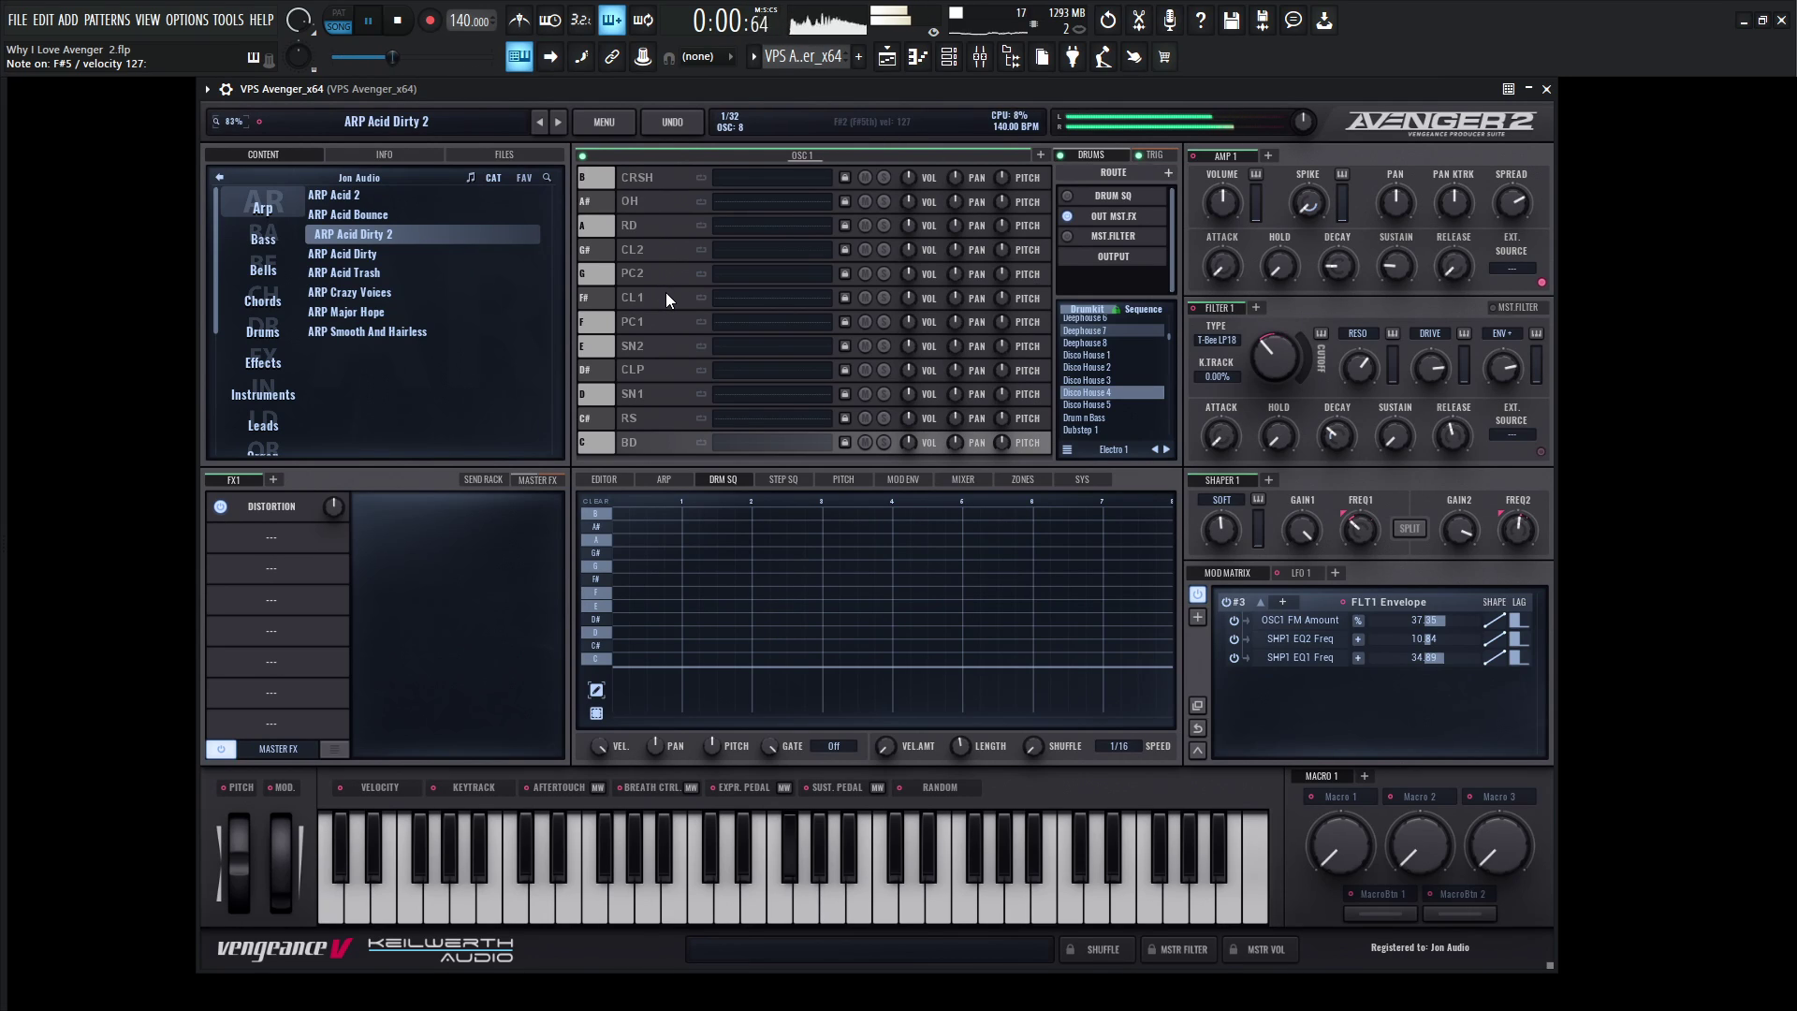
pyautogui.press('space')
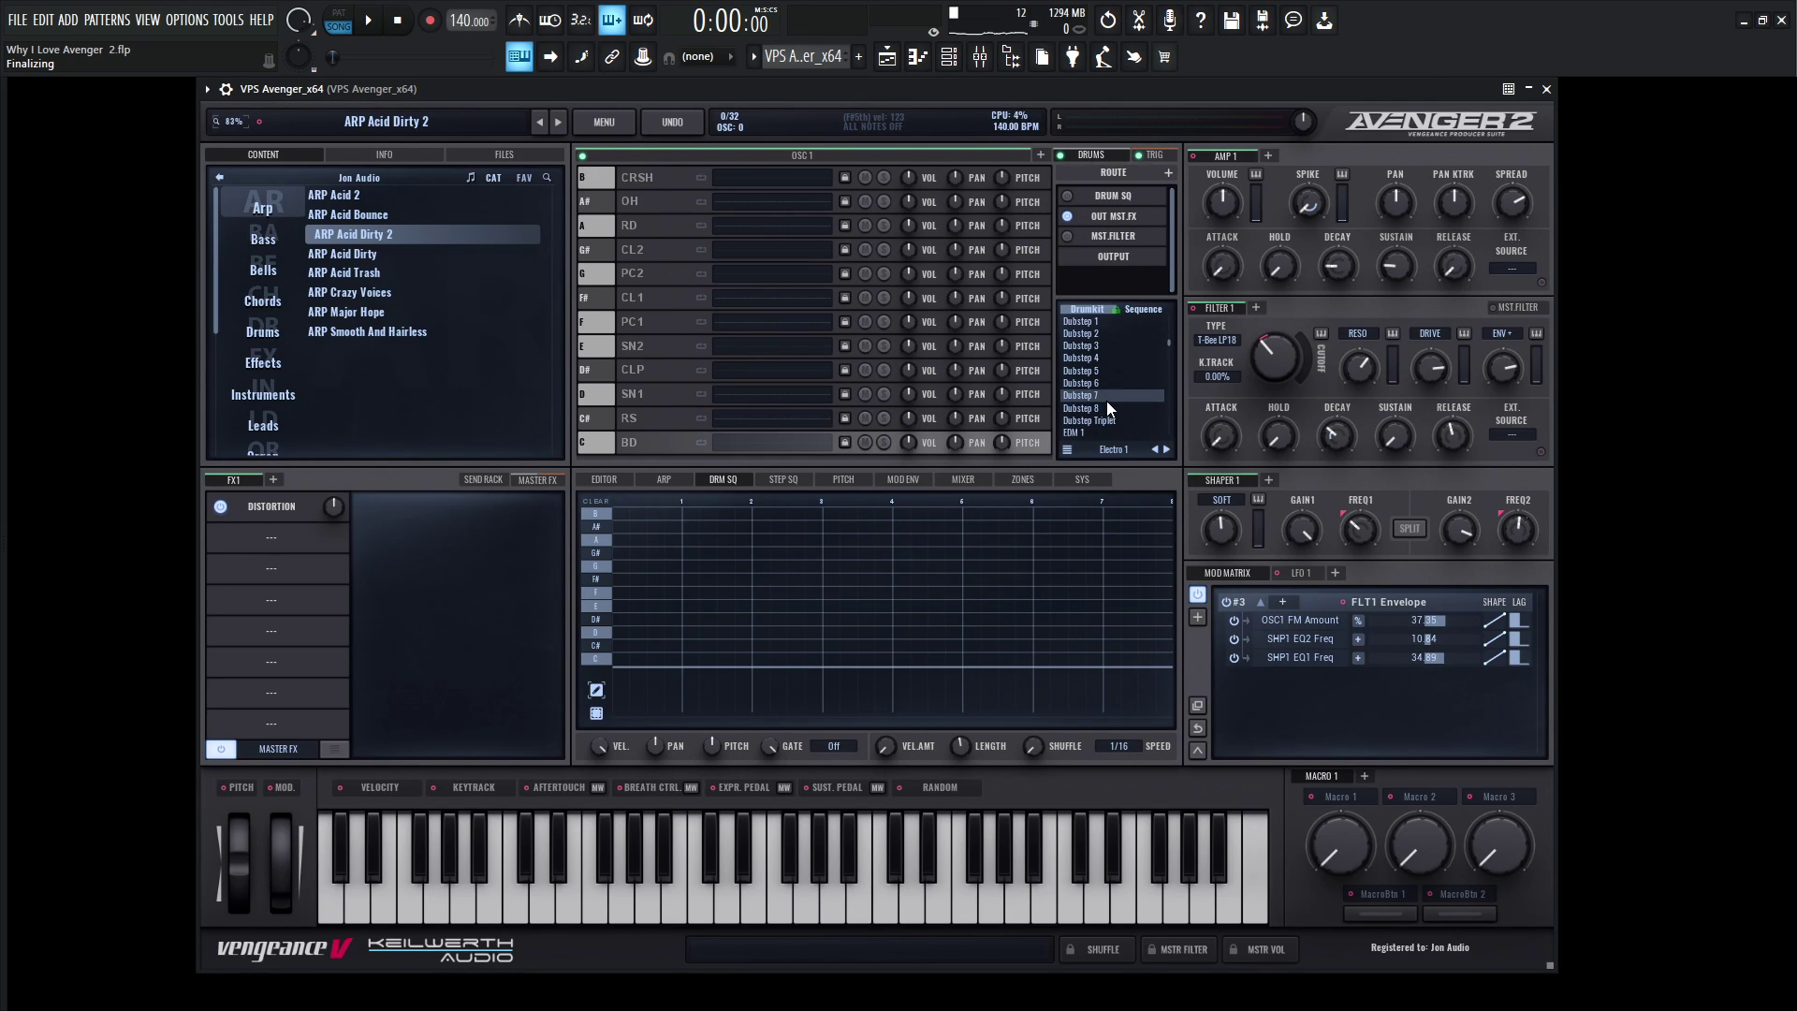
# - Load the Dubstep 7 drum kit and the Beat Machine drum sequence
pyautogui.click(1103, 396)
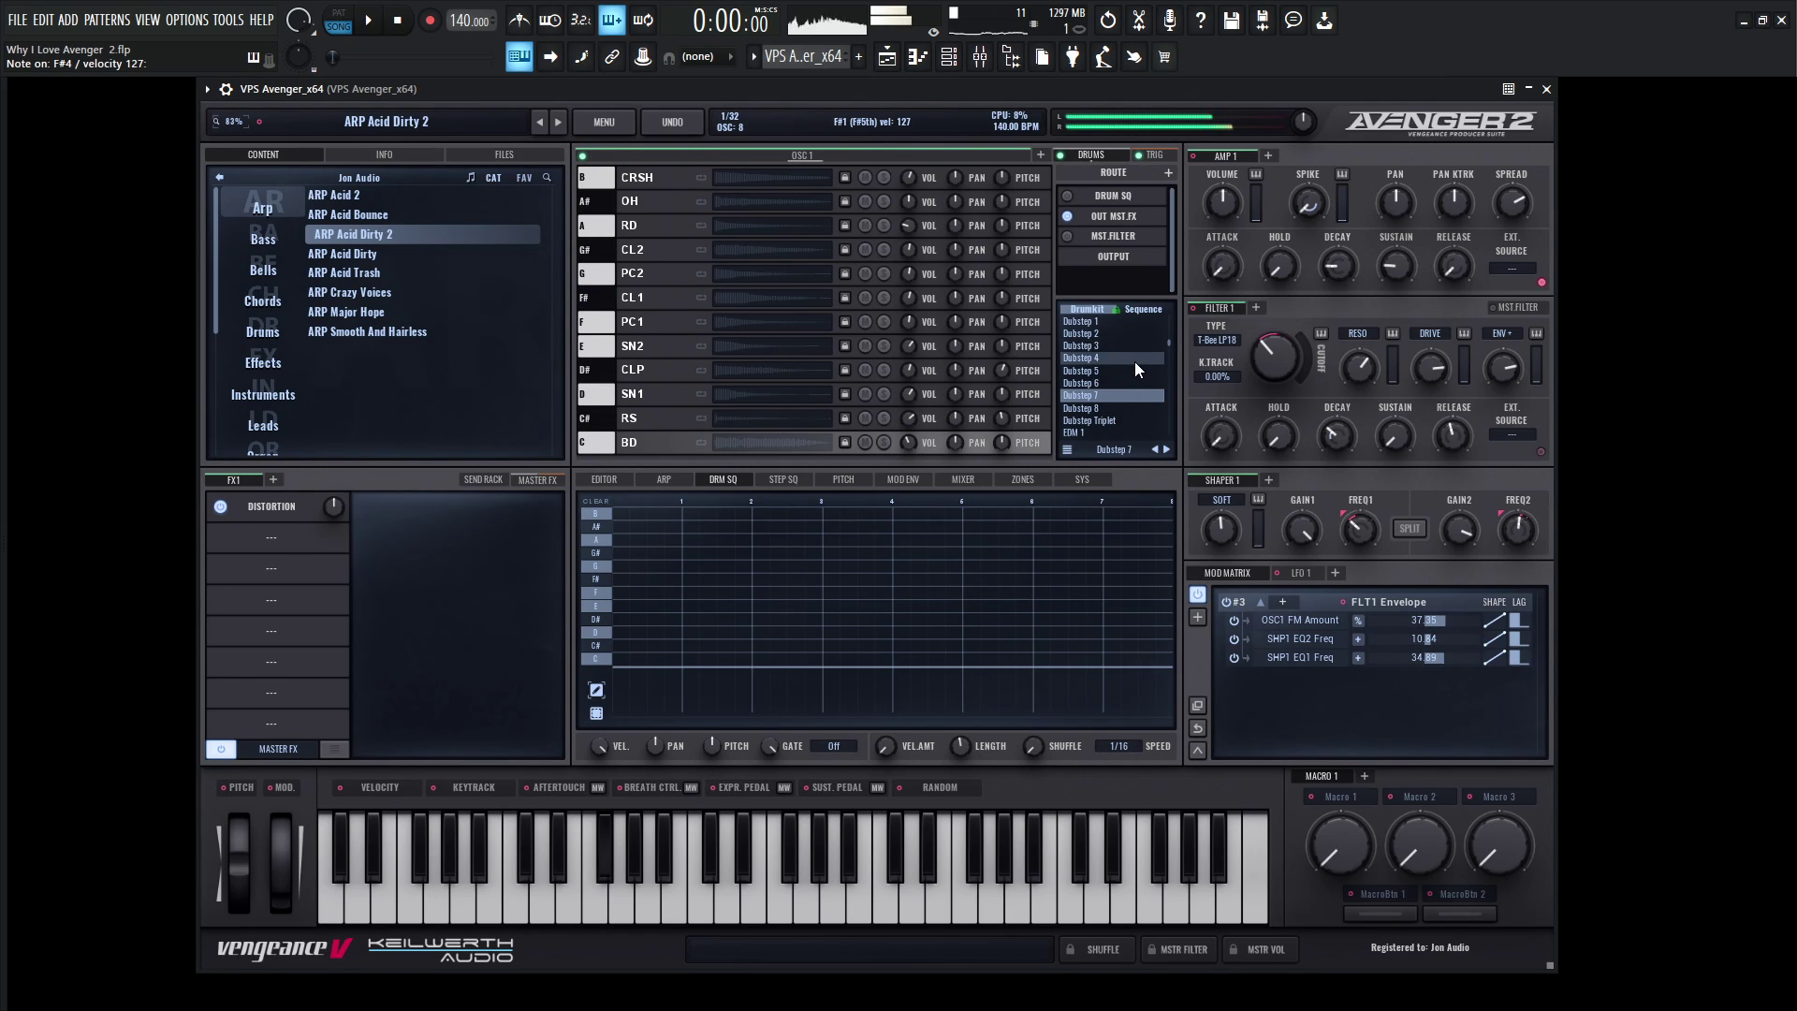
pyautogui.click(1144, 309)
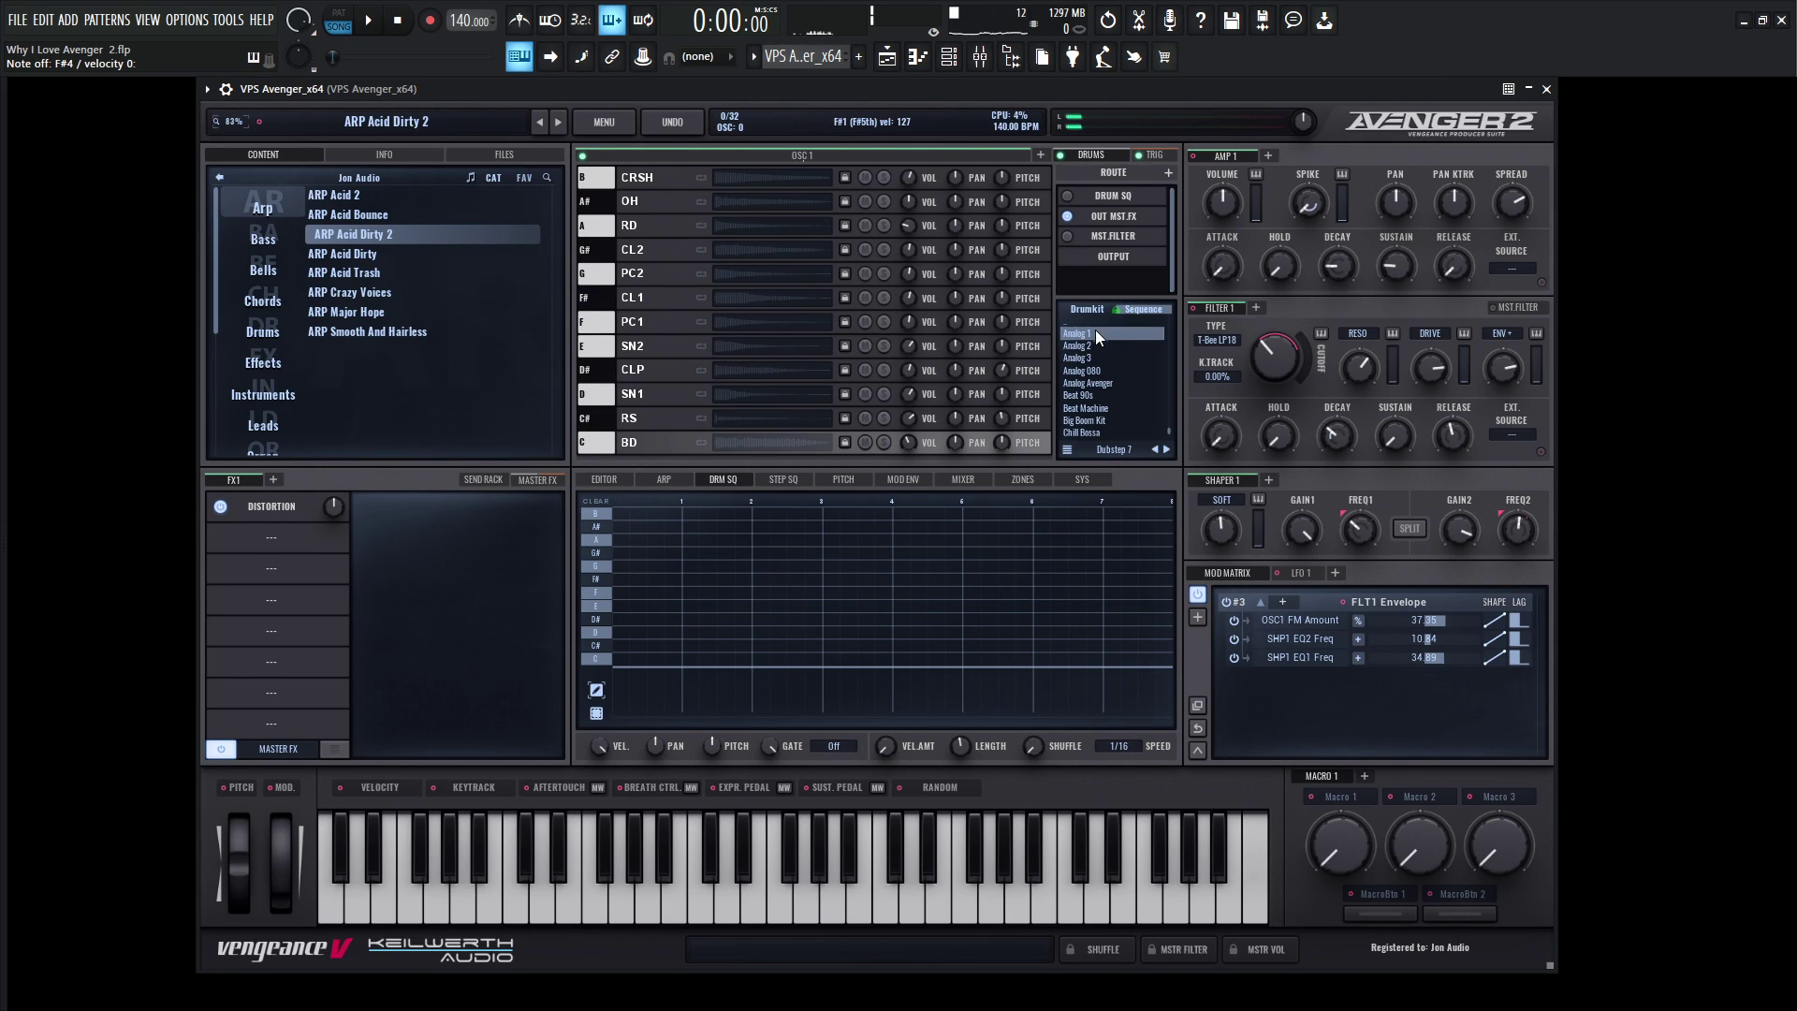
pyautogui.click(1112, 404)
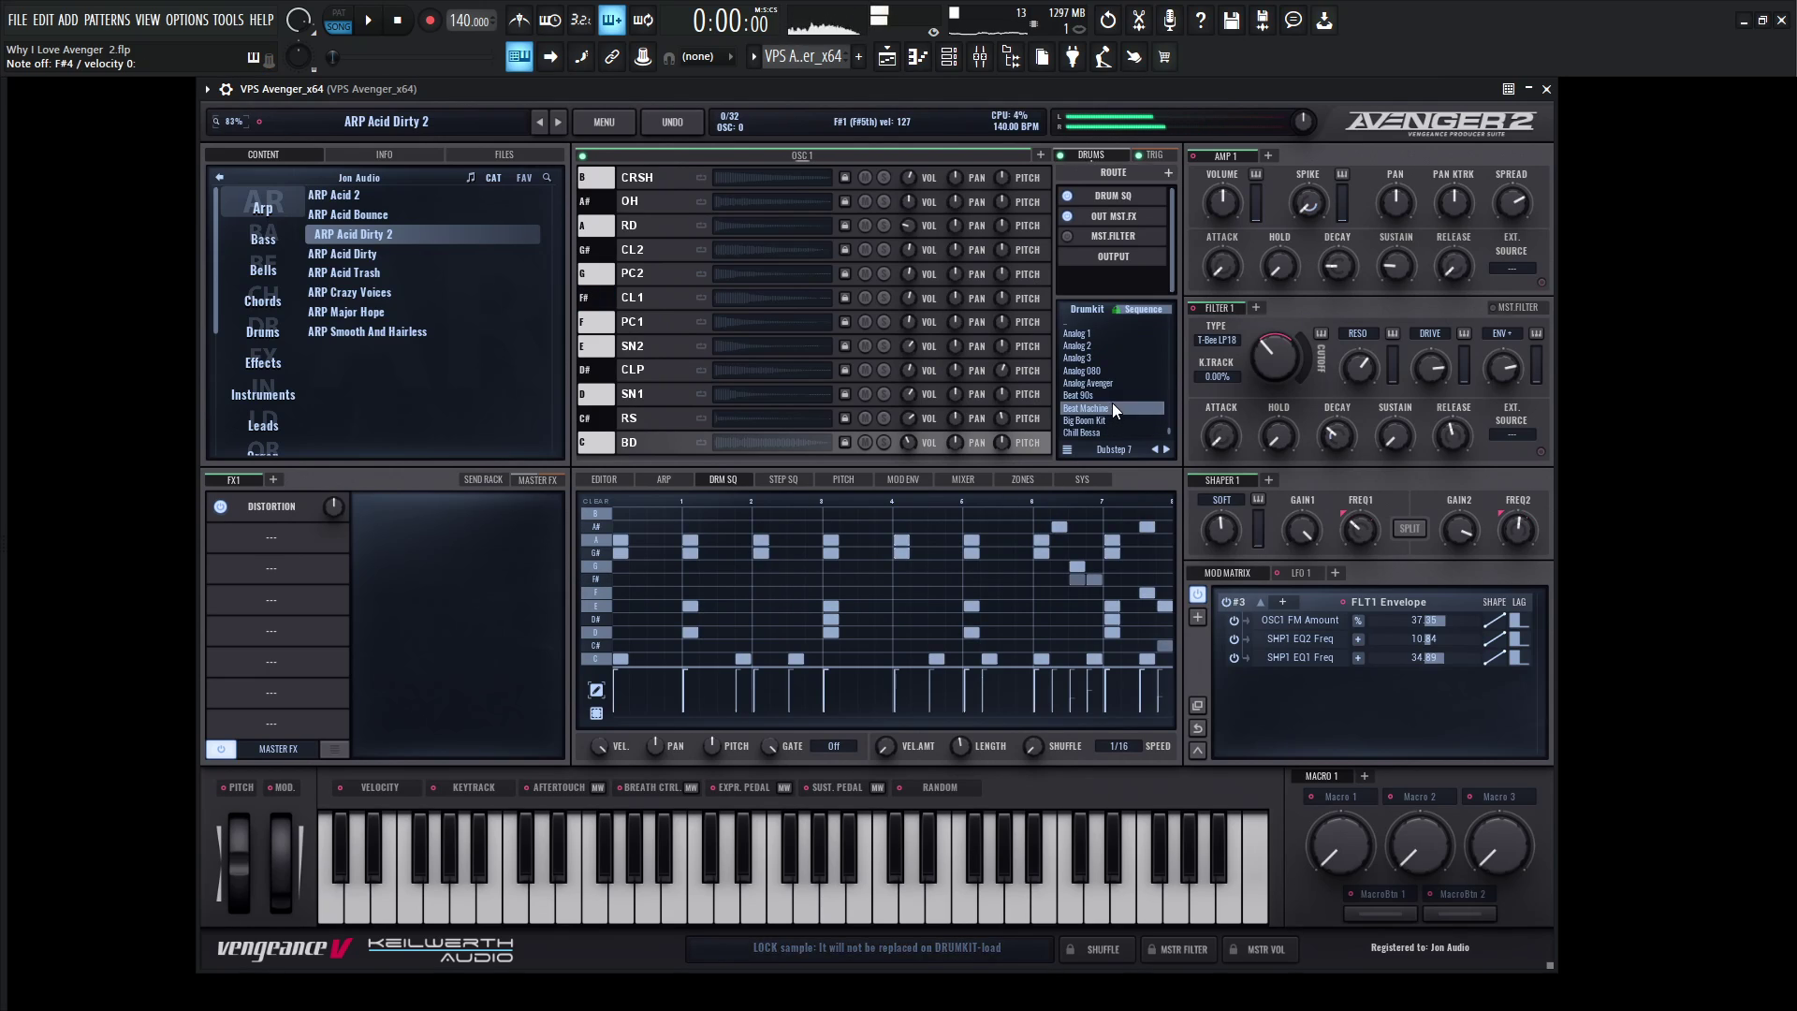
pyautogui.press('F9')
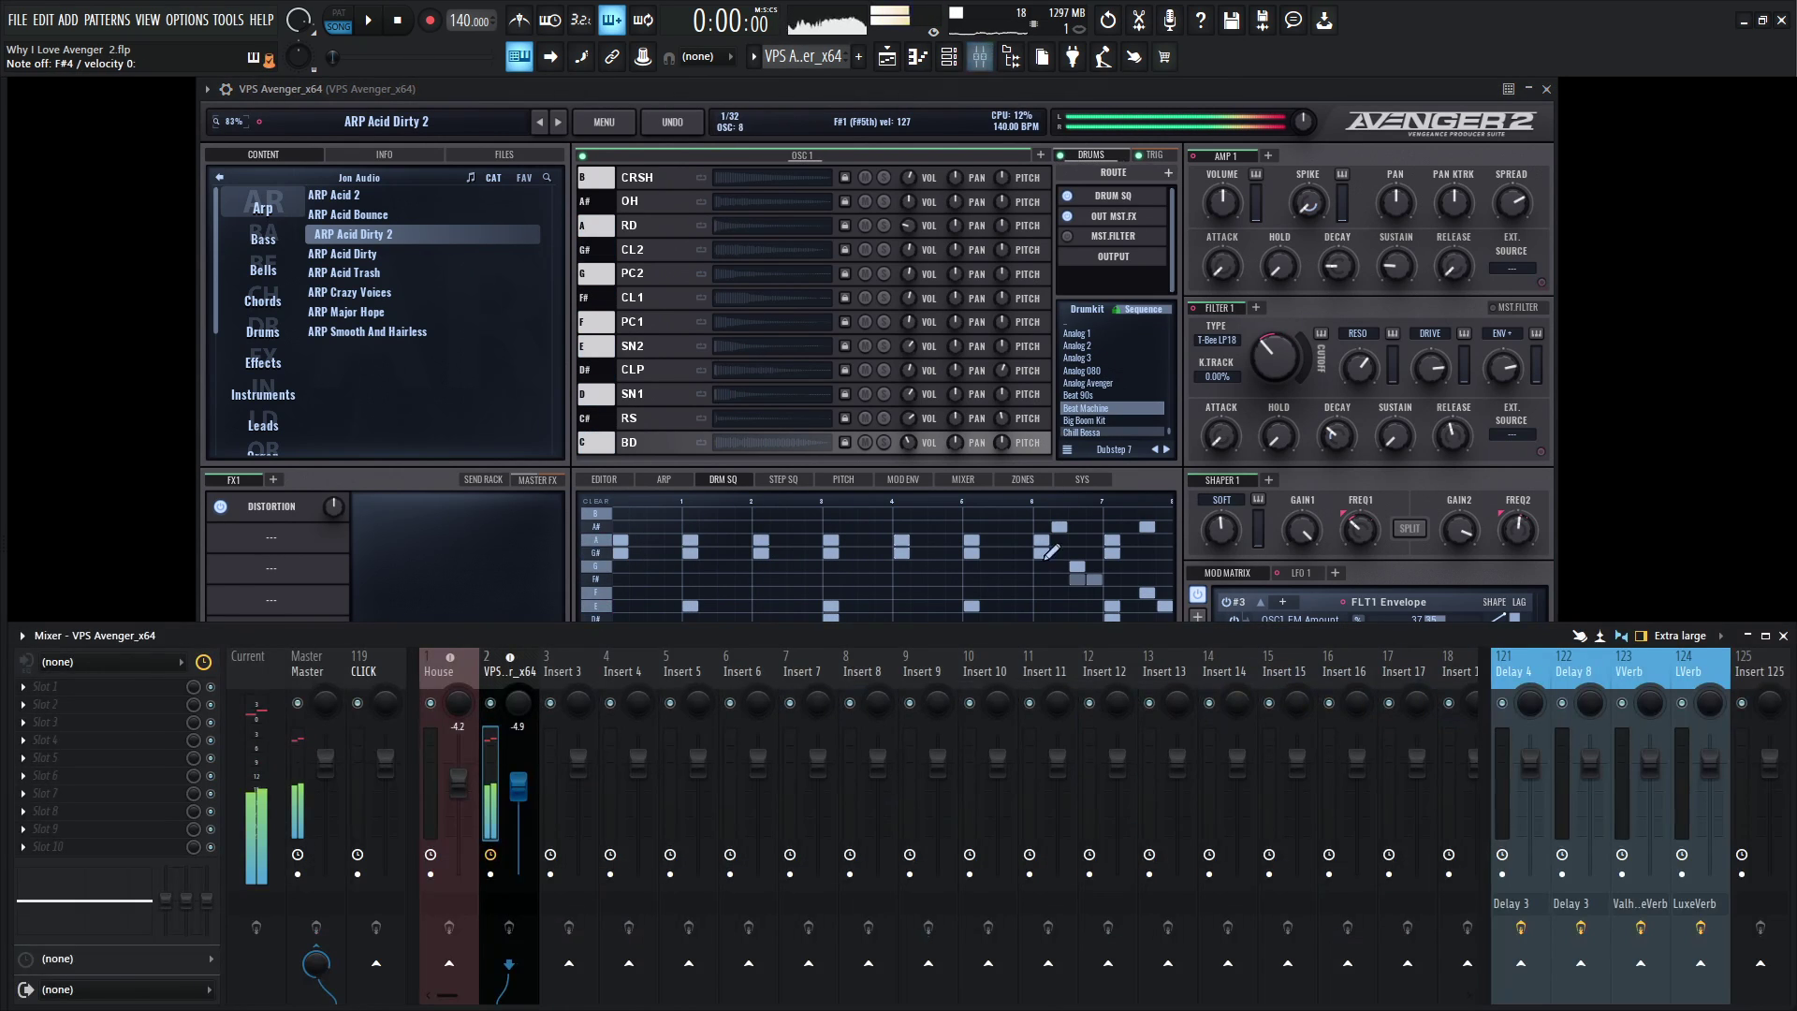
pyautogui.press('F9')
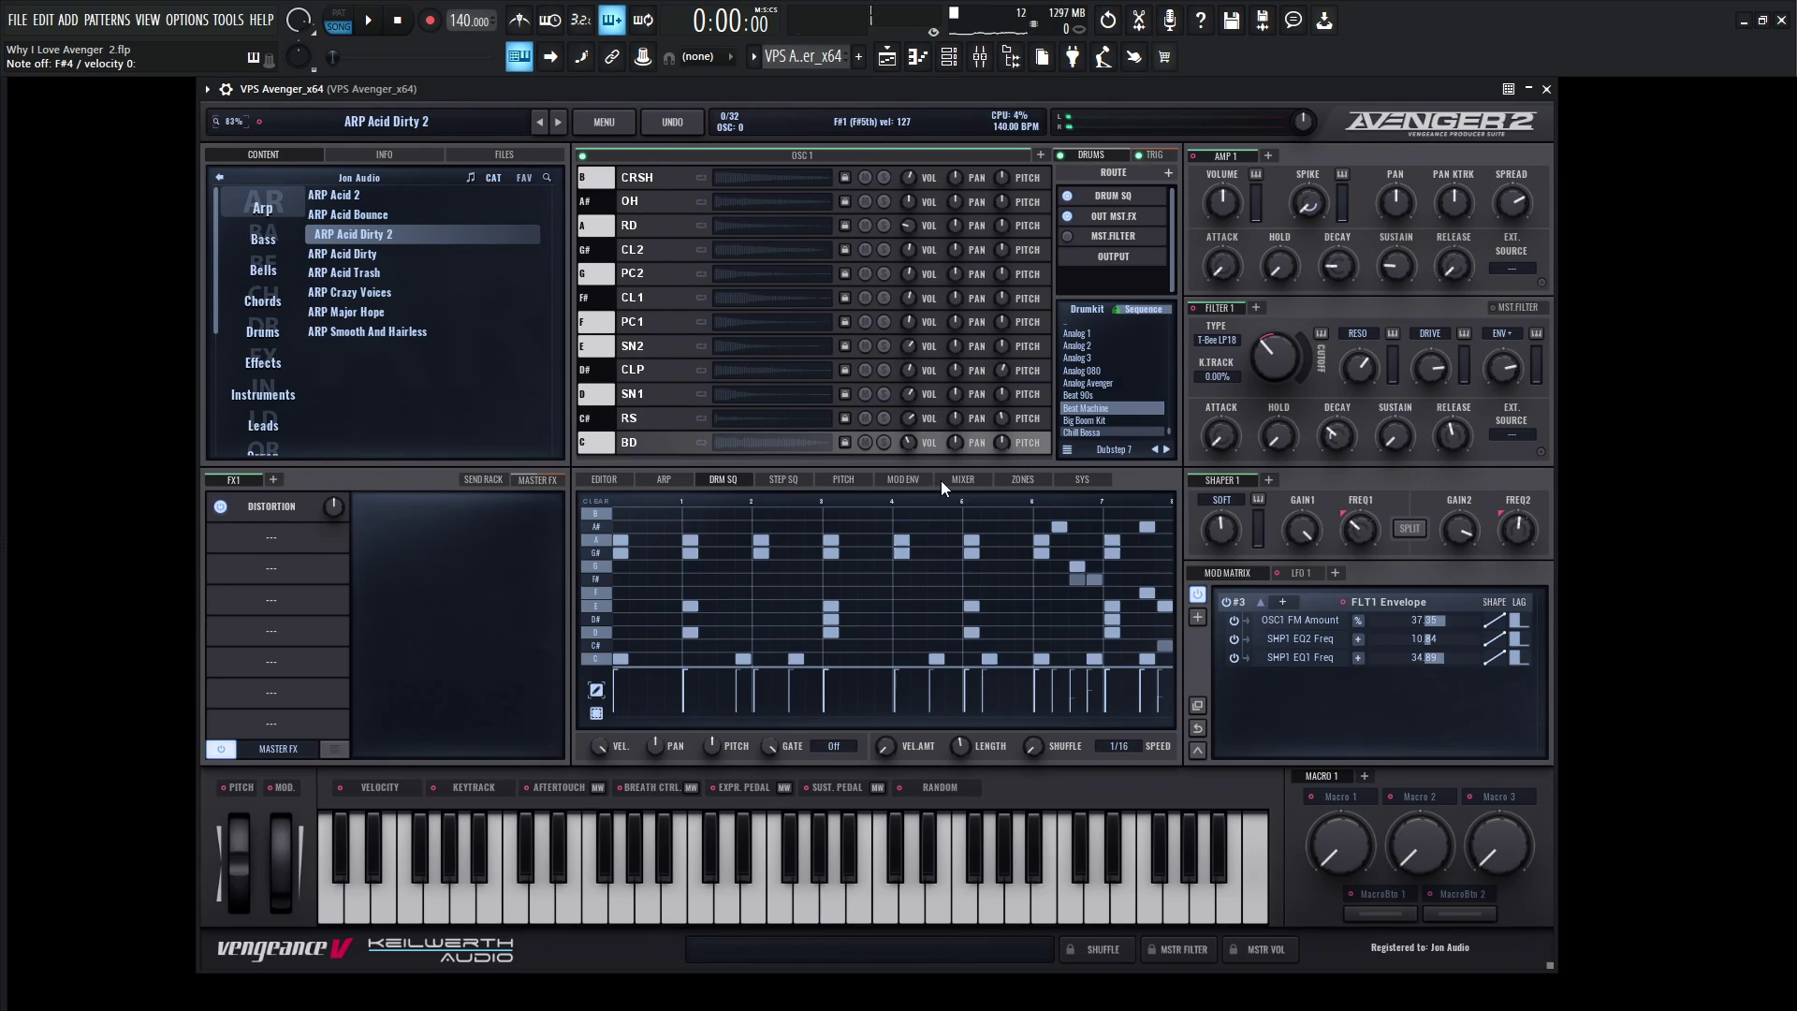
# - In Avenger's internal mixer, set the OSCs volume to about 83.8% and the Drums volume to about 37.6%
pyautogui.click(941, 480)
pyautogui.moveTo(1076, 542); pyautogui.dragTo(1089, 637)
pyautogui.moveTo(1008, 549); pyautogui.dragTo(1009, 572)
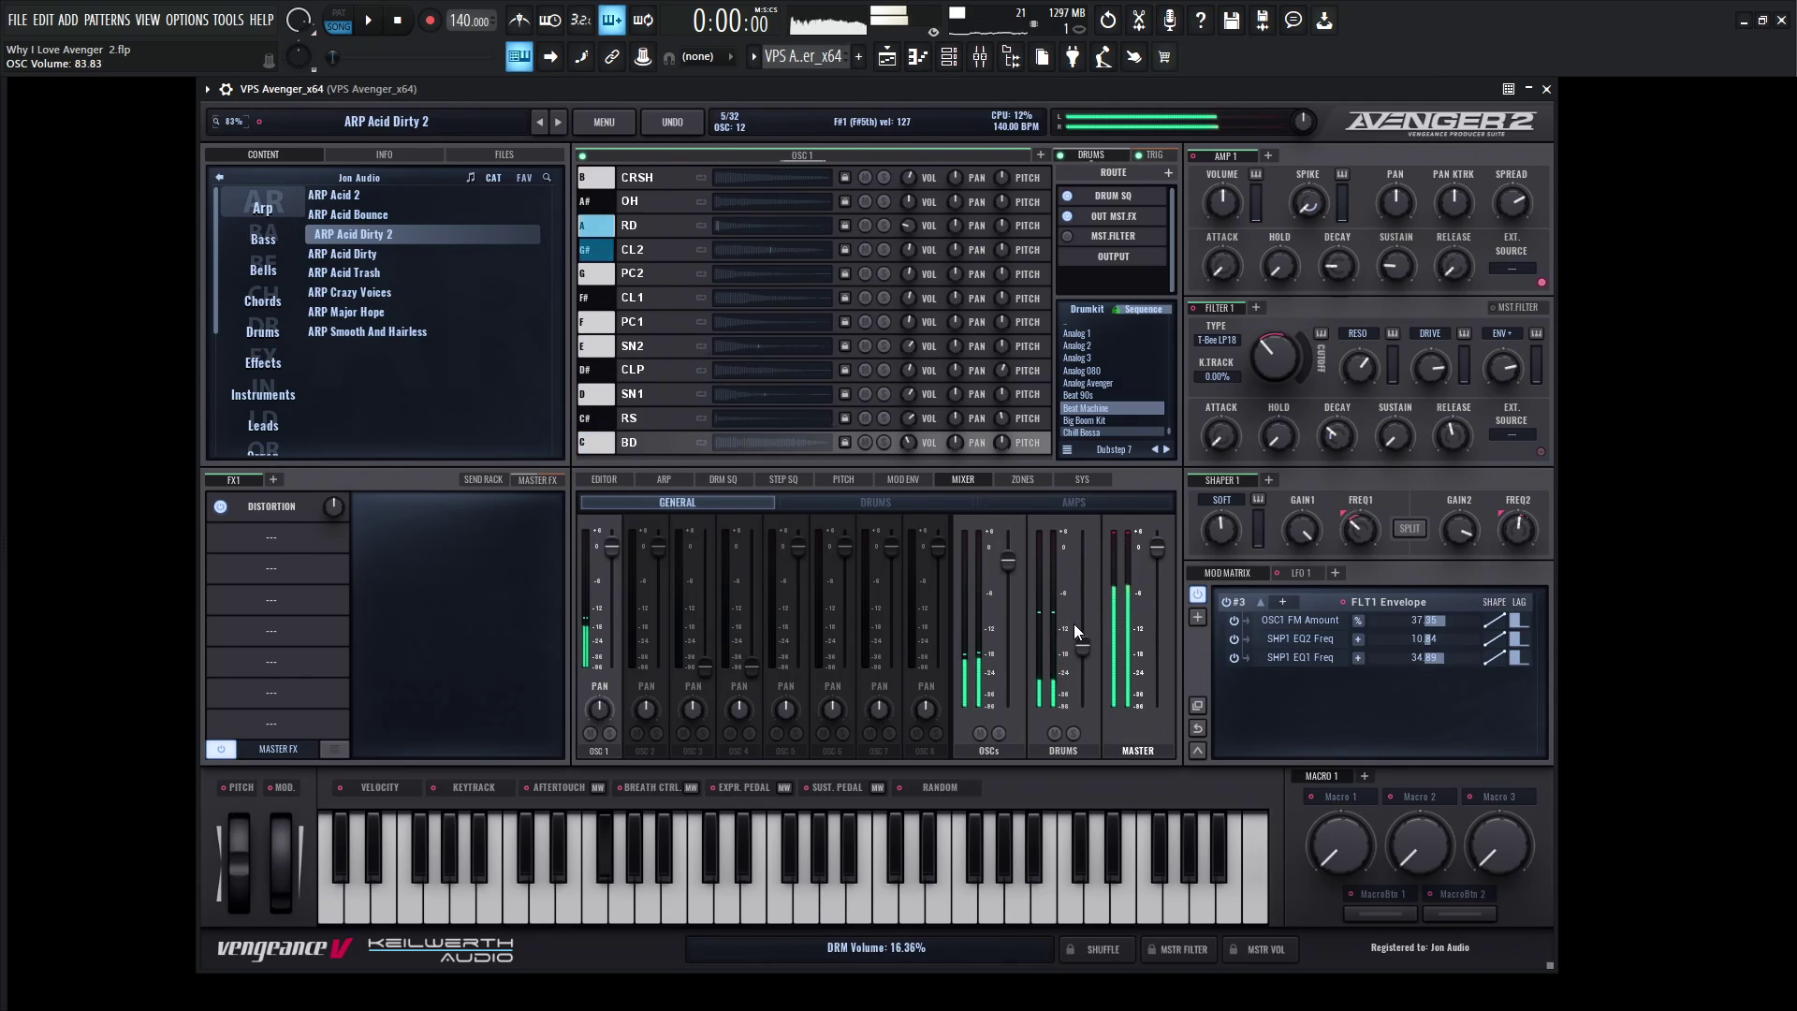
pyautogui.moveTo(1075, 623); pyautogui.dragTo(1078, 610)
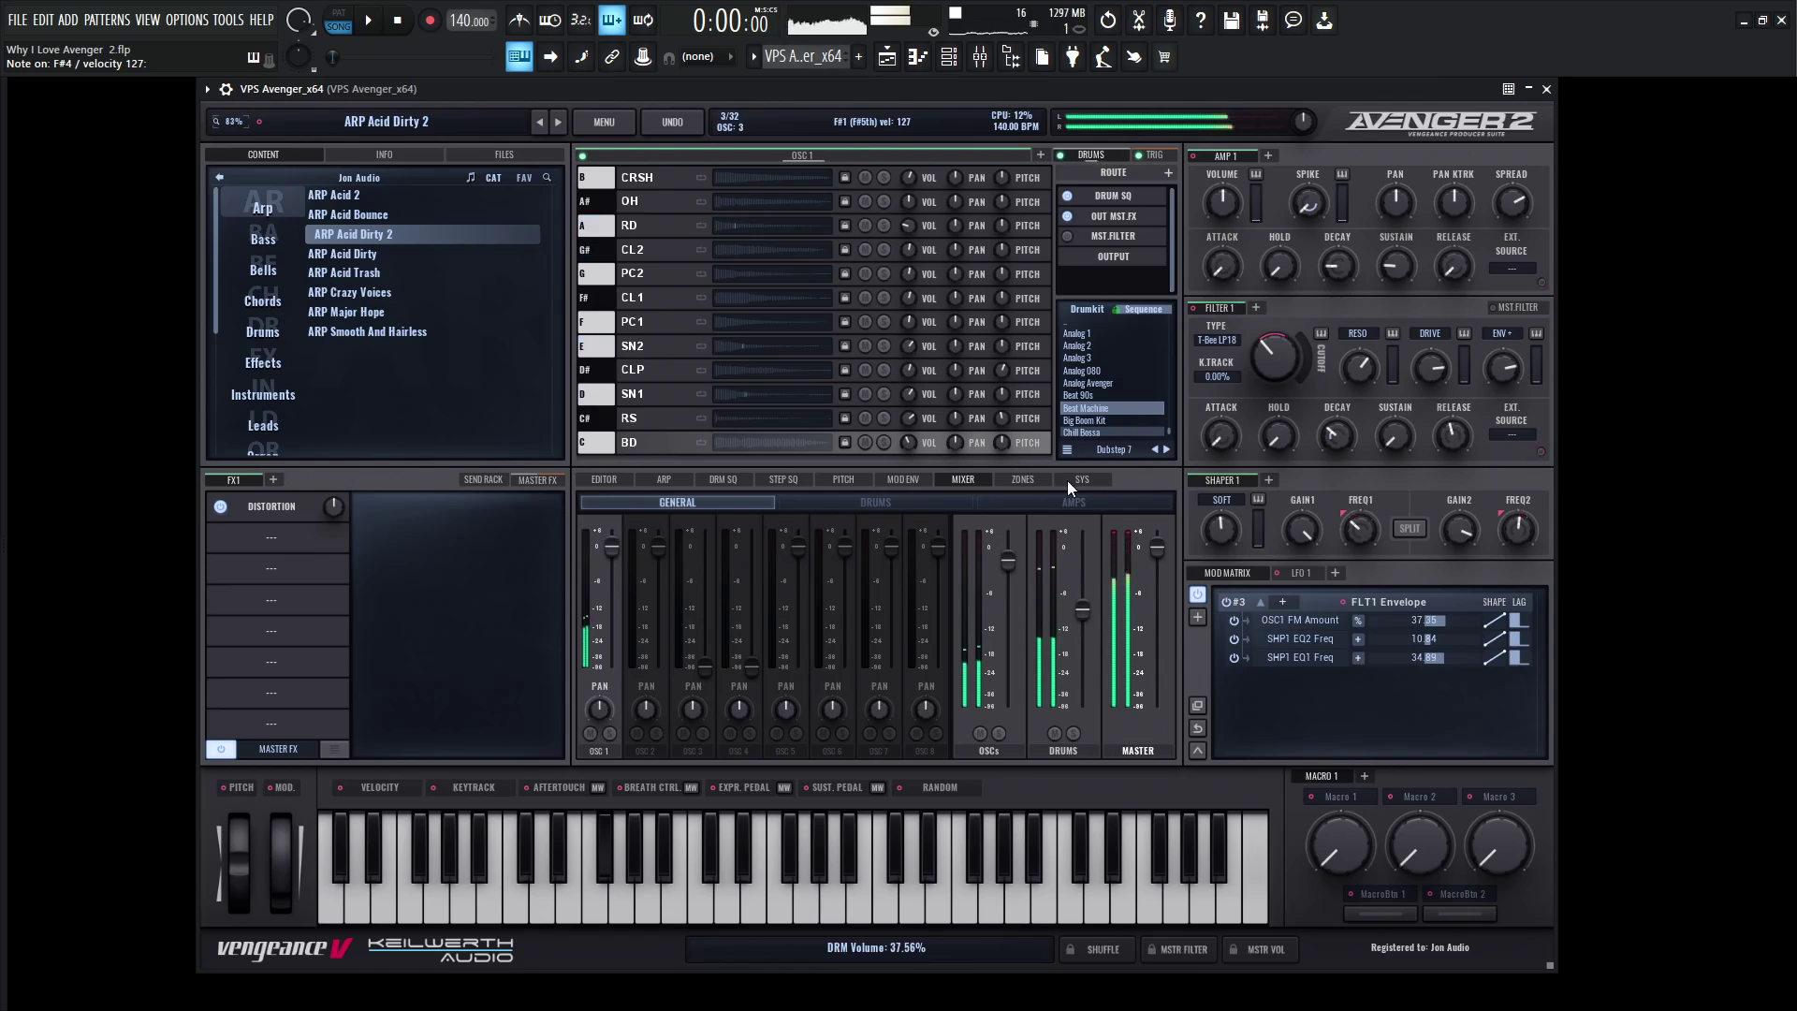
# - Try the Big Boom Kit sequence, load Analog Avenger instead, and extend the Drums key zone across the full keyboard
pyautogui.click(1159, 417)
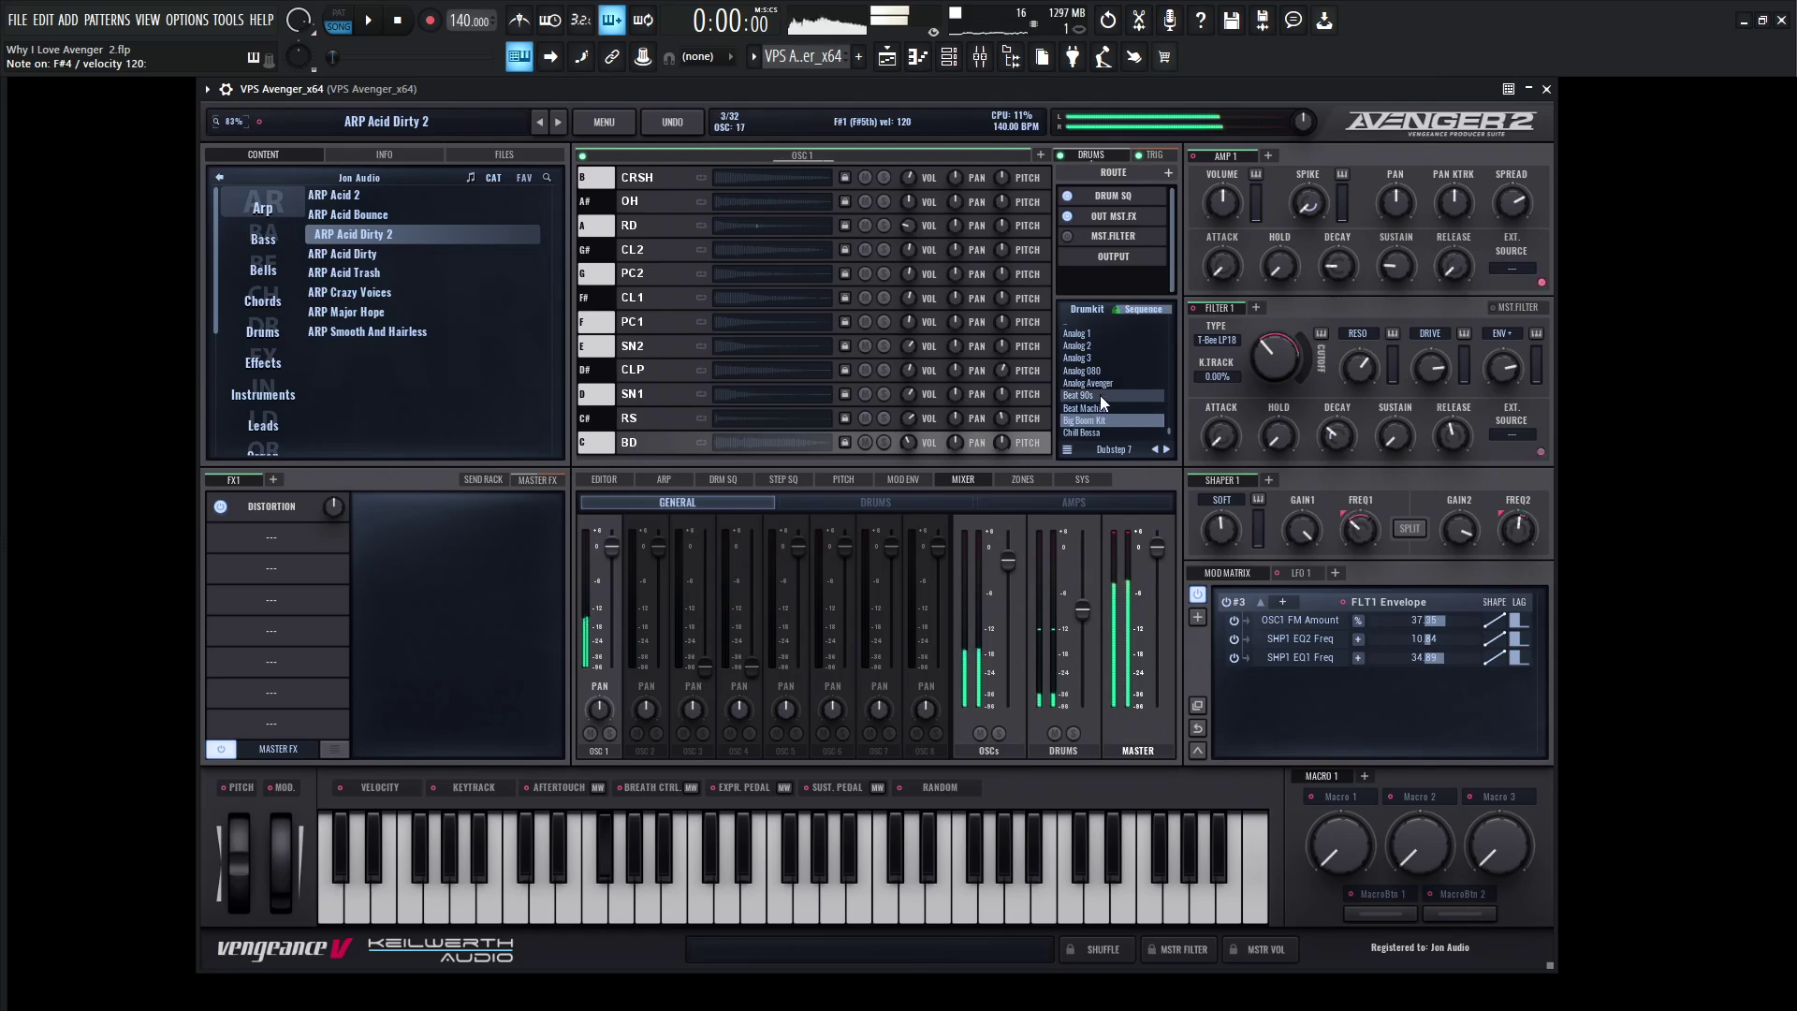
pyautogui.click(1097, 381)
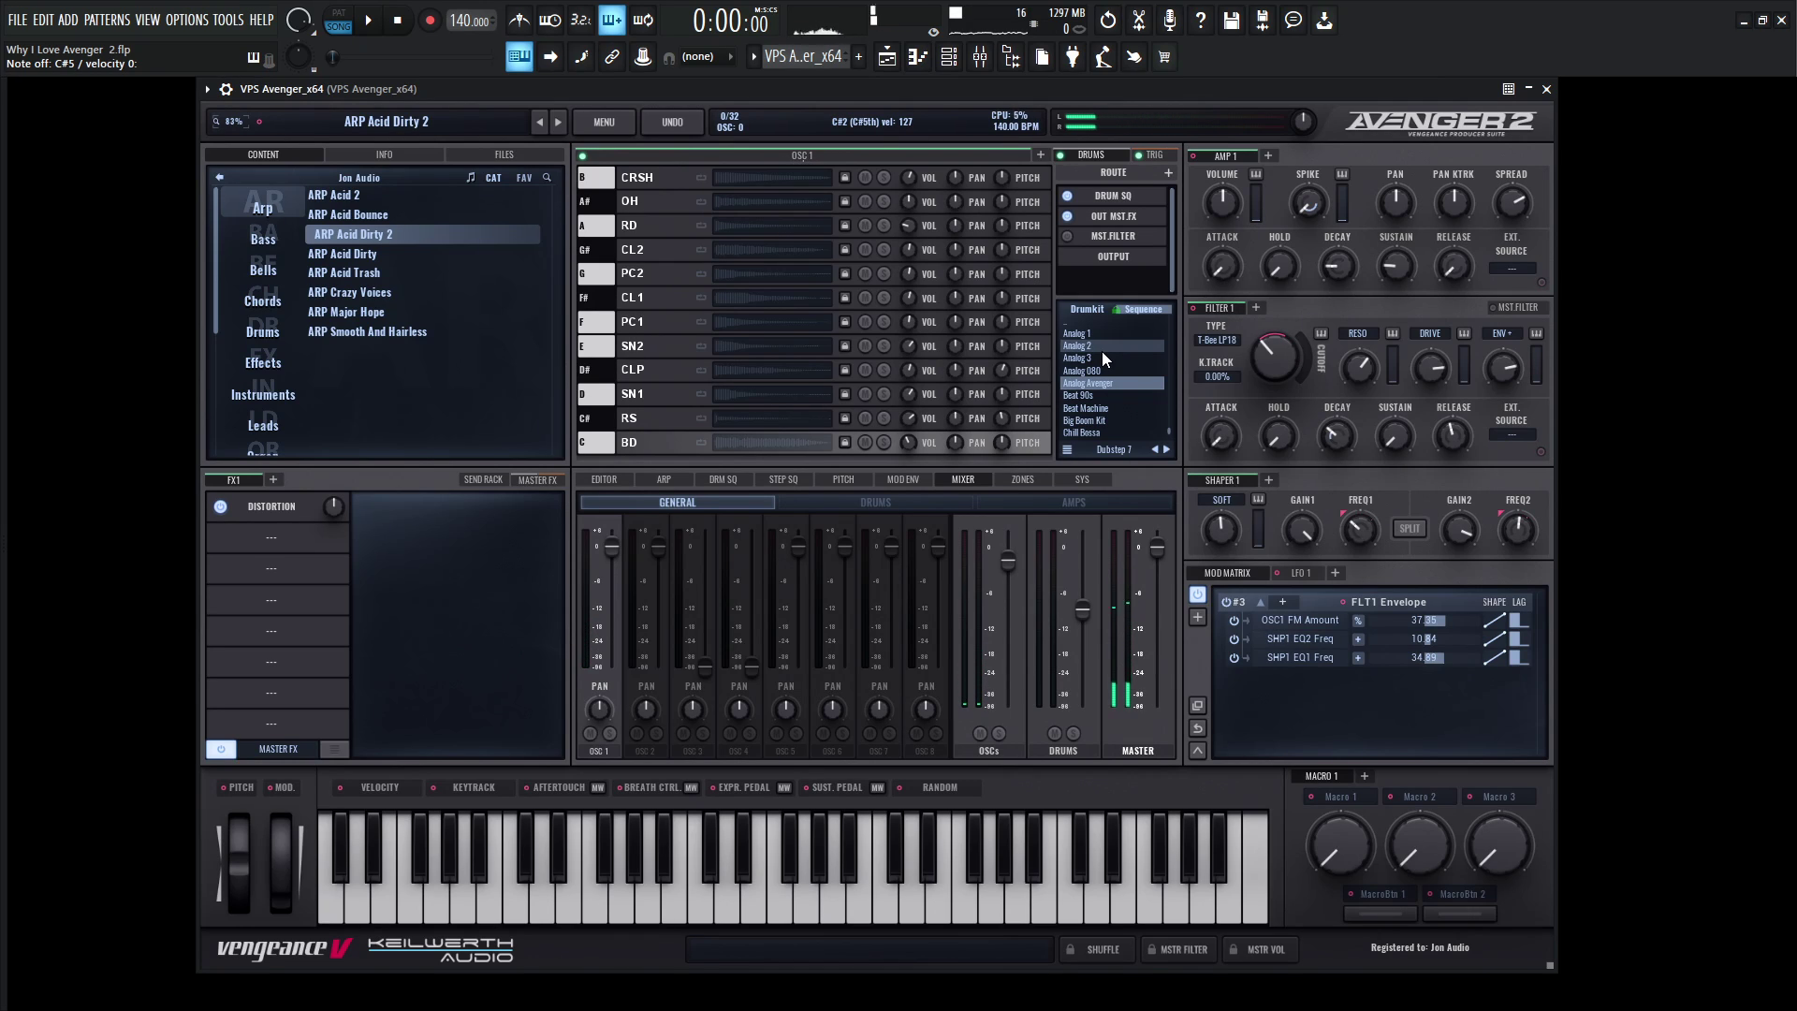
pyautogui.click(1016, 478)
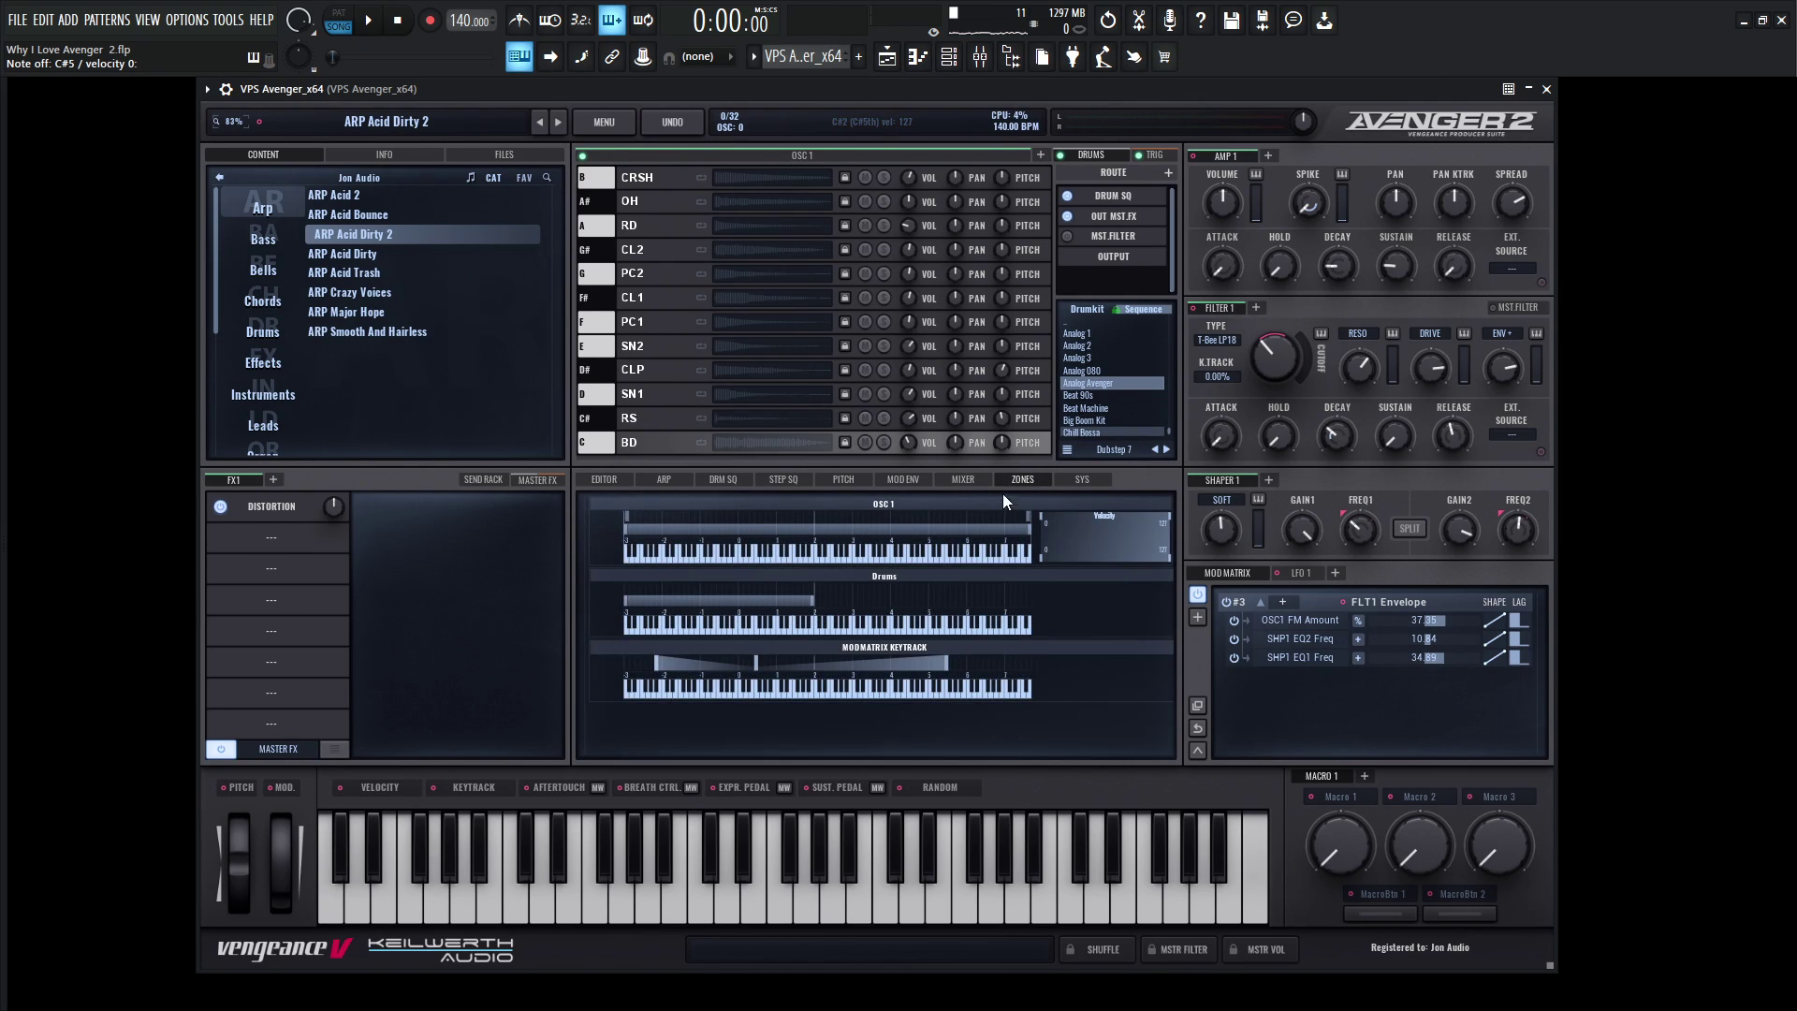
pyautogui.moveTo(813, 603); pyautogui.dragTo(1053, 608)
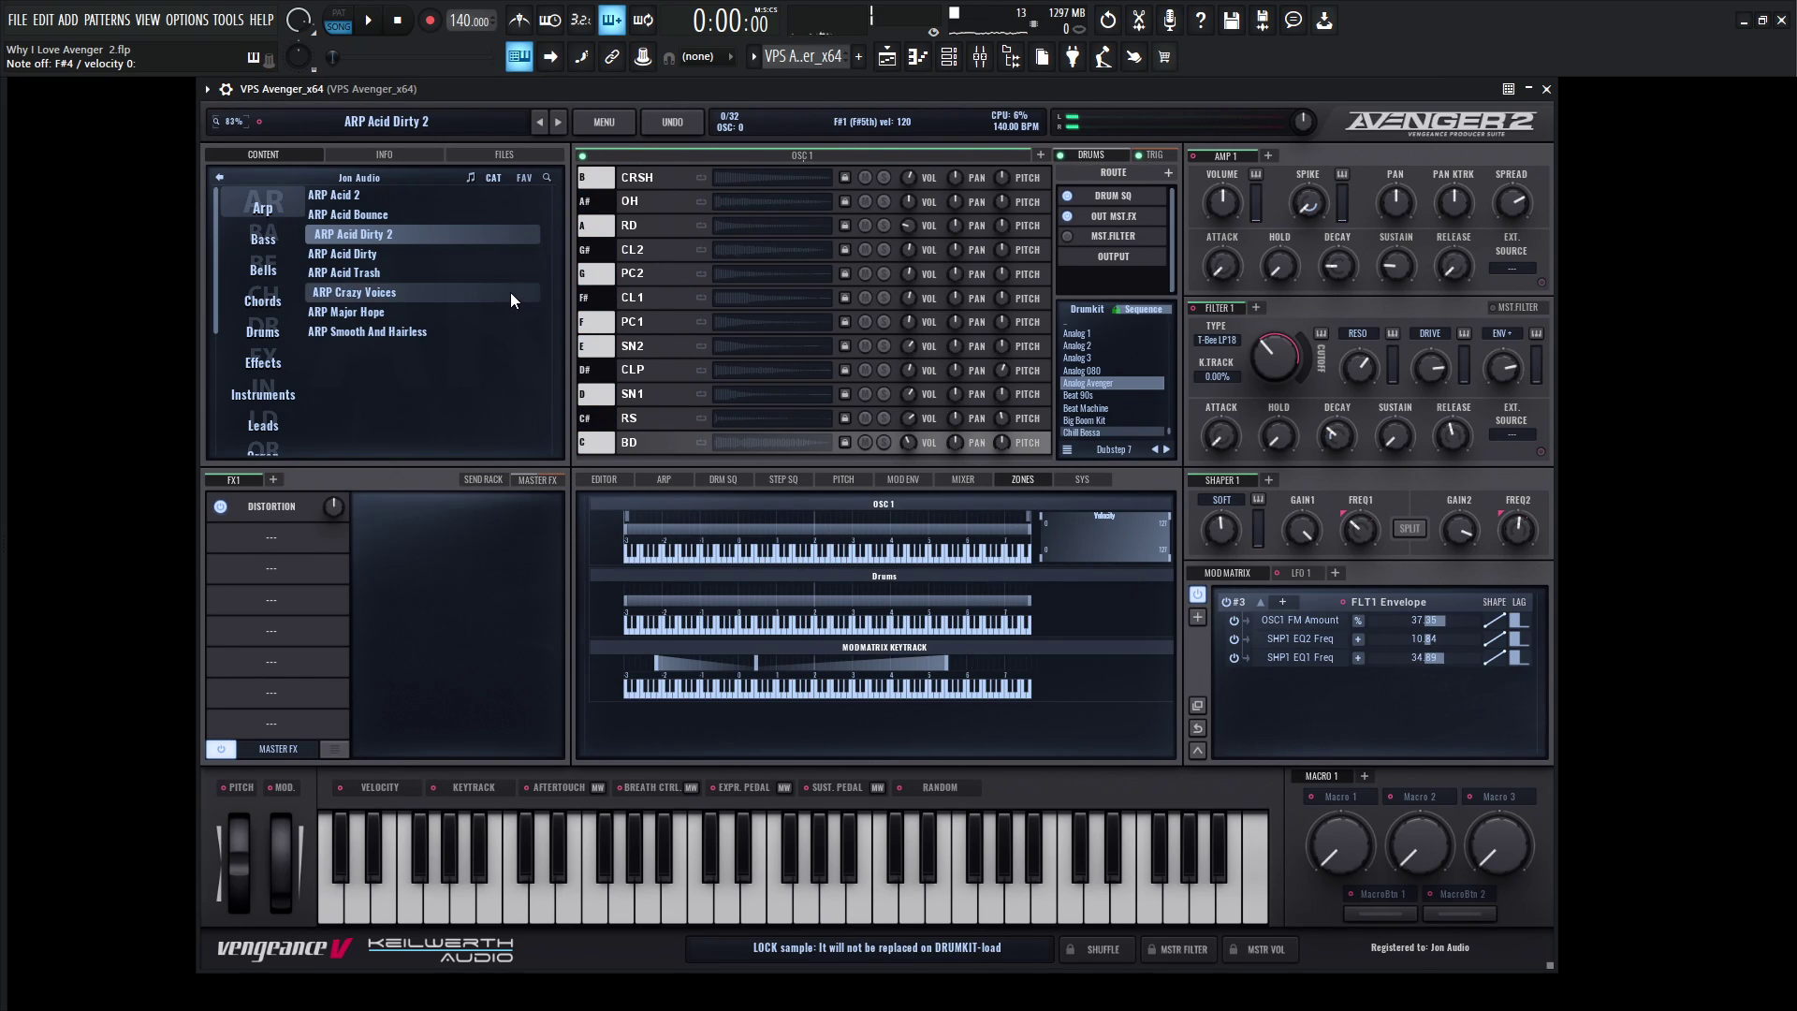
# - Load ARP Acid Dirty, switch to ARP Crazy Voices, and audition it with the project playing
pyautogui.click(418, 254)
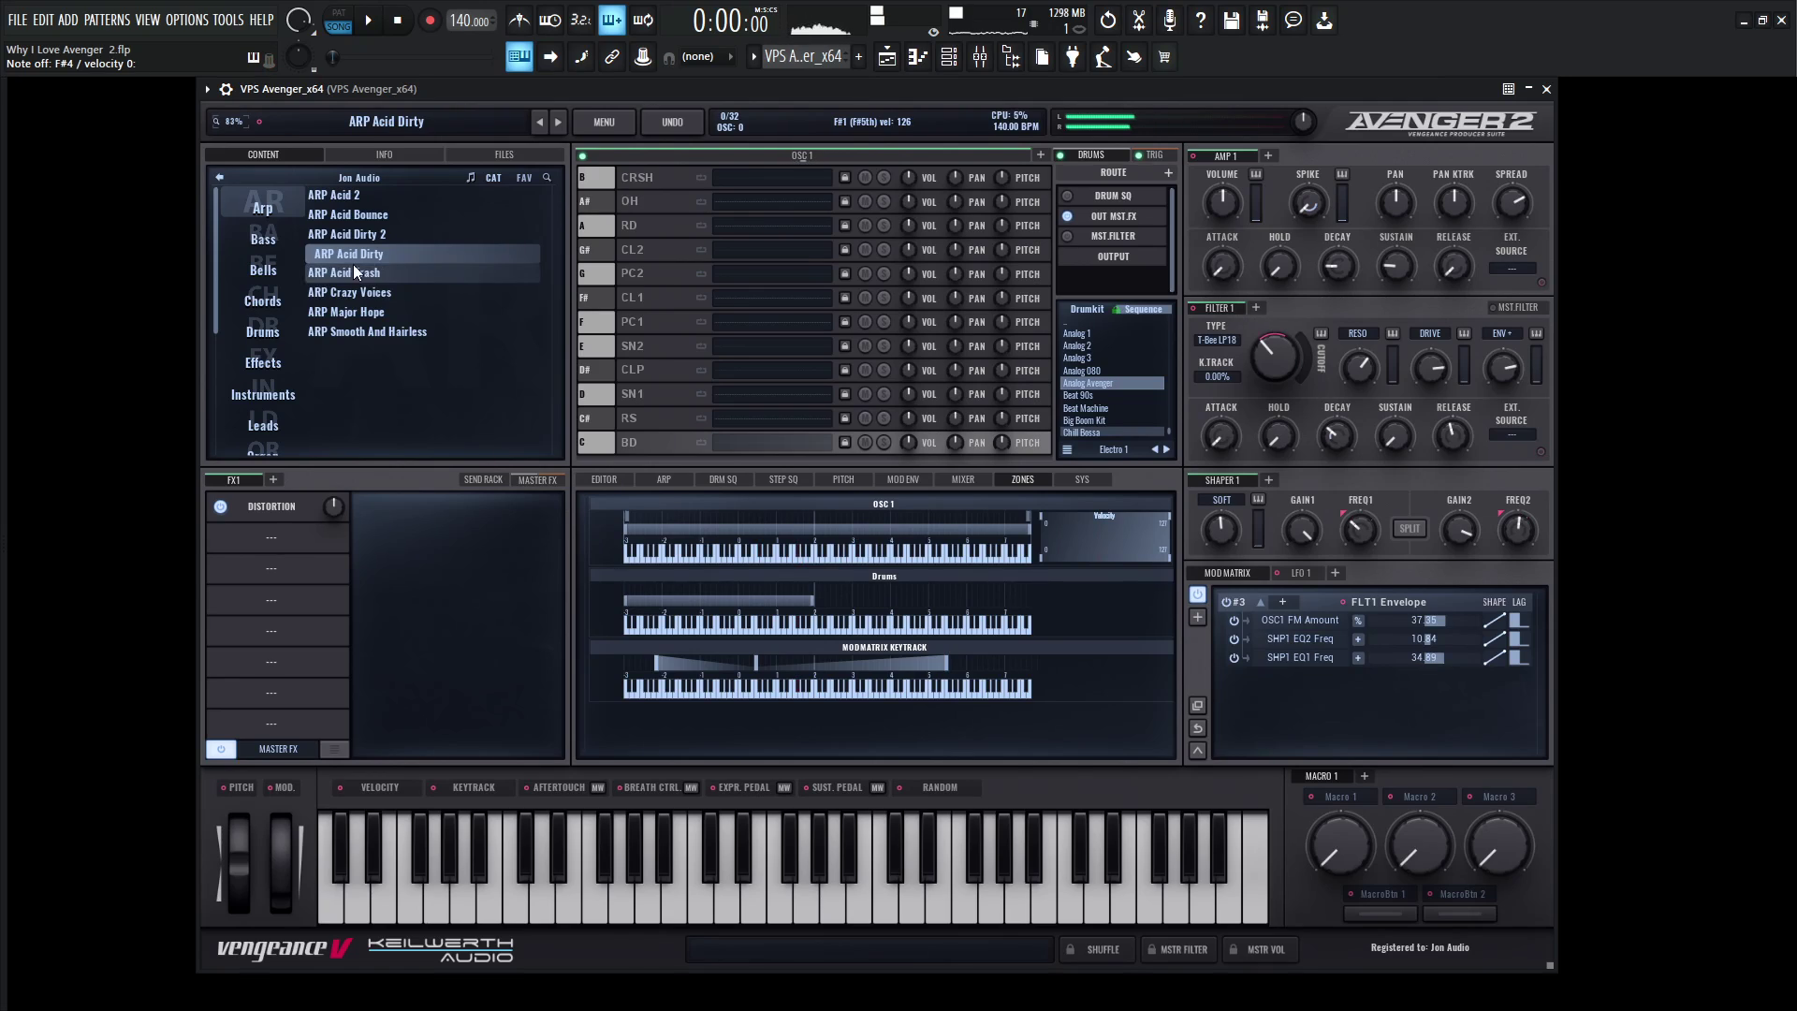
pyautogui.click(413, 292)
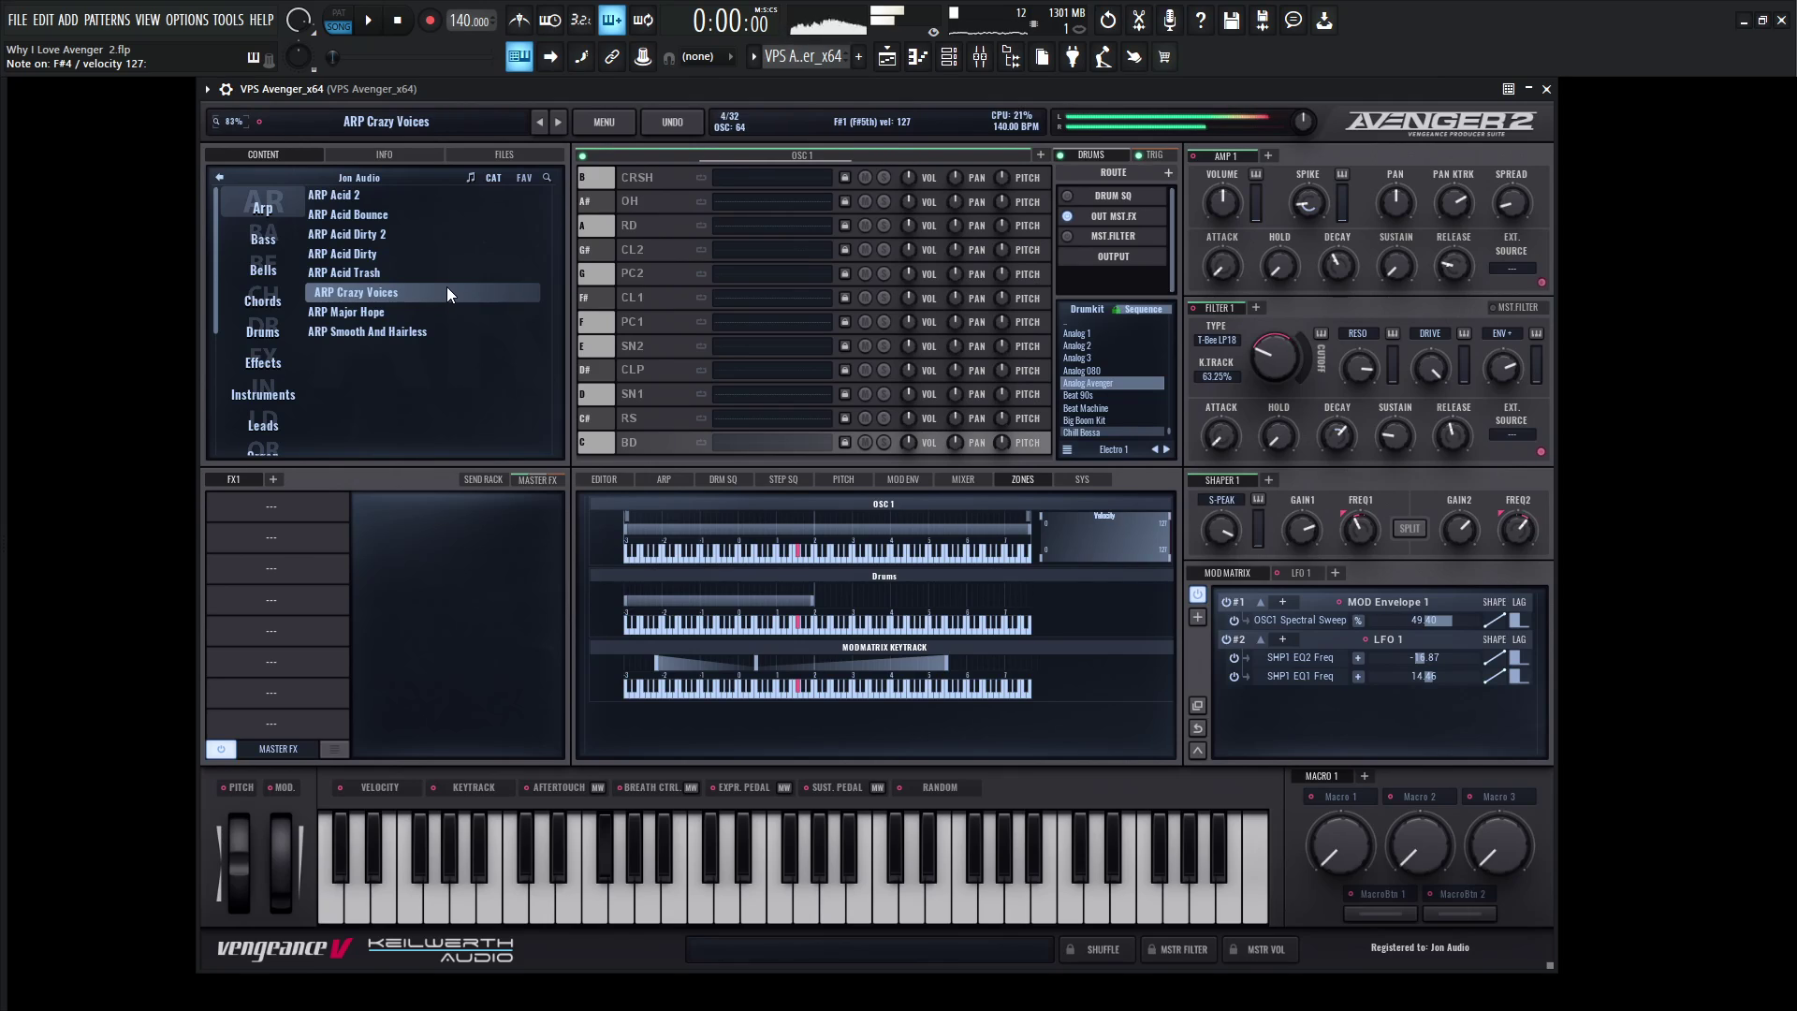
pyautogui.press('space')
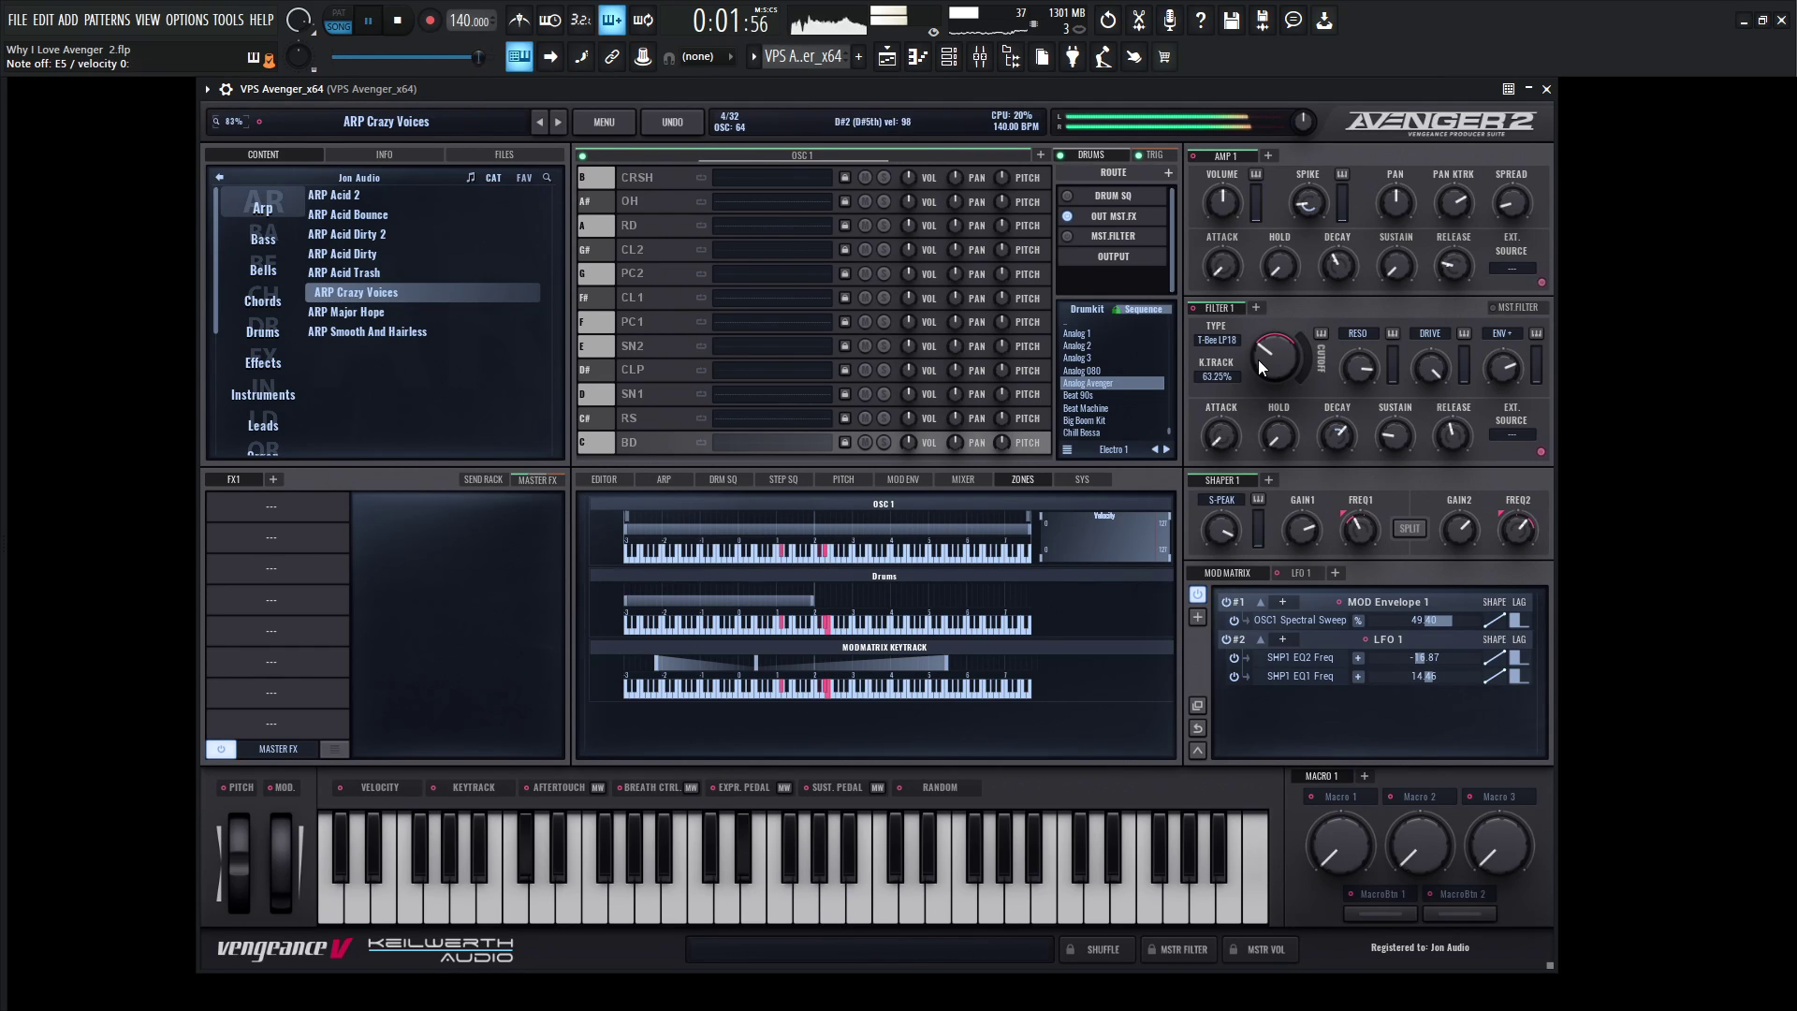
pyautogui.press('space')
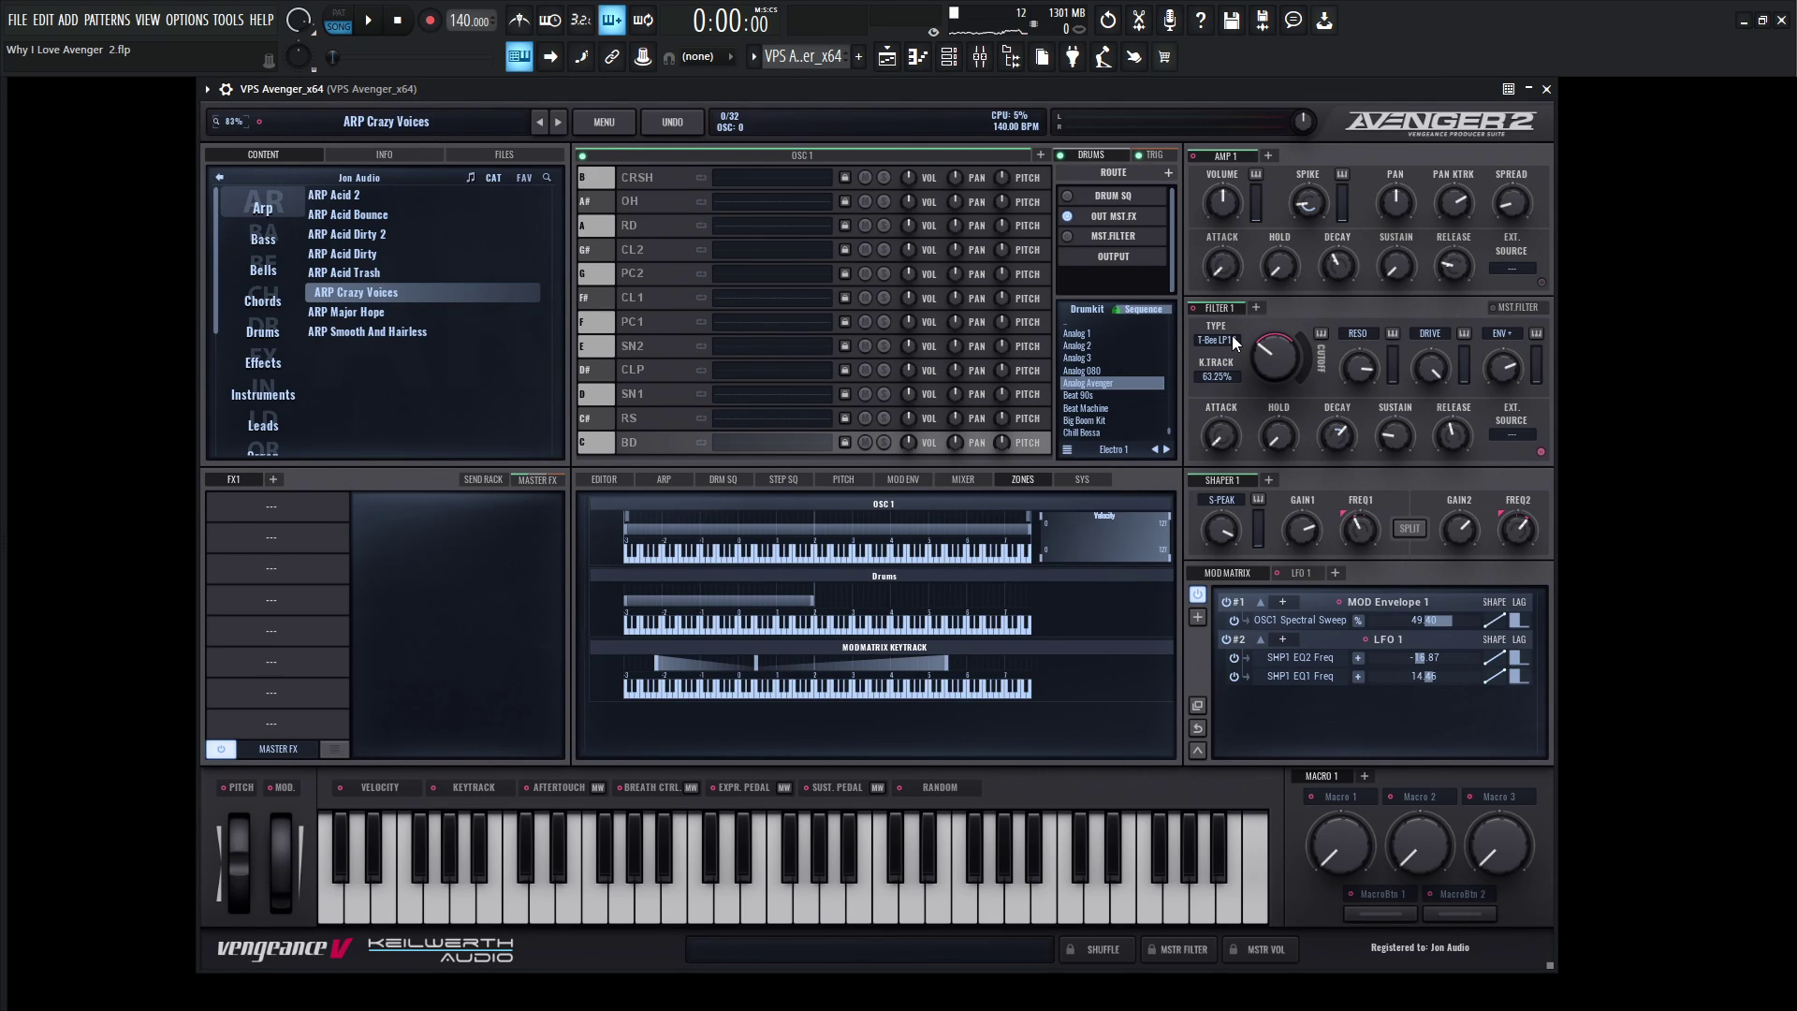
# - Load the ARP Major Hope preset and audition it with the project playing
pyautogui.click(414, 316)
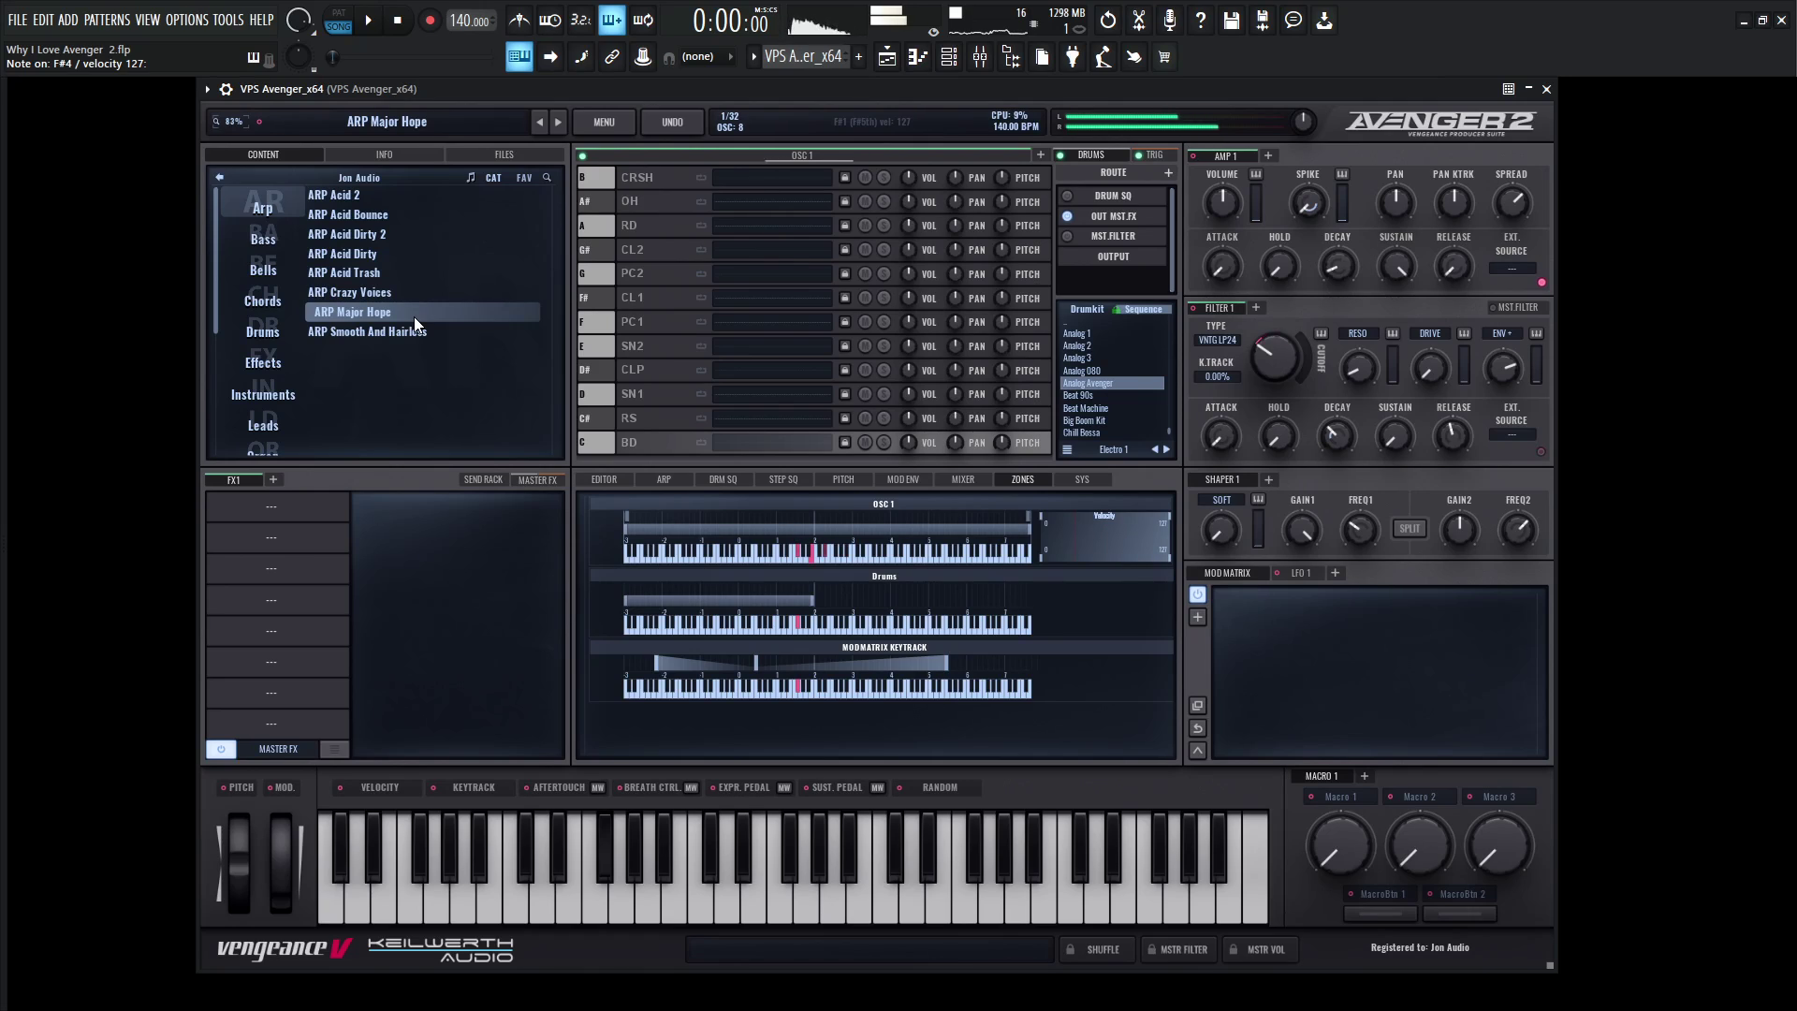
pyautogui.press('space')
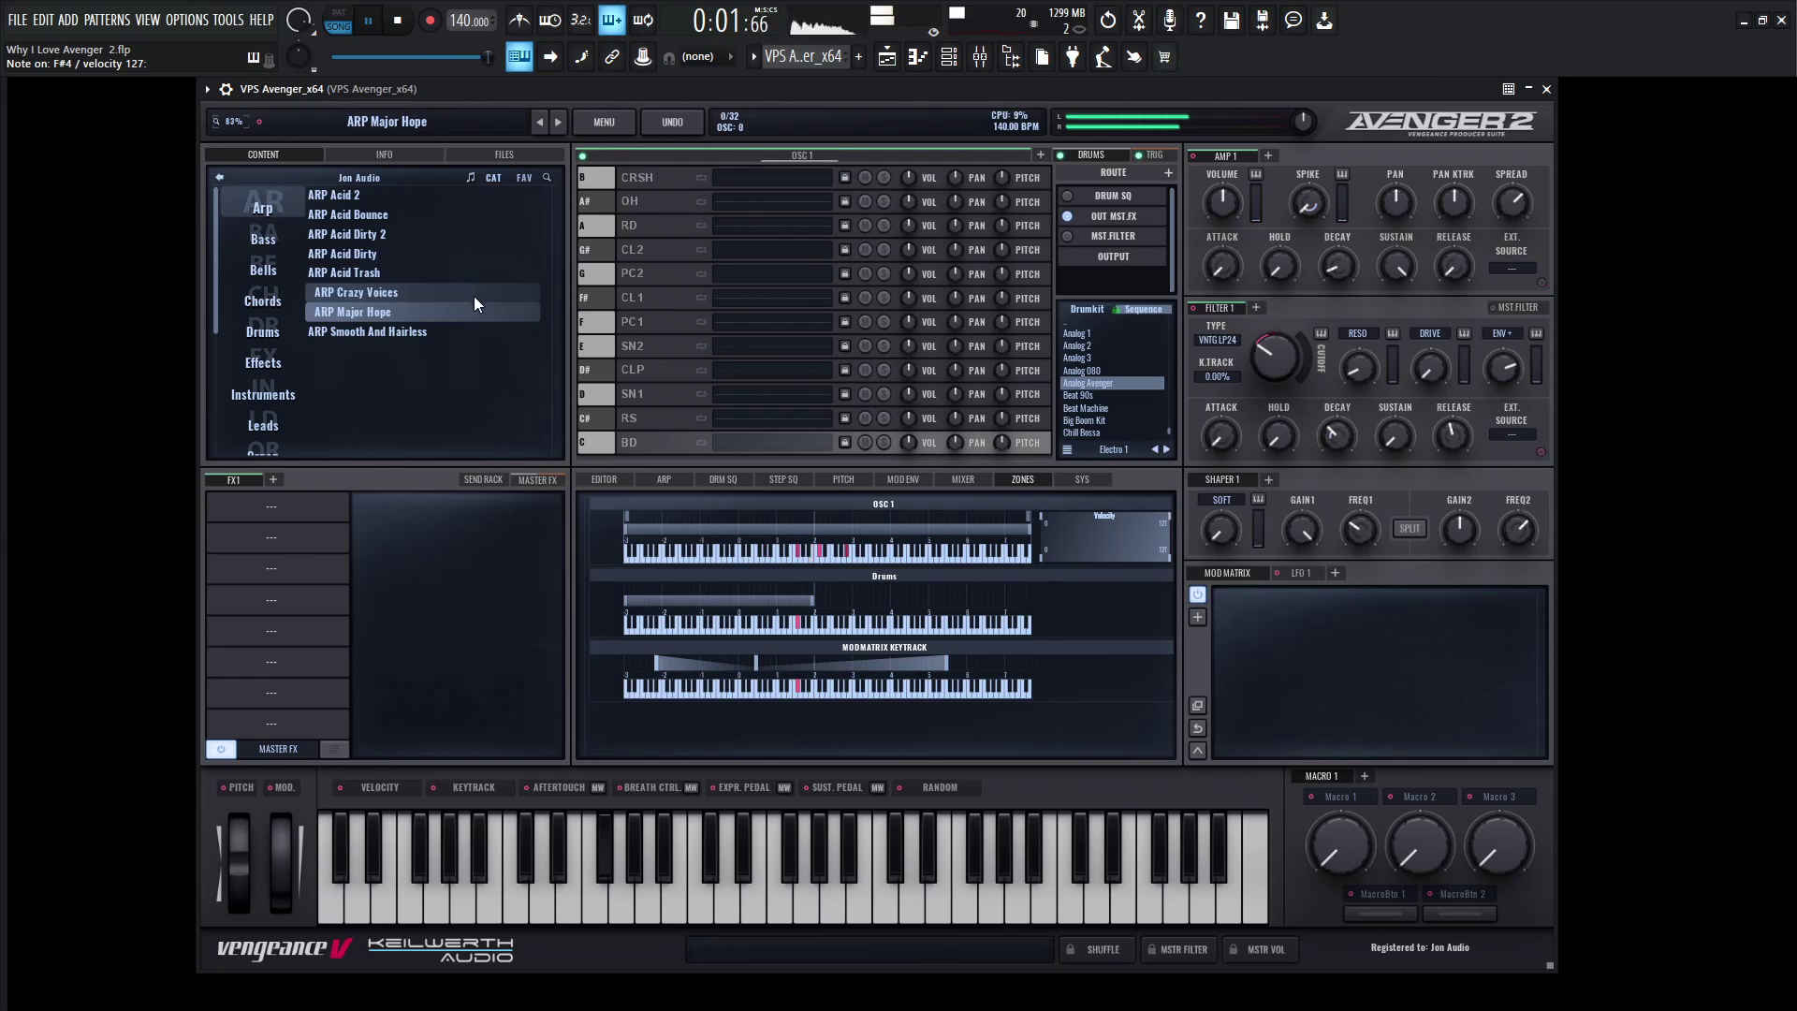
pyautogui.press('space')
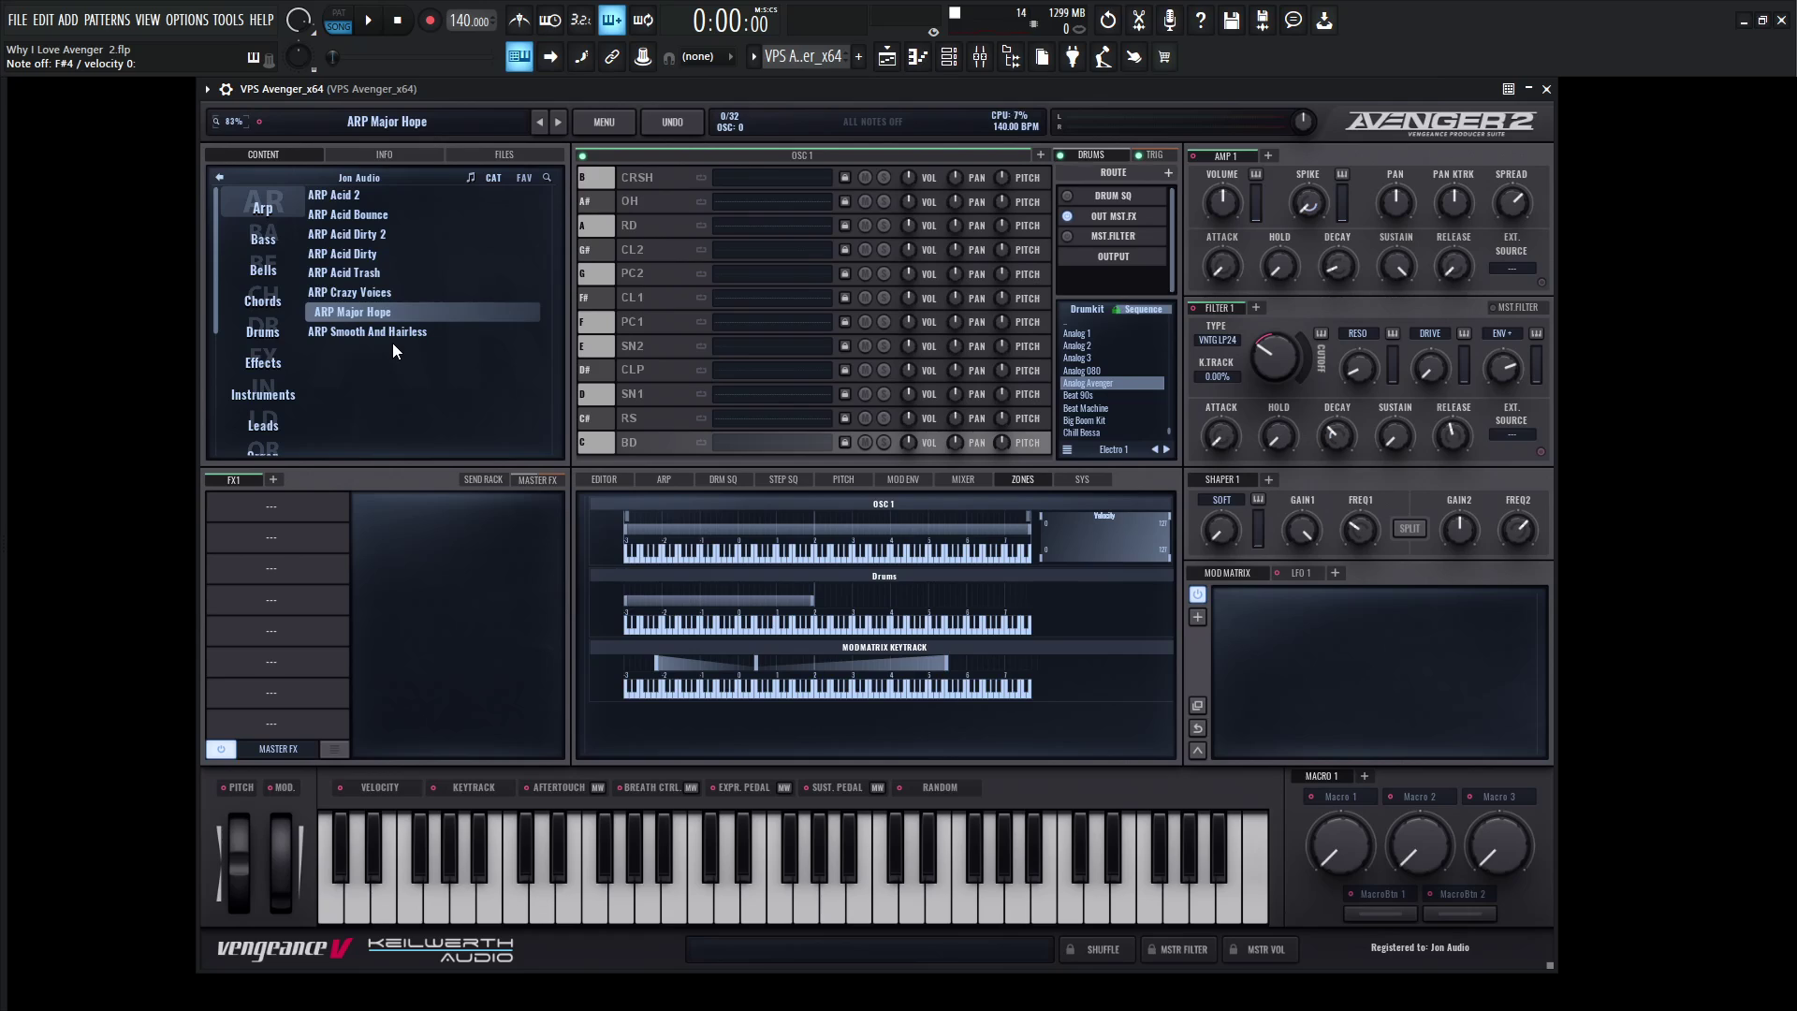
# - Load ARP Smooth And Hairless and sweep Filter 1's cutoff to about 138 Hz while the project plays
pyautogui.click(390, 333)
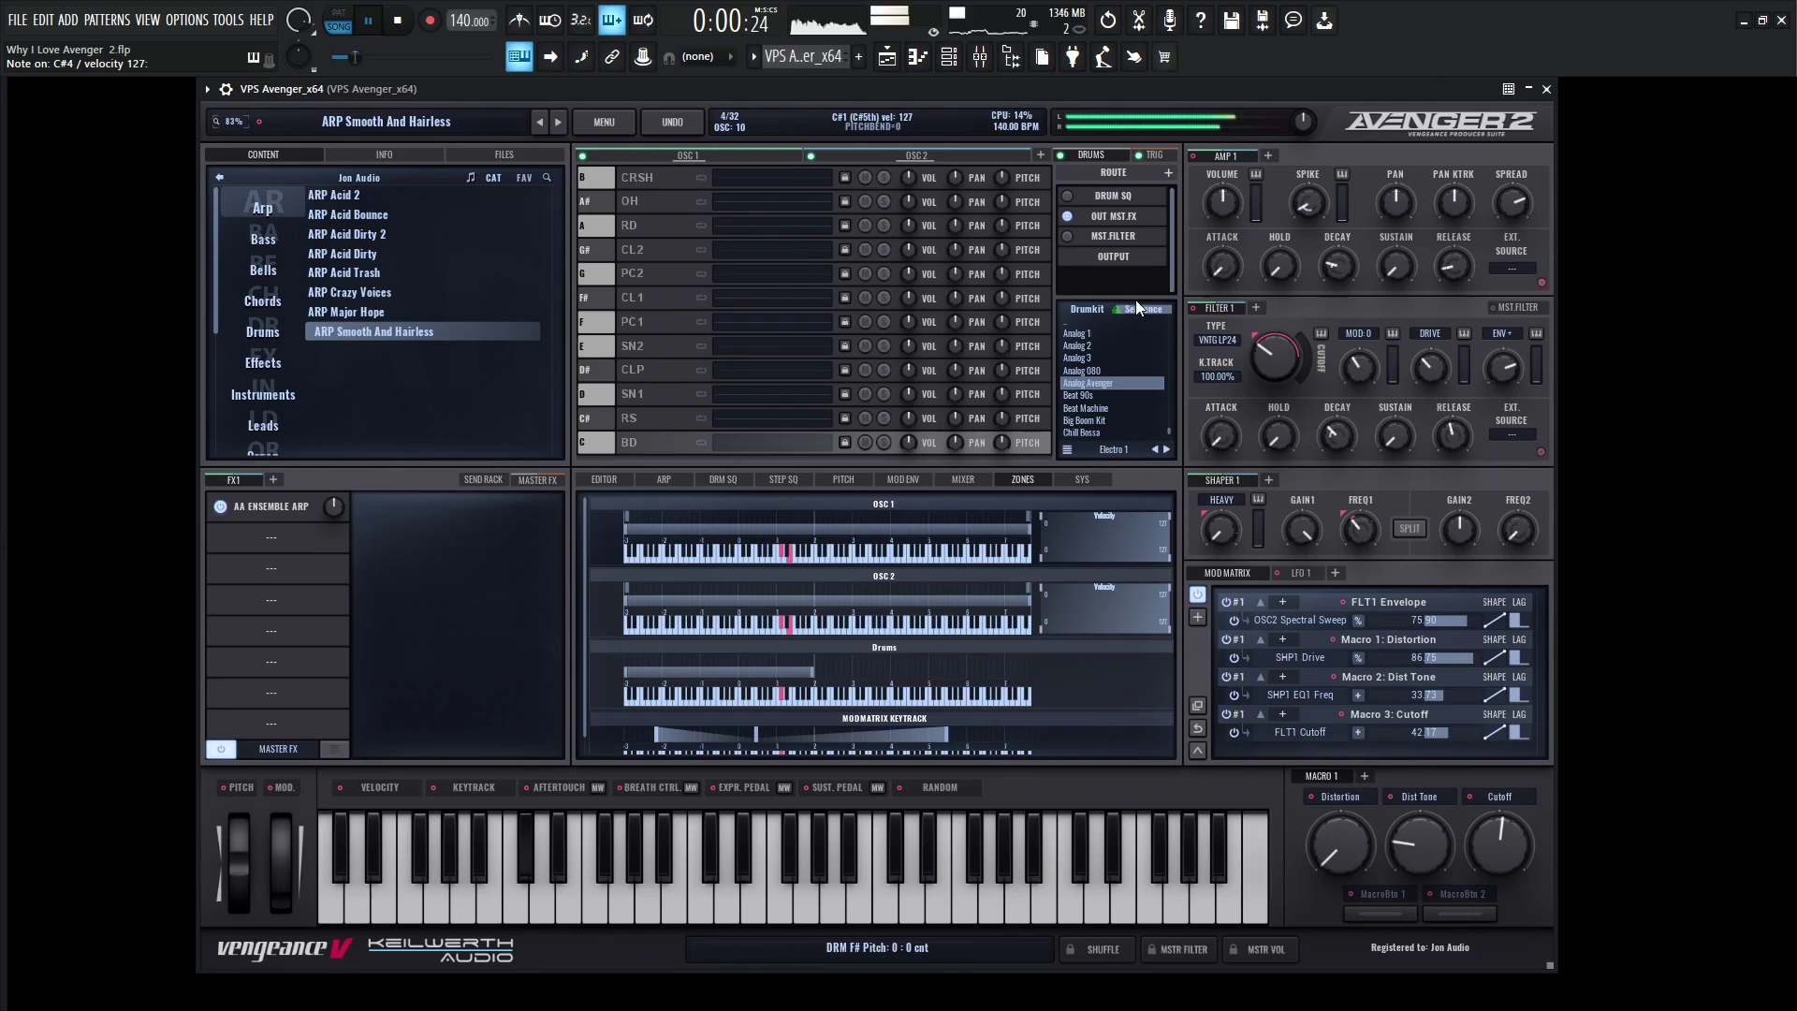
pyautogui.moveTo(1265, 373); pyautogui.dragTo(1265, 403)
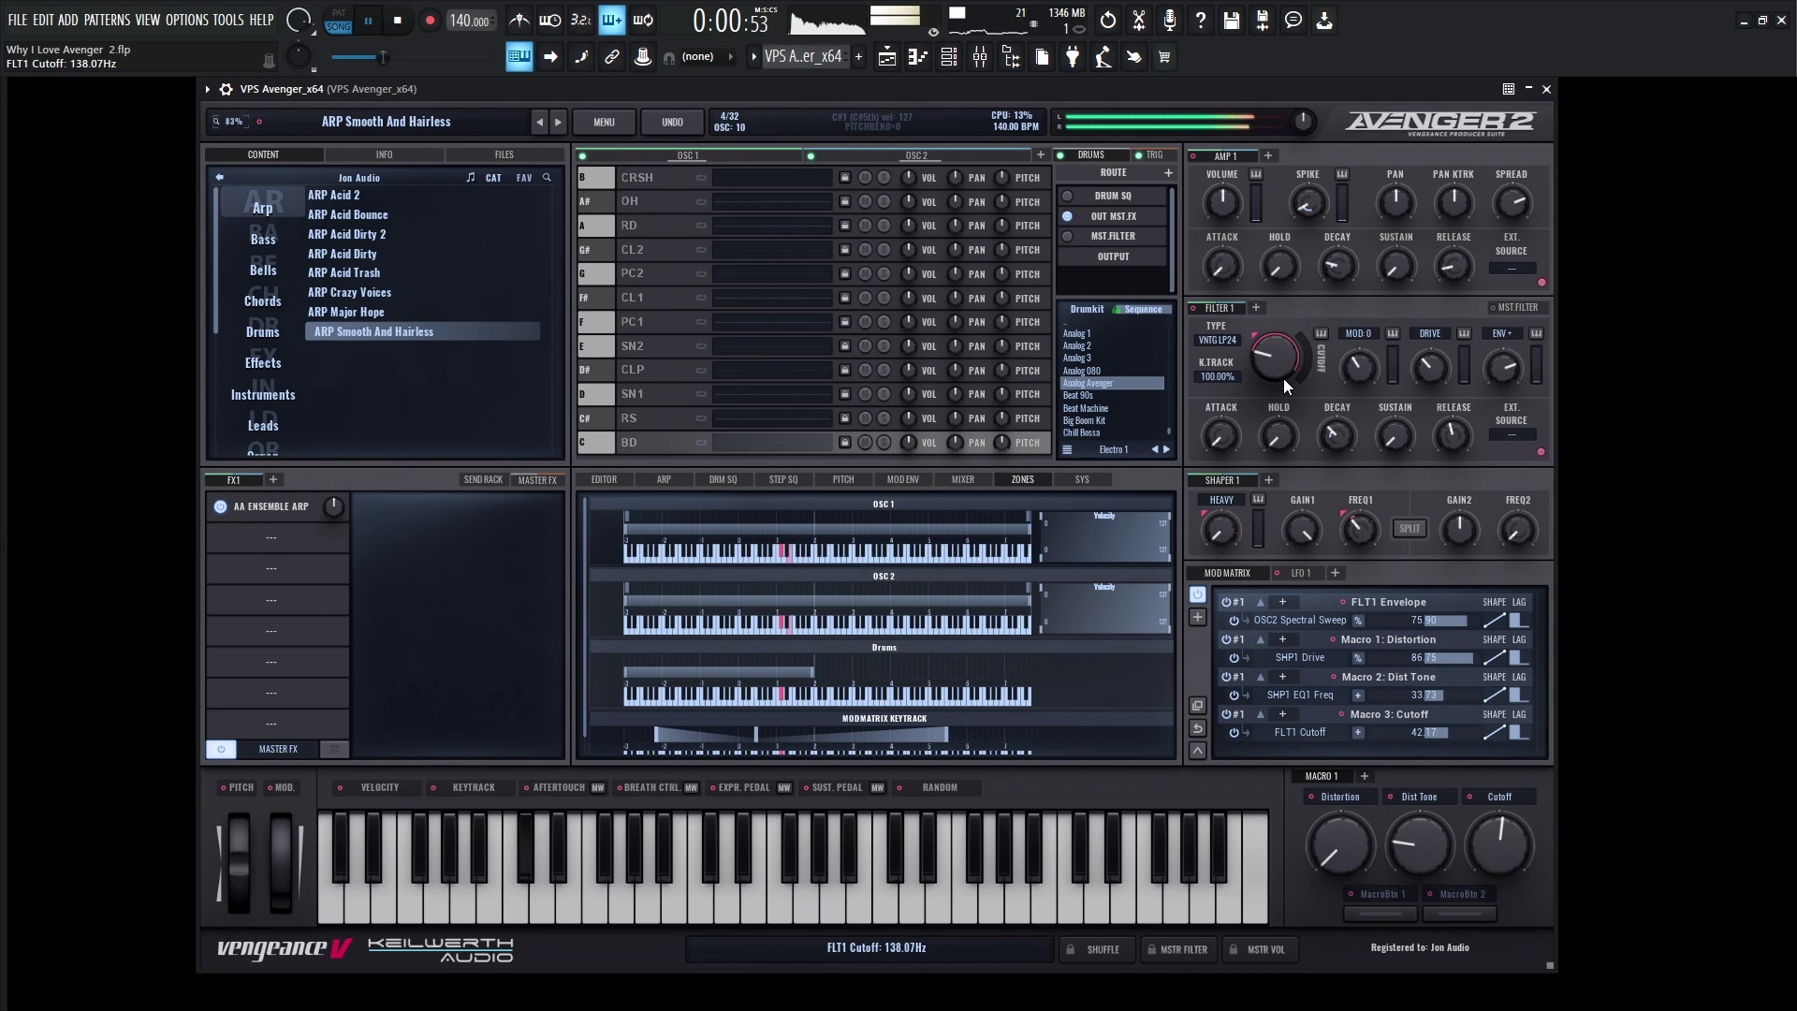
pyautogui.press('space')
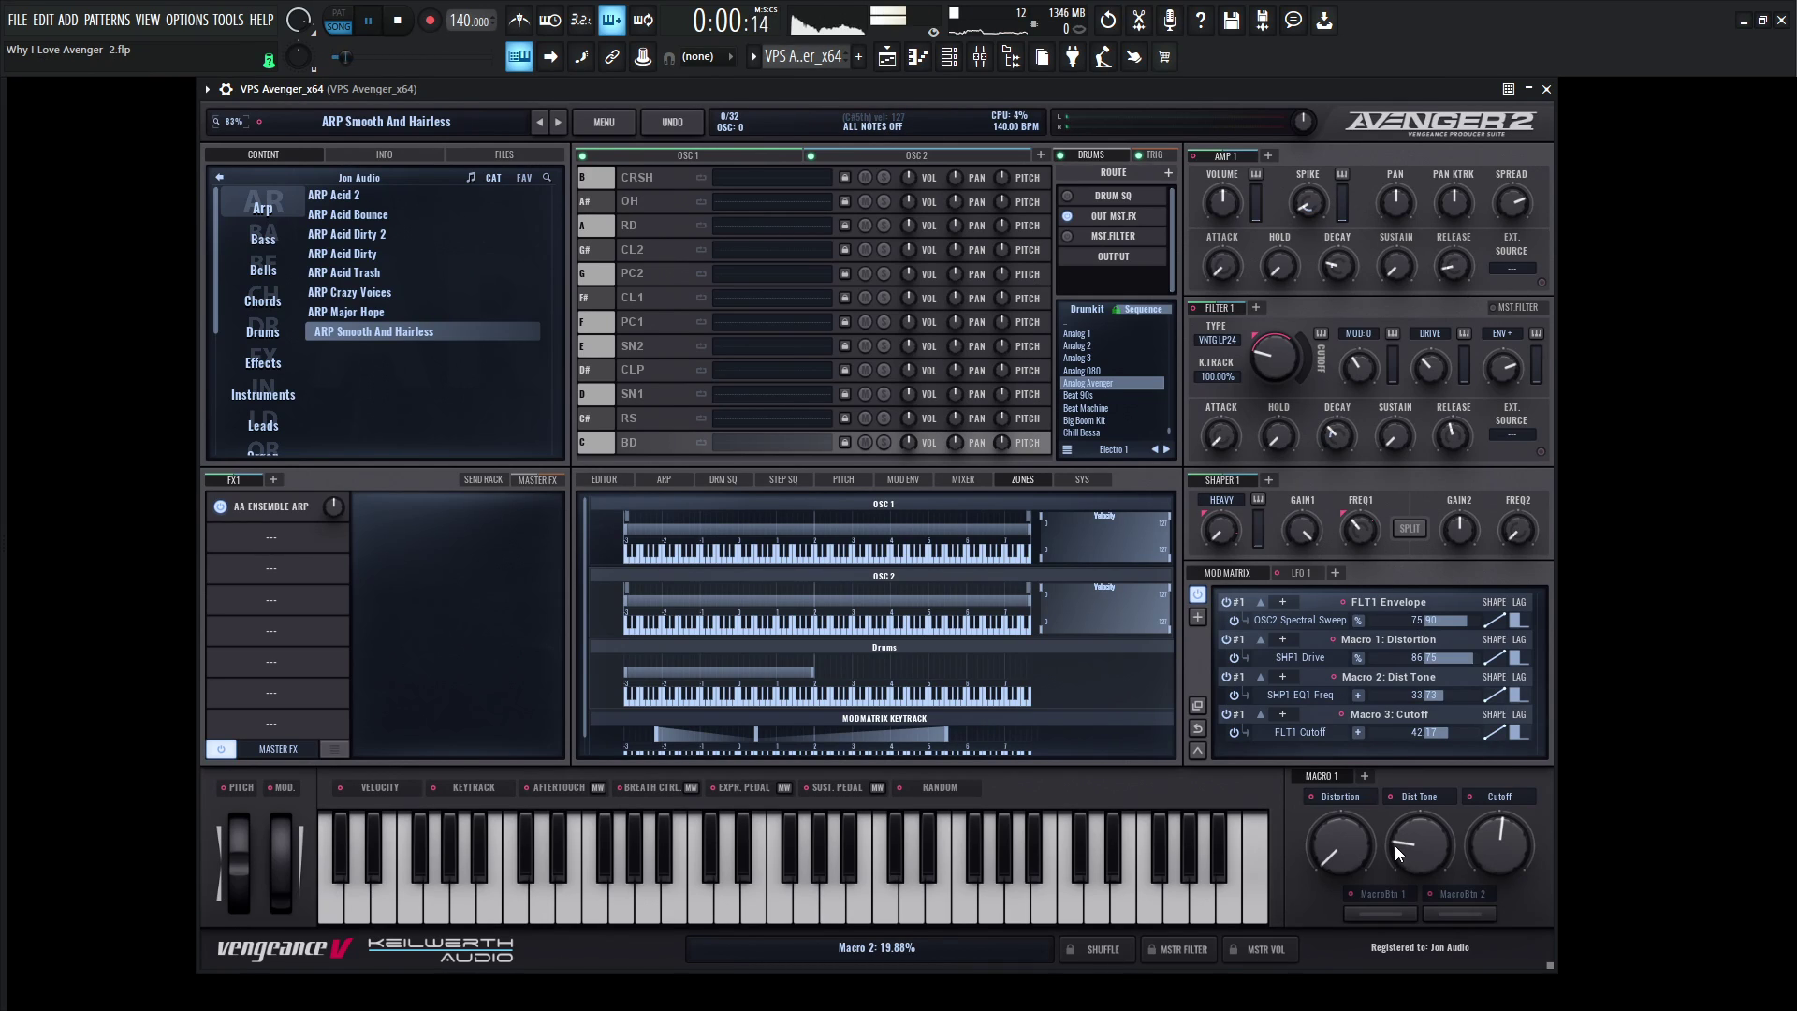
# - Sweep the Distortion, Dist Tone and Cutoff macros while the project plays, leaving Distortion high, Dist Tone low and Cutoff at maximum
pyautogui.press('space')
pyautogui.moveTo(1344, 844); pyautogui.dragTo(1415, 806)
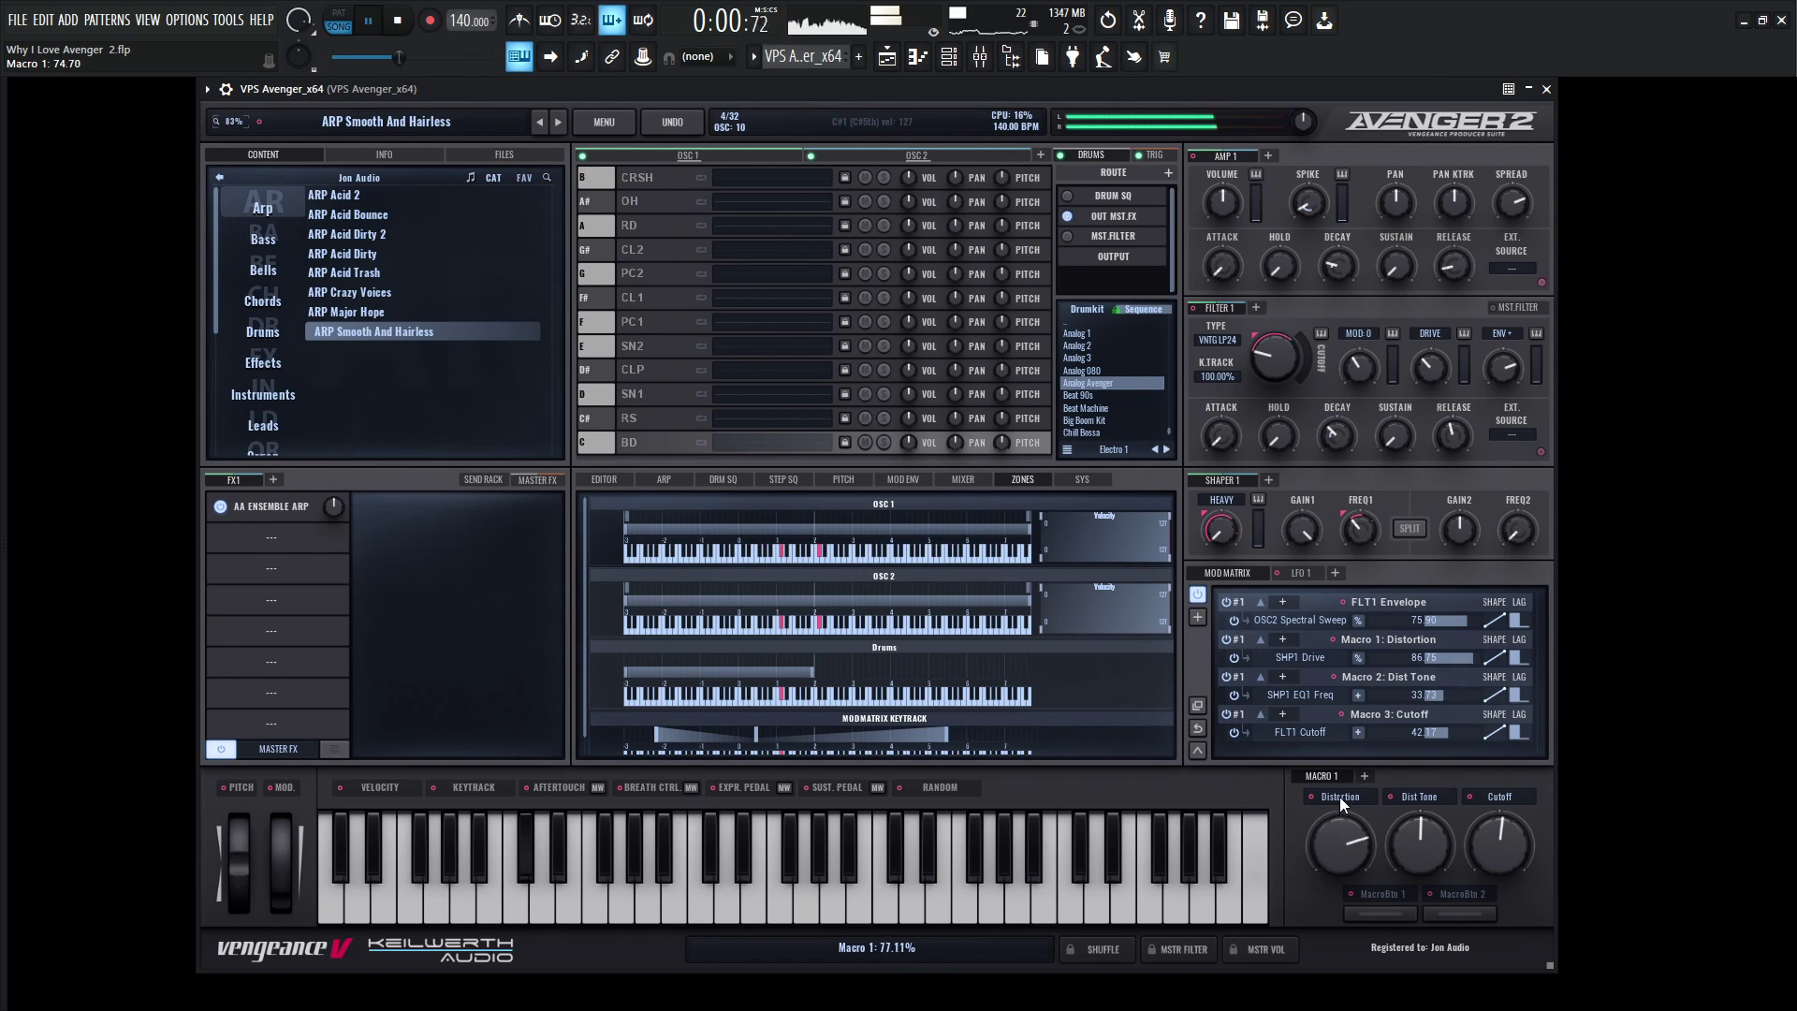
pyautogui.moveTo(1410, 806); pyautogui.dragTo(1422, 824)
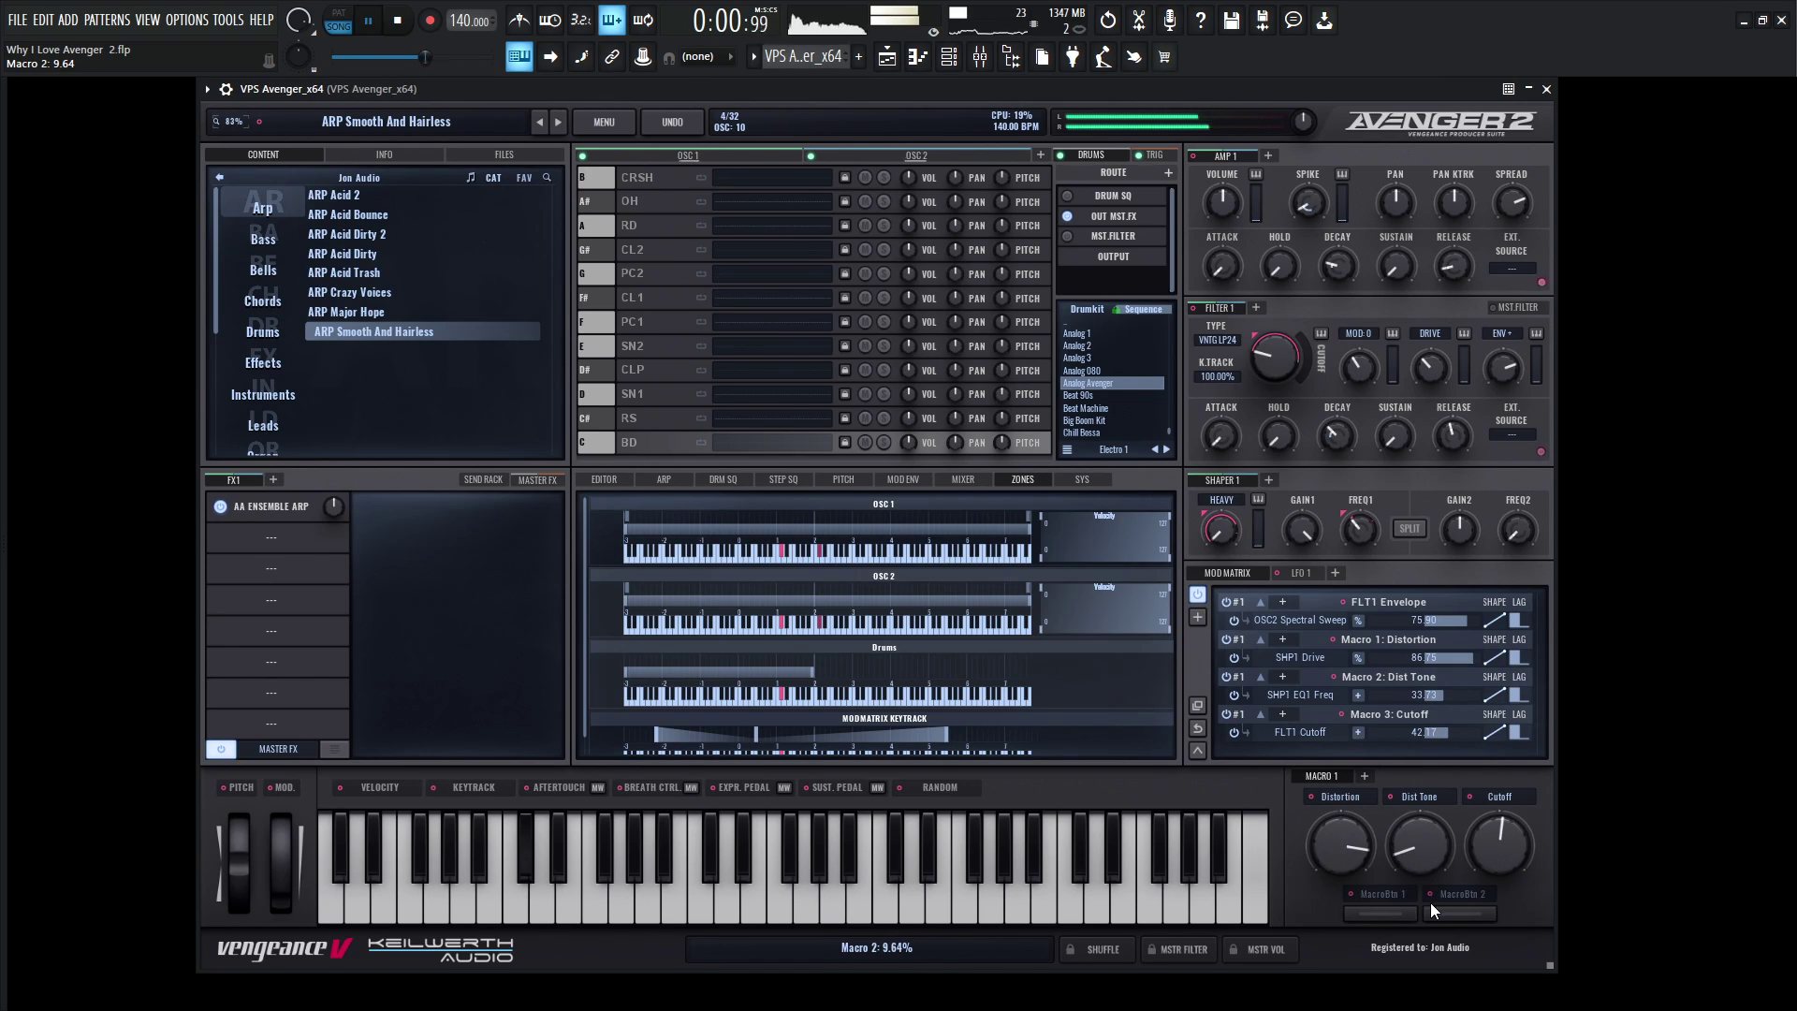
pyautogui.moveTo(1350, 871); pyautogui.dragTo(1354, 863)
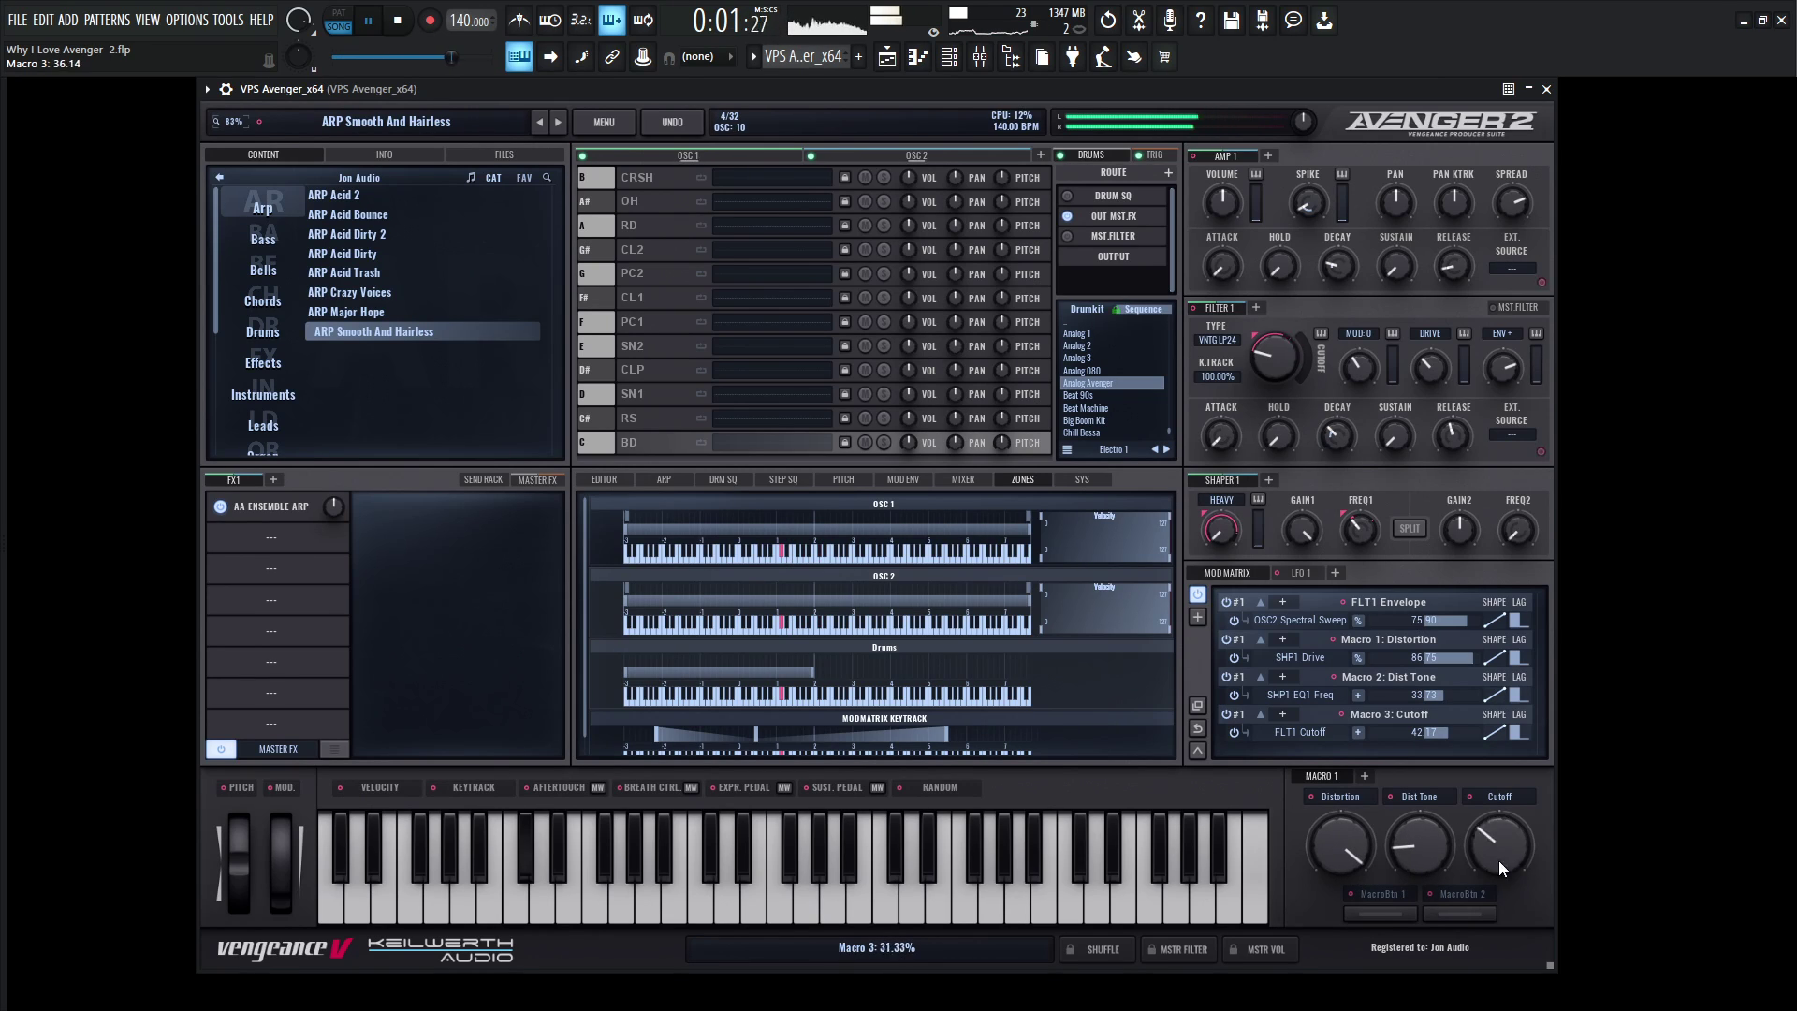
pyautogui.moveTo(1506, 789); pyautogui.dragTo(1473, 775)
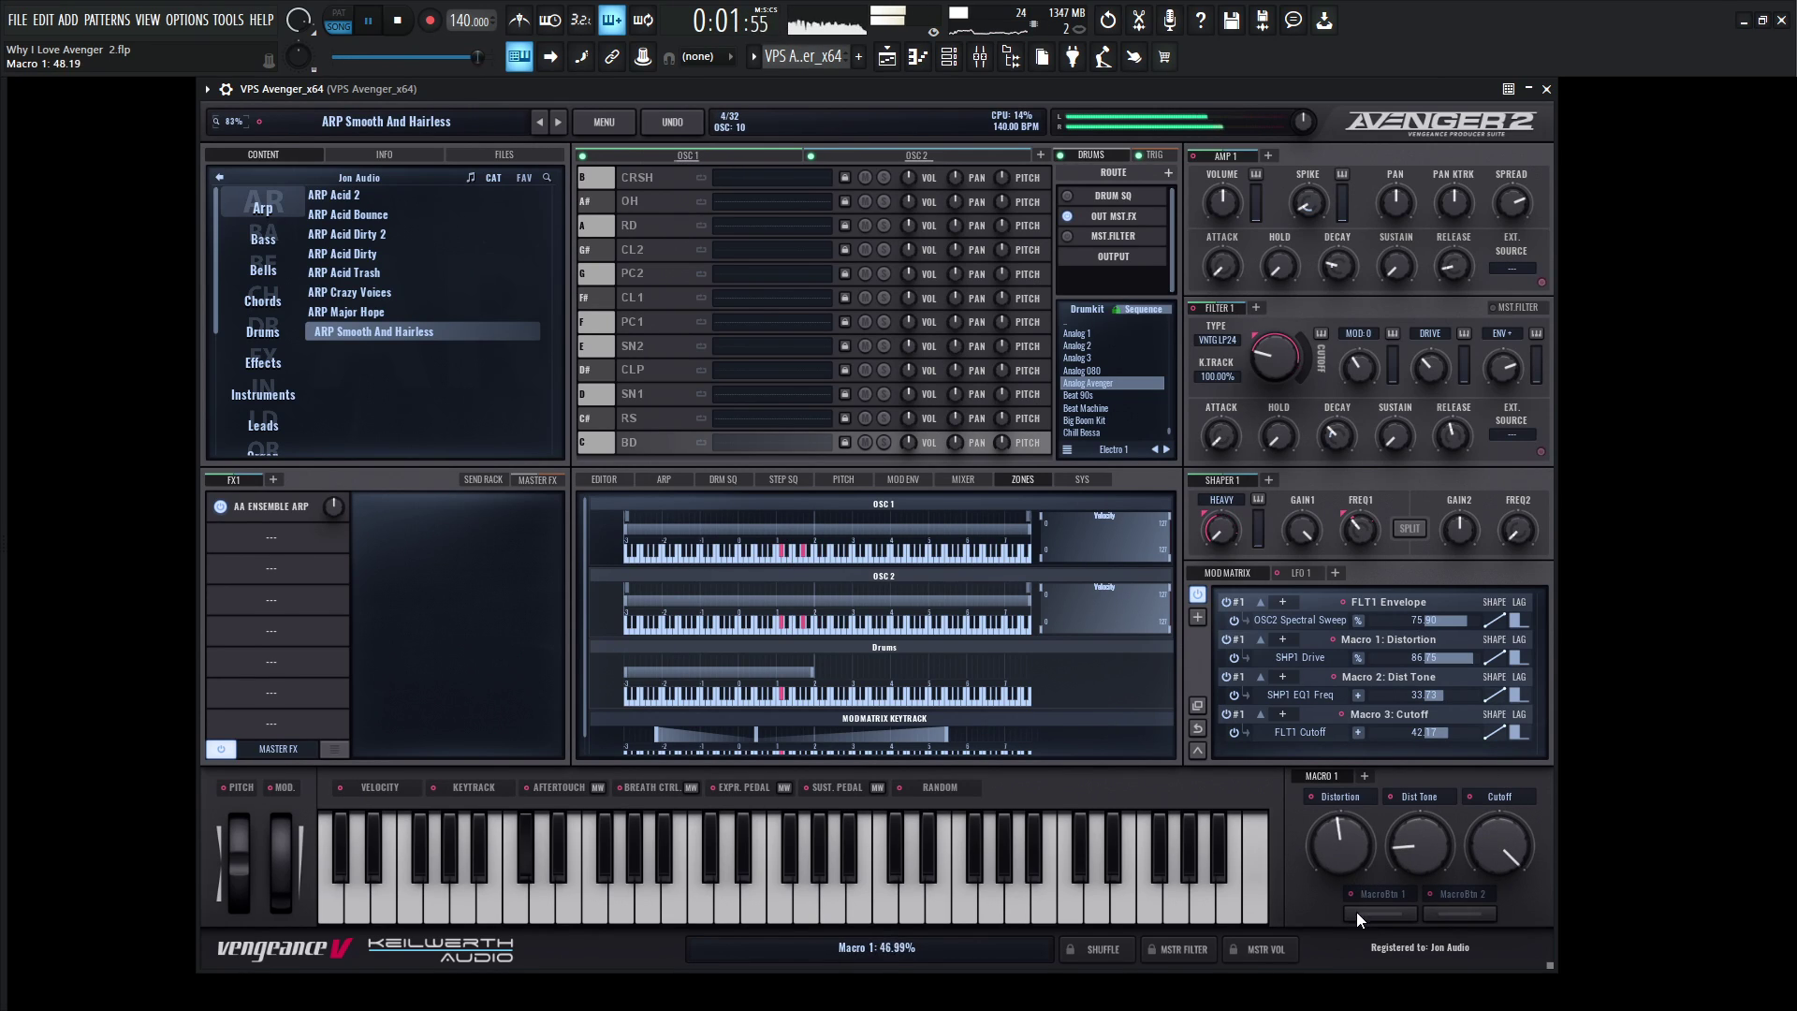
pyautogui.moveTo(1357, 911); pyautogui.dragTo(1368, 963)
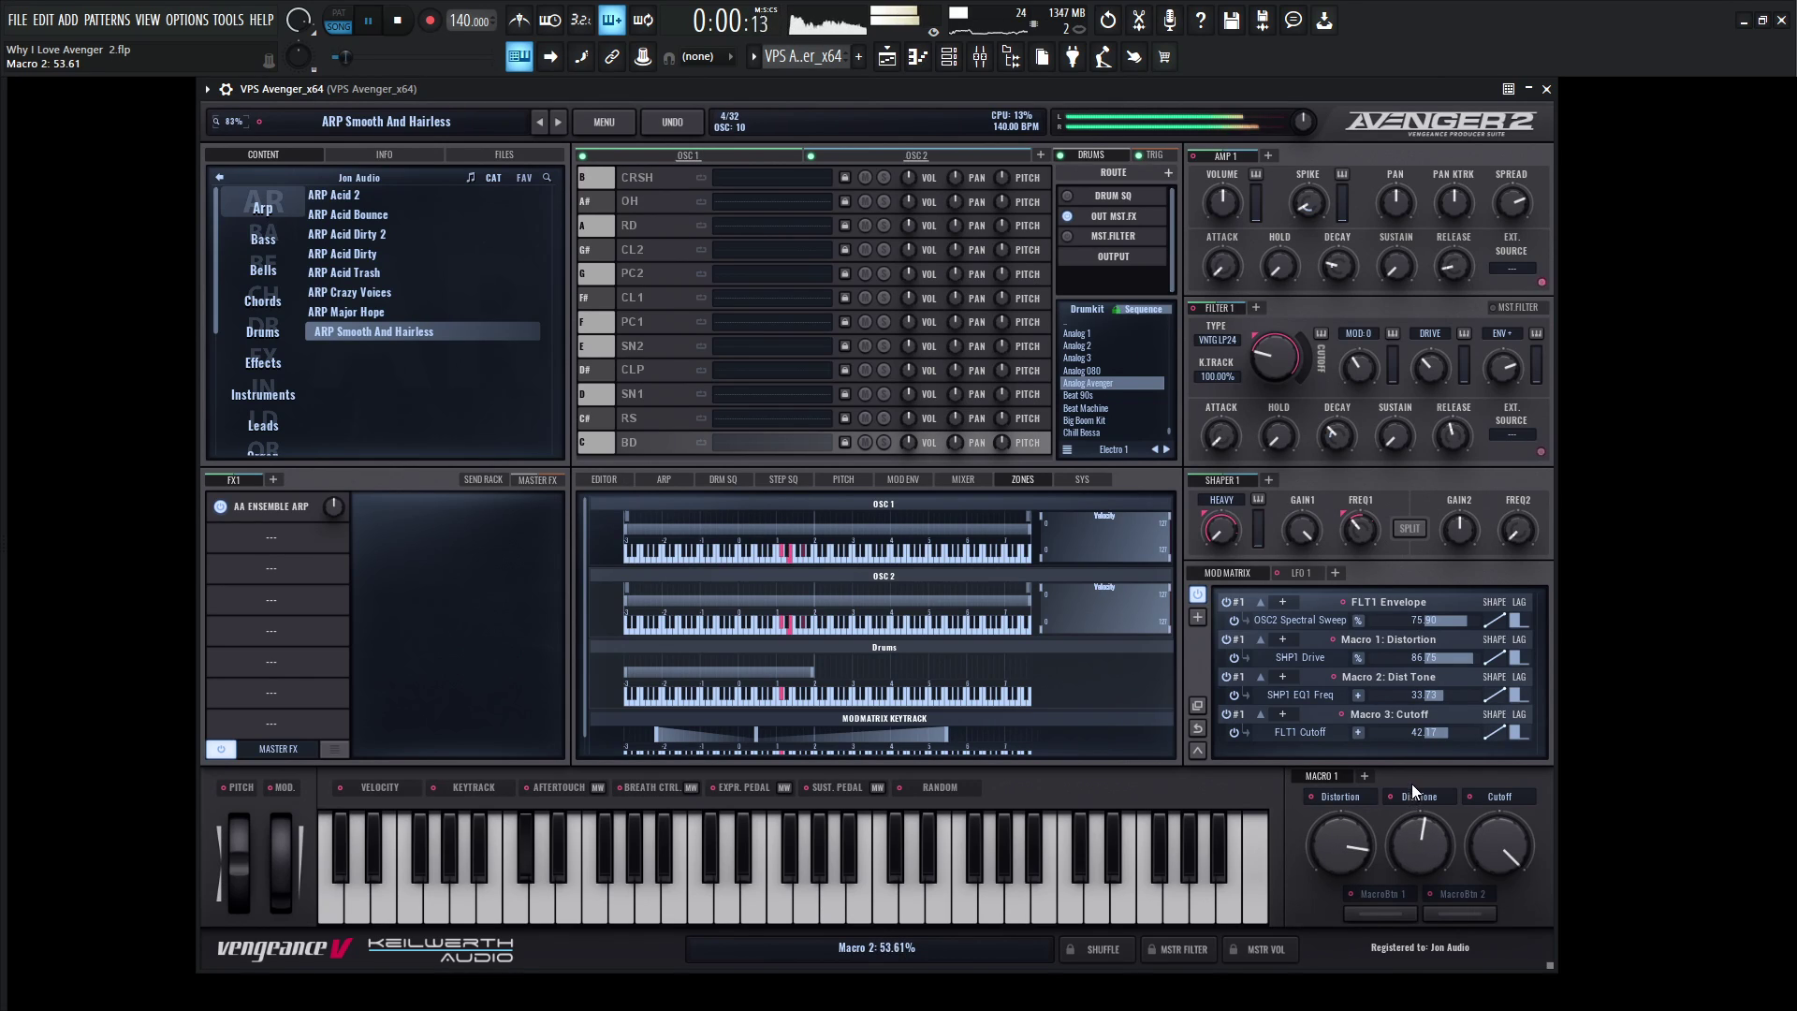
pyautogui.moveTo(1411, 783)
pyautogui.mouseDown()
pyautogui.moveTo(1414, 727)
pyautogui.moveTo(1420, 778)
pyautogui.mouseUp()
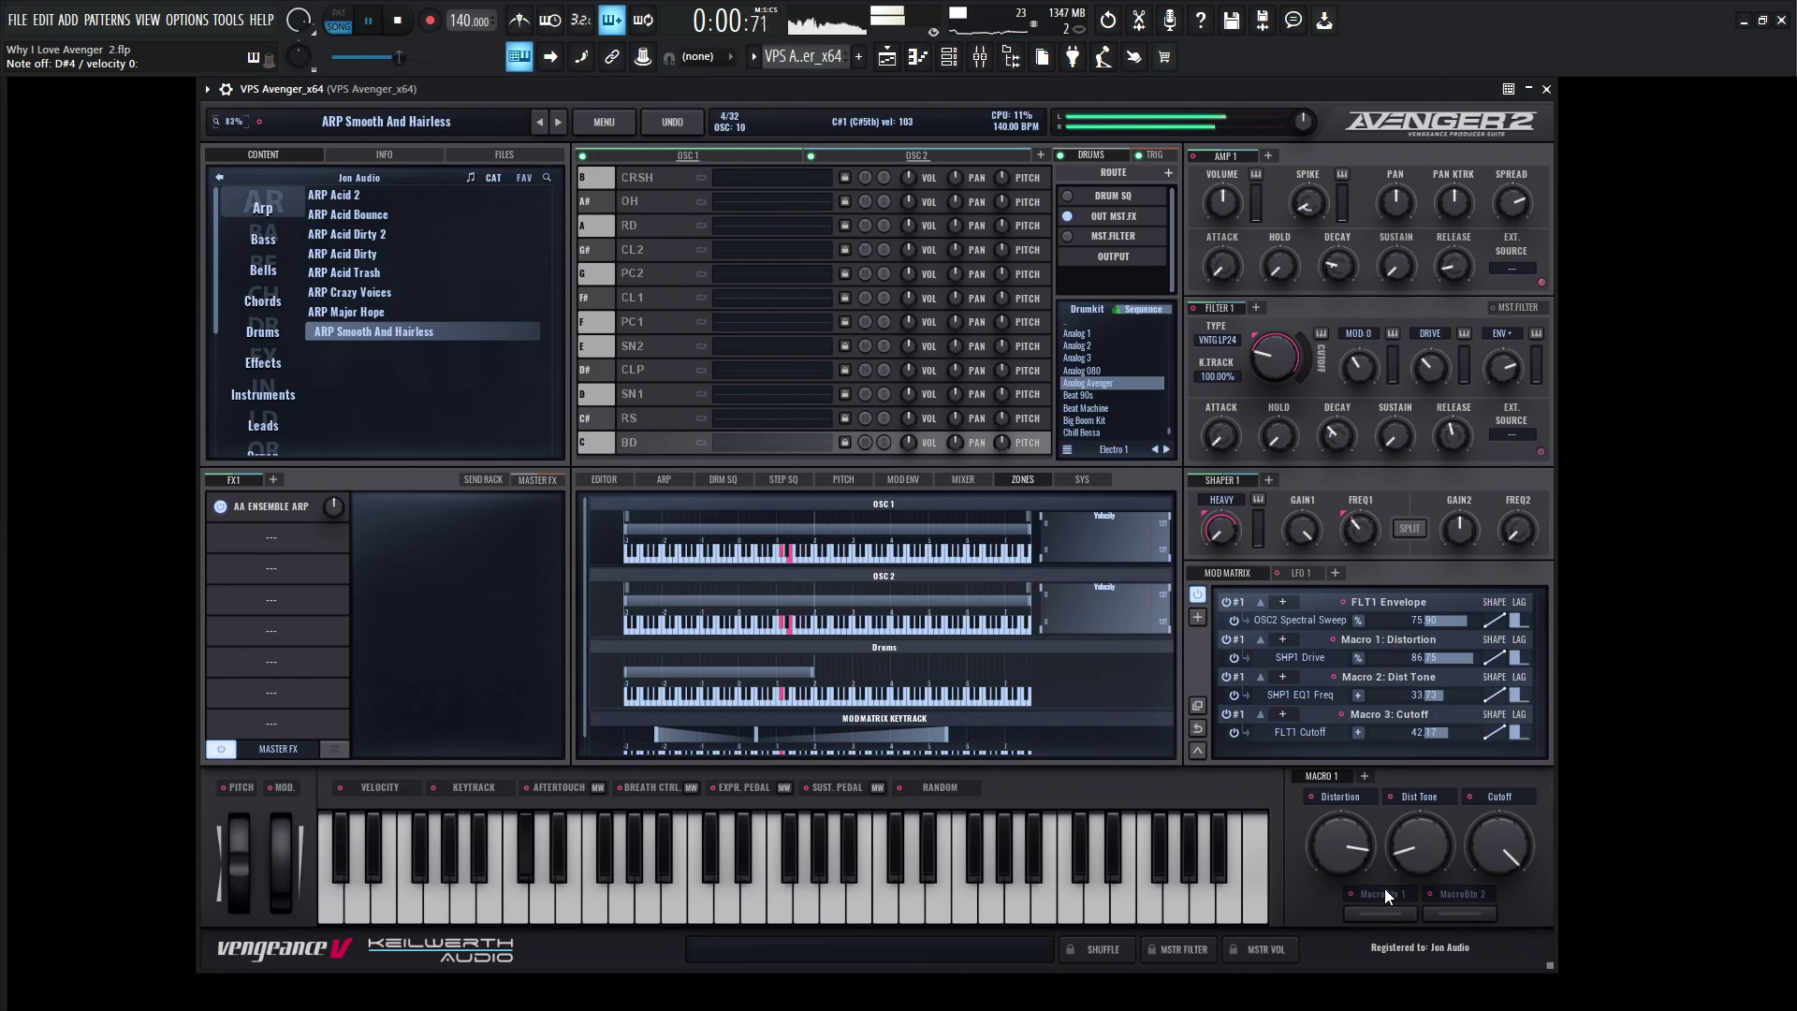
pyautogui.press('space')
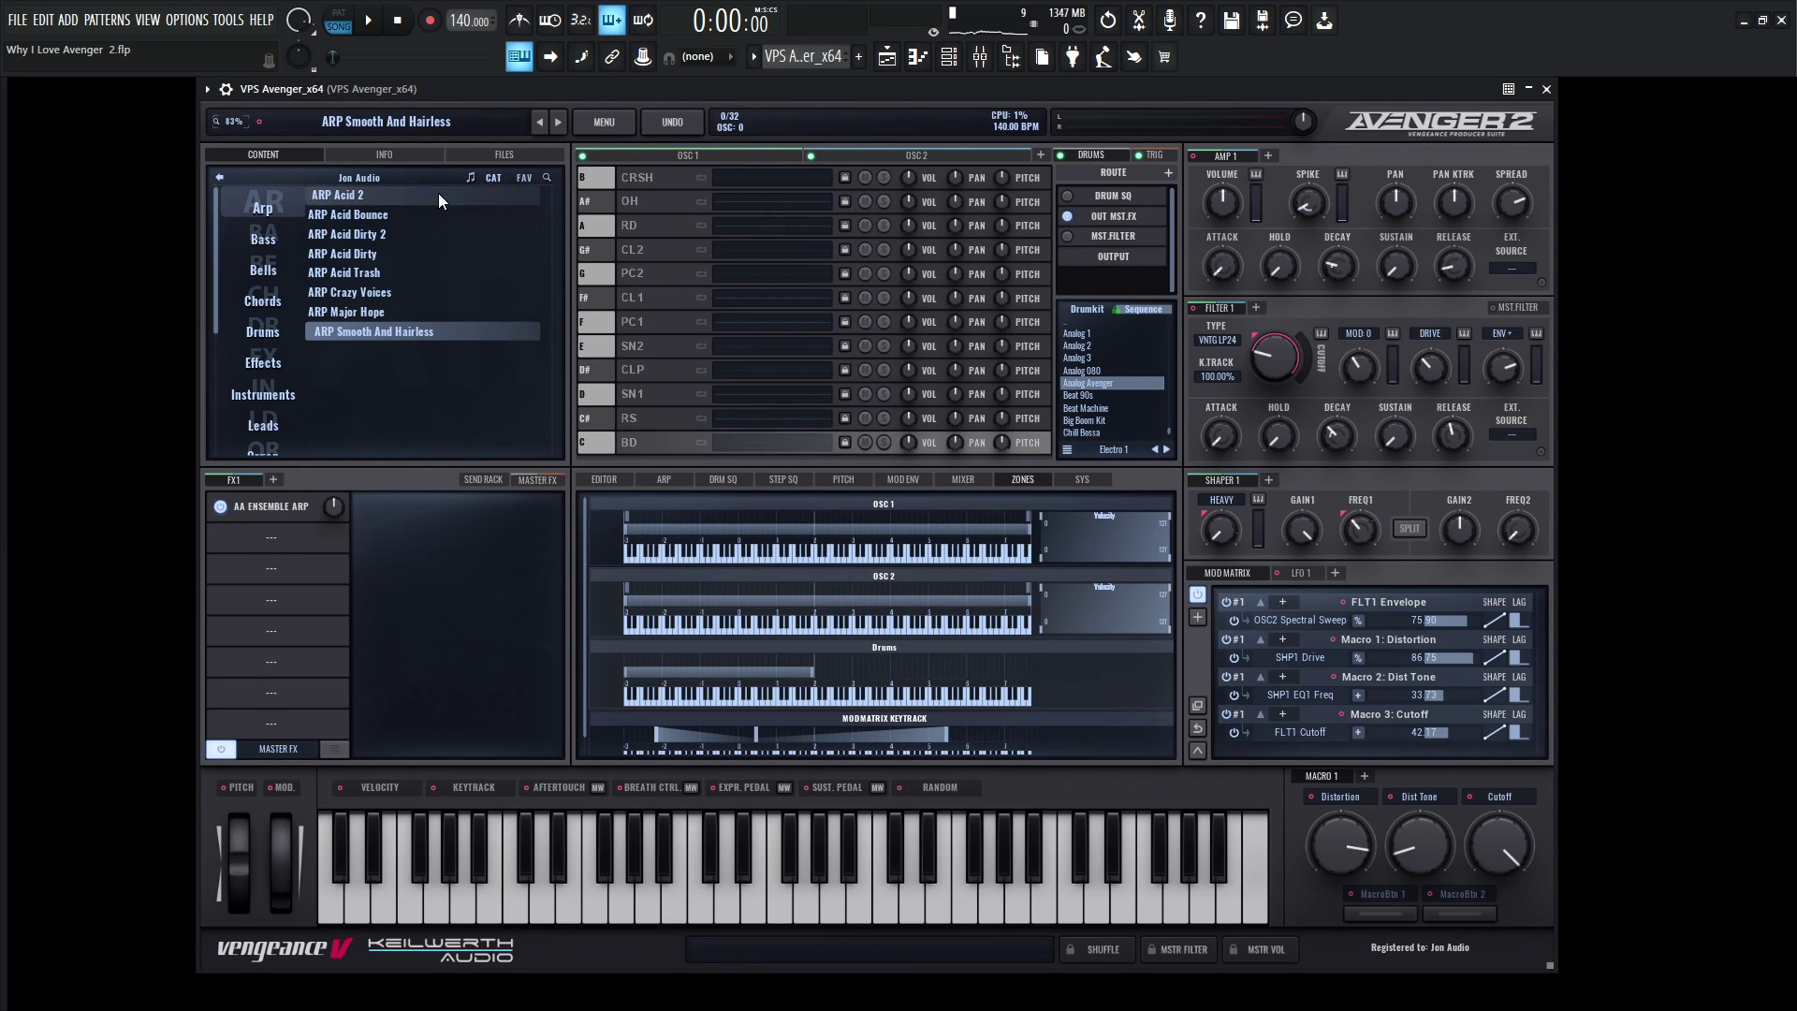
# - Load AR Acid from the Factory 2 bank's Arp category and adjust Filter 1's cutoff while the project plays
pyautogui.click(219, 176)
pyautogui.click(379, 227)
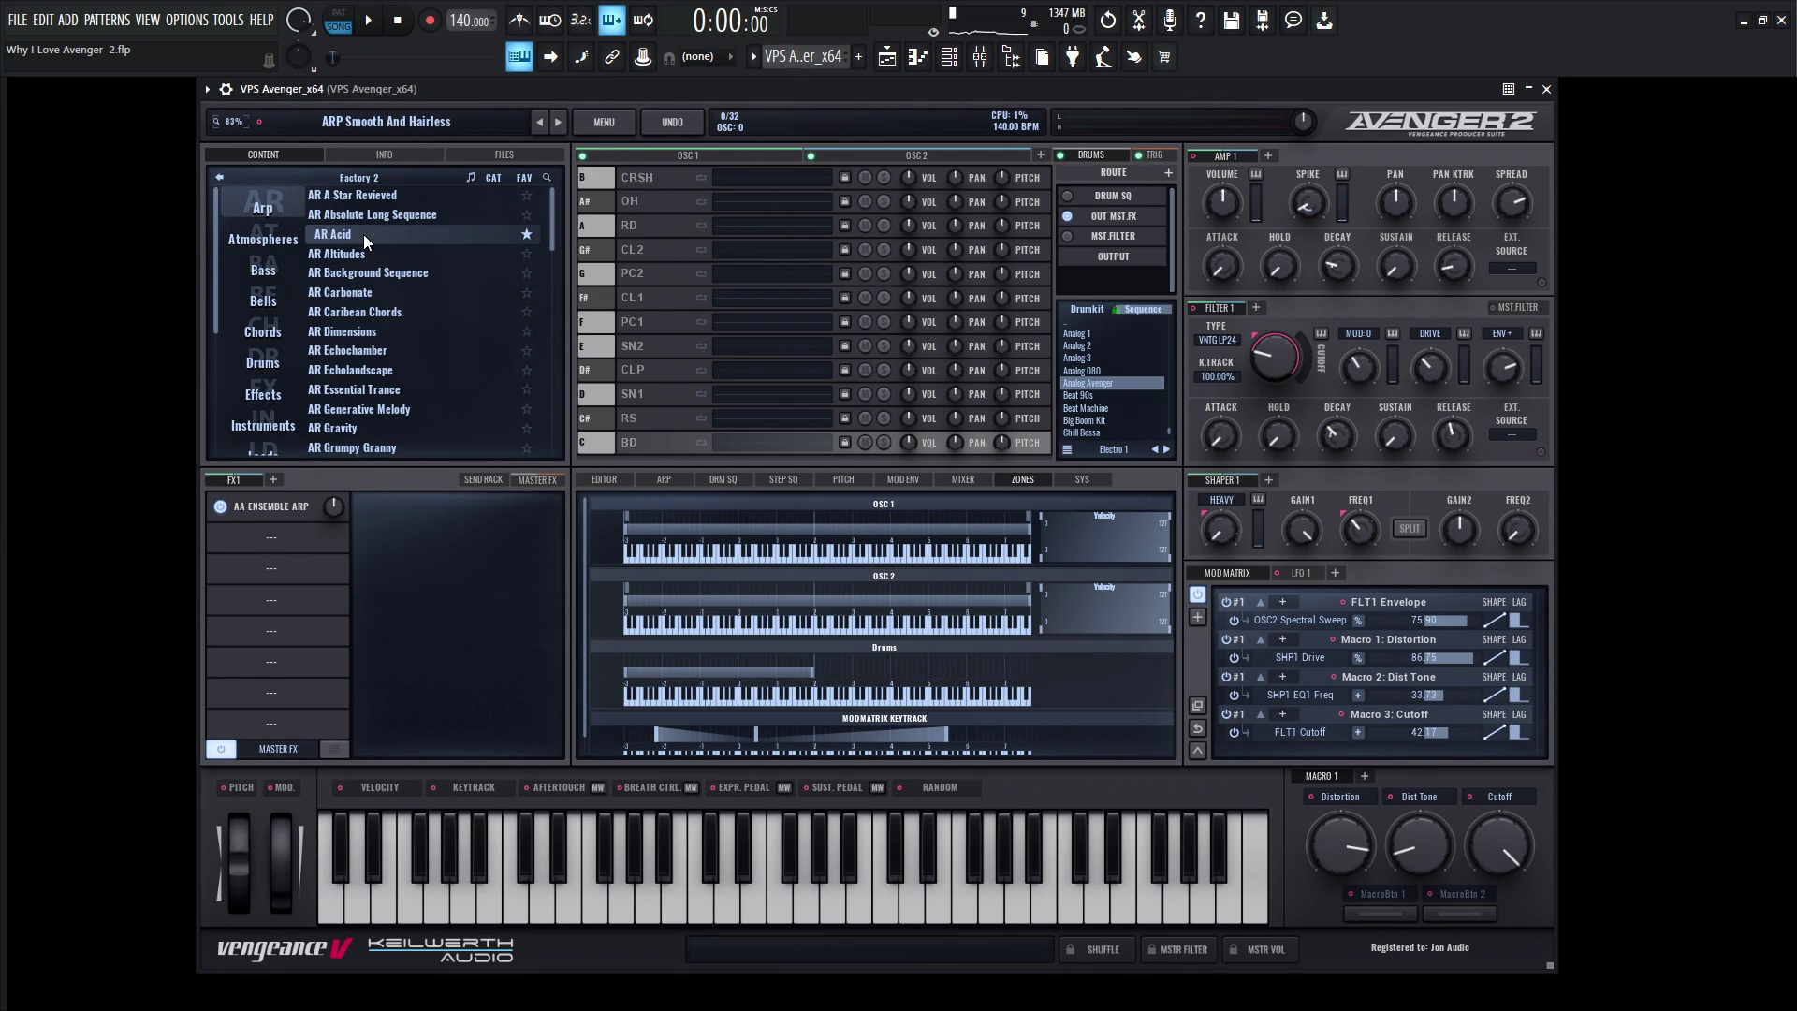
pyautogui.click(363, 234)
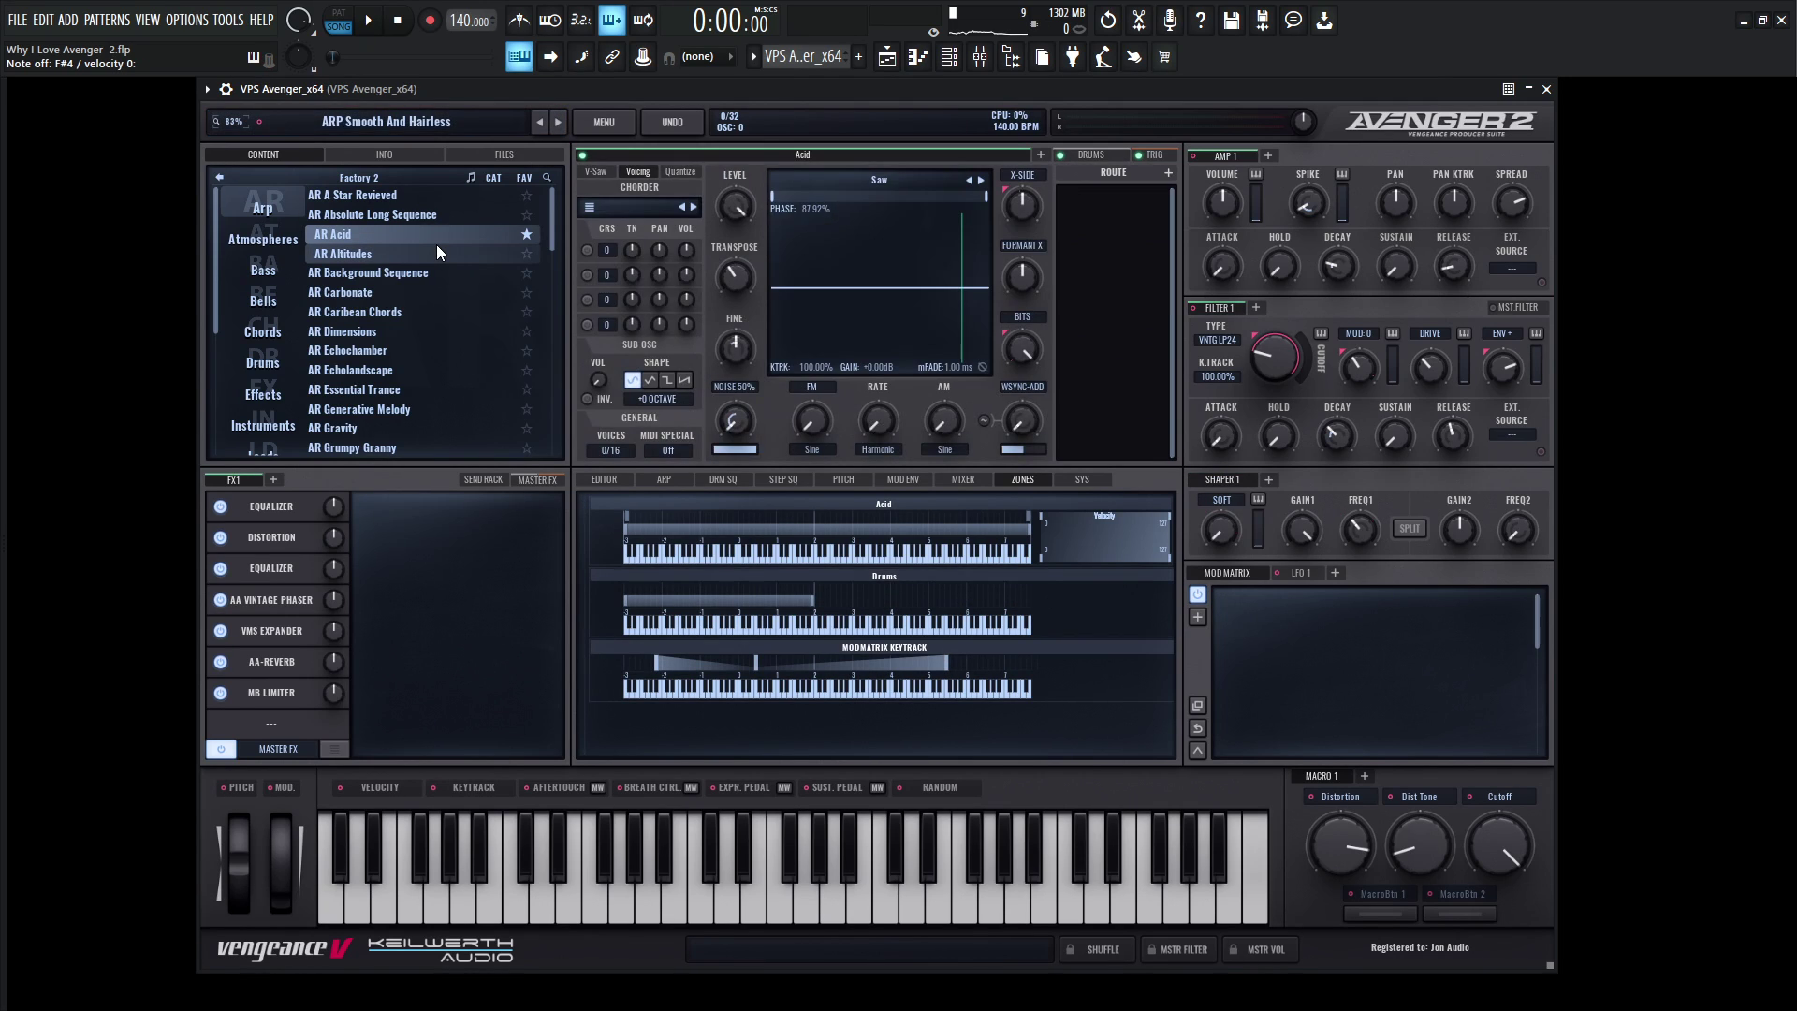
pyautogui.press('space')
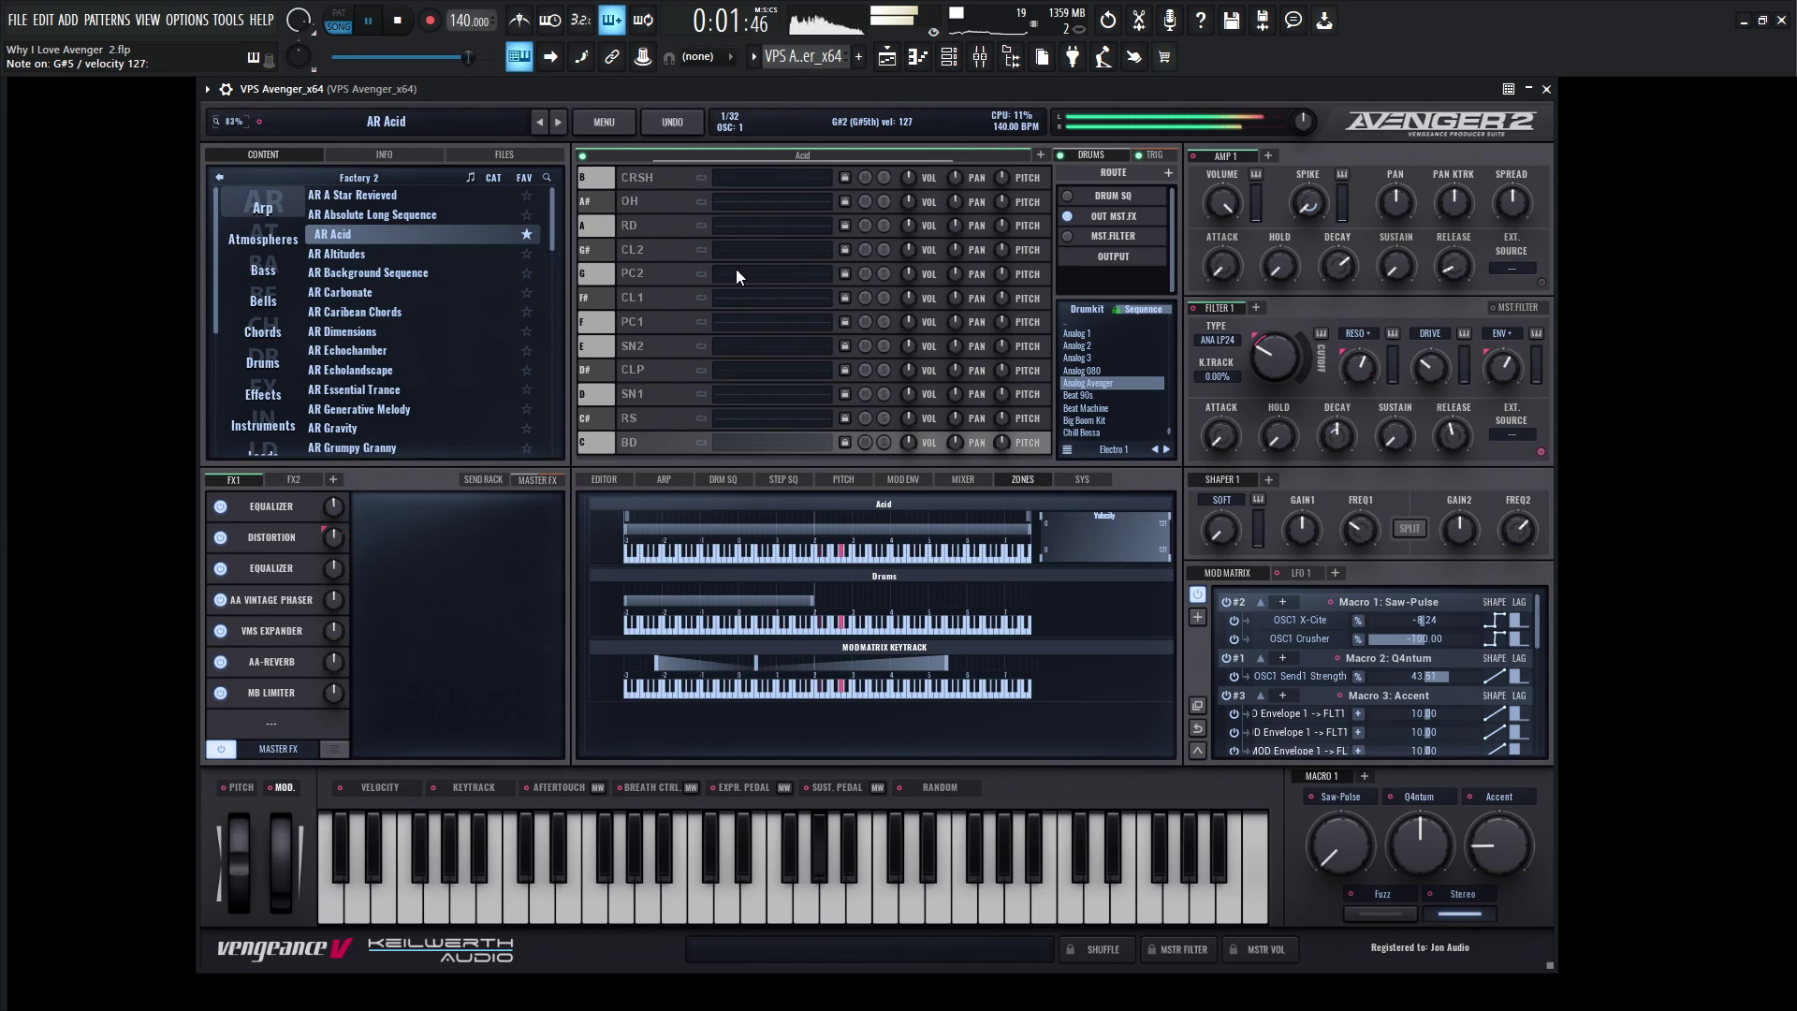
pyautogui.moveTo(1280, 346)
pyautogui.mouseDown()
pyautogui.moveTo(1284, 330)
pyautogui.moveTo(1278, 358)
pyautogui.mouseUp()
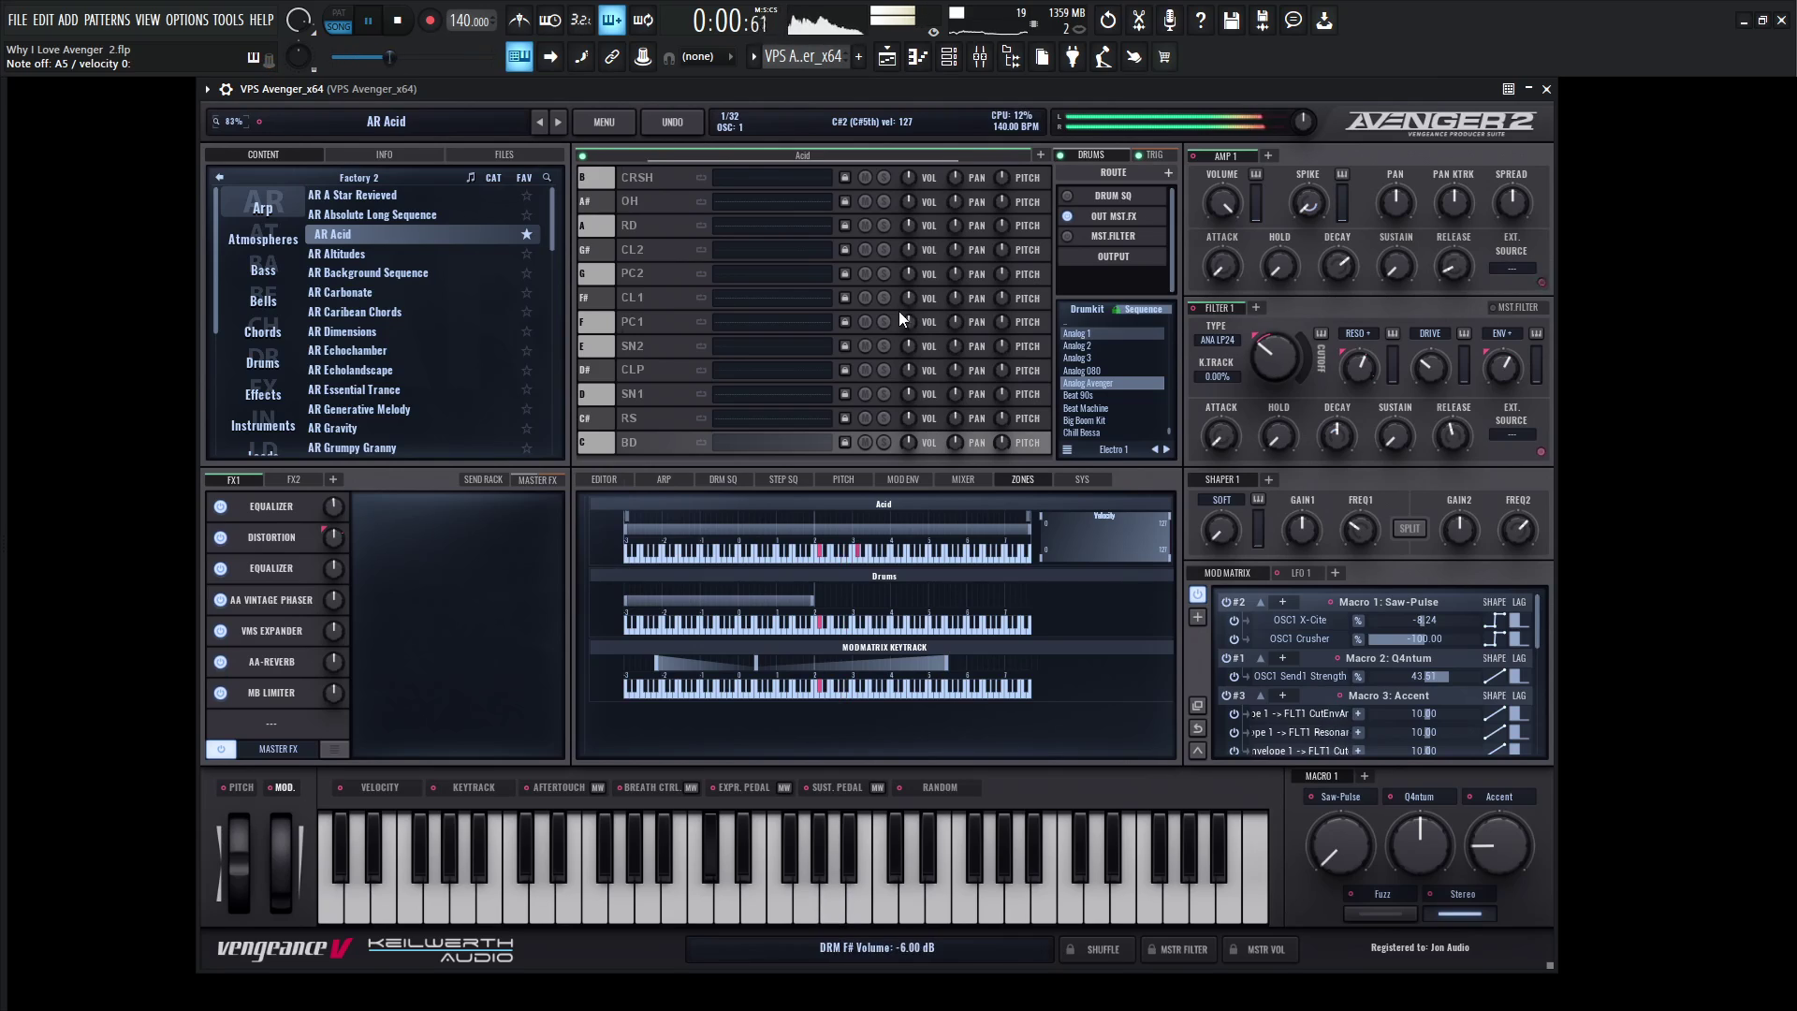
# - Stop playback and browse the Arp and Atmospheres presets in the Generative 1 bank
pyautogui.press('space')
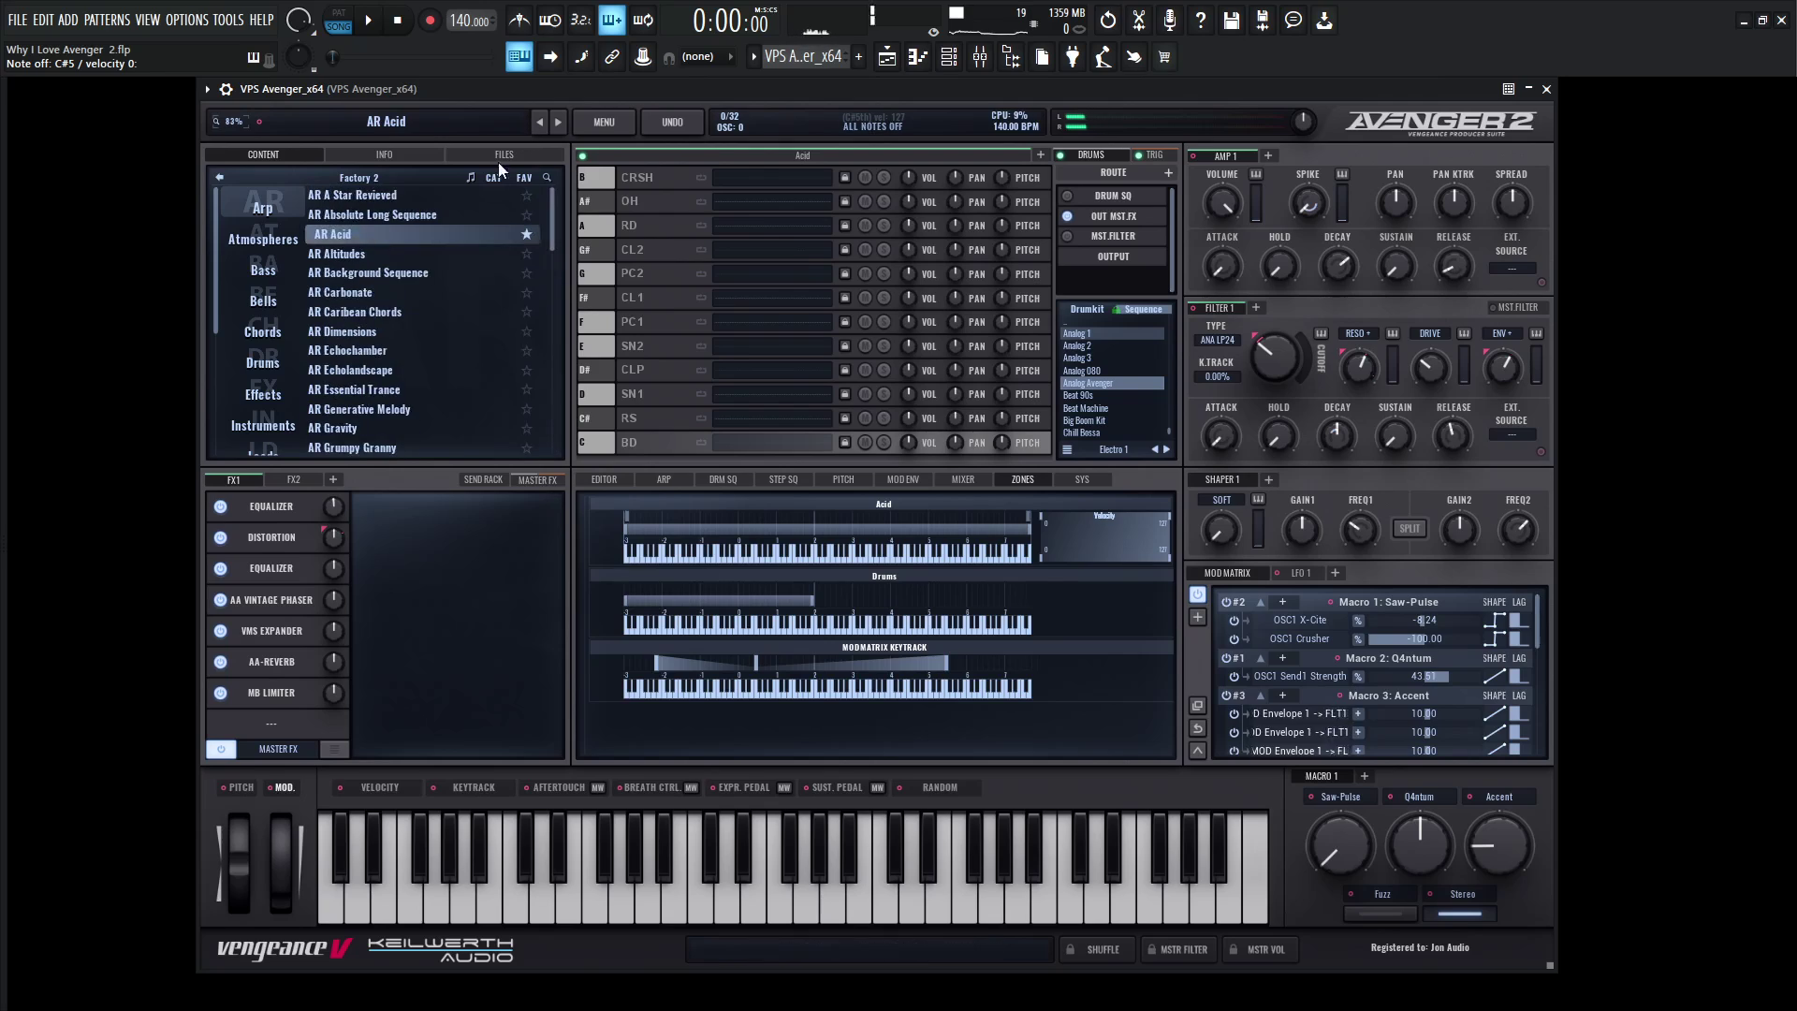
pyautogui.click(219, 178)
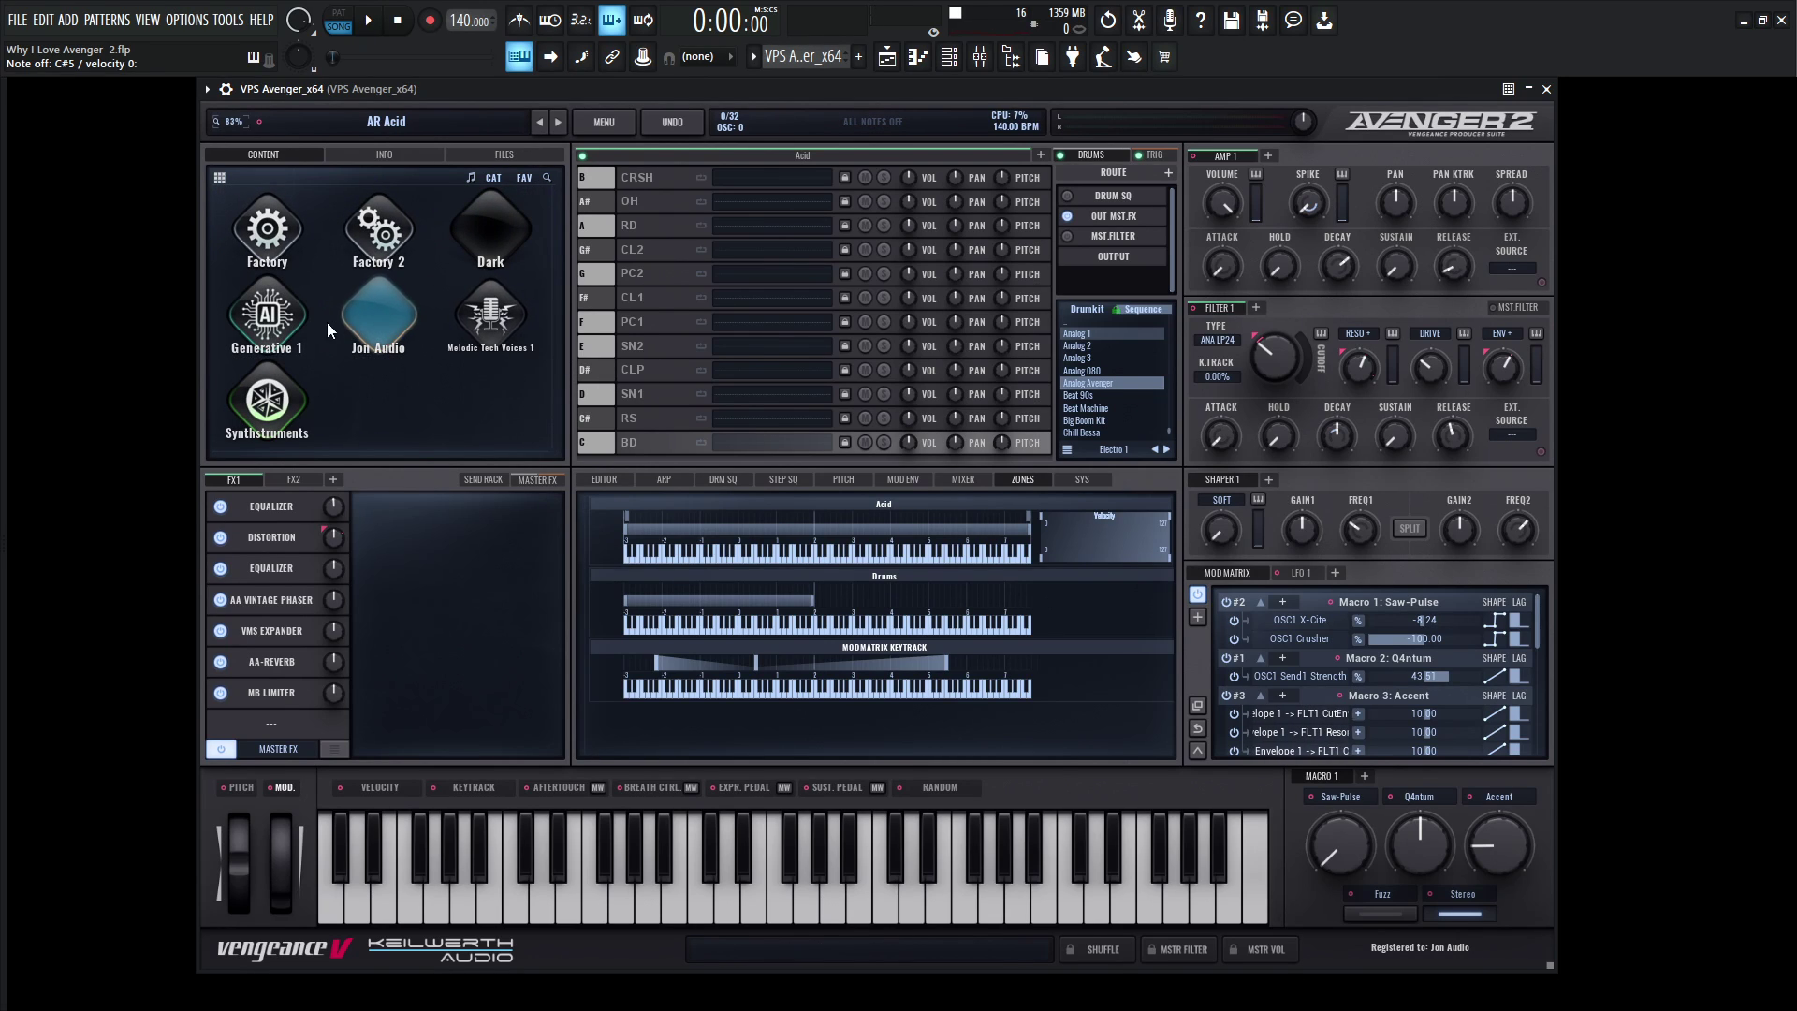
pyautogui.click(277, 315)
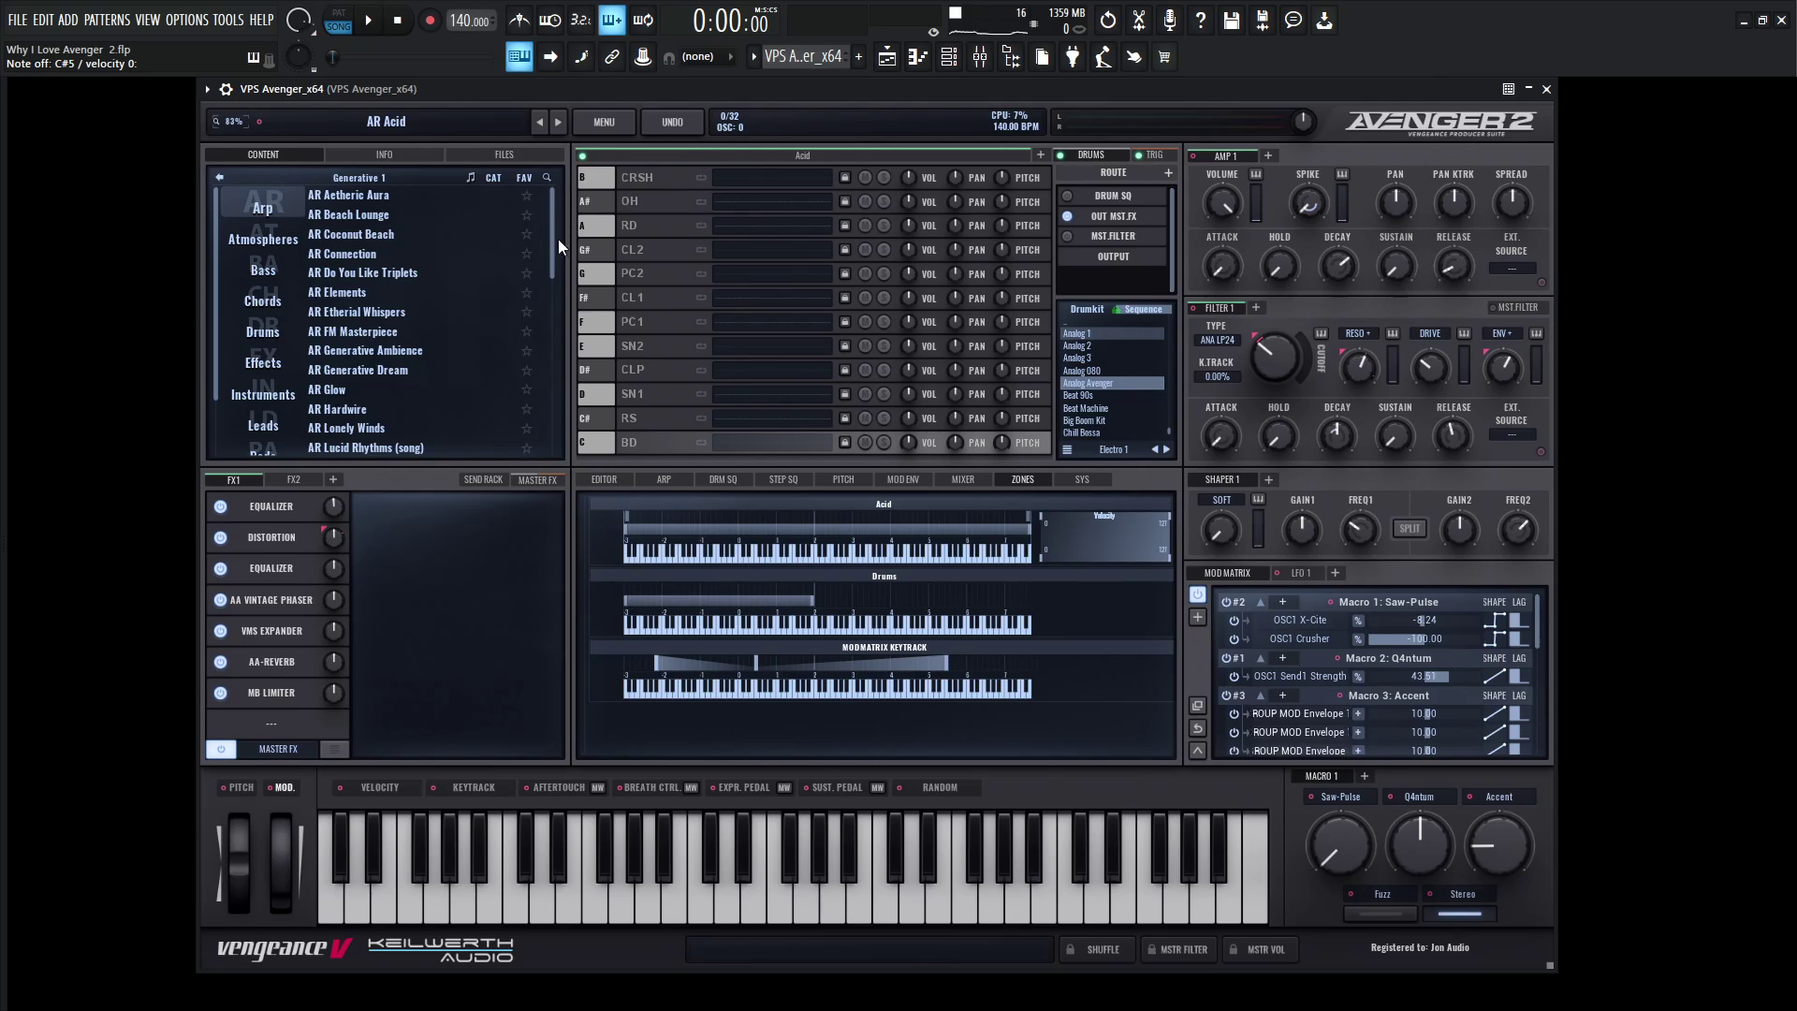
pyautogui.scroll(-5, 531, 267)
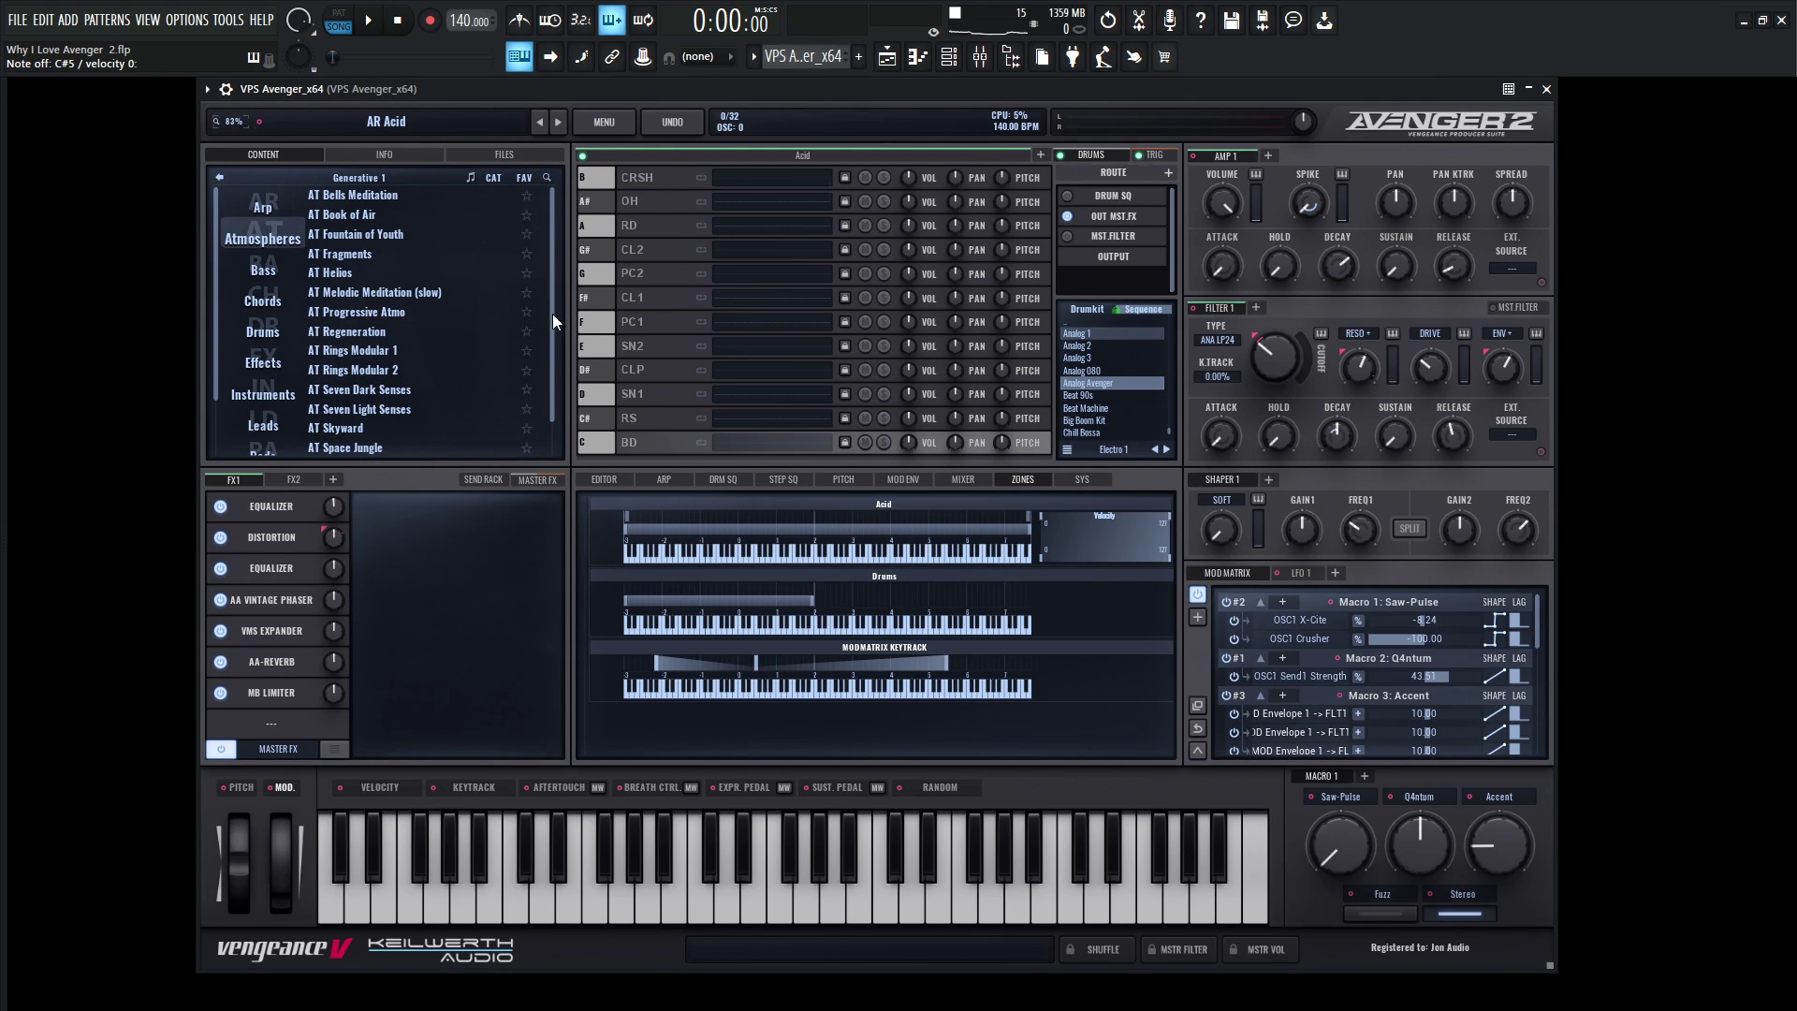
pyautogui.scroll(-1, 553, 313)
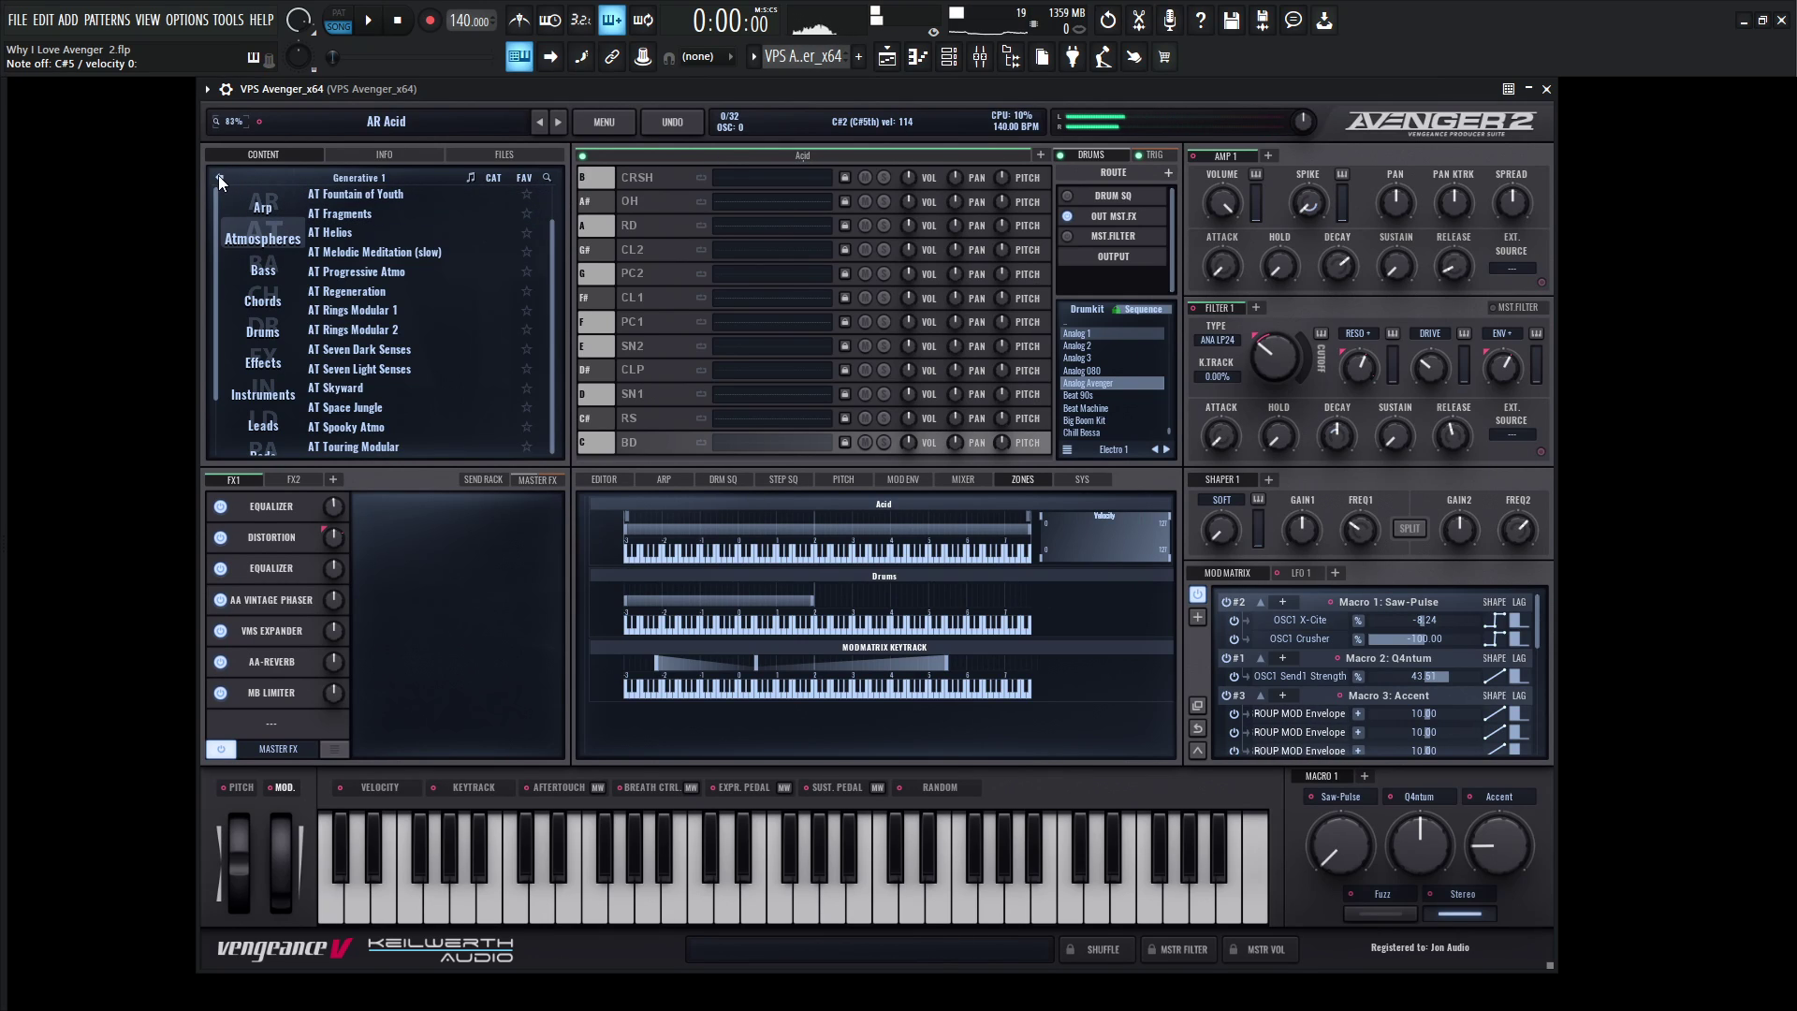
# - Search all installed presets and restrict the results to favourites only
pyautogui.click(547, 177)
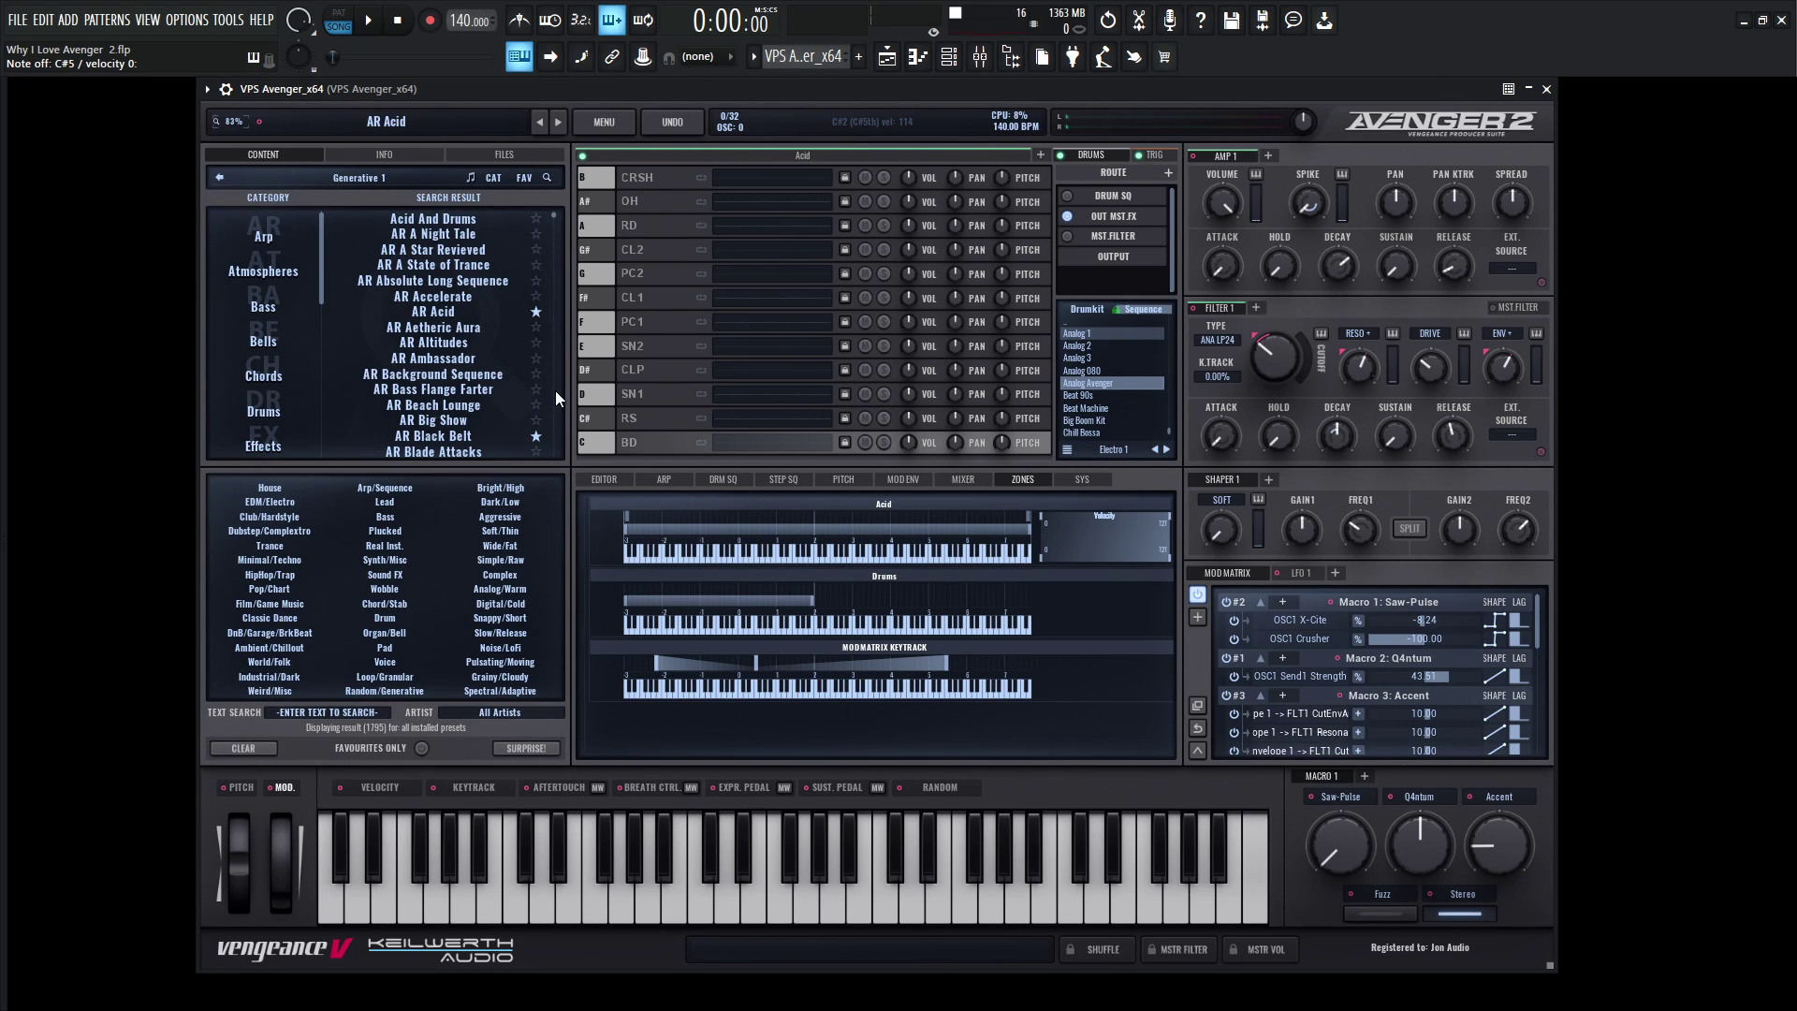
pyautogui.scroll(-15, 530, 318)
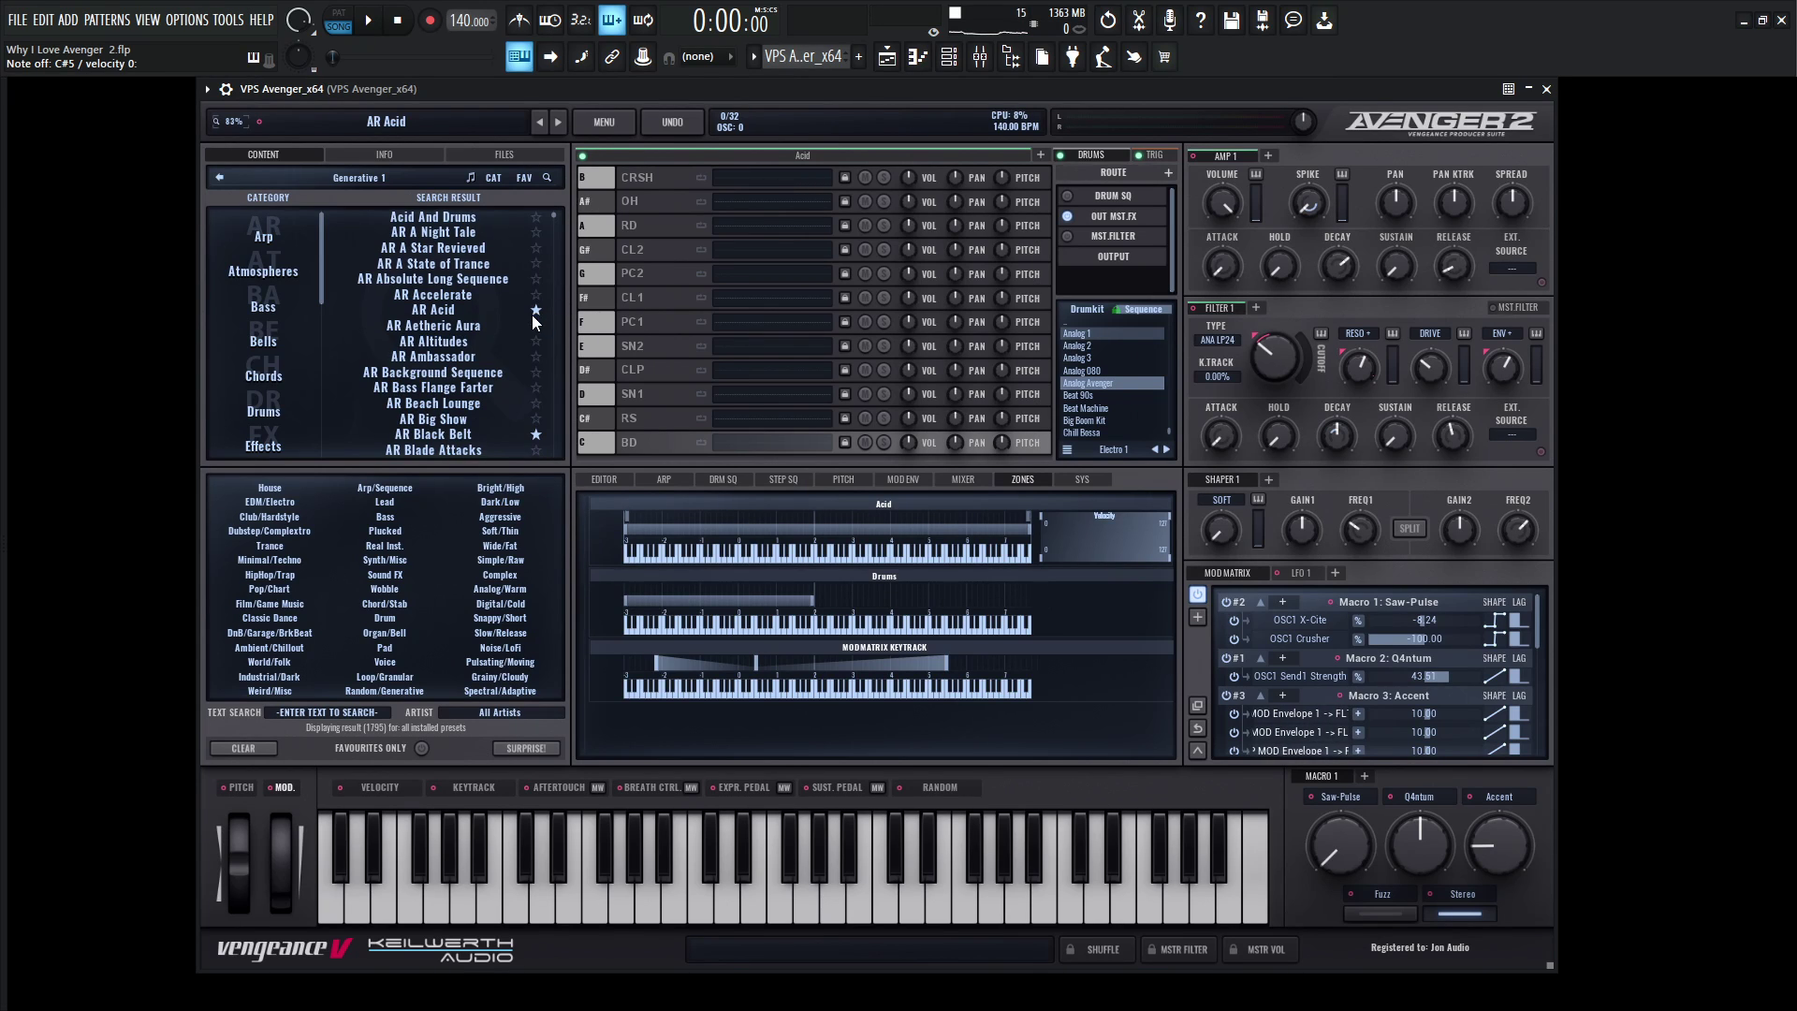
pyautogui.scroll(-10, 529, 314)
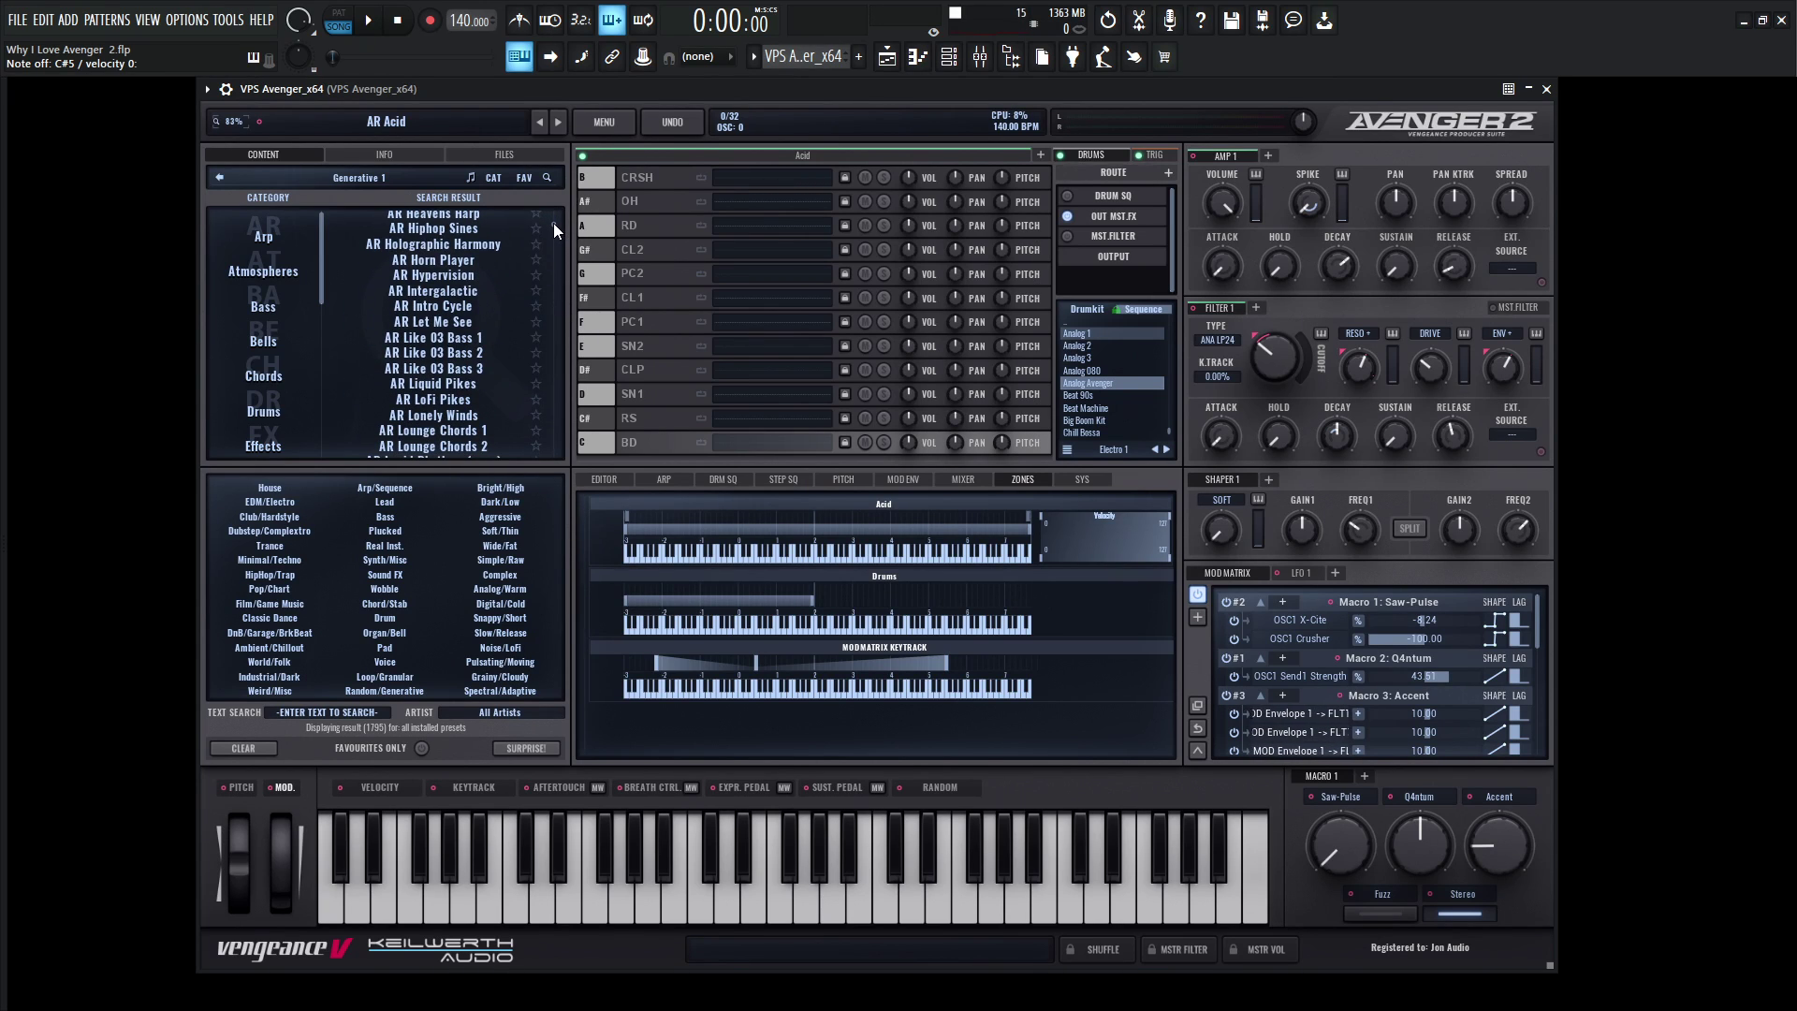
pyautogui.click(422, 747)
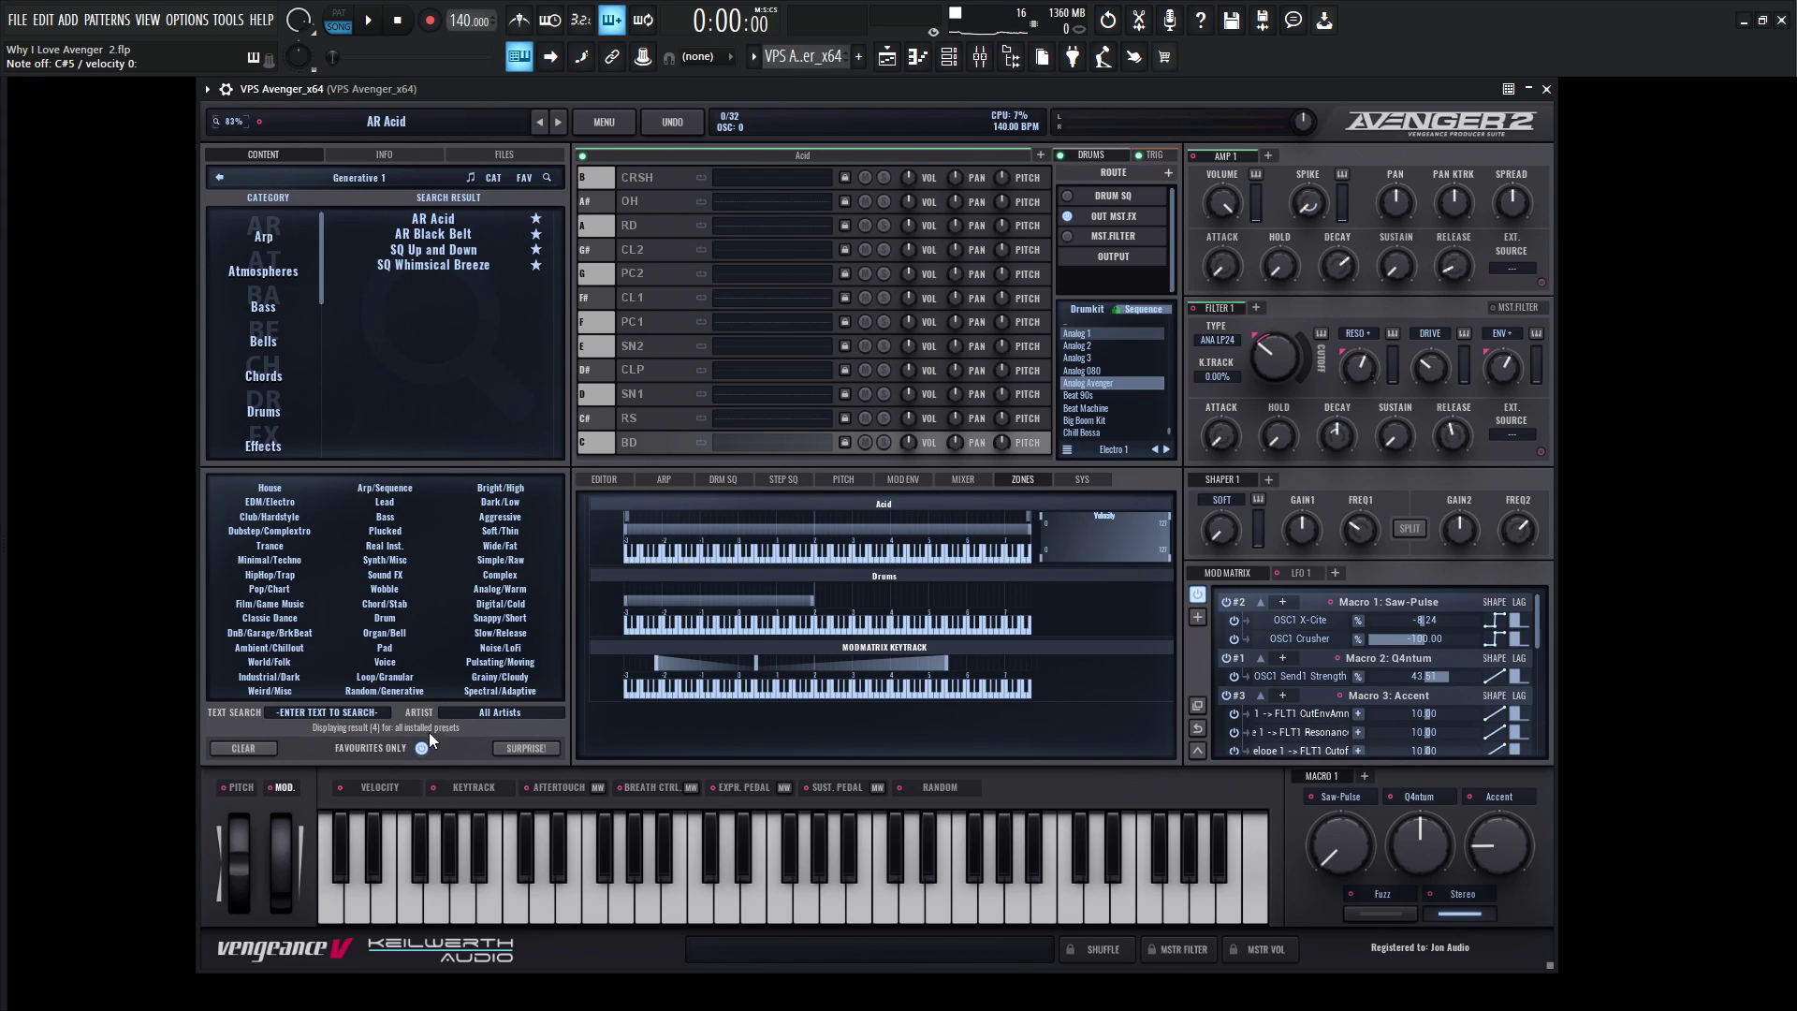
# - Load the favourite SQ Whimsical Breeze, display its drum sequence and audition it
pyautogui.click(473, 266)
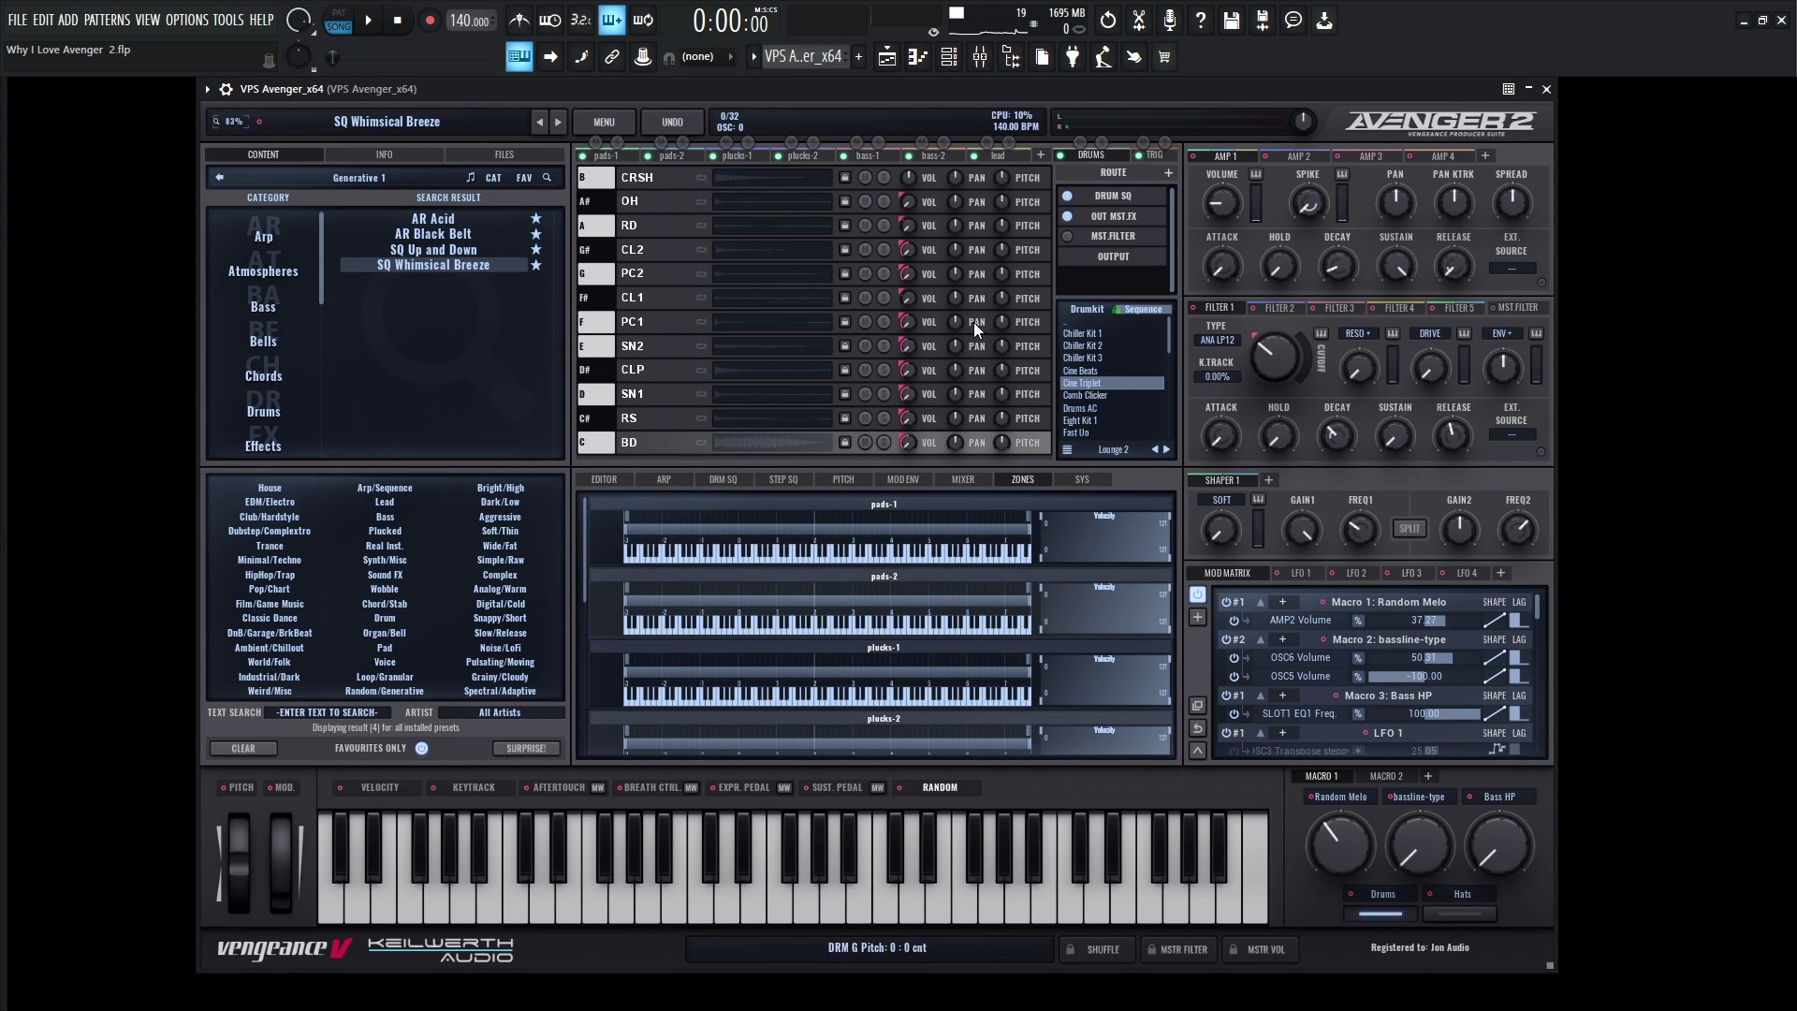
pyautogui.click(722, 479)
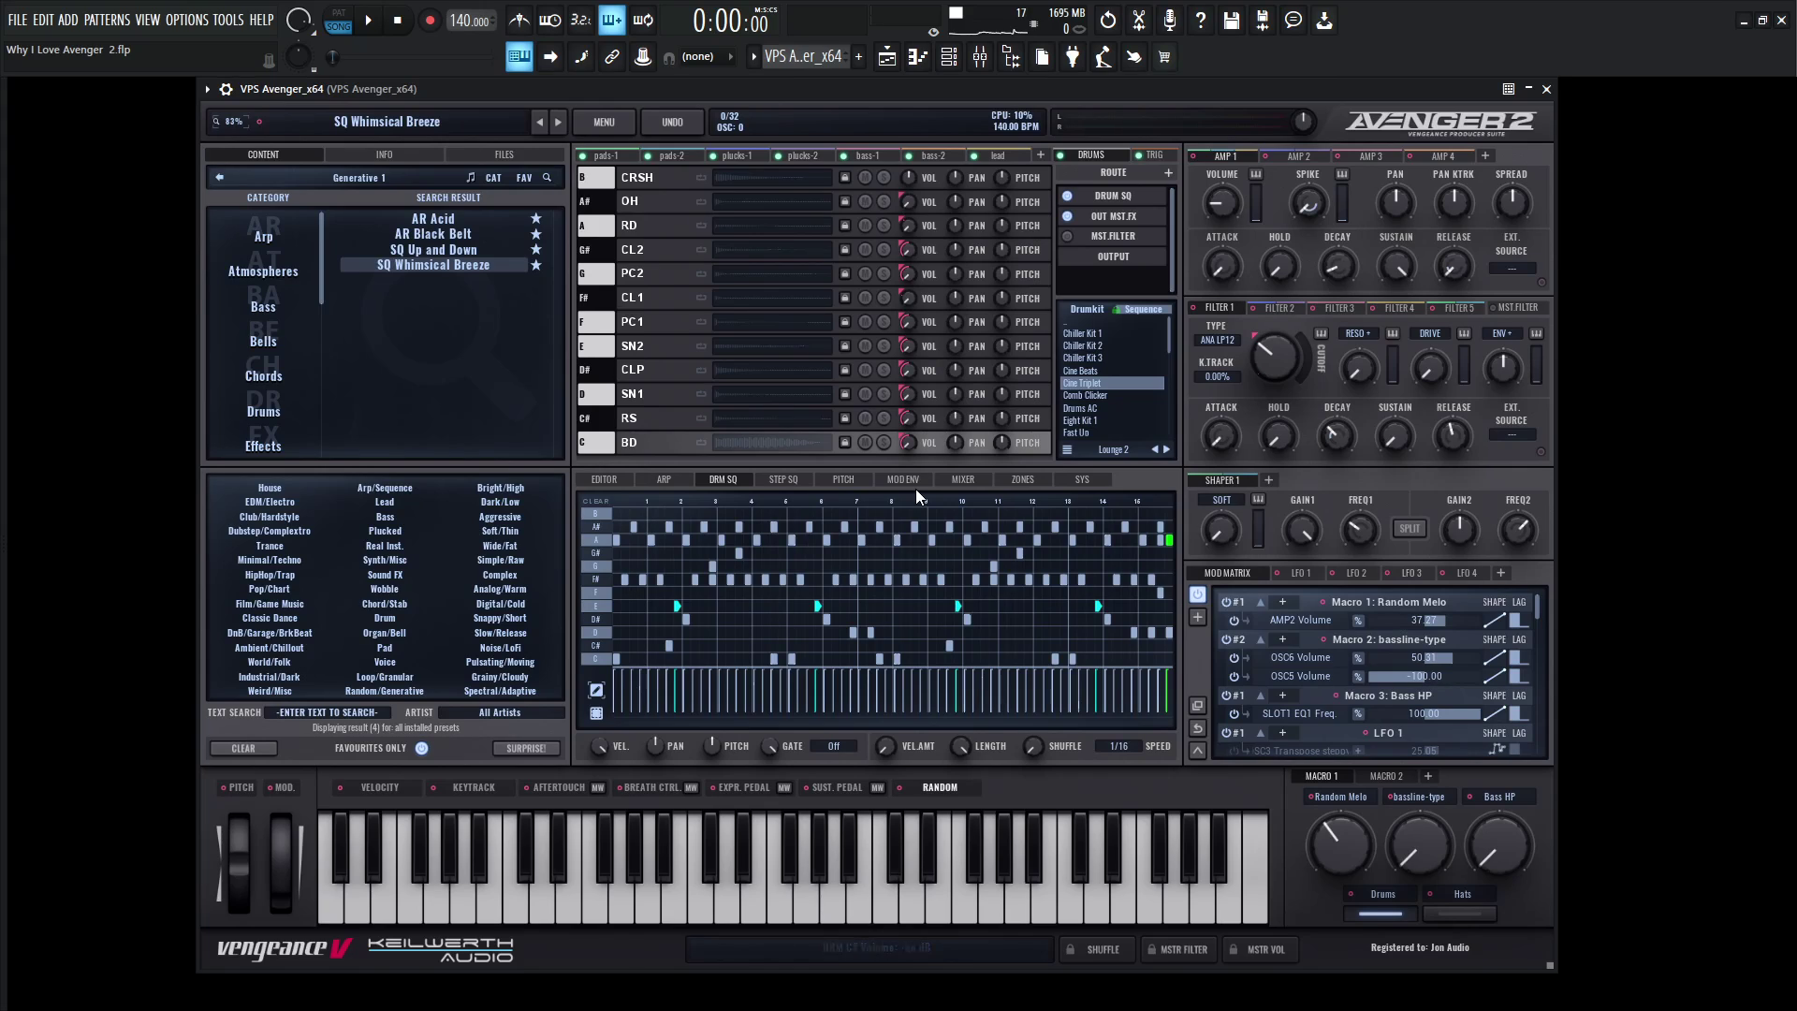
pyautogui.press('s')
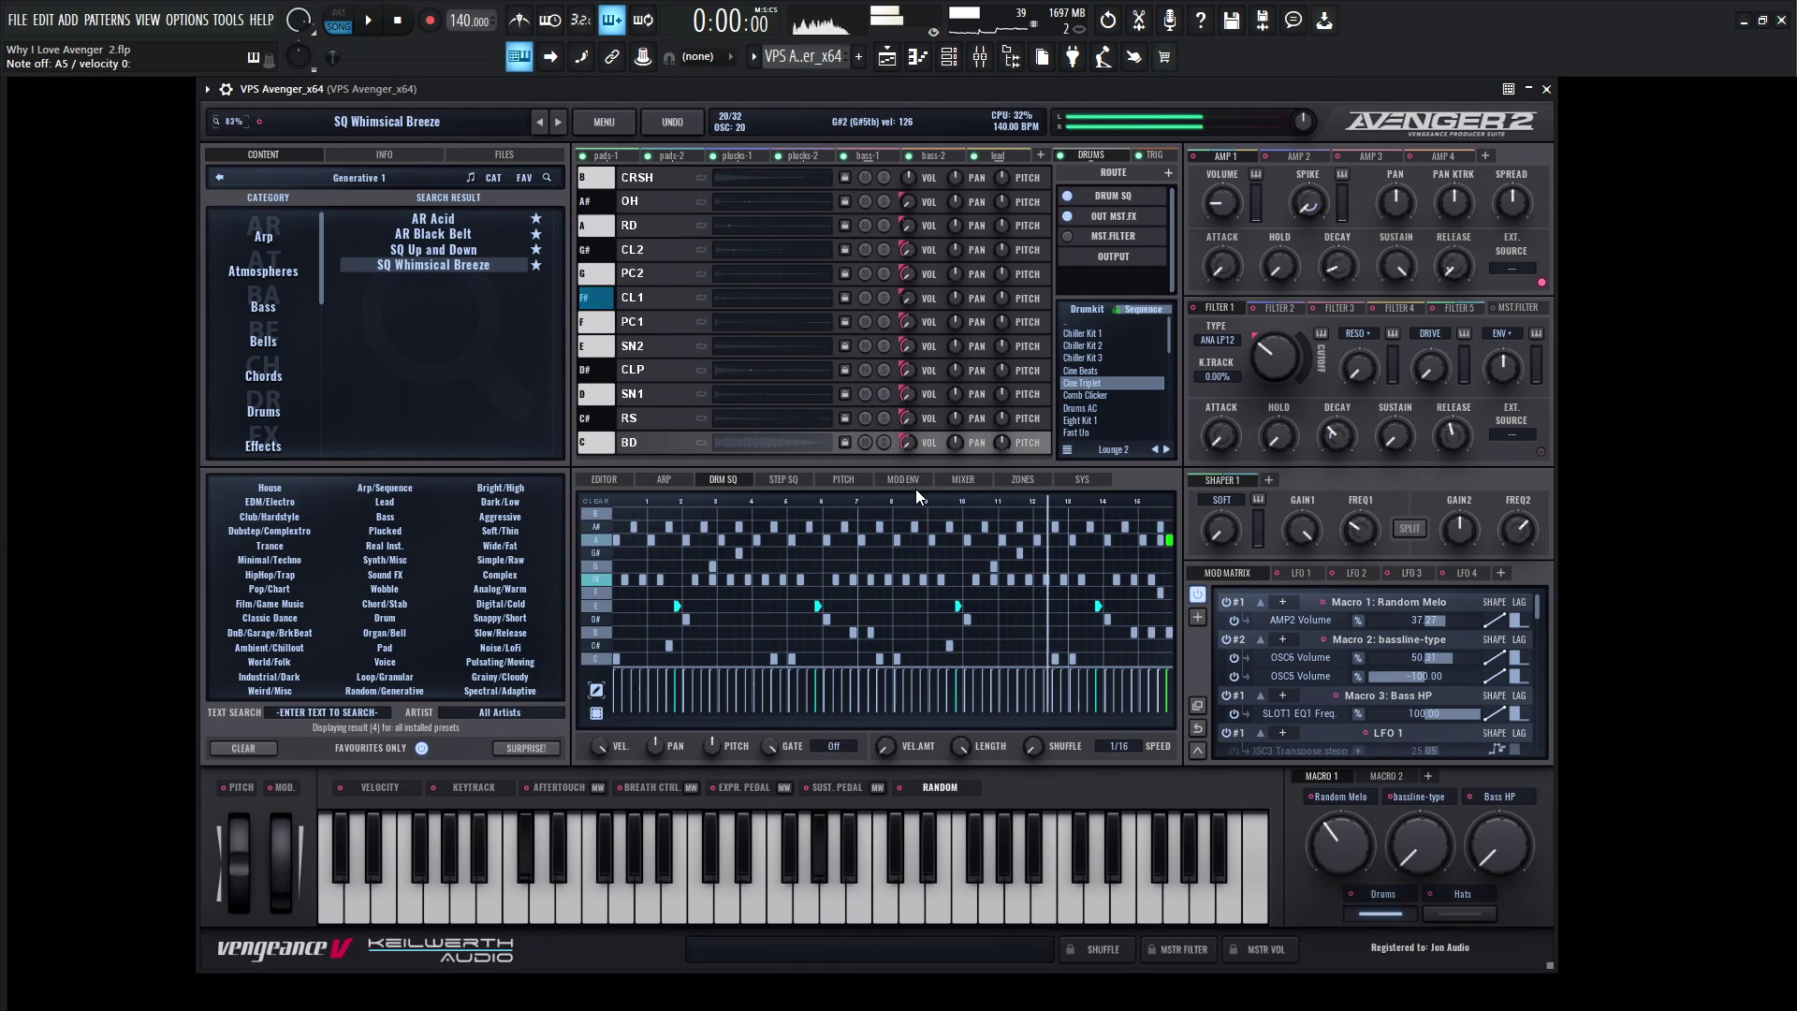
pyautogui.press('space')
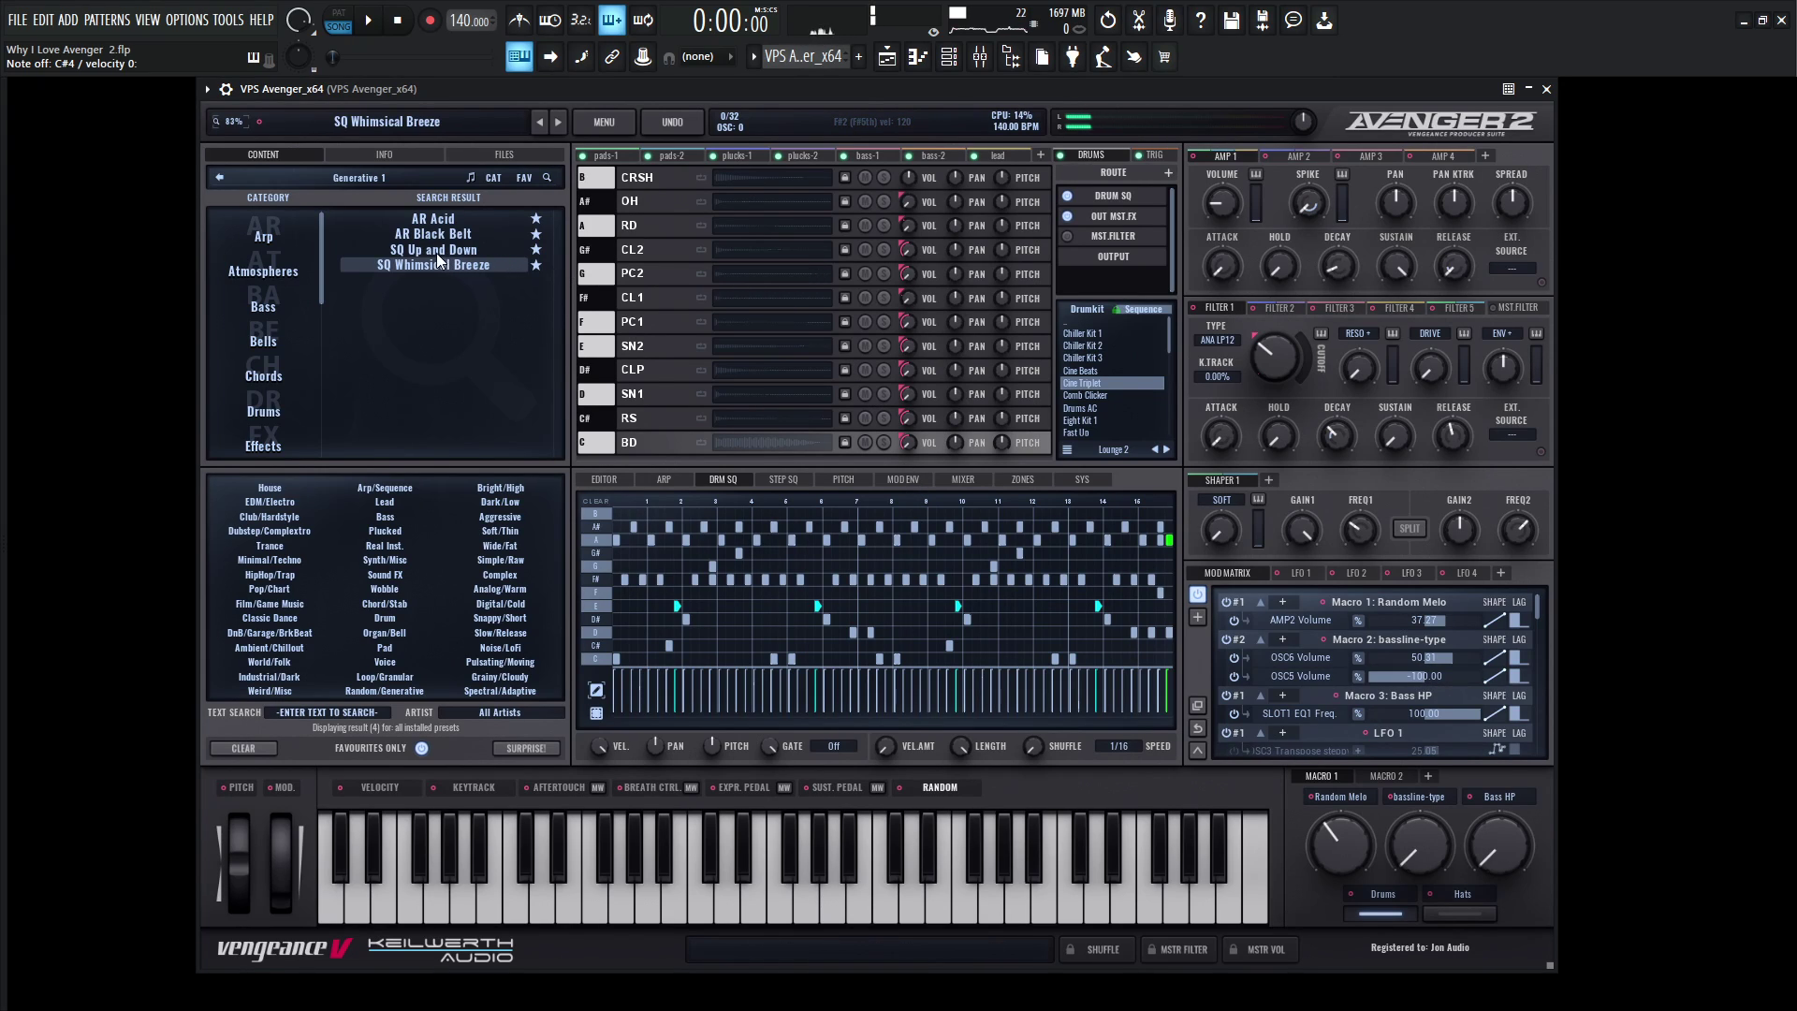
# - Load the favourite SQ Up and Down, audition it and return to the bank overview
pyautogui.click(407, 251)
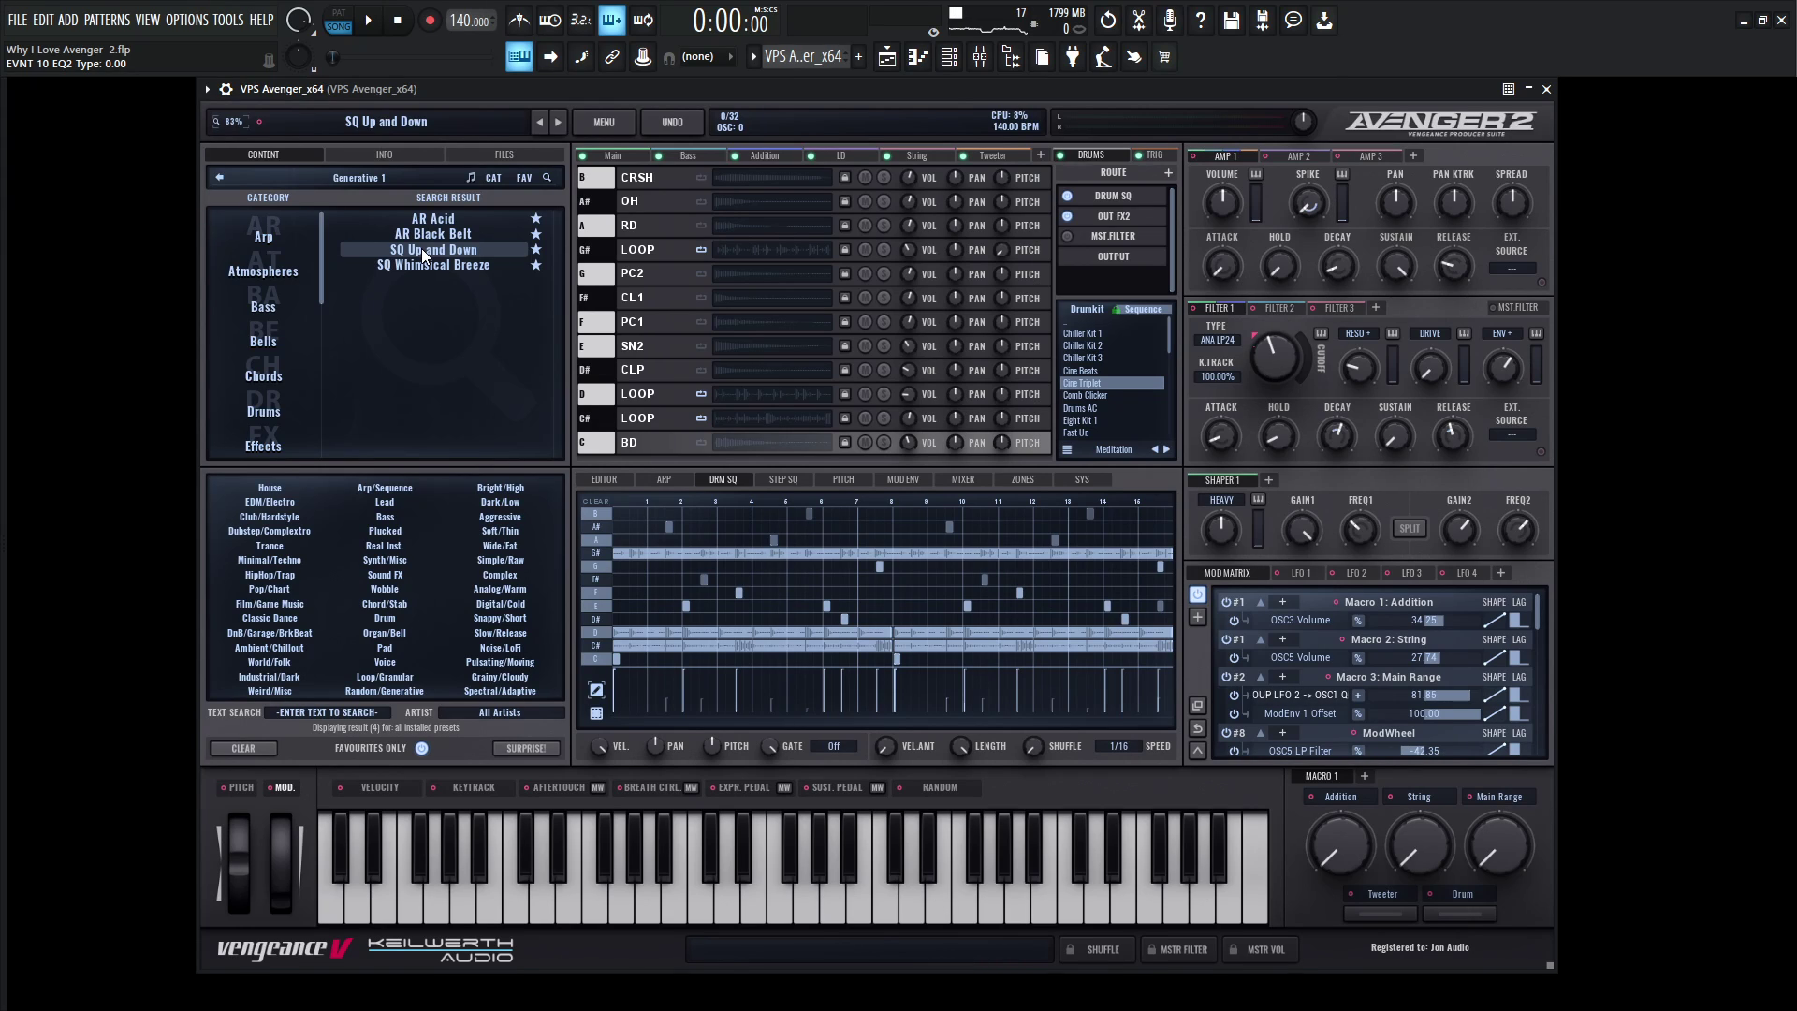
pyautogui.press('s')
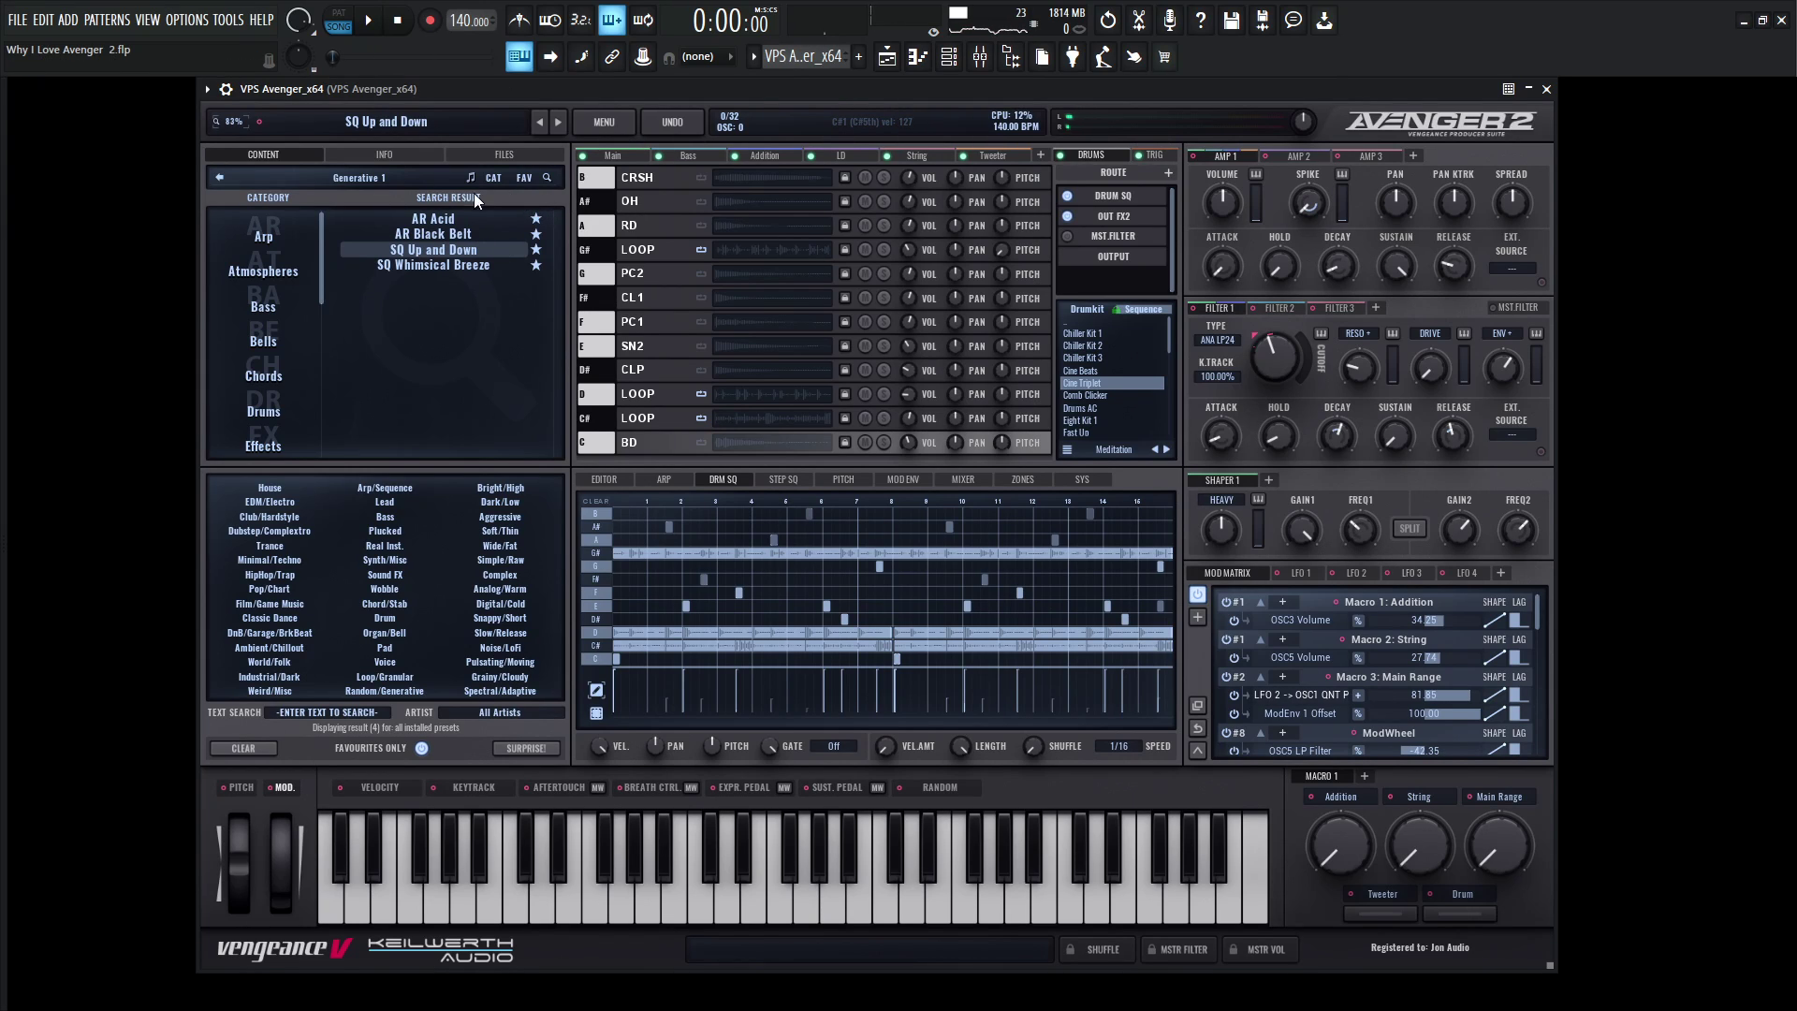
pyautogui.click(221, 178)
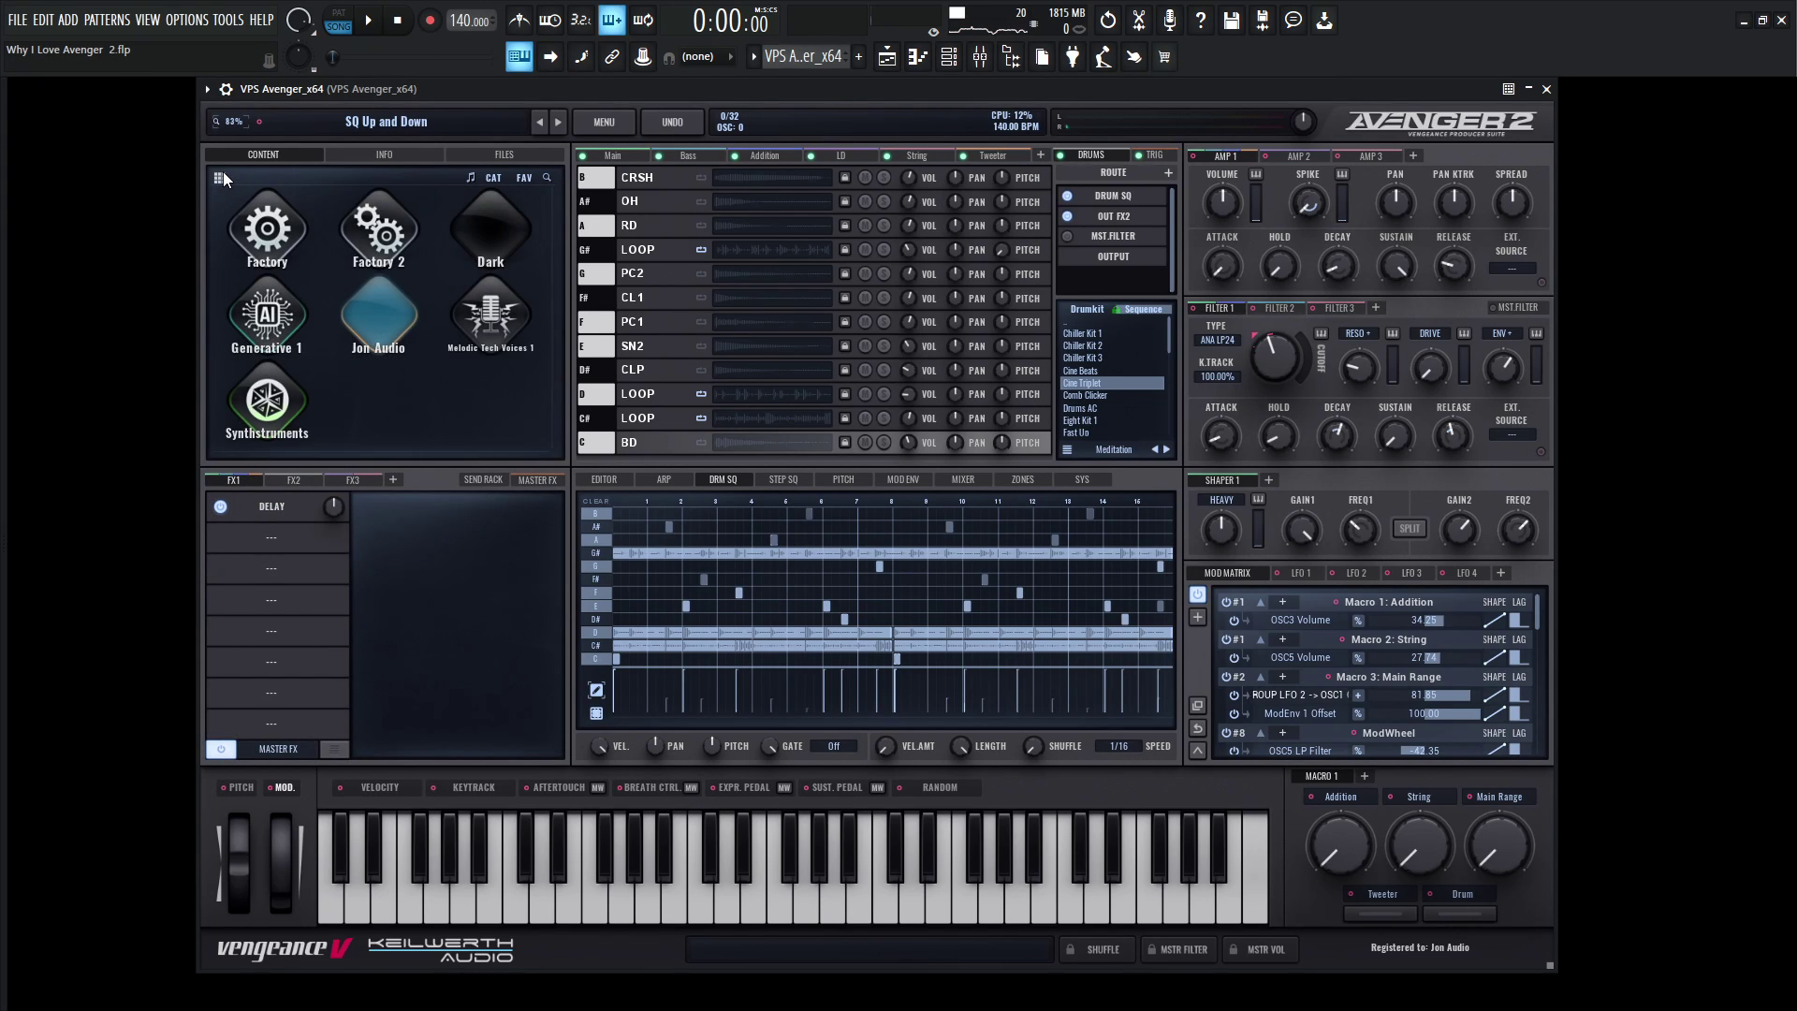
# - Initialize all synth settings to start from the Init Preset
pyautogui.click(615, 133)
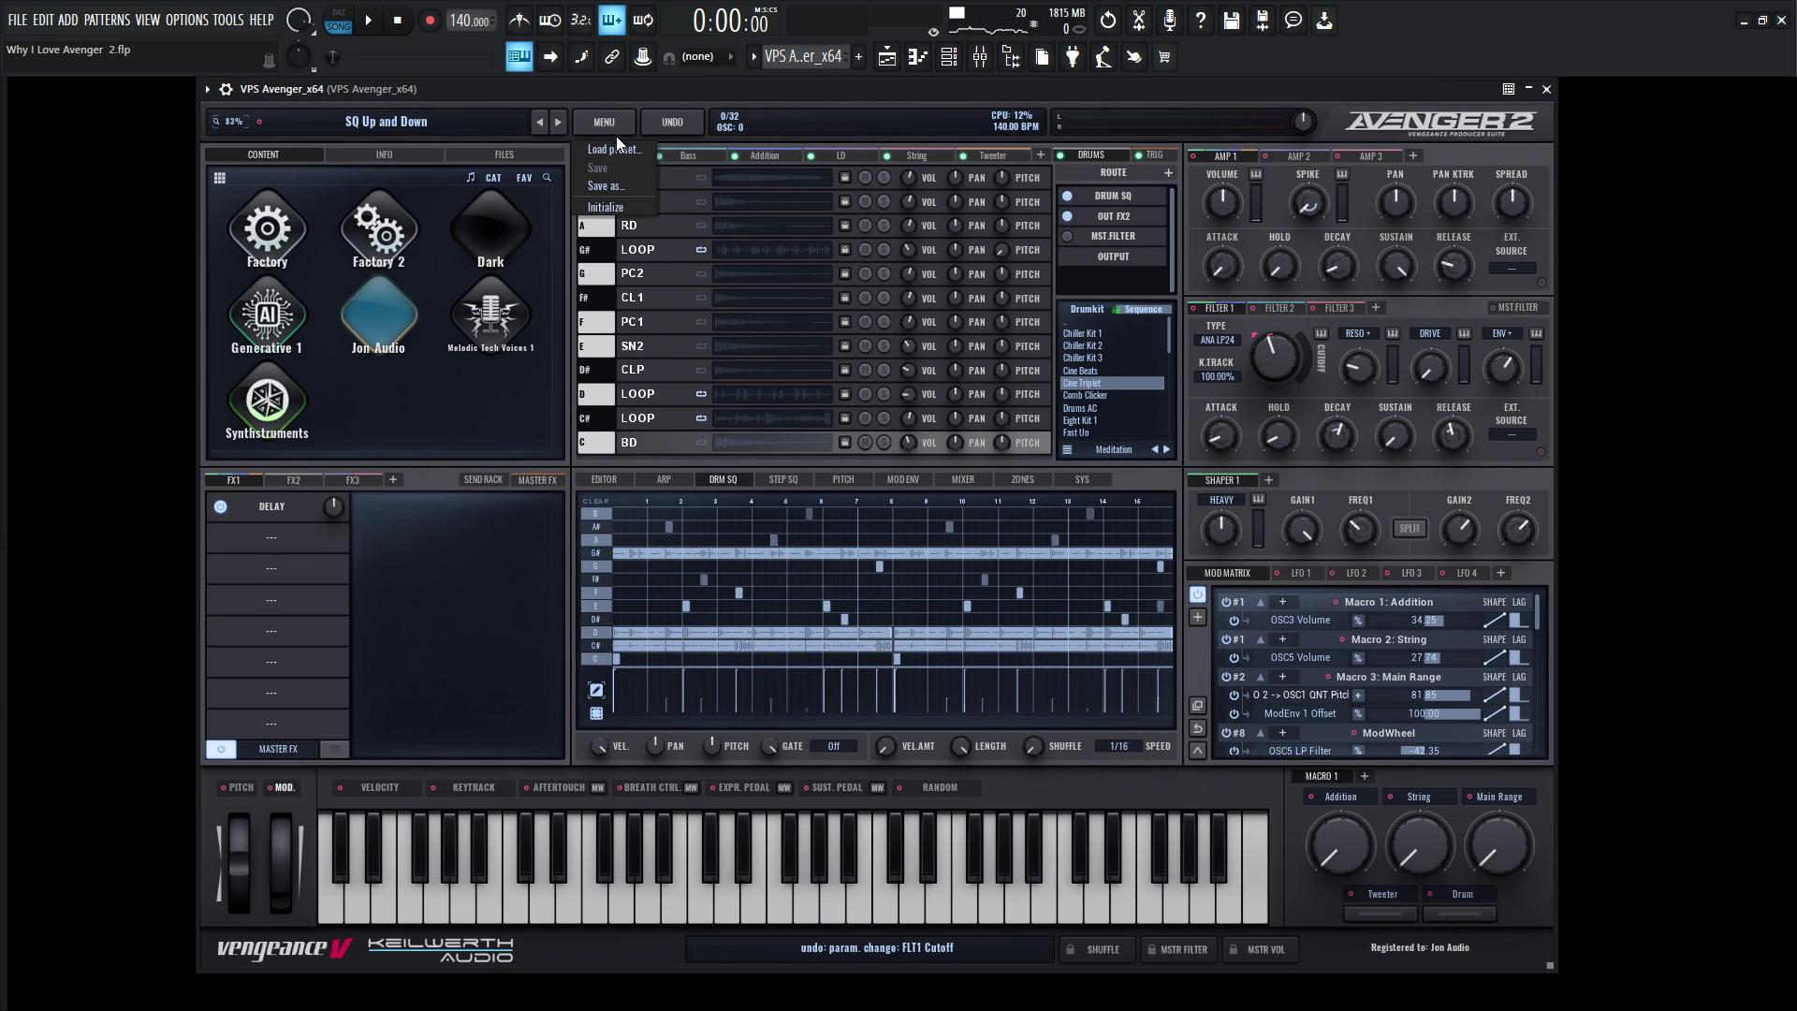
pyautogui.click(629, 208)
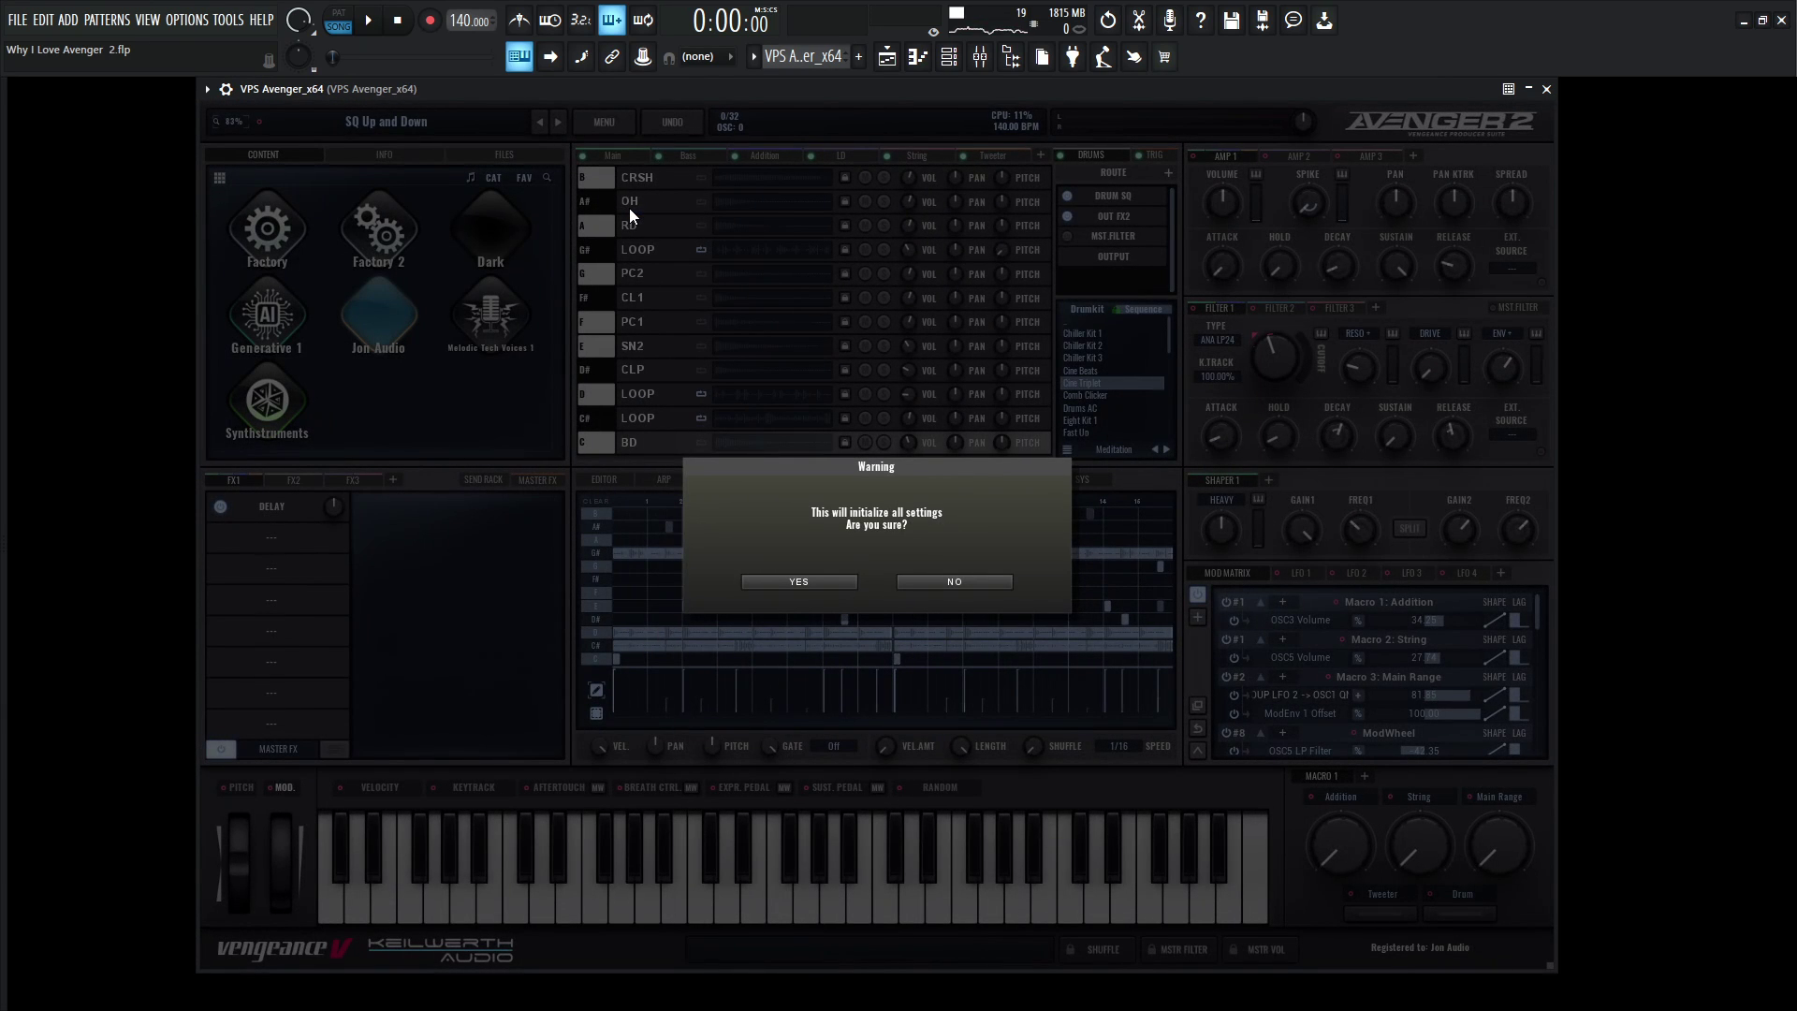
pyautogui.click(830, 581)
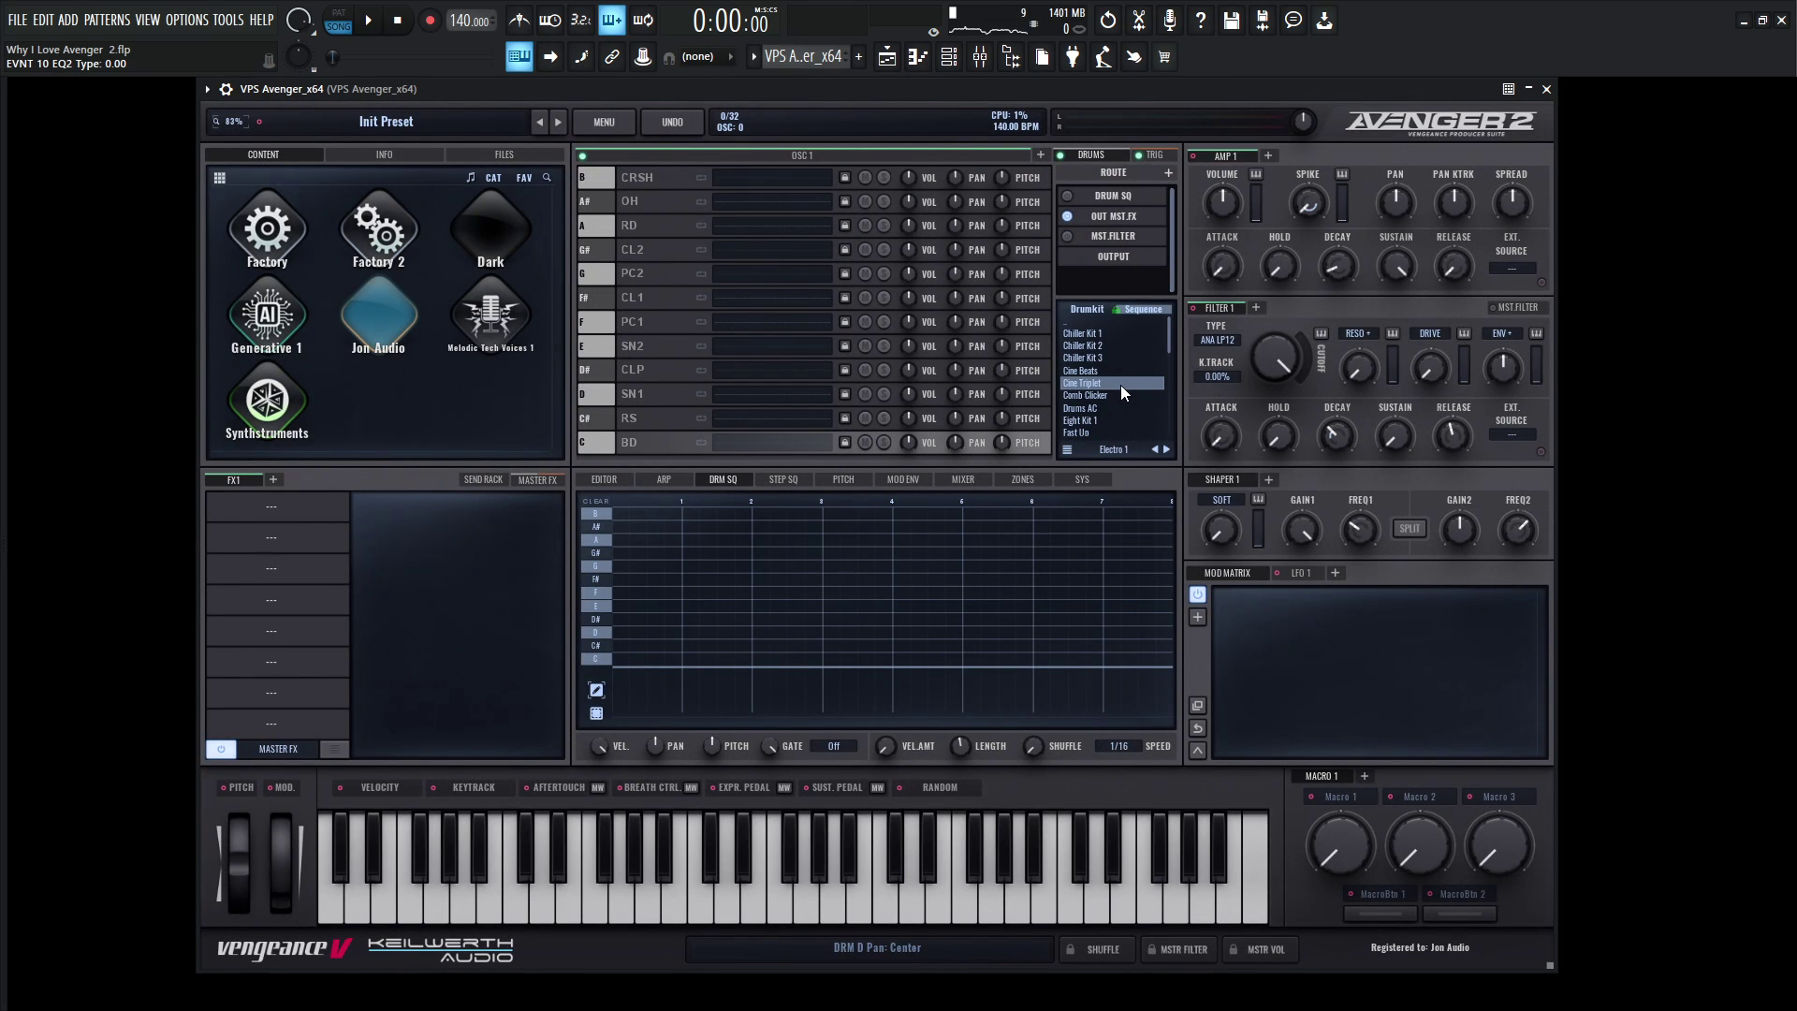
# - Show OSC 1 and try AMP 1's Spread in both directions, including about Alternate 68, while playing notes
pyautogui.click(821, 154)
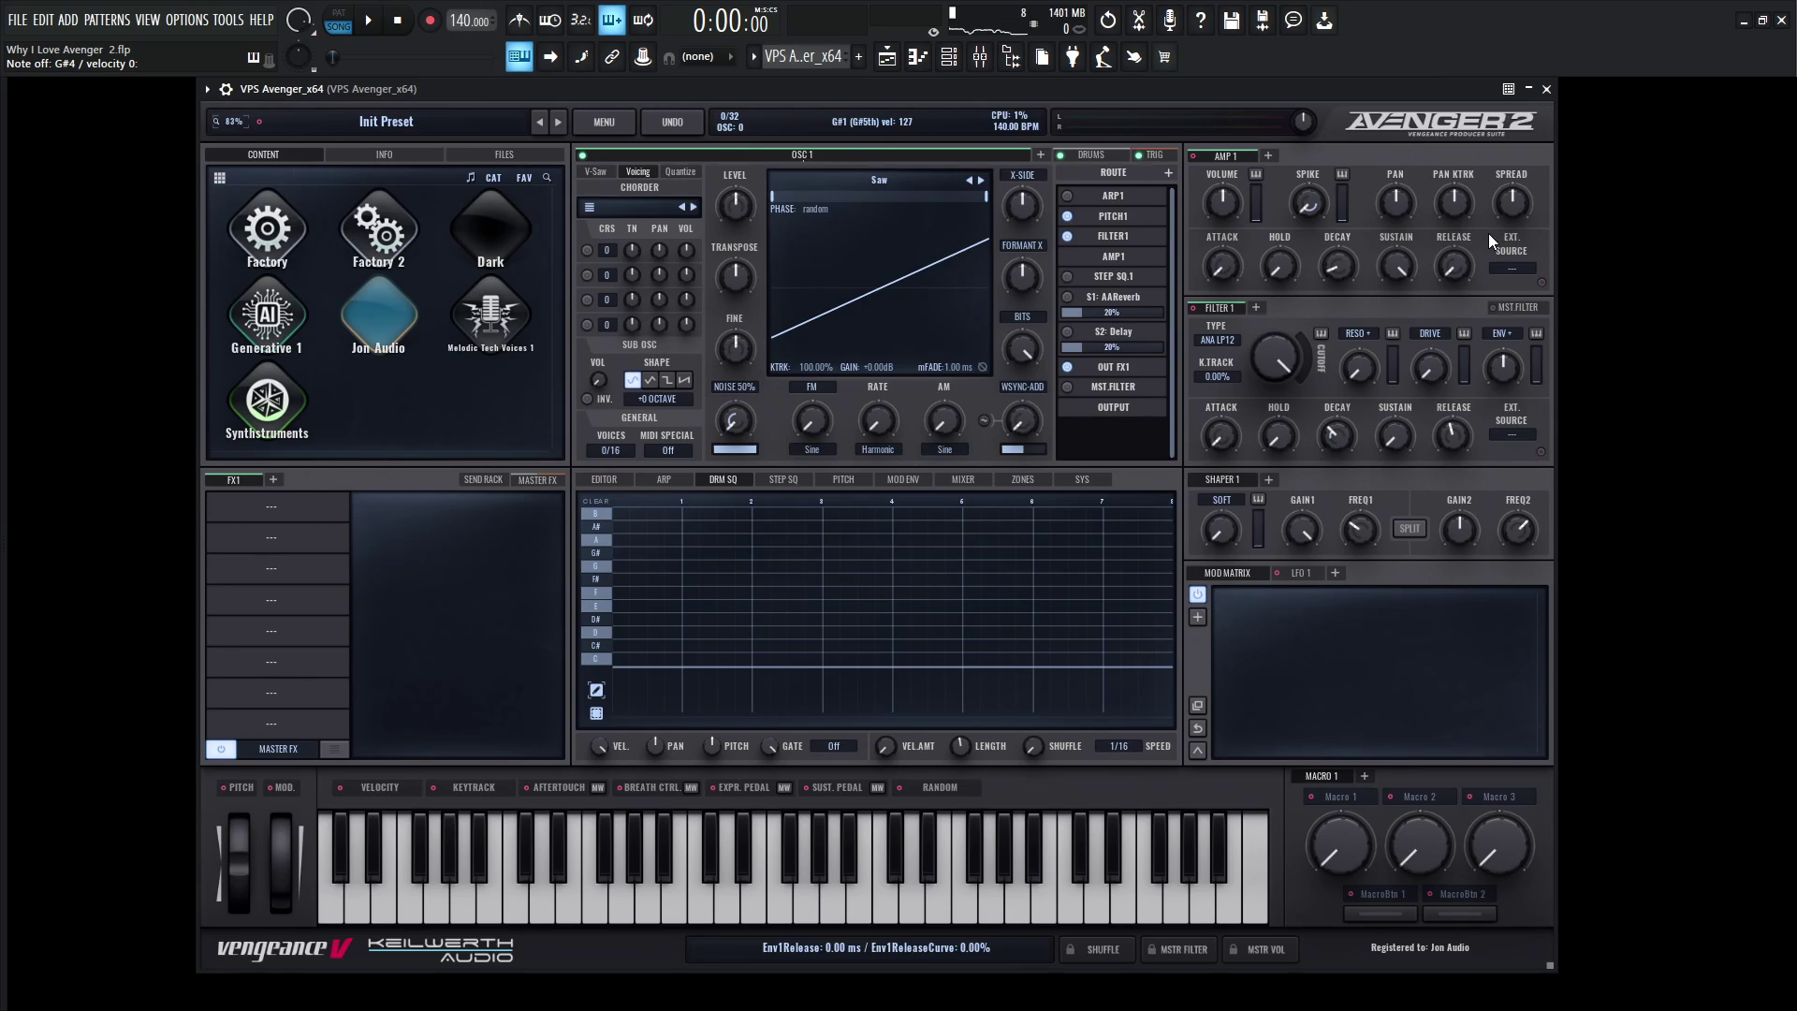
pyautogui.moveTo(1512, 211)
pyautogui.mouseDown()
pyautogui.moveTo(1524, 184)
pyautogui.moveTo(1525, 209)
pyautogui.mouseUp()
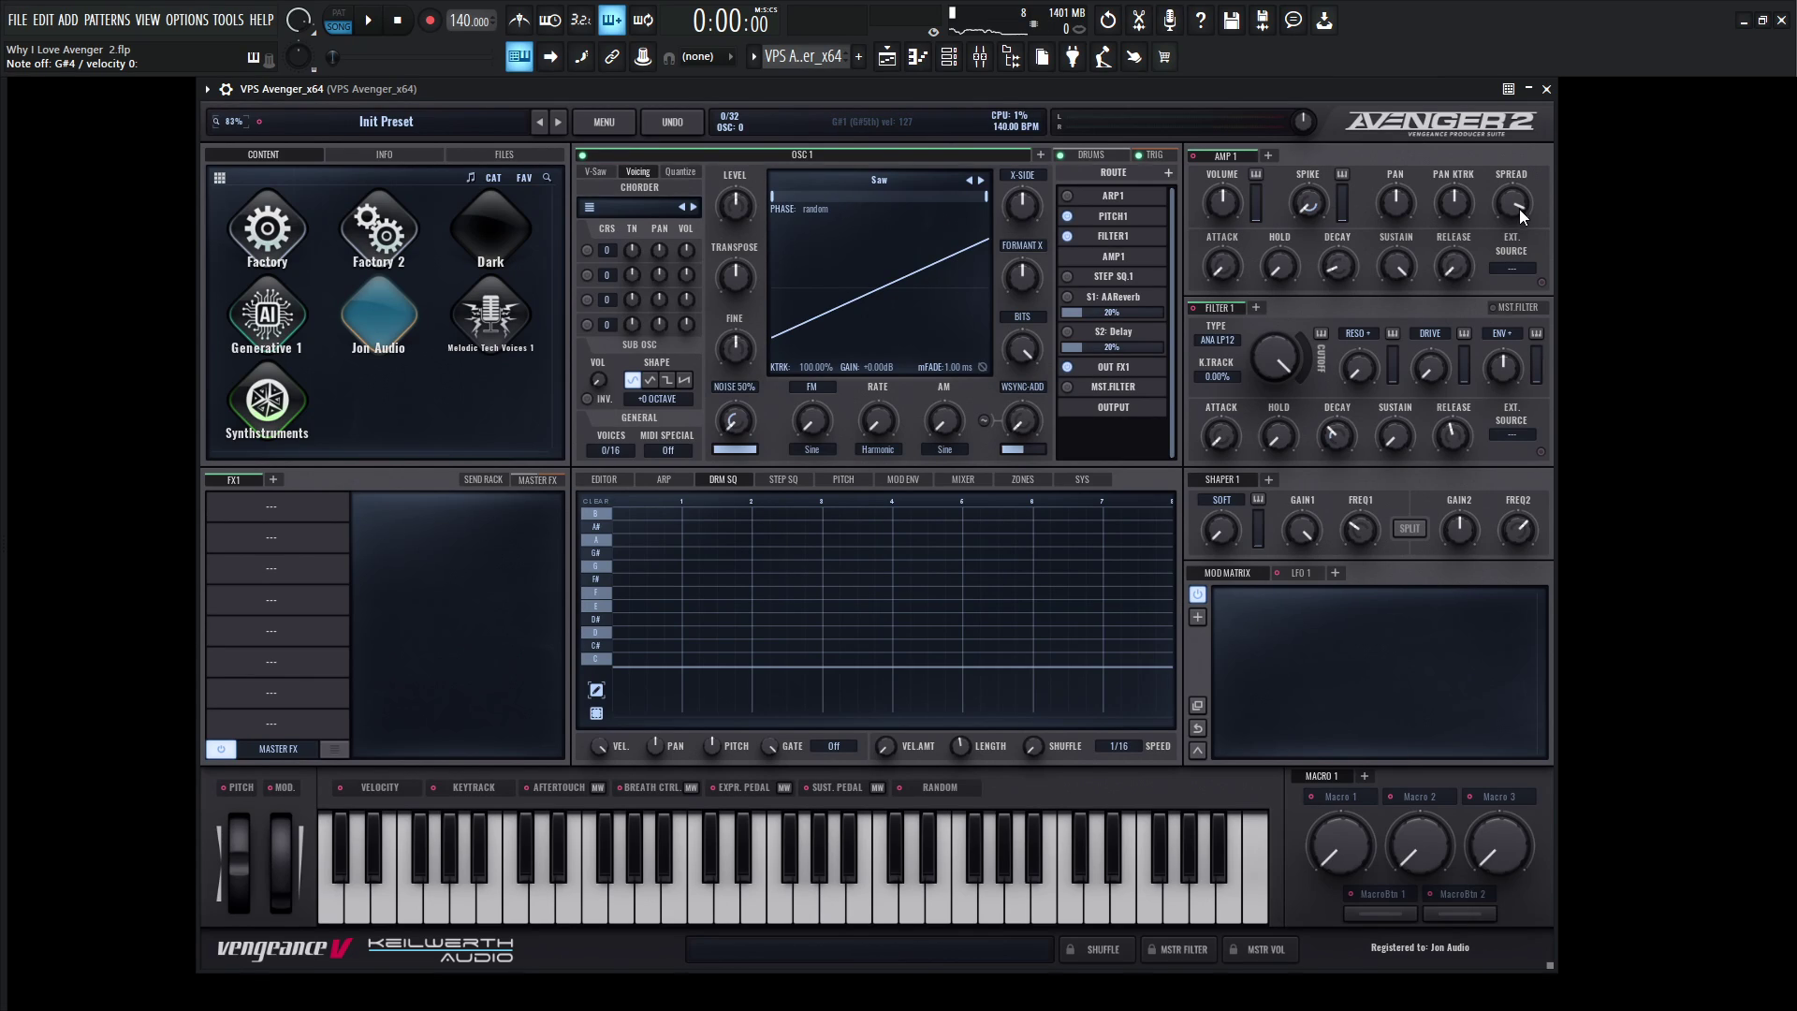
pyautogui.moveTo(1519, 210); pyautogui.dragTo(1520, 221)
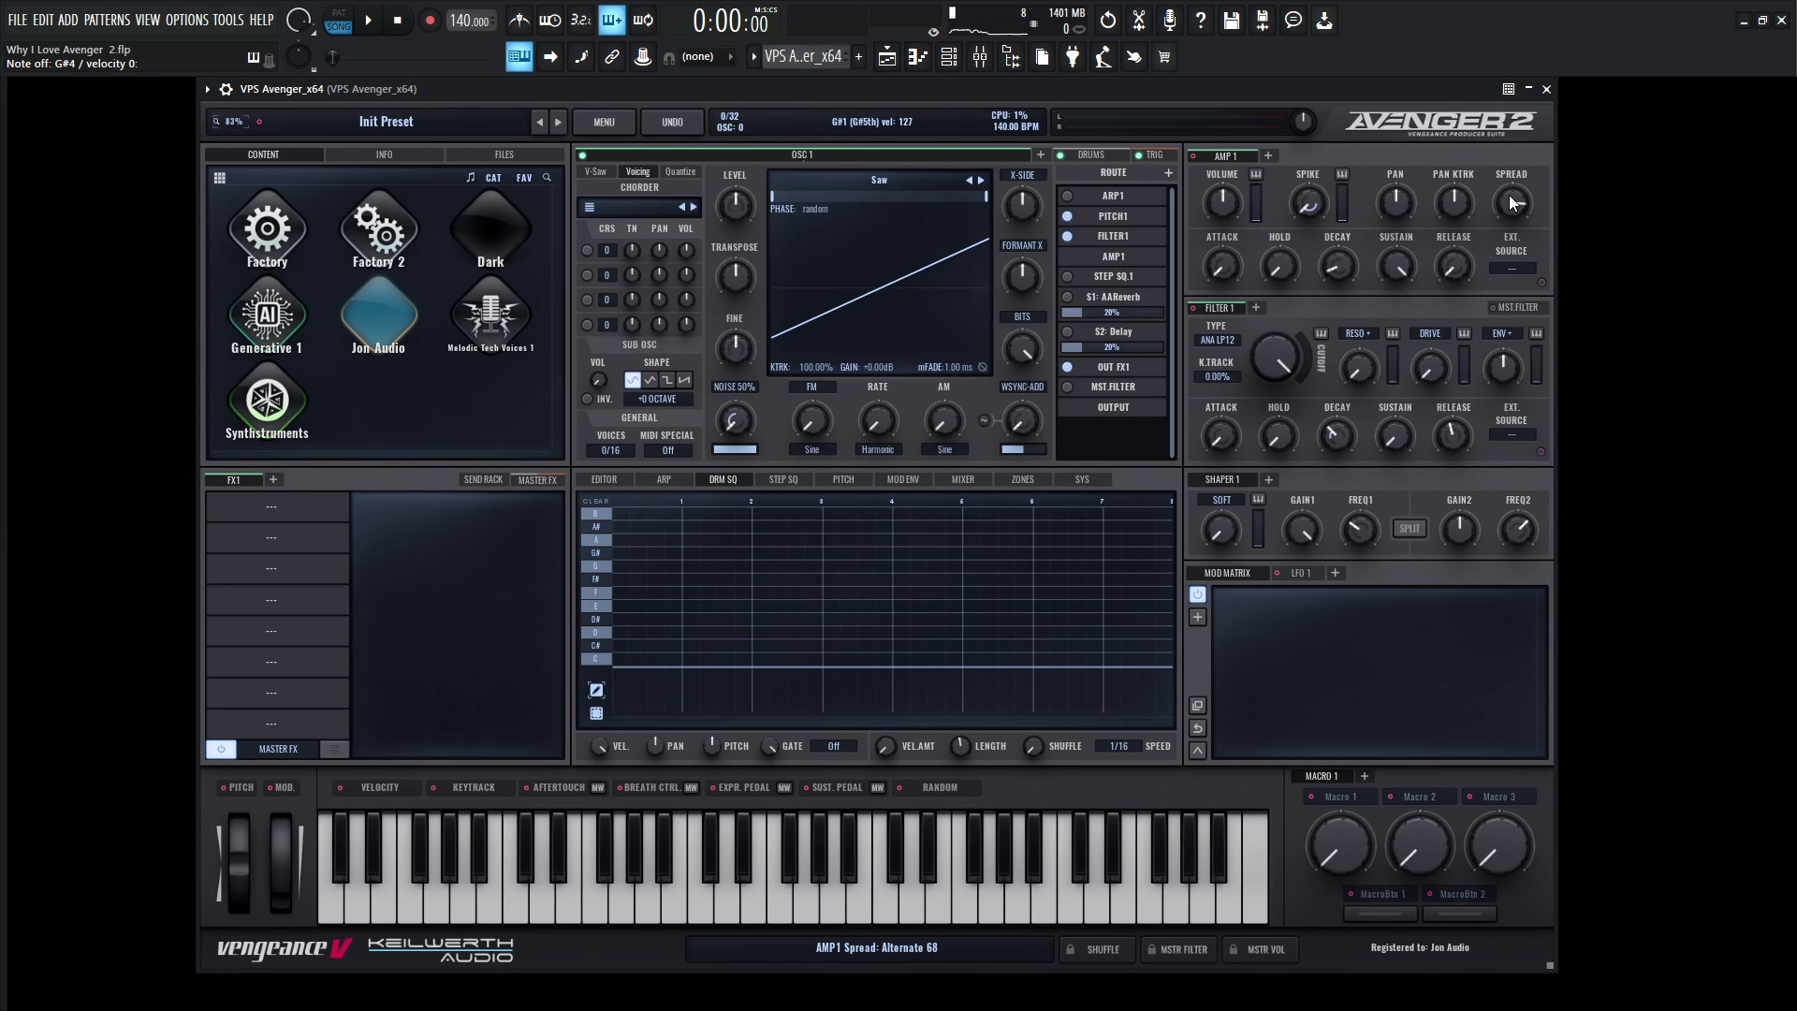
pyautogui.moveTo(1514, 201); pyautogui.dragTo(1512, 288)
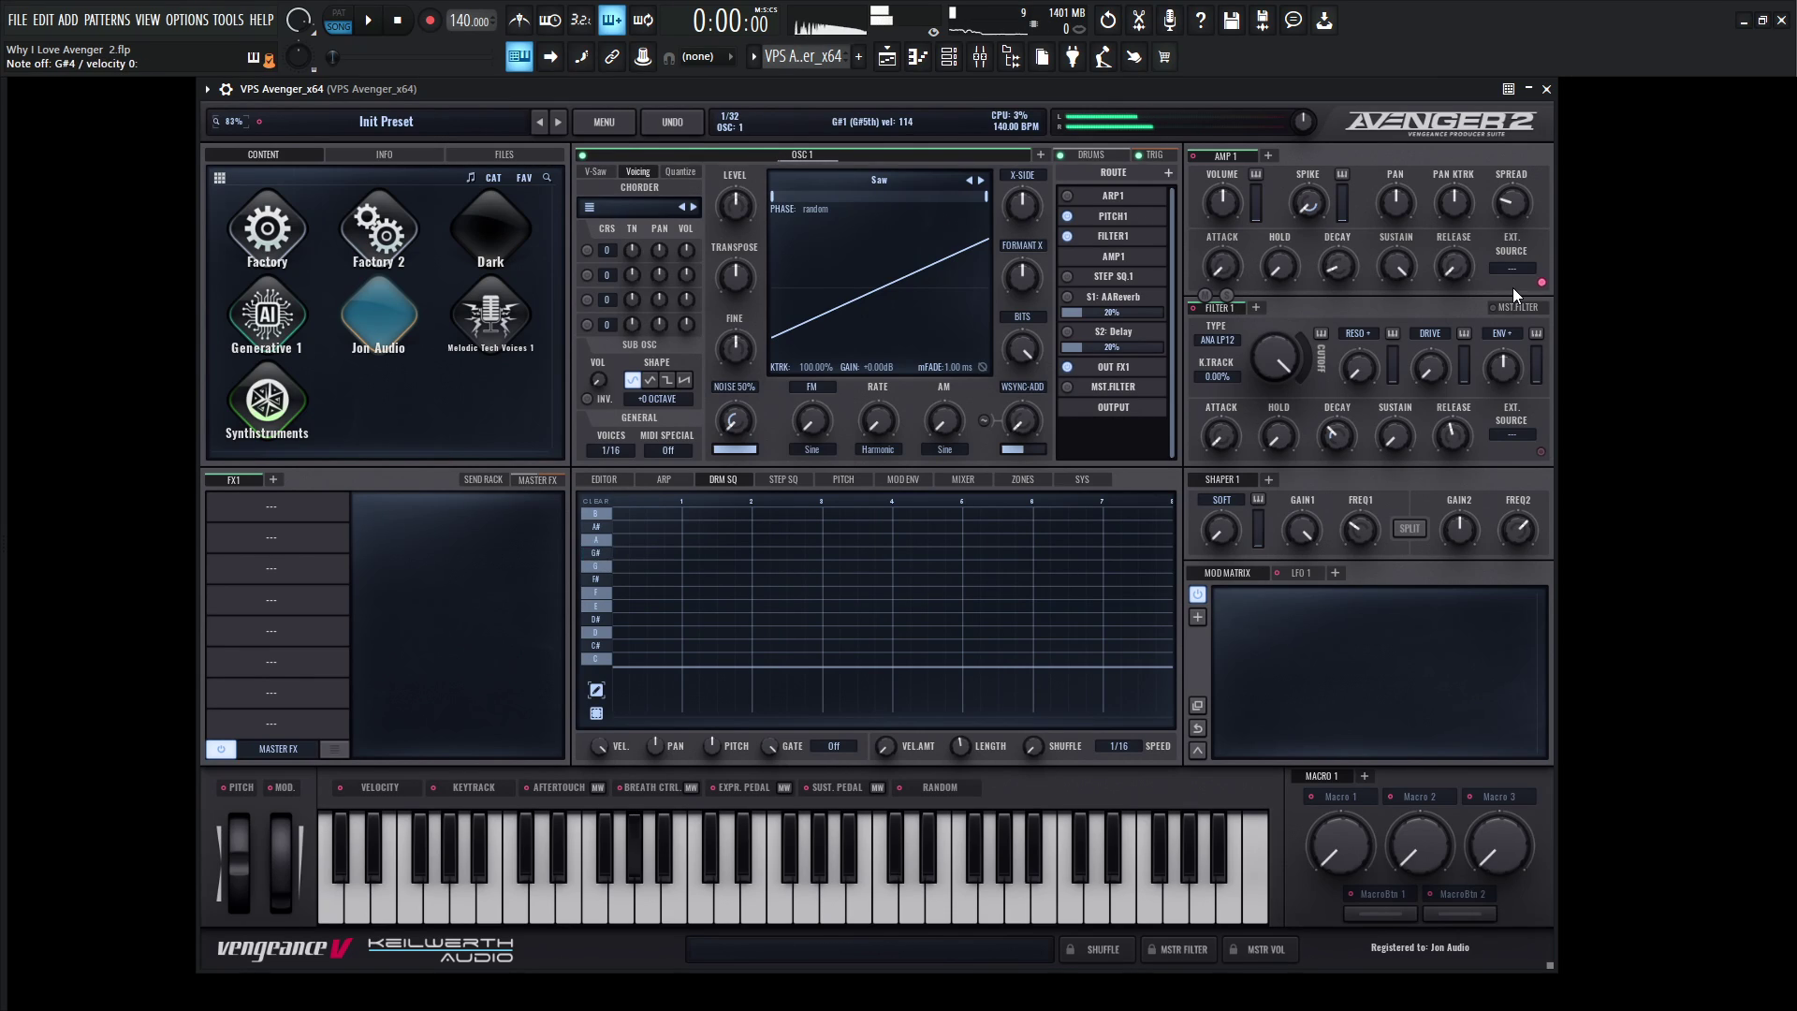
pyautogui.moveTo(1504, 204); pyautogui.dragTo(1518, 246)
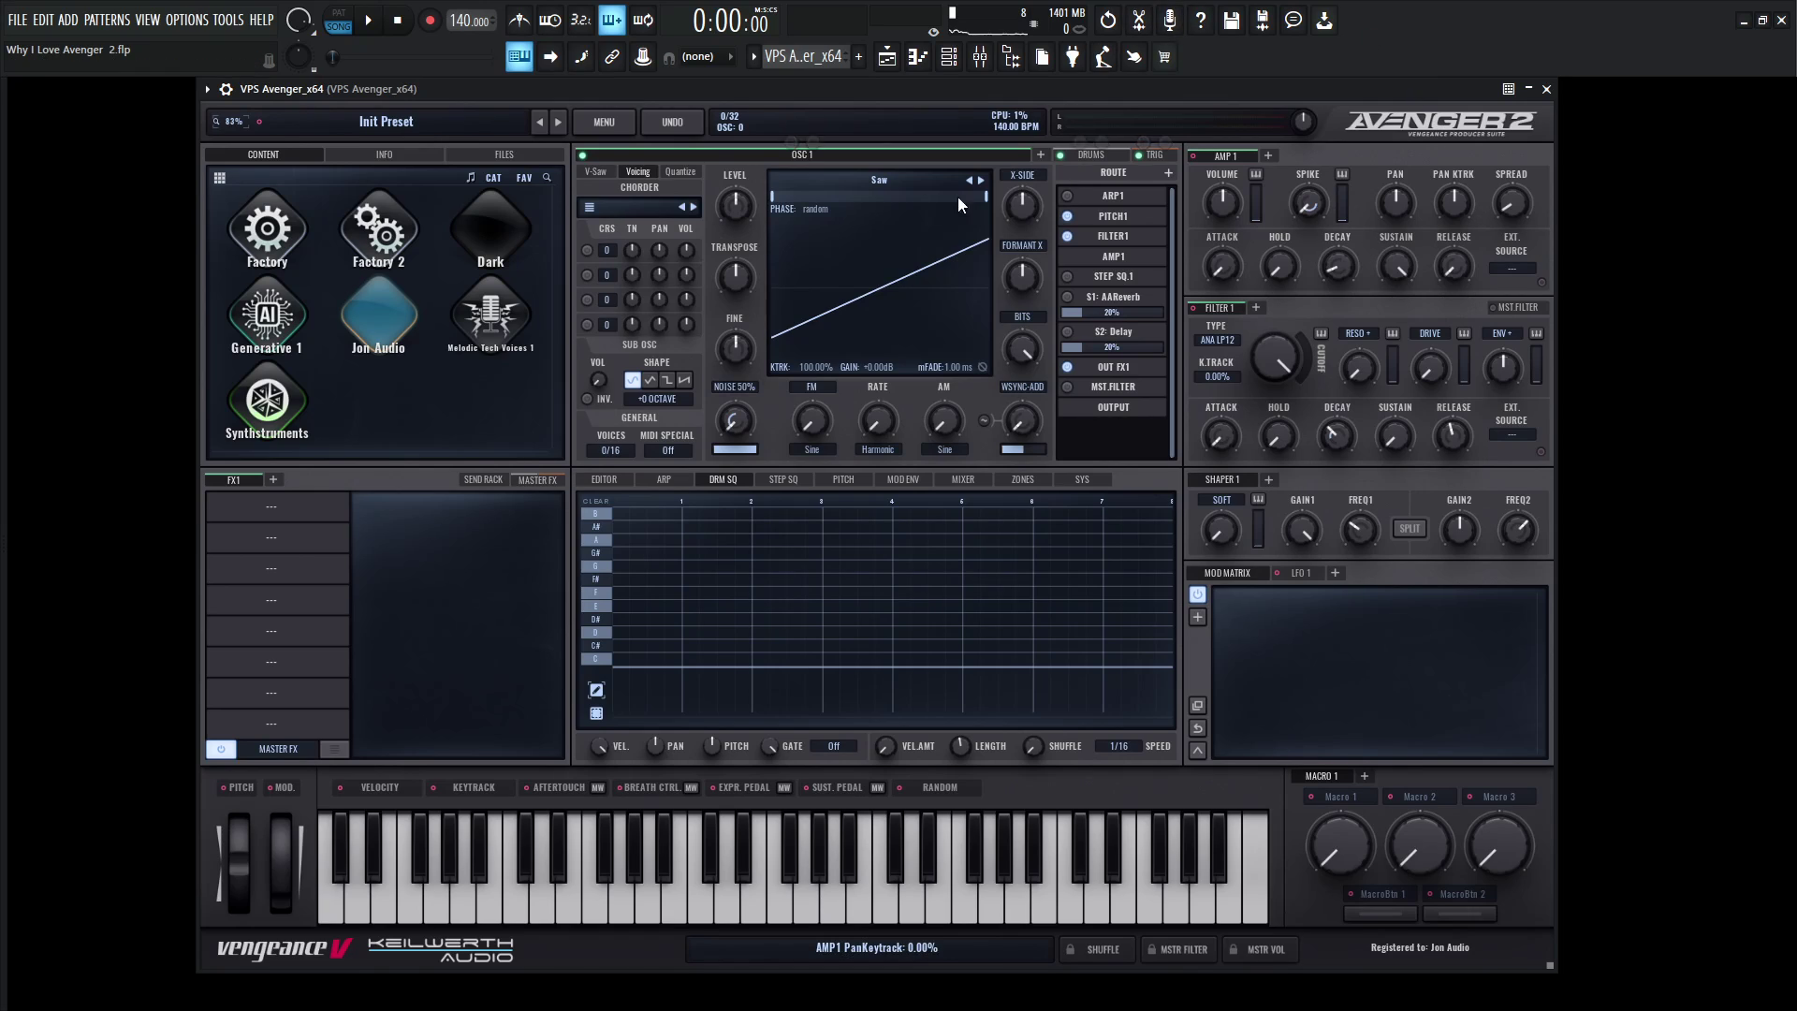
# - Raise the V-Saw mix on OSC 1 and try alternating random pitch at about 35%
pyautogui.click(599, 172)
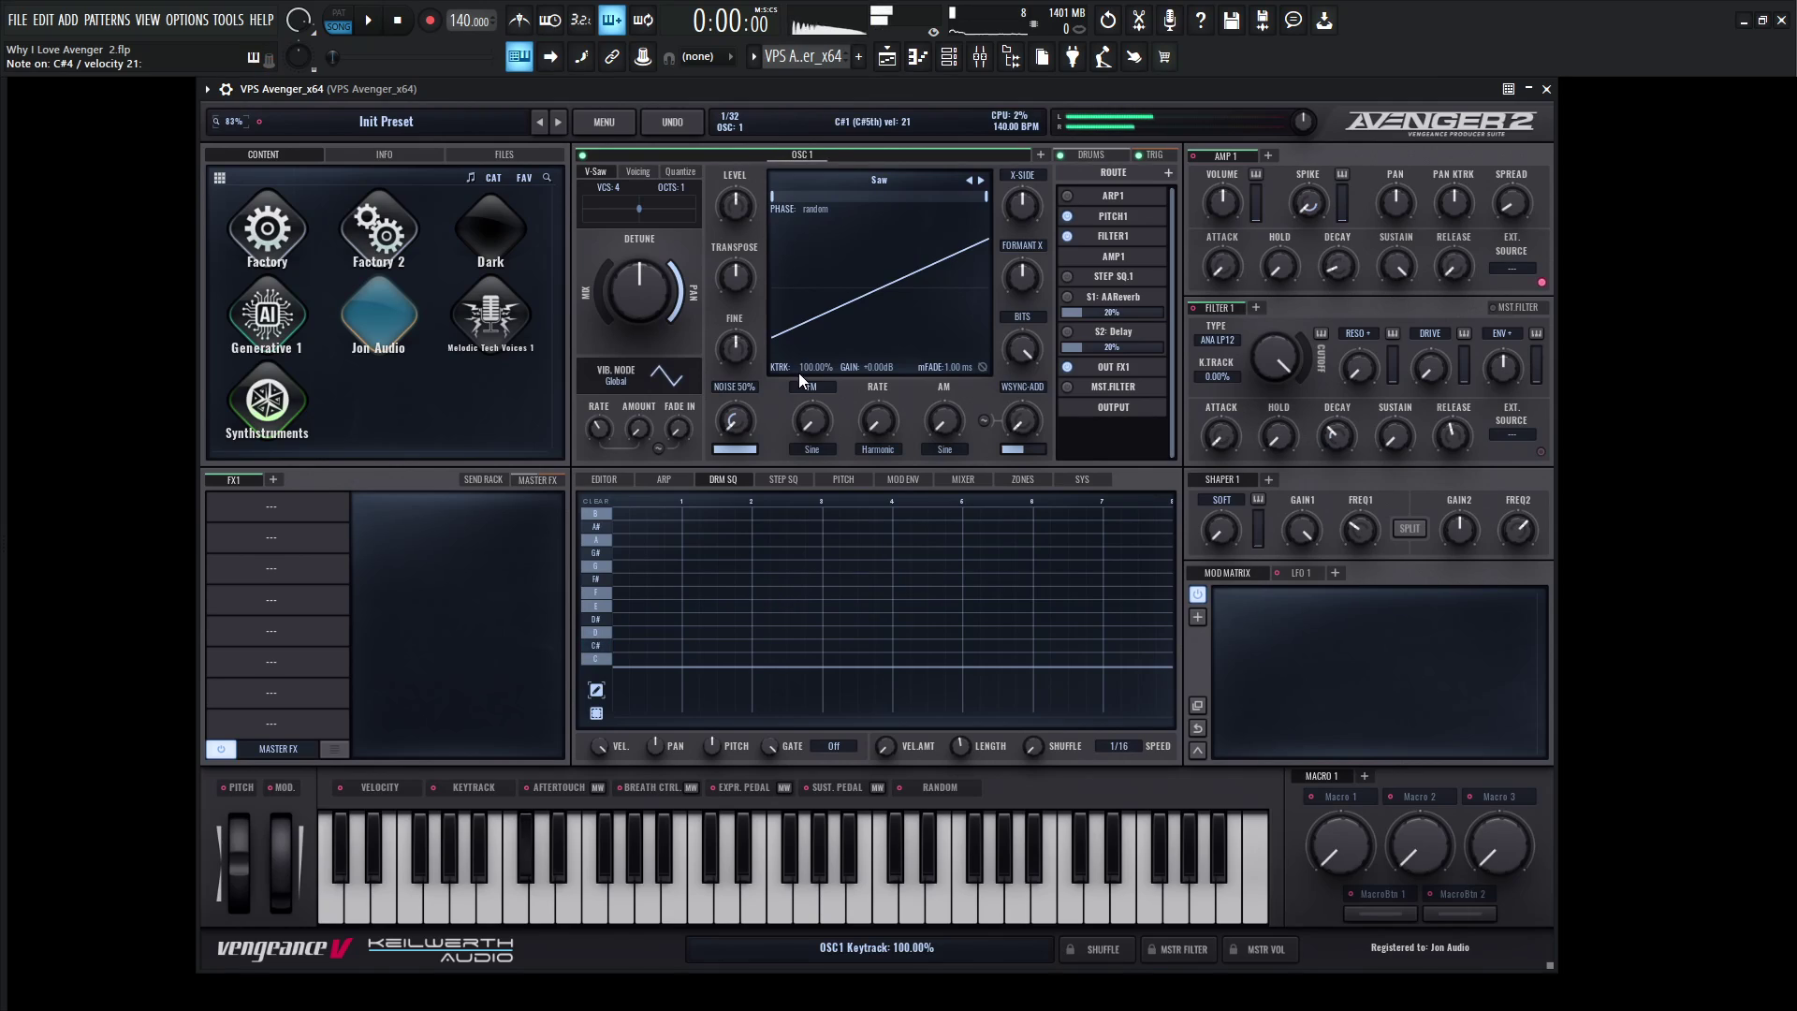
pyautogui.moveTo(603, 291); pyautogui.dragTo(597, 284)
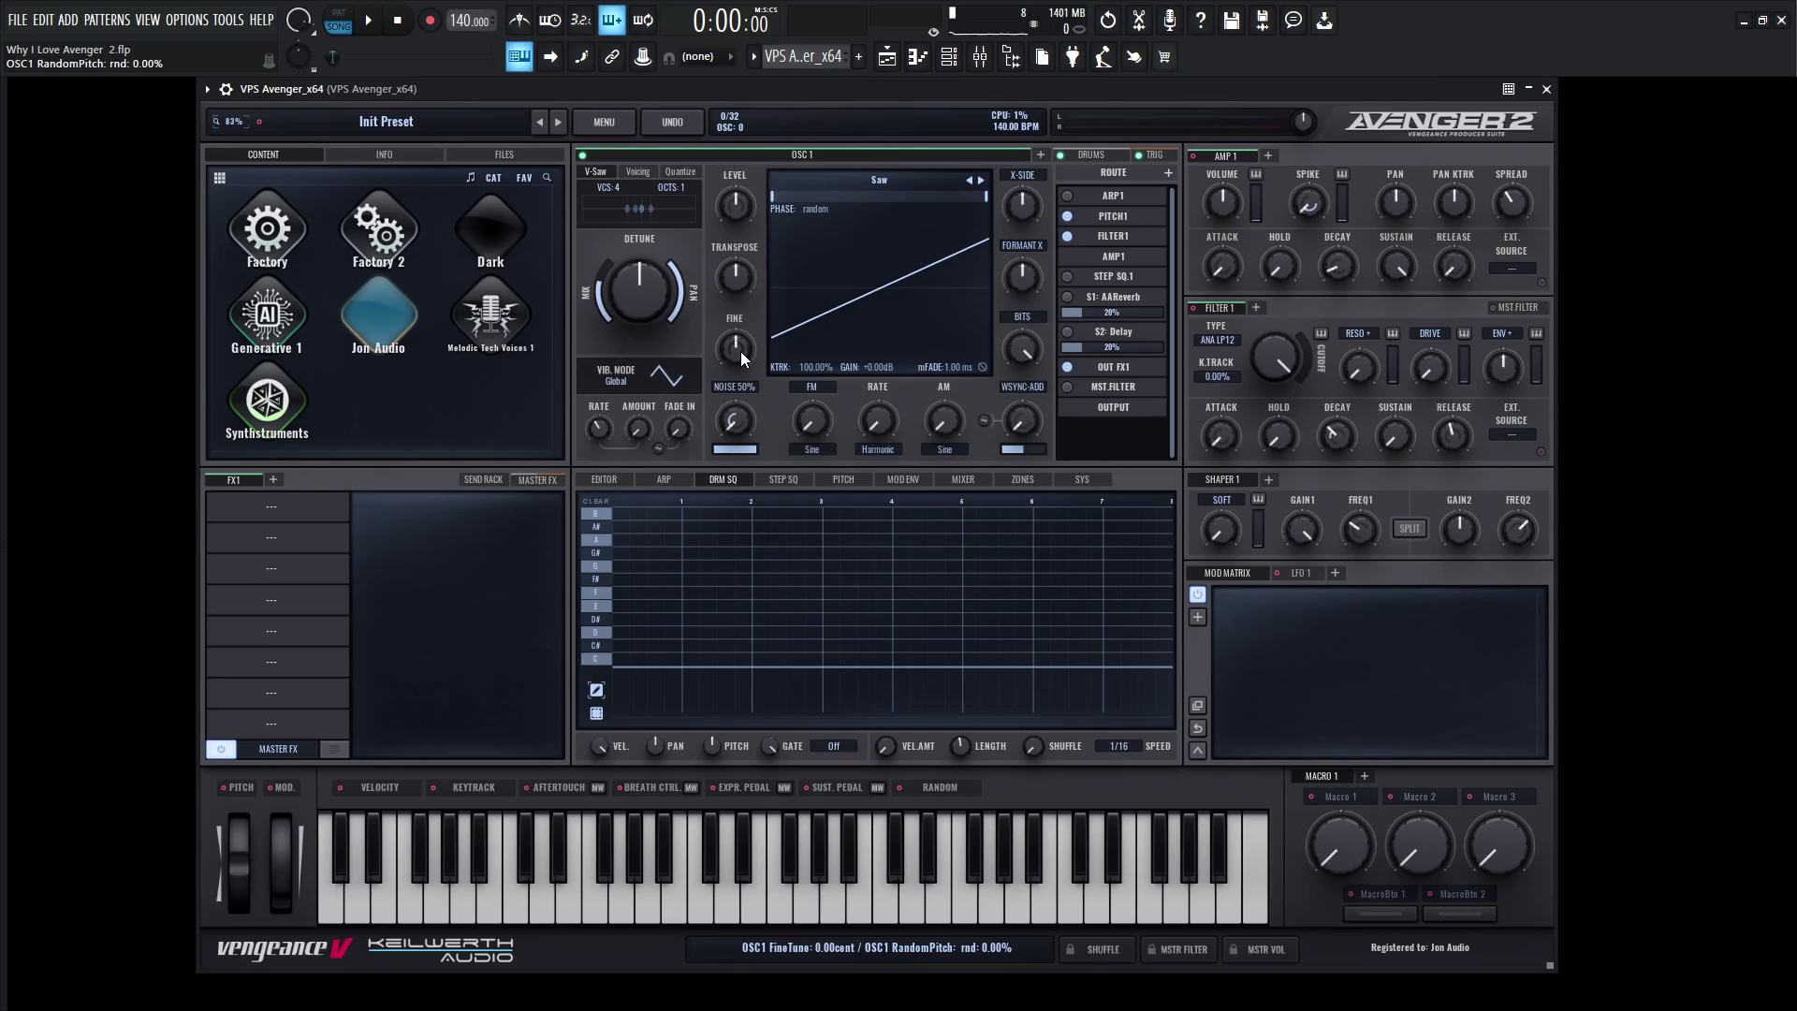
pyautogui.moveTo(740, 351); pyautogui.dragTo(743, 337)
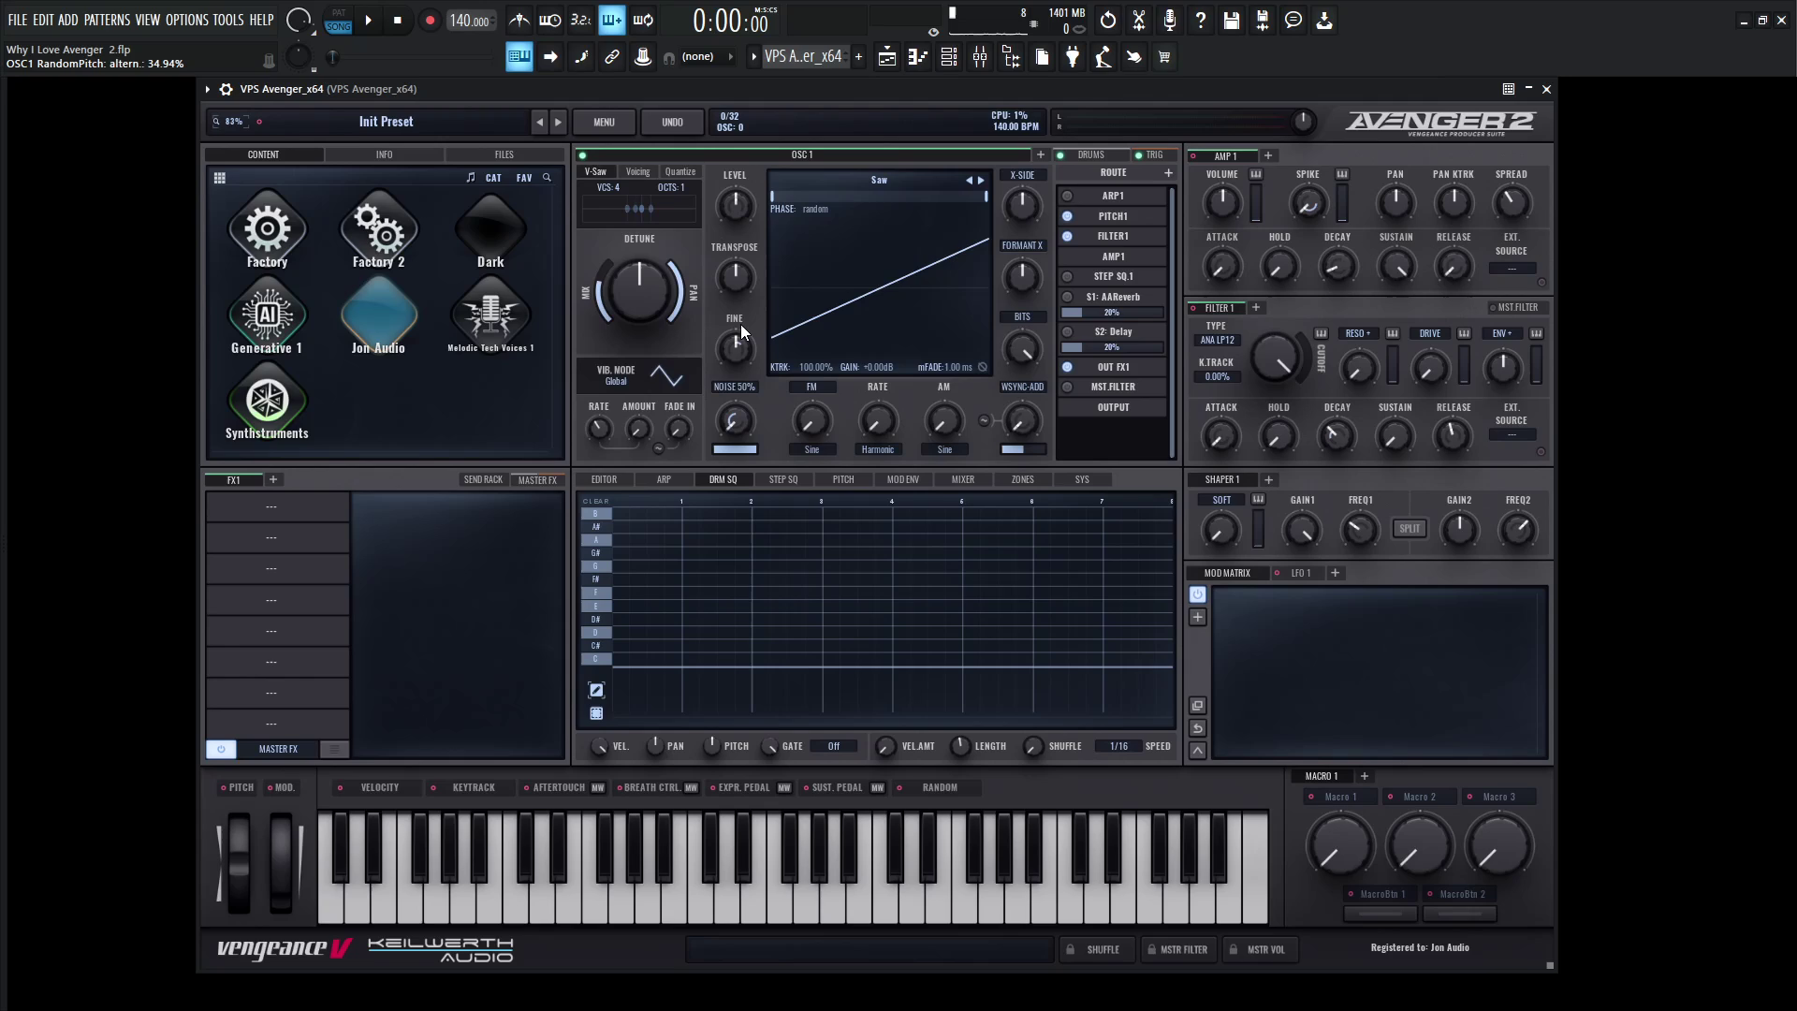
# - Vary AMP 1's Spread in both directions and give OSC 1 a square-wave sub oscillator
pyautogui.moveTo(1507, 199); pyautogui.dragTo(1507, 161)
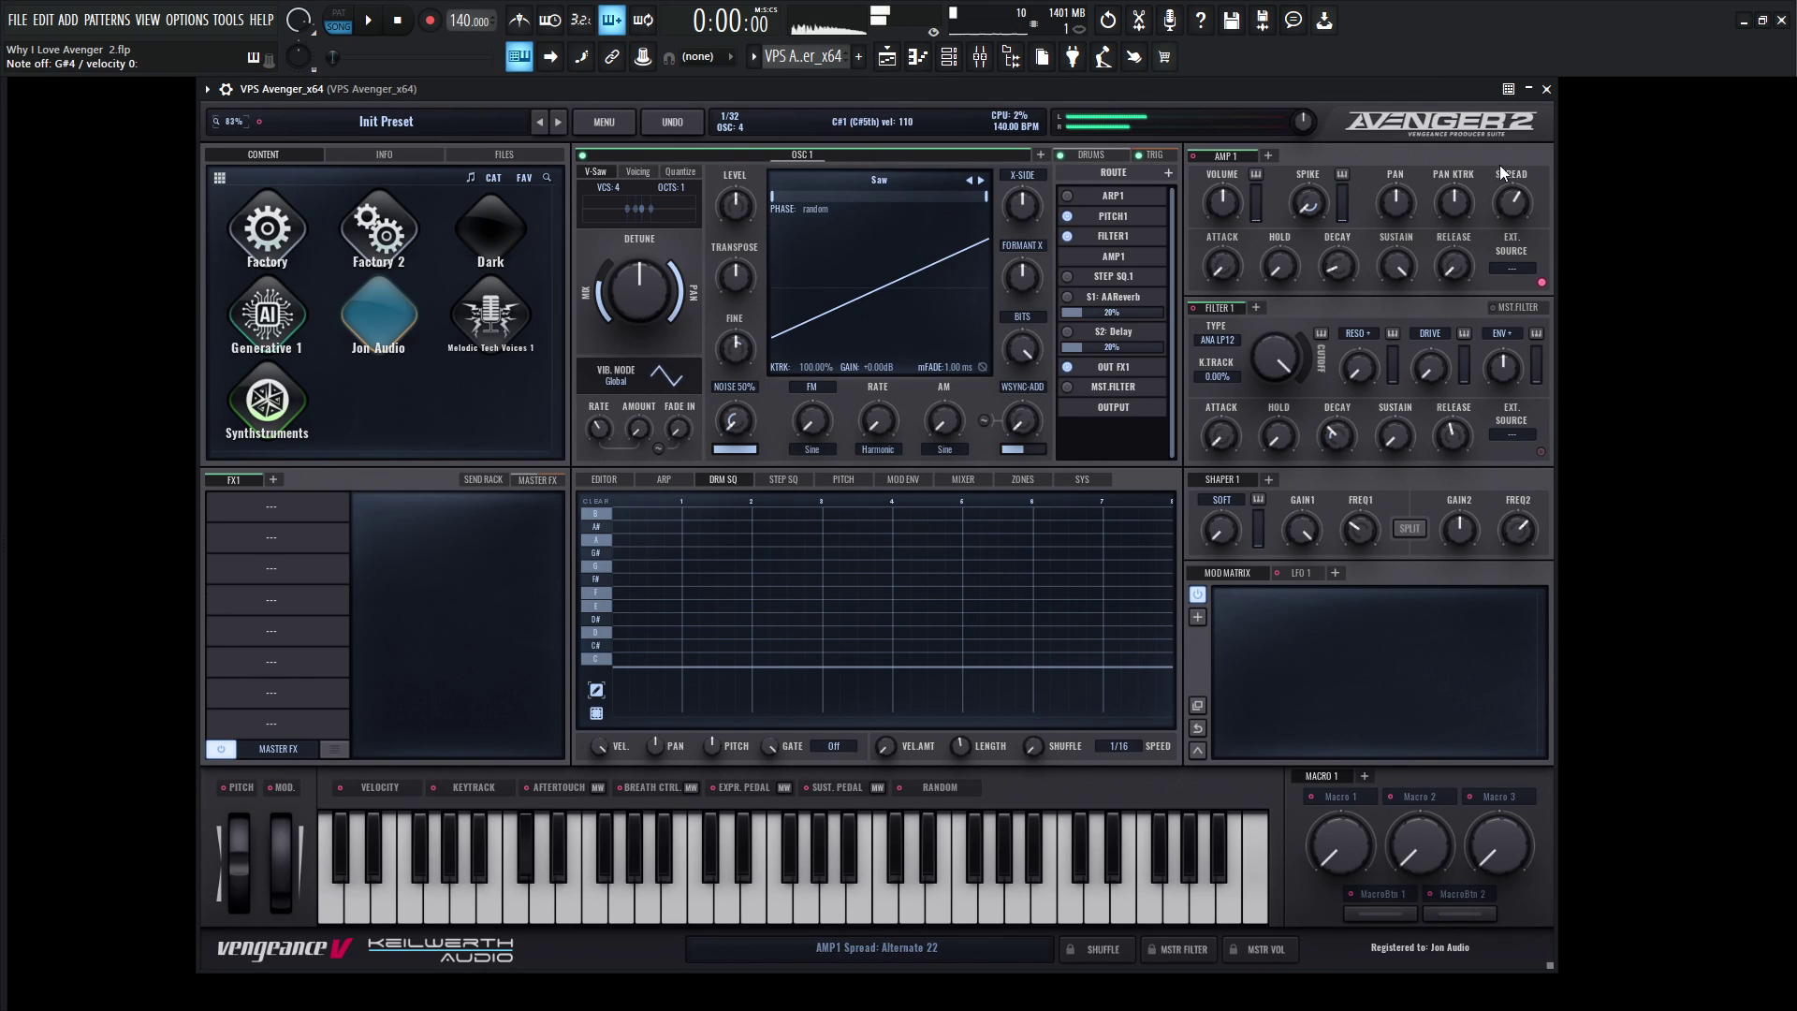
pyautogui.moveTo(1516, 204); pyautogui.dragTo(1516, 240)
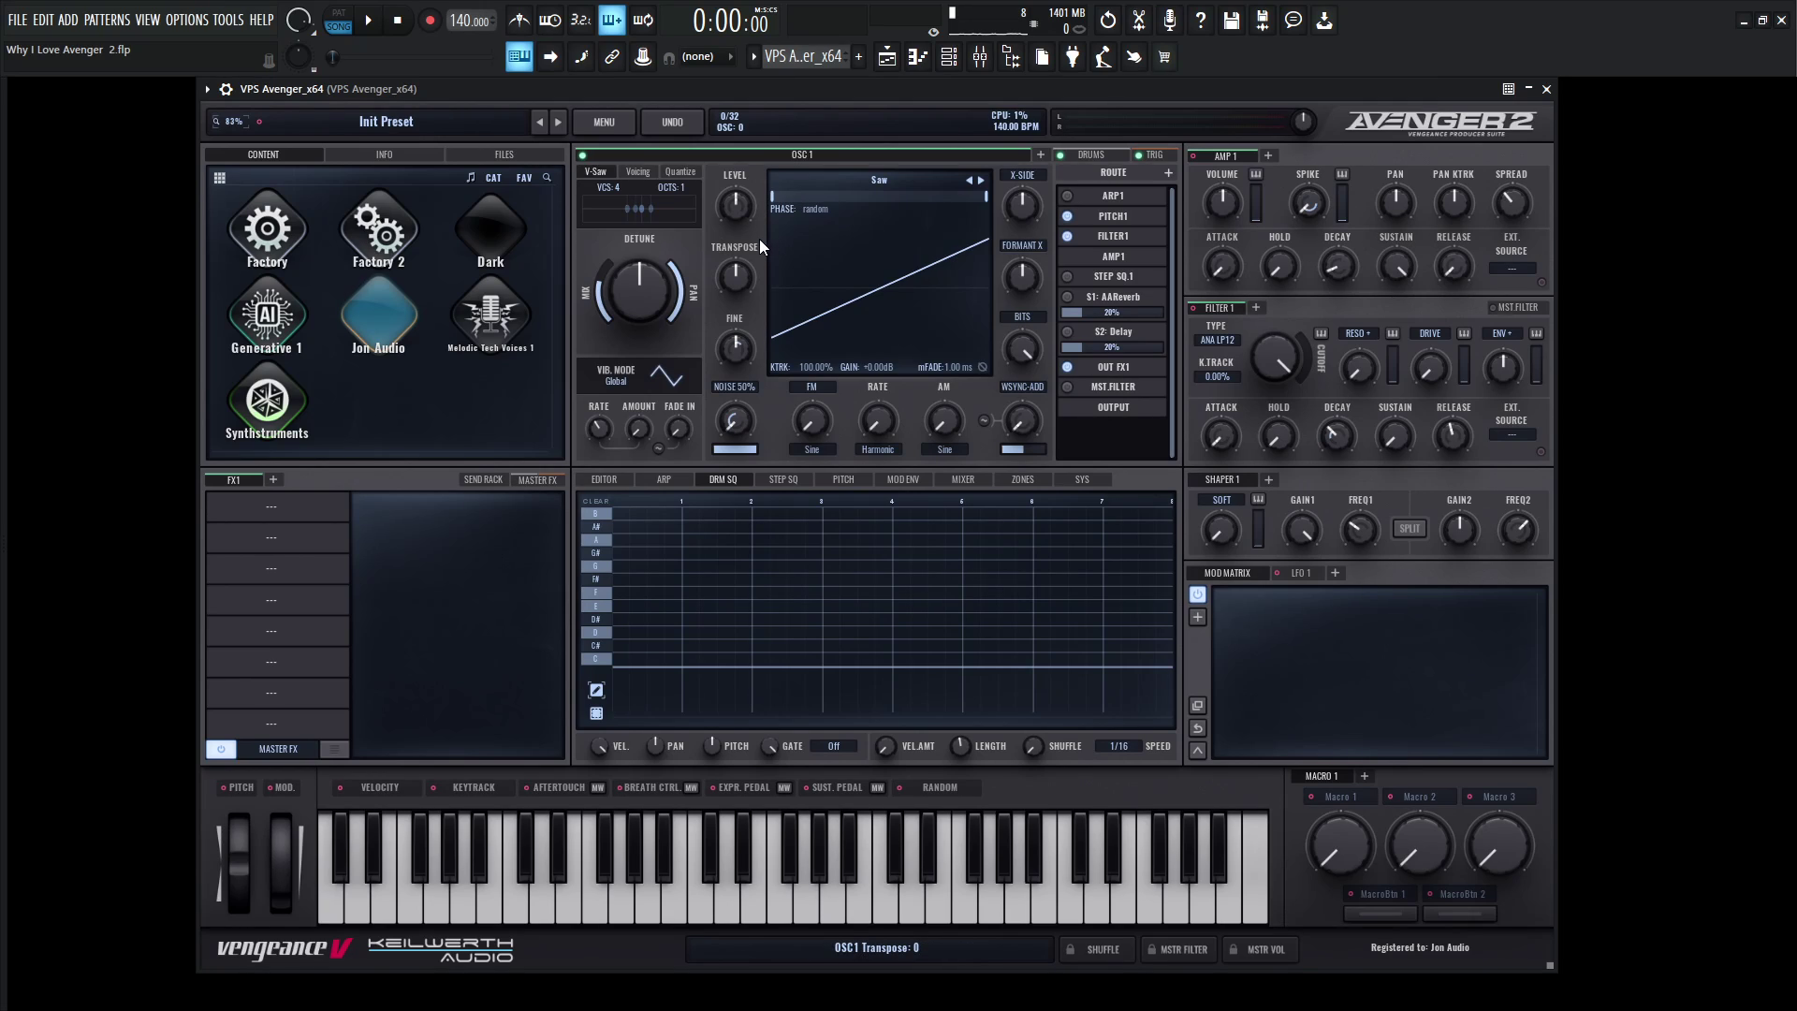
pyautogui.click(638, 172)
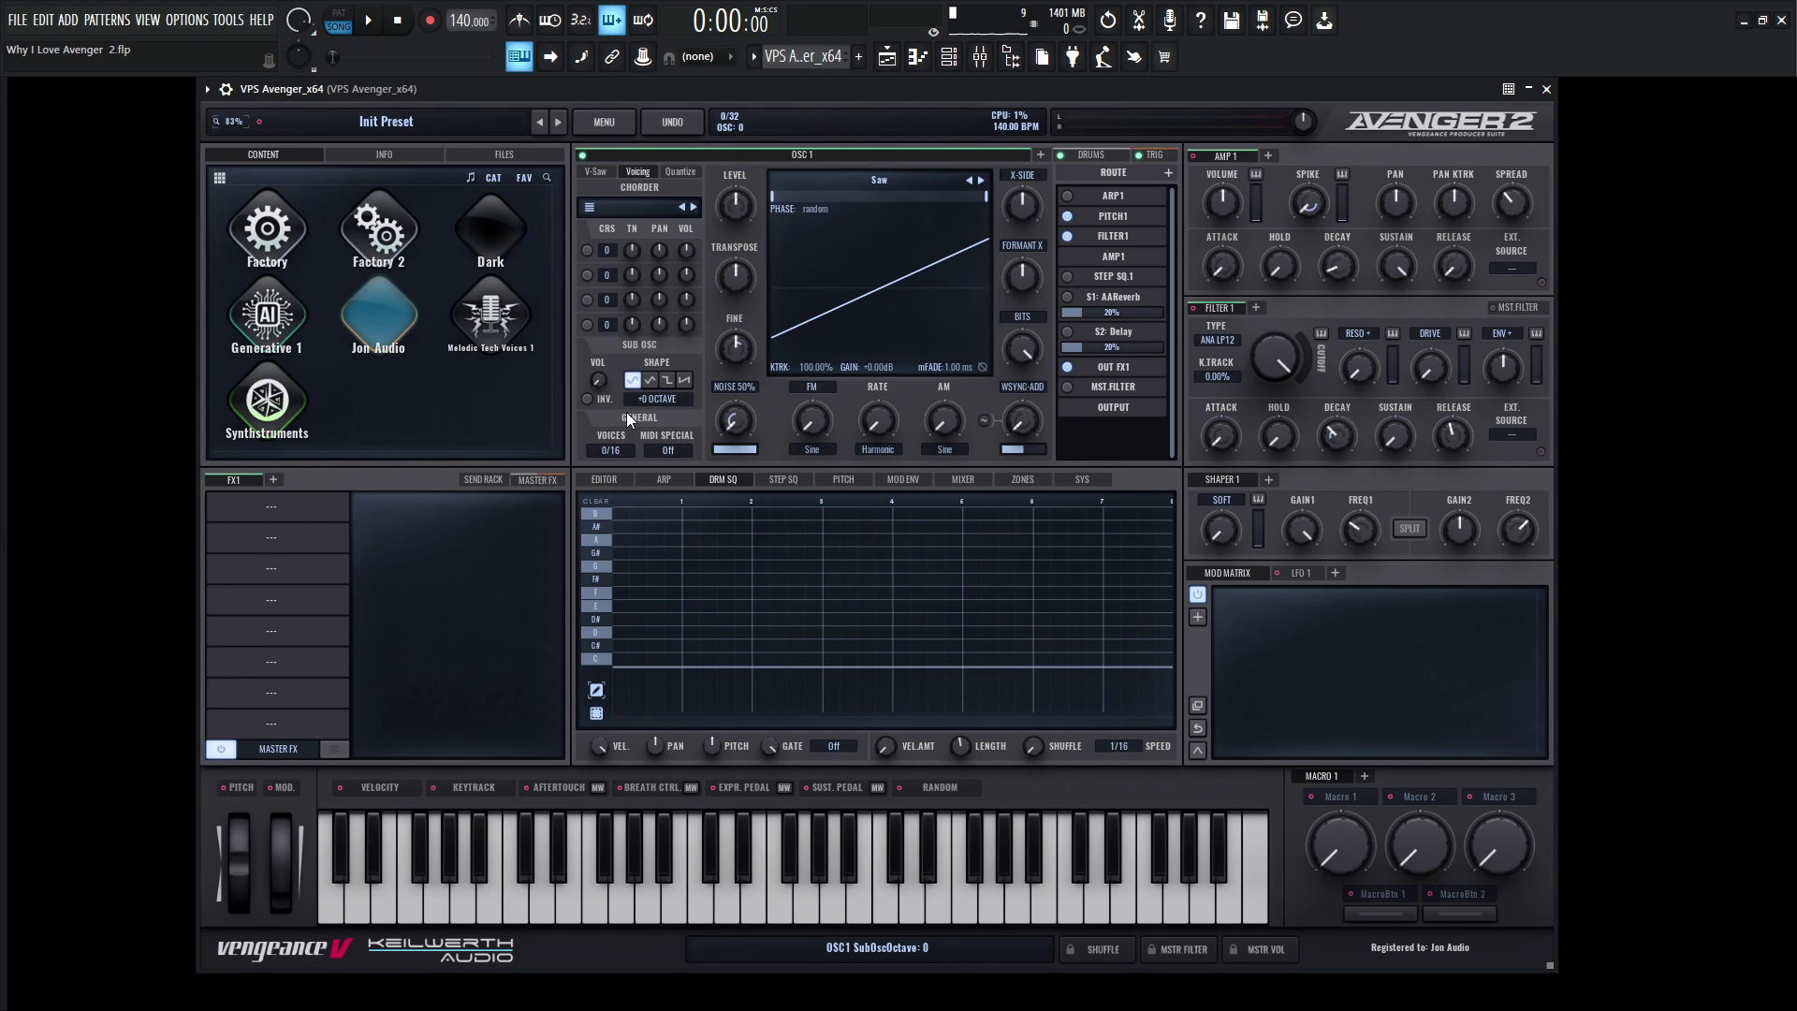
pyautogui.click(667, 381)
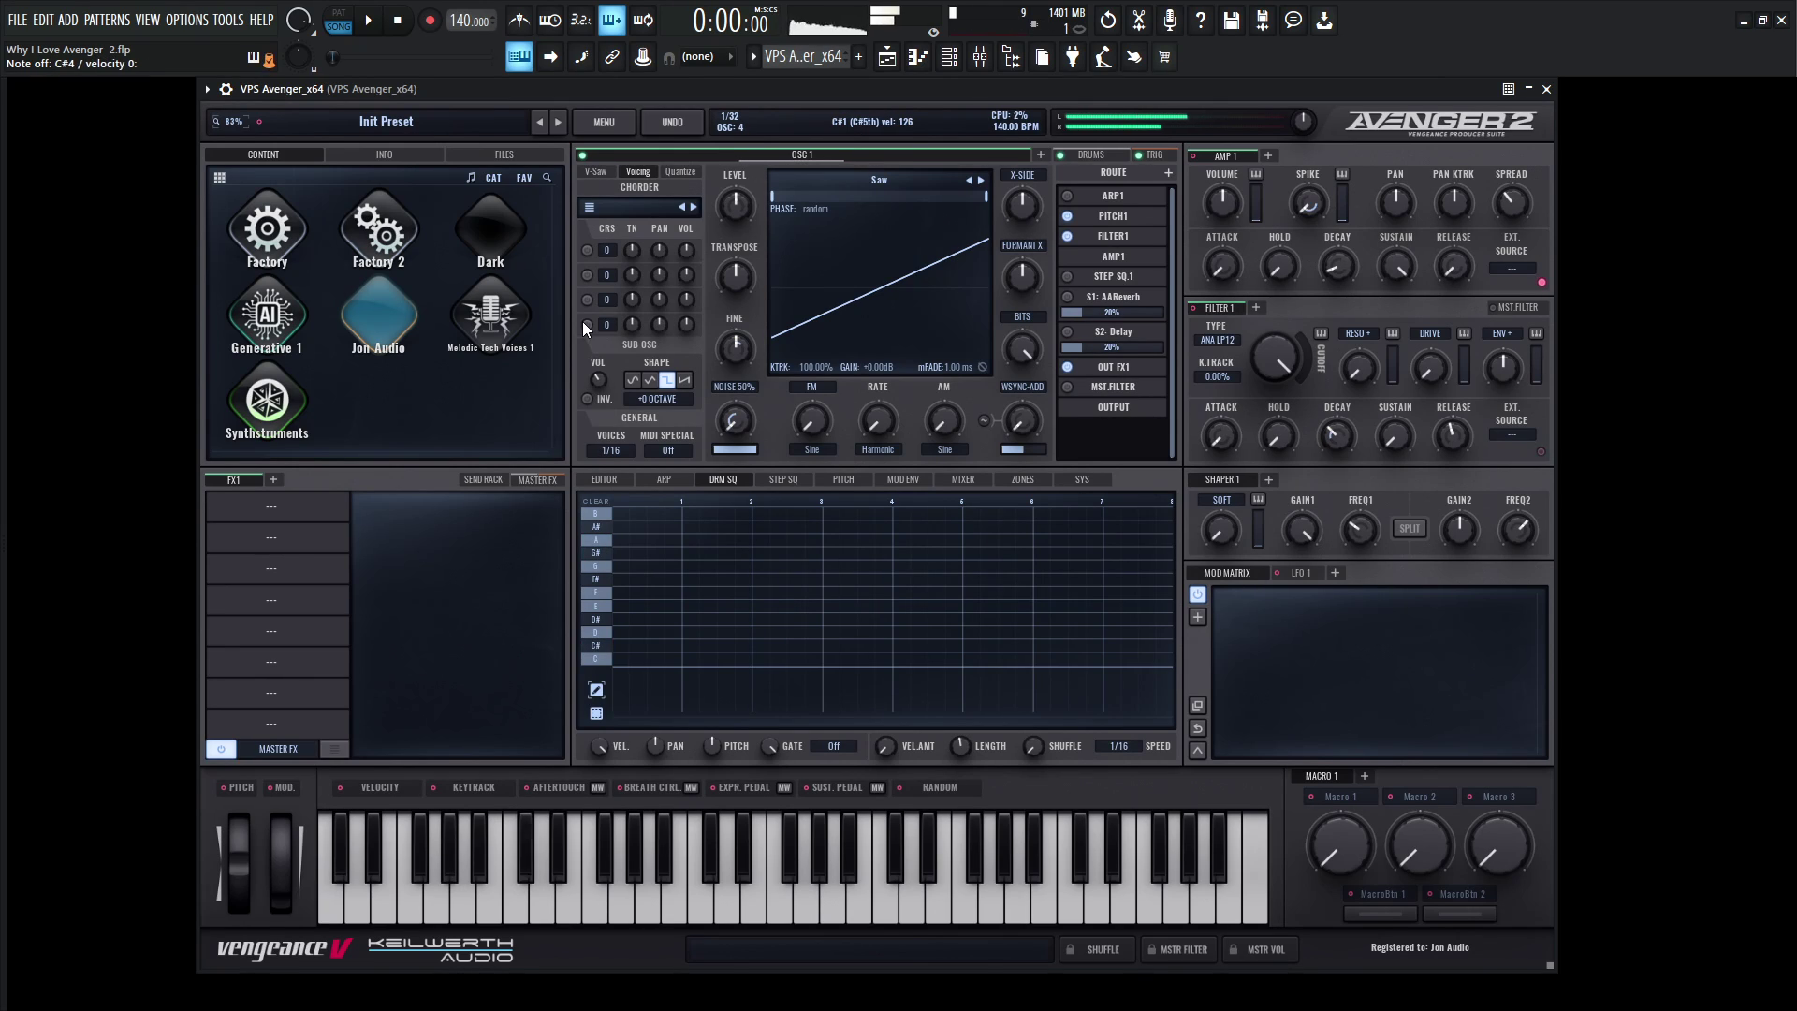
# - Reinitialize all settings to discard the spread, V-Saw and sub oscillator changes
pyautogui.click(607, 122)
pyautogui.click(605, 203)
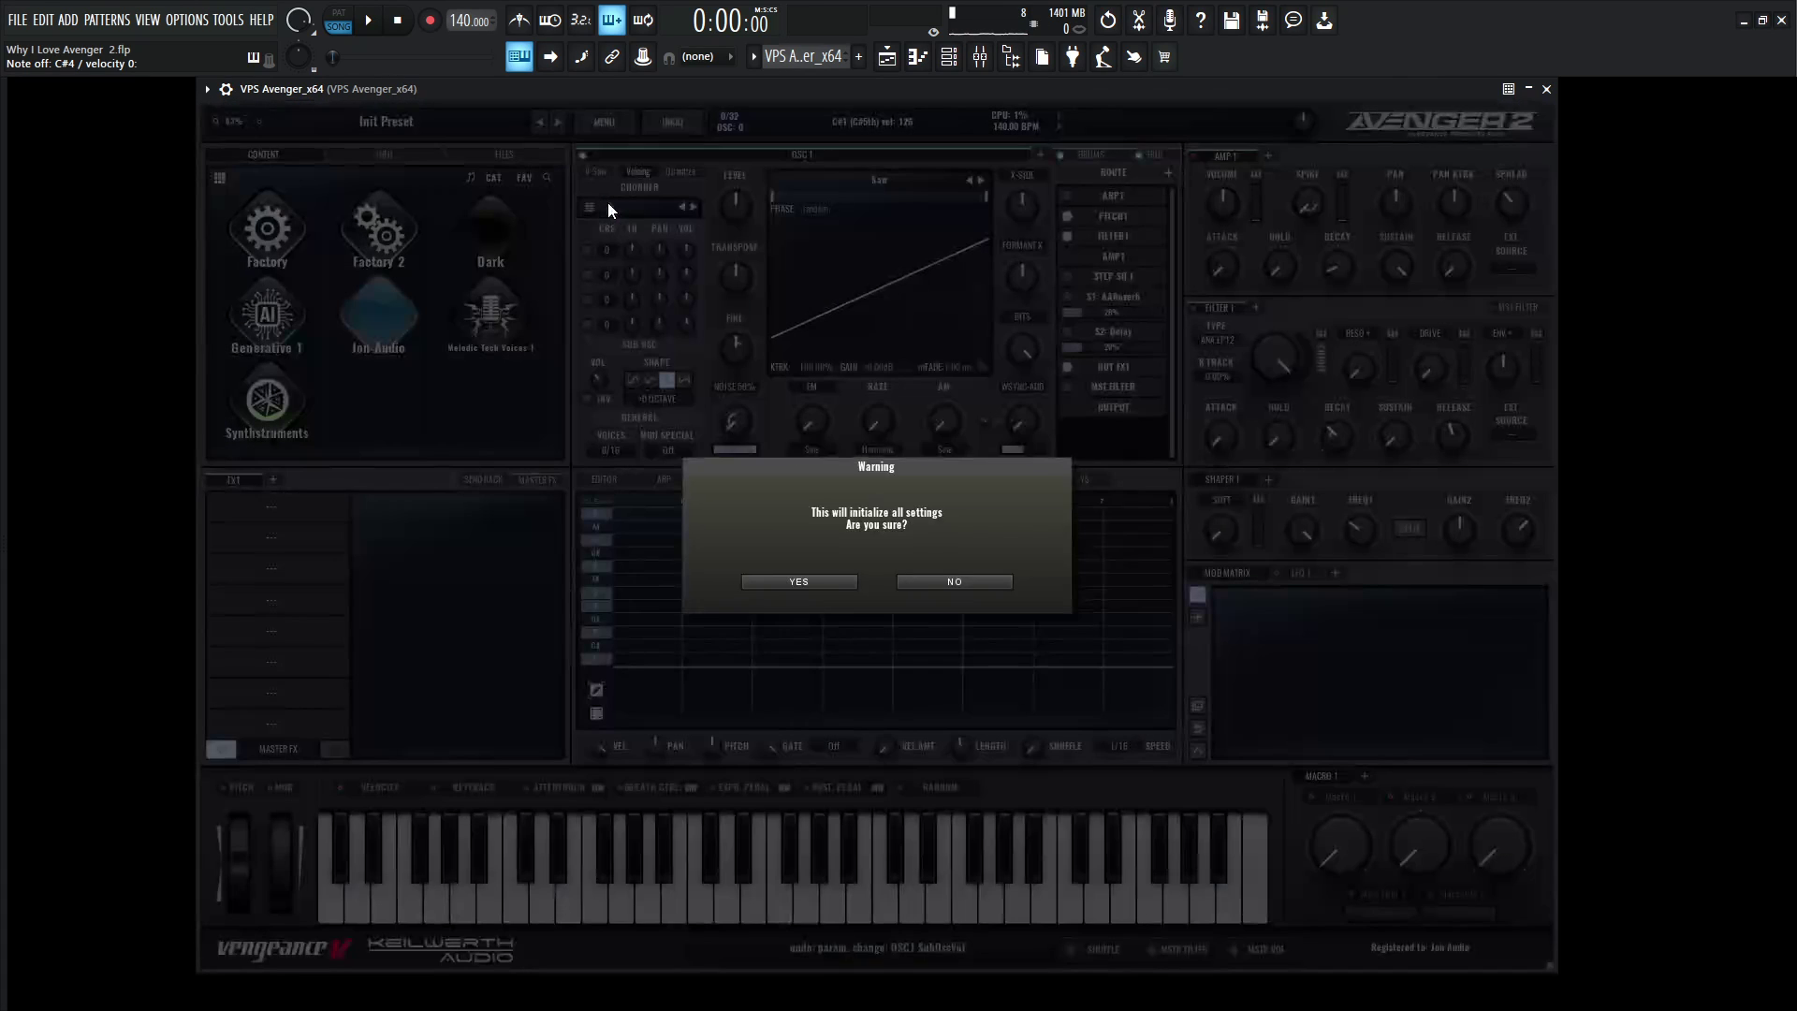
pyautogui.click(797, 580)
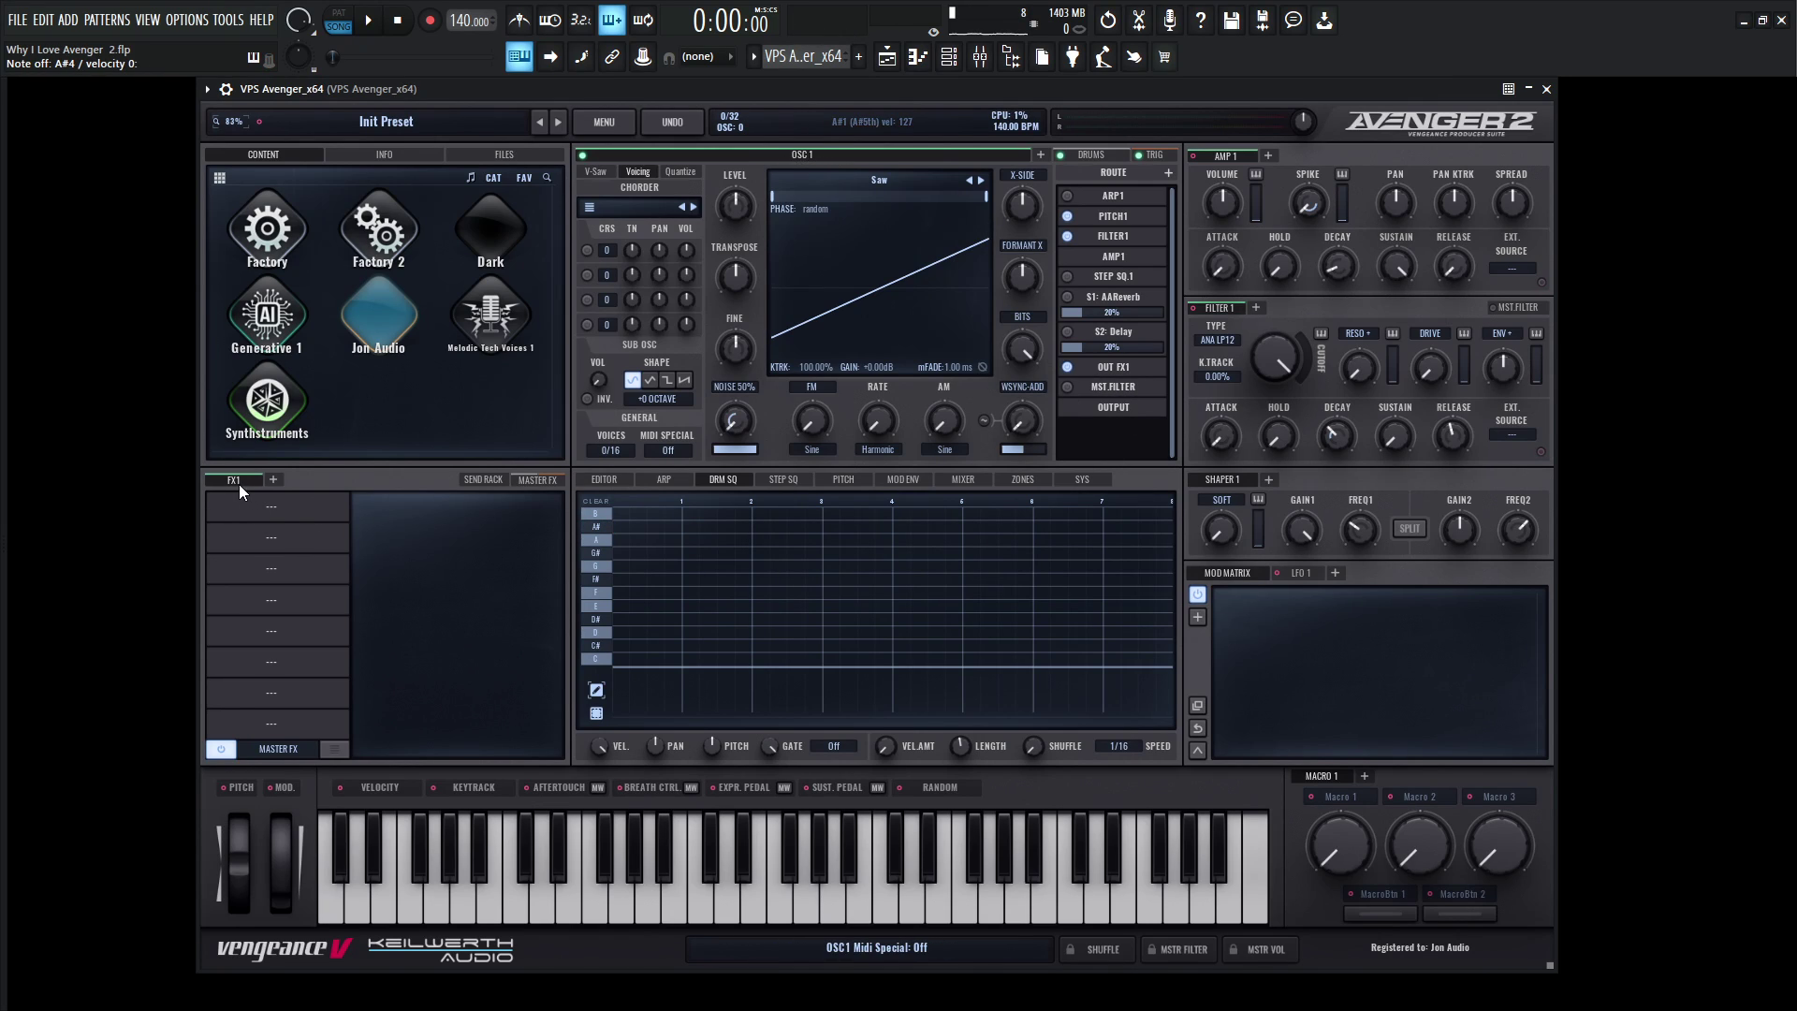
# - Inspect the Master FX chain and return to the FX1 effects slots
pyautogui.click(284, 749)
pyautogui.click(536, 481)
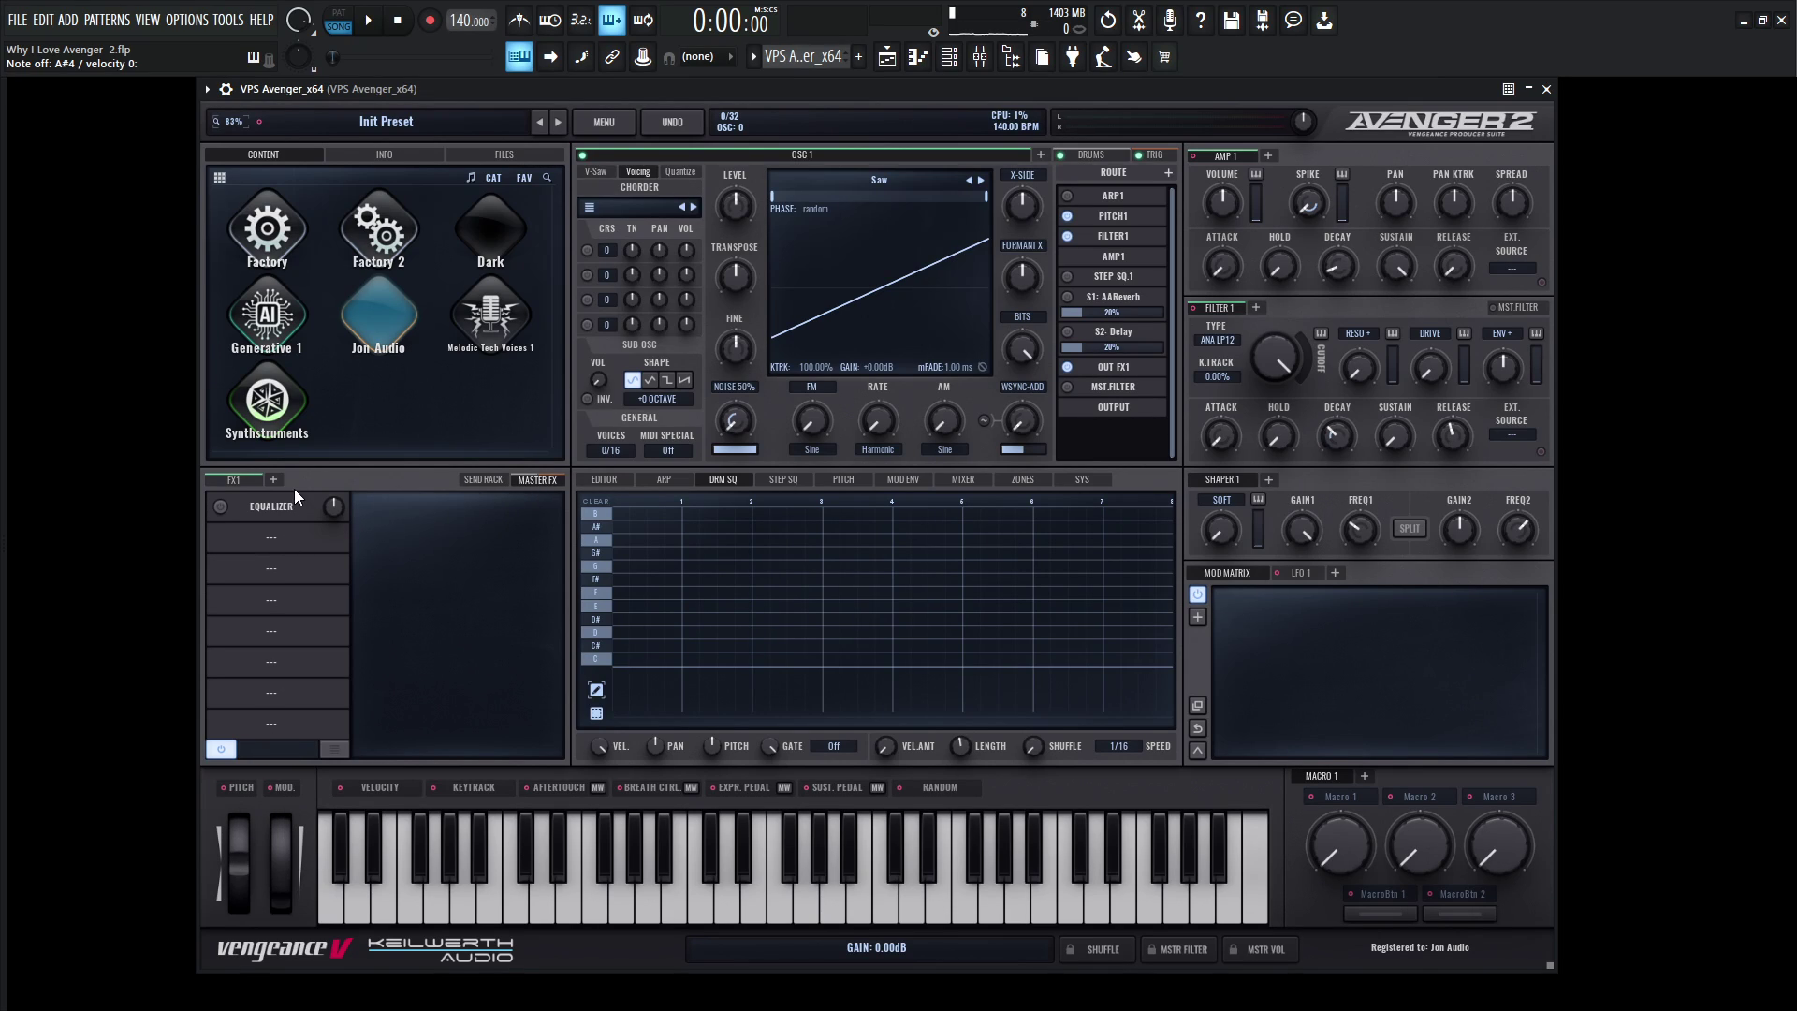
pyautogui.click(233, 479)
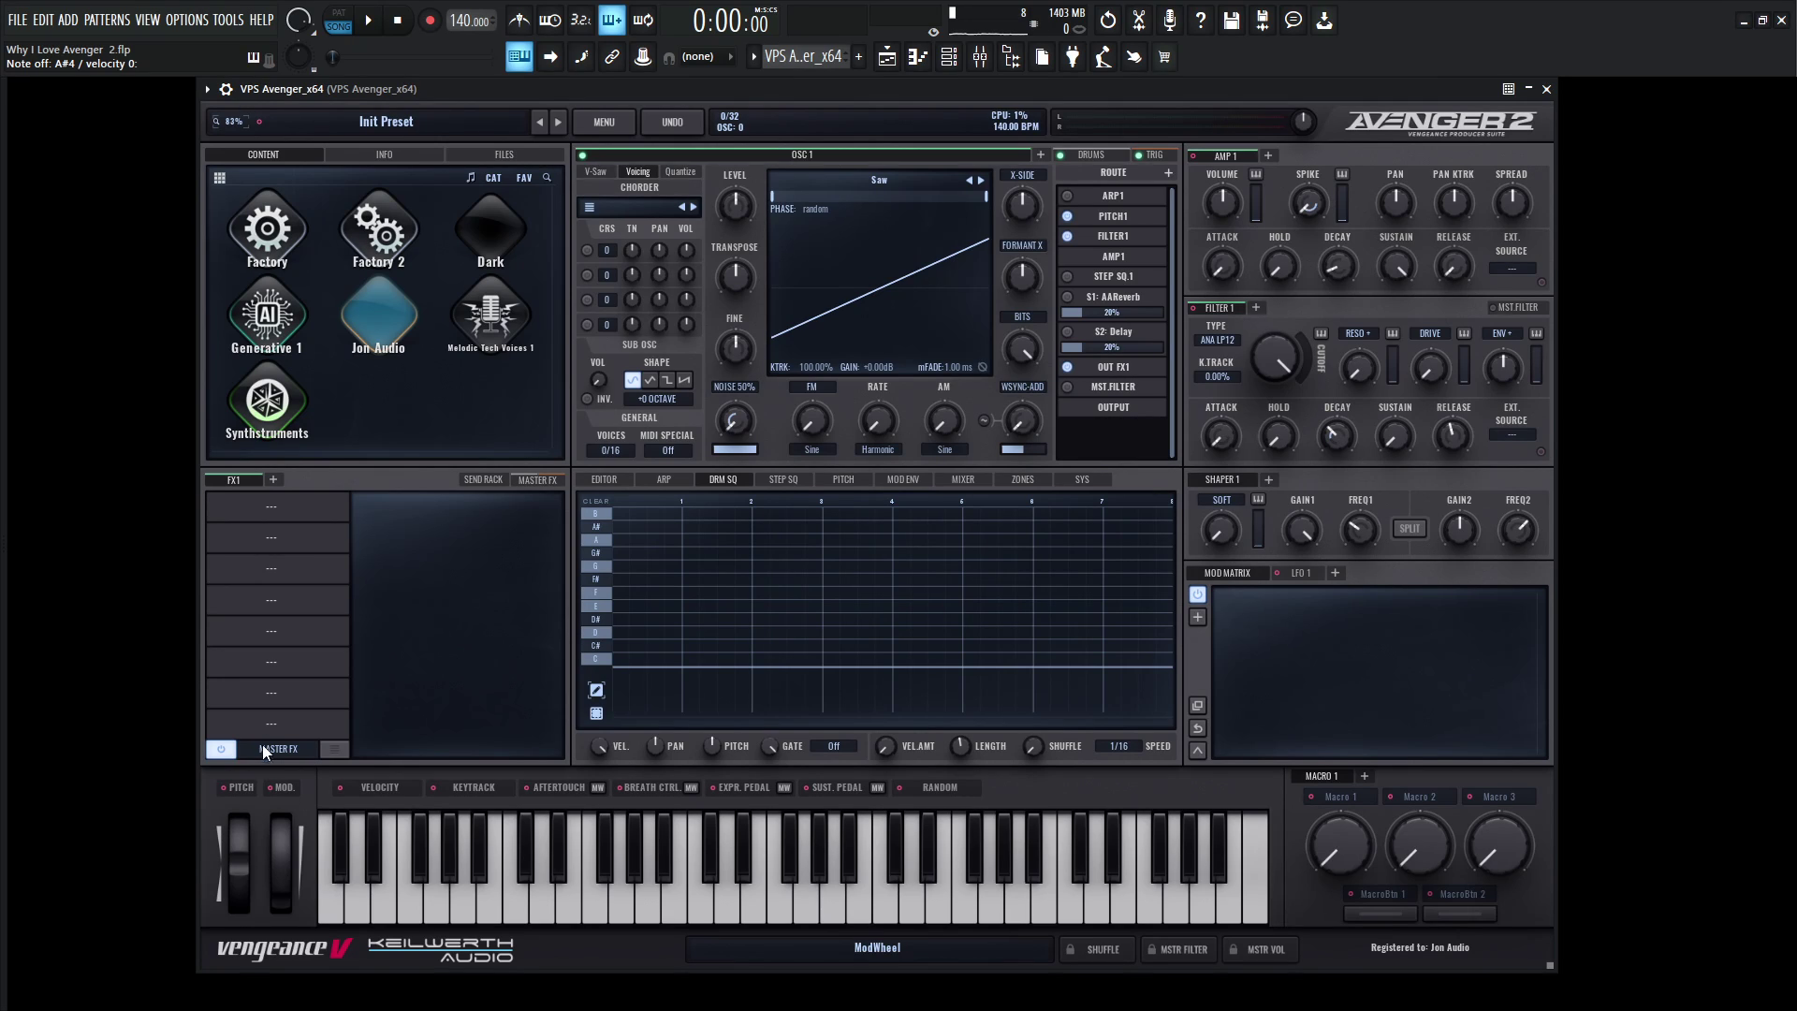
# - Add a second FX chain and route the output of FX1 into FX2
pyautogui.click(274, 478)
pyautogui.click(240, 482)
pyautogui.click(278, 749)
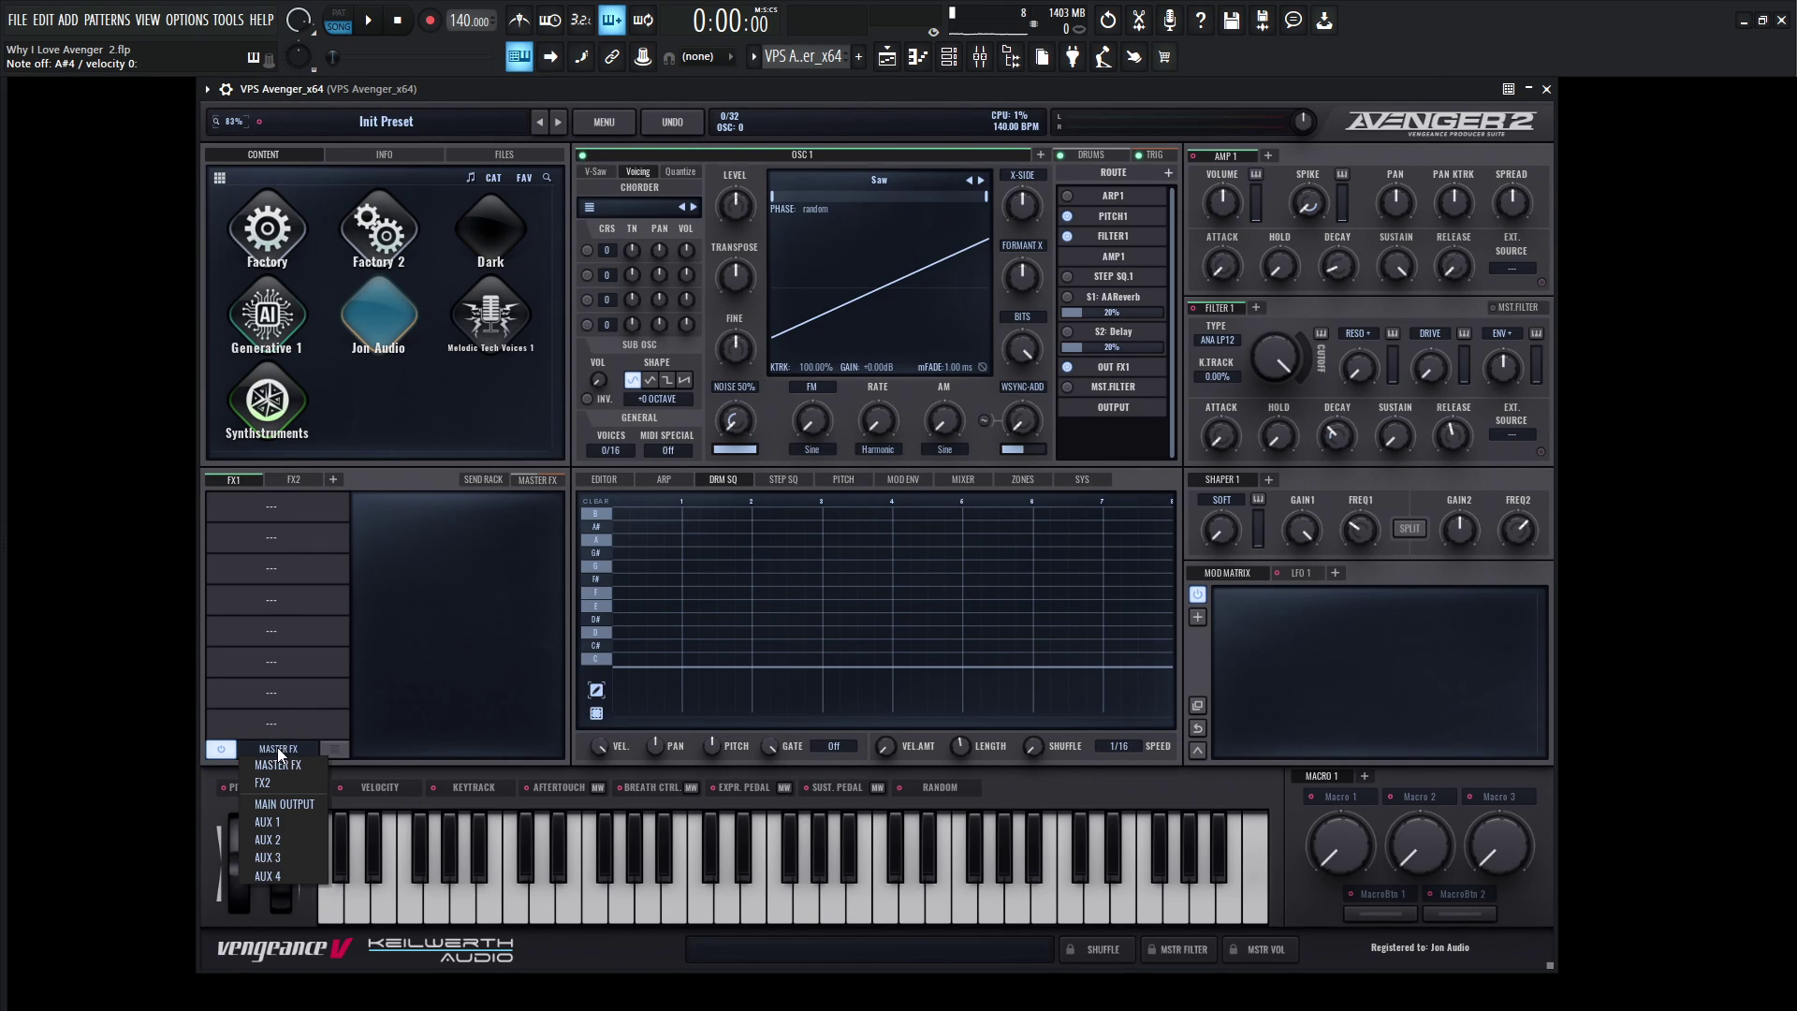
pyautogui.click(282, 782)
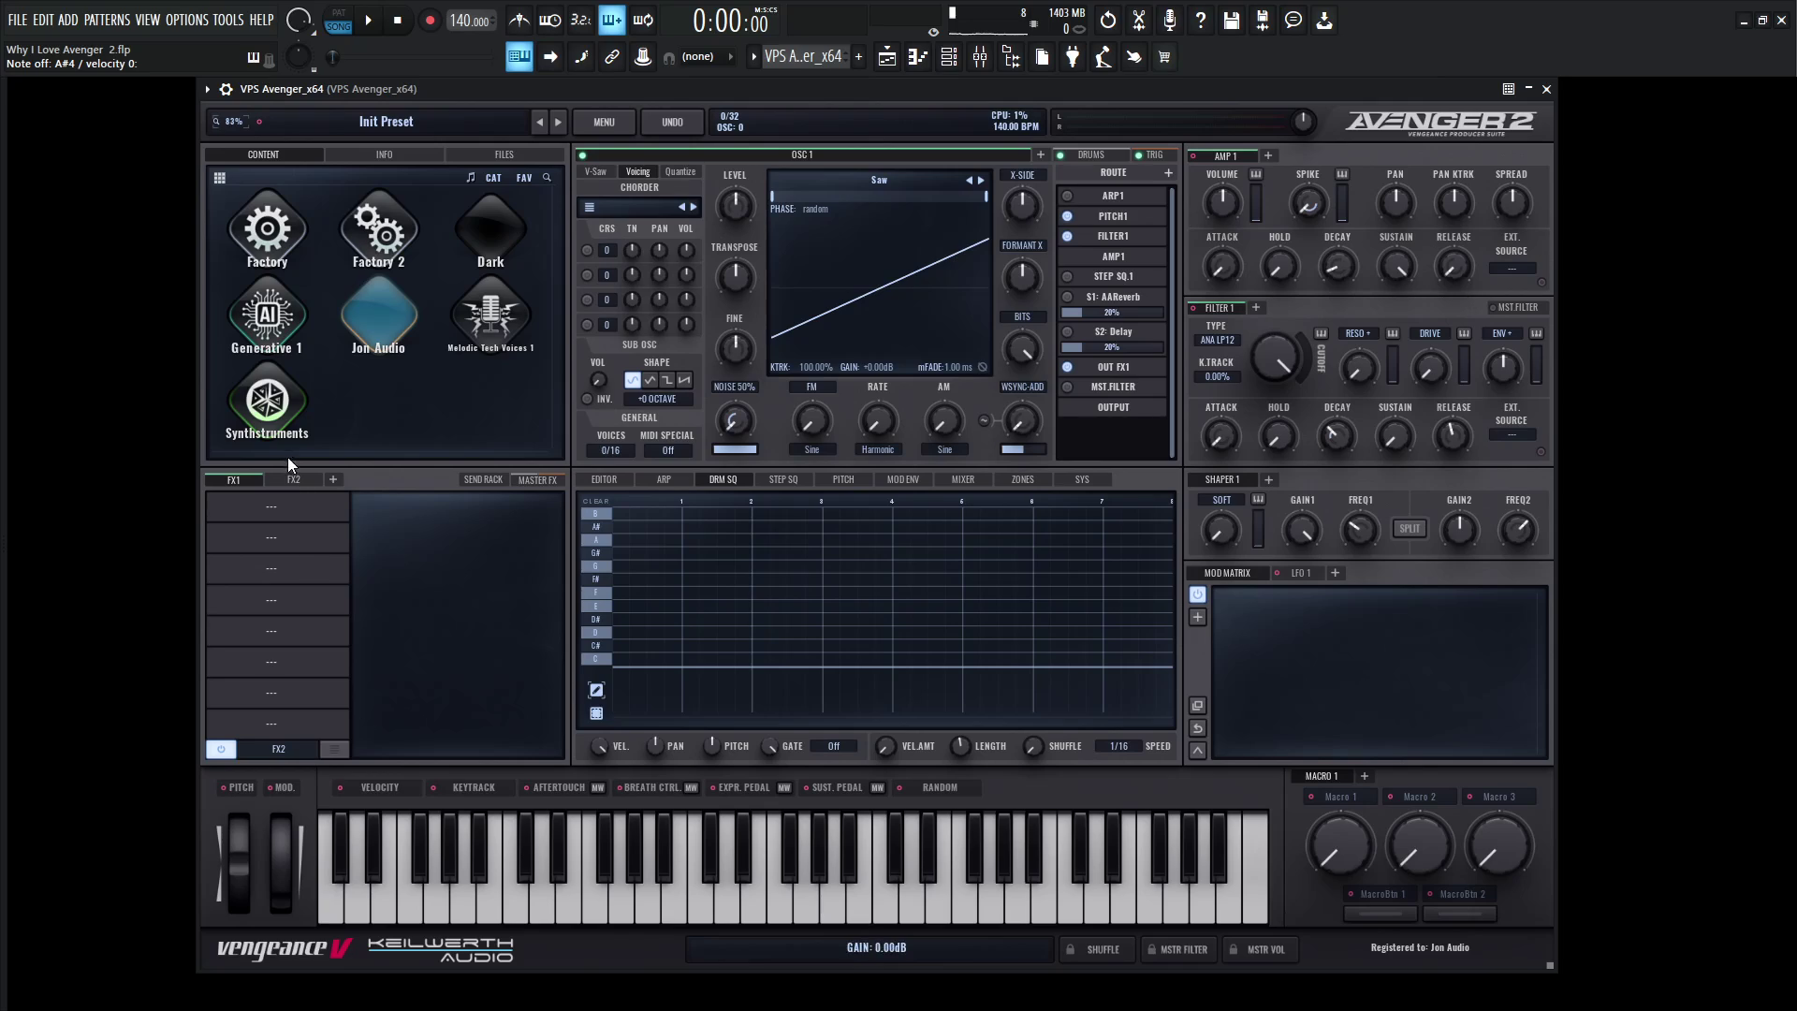
# - Add a third FX chain outputting to Master FX, and route the output of FX2 into FX3
pyautogui.click(290, 480)
pyautogui.click(333, 479)
pyautogui.click(300, 752)
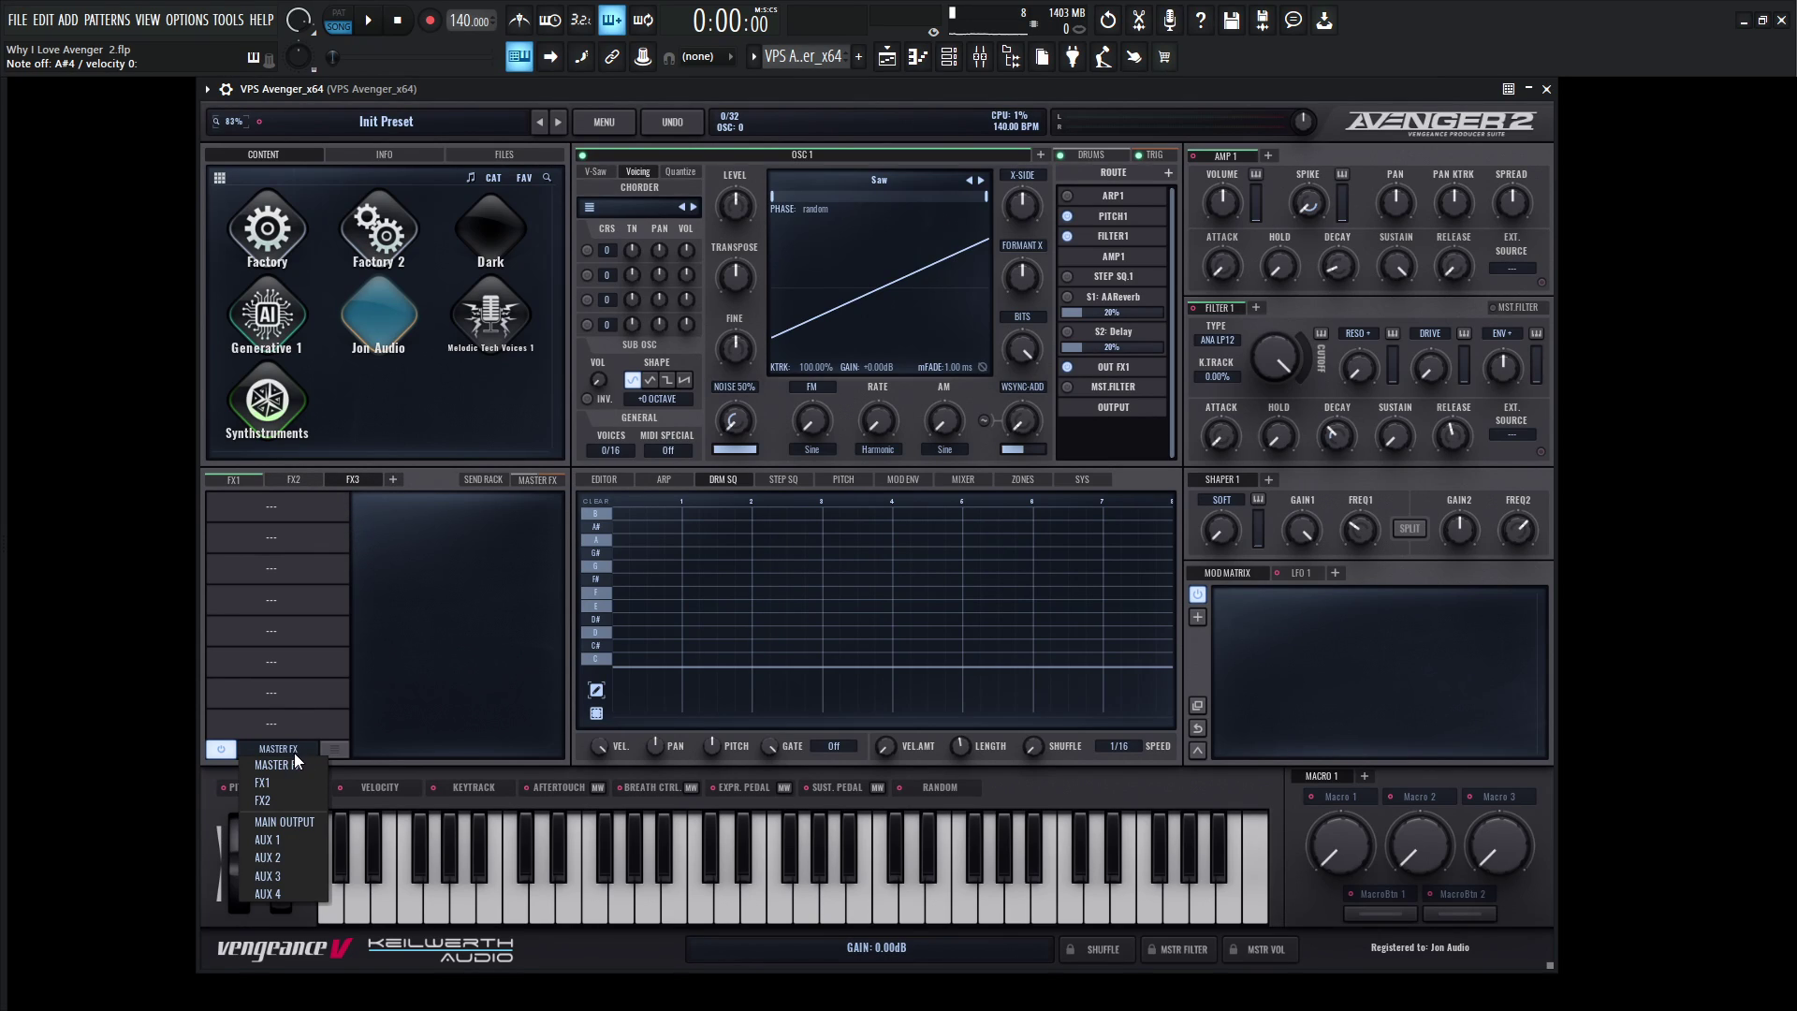
pyautogui.click(278, 765)
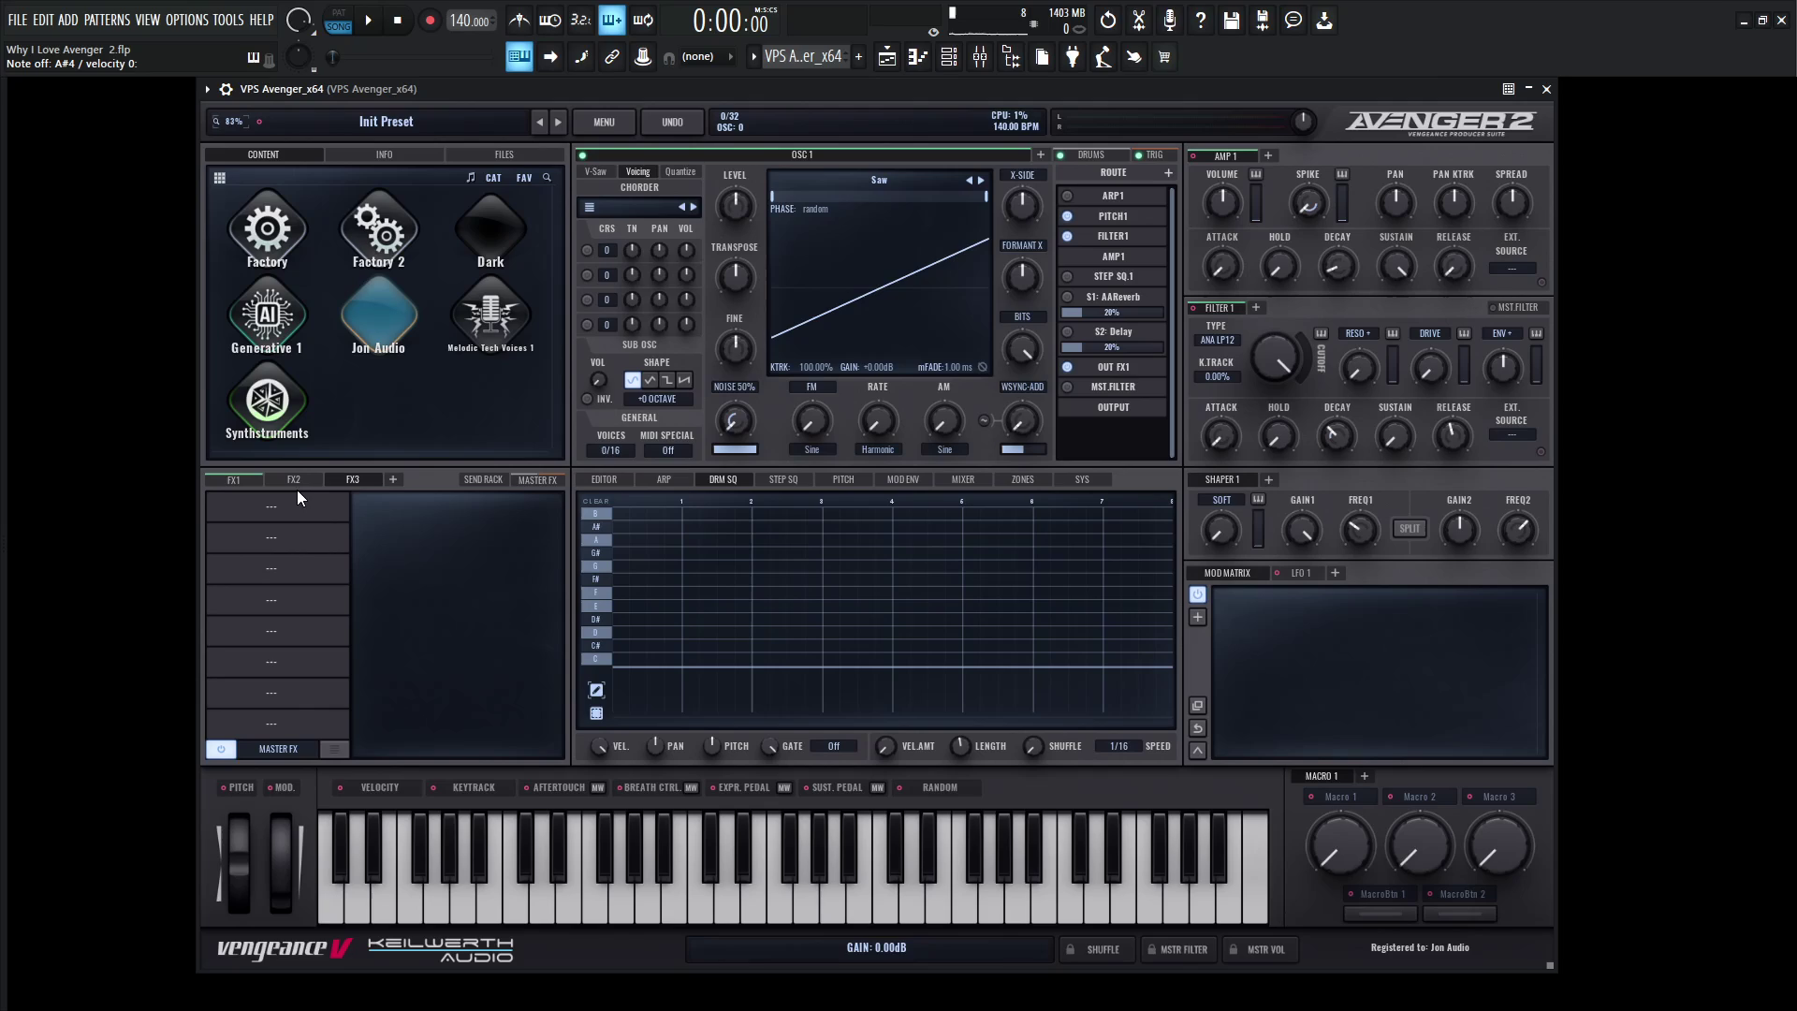
pyautogui.click(274, 756)
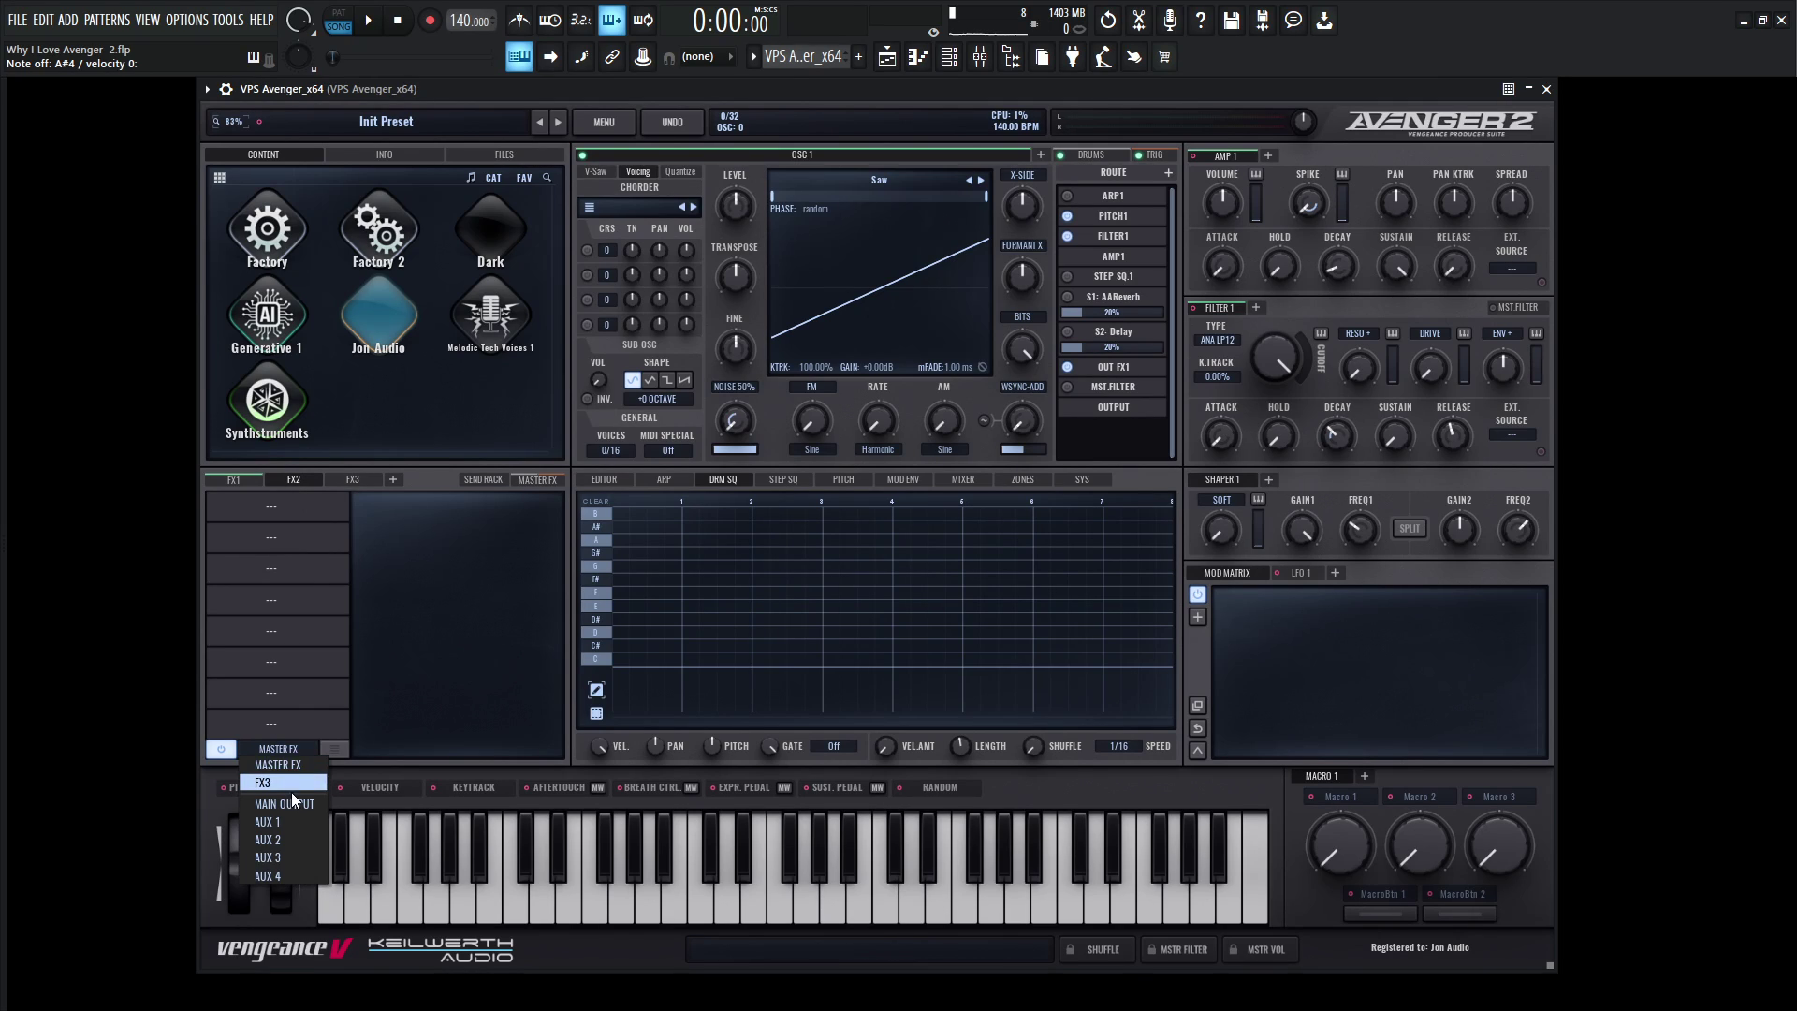
pyautogui.click(290, 792)
# - Add a fourth FX chain and route the output of FX3 into FX4
pyautogui.click(392, 479)
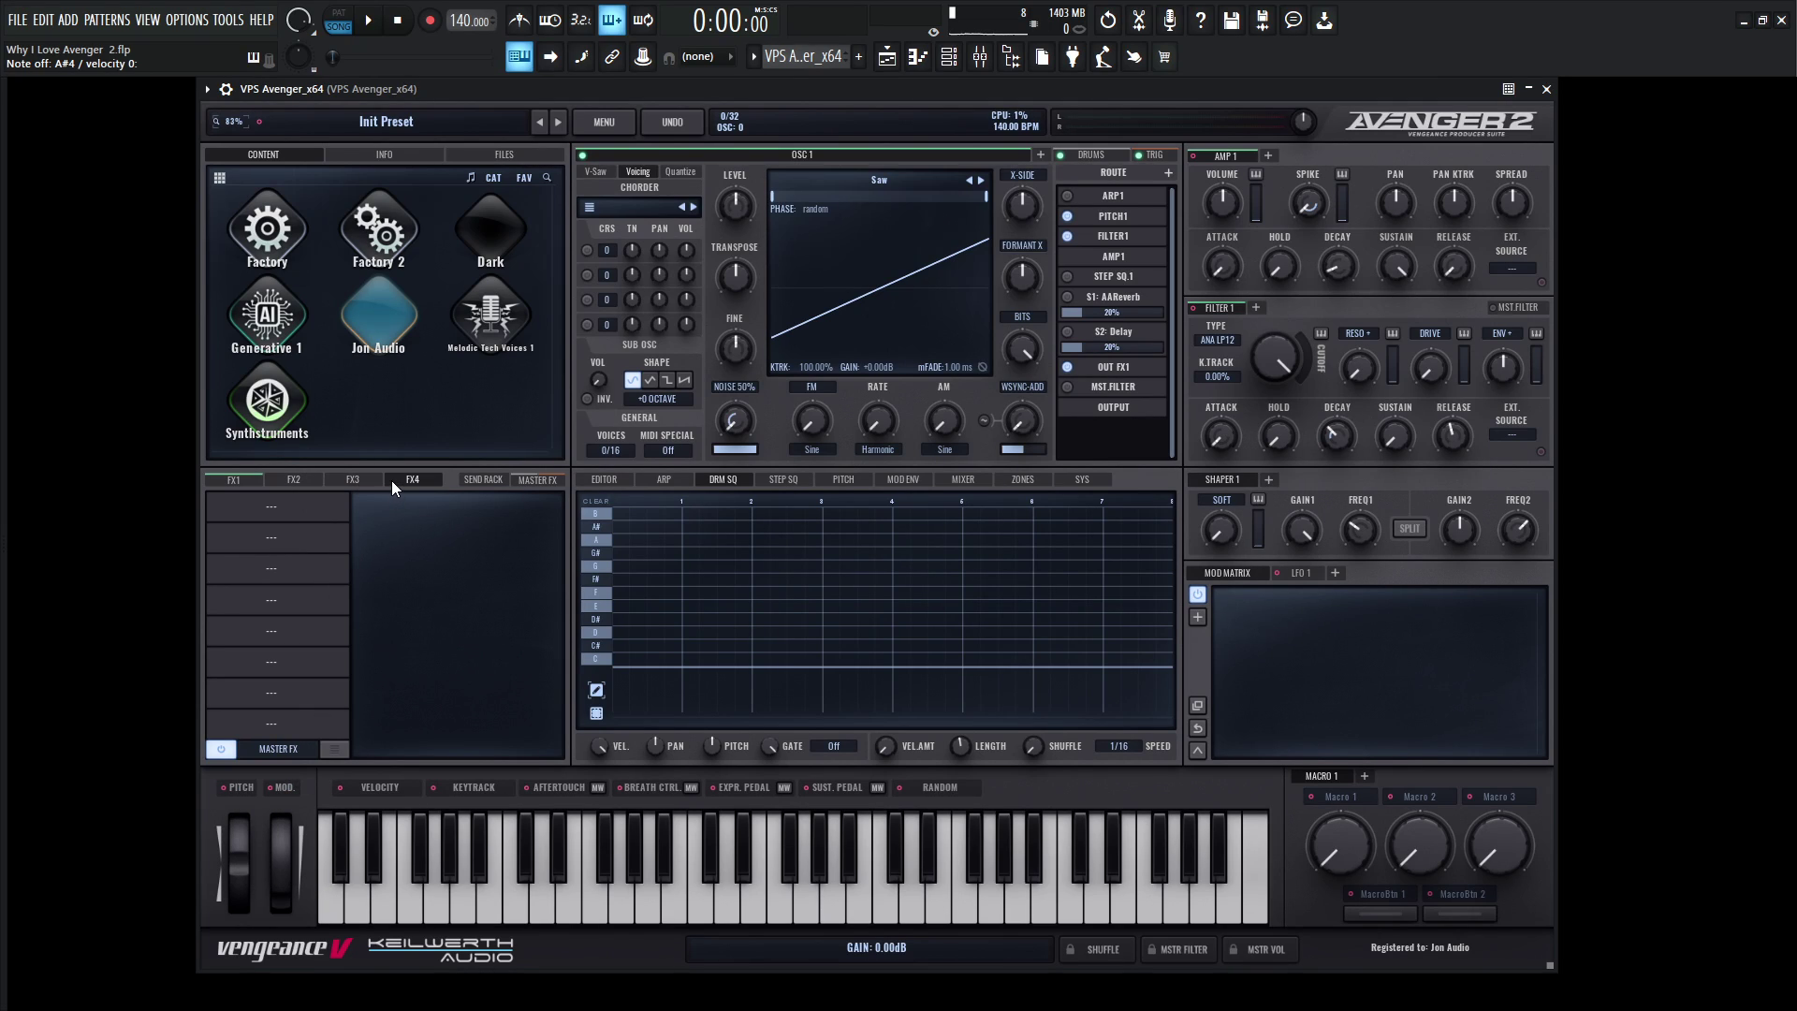
pyautogui.click(283, 748)
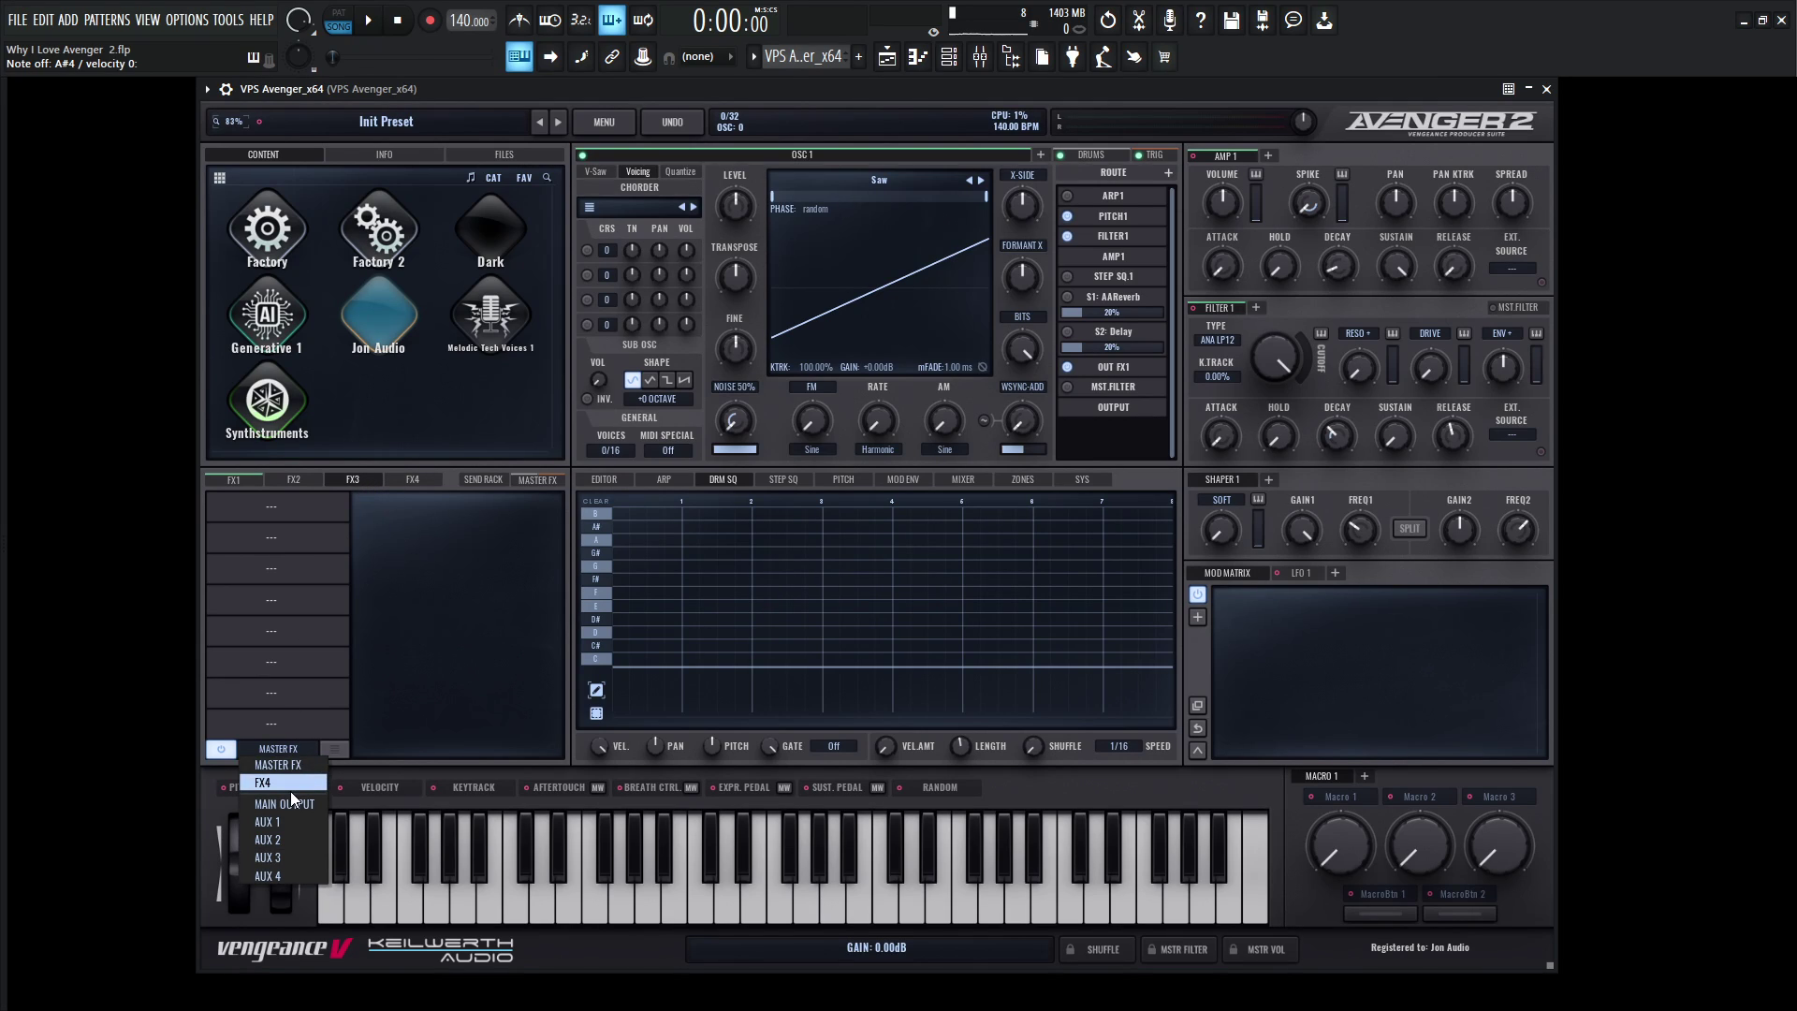
pyautogui.click(290, 790)
pyautogui.click(417, 483)
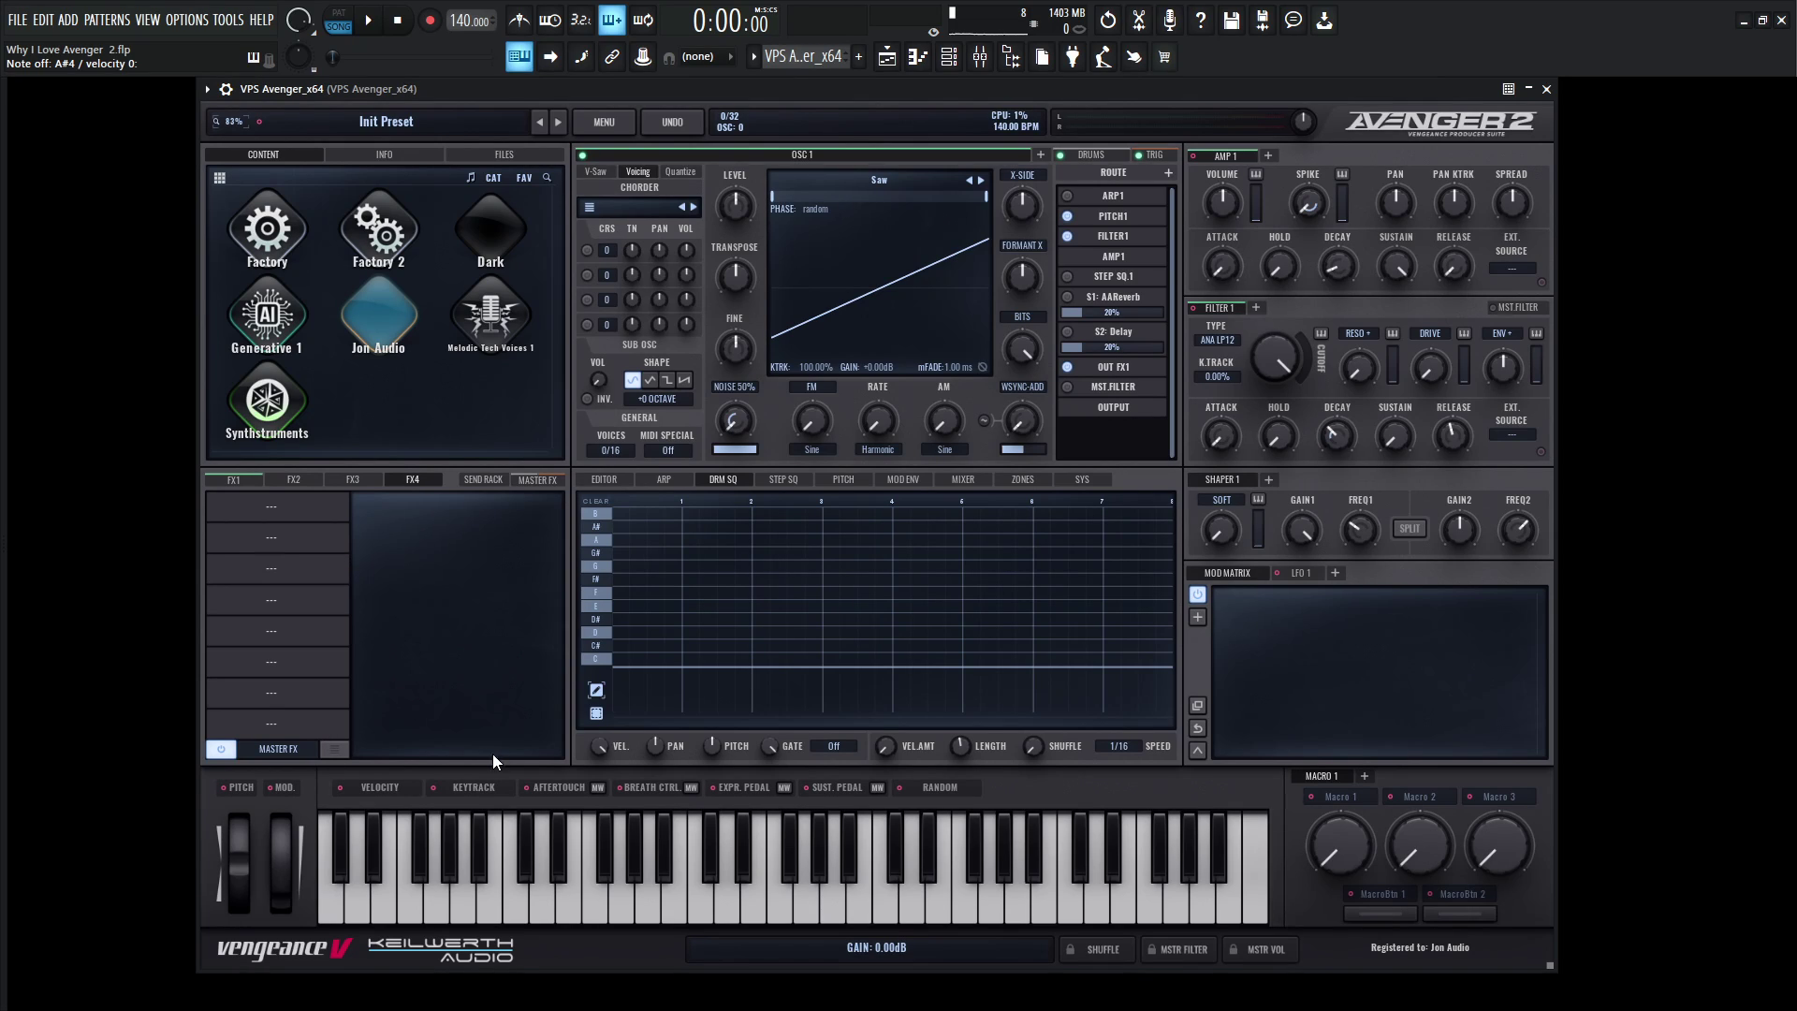
# - Inspect the Master FX chain and the Send Rack effects, and save the project
pyautogui.click(530, 481)
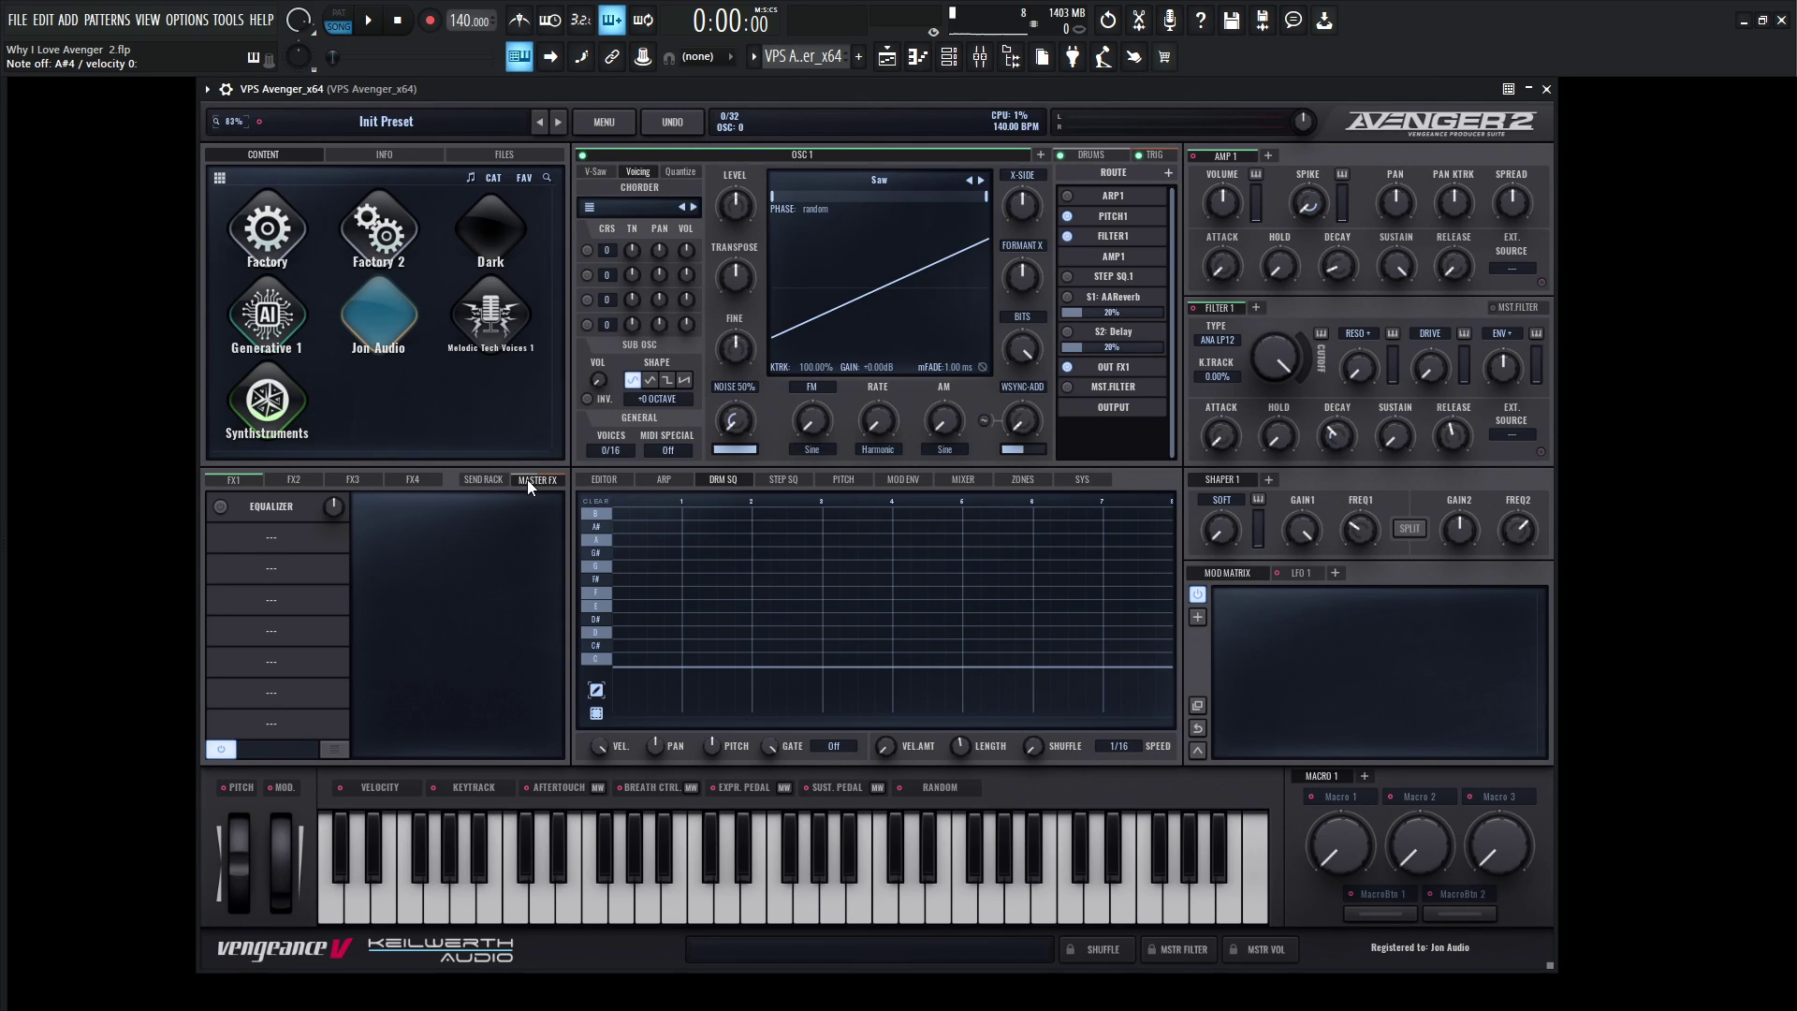
pyautogui.click(493, 484)
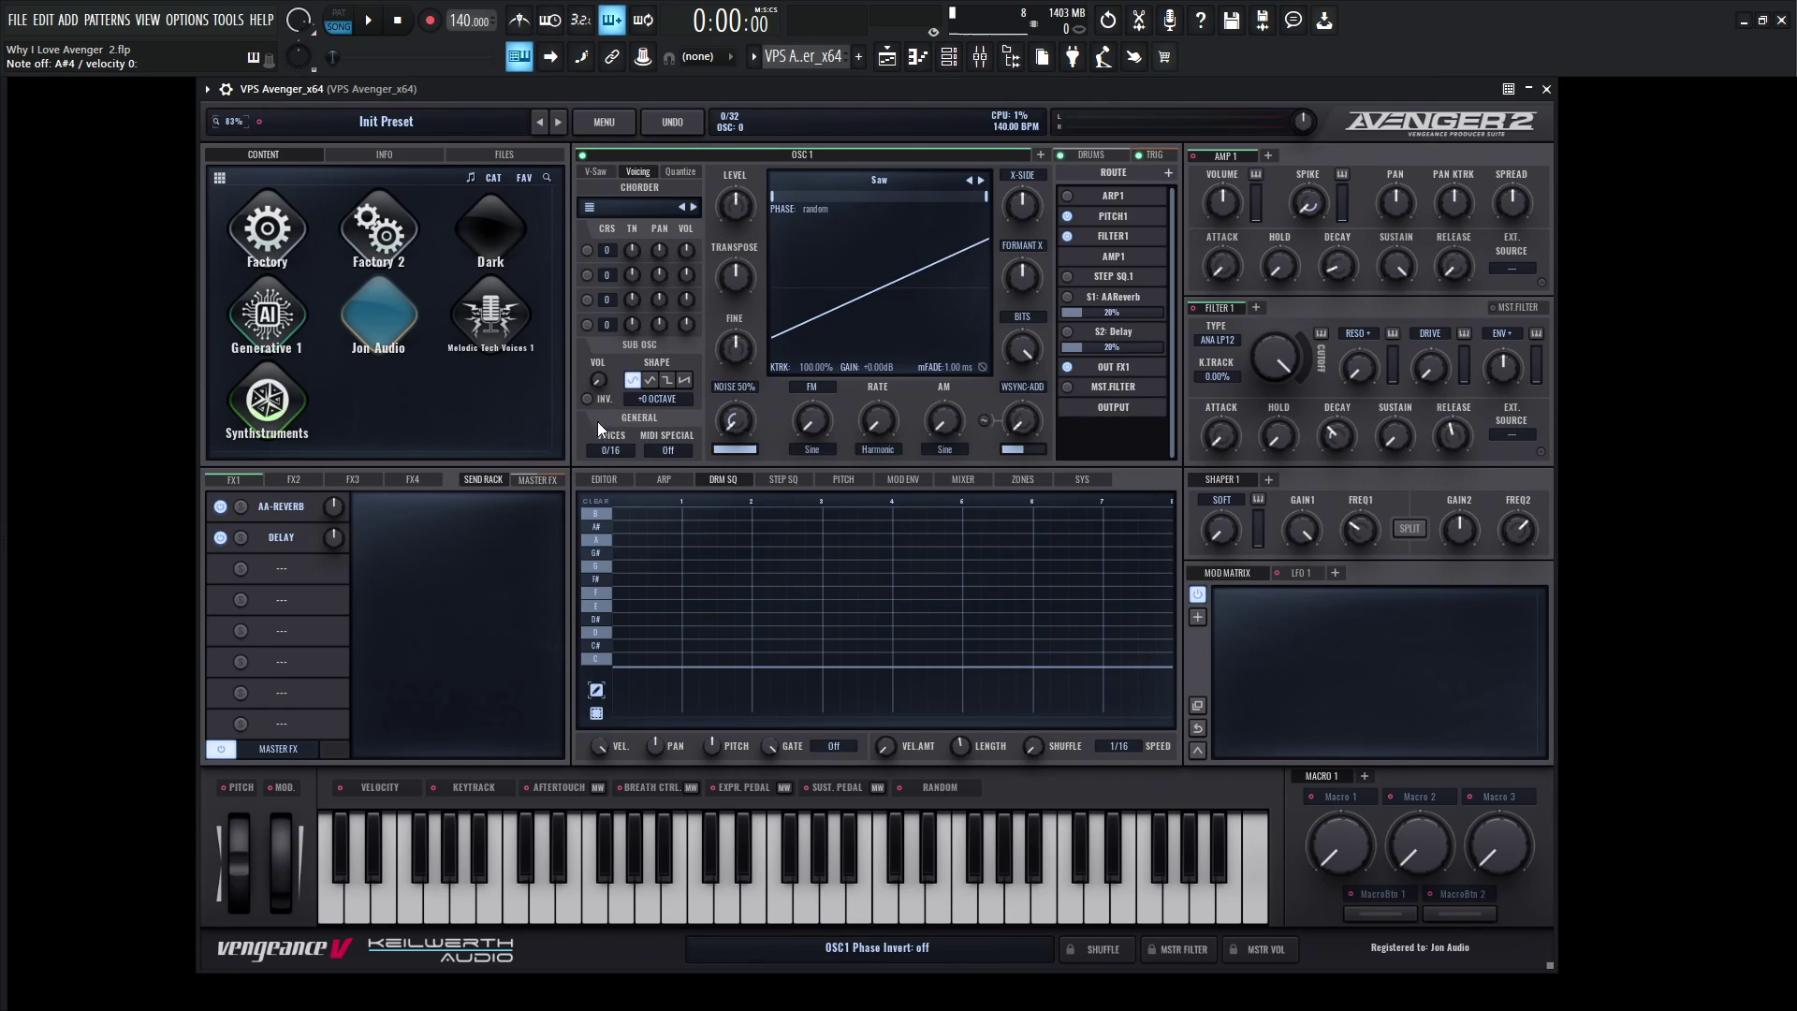
pyautogui.hotkey('ctrl', 's')
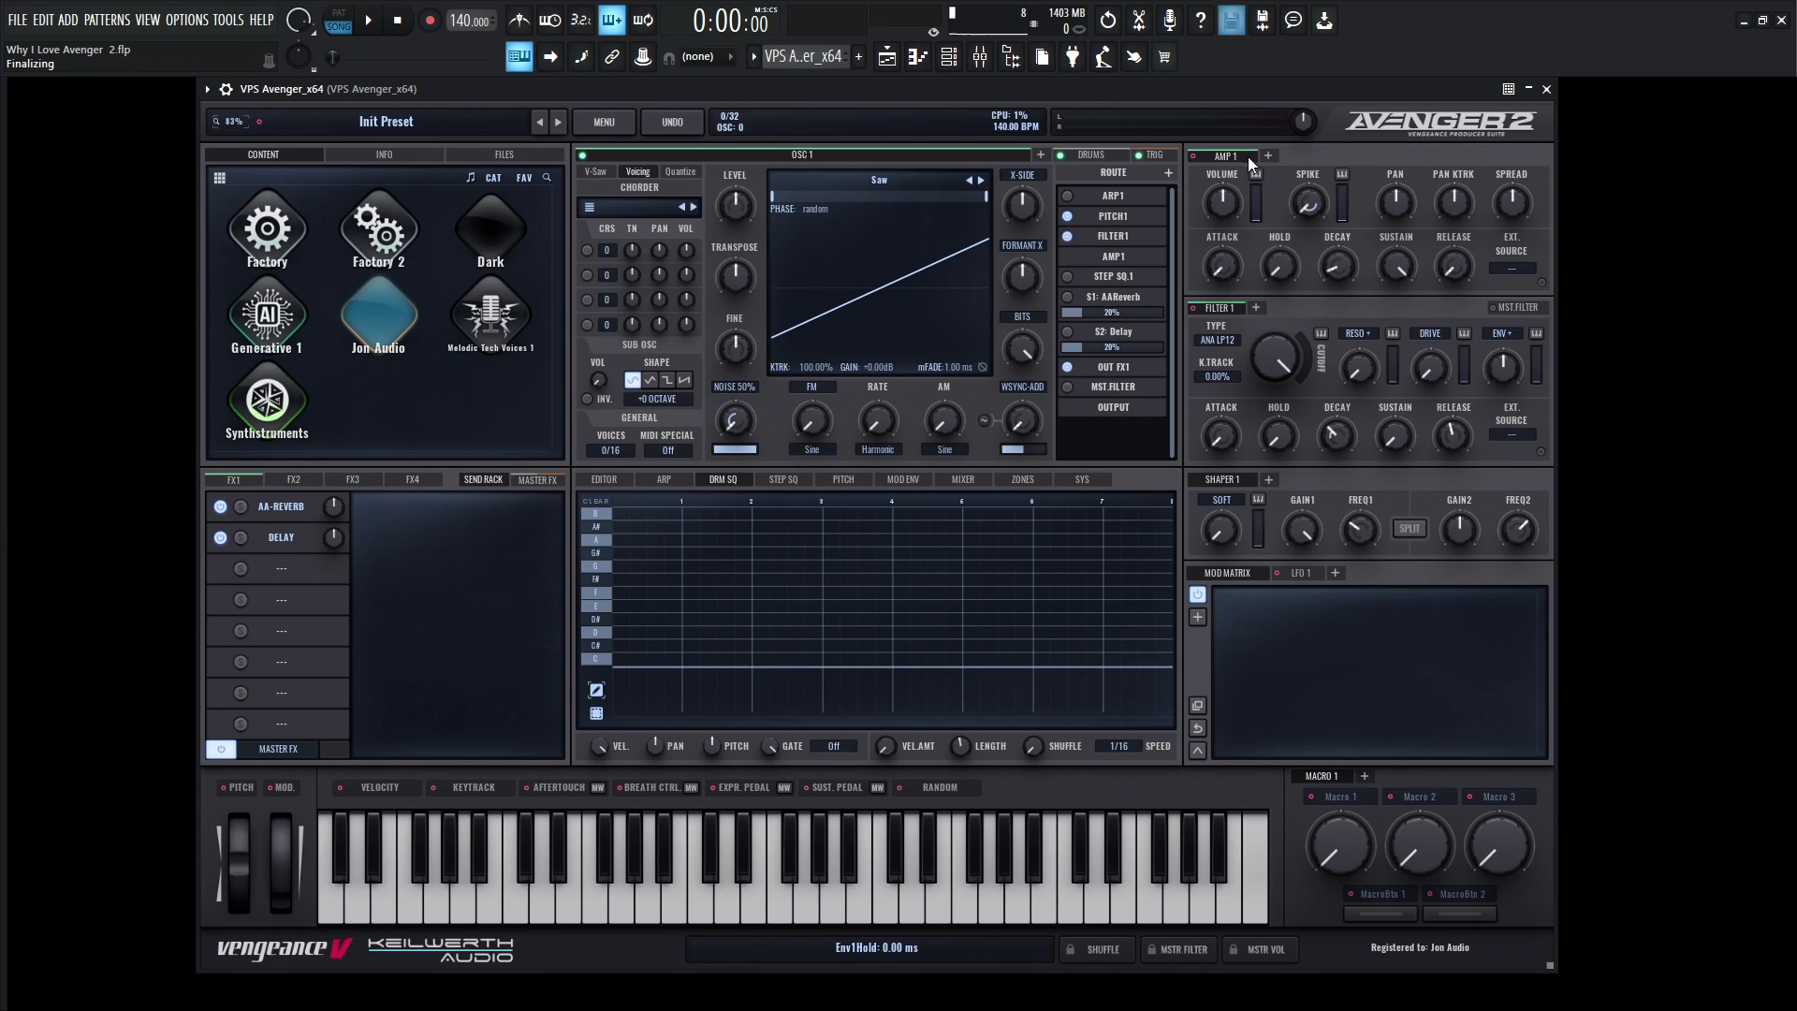
# - Add second and third AMP, Filter and Shaper modules to the init preset
pyautogui.click(1267, 156)
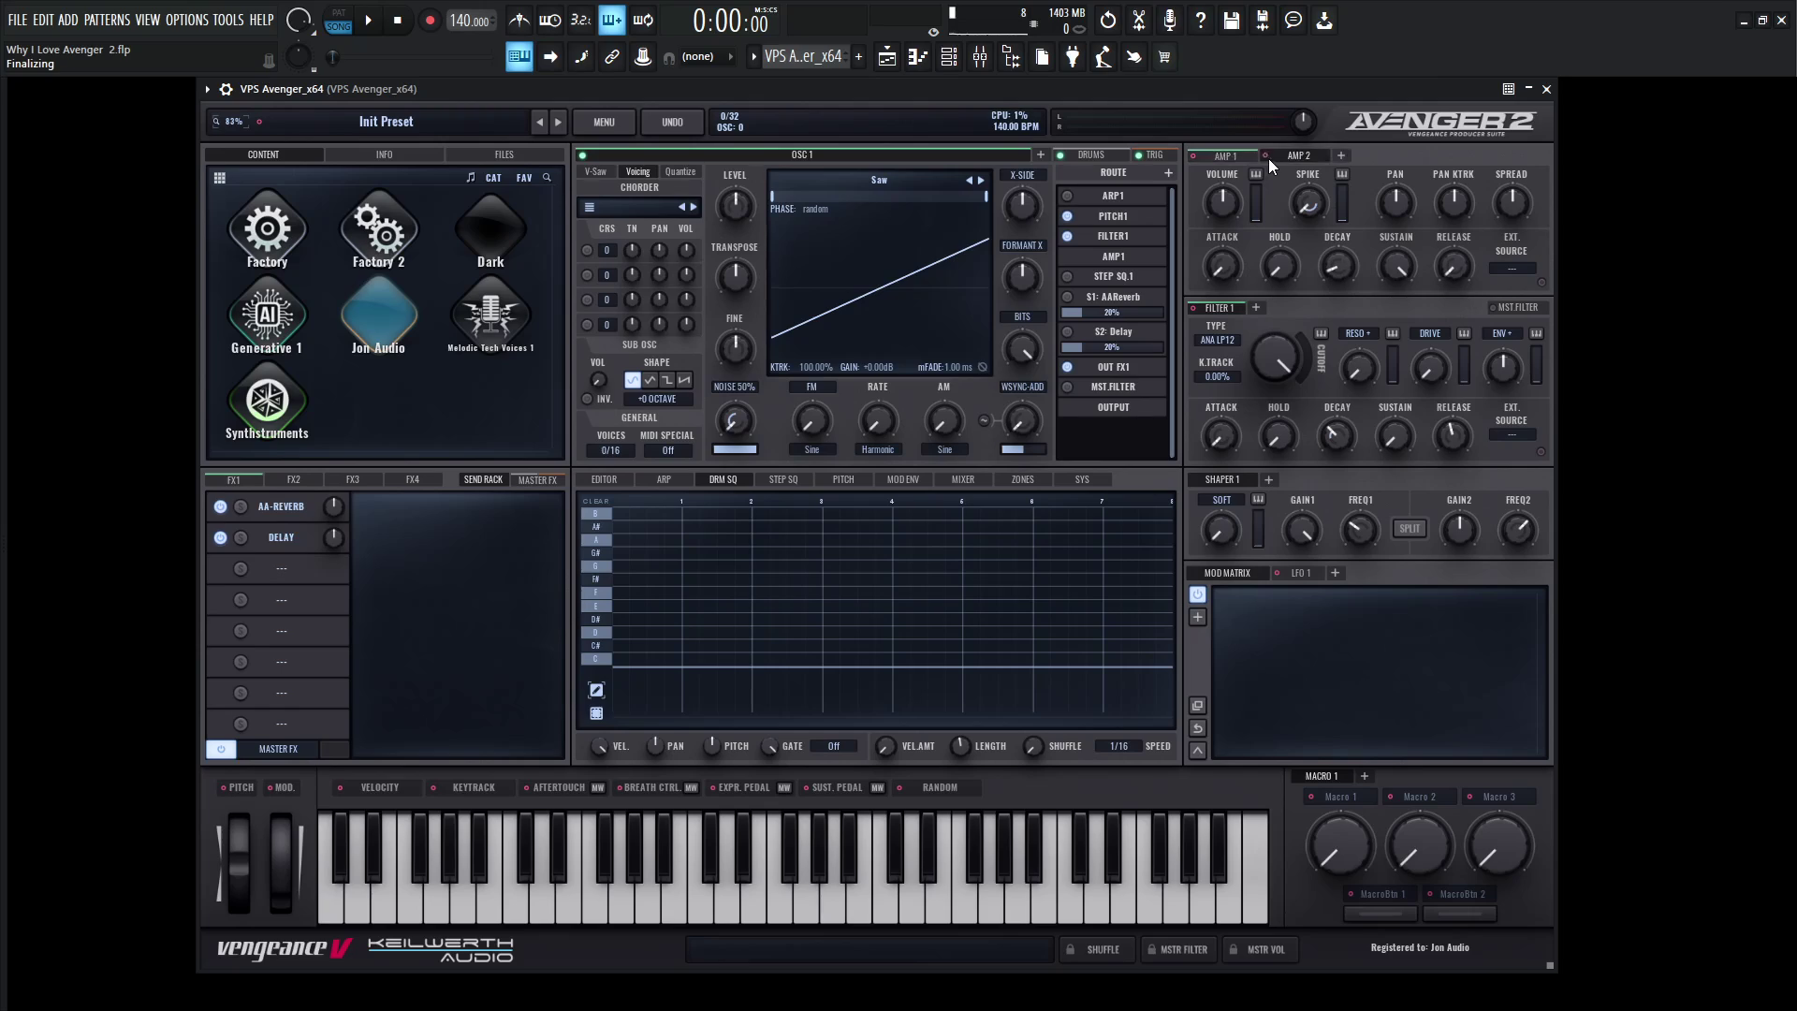
pyautogui.click(1338, 156)
pyautogui.click(1257, 307)
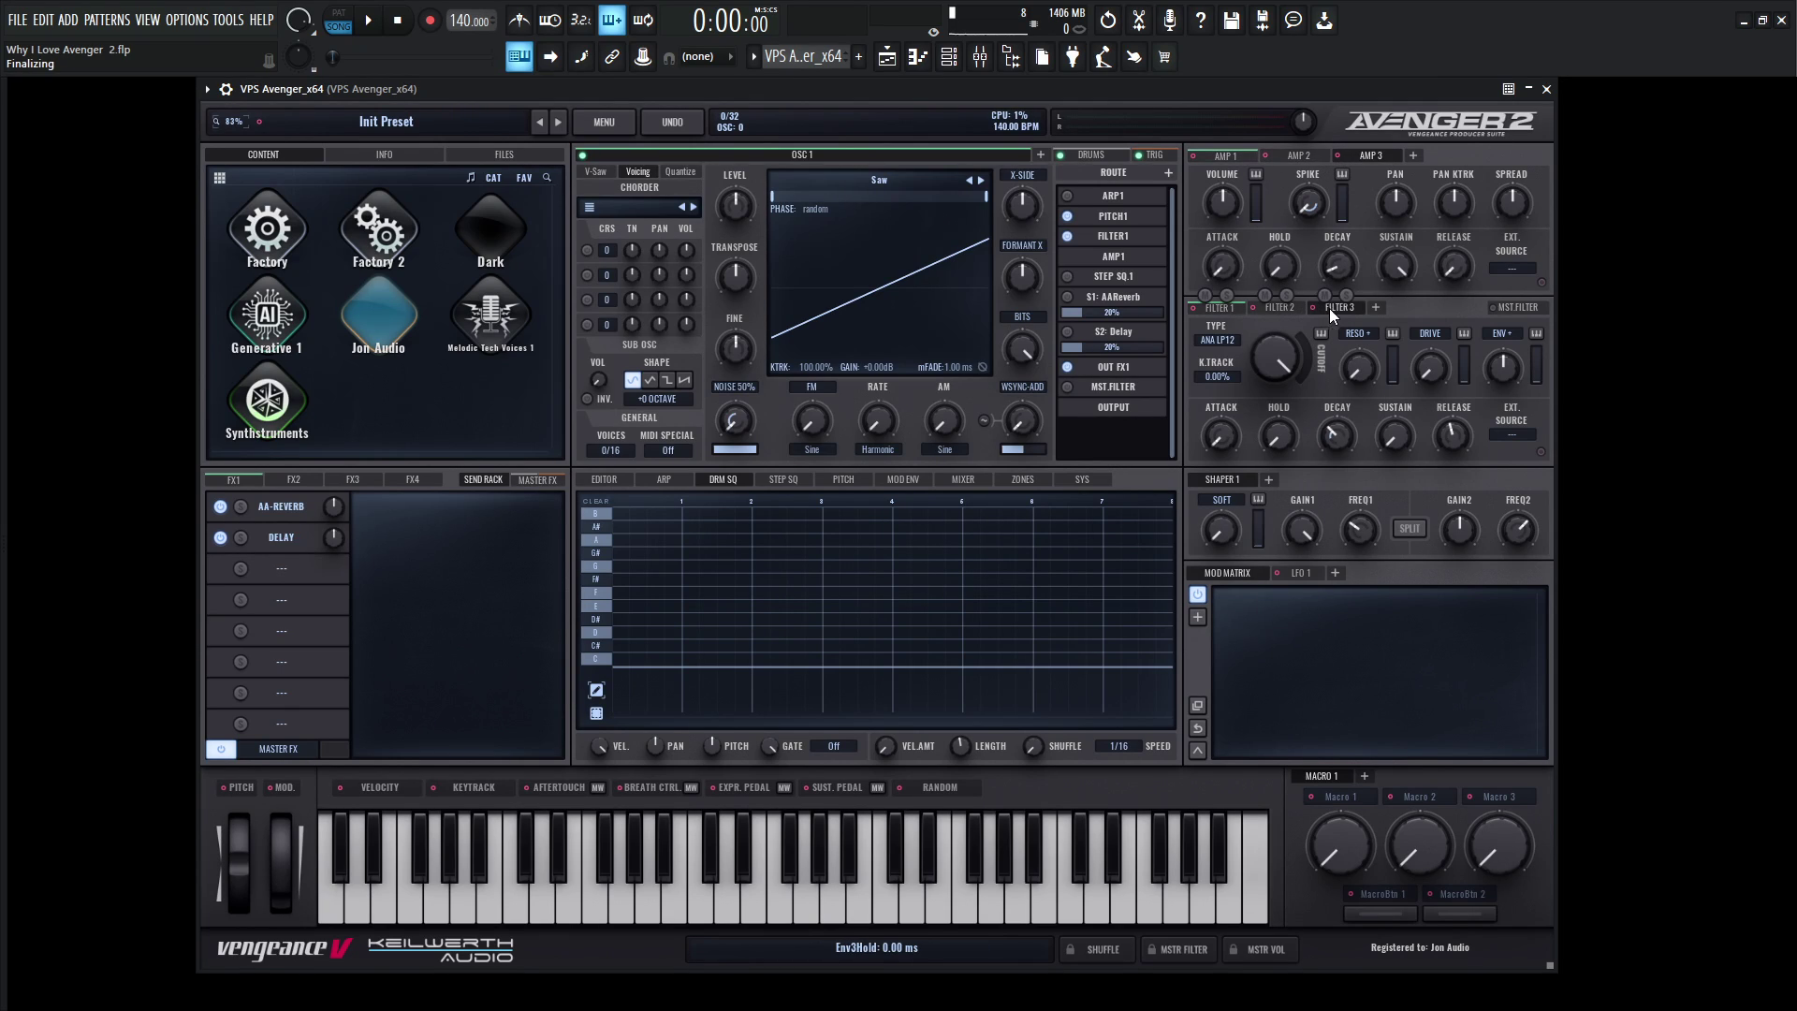
pyautogui.click(1270, 480)
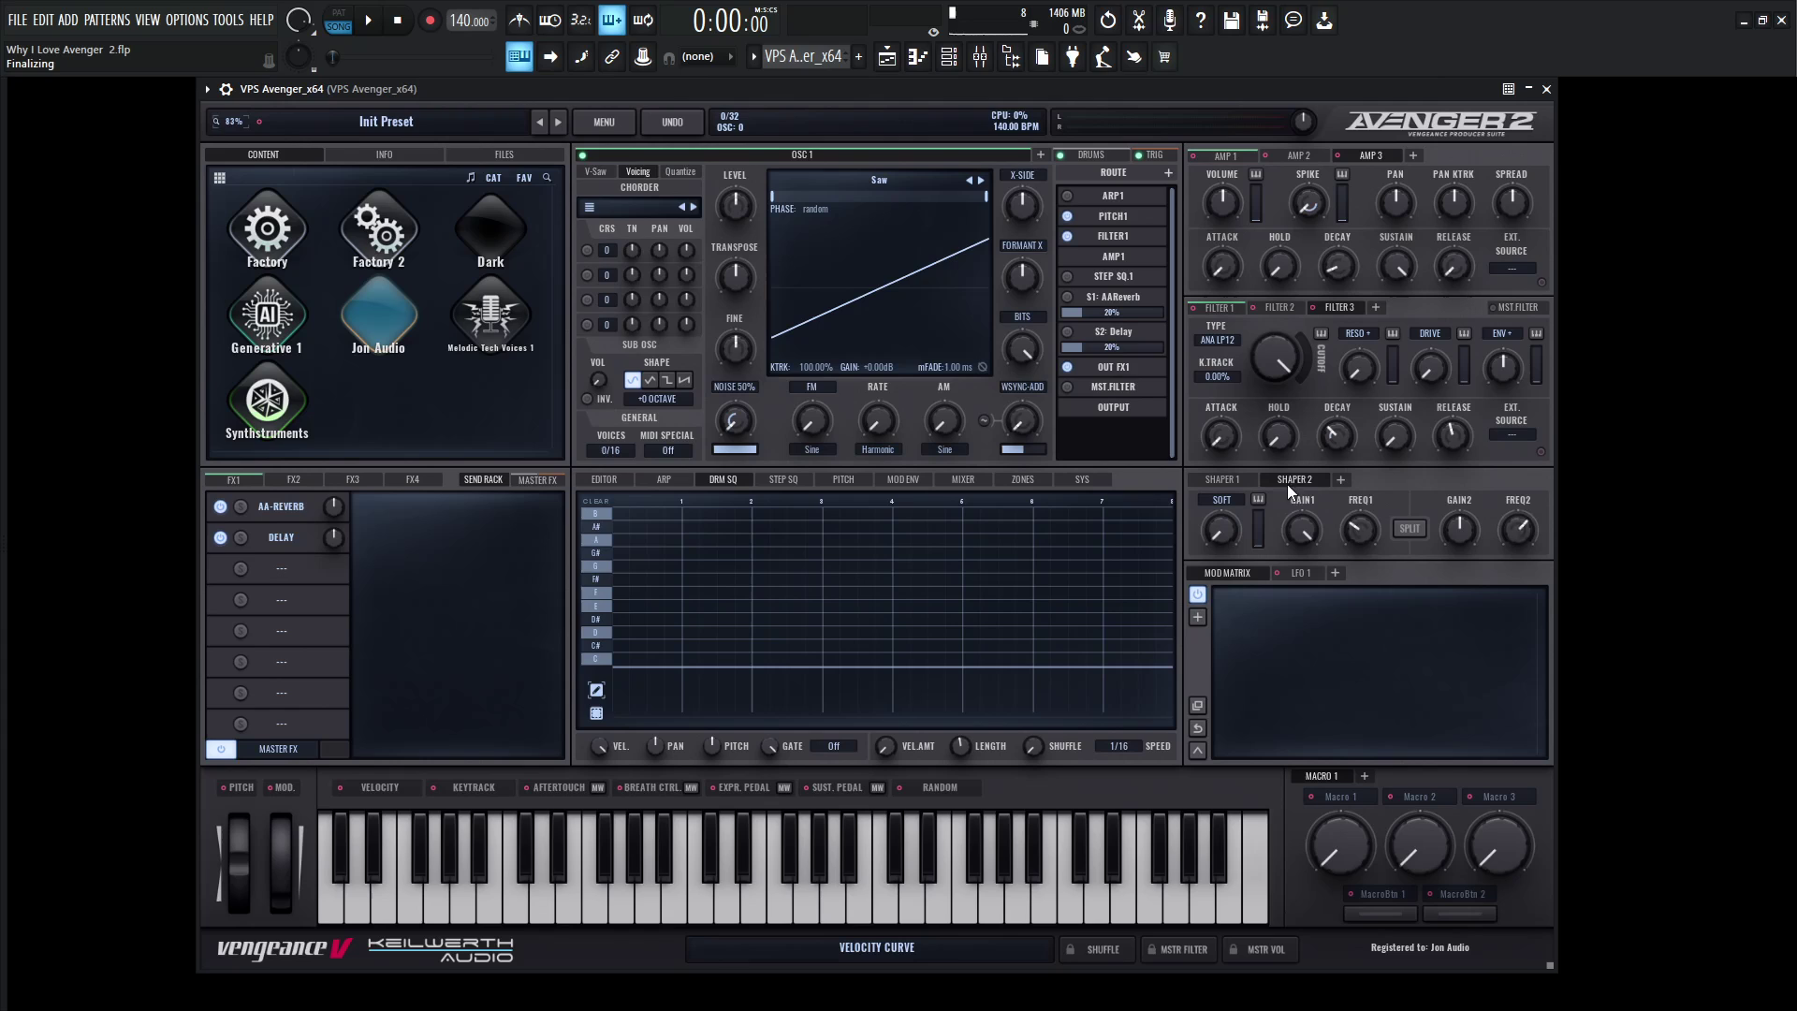
pyautogui.click(1338, 480)
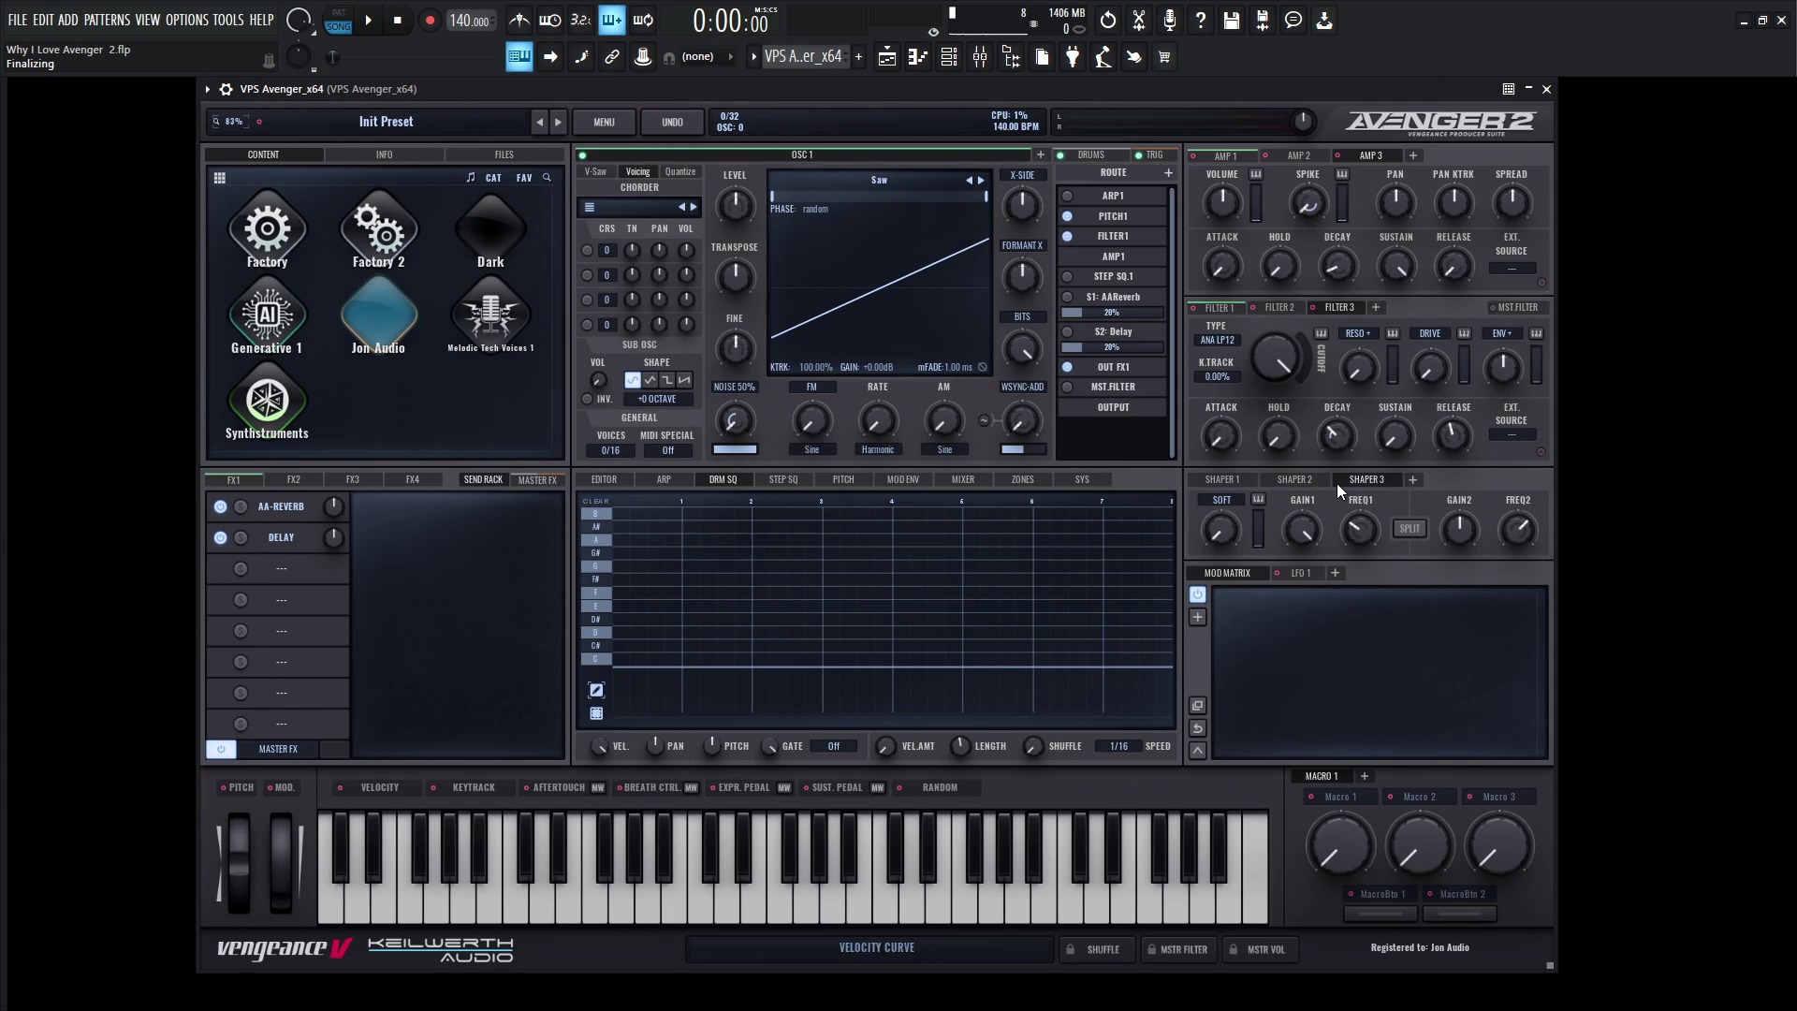
# - Reinitialize all settings to clear the added FX, AMP, Filter and Shaper modules
pyautogui.click(604, 120)
pyautogui.click(633, 207)
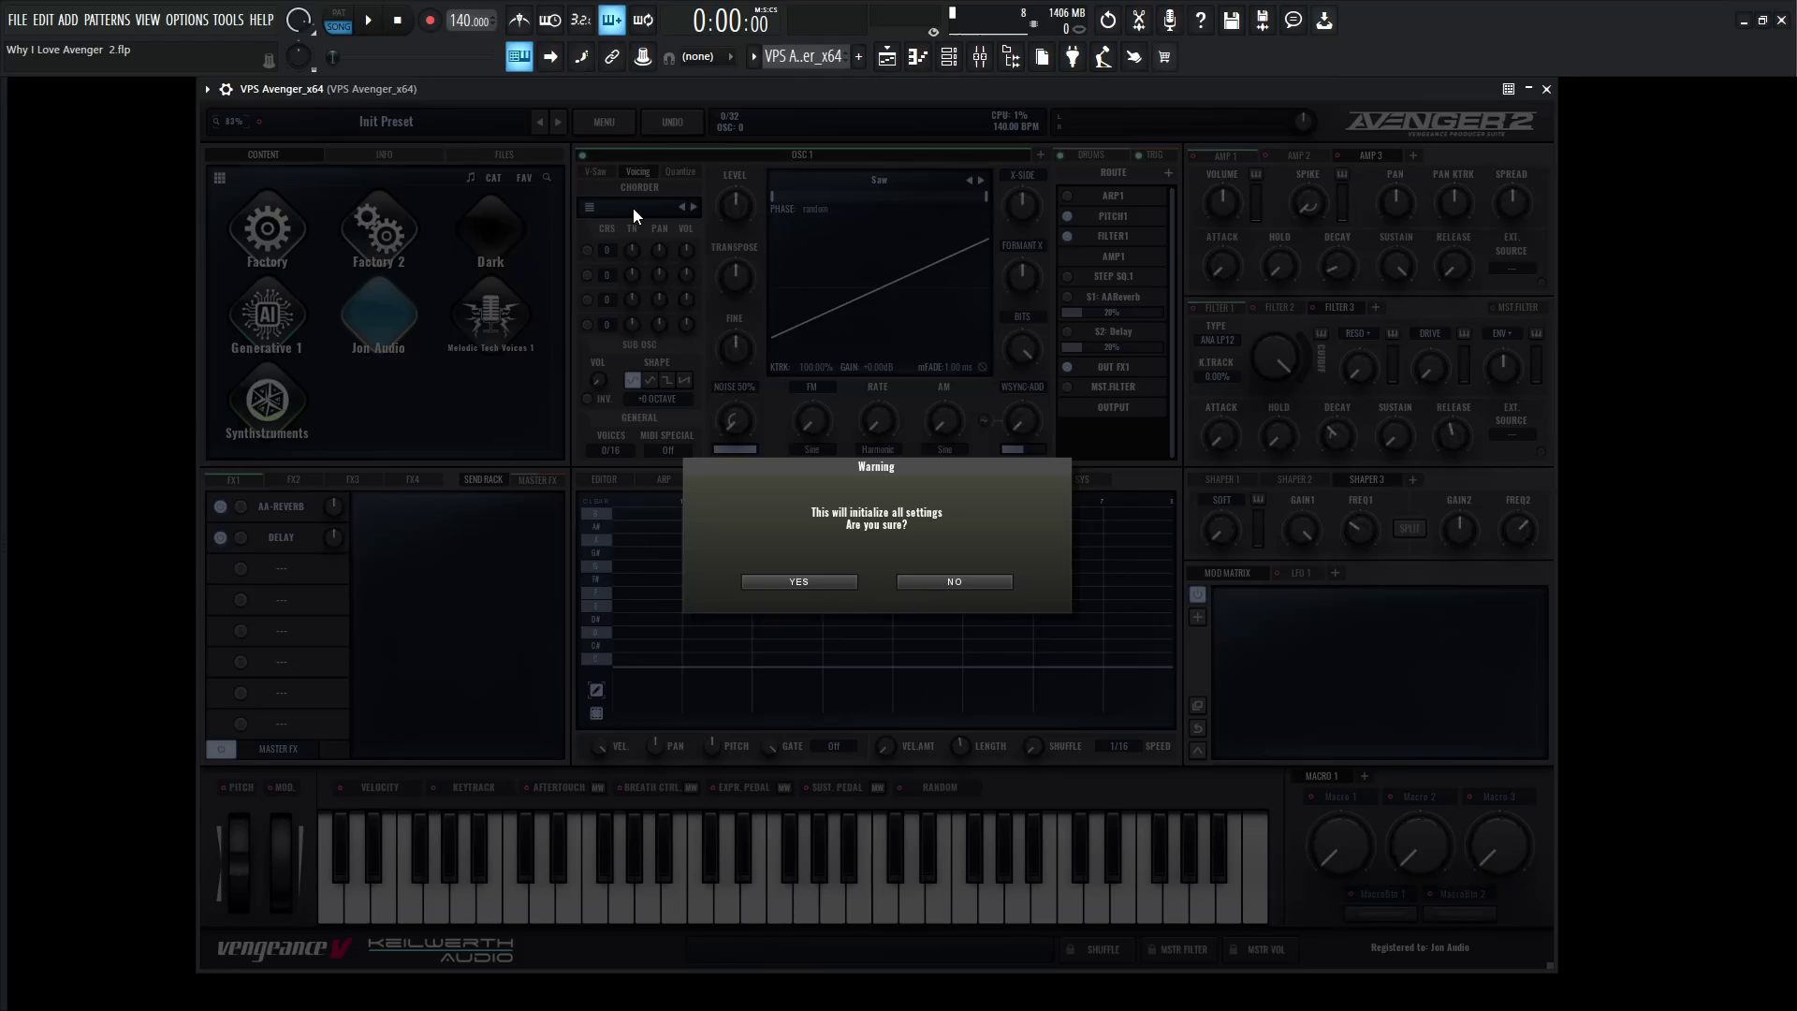
pyautogui.click(850, 581)
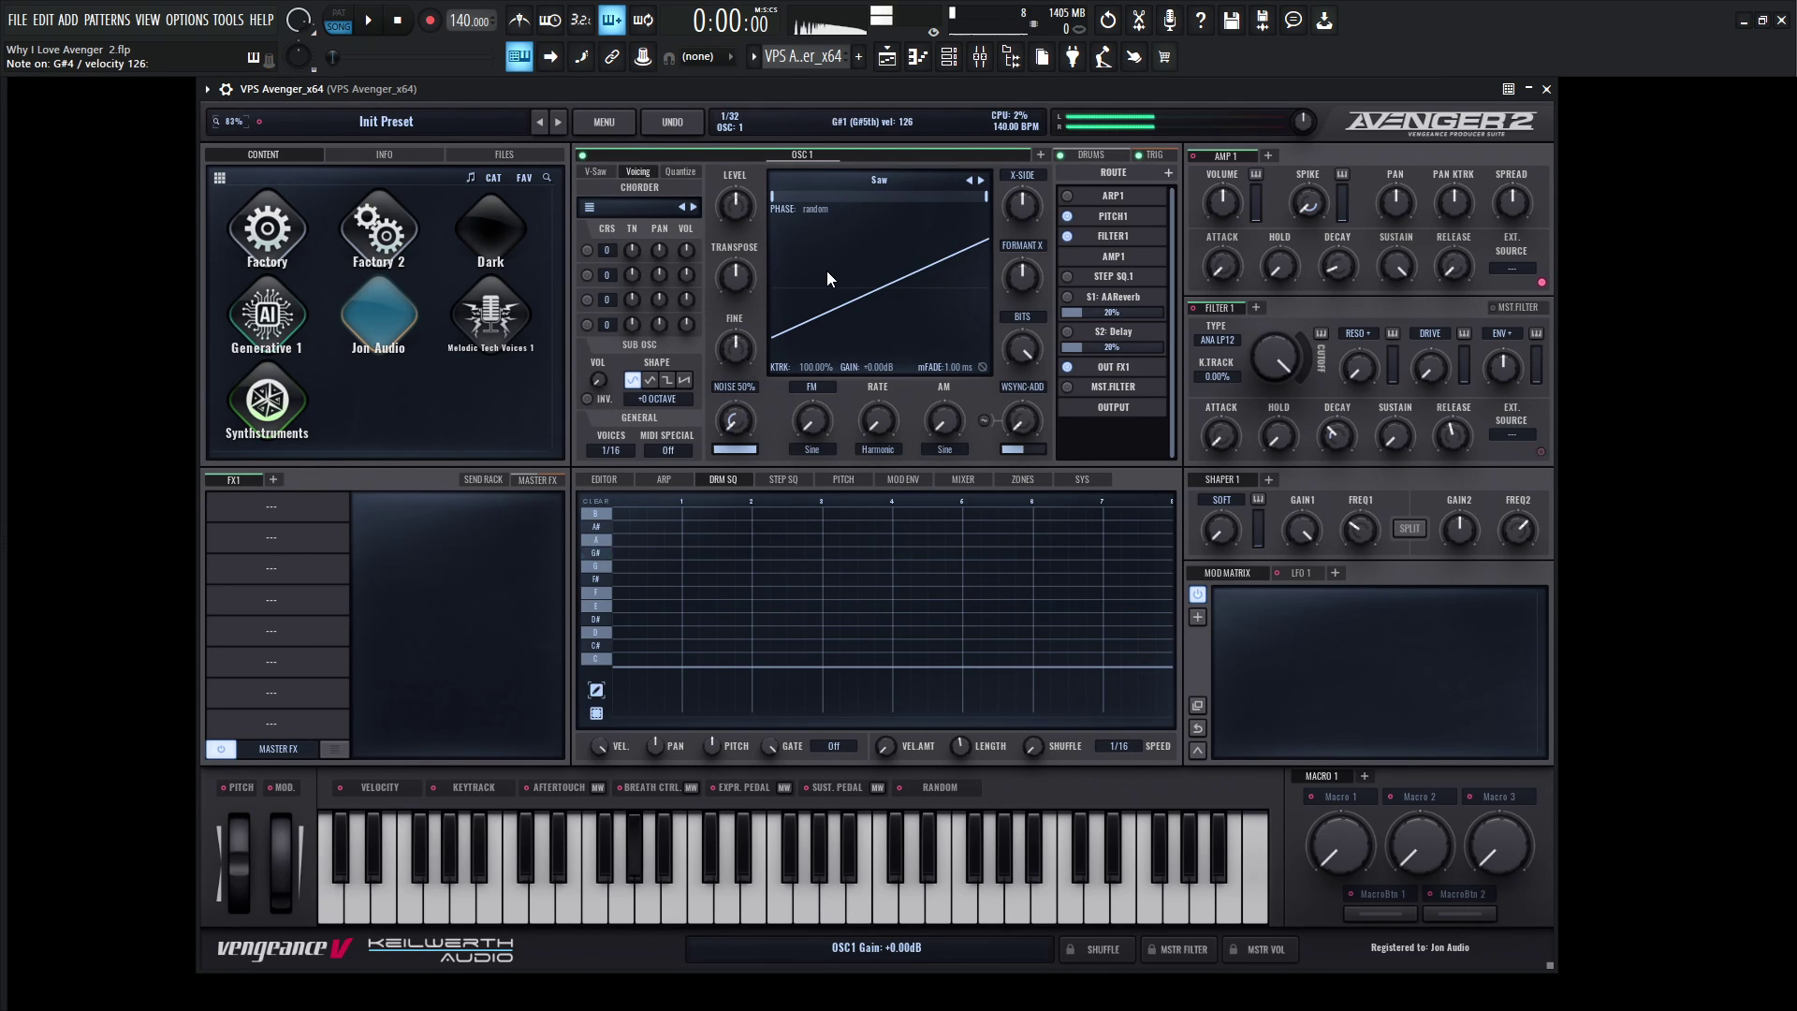
# - Raise the V-Saw mix on OSC 1 and send the oscillator to the AAReverb send at 41%
pyautogui.click(596, 171)
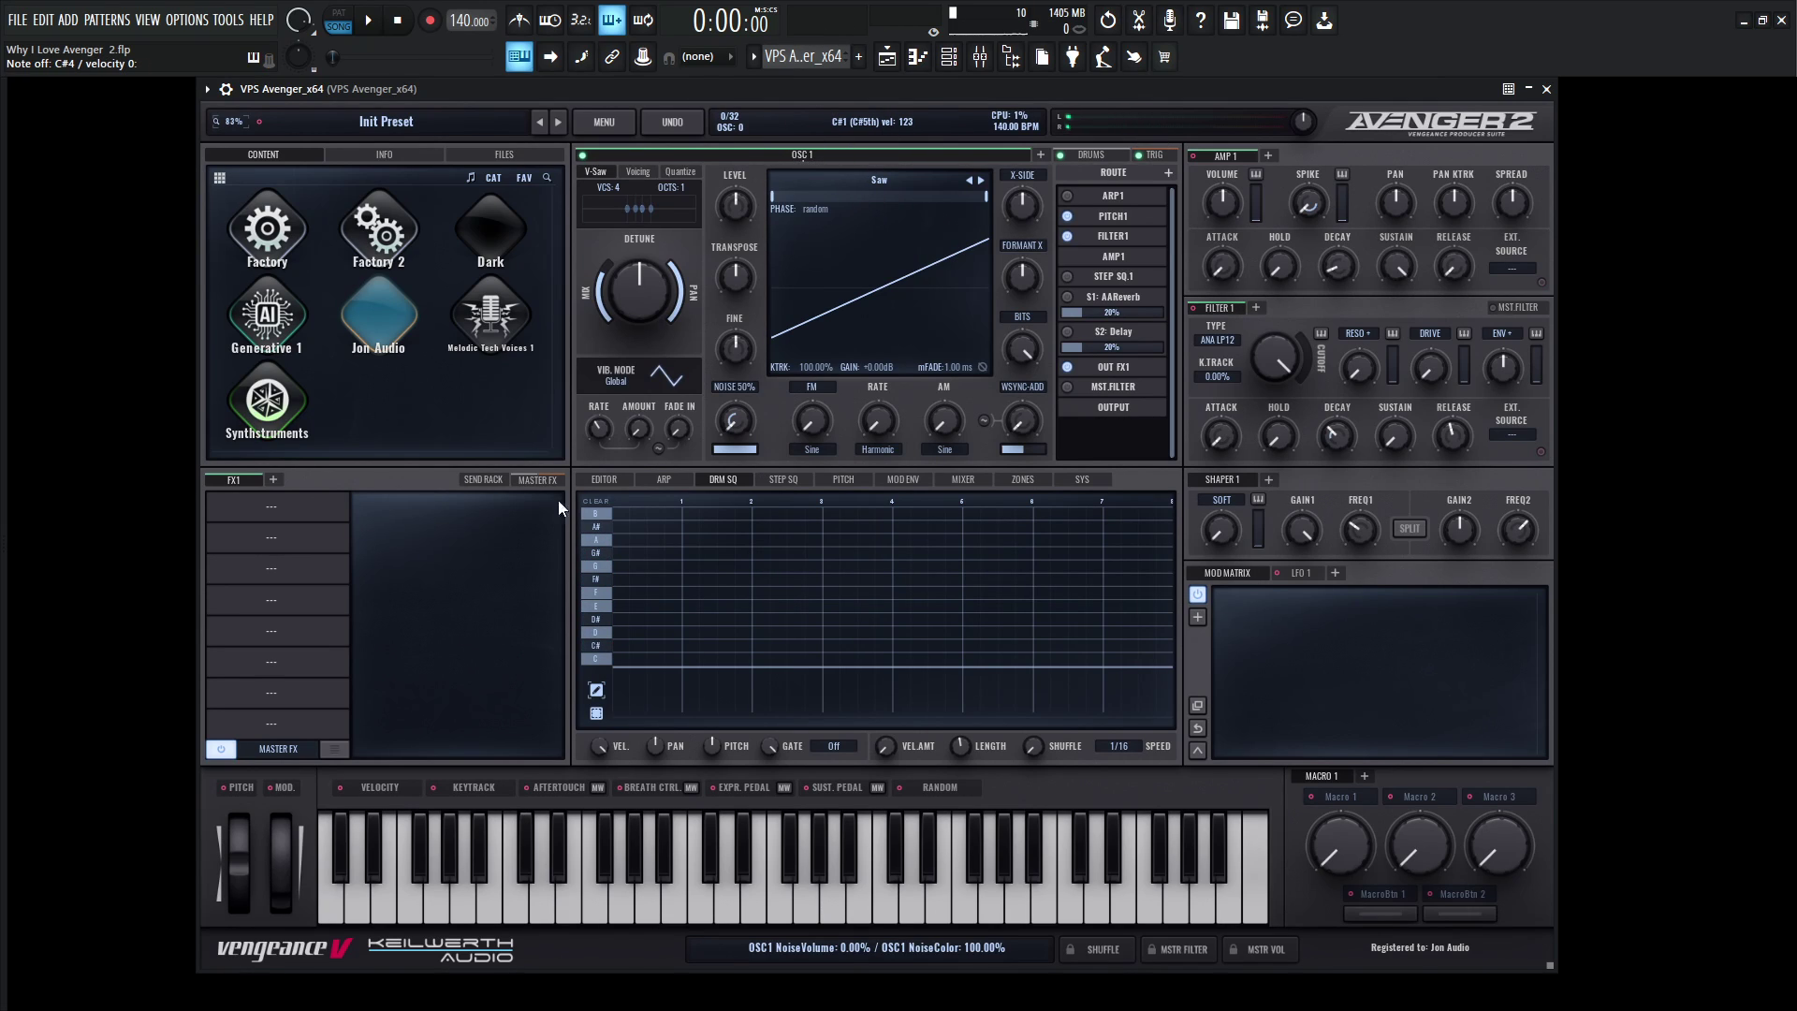
pyautogui.click(481, 480)
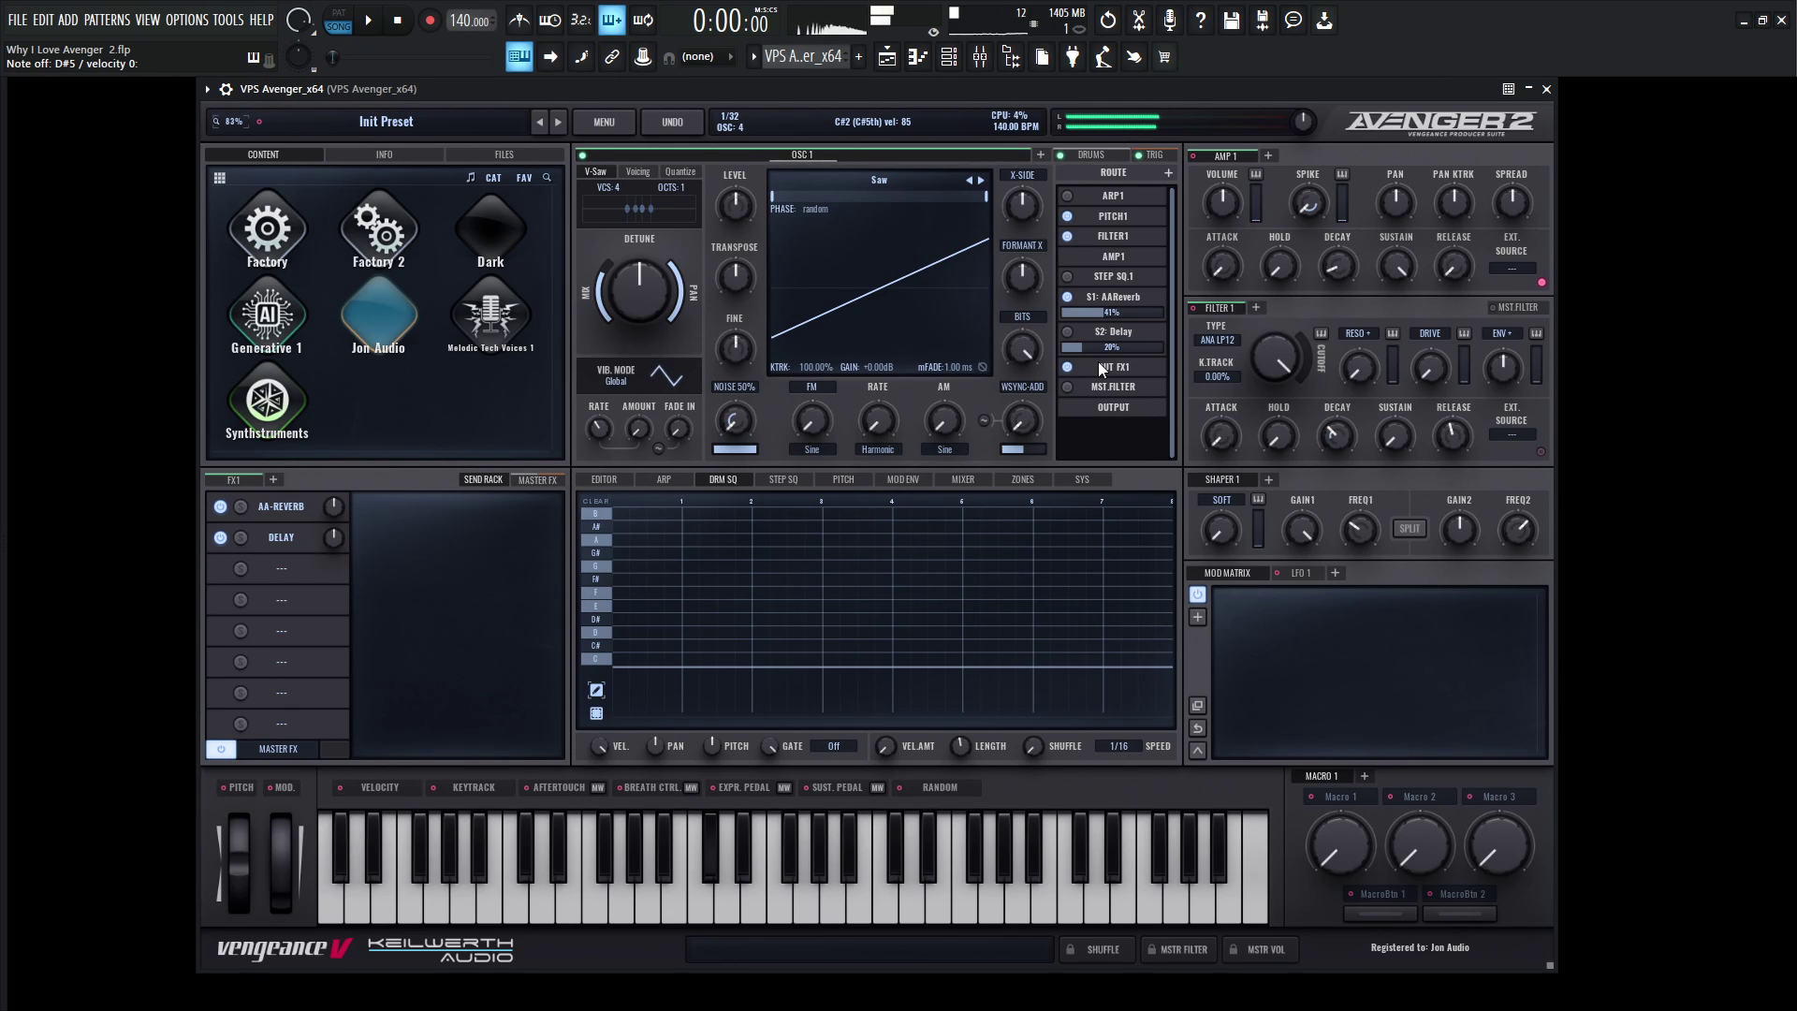
# - Reinitialize all settings to discard the V-Saw and reverb send changes
pyautogui.click(622, 118)
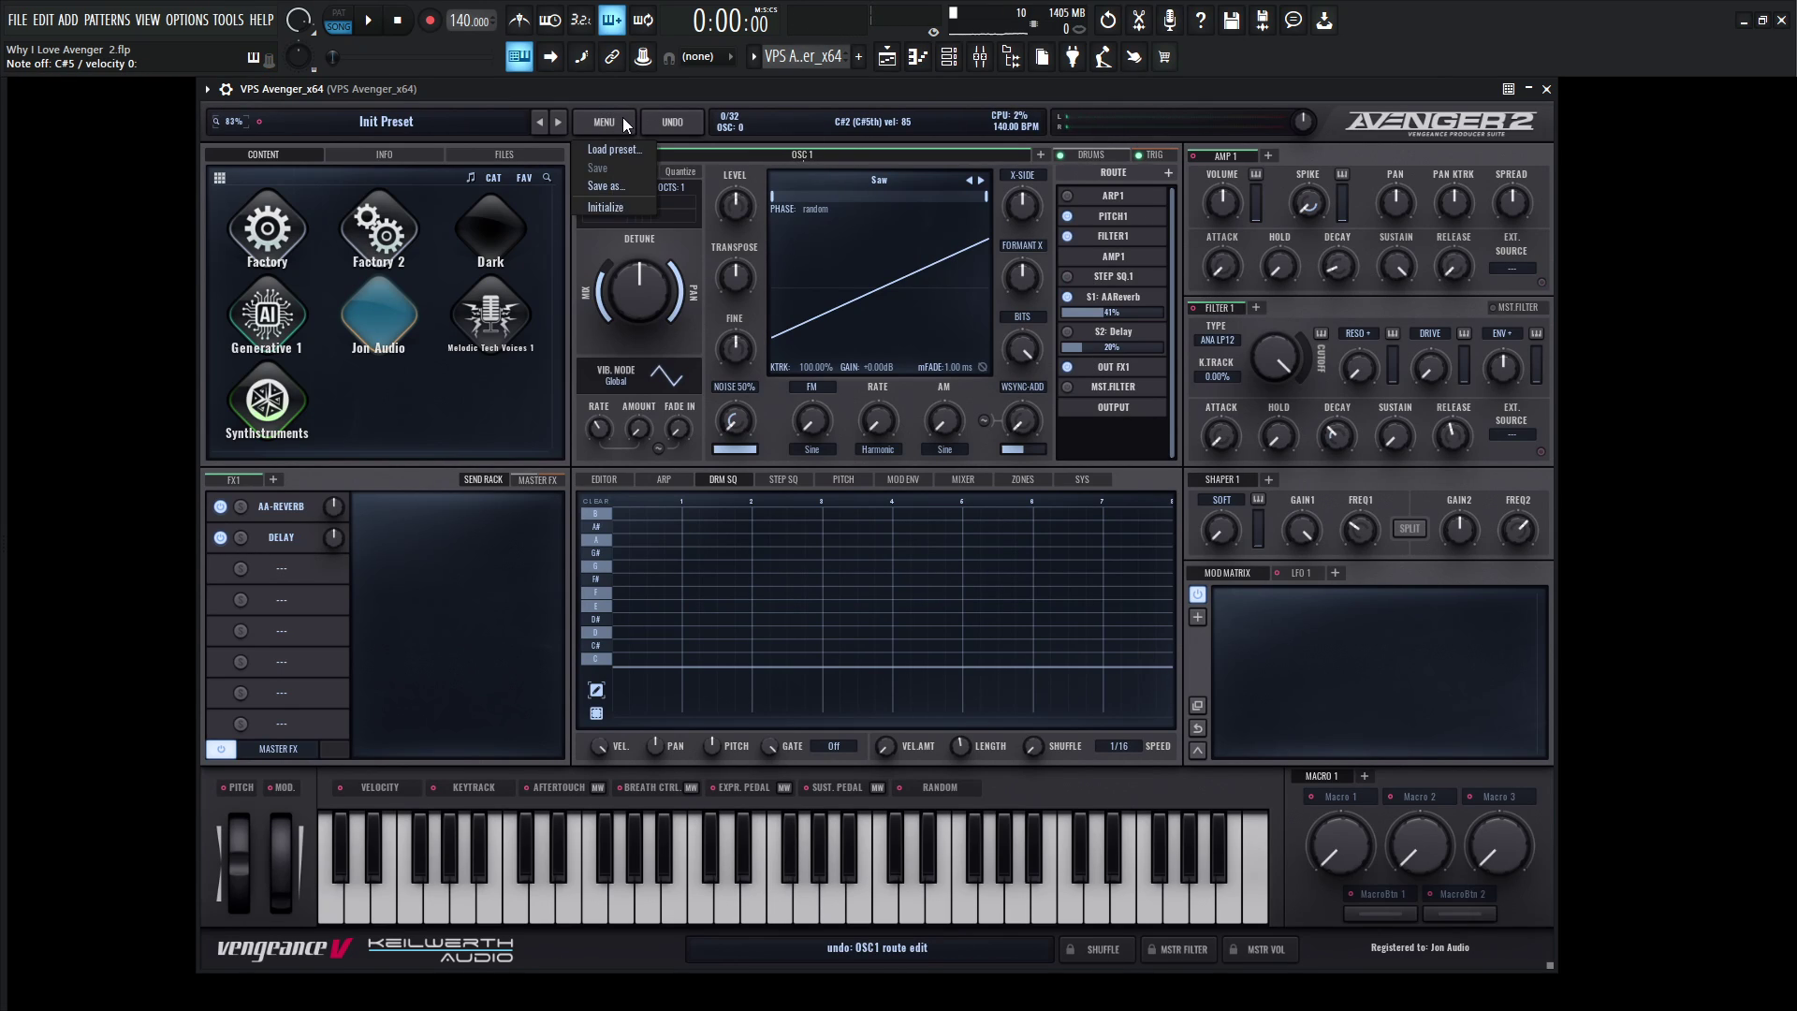
pyautogui.click(632, 199)
pyautogui.click(829, 580)
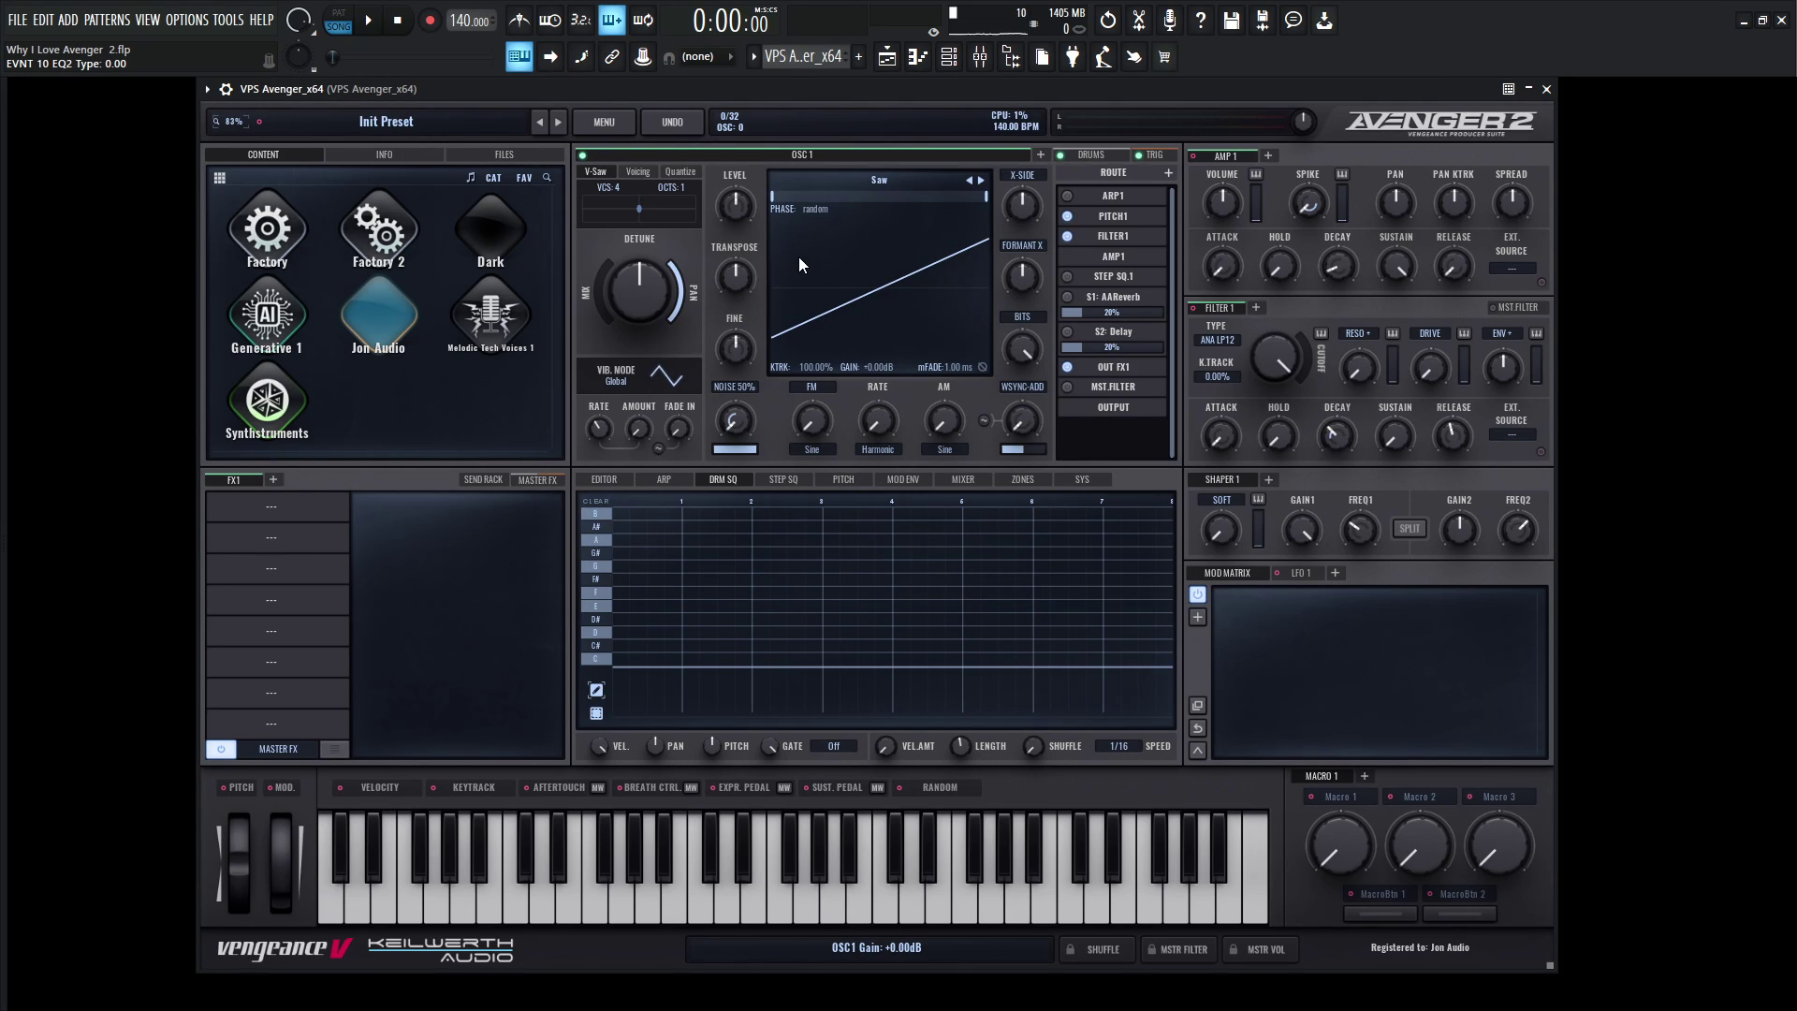
# - Set OSC 1's V-Saw detune to about 58% and raise its V-Saw mix
pyautogui.moveTo(621, 307)
pyautogui.mouseDown()
pyautogui.moveTo(603, 278)
pyautogui.moveTo(638, 284)
pyautogui.mouseUp()
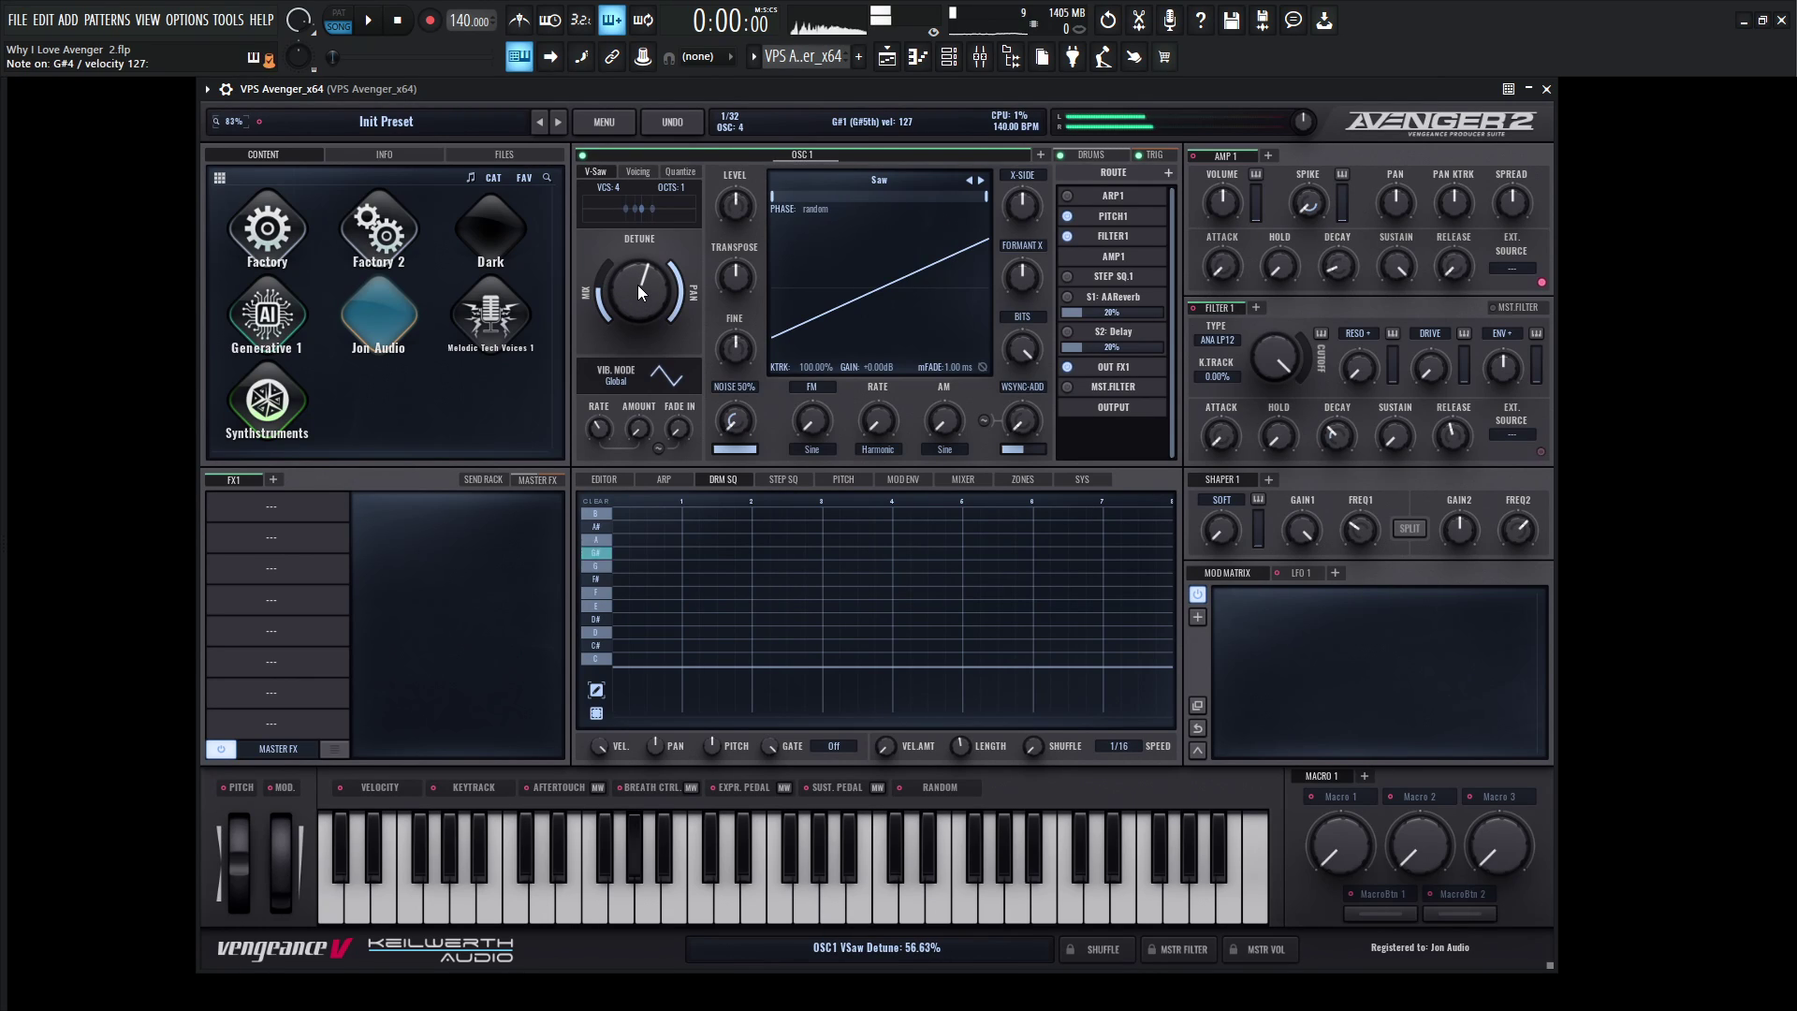
pyautogui.scroll(1, 638, 284)
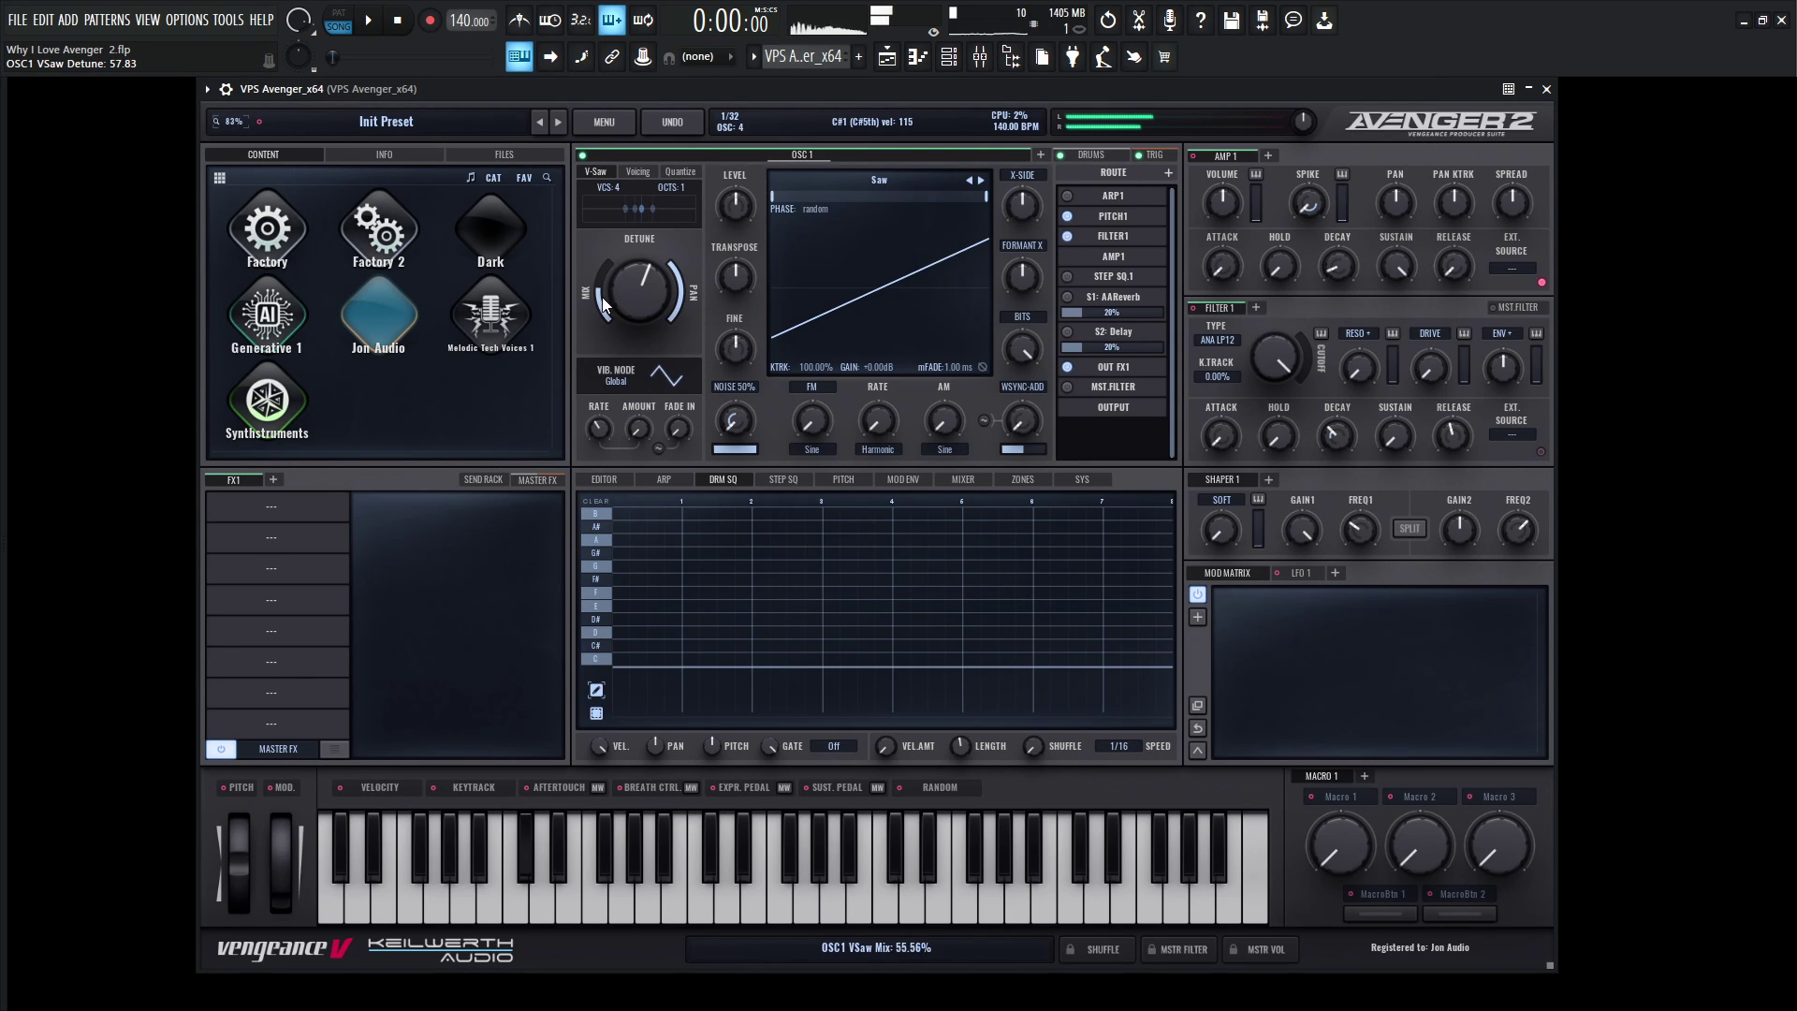
pyautogui.moveTo(603, 296); pyautogui.dragTo(603, 271)
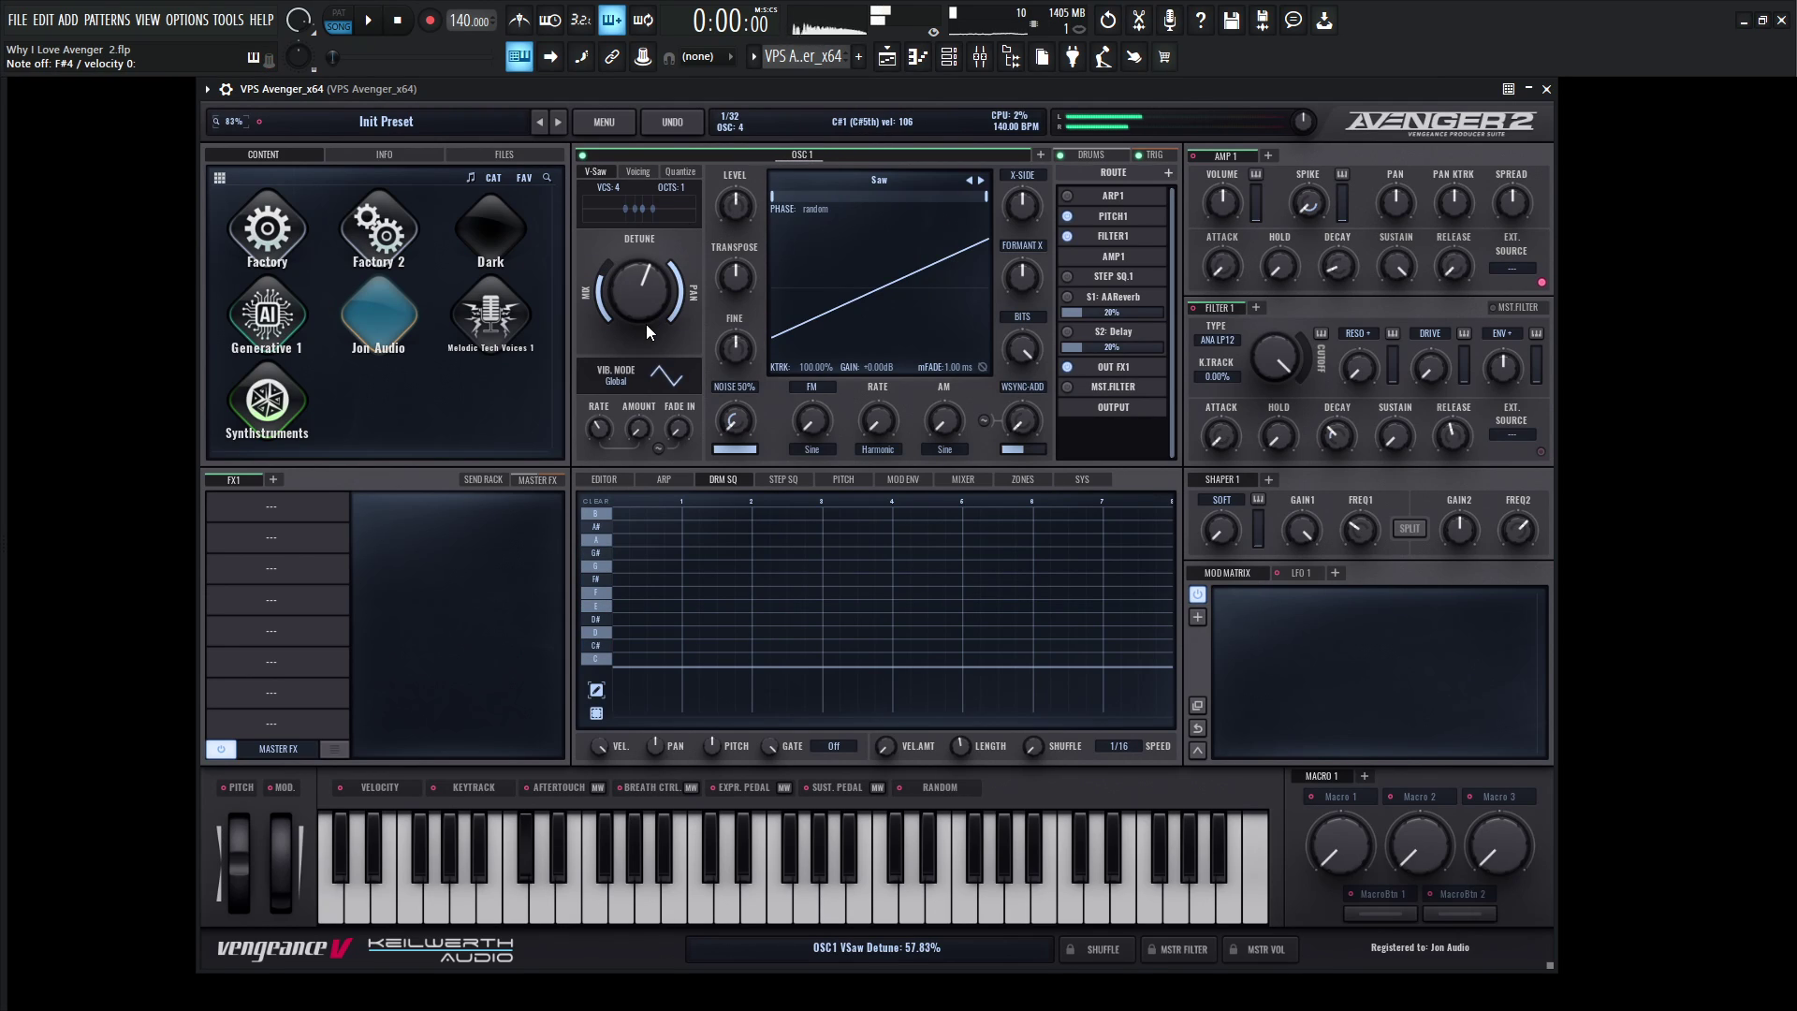
# - Give OSC 1 a square-wave sub oscillator at about -10 dB, set to +1 octave
pyautogui.click(634, 173)
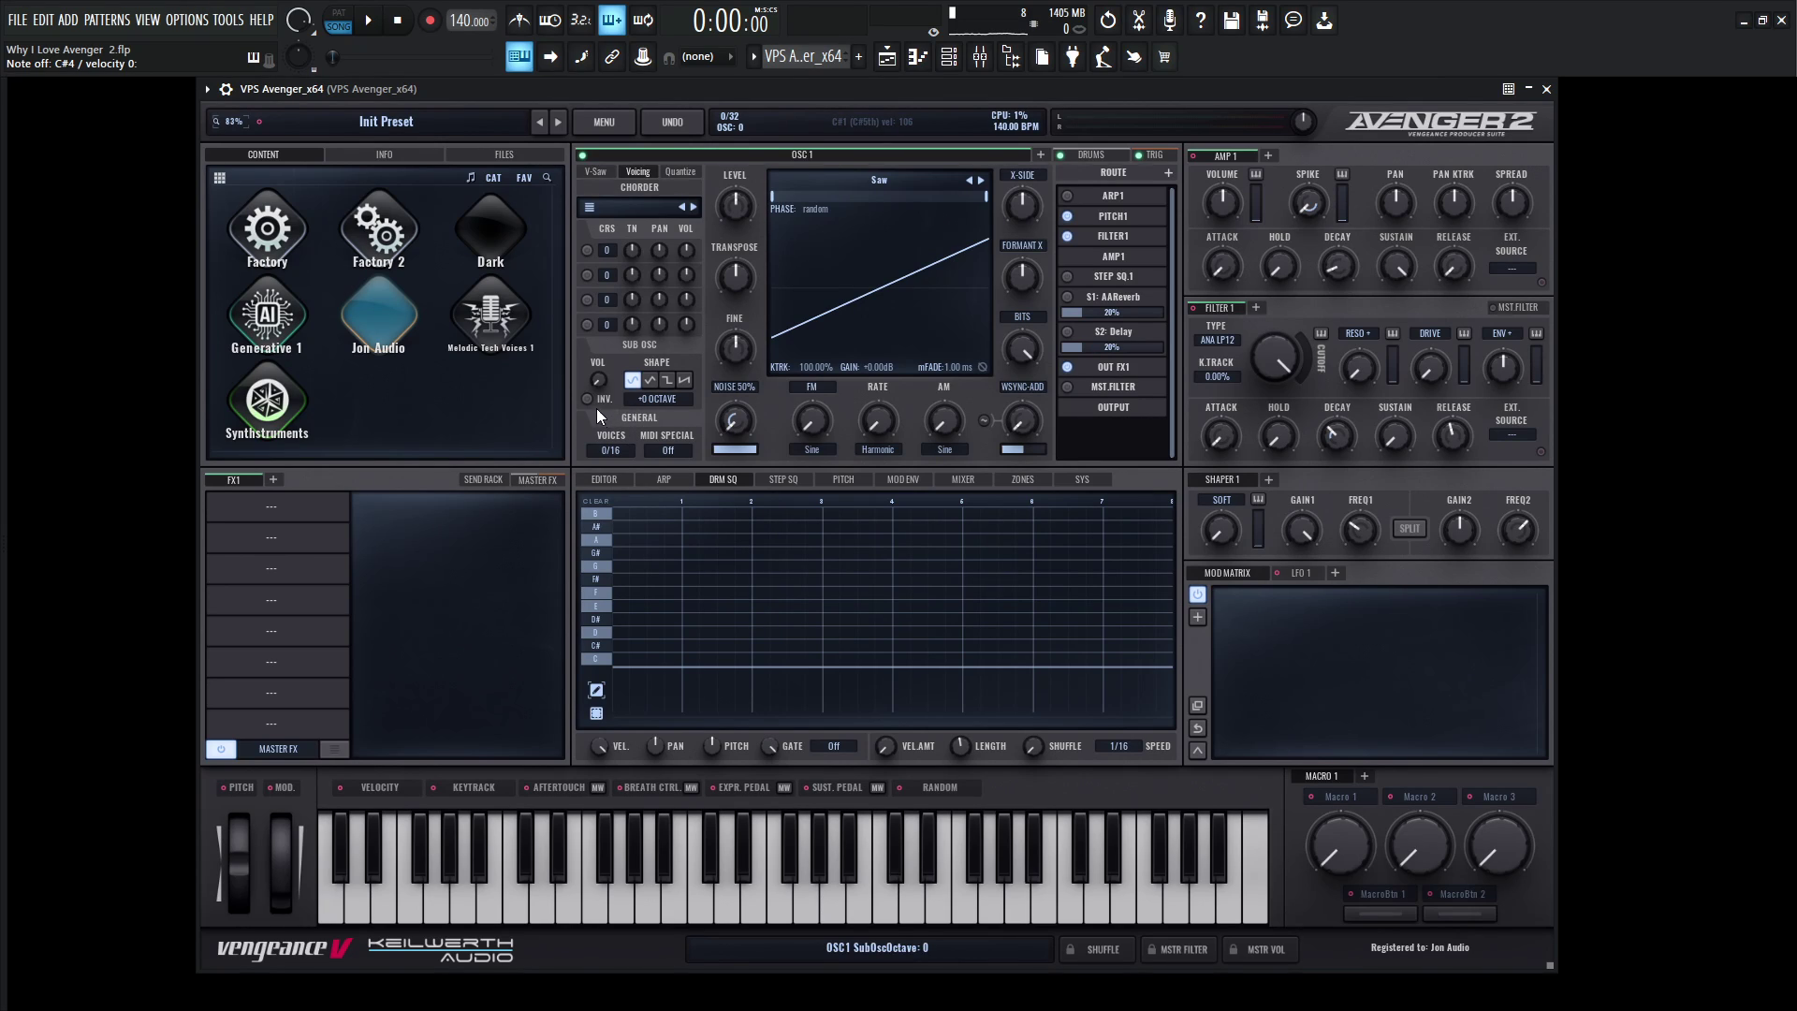
pyautogui.click(662, 382)
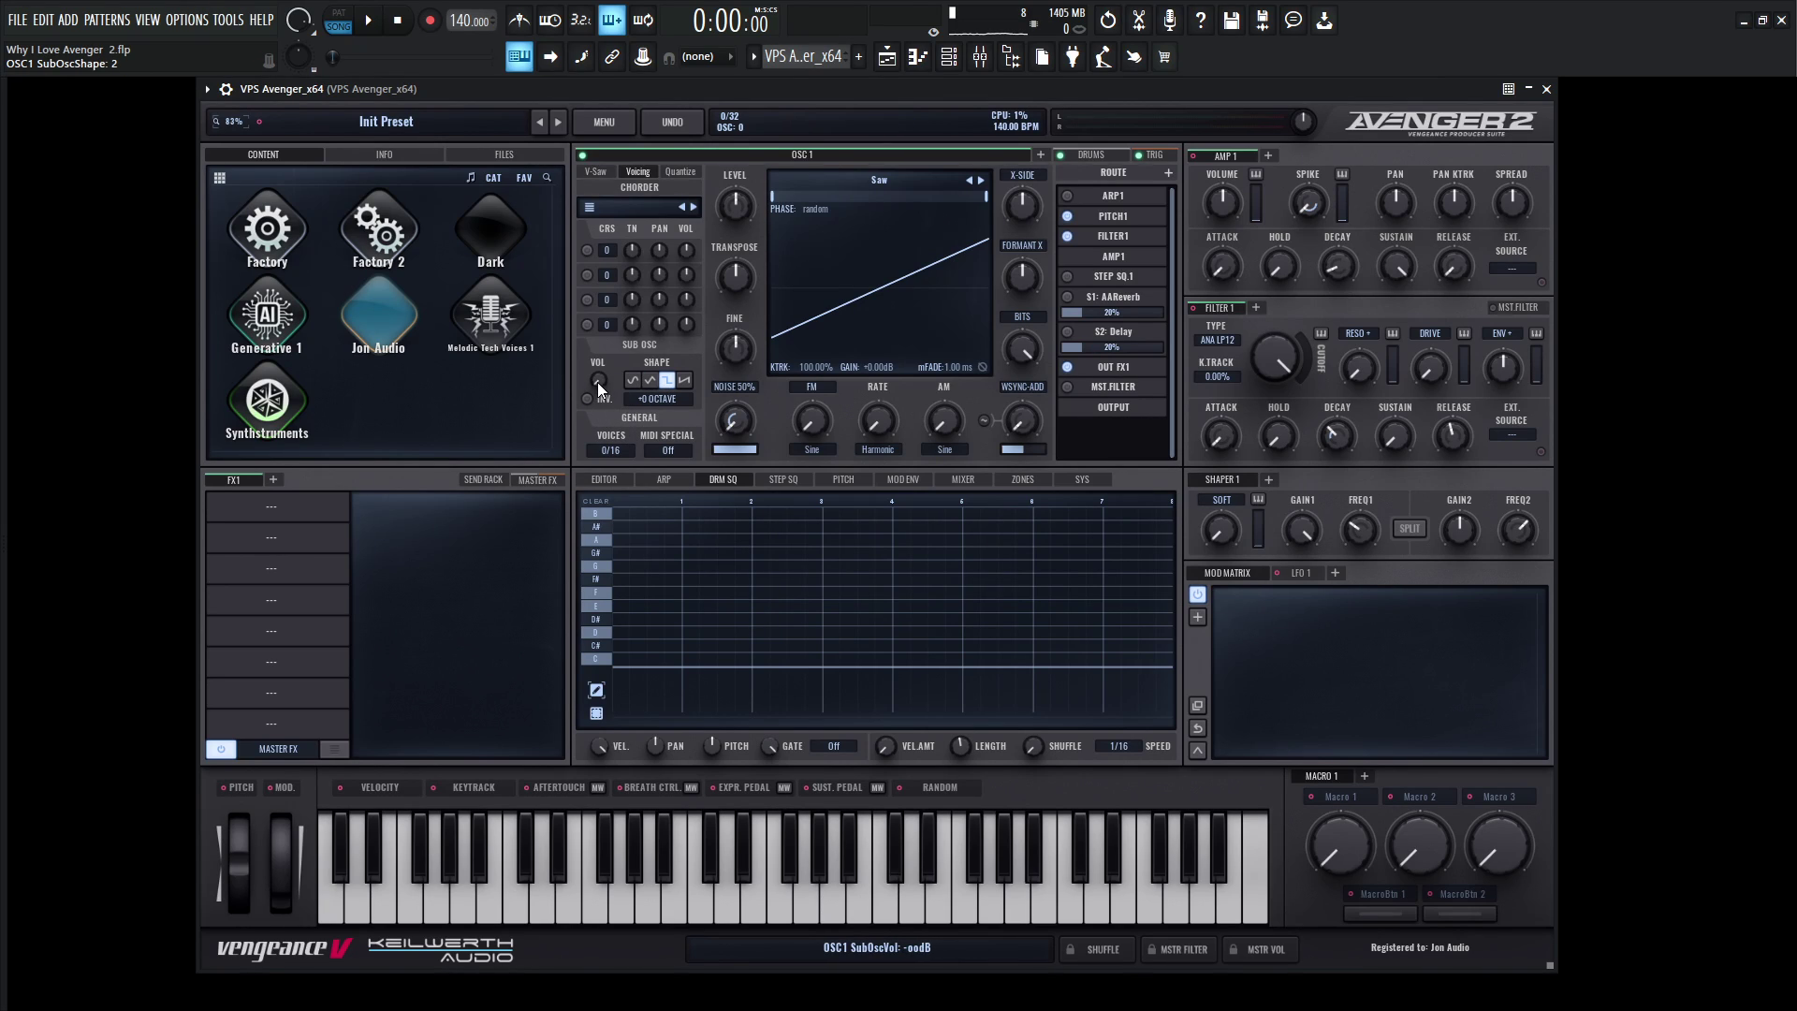
pyautogui.moveTo(597, 382); pyautogui.dragTo(599, 358)
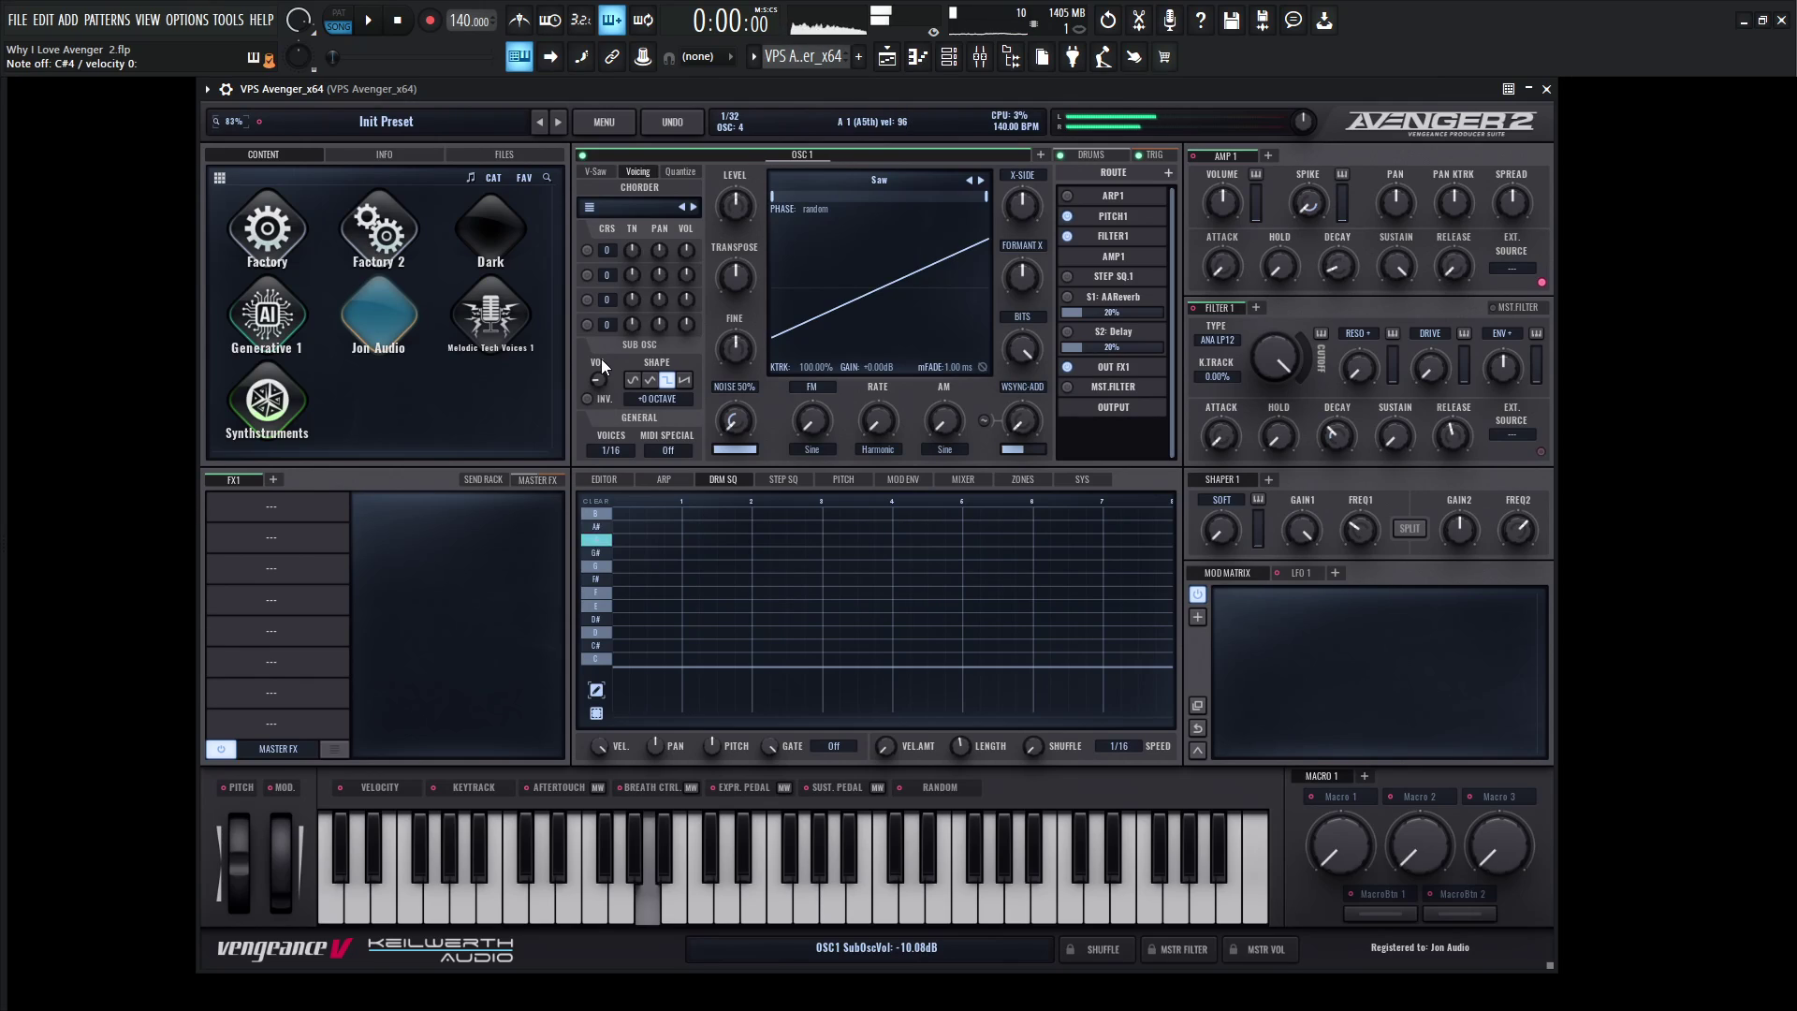
pyautogui.click(661, 400)
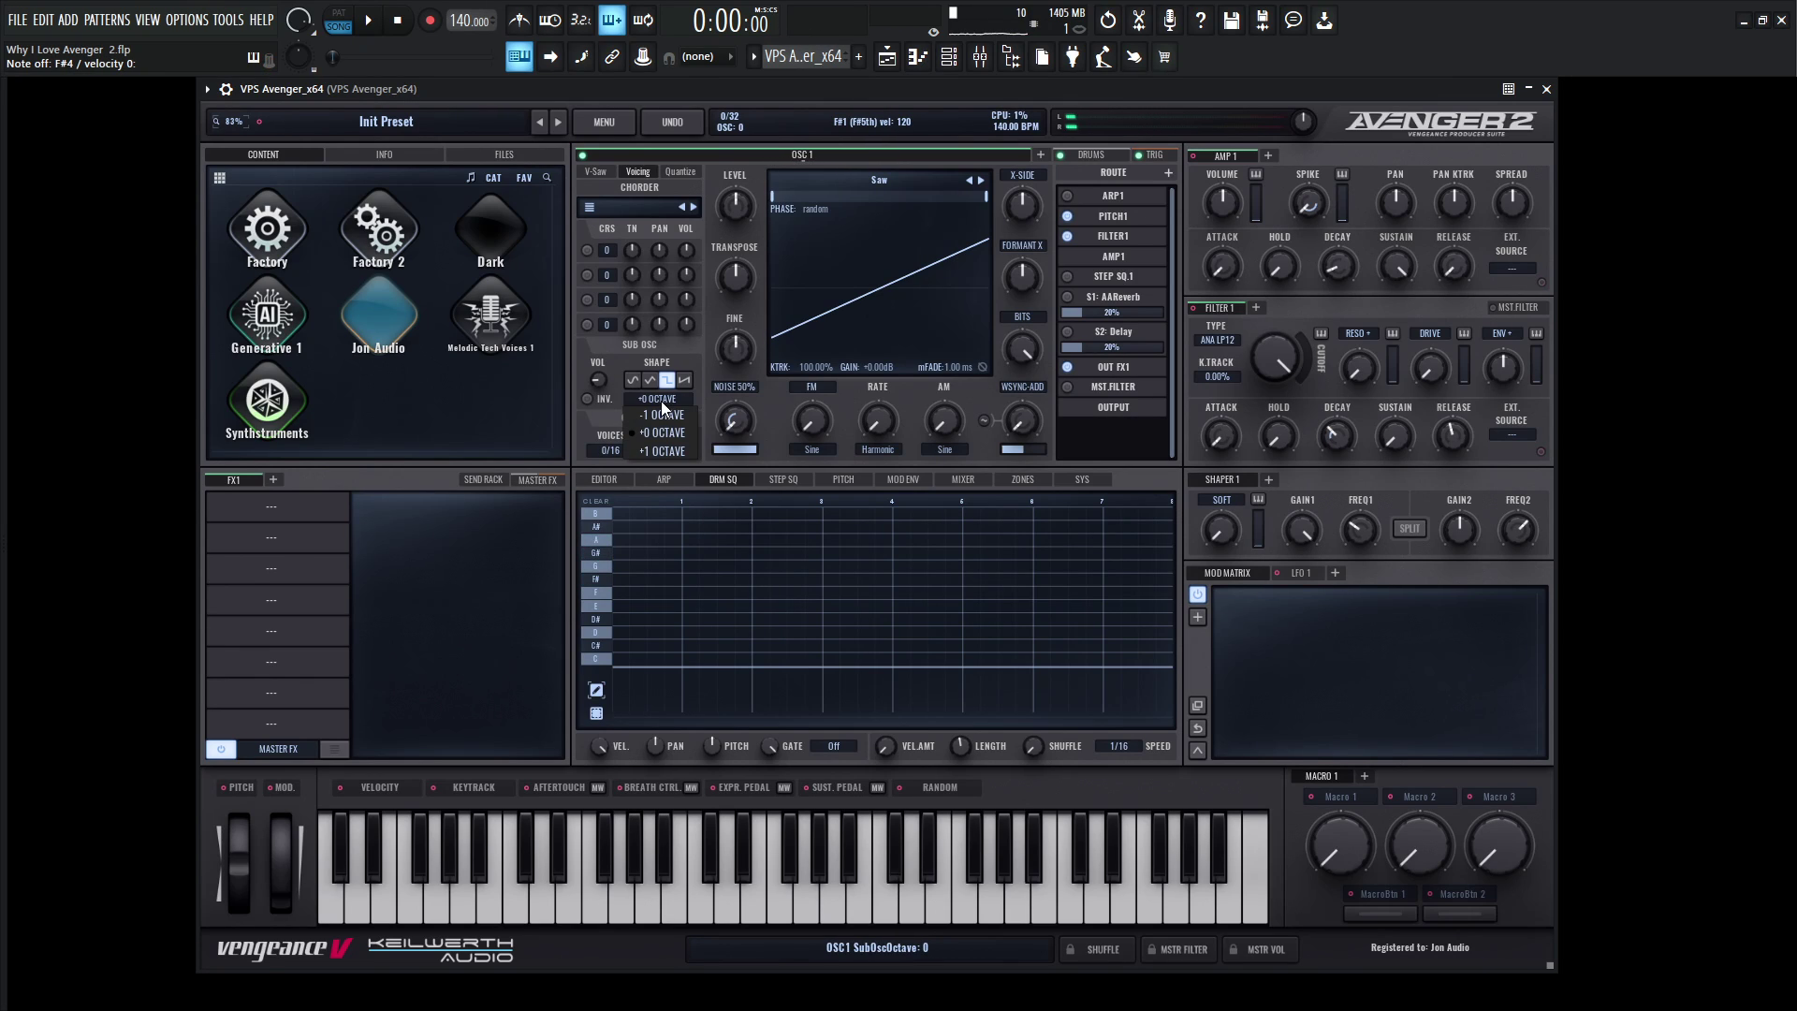
pyautogui.click(661, 451)
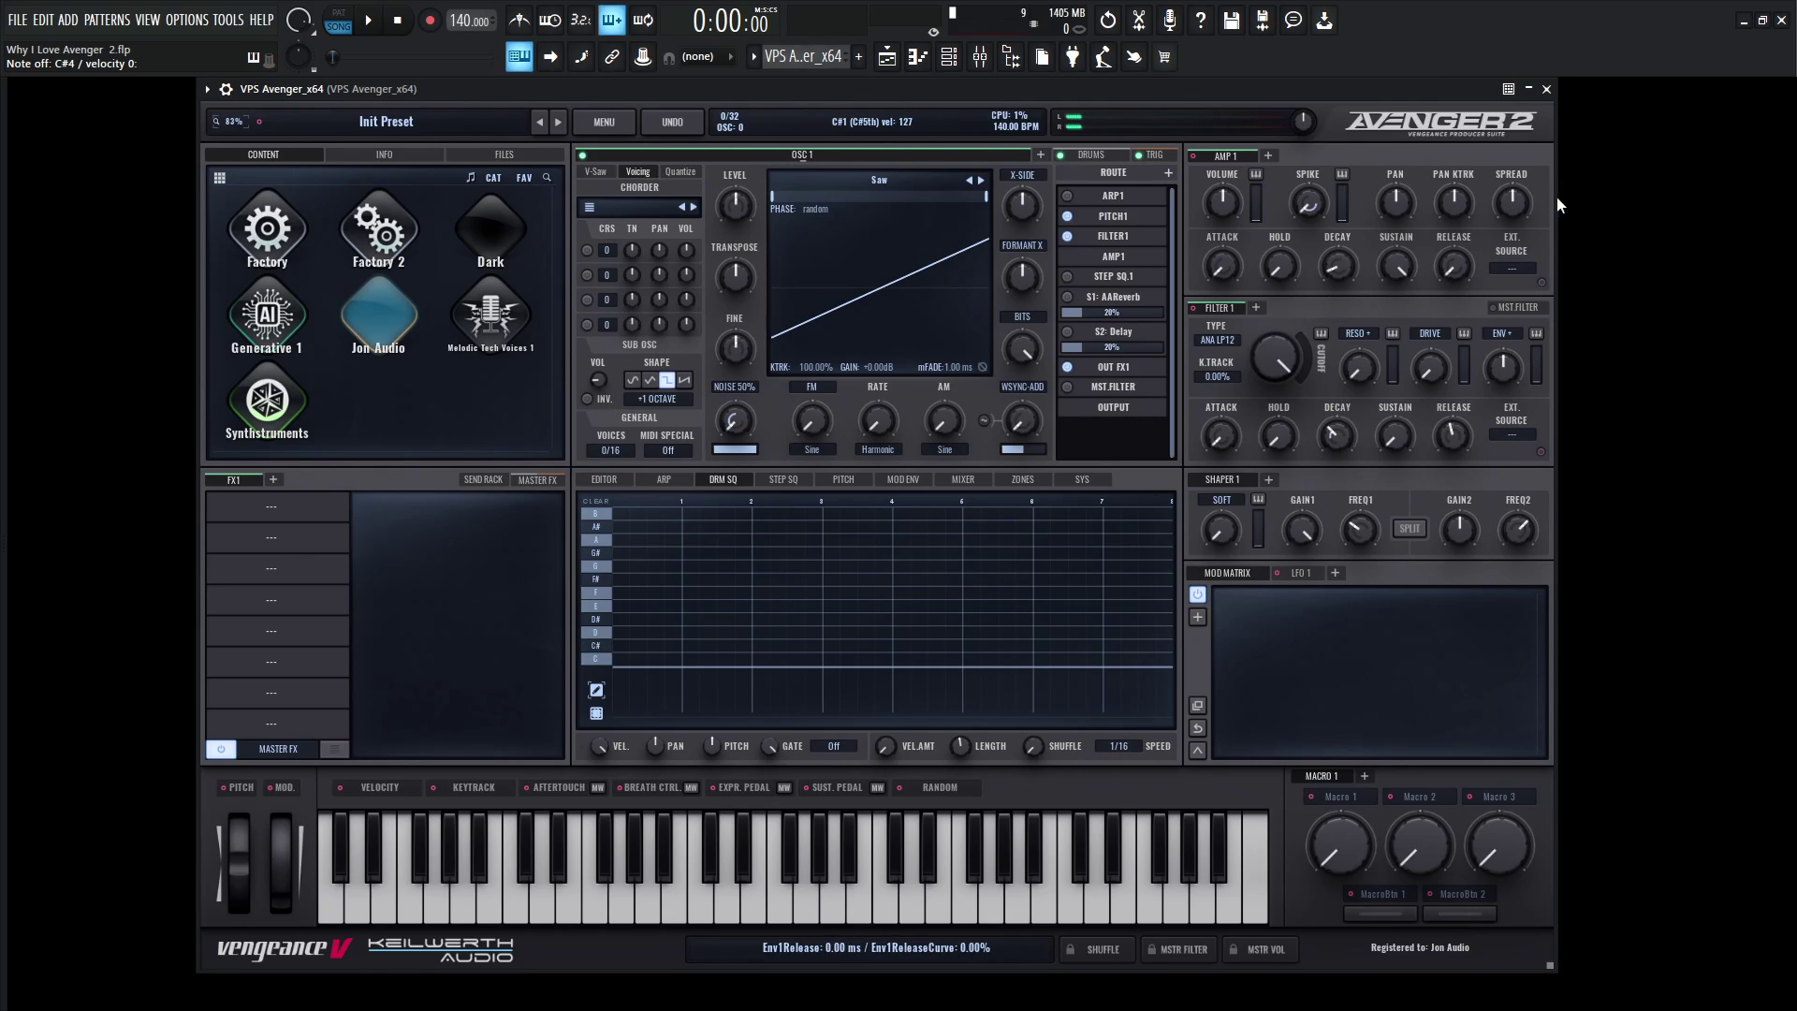
# - Lengthen AMP 1's release and switch Filter 1 to the VNTG LP12 low-pass type
pyautogui.moveTo(1454, 266); pyautogui.dragTo(1458, 198)
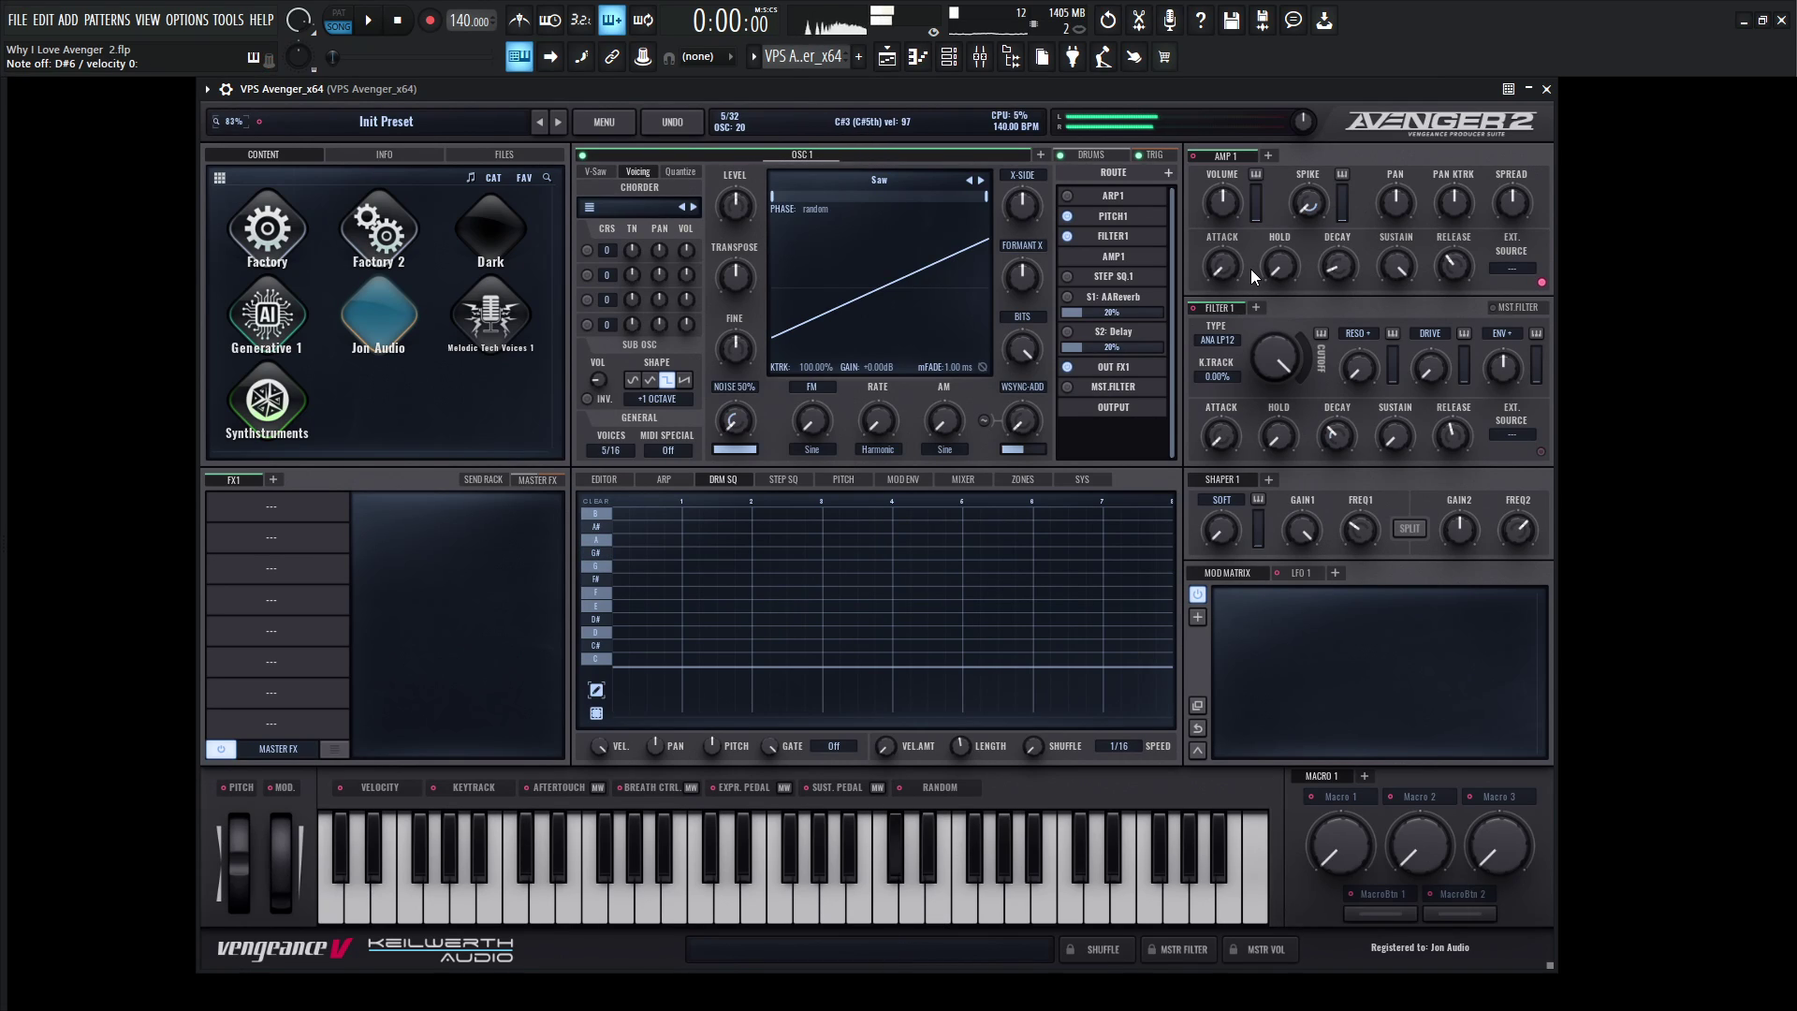
pyautogui.click(1221, 341)
pyautogui.moveTo(1228, 356)
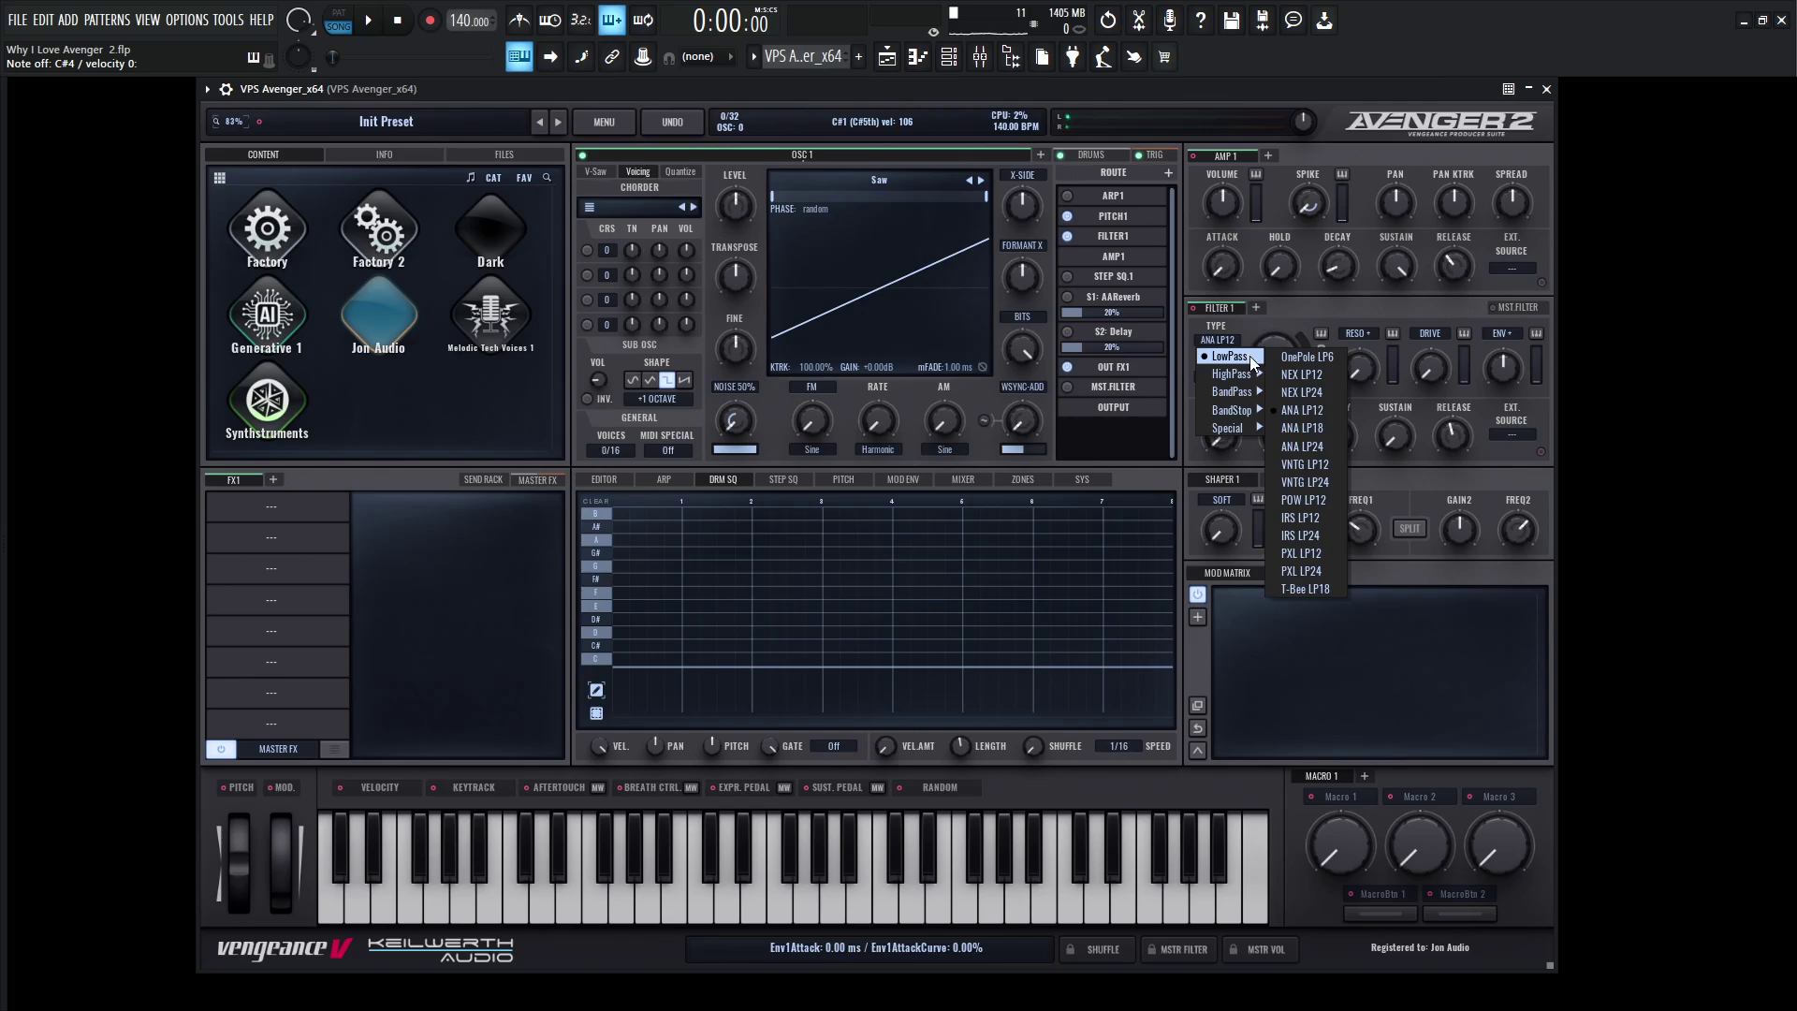
pyautogui.click(1327, 467)
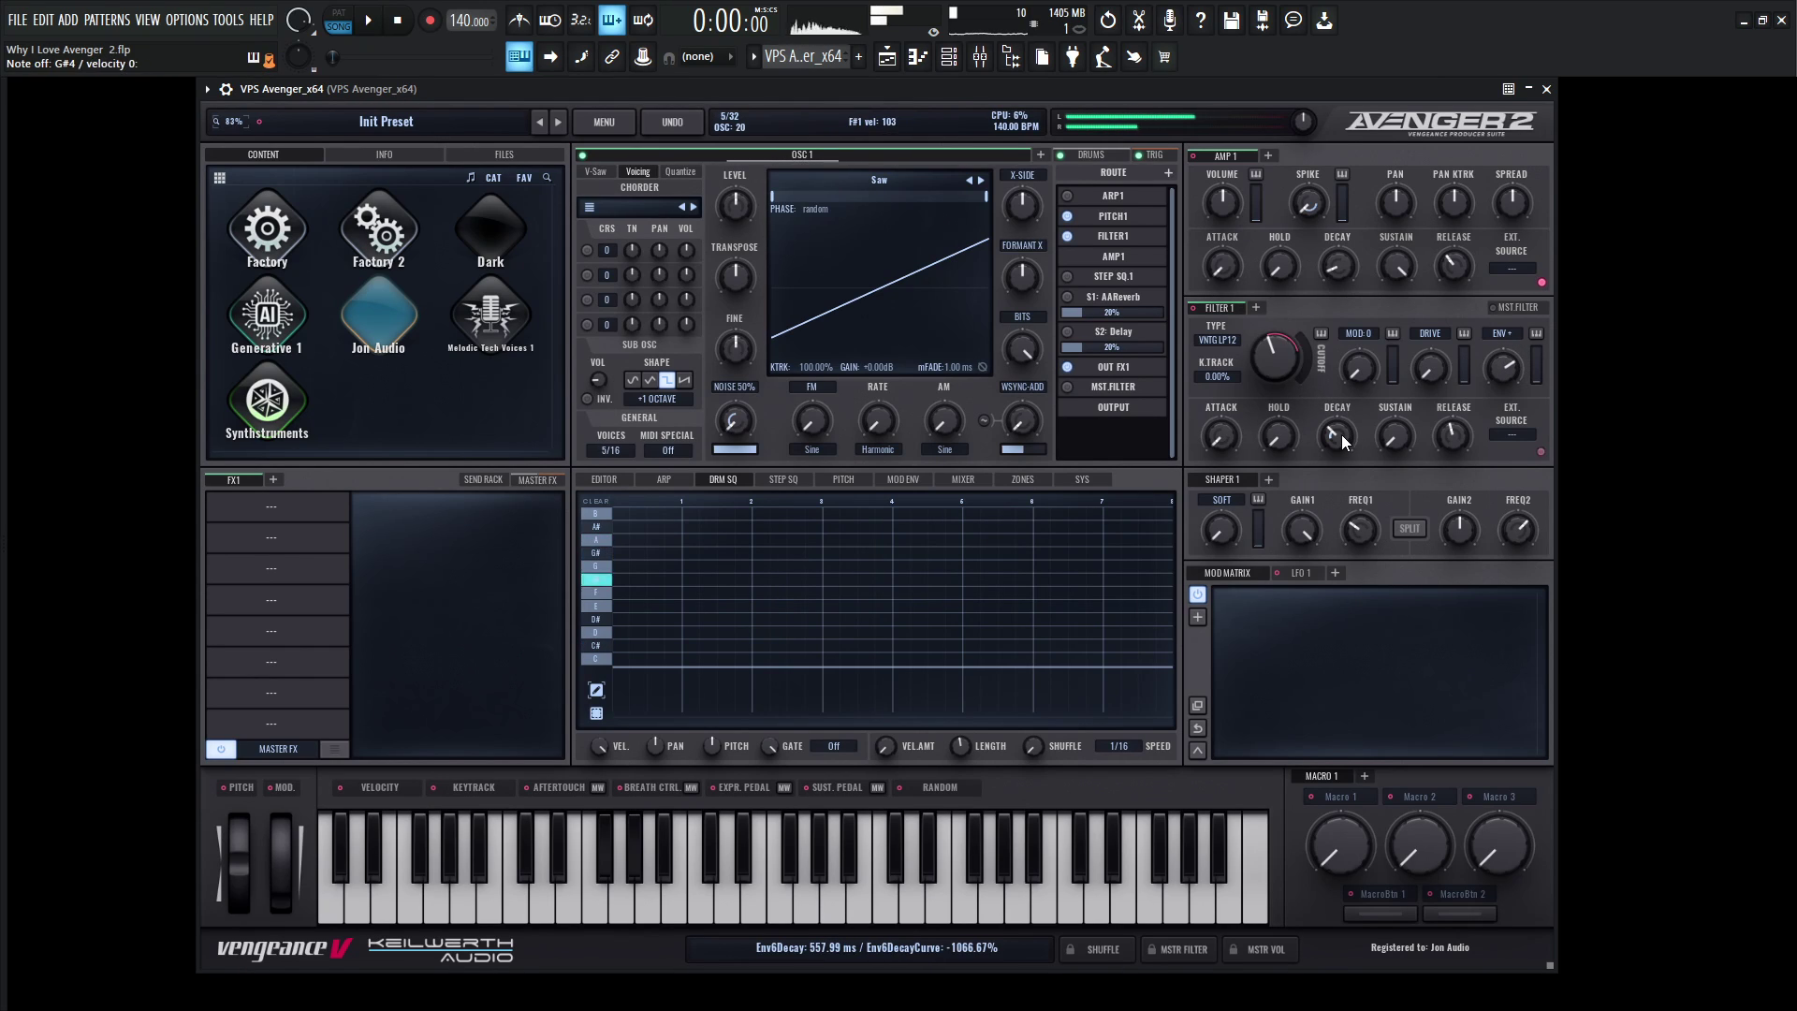
# - Shape Filter 1 with a longer decay, a cutoff of about 292 Hz and an adjusted envelope amount, and enable the AAReverb send for OSC 1
pyautogui.moveTo(1341, 434)
pyautogui.mouseDown()
pyautogui.moveTo(1352, 379)
pyautogui.moveTo(1339, 430)
pyautogui.moveTo(1338, 412)
pyautogui.mouseUp()
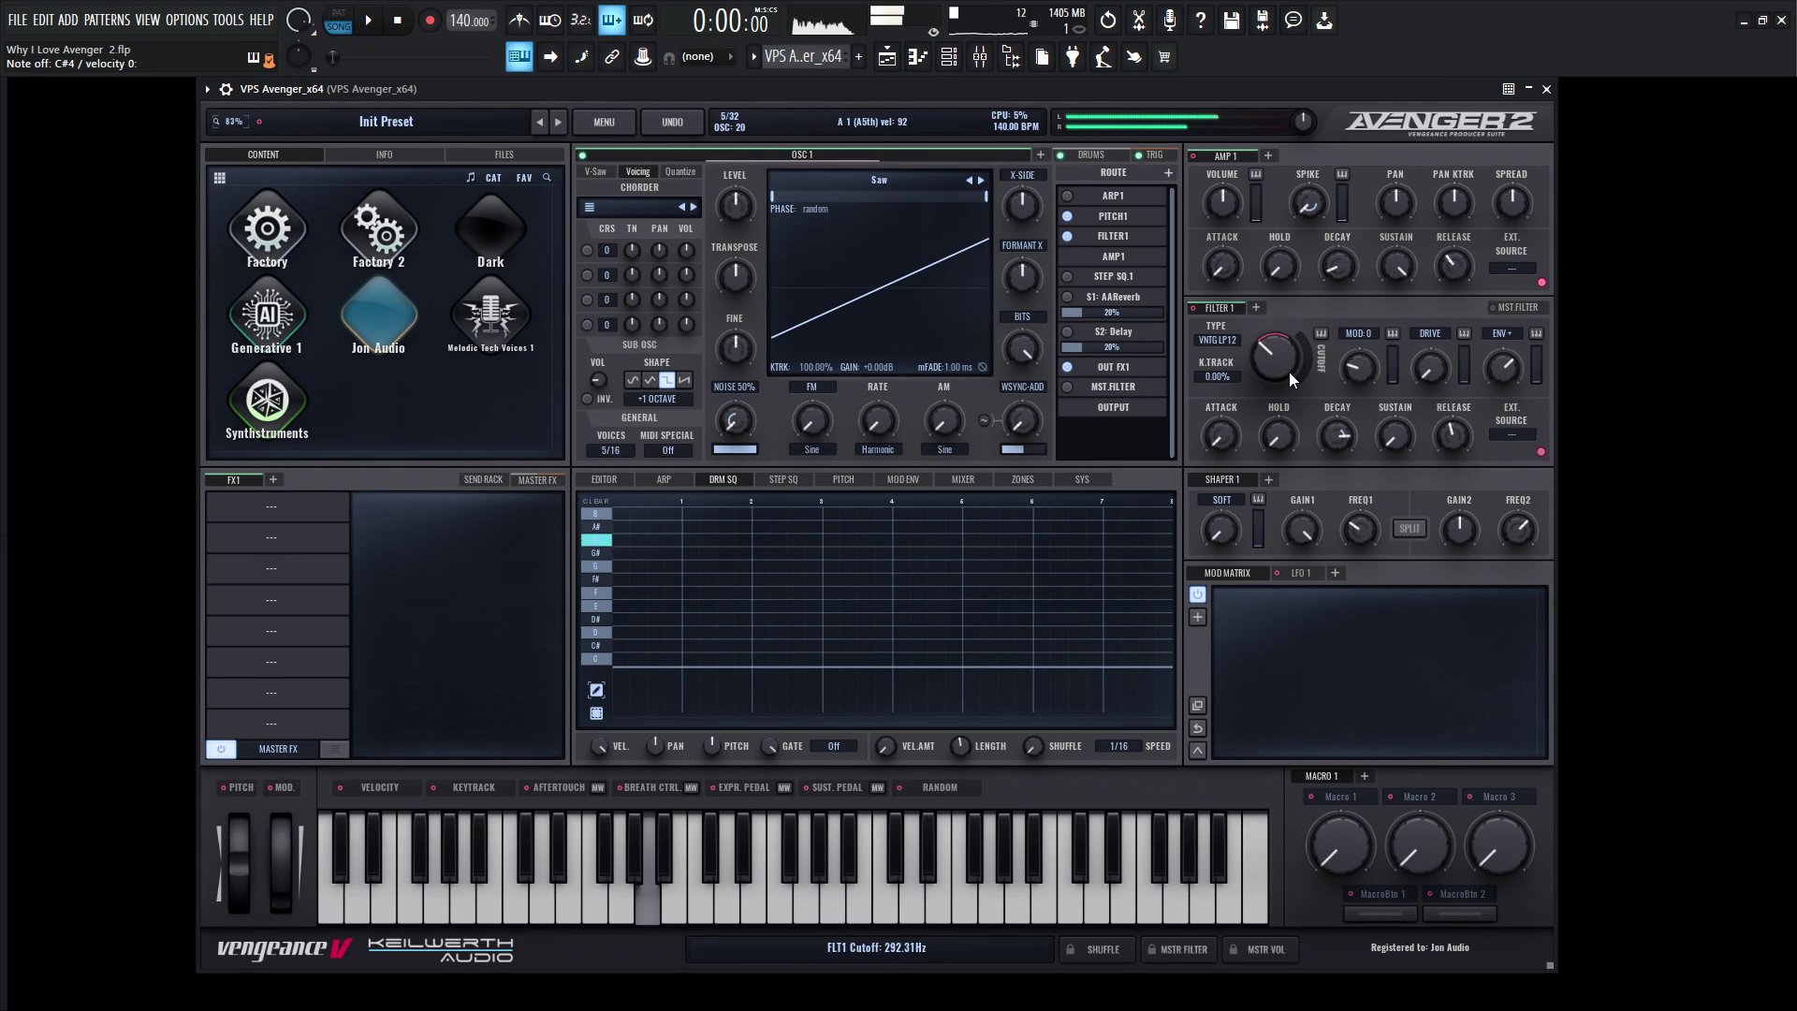
pyautogui.moveTo(1501, 376); pyautogui.dragTo(1490, 365)
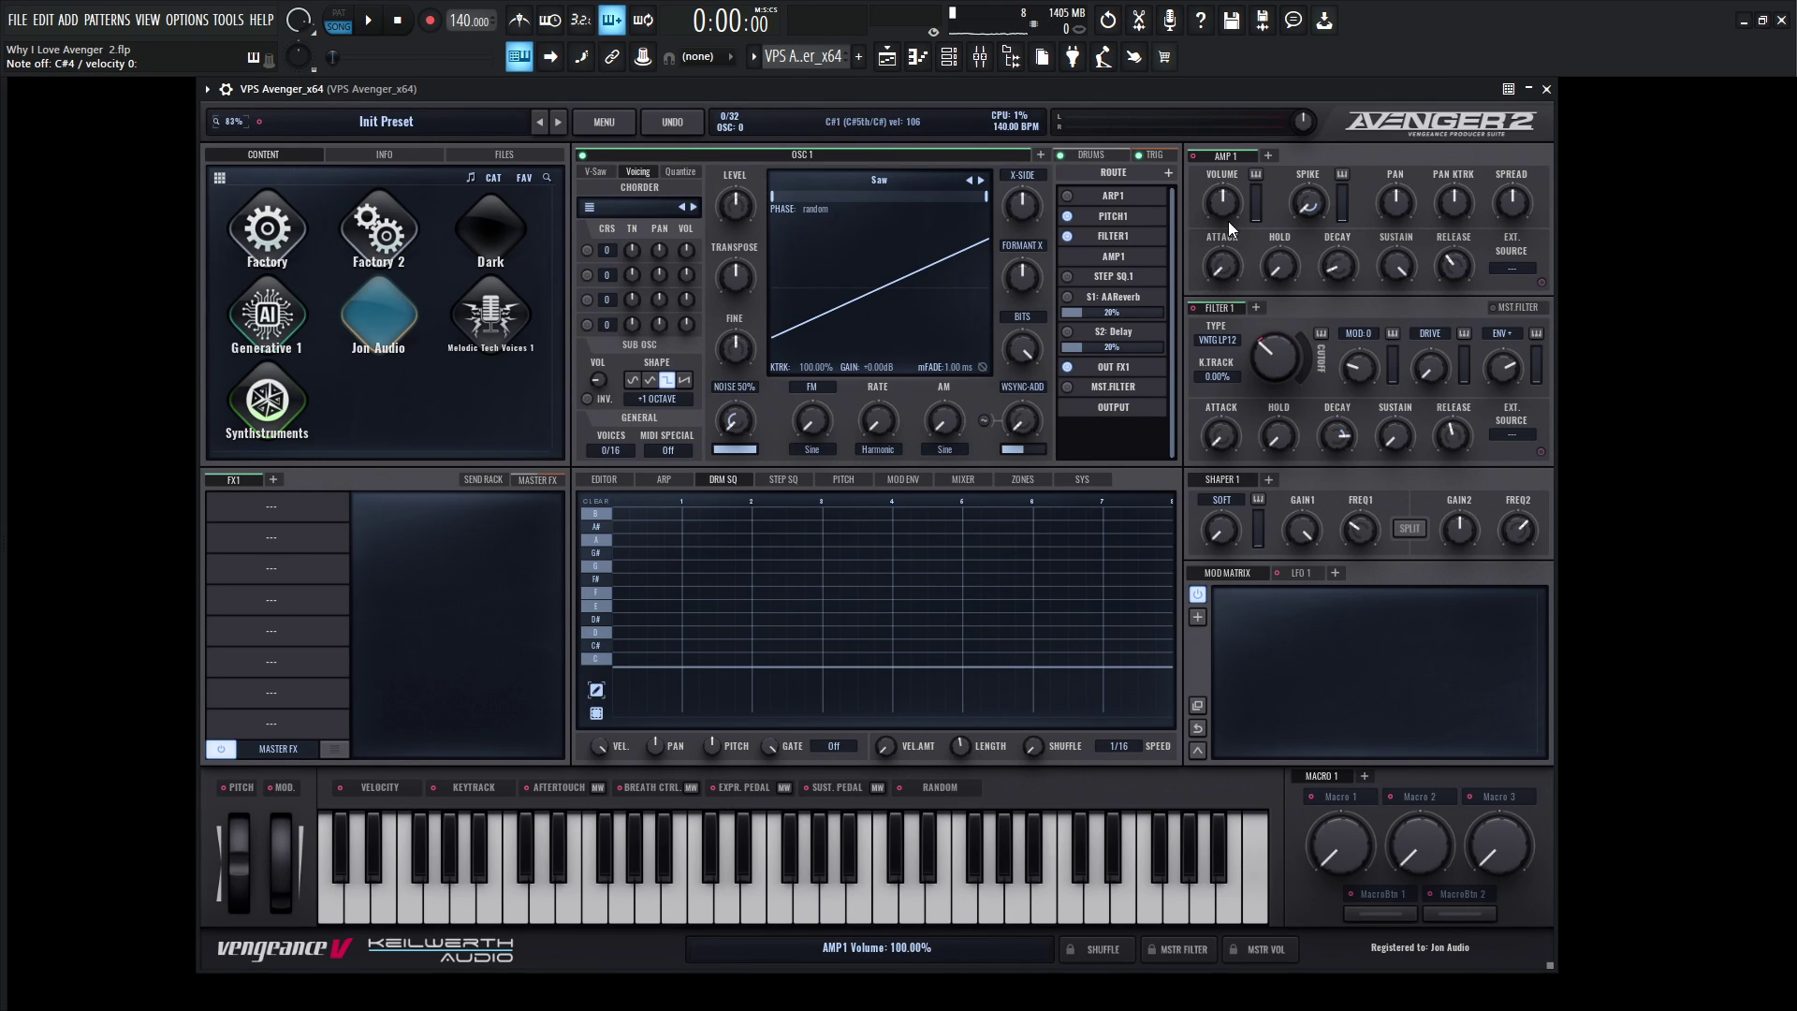
pyautogui.click(1067, 297)
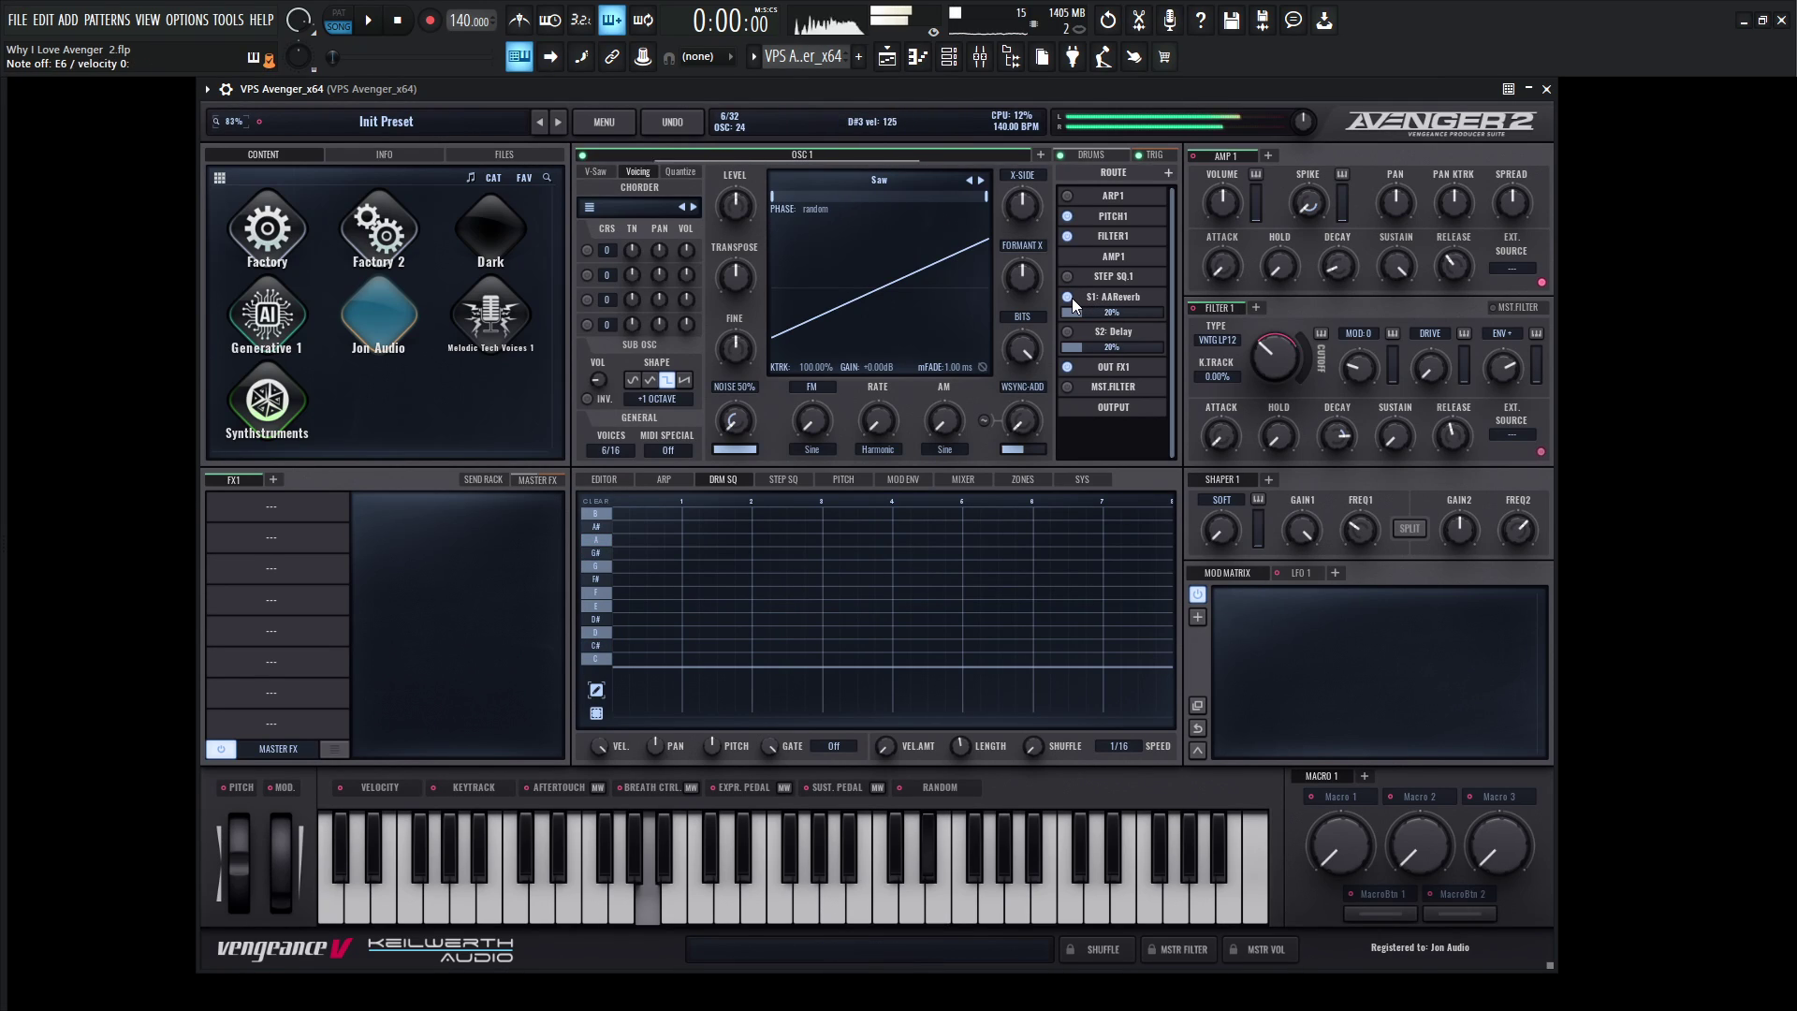
# - Raise OSC 1's AAReverb send and lengthen AMP 1's attack to about 59 ms
pyautogui.moveTo(1084, 312); pyautogui.dragTo(1098, 314)
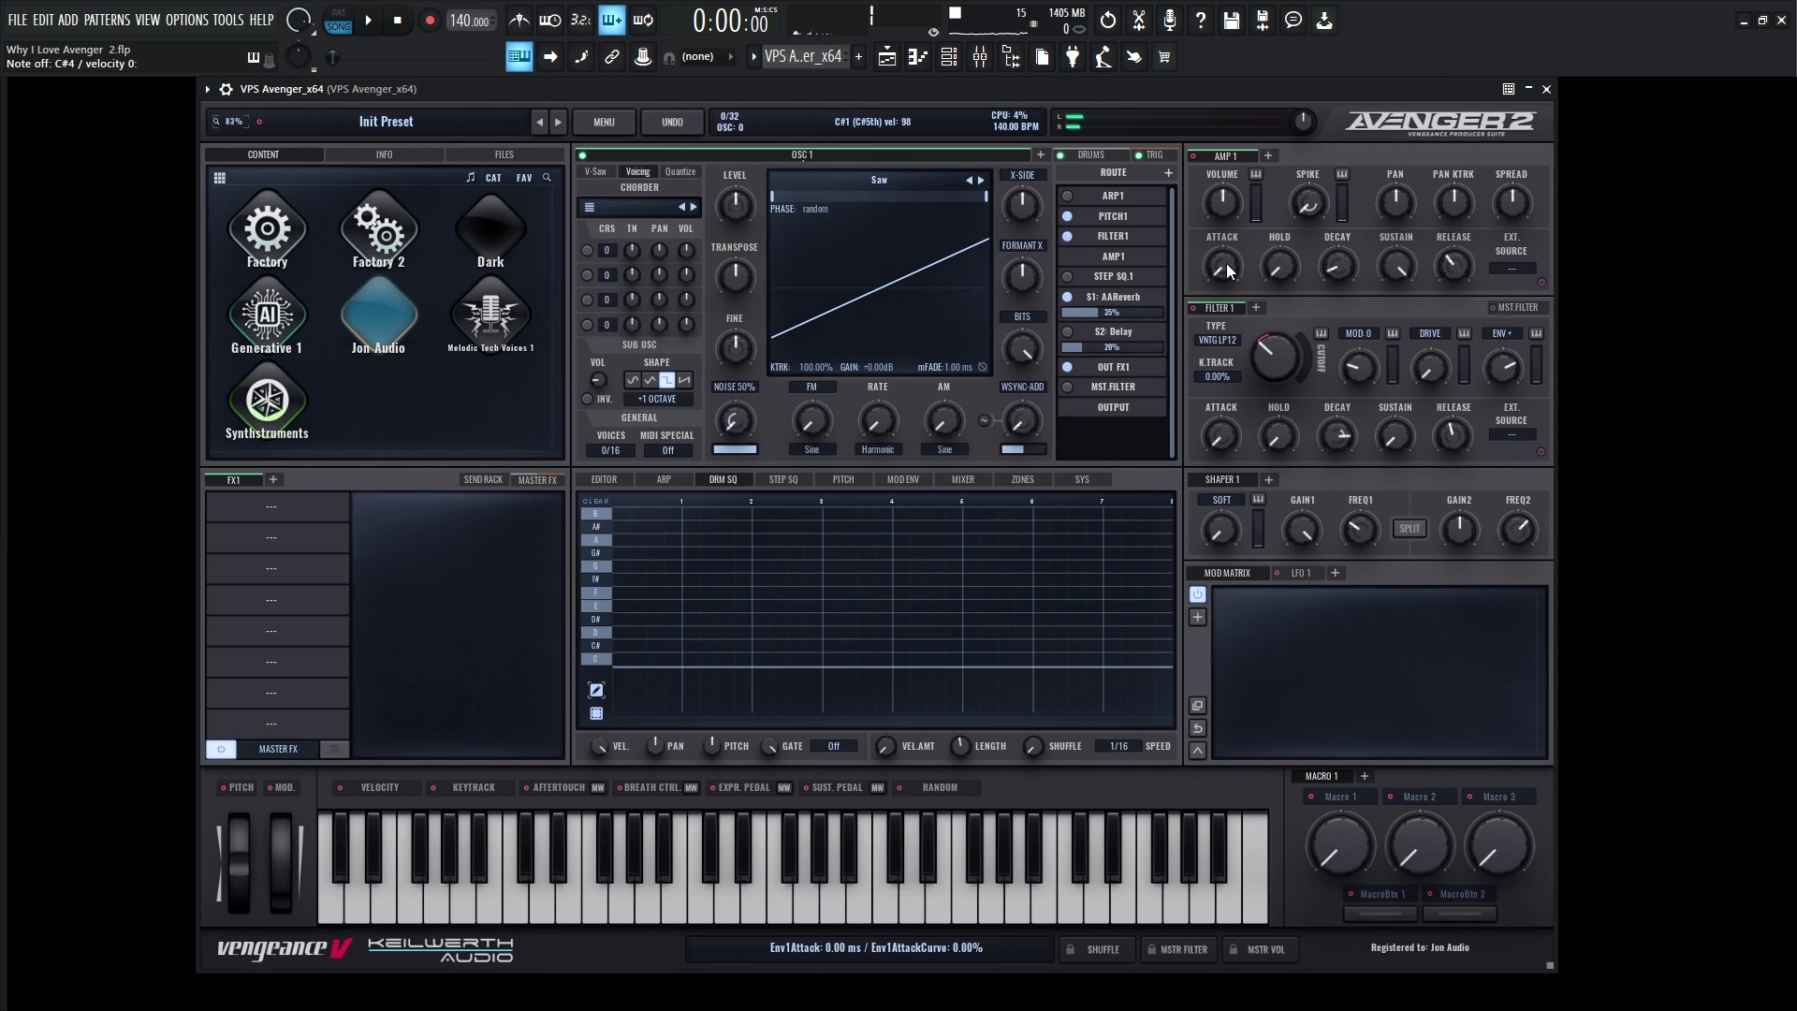
pyautogui.moveTo(1228, 266); pyautogui.dragTo(1222, 253)
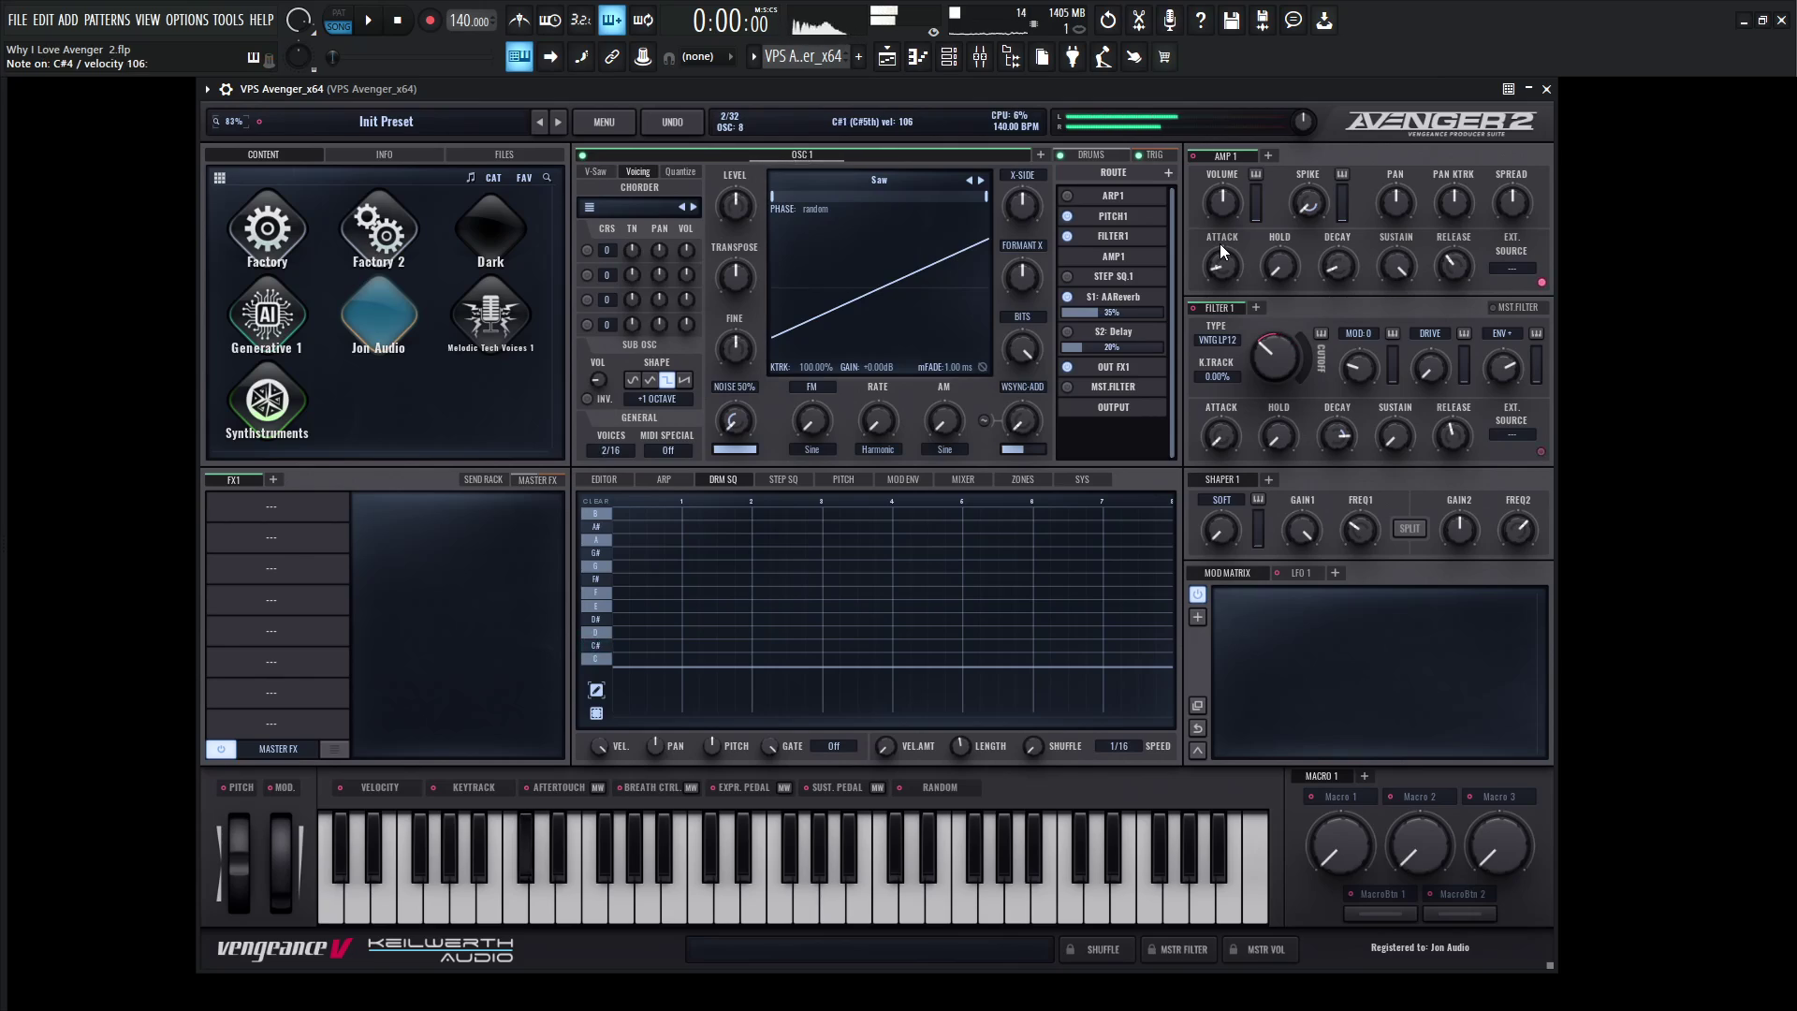
pyautogui.moveTo(1221, 251); pyautogui.dragTo(1191, 337)
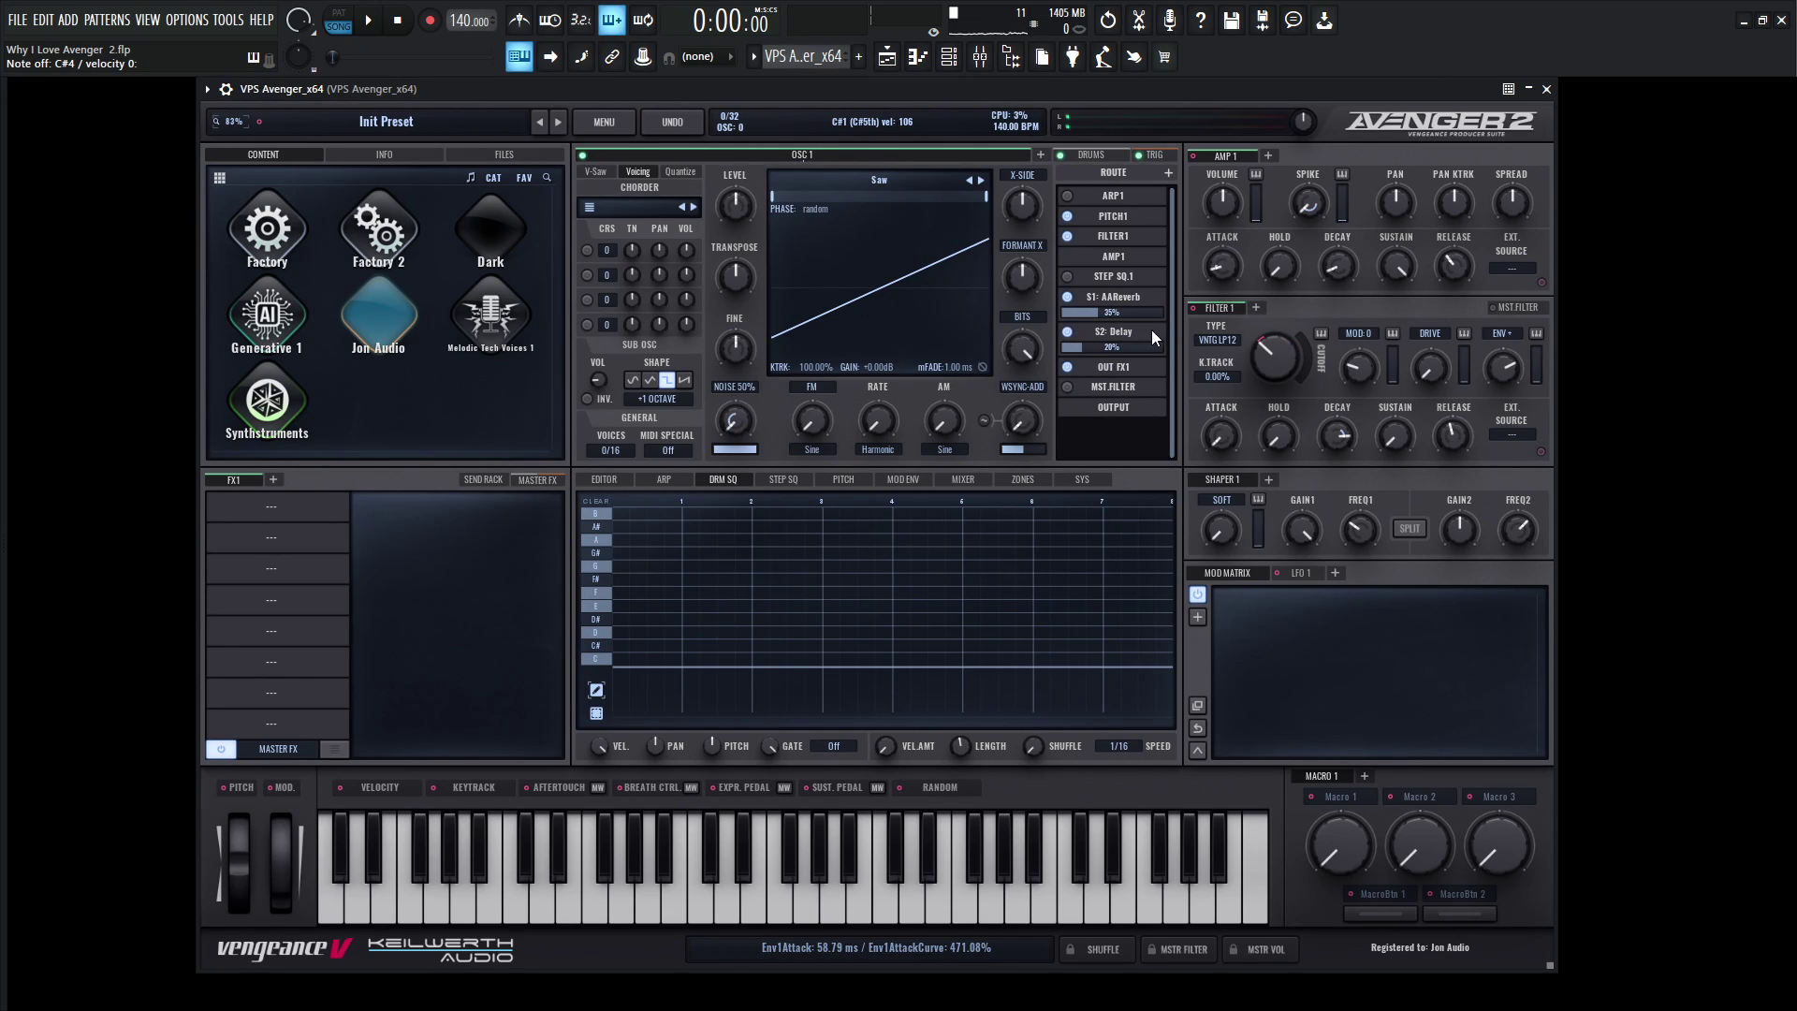
# - Enable OSC 1's Delay send at a raised level and load AA Vintage Chorus in the first FX1 slot
pyautogui.click(1097, 348)
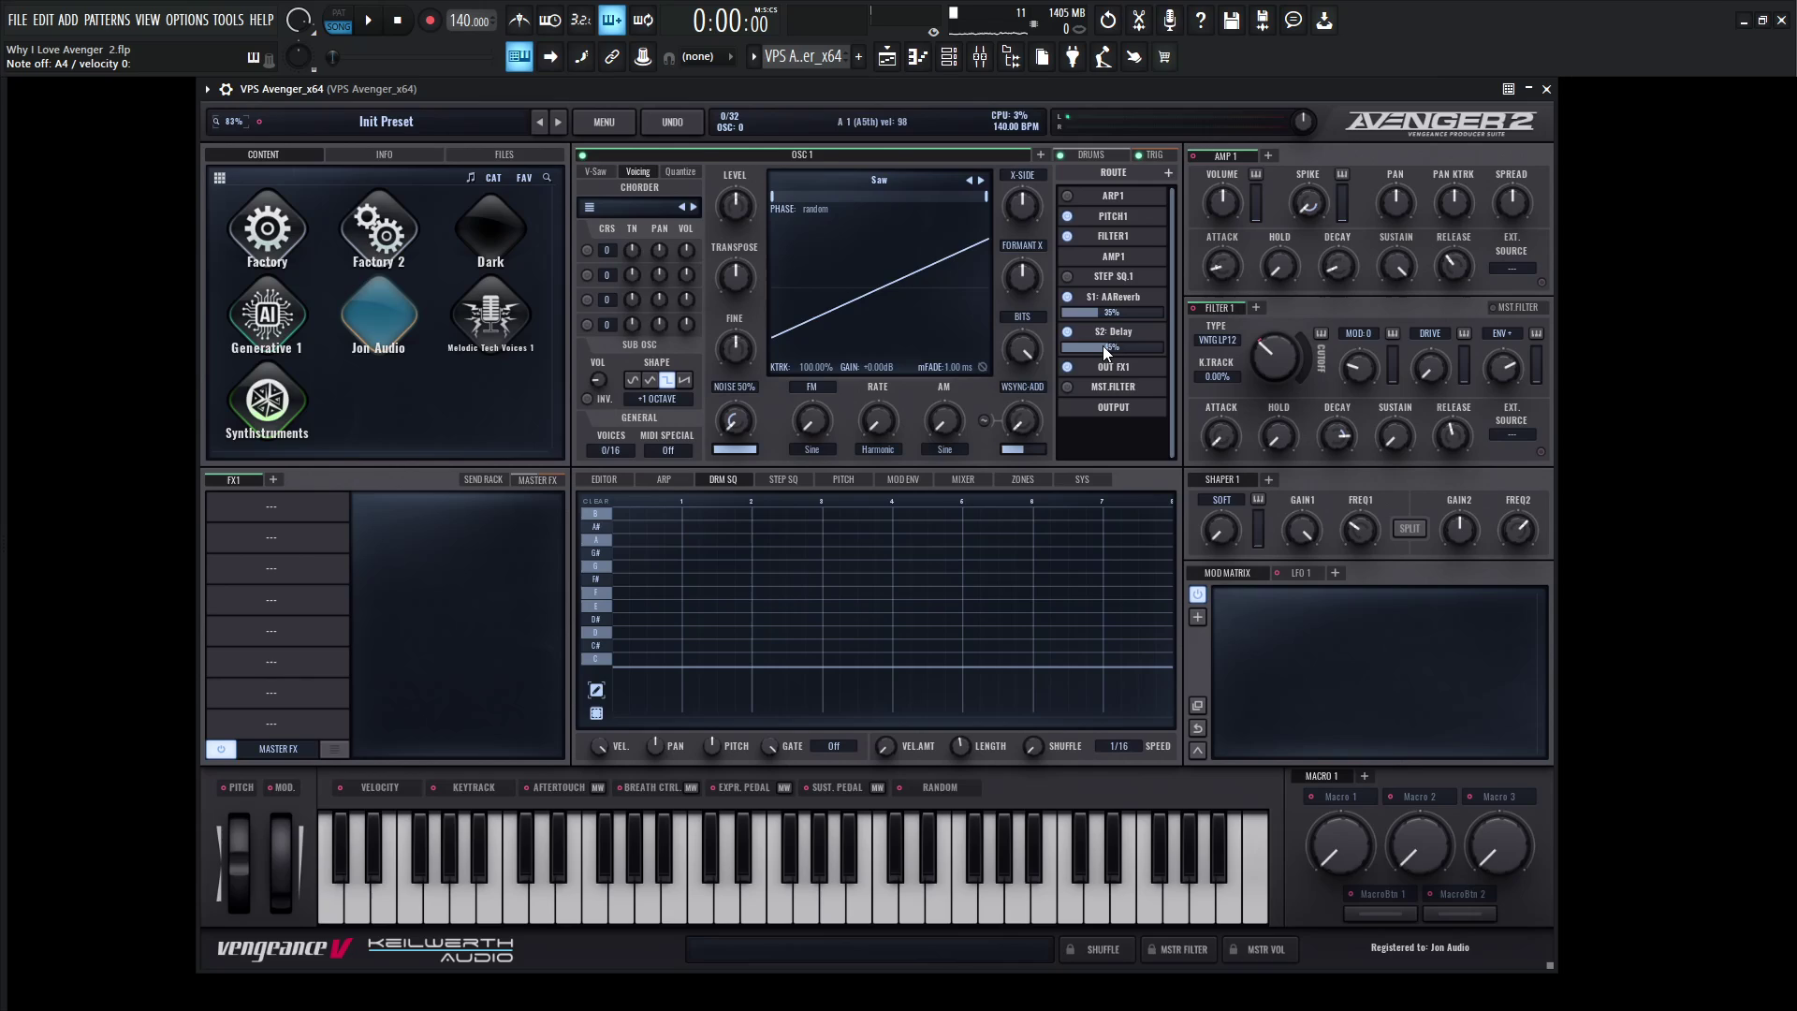
pyautogui.click(277, 507)
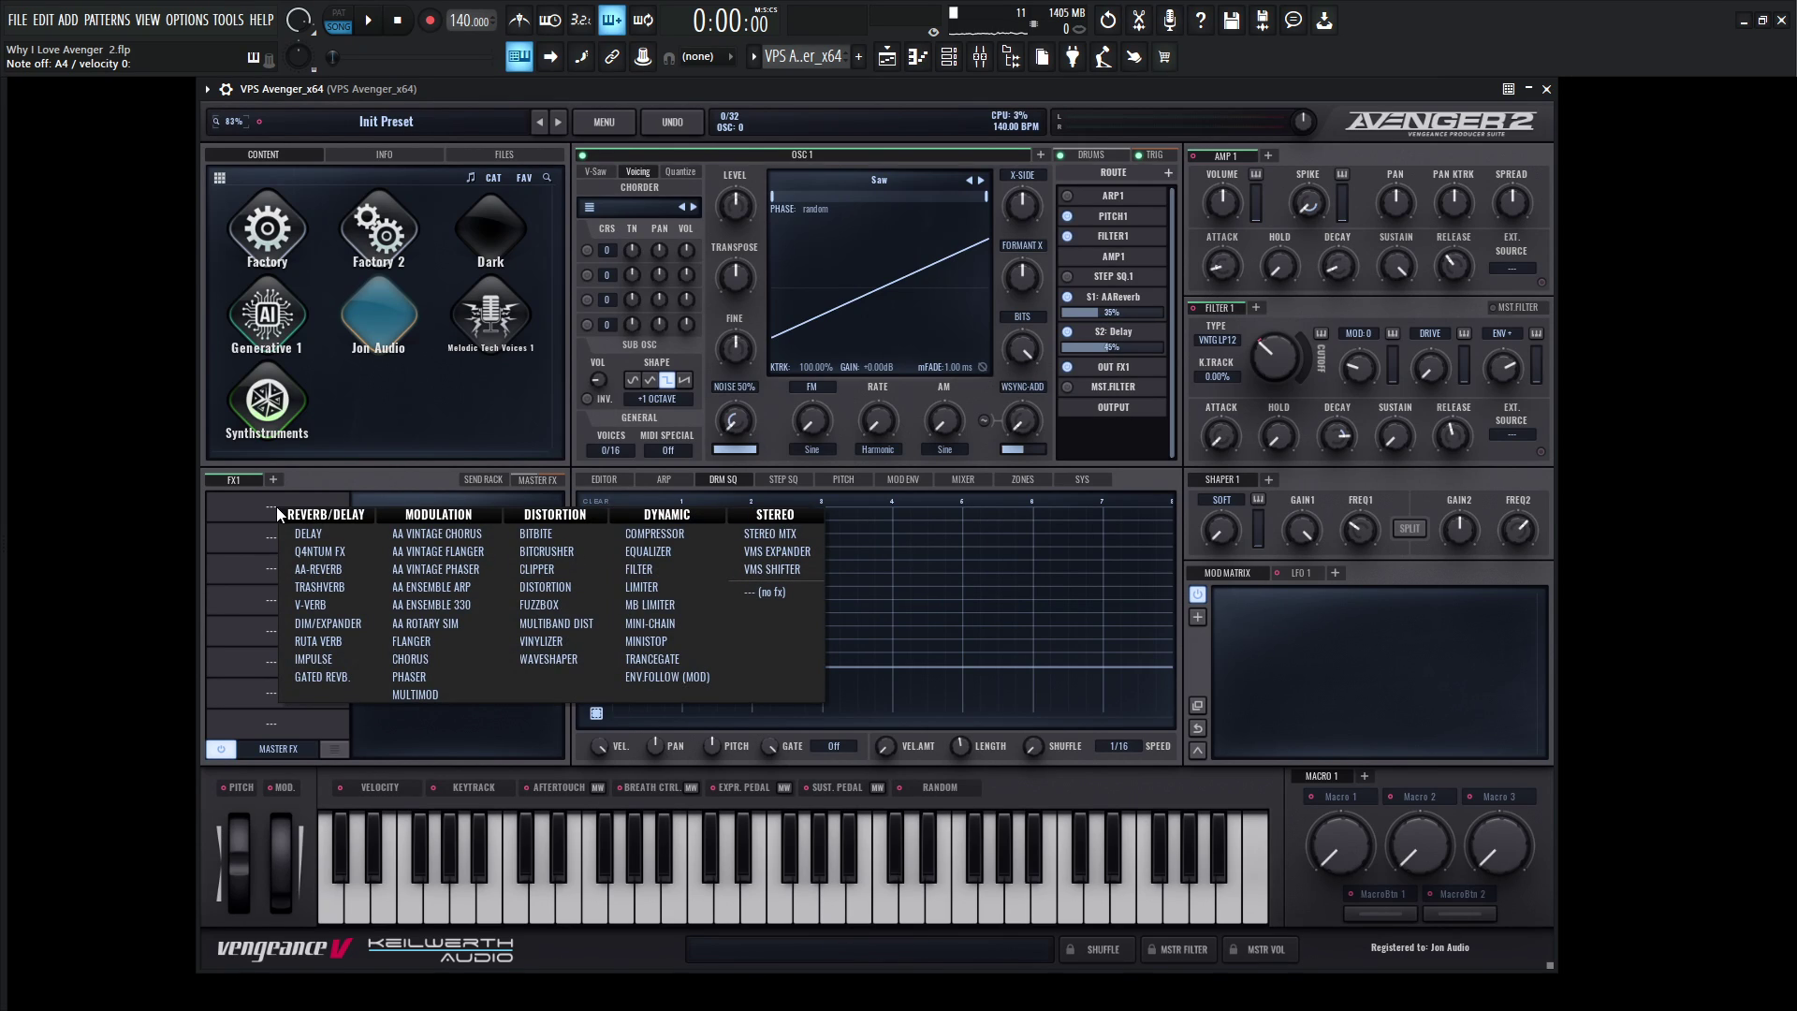
pyautogui.click(494, 535)
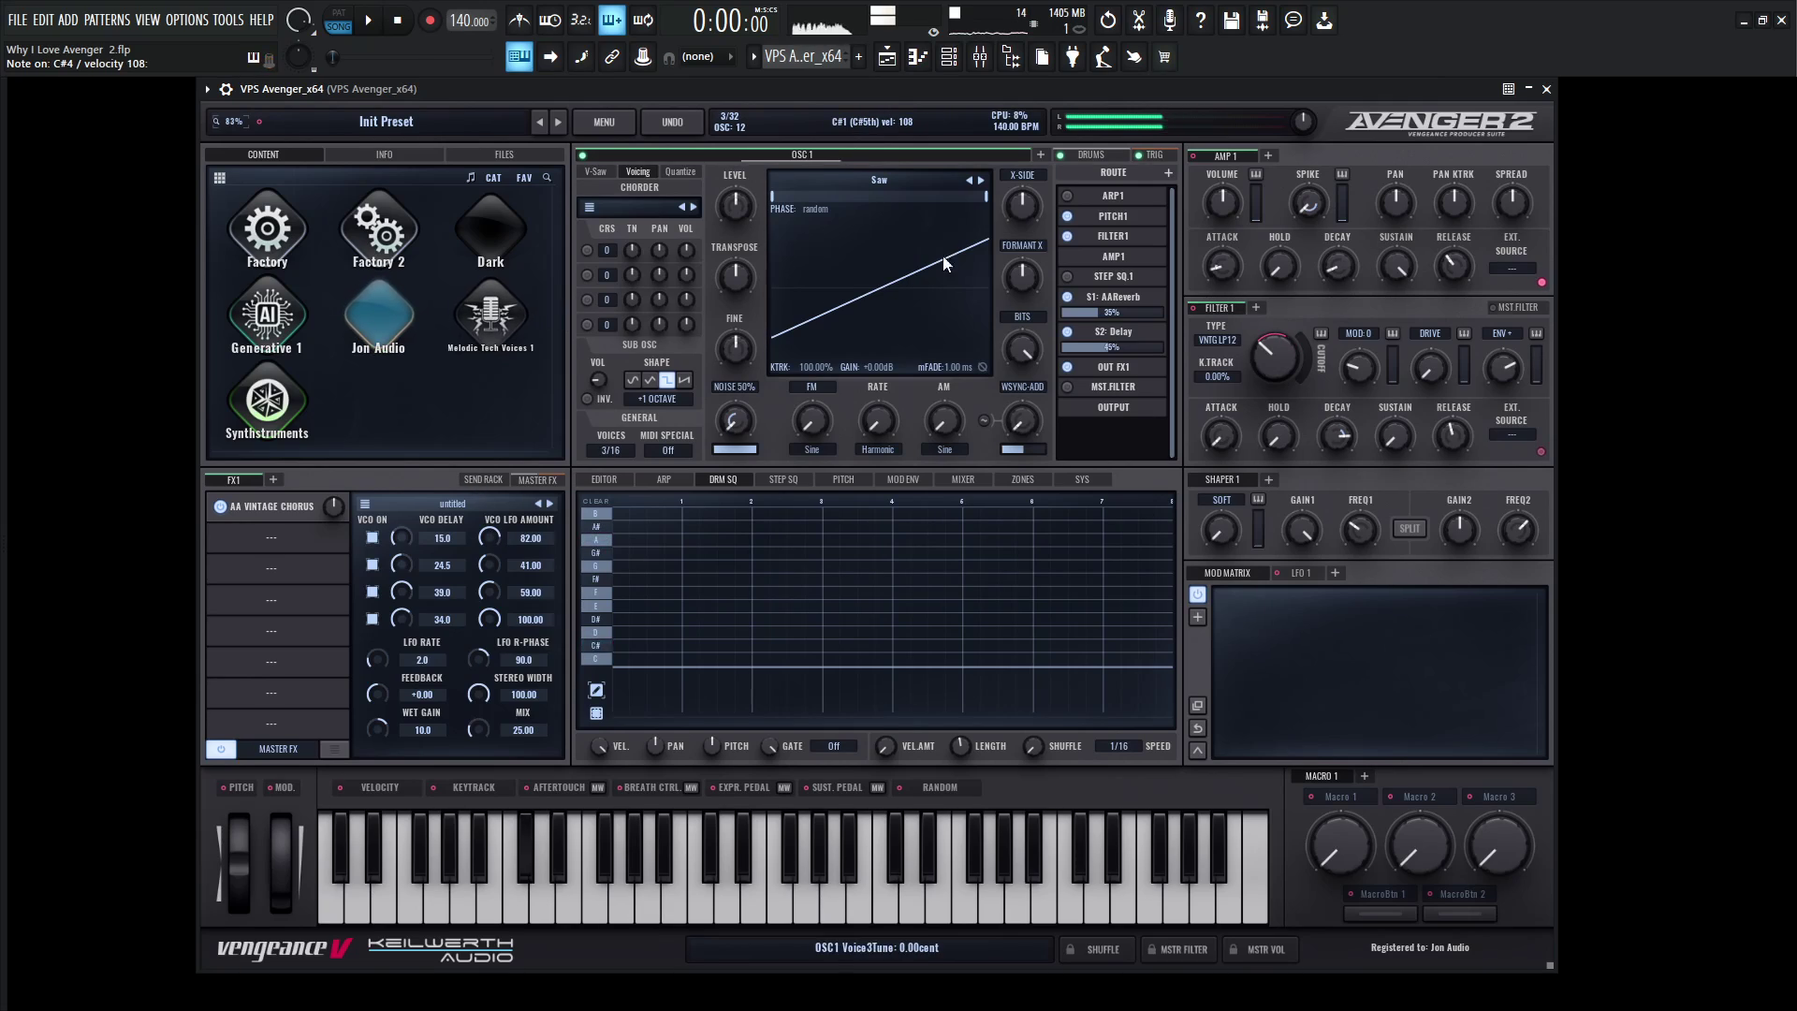
# - Enable ARP 1 for OSC 1, set its mode to Alternate, and lower the project tempo to 94 BPM
pyautogui.click(1066, 196)
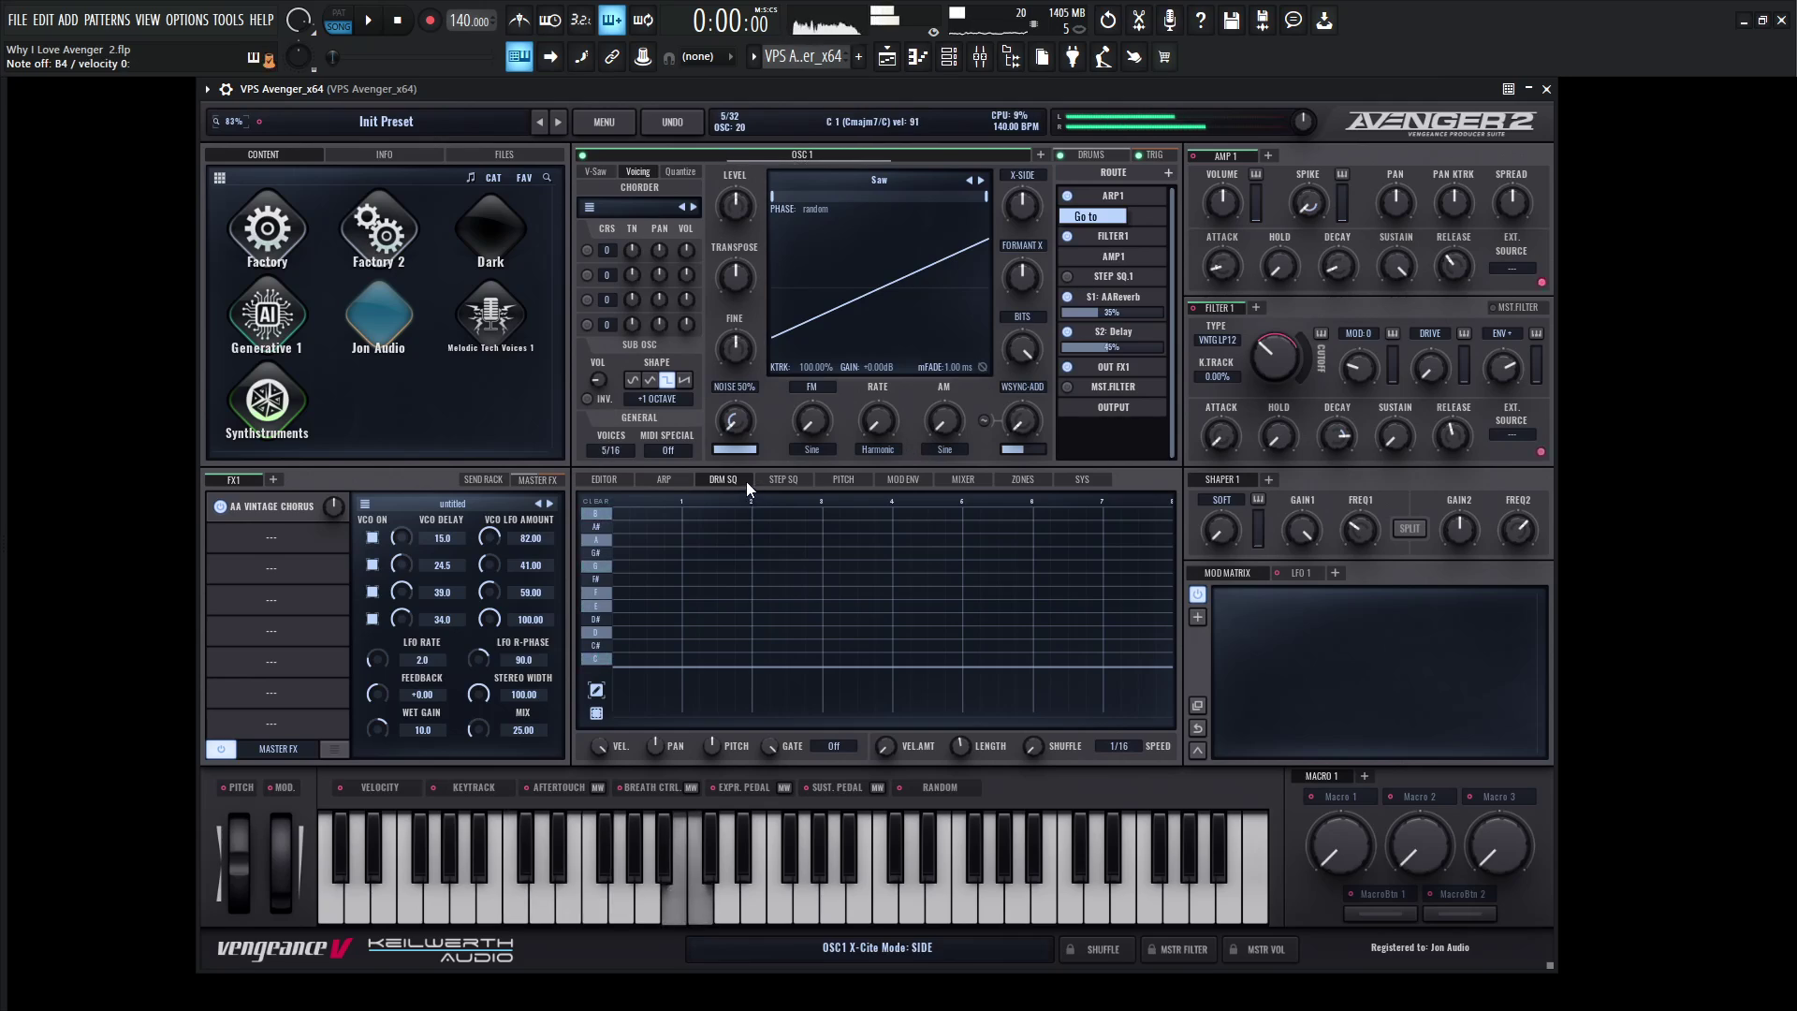
pyautogui.click(674, 477)
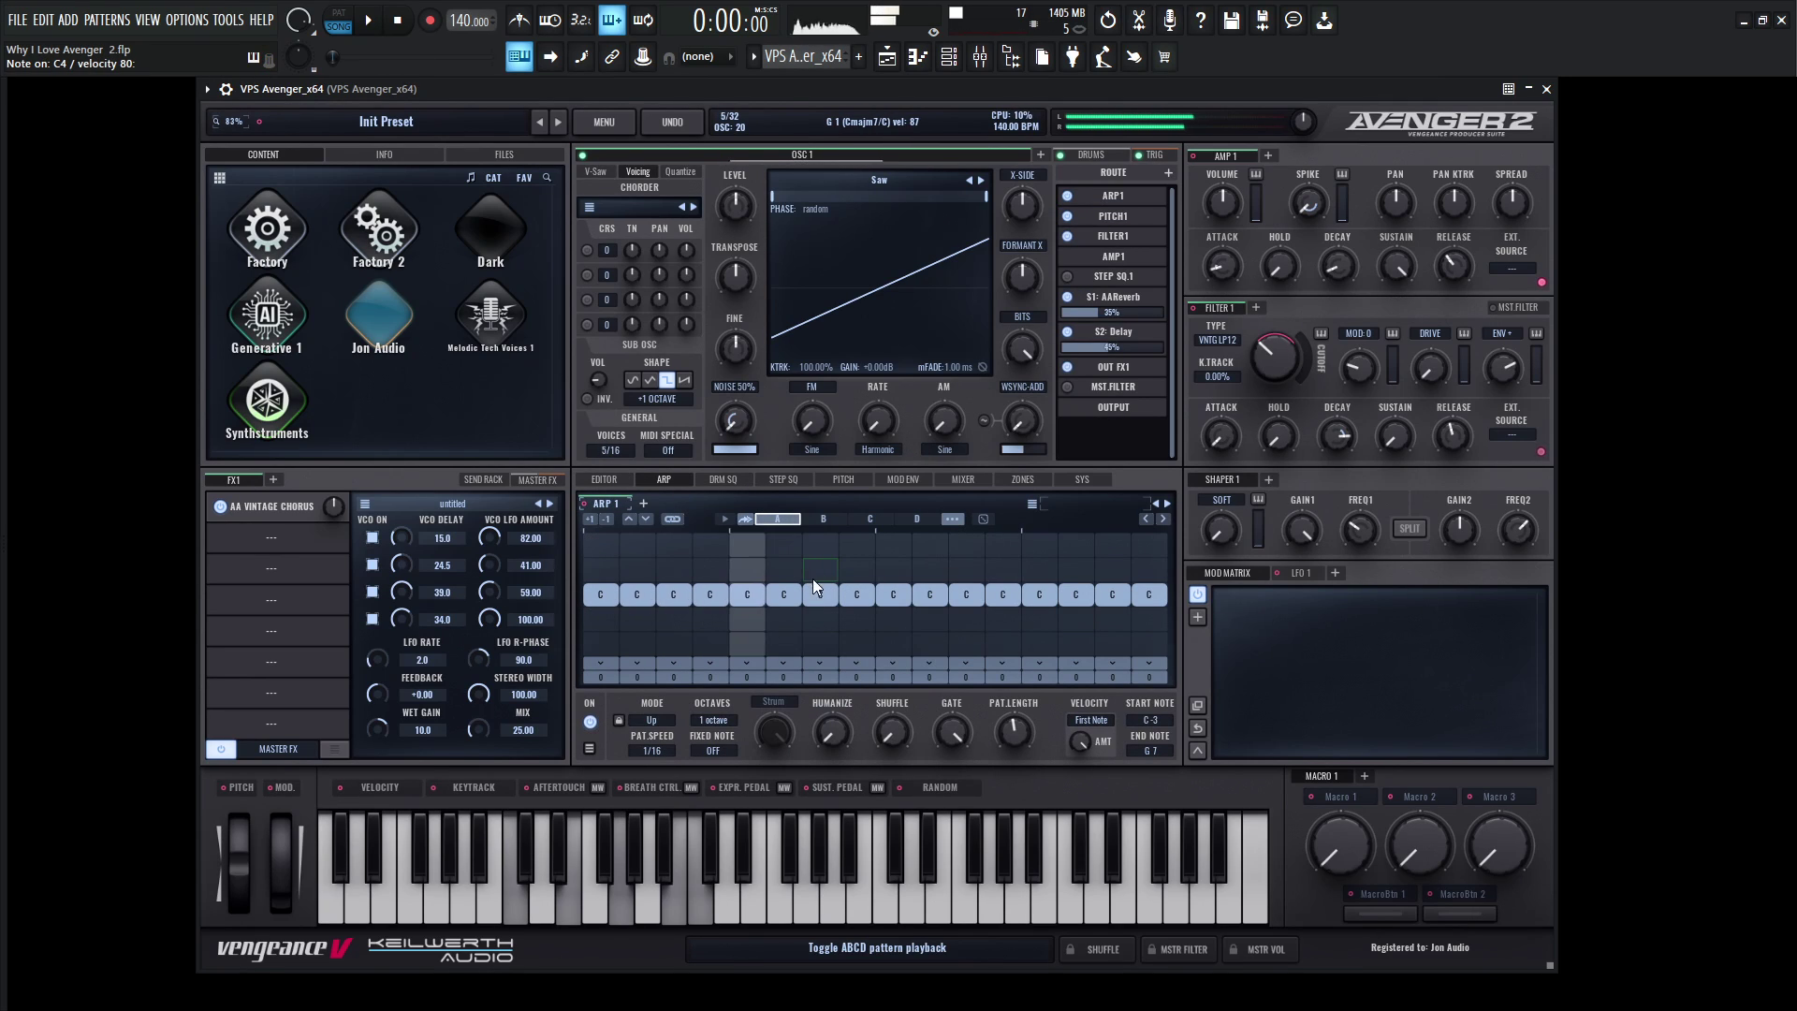
pyautogui.click(657, 718)
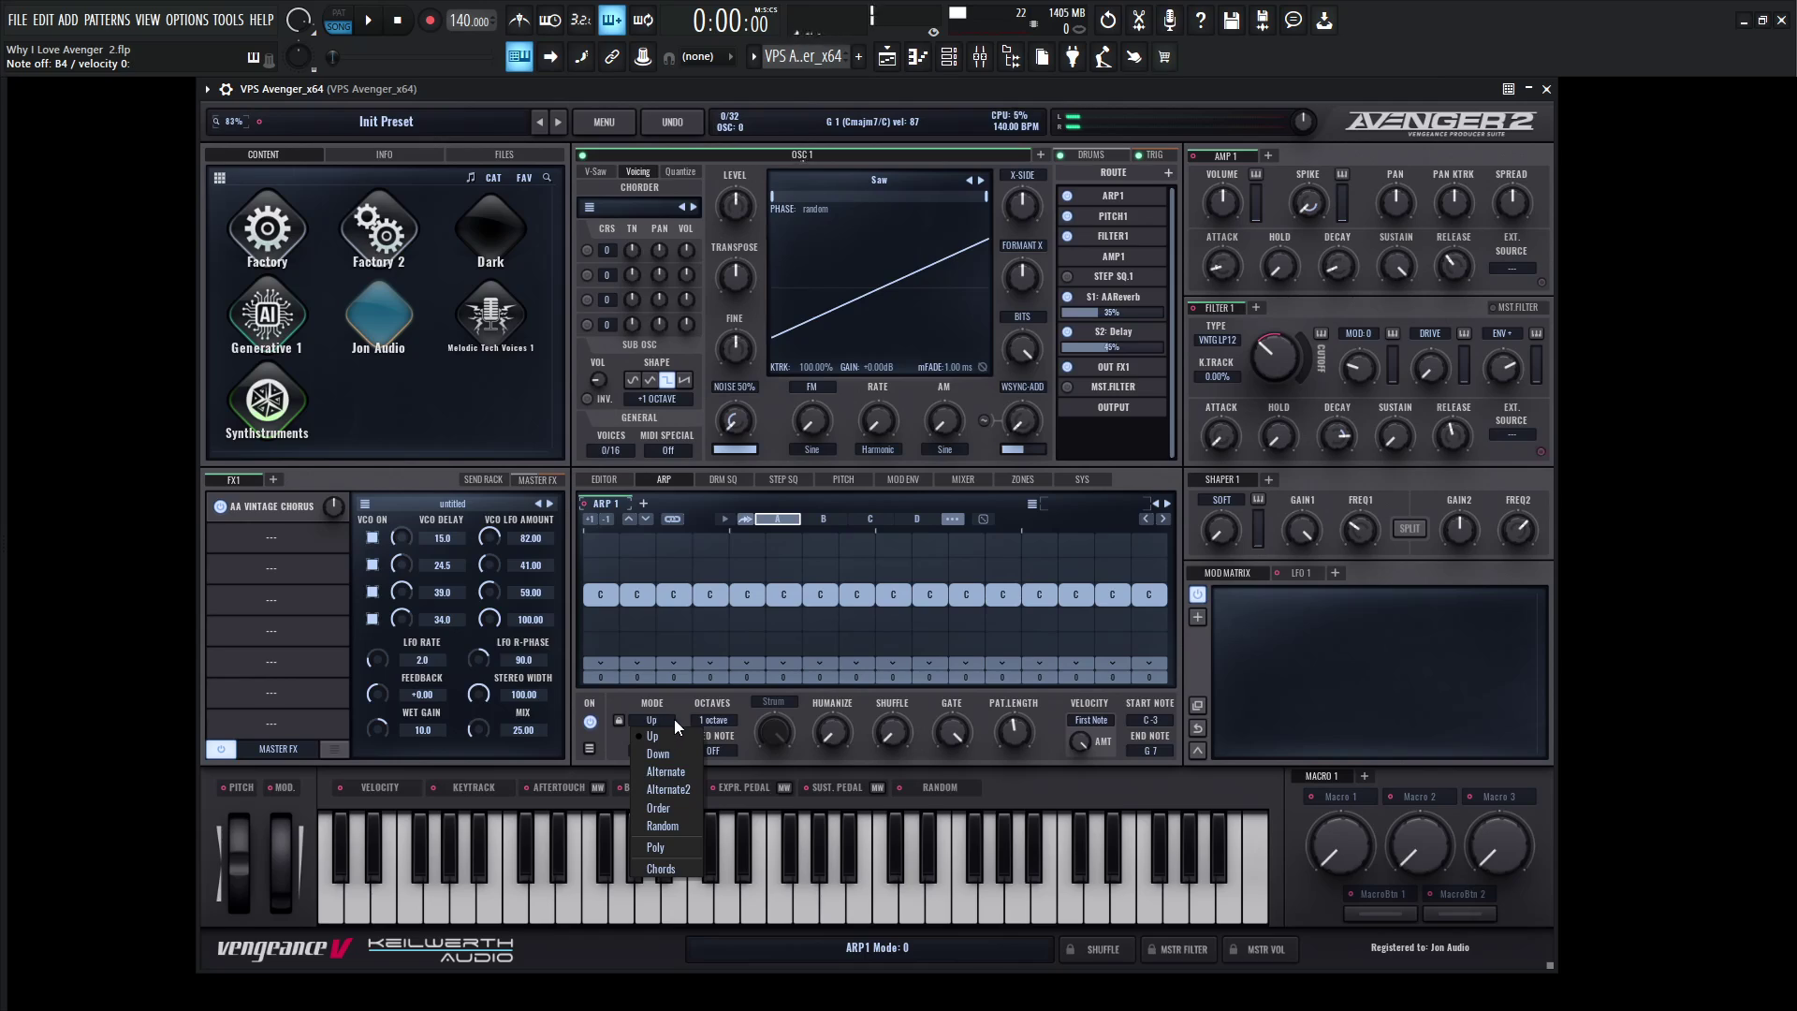
pyautogui.click(666, 771)
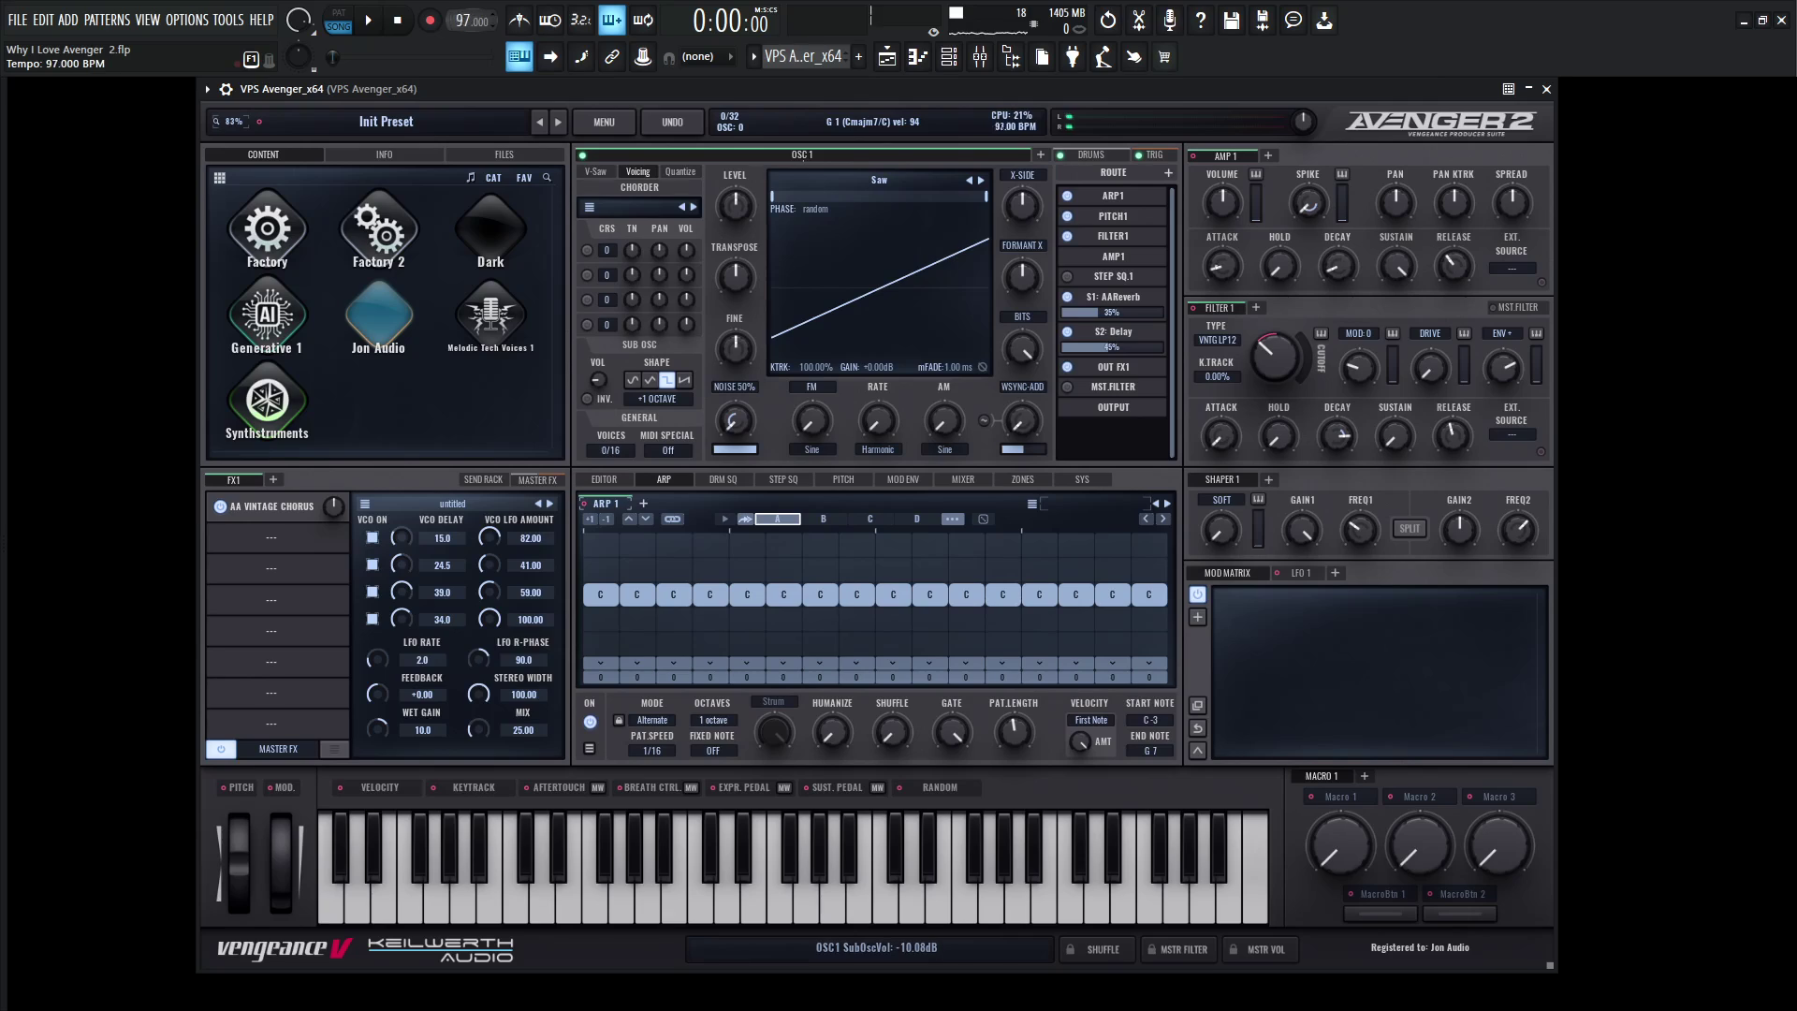
pyautogui.moveTo(473, 20); pyautogui.dragTo(473, 38)
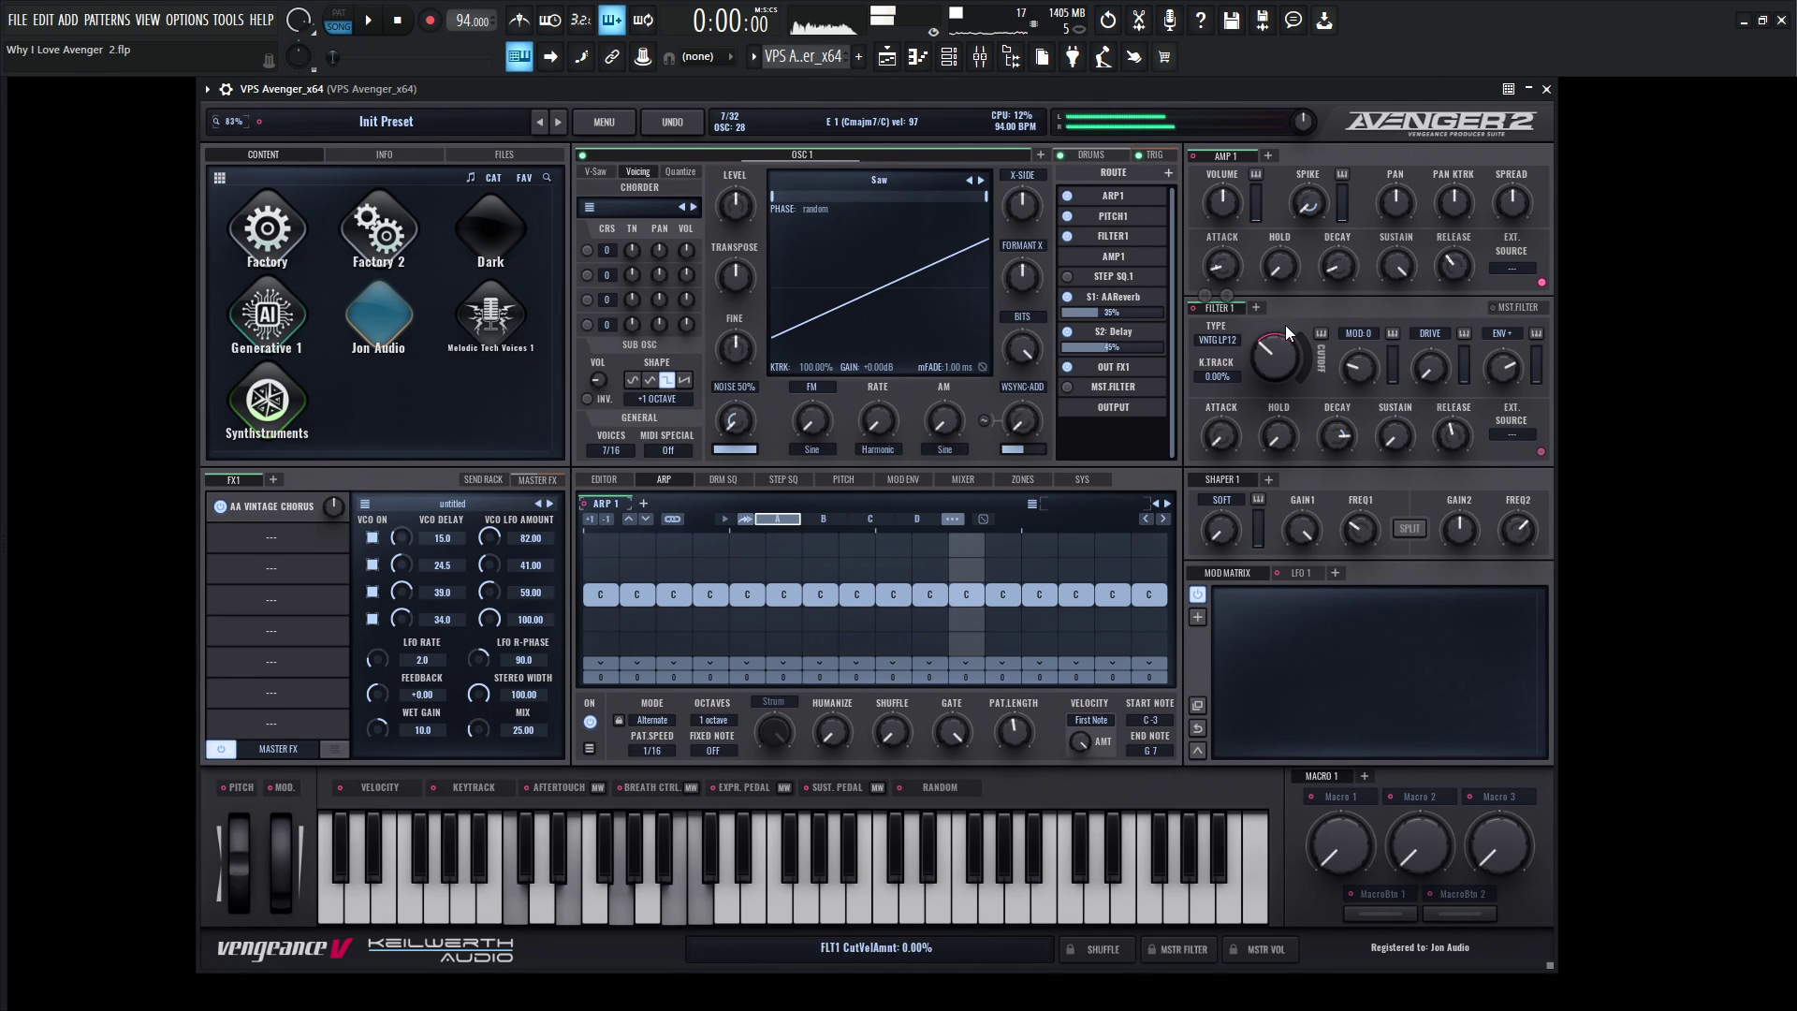
# - Reshape AMP 1's envelope with zero sustain, a decay of about 2237 ms with a -20.48% curve, and a shorter attack
pyautogui.moveTo(1404, 273)
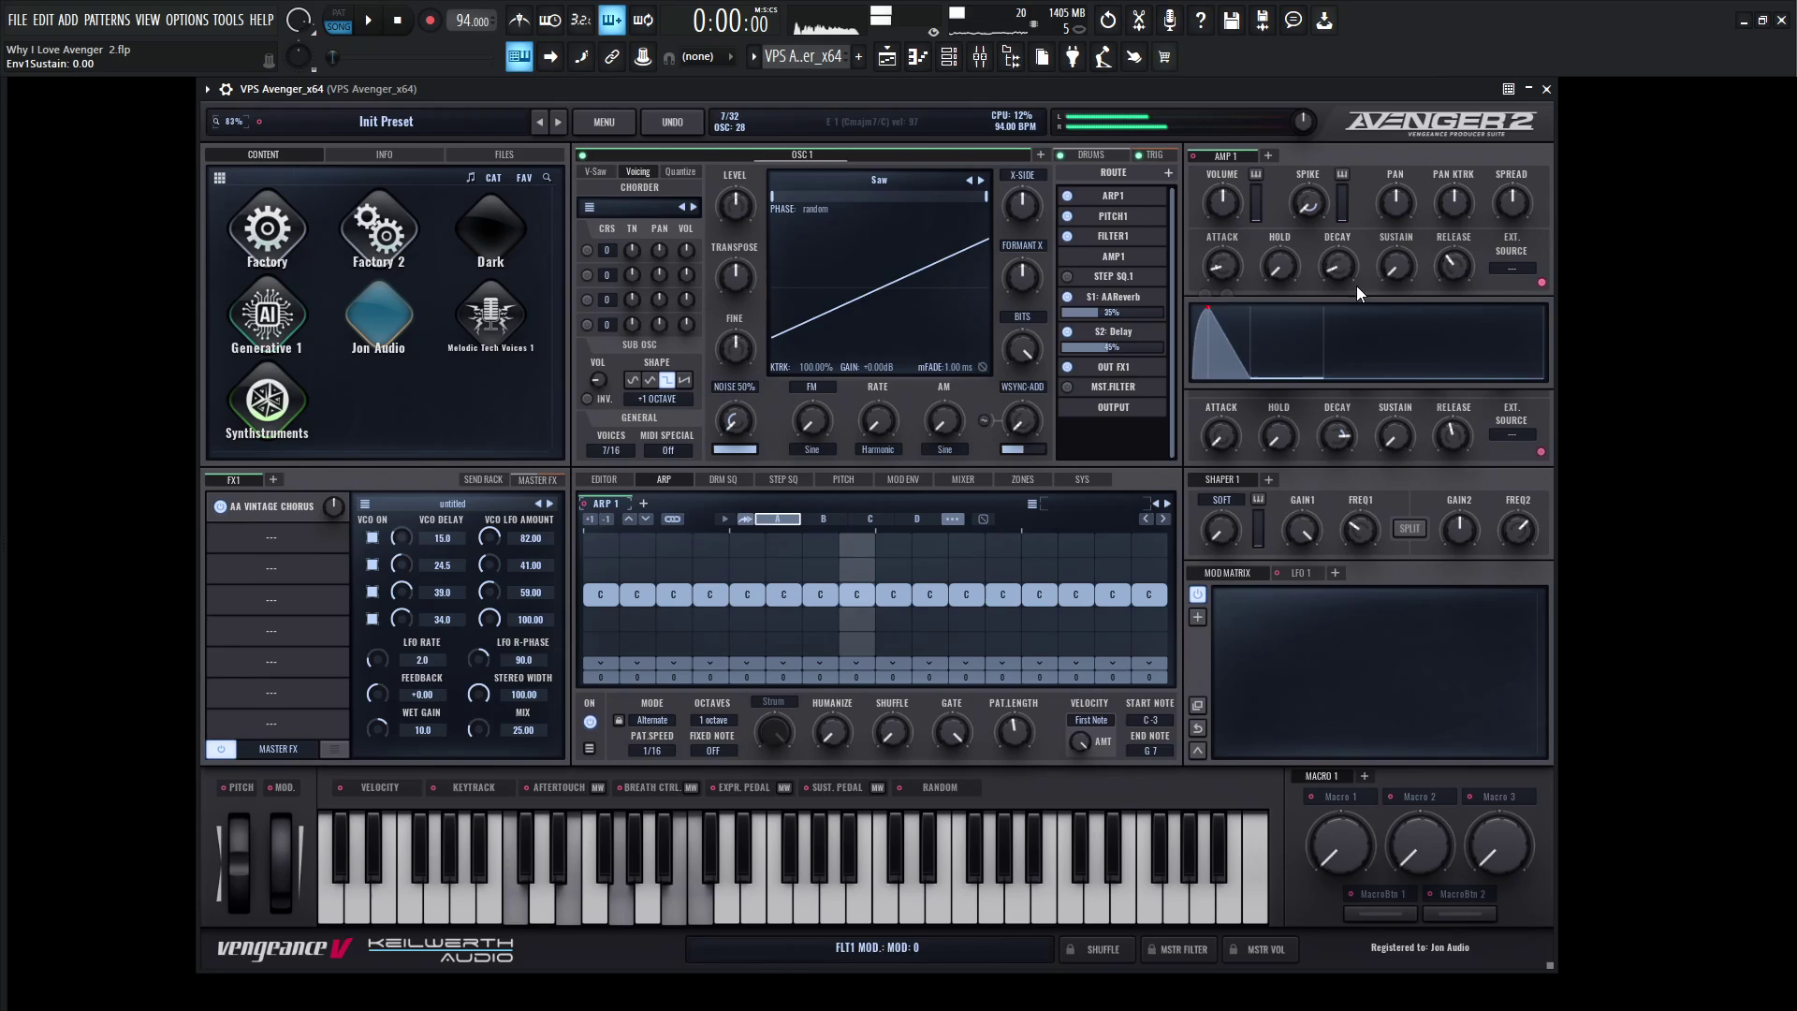
pyautogui.moveTo(1356, 285); pyautogui.dragTo(1340, 275)
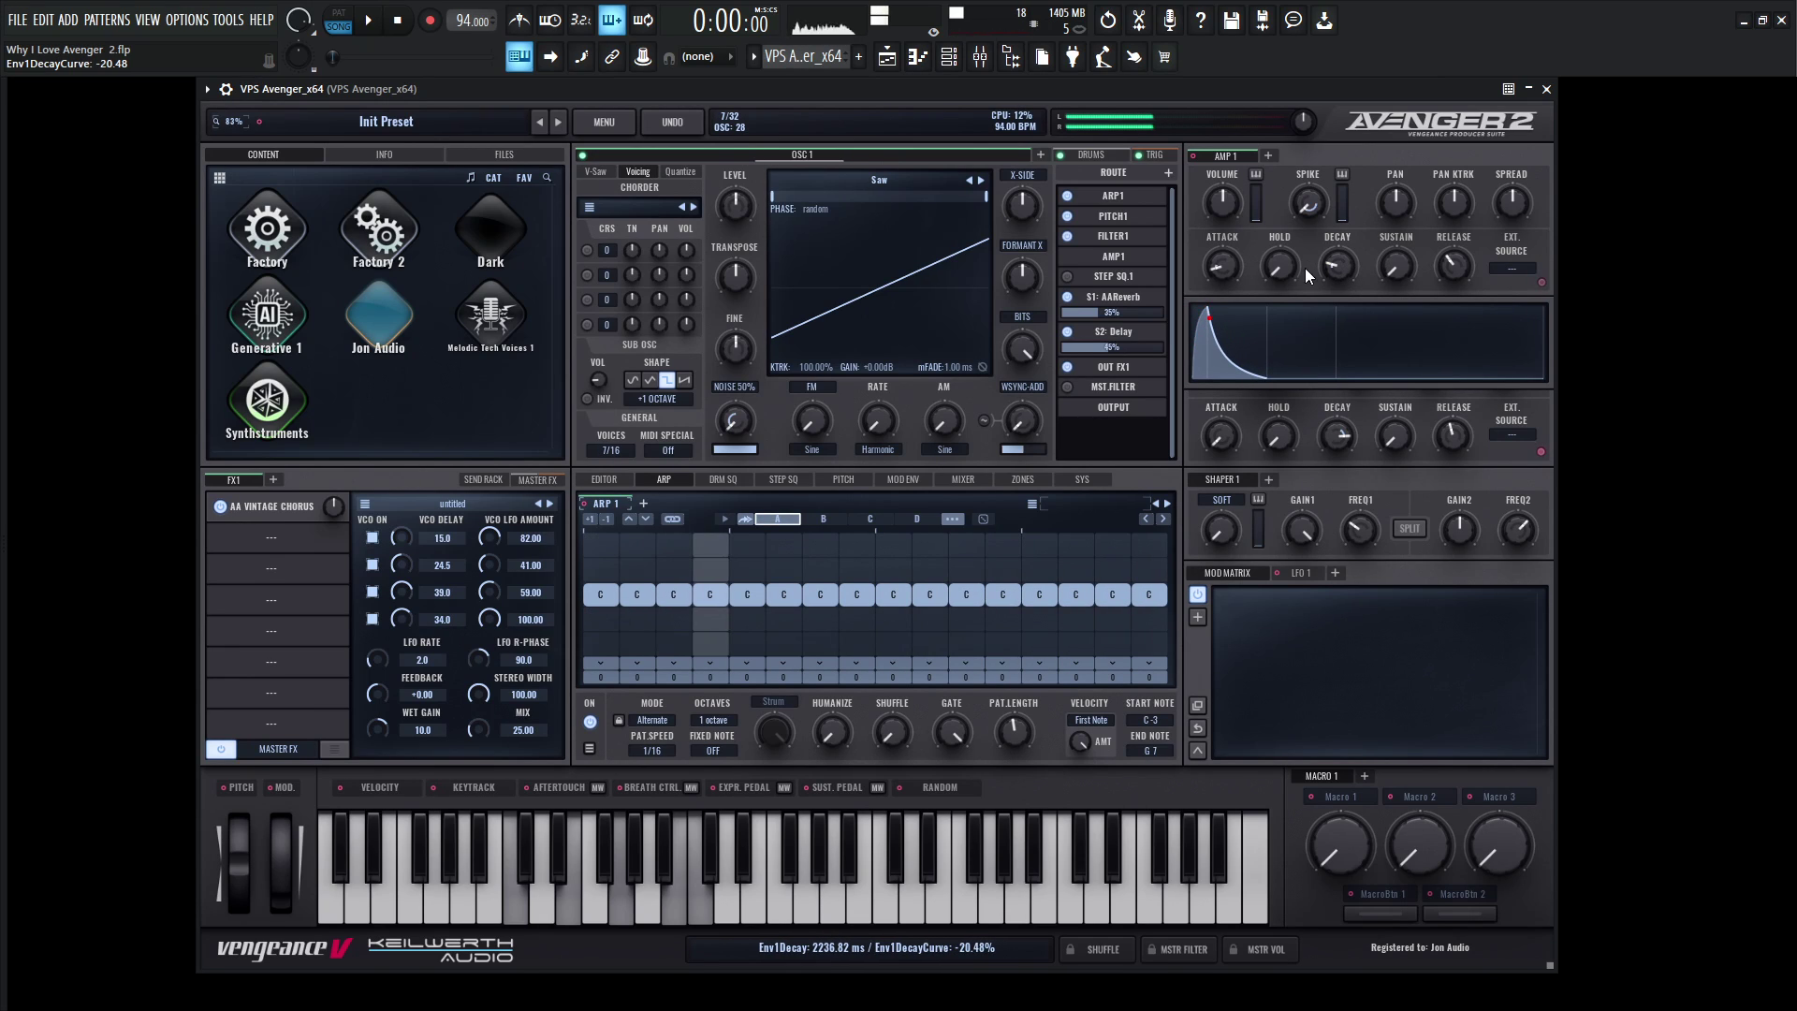
pyautogui.moveTo(1229, 267); pyautogui.dragTo(1228, 283)
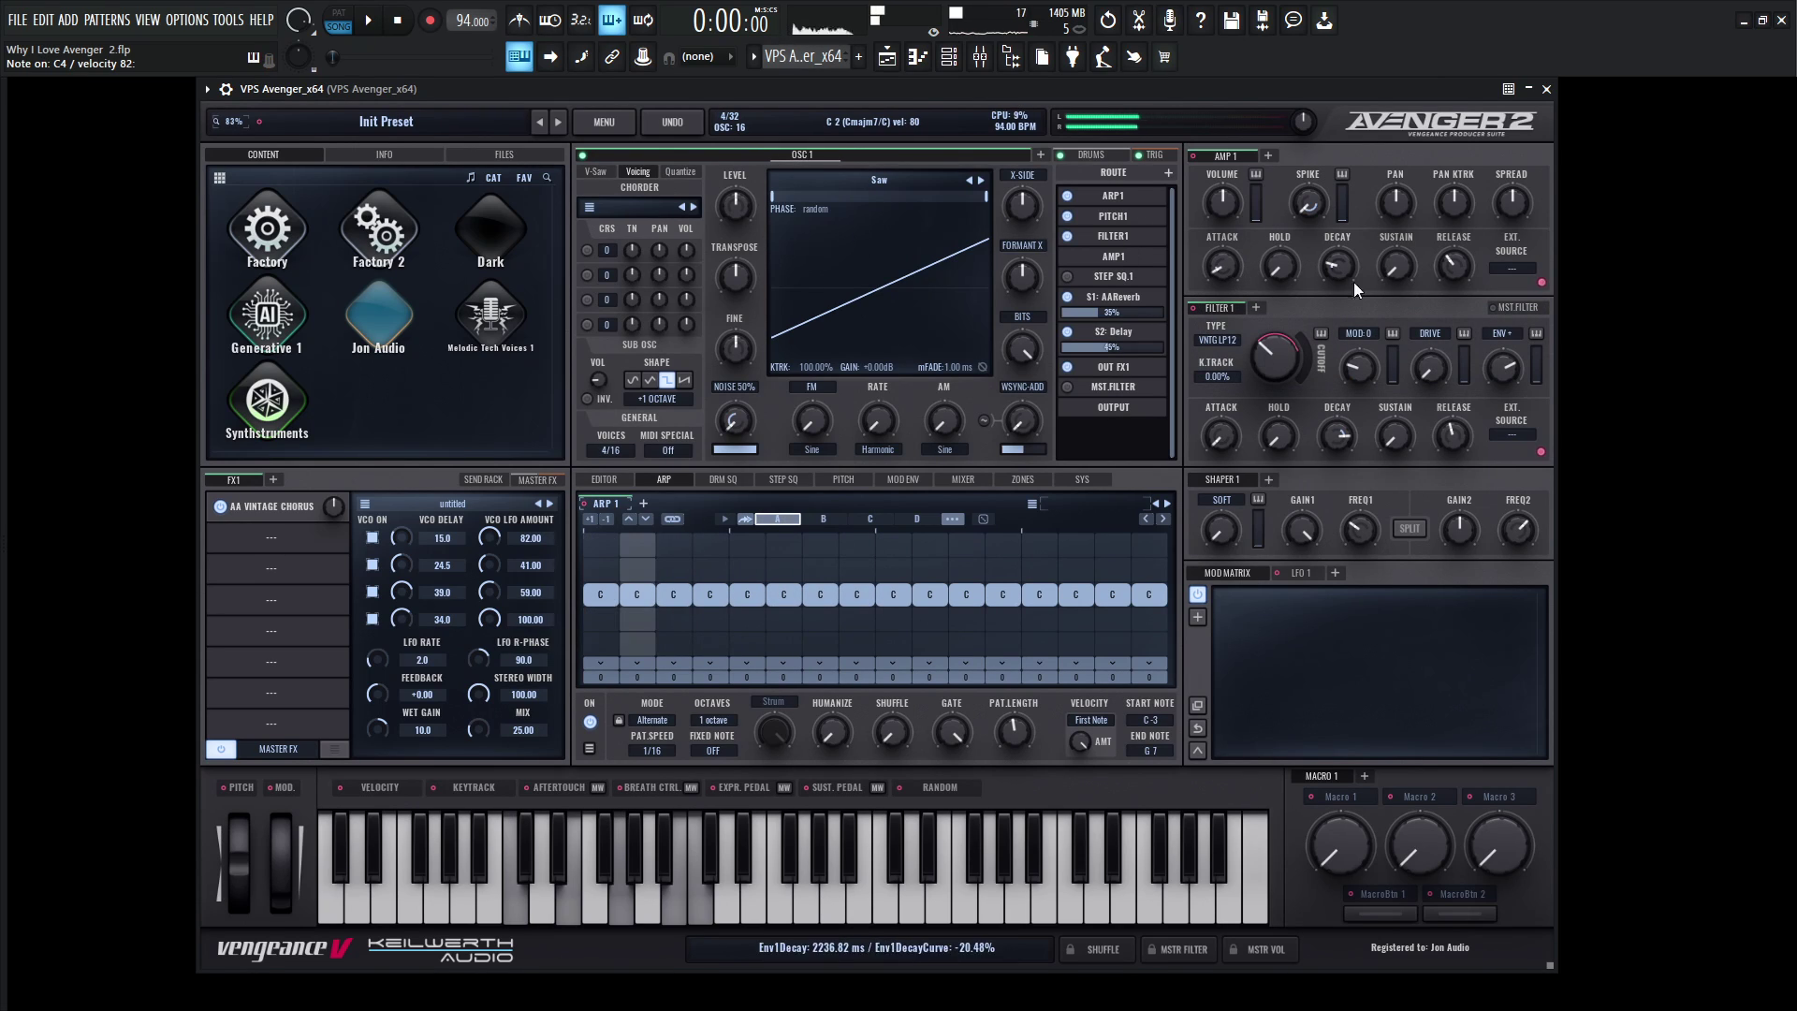
# - Lower OSC 1's AAReverb send to 20% and bring Filter 1's cutoff down to 0 Hz
pyautogui.moveTo(1104, 312); pyautogui.dragTo(1108, 344)
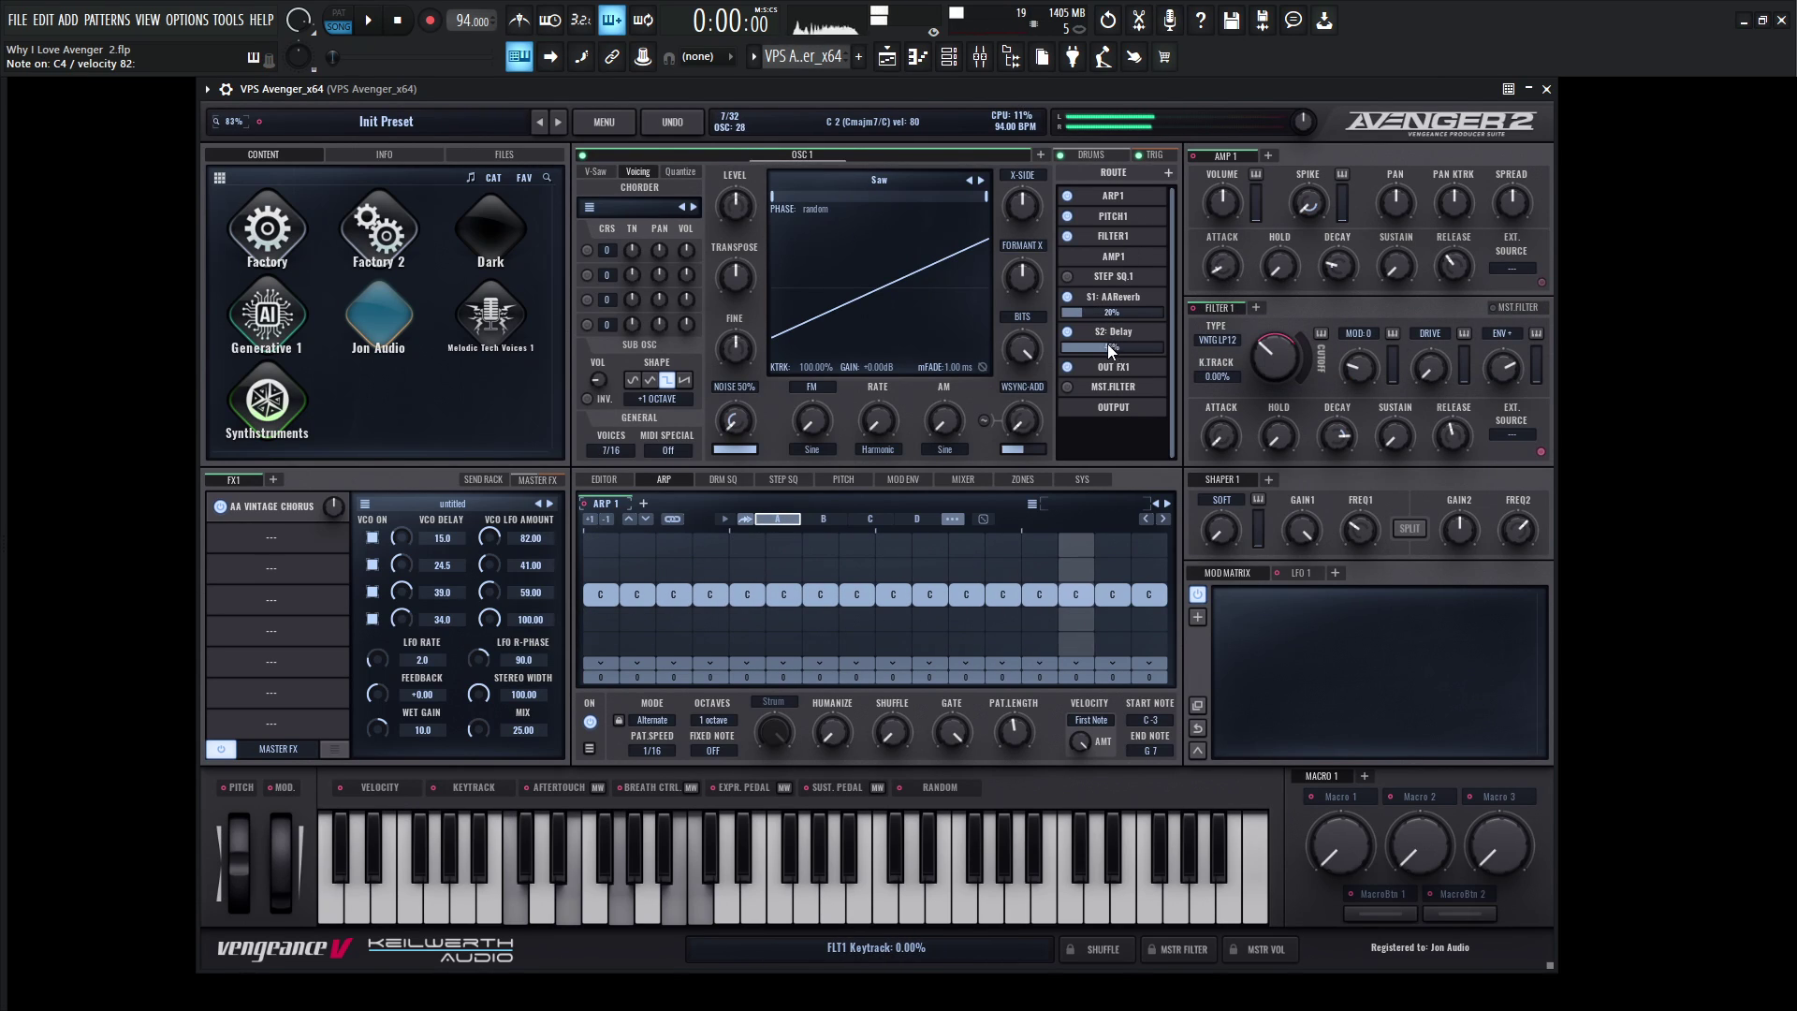
pyautogui.moveTo(1269, 369)
pyautogui.mouseDown()
pyautogui.moveTo(1276, 407)
pyautogui.moveTo(1284, 316)
pyautogui.moveTo(1265, 350)
pyautogui.mouseUp()
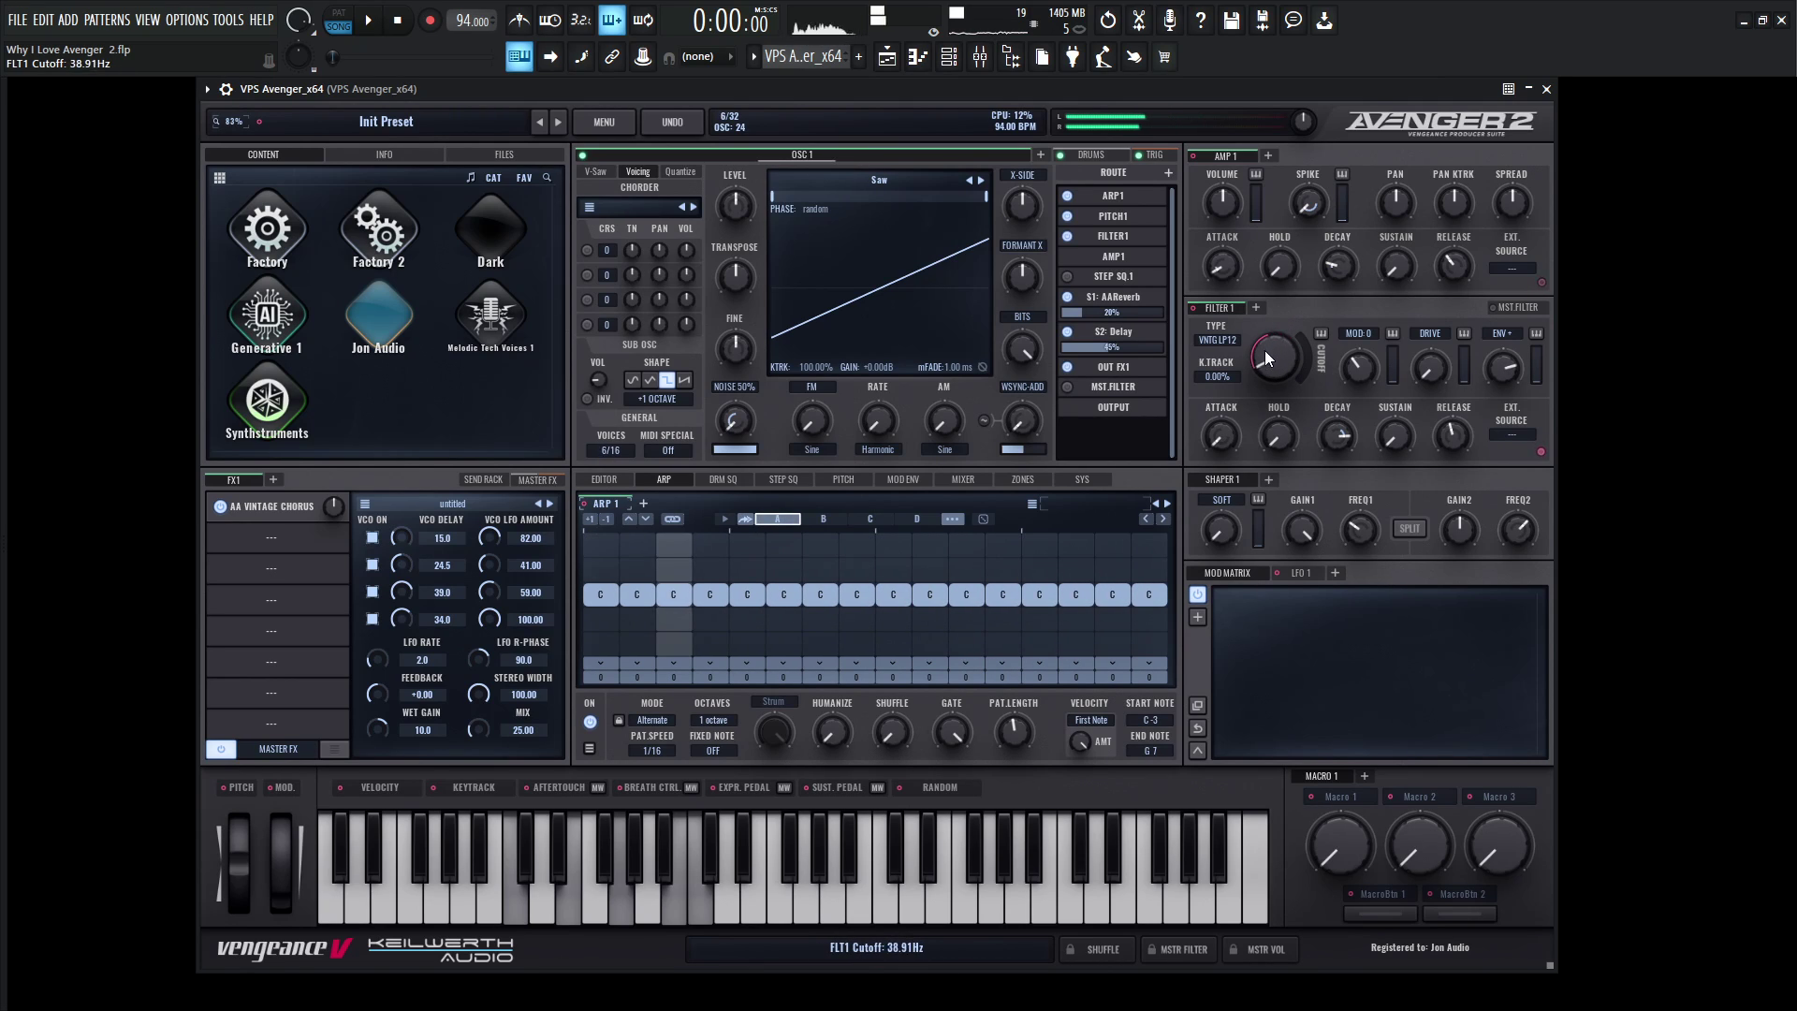
# - Enable OSC 1's first two chorder voices at 12 semitones, panned apart with the second at Right 21, and adjust their volumes
pyautogui.click(599, 174)
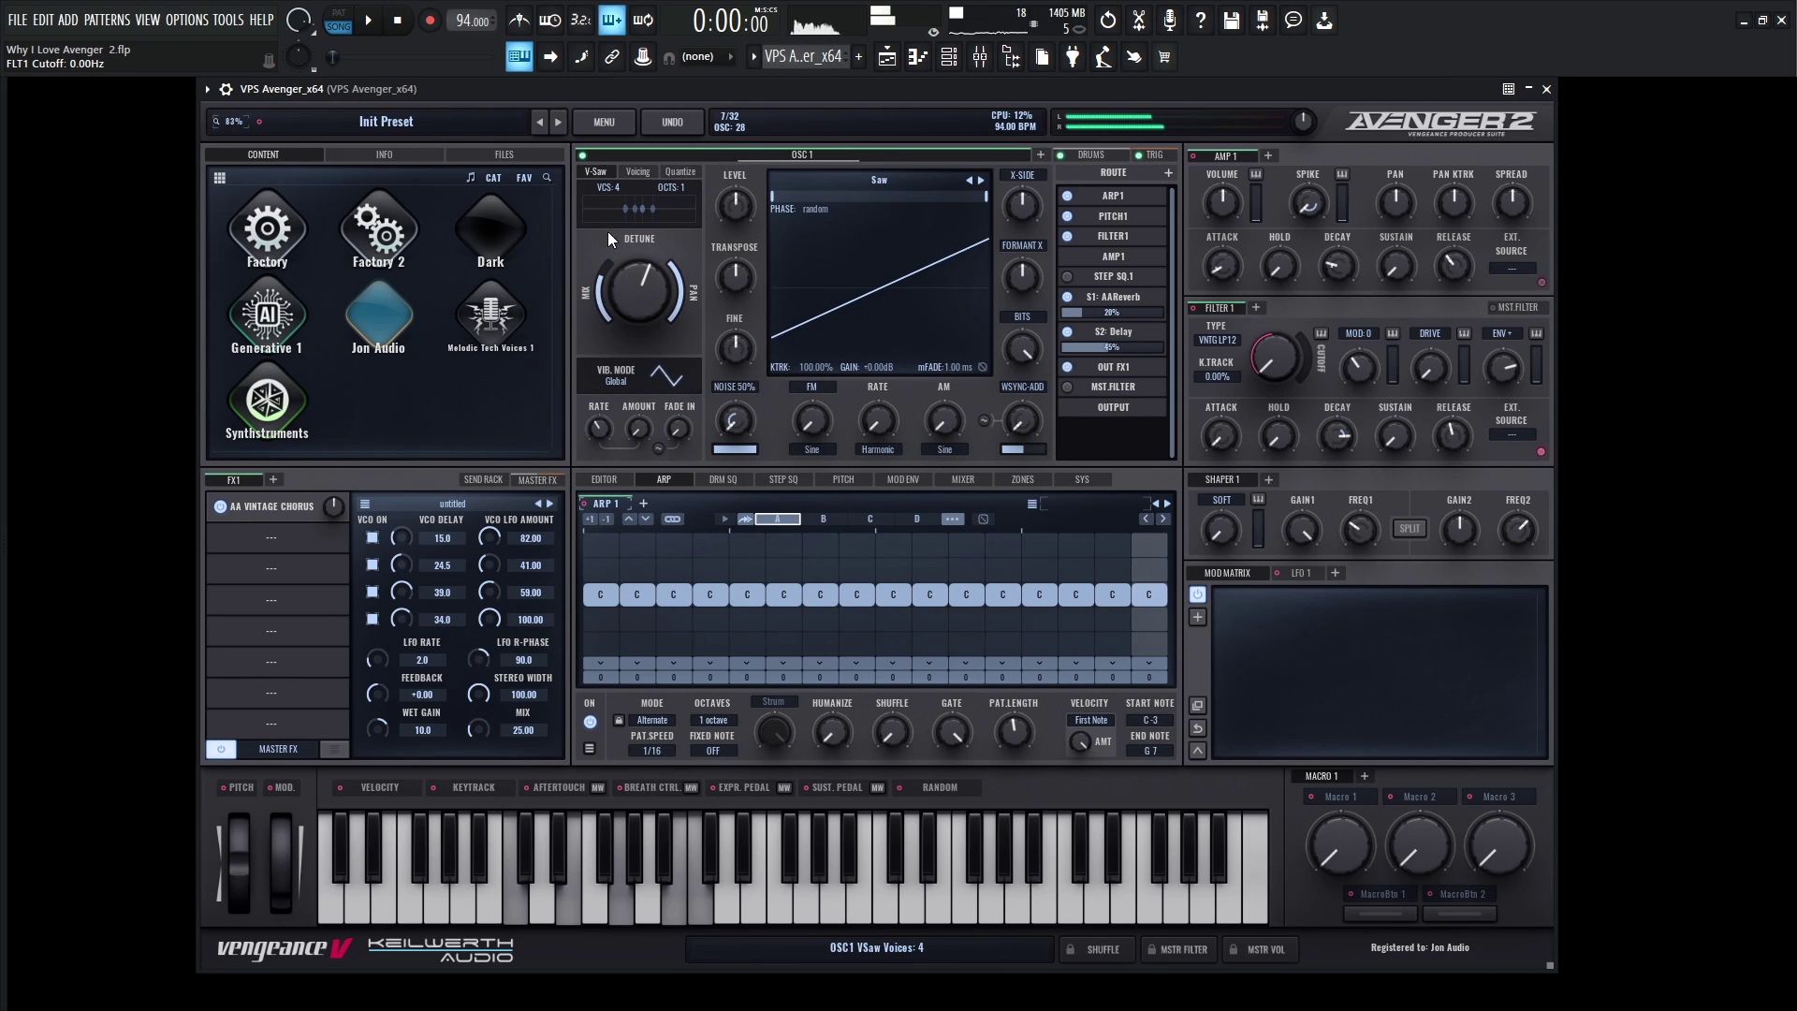
pyautogui.click(639, 173)
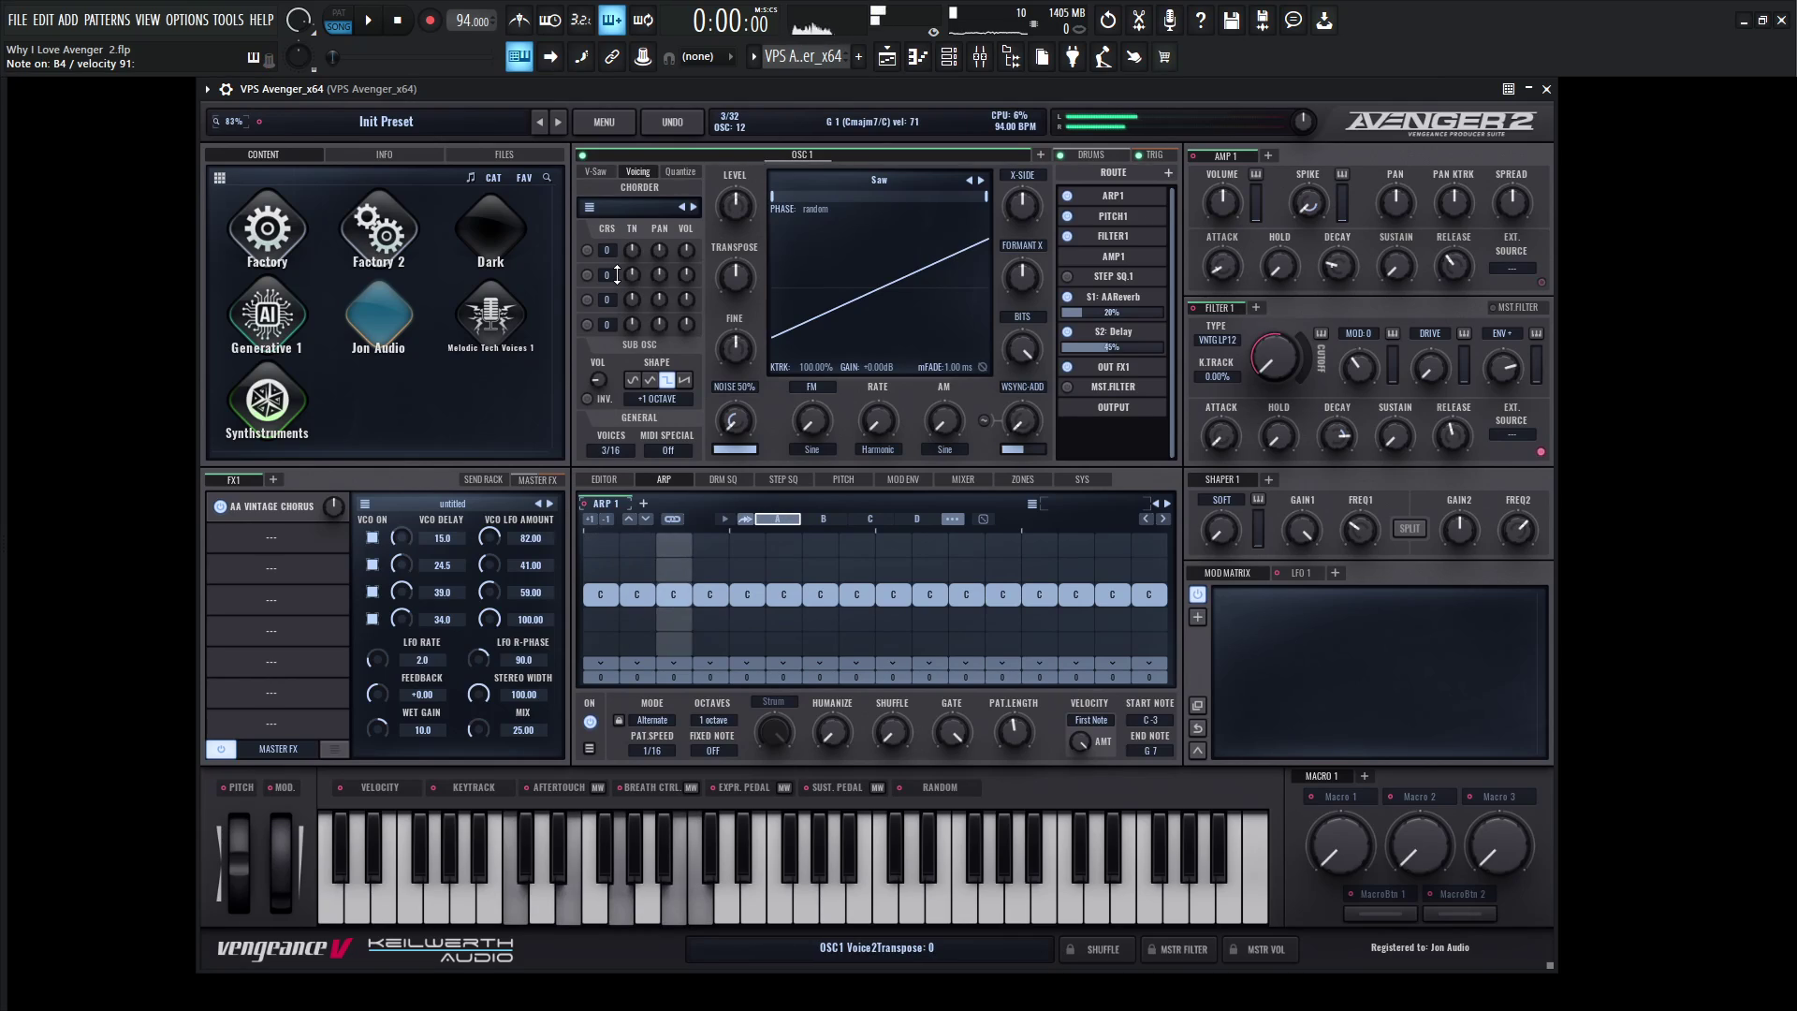
pyautogui.click(588, 250)
pyautogui.moveTo(607, 250); pyautogui.dragTo(622, 192)
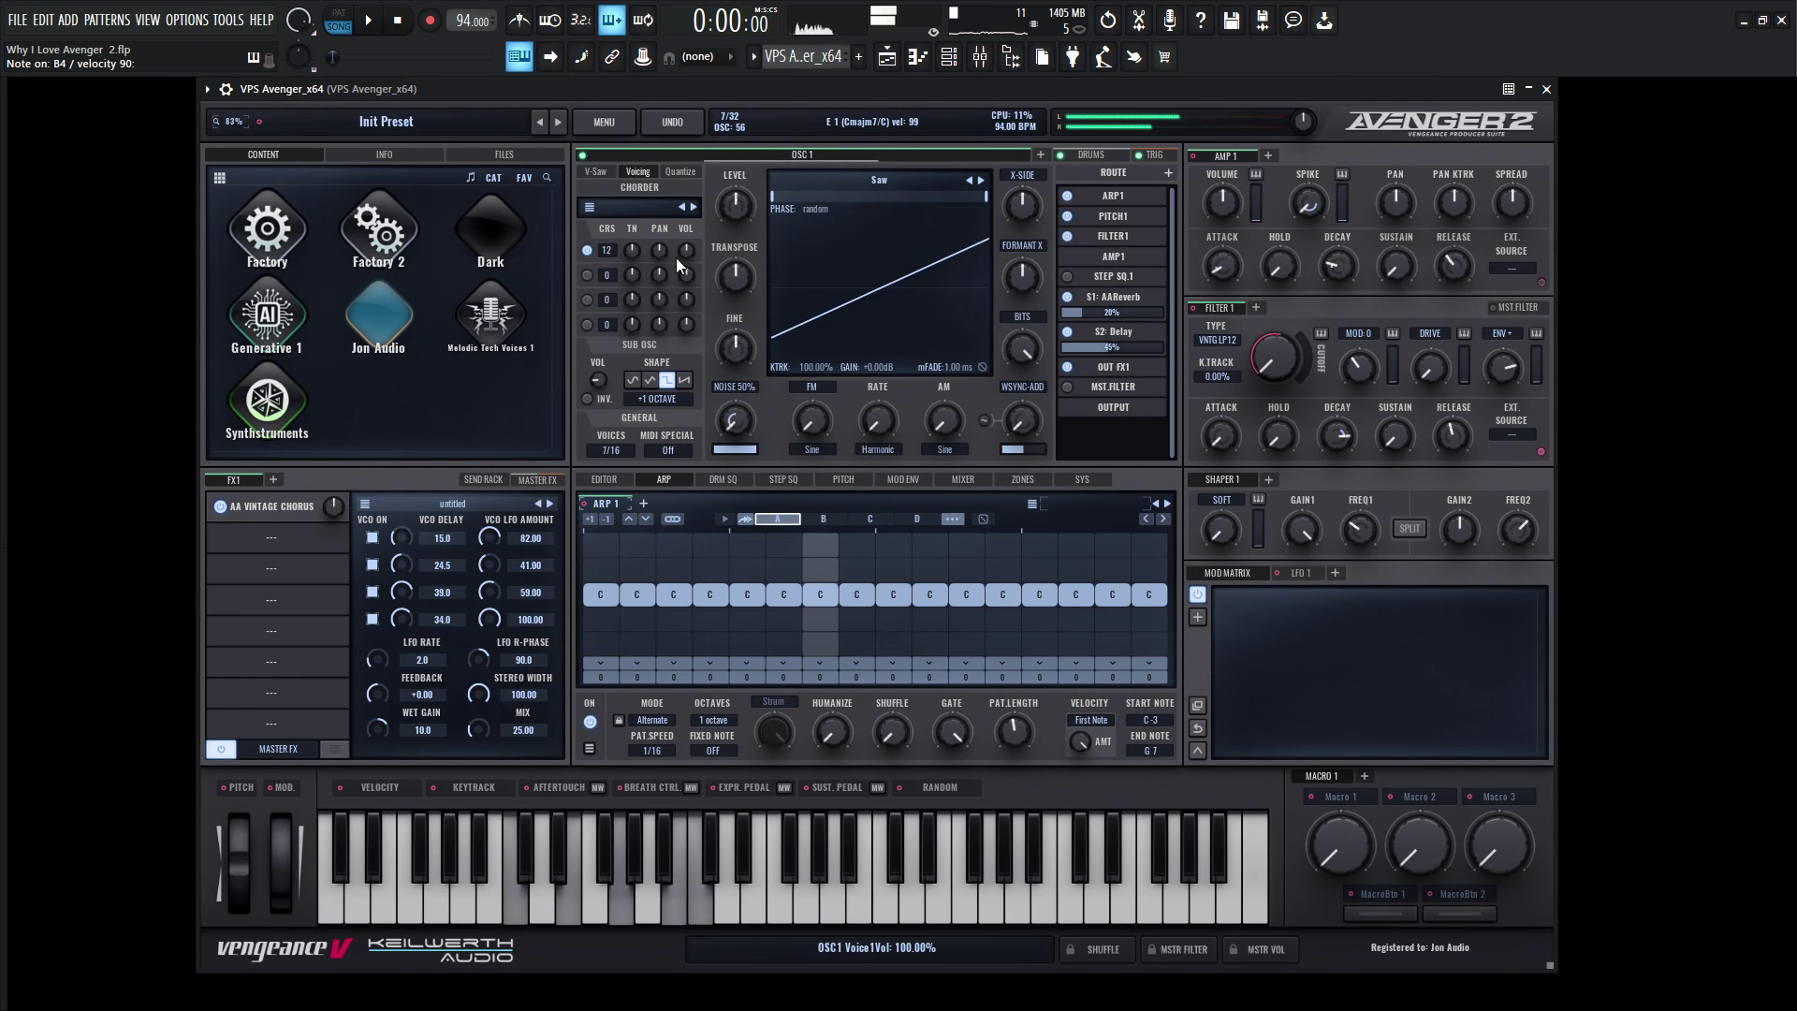
pyautogui.moveTo(688, 253); pyautogui.dragTo(614, 200)
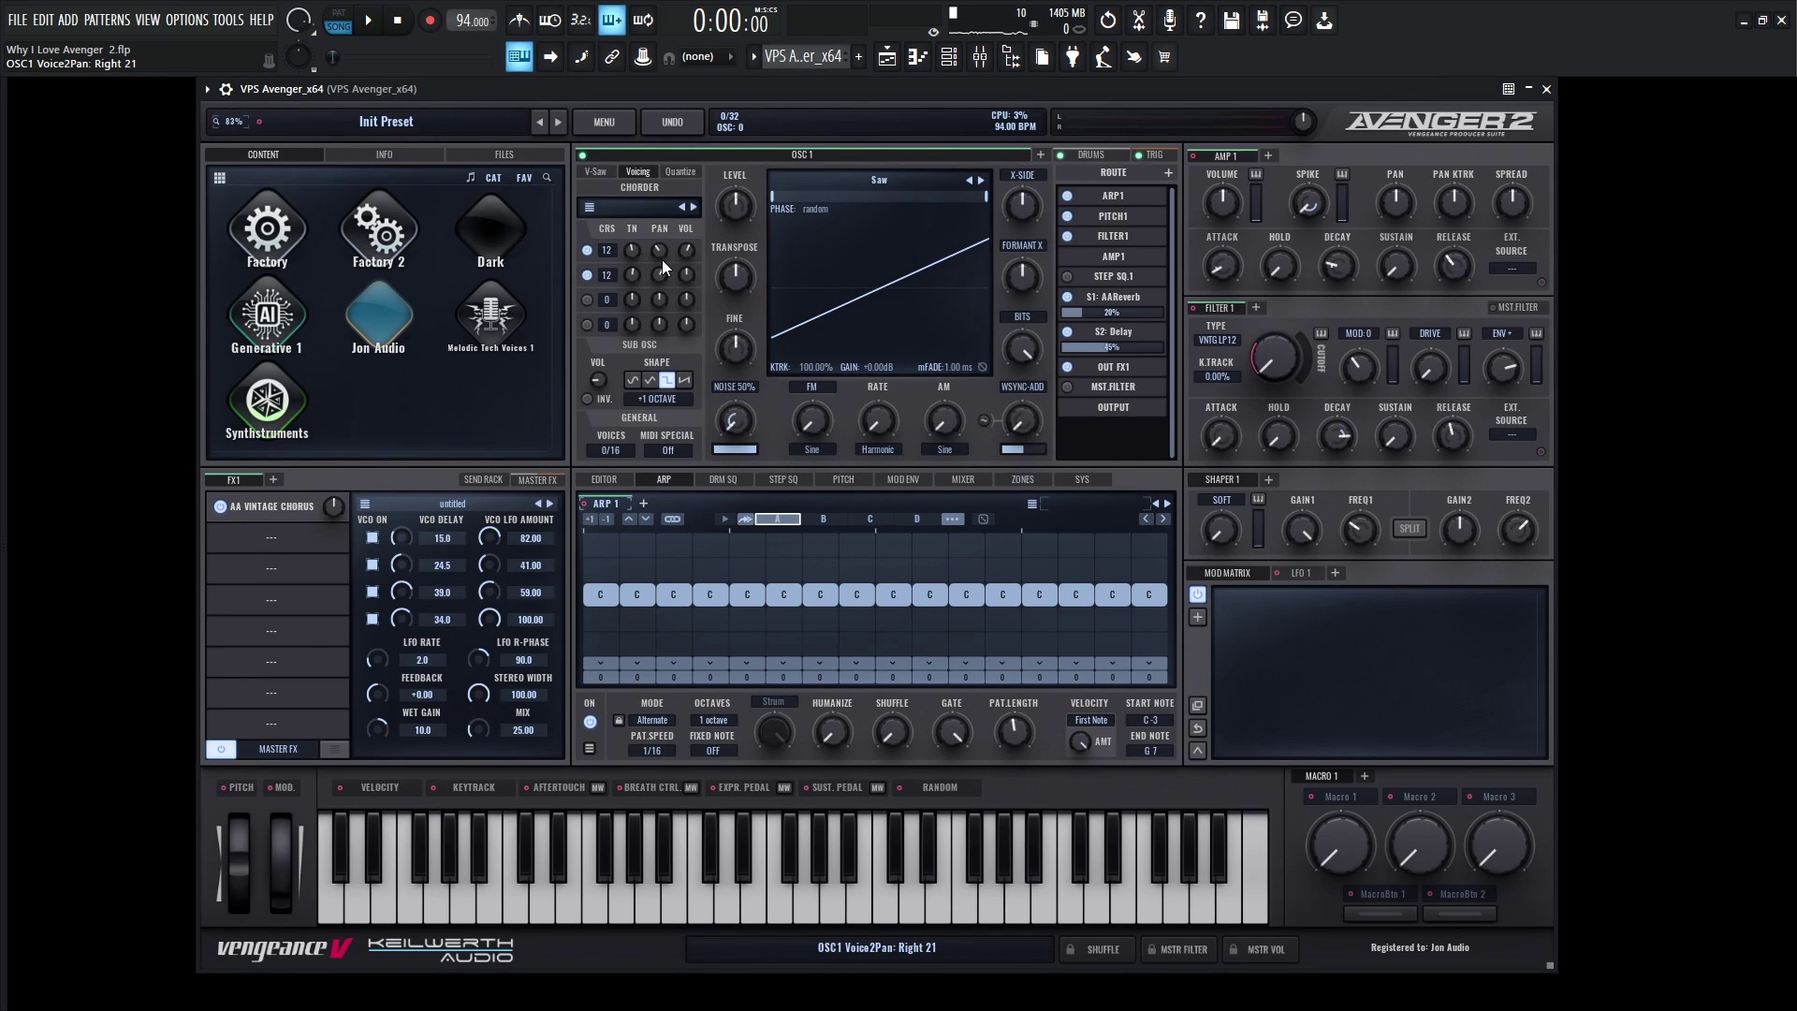
pyautogui.moveTo(684, 277); pyautogui.dragTo(685, 260)
# - Switch Filter 1 to the VNTG LP24 type and raise its cutoff to about 366 Hz
pyautogui.moveTo(1286, 363)
pyautogui.mouseDown()
pyautogui.moveTo(1287, 306)
pyautogui.moveTo(1279, 365)
pyautogui.mouseUp()
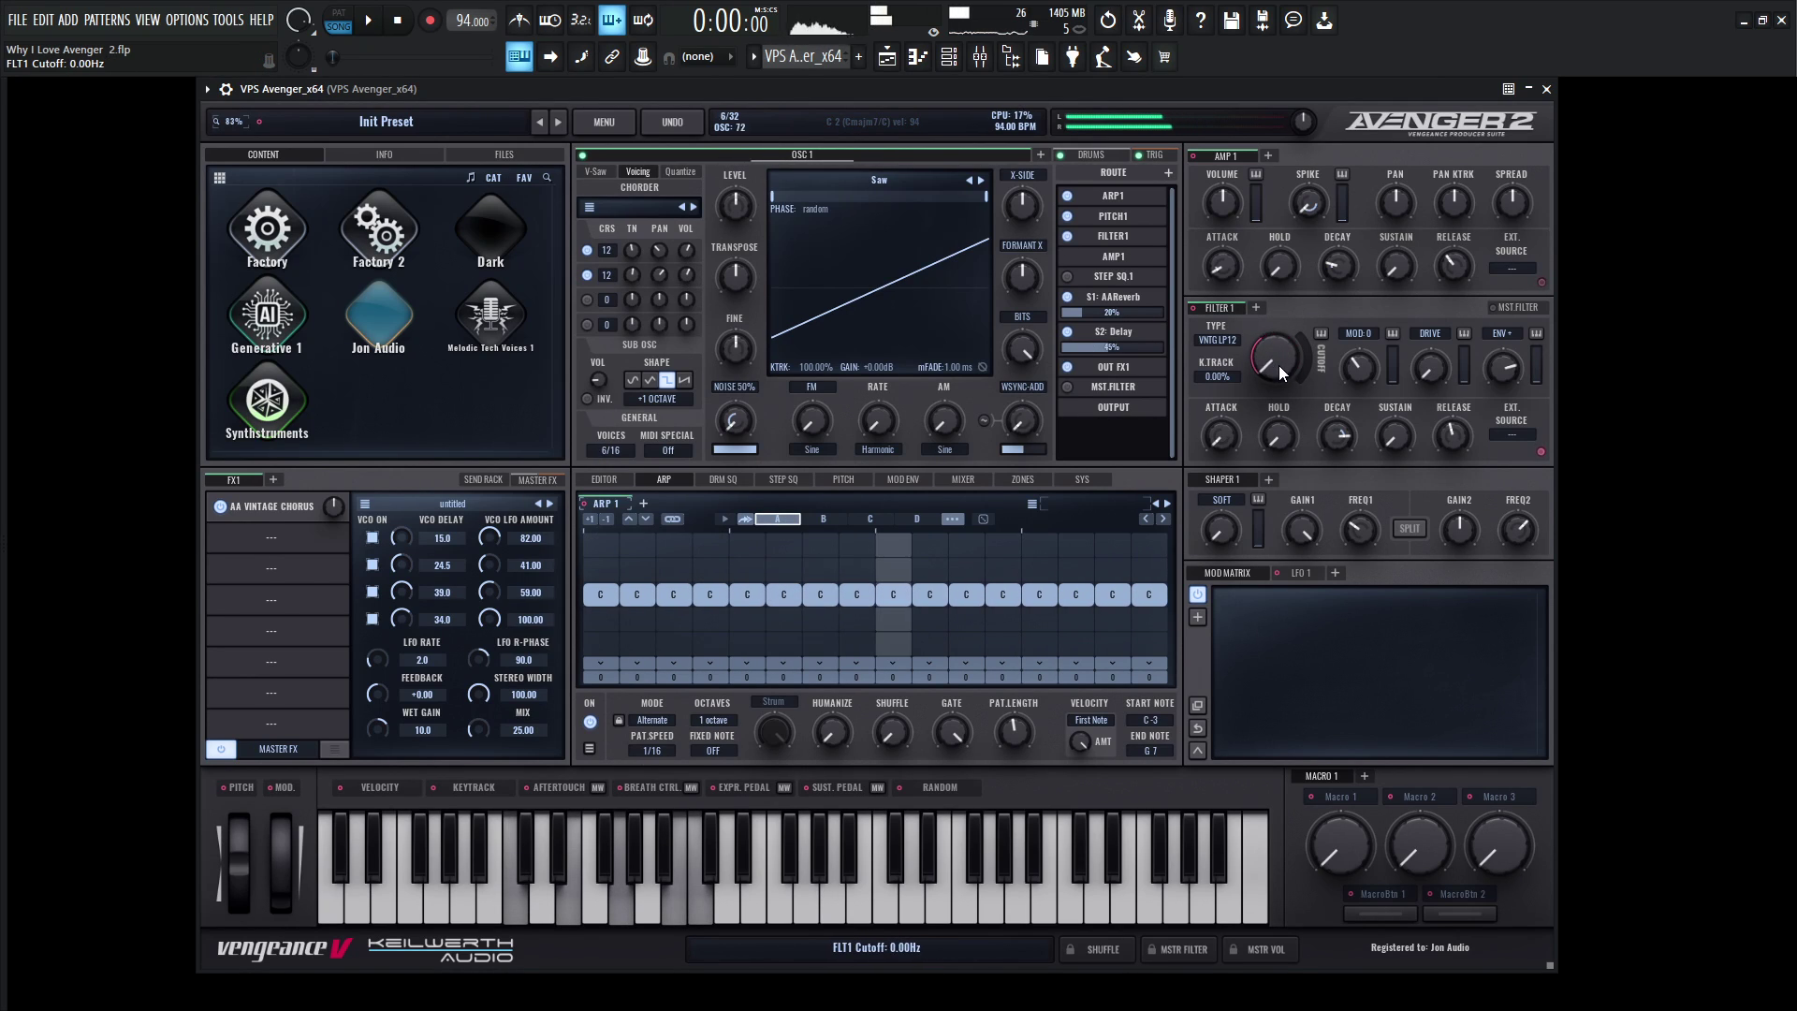
pyautogui.scroll(-1, 1238, 344)
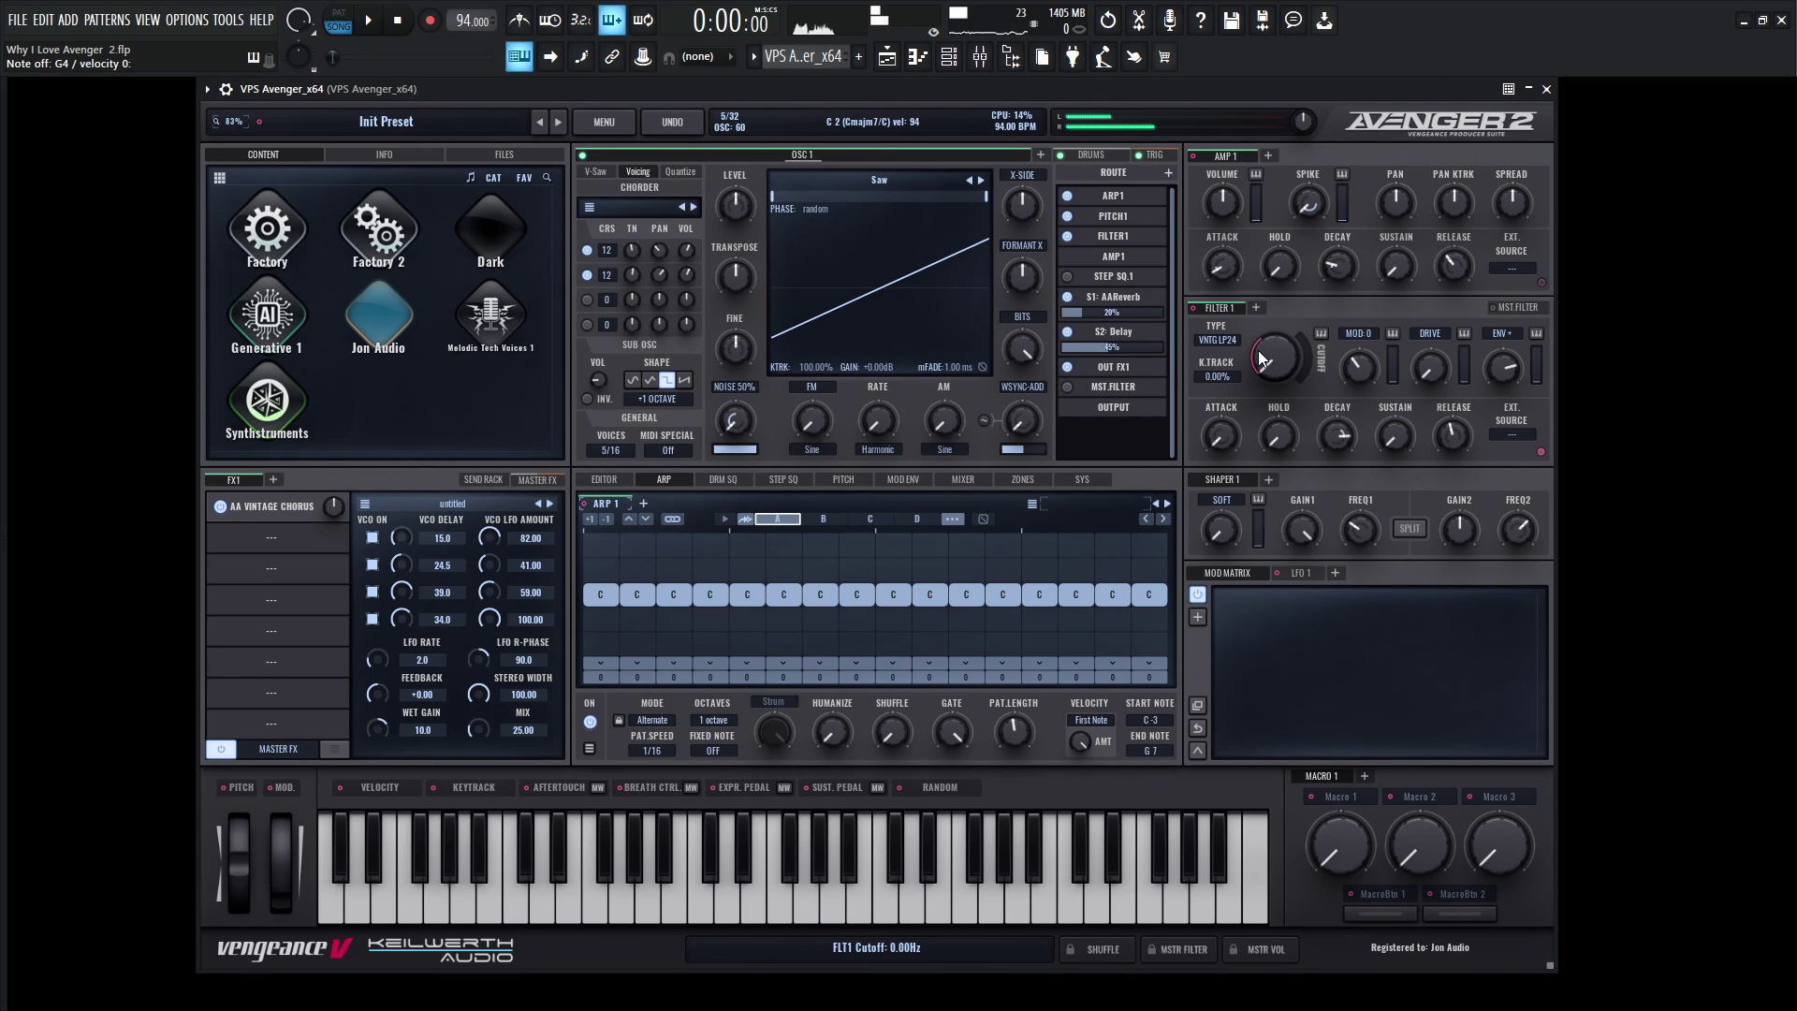
pyautogui.moveTo(1278, 363); pyautogui.dragTo(1286, 305)
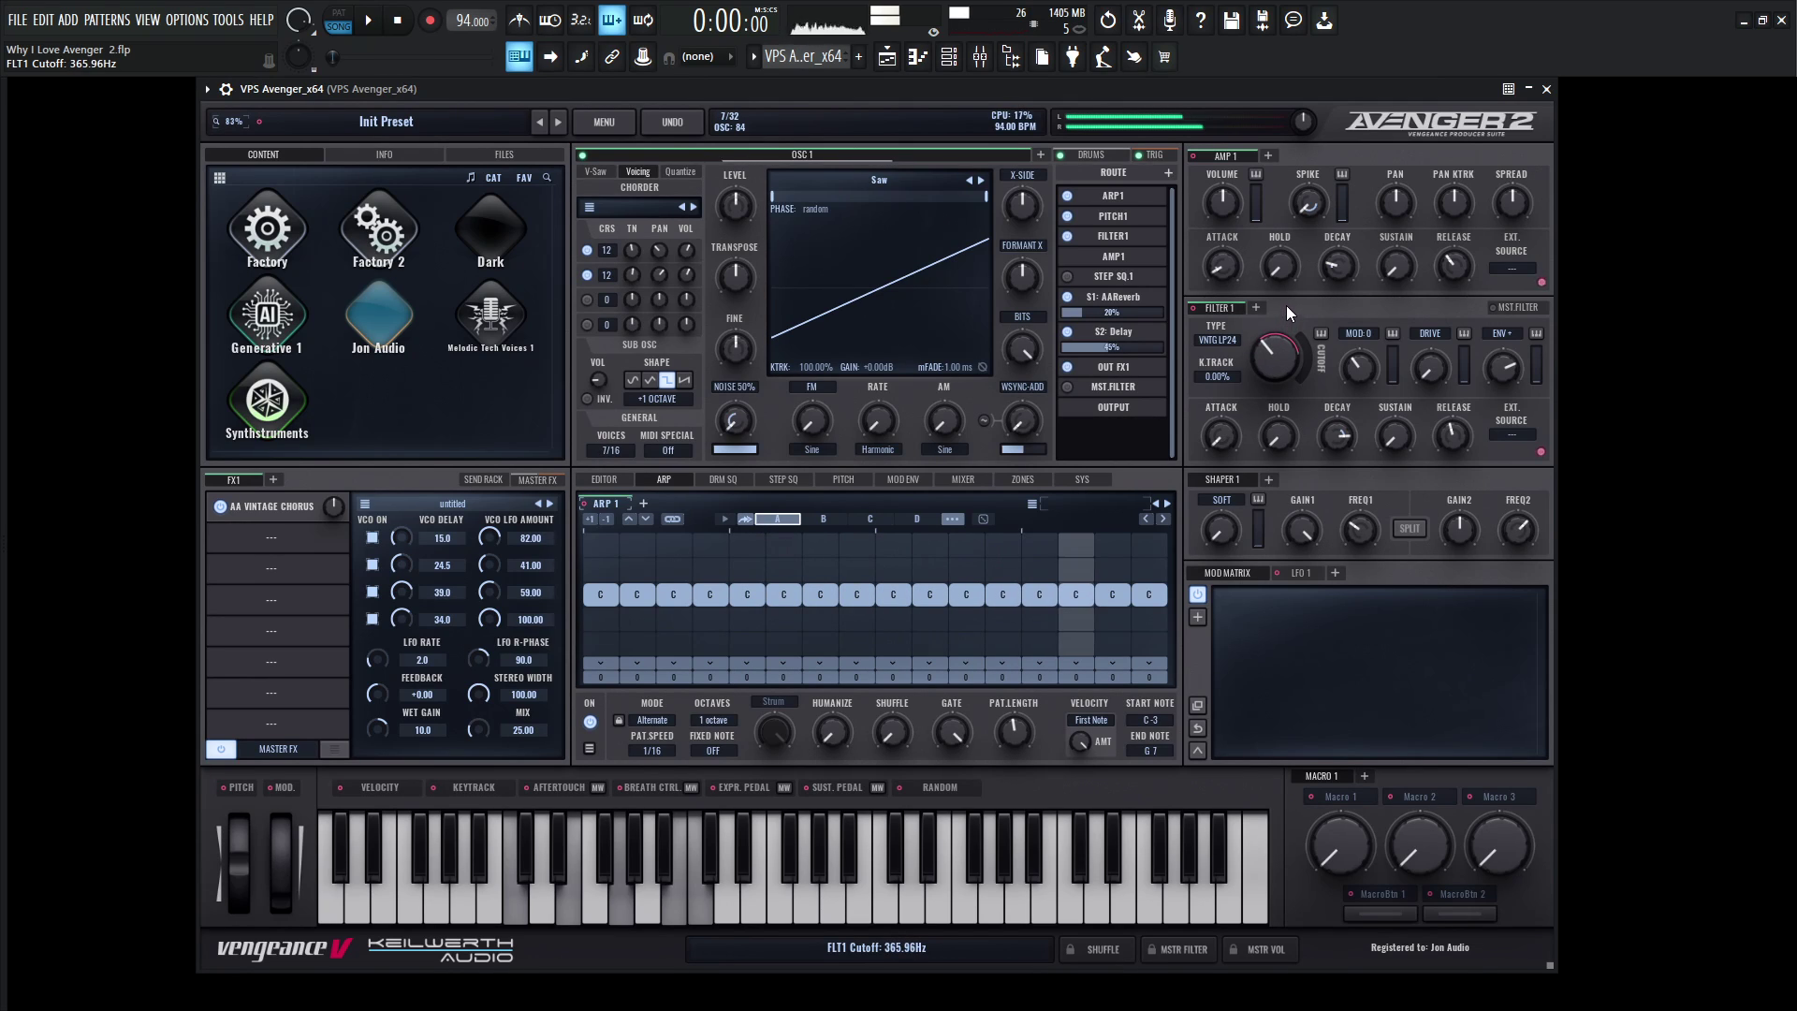
# - Audition the arp against the project playback while sweeping Filter 1's cutoff down, and stop playback
pyautogui.click(367, 21)
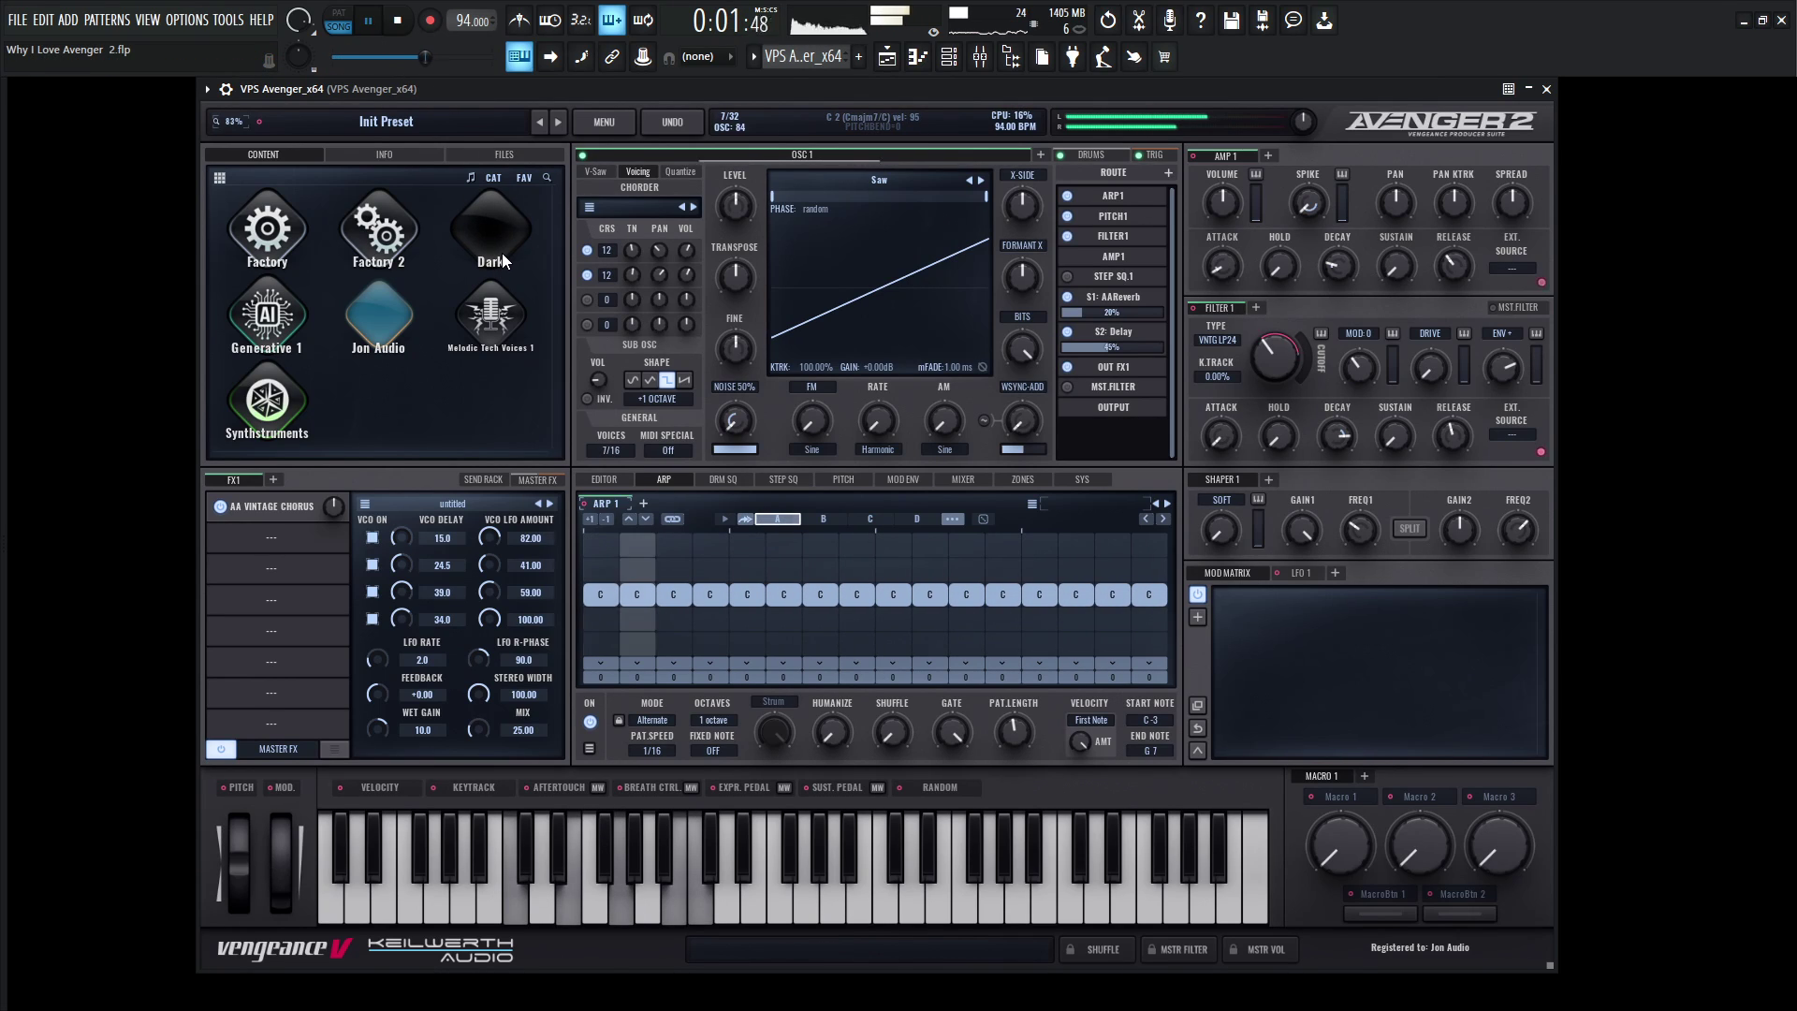
pyautogui.moveTo(1264, 373)
pyautogui.moveTo(1263, 373); pyautogui.dragTo(1300, 464)
pyautogui.press('space')
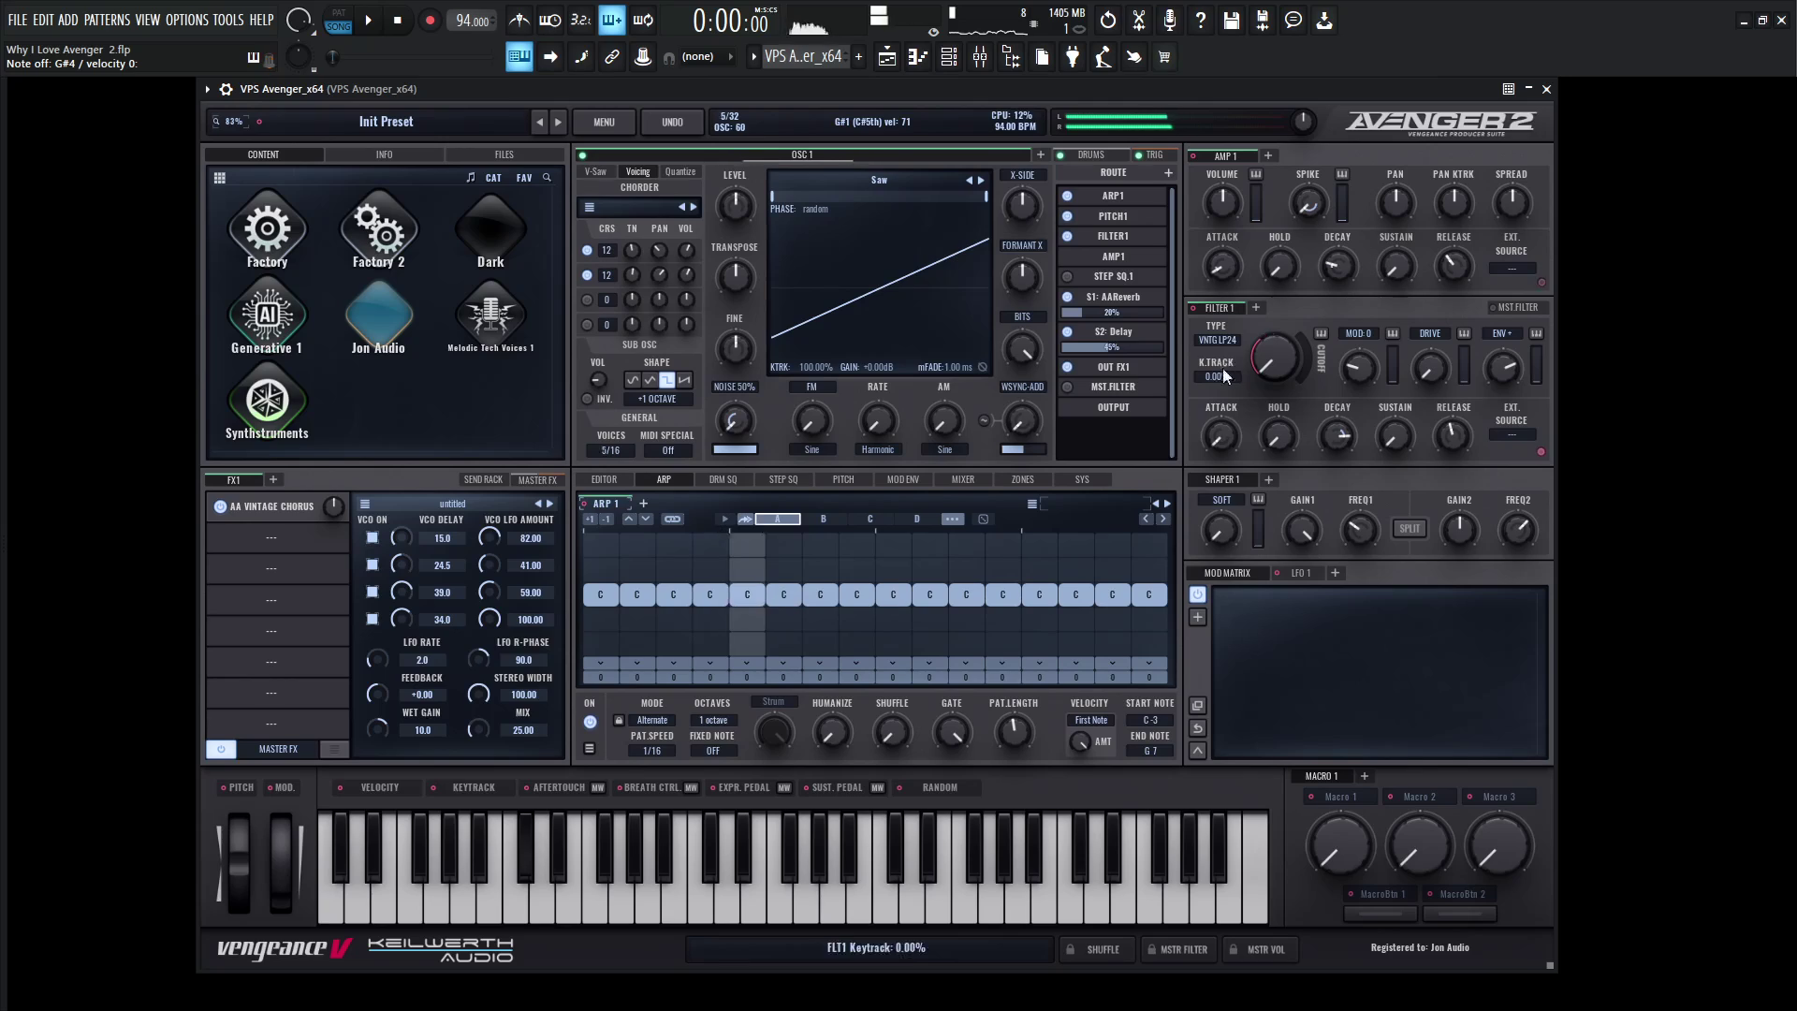
# - Raise Filter 1's cutoff to about 111 Hz and OSC 1's AAReverb send to about 38%
pyautogui.scroll(2, 1281, 348)
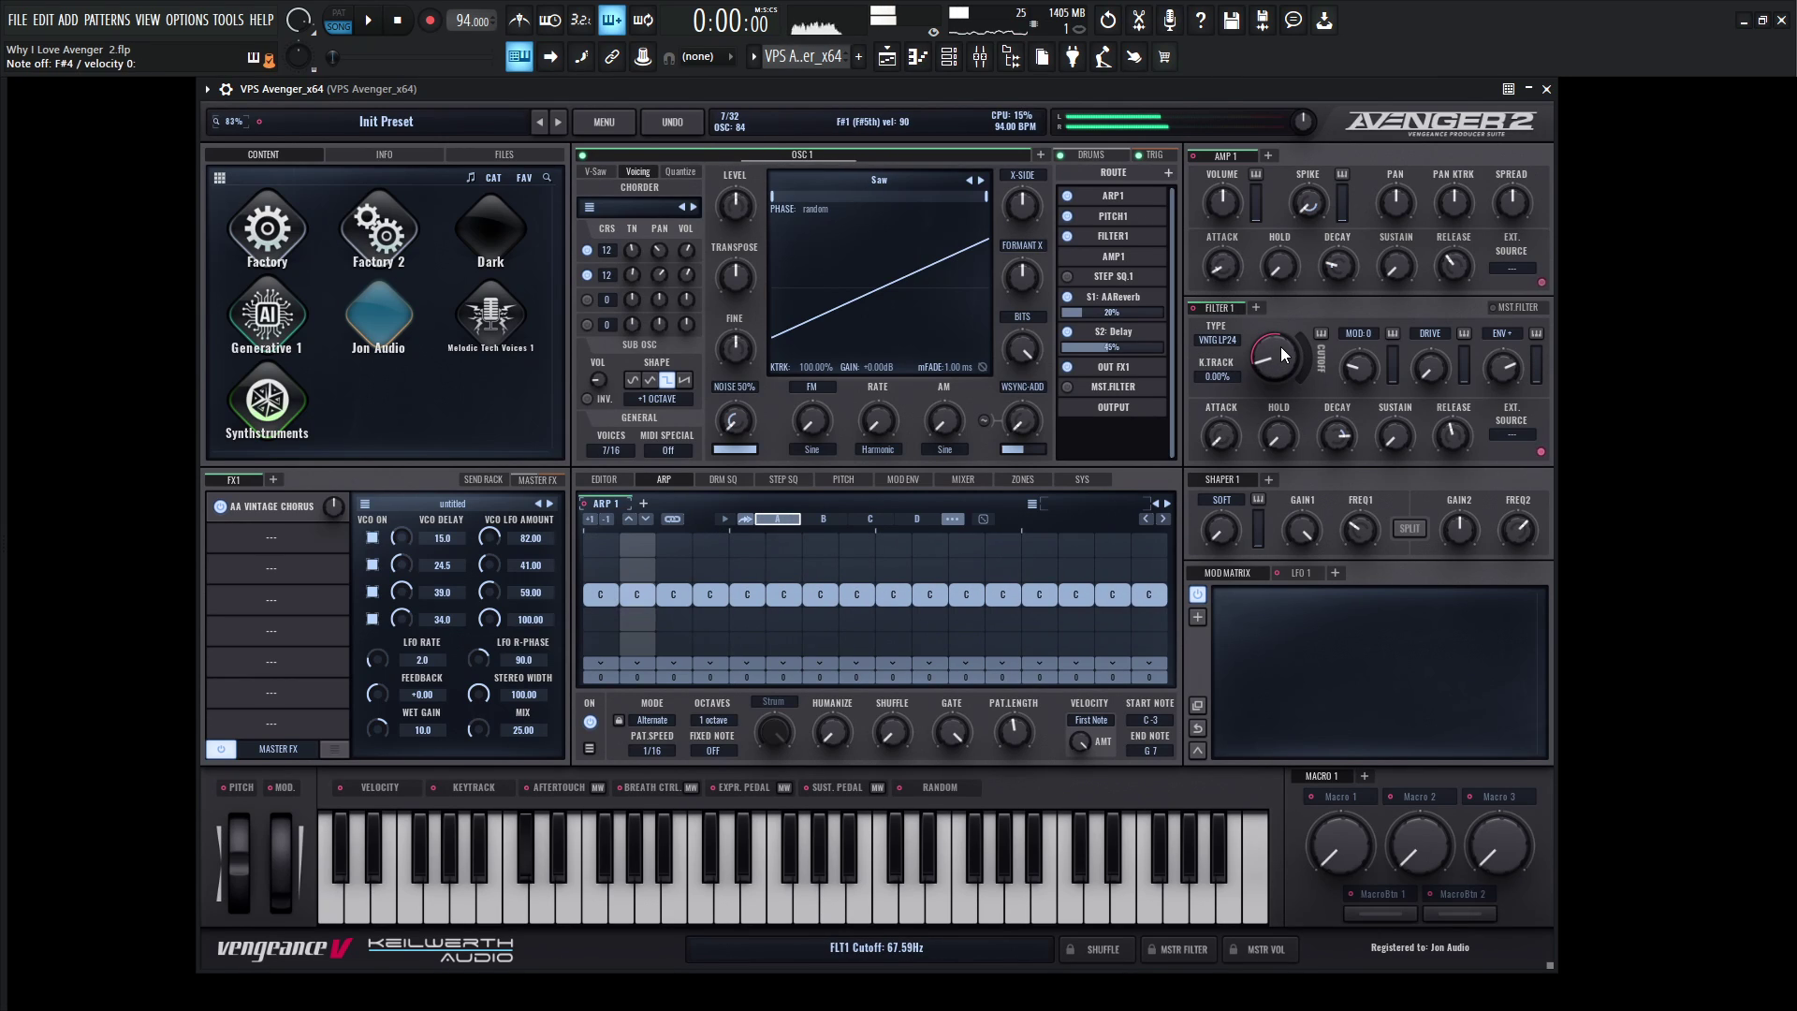
pyautogui.scroll(2, 1277, 345)
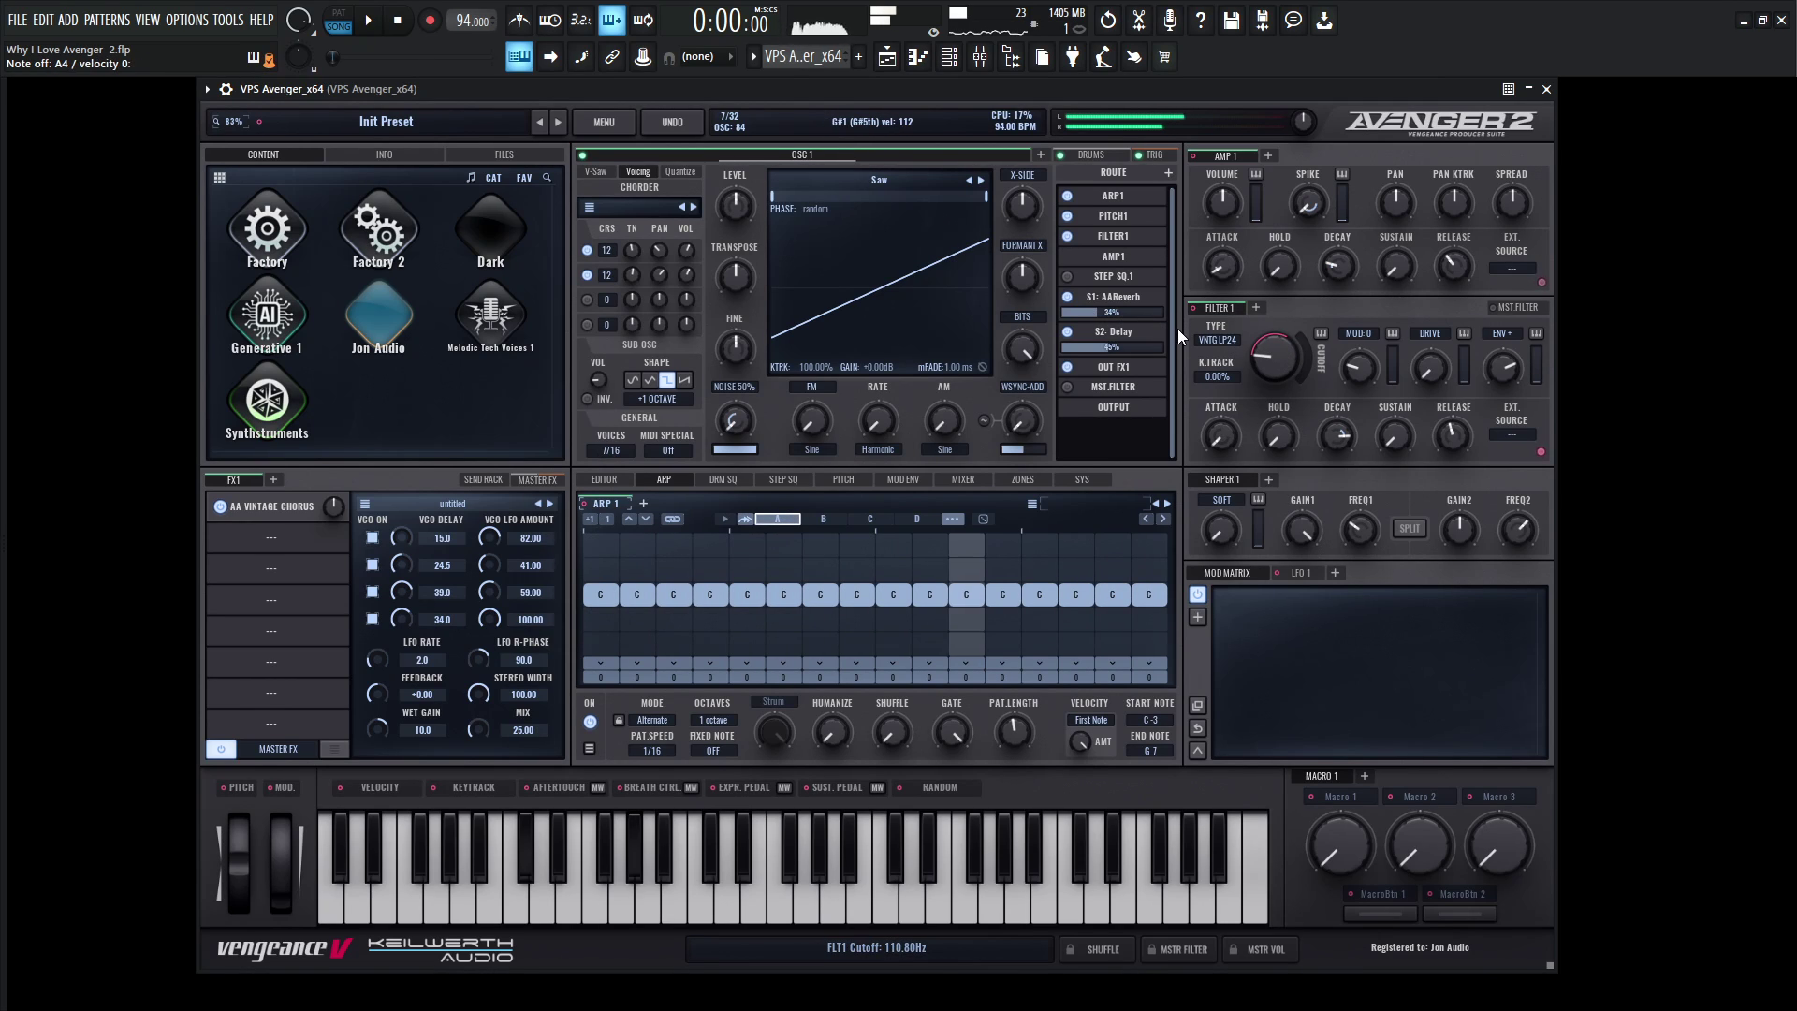
pyautogui.scroll(1, 1104, 311)
pyautogui.scroll(3, 1104, 311)
pyautogui.scroll(1, 1266, 359)
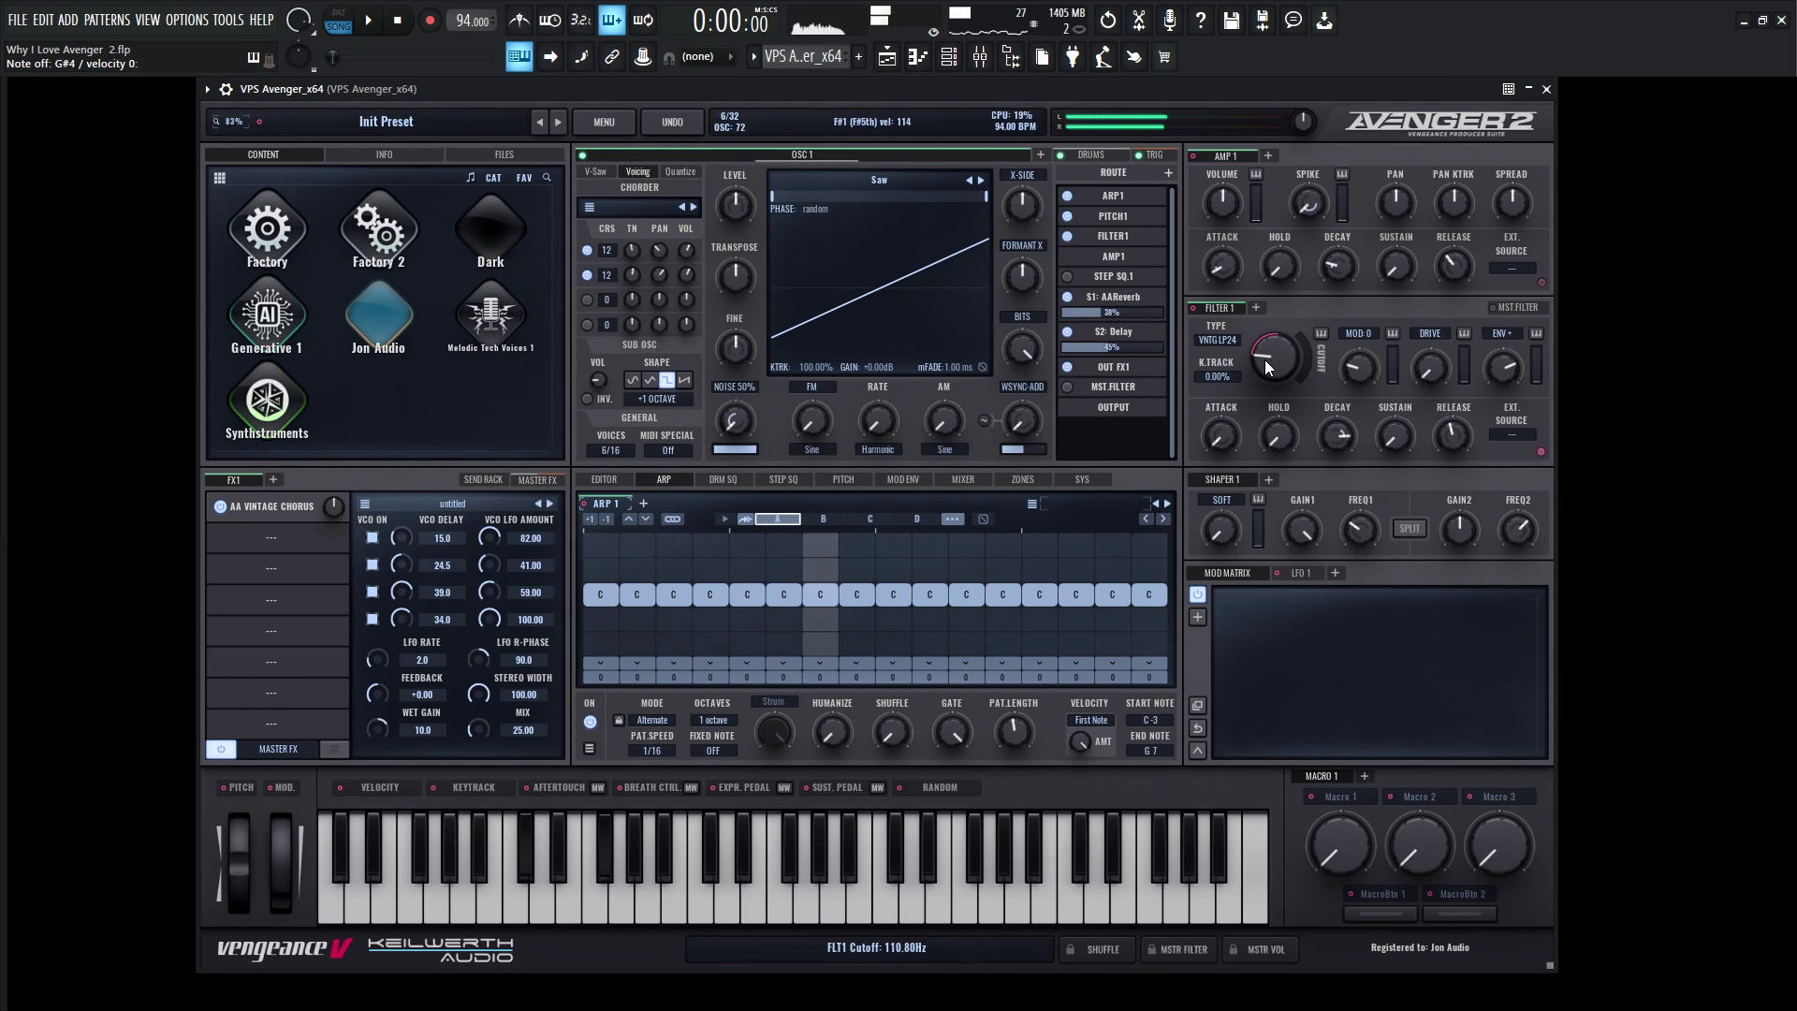
# - Add SHAPER 1 to OSC 1's route and place it directly after FILTER1
pyautogui.click(1168, 173)
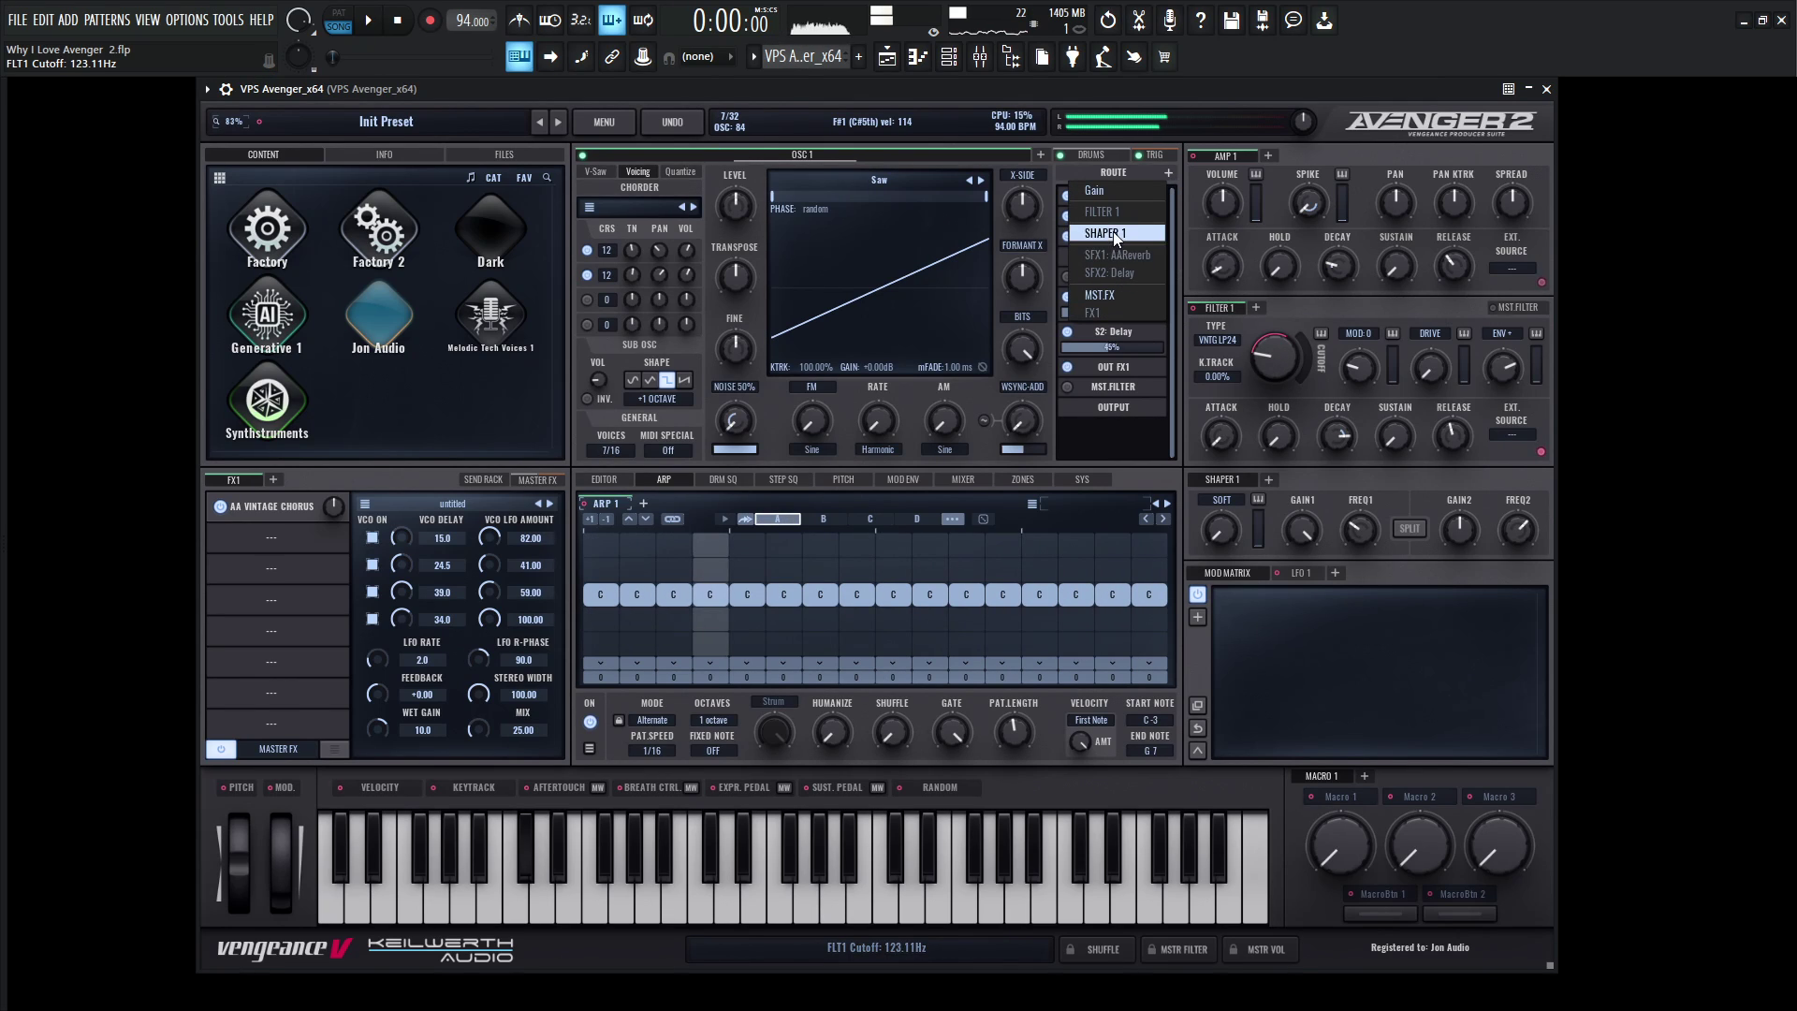
pyautogui.click(1113, 232)
pyautogui.moveTo(1126, 239); pyautogui.dragTo(1131, 268)
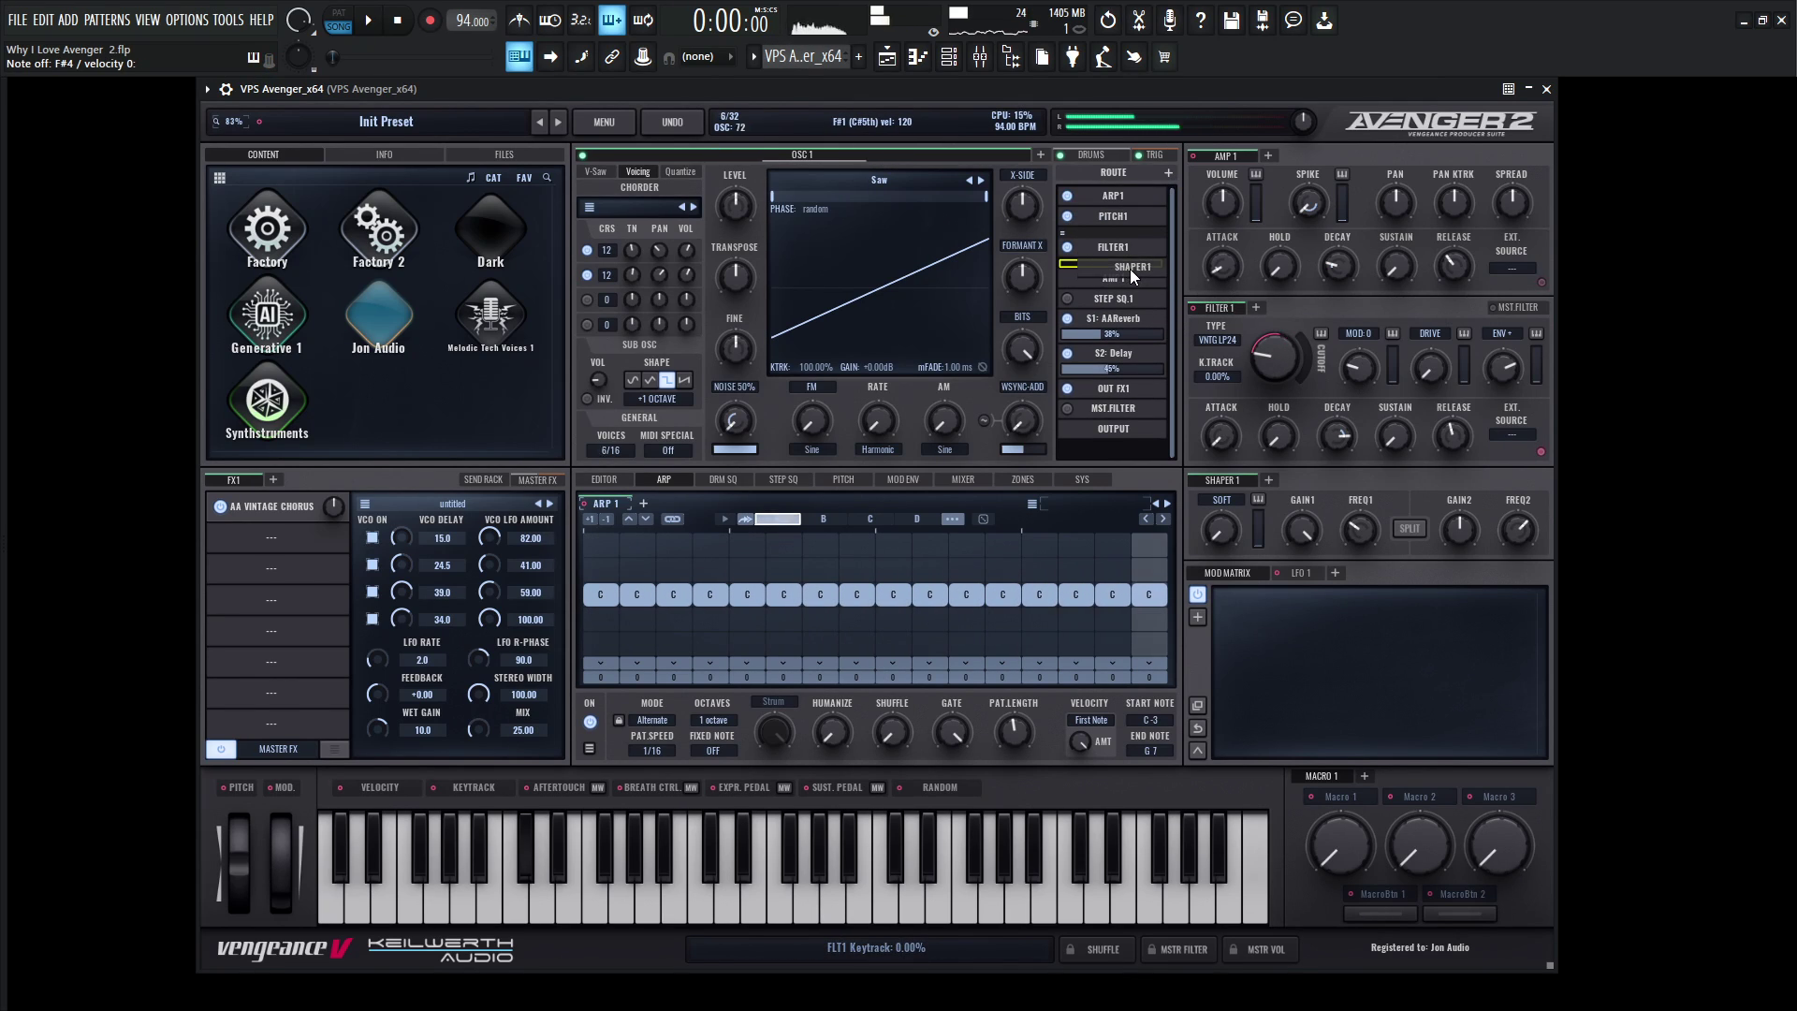
# - Raise Shaper 1's drive past 34% and adjust its Gain1 and Freq1
pyautogui.click(1248, 524)
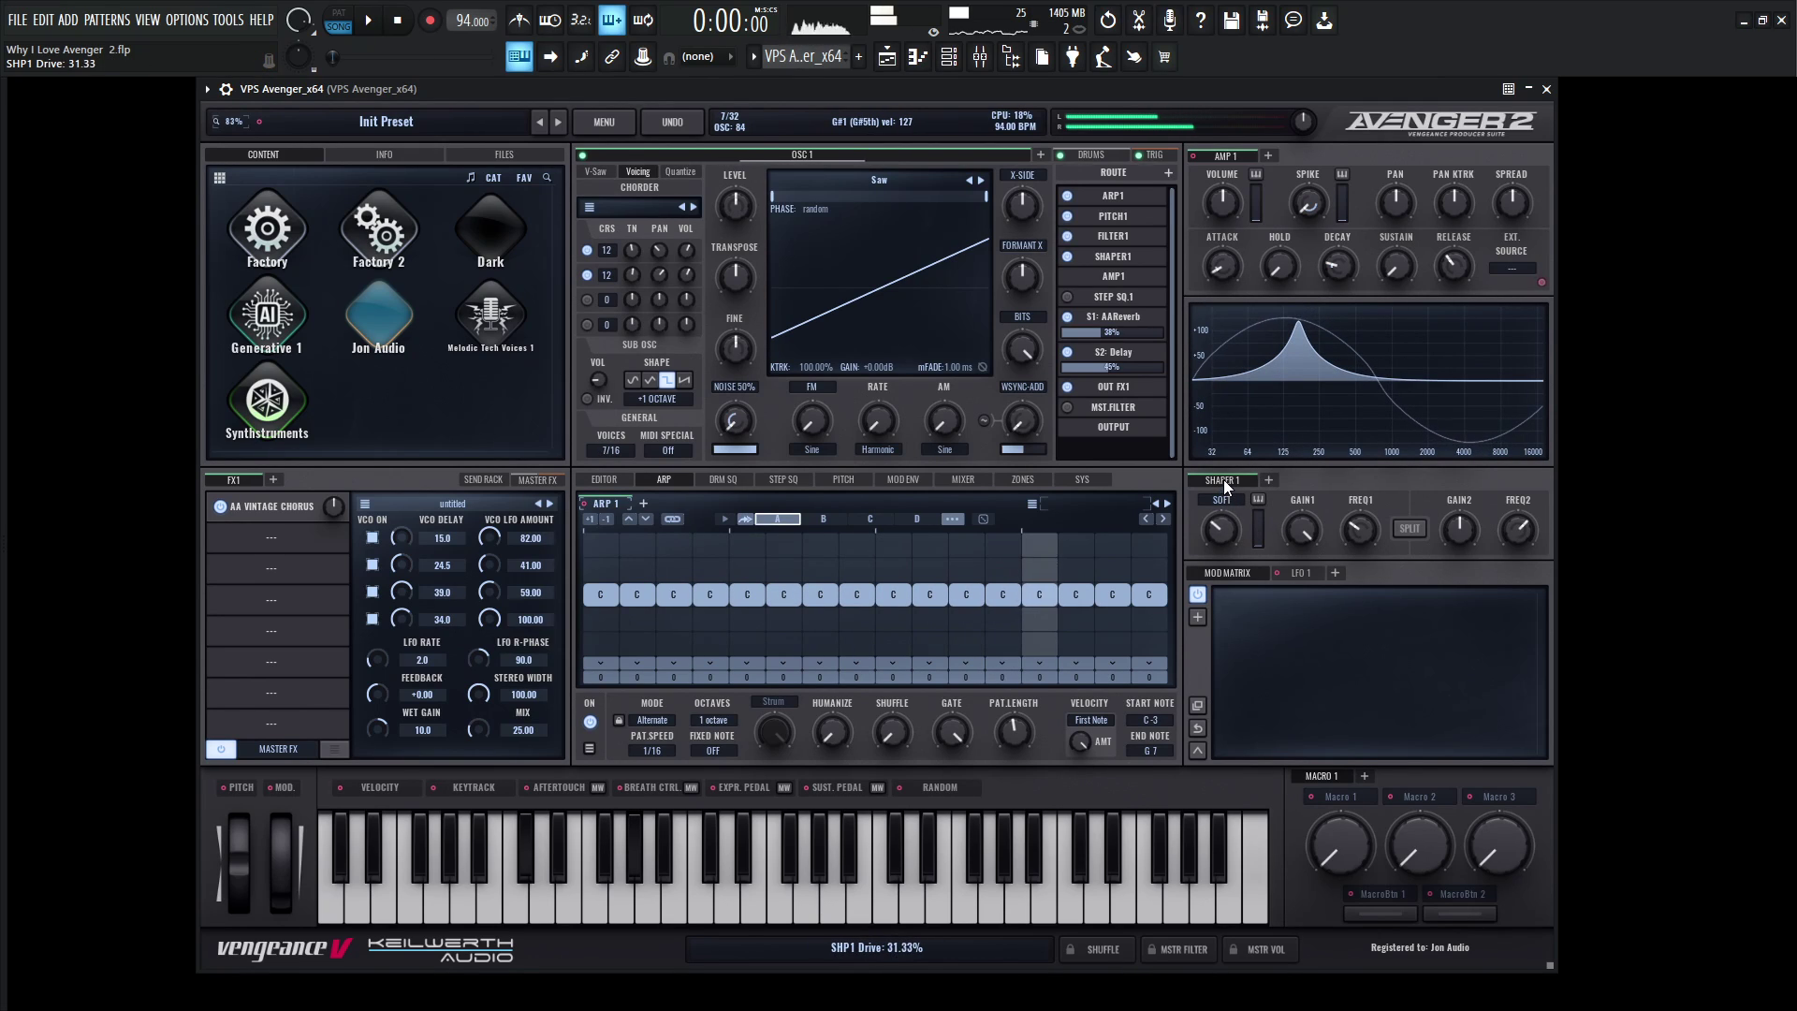
pyautogui.scroll(-3, 1305, 533)
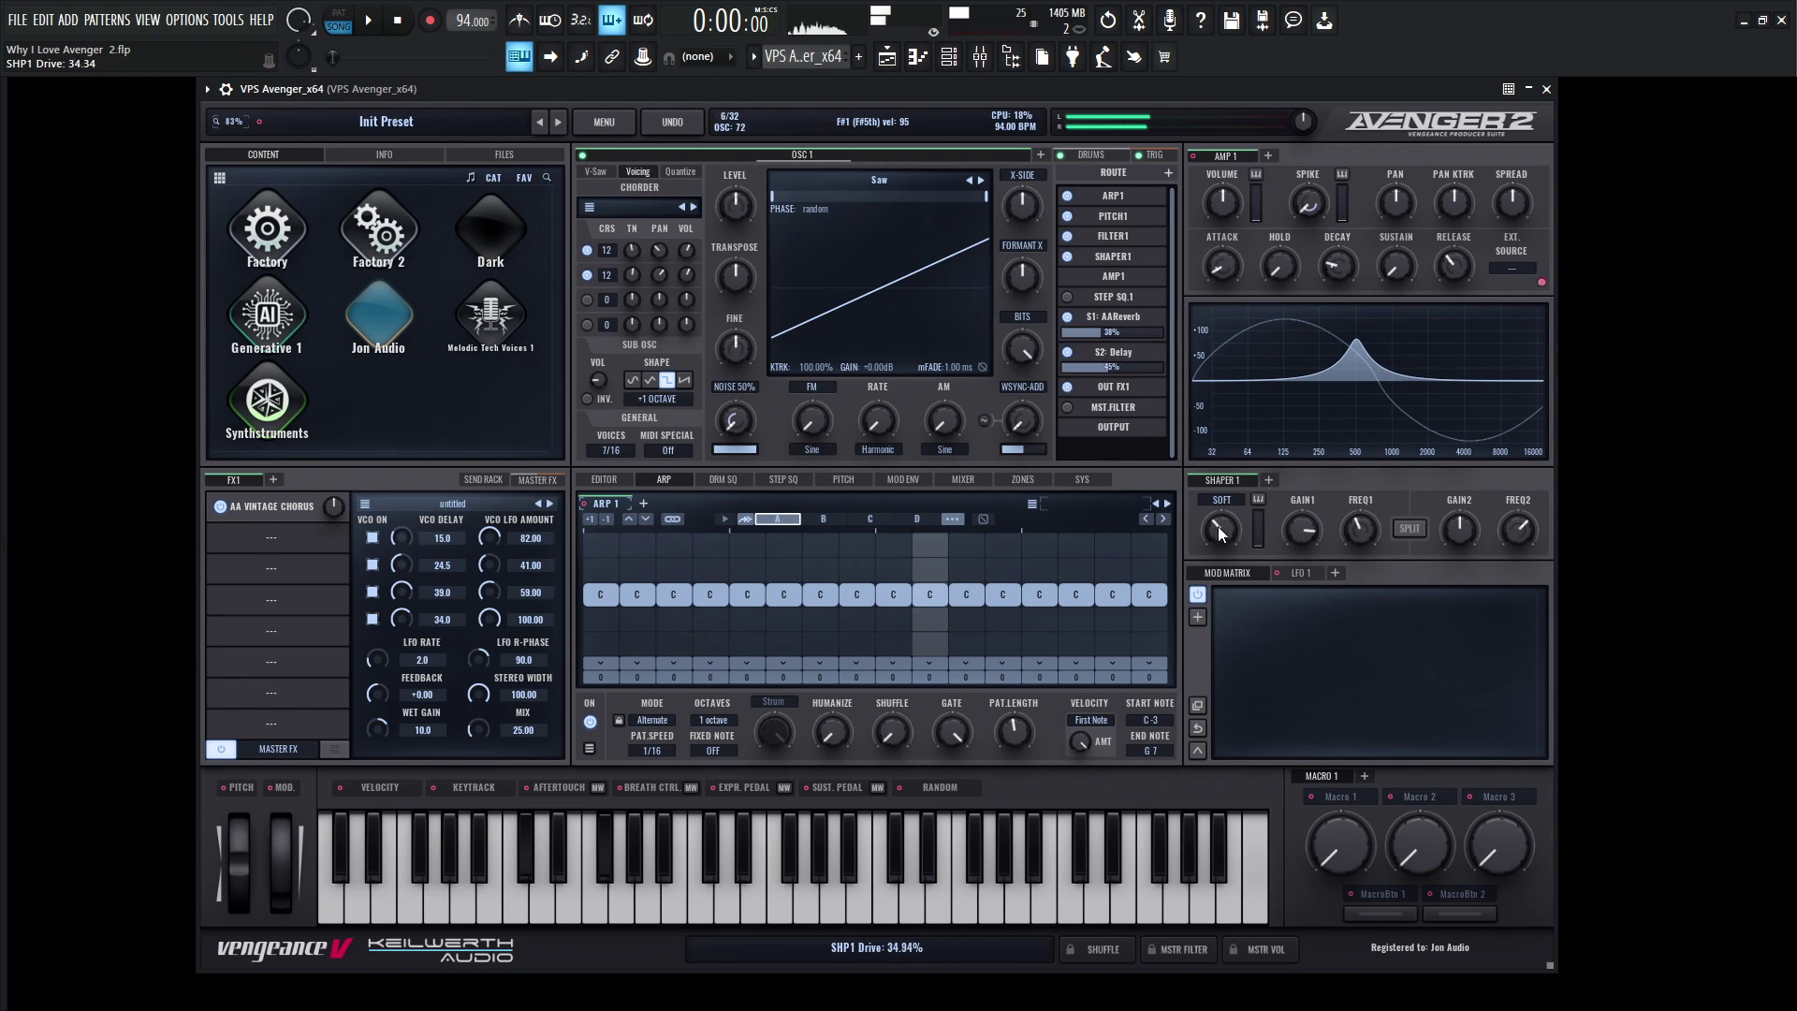
pyautogui.moveTo(1356, 531); pyautogui.dragTo(1352, 598)
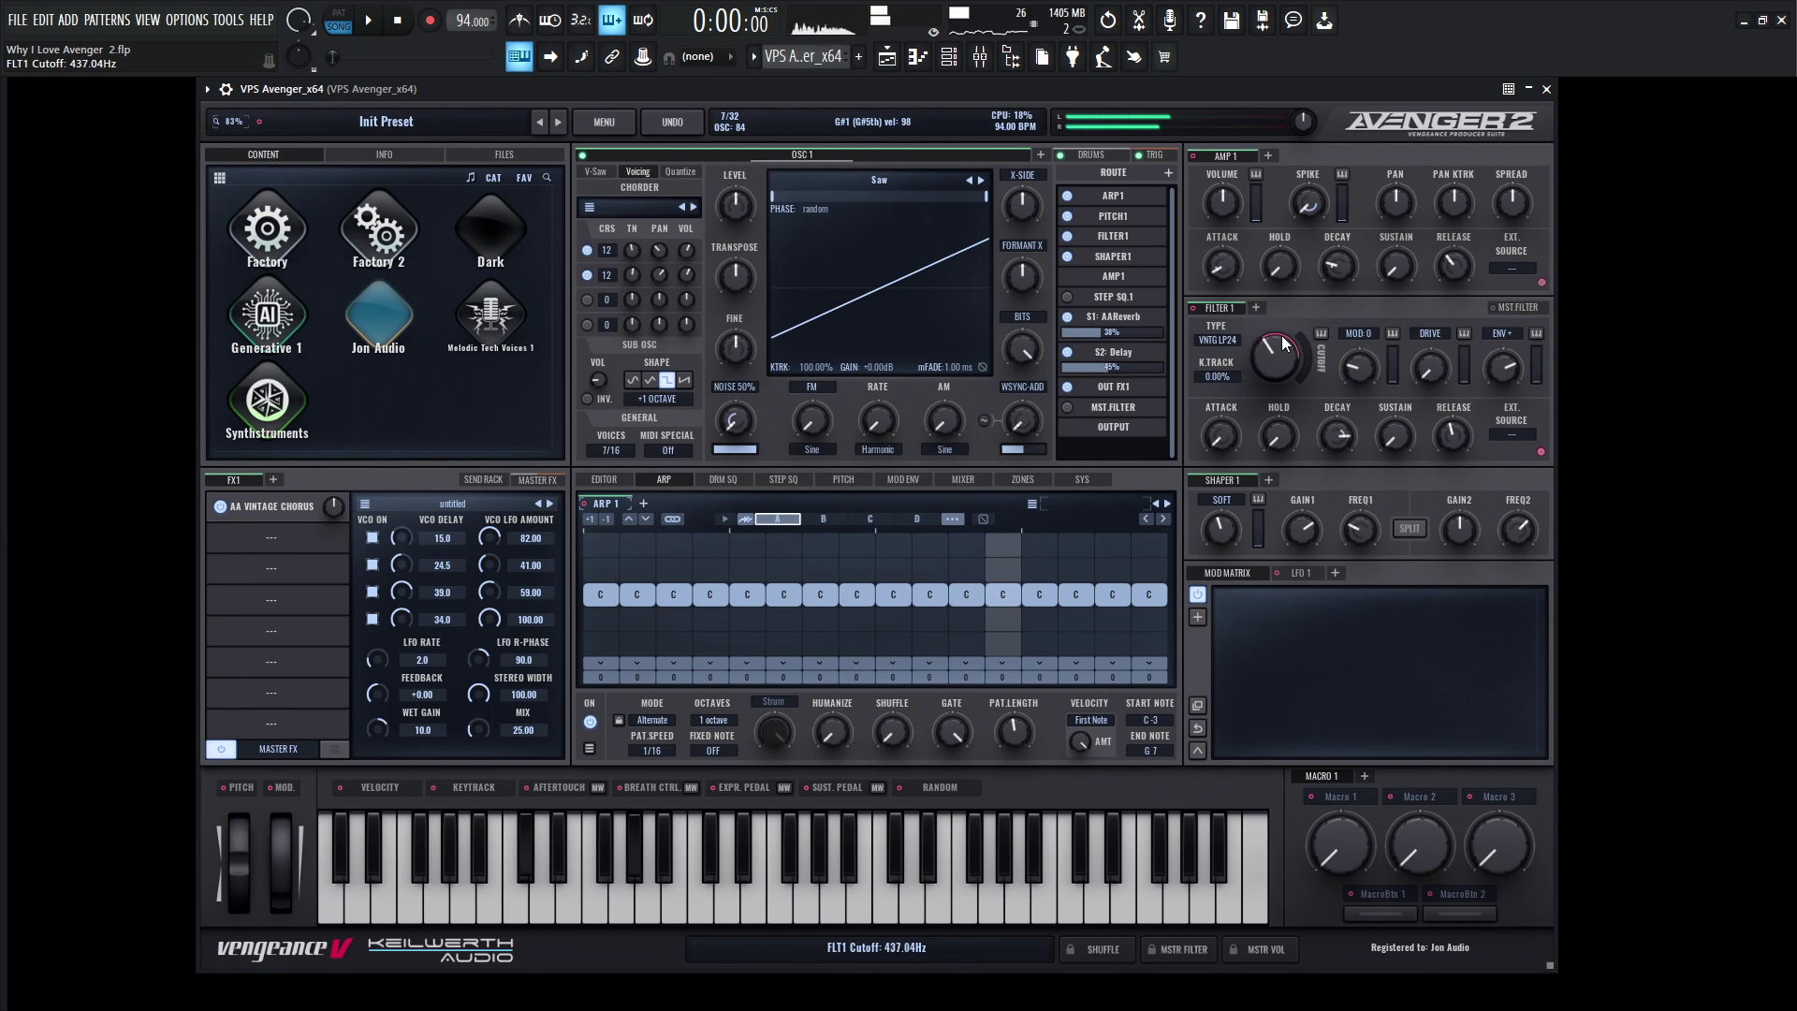
# - Lower Filter 1's cutoff to its minimum and assign Macro 1 to modulate it by about 56
pyautogui.moveTo(1282, 367); pyautogui.dragTo(1282, 412)
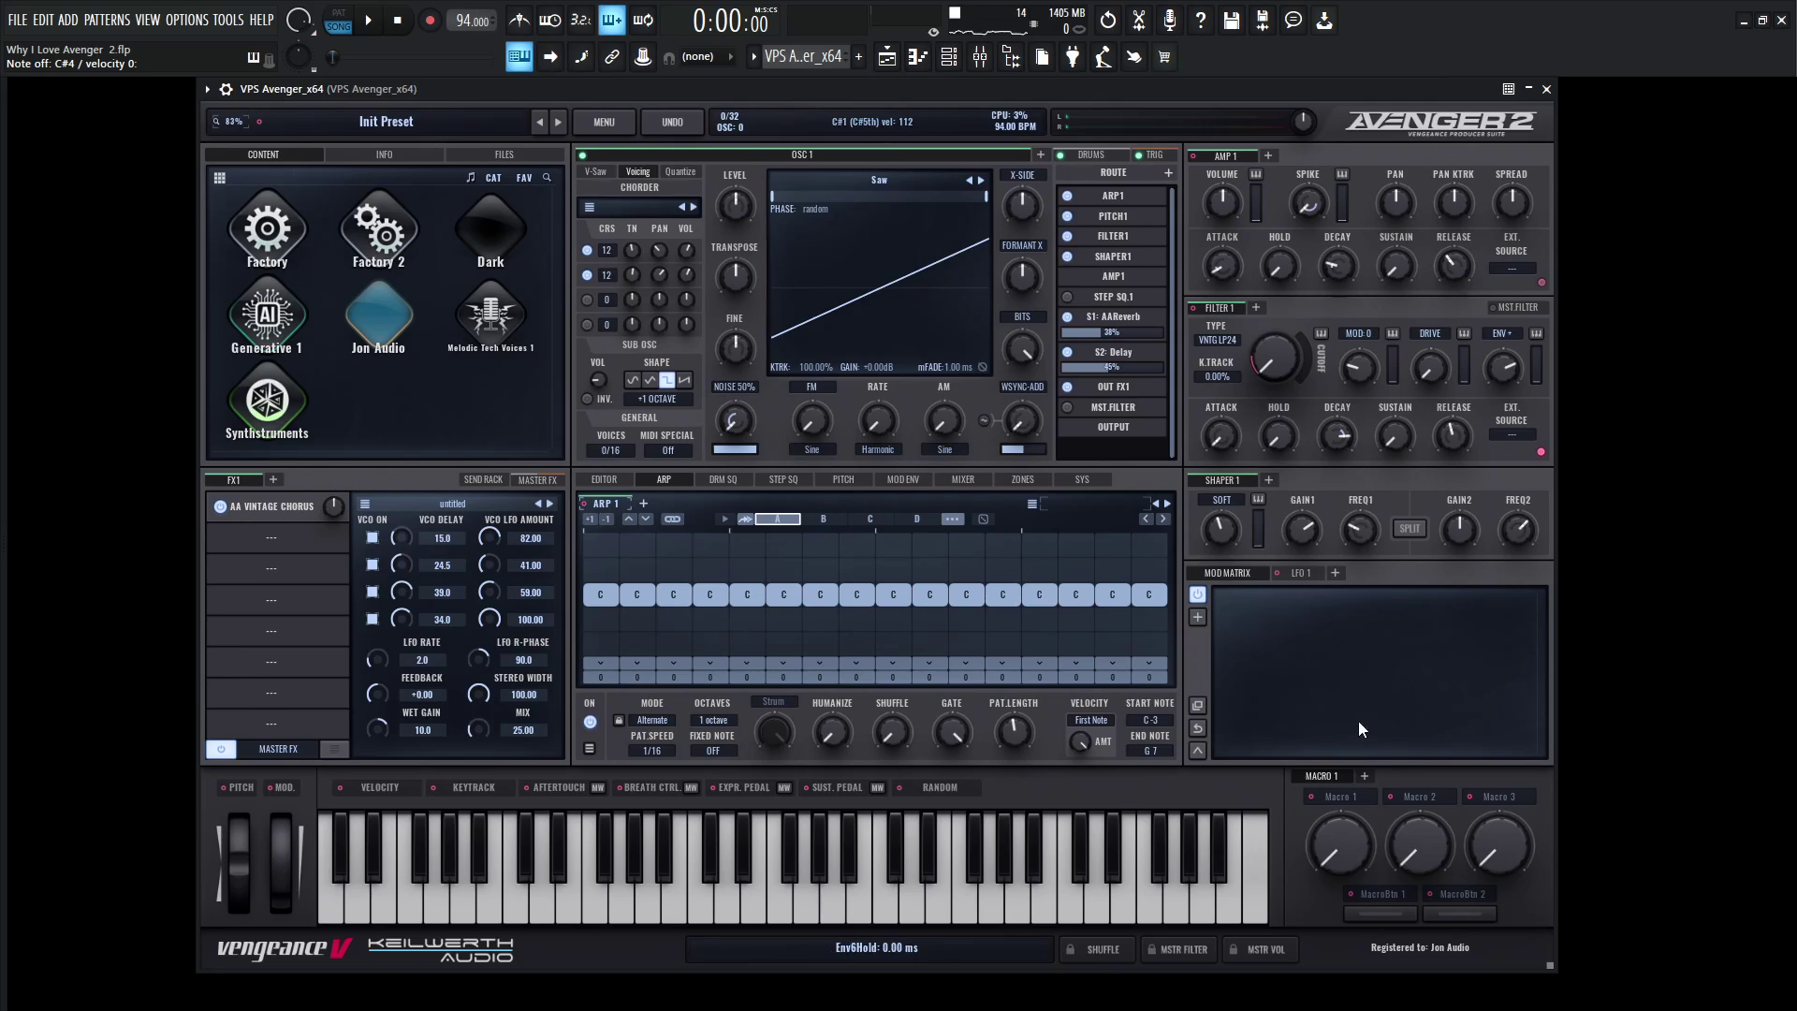
pyautogui.moveTo(1344, 797); pyautogui.dragTo(1272, 371)
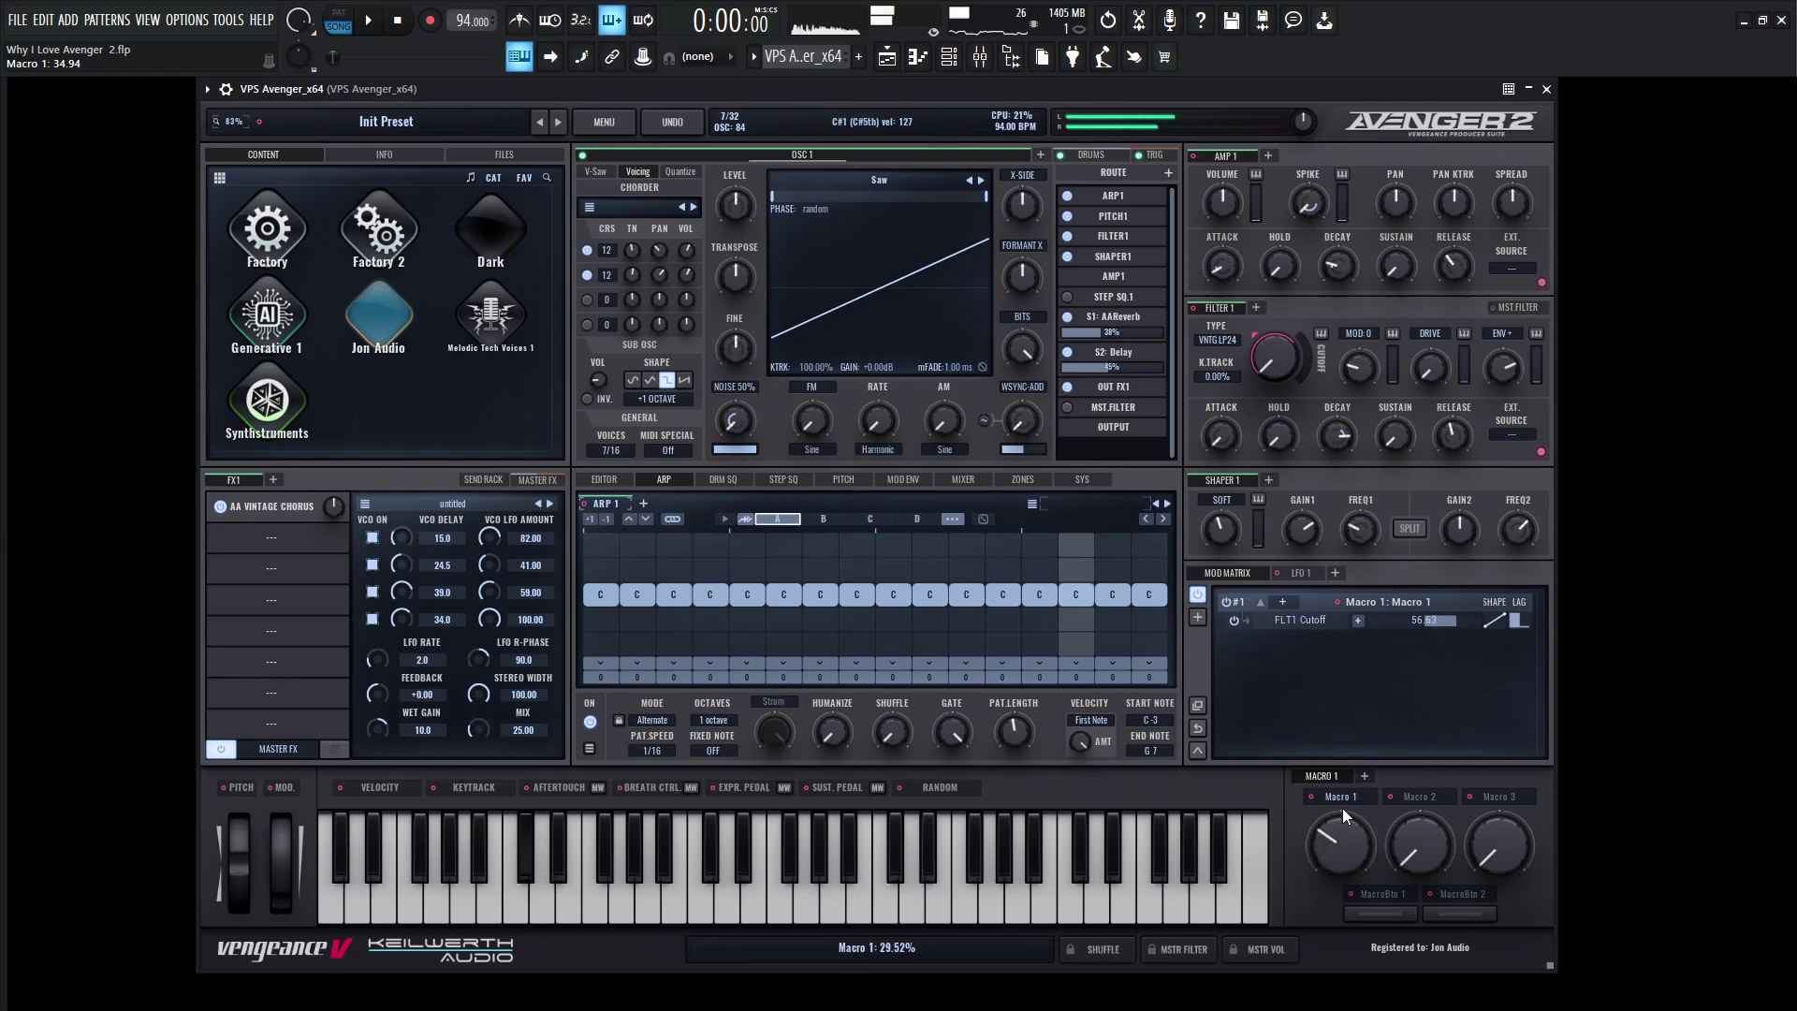
# - Rename Macro 1 as "cutoff"
pyautogui.moveTo(1368, 822)
pyautogui.mouseDown()
pyautogui.moveTo(1344, 758)
pyautogui.moveTo(1344, 799)
pyautogui.mouseUp()
pyautogui.write('cut')
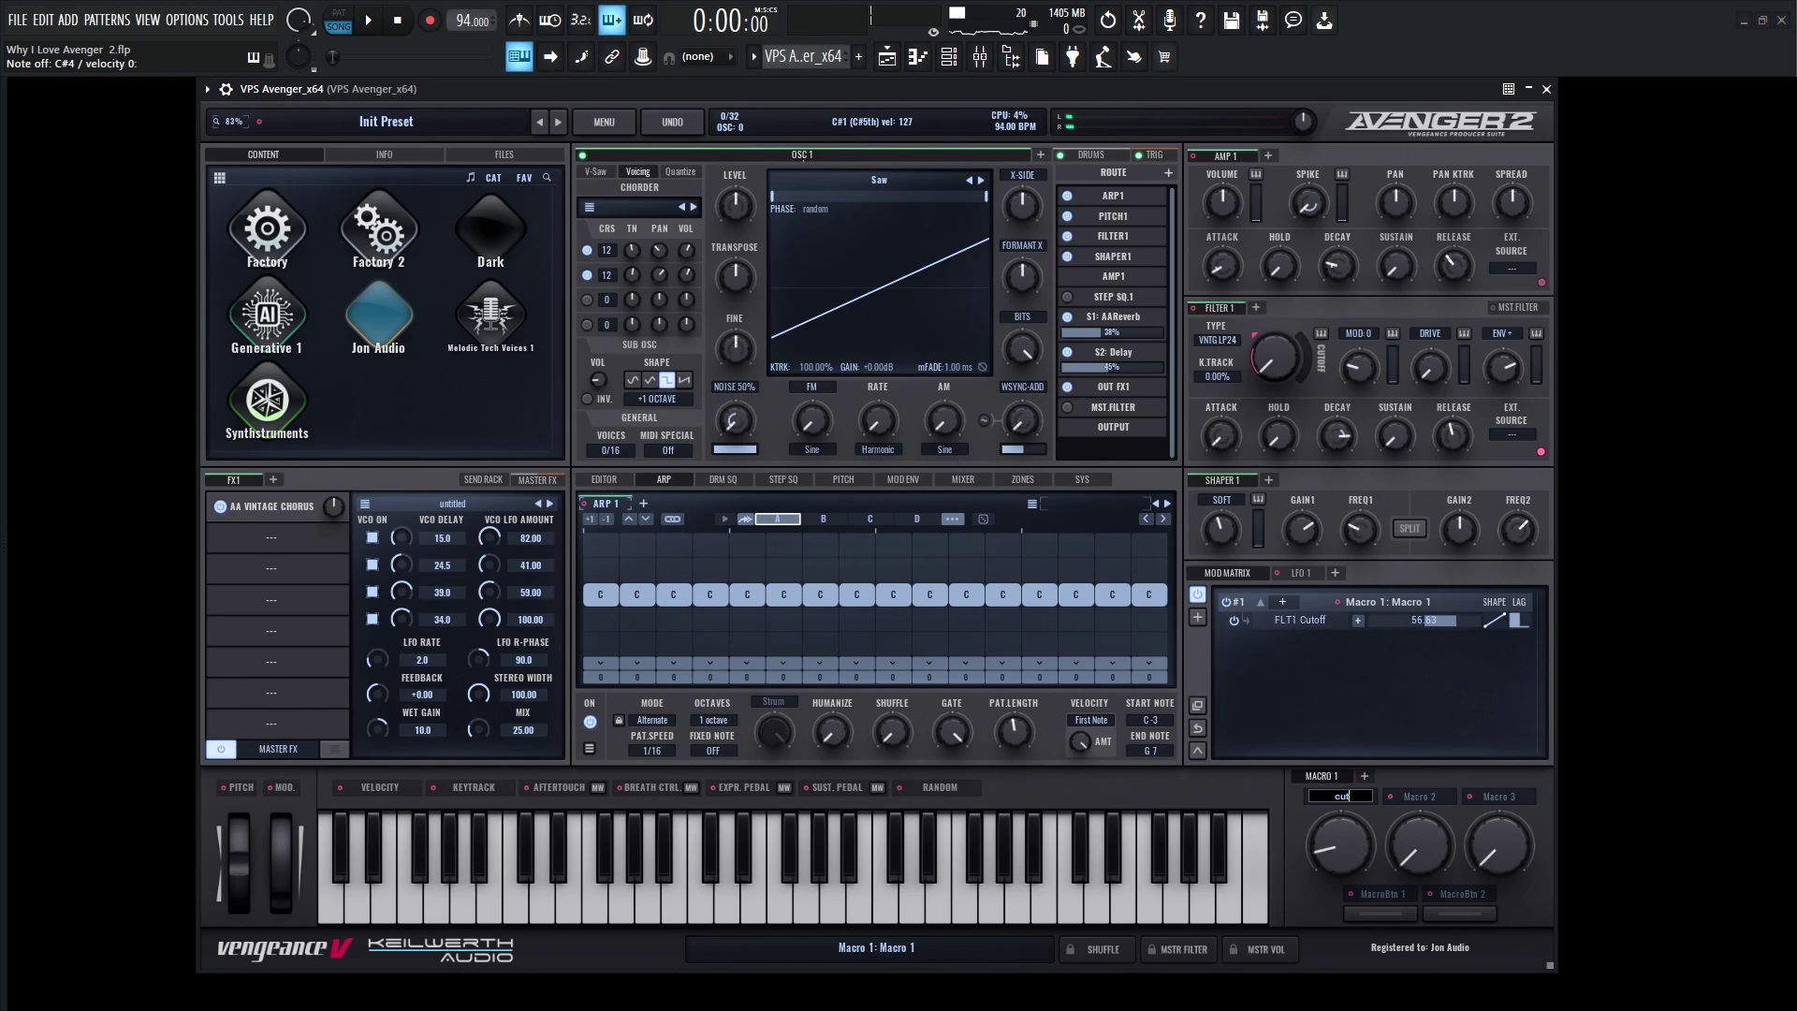
pyautogui.write('off')
pyautogui.press('Return')
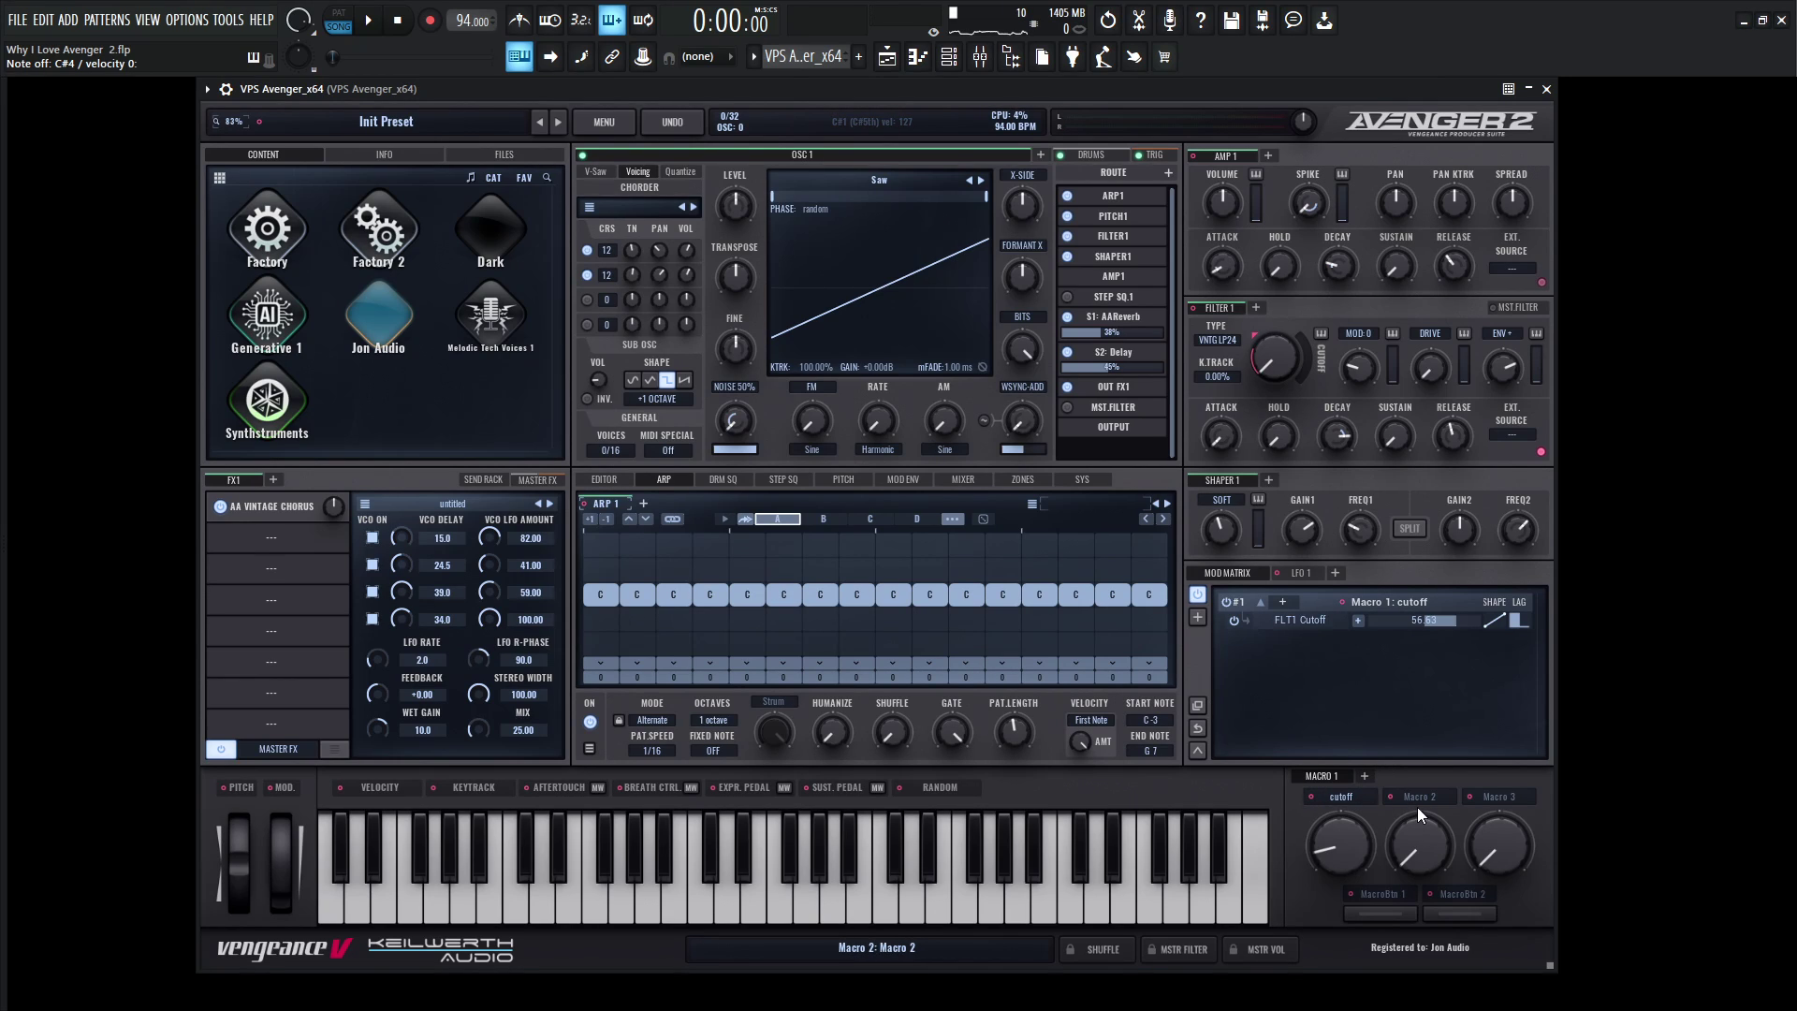
# - Assign Macro 2 to modulate Filter 1's resonance by about 53 and try both macro knobs during playback
pyautogui.moveTo(1417, 809); pyautogui.dragTo(1346, 354)
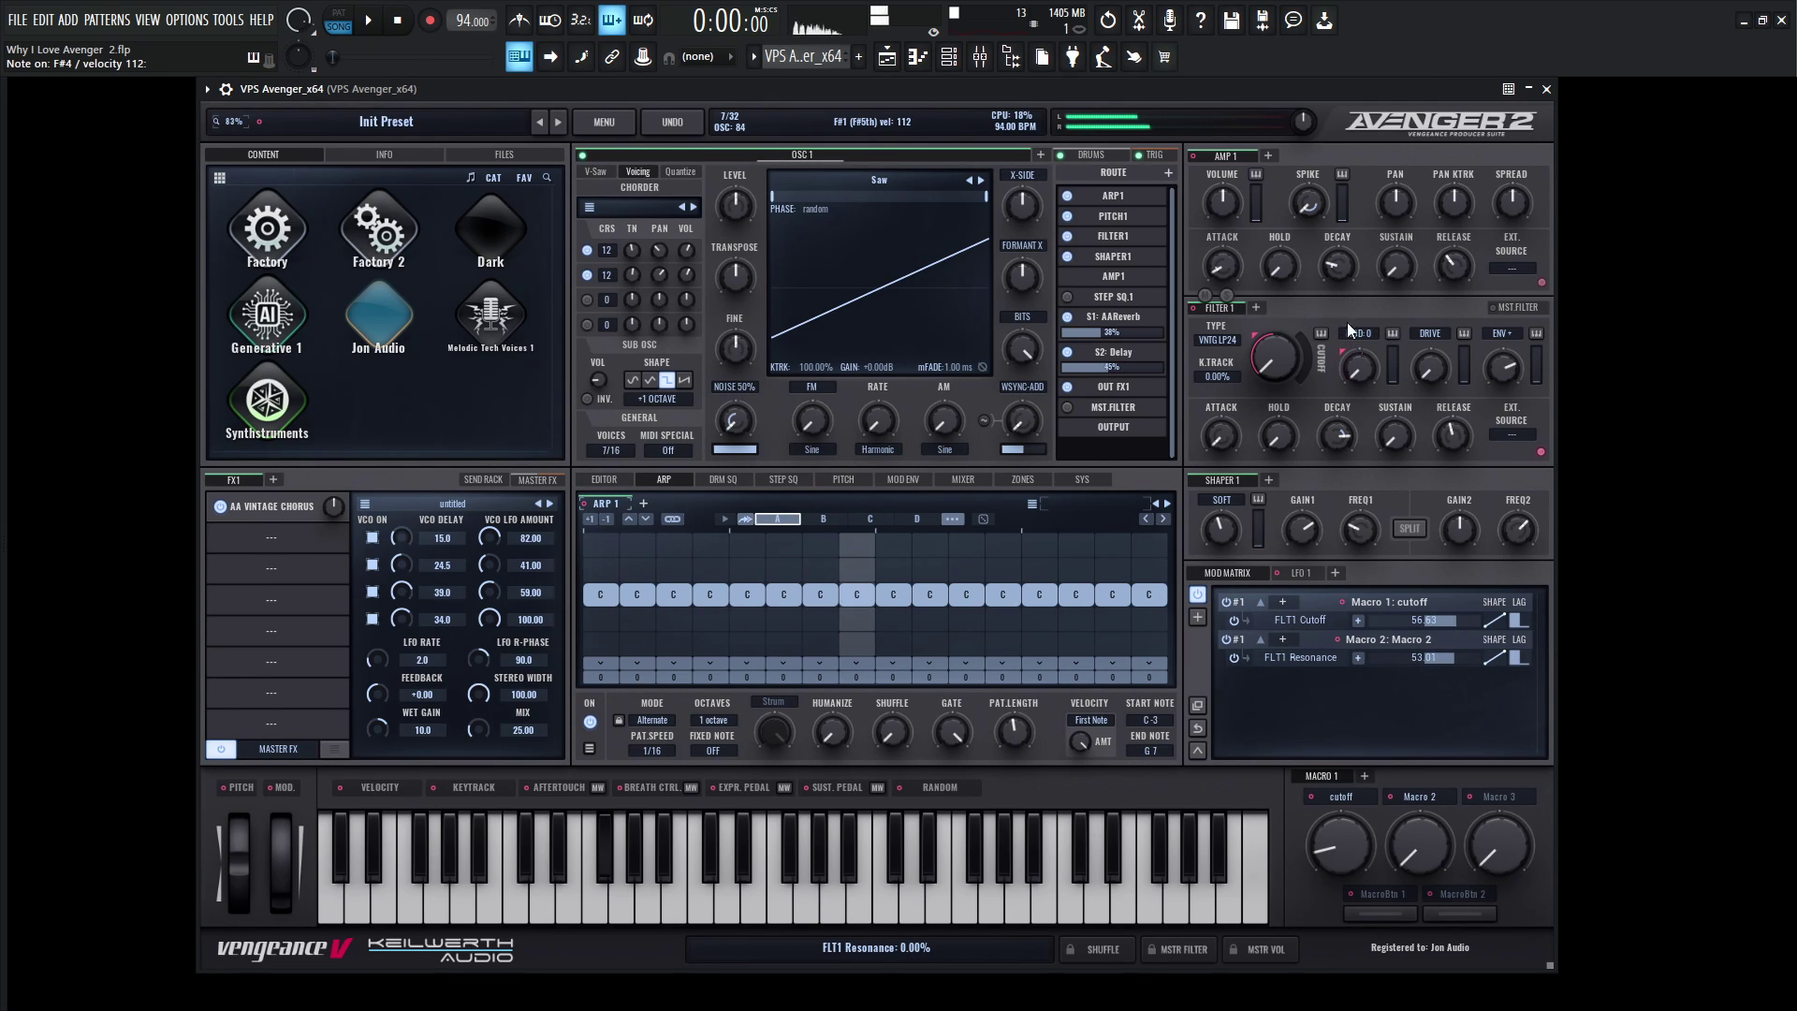
pyautogui.moveTo(1408, 846); pyautogui.dragTo(1413, 664)
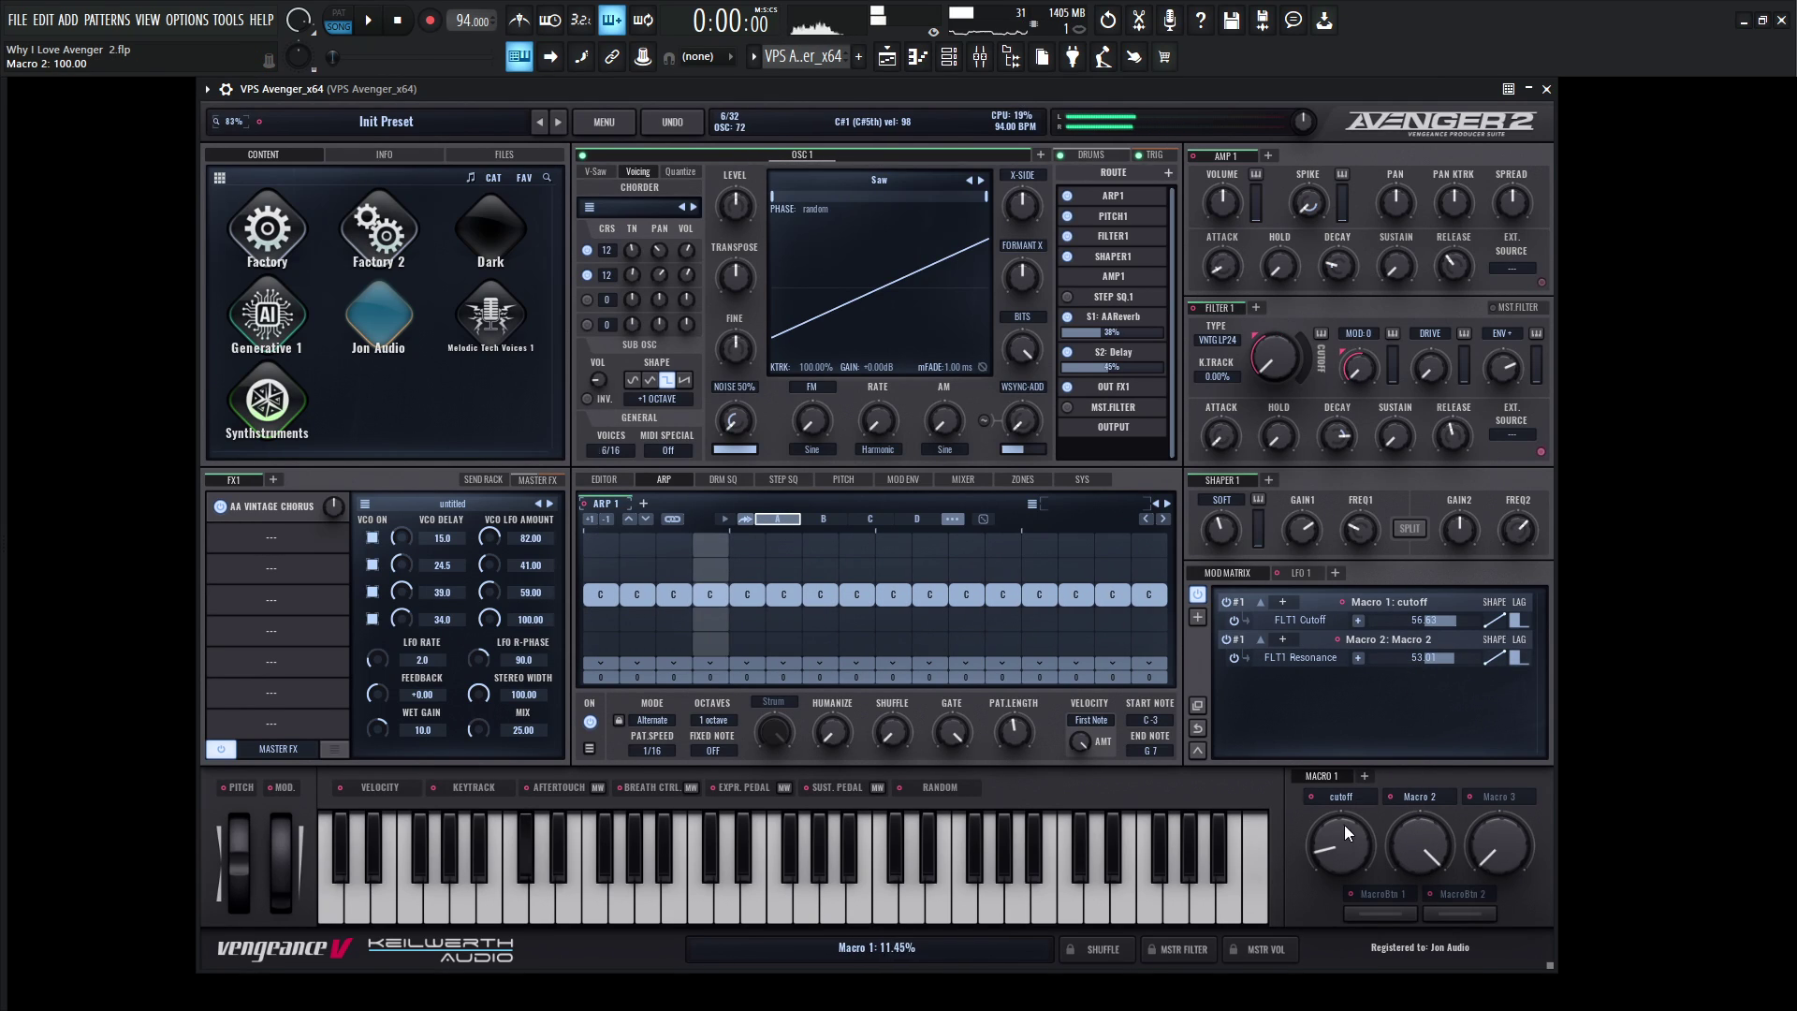
pyautogui.moveTo(1344, 823)
pyautogui.mouseDown()
pyautogui.moveTo(1339, 772)
pyautogui.moveTo(1342, 829)
pyautogui.mouseUp()
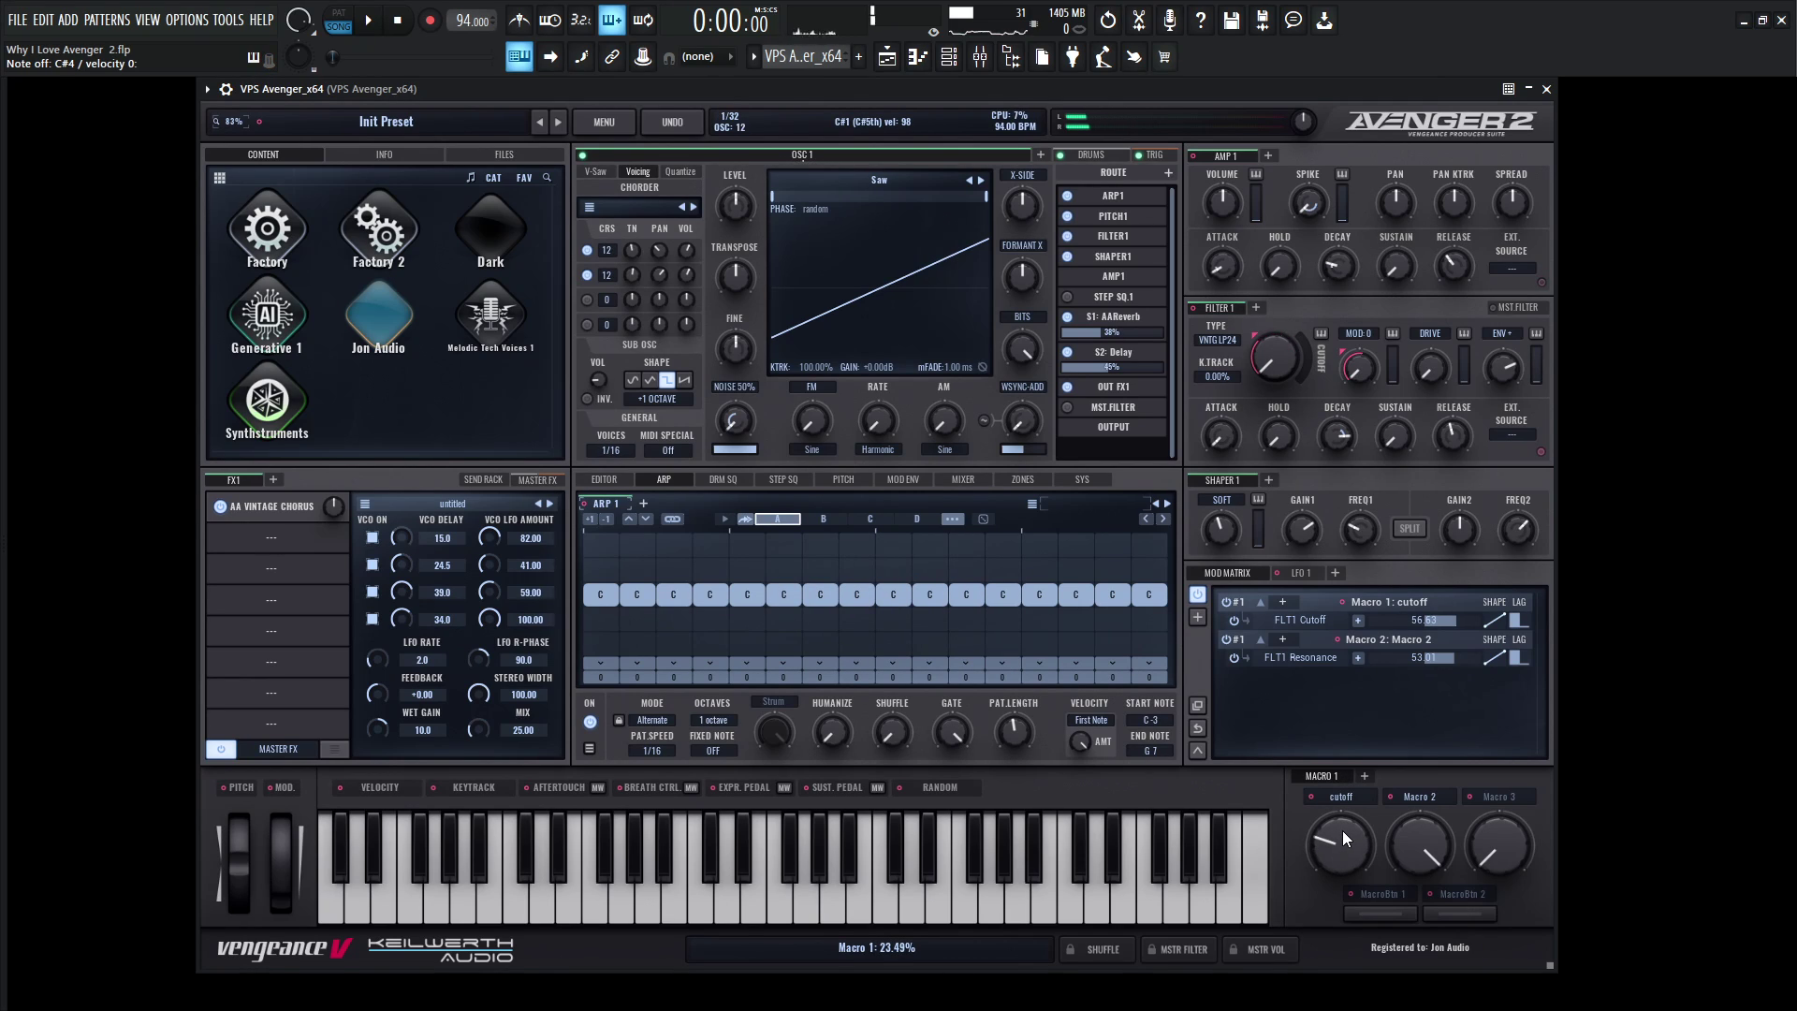
pyautogui.press('space')
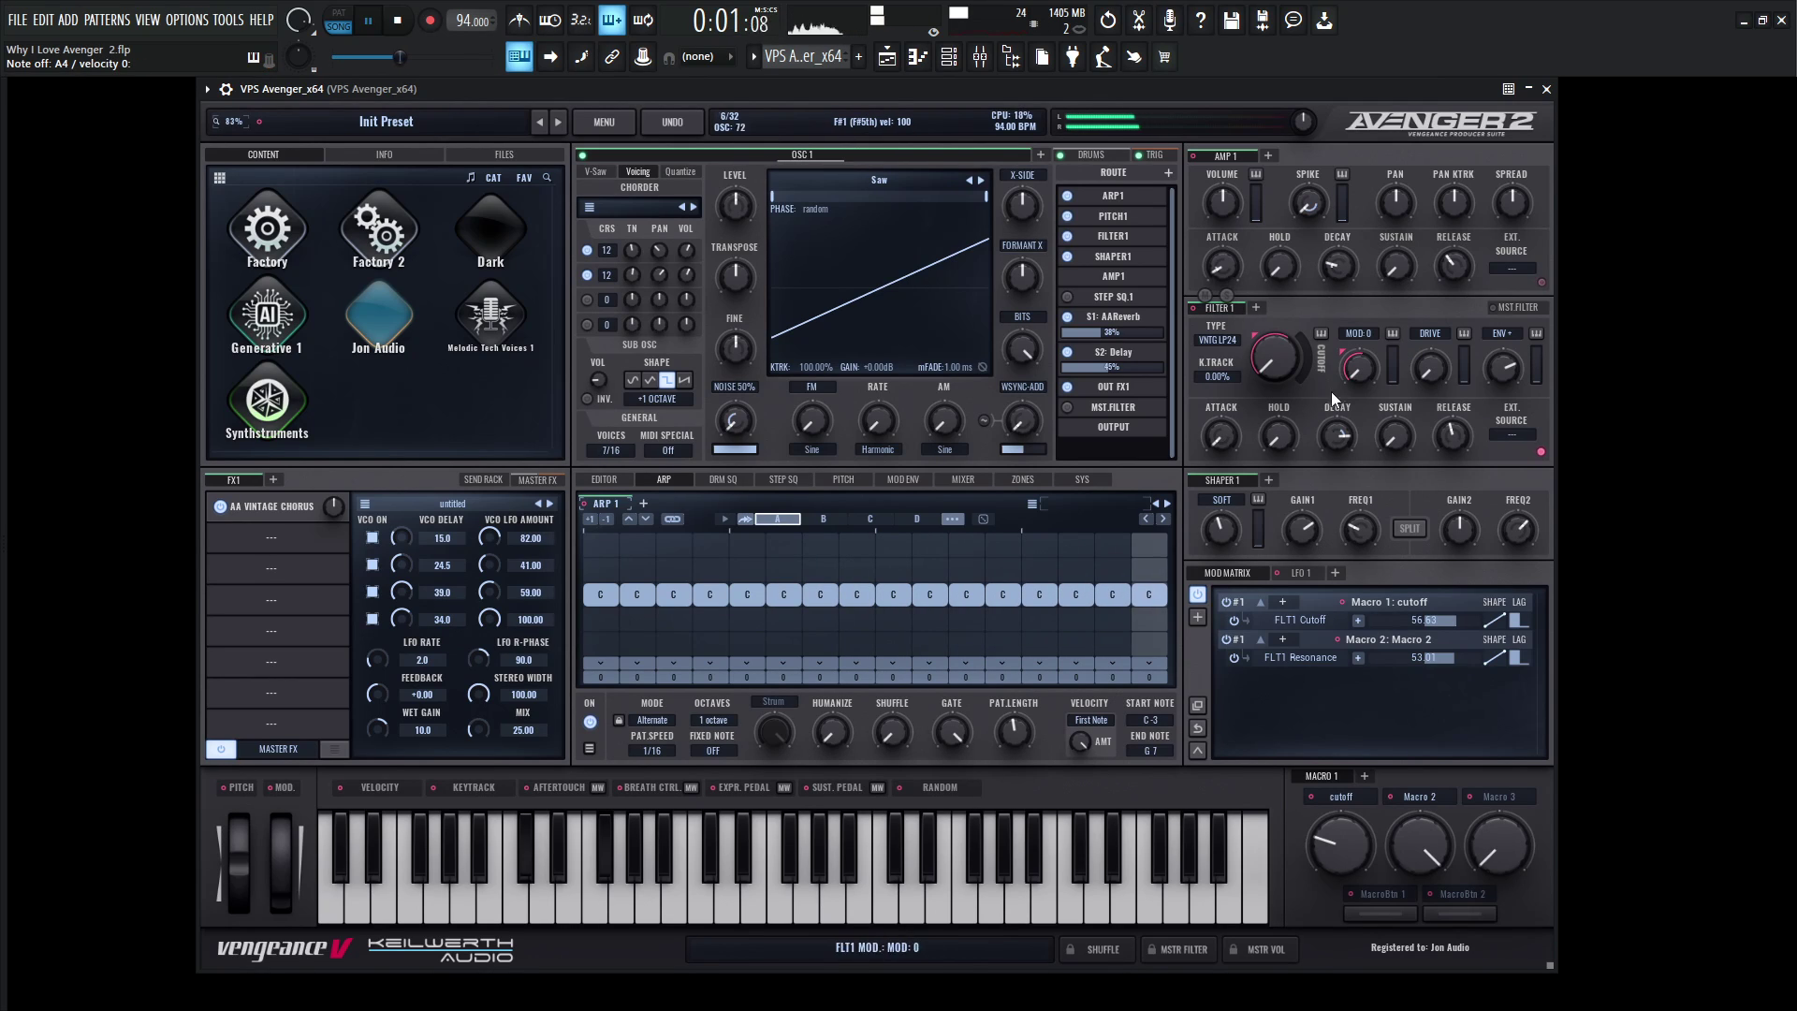
pyautogui.moveTo(1334, 872); pyautogui.dragTo(1353, 822)
pyautogui.press('space')
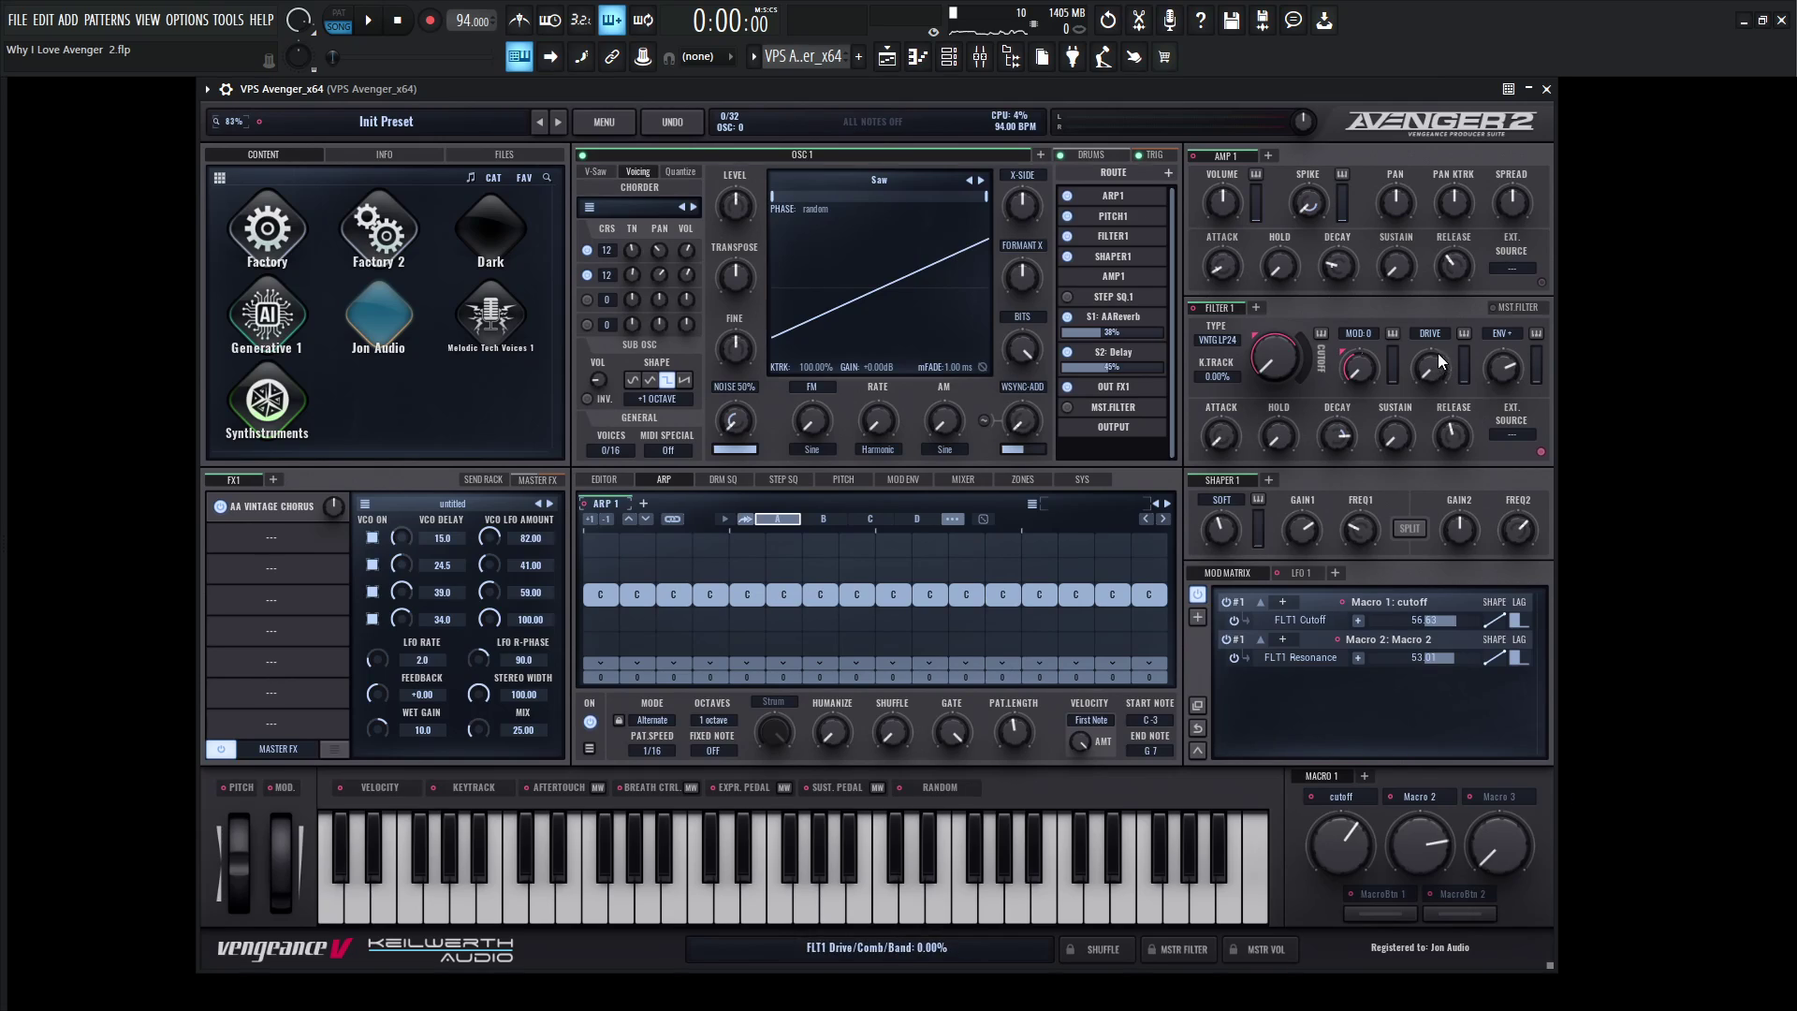
# - Assign Macro 3 to Filter 1's drive with a modulation amount of 100 and turn the macro up to 100%
pyautogui.moveTo(1507, 795); pyautogui.dragTo(1412, 347)
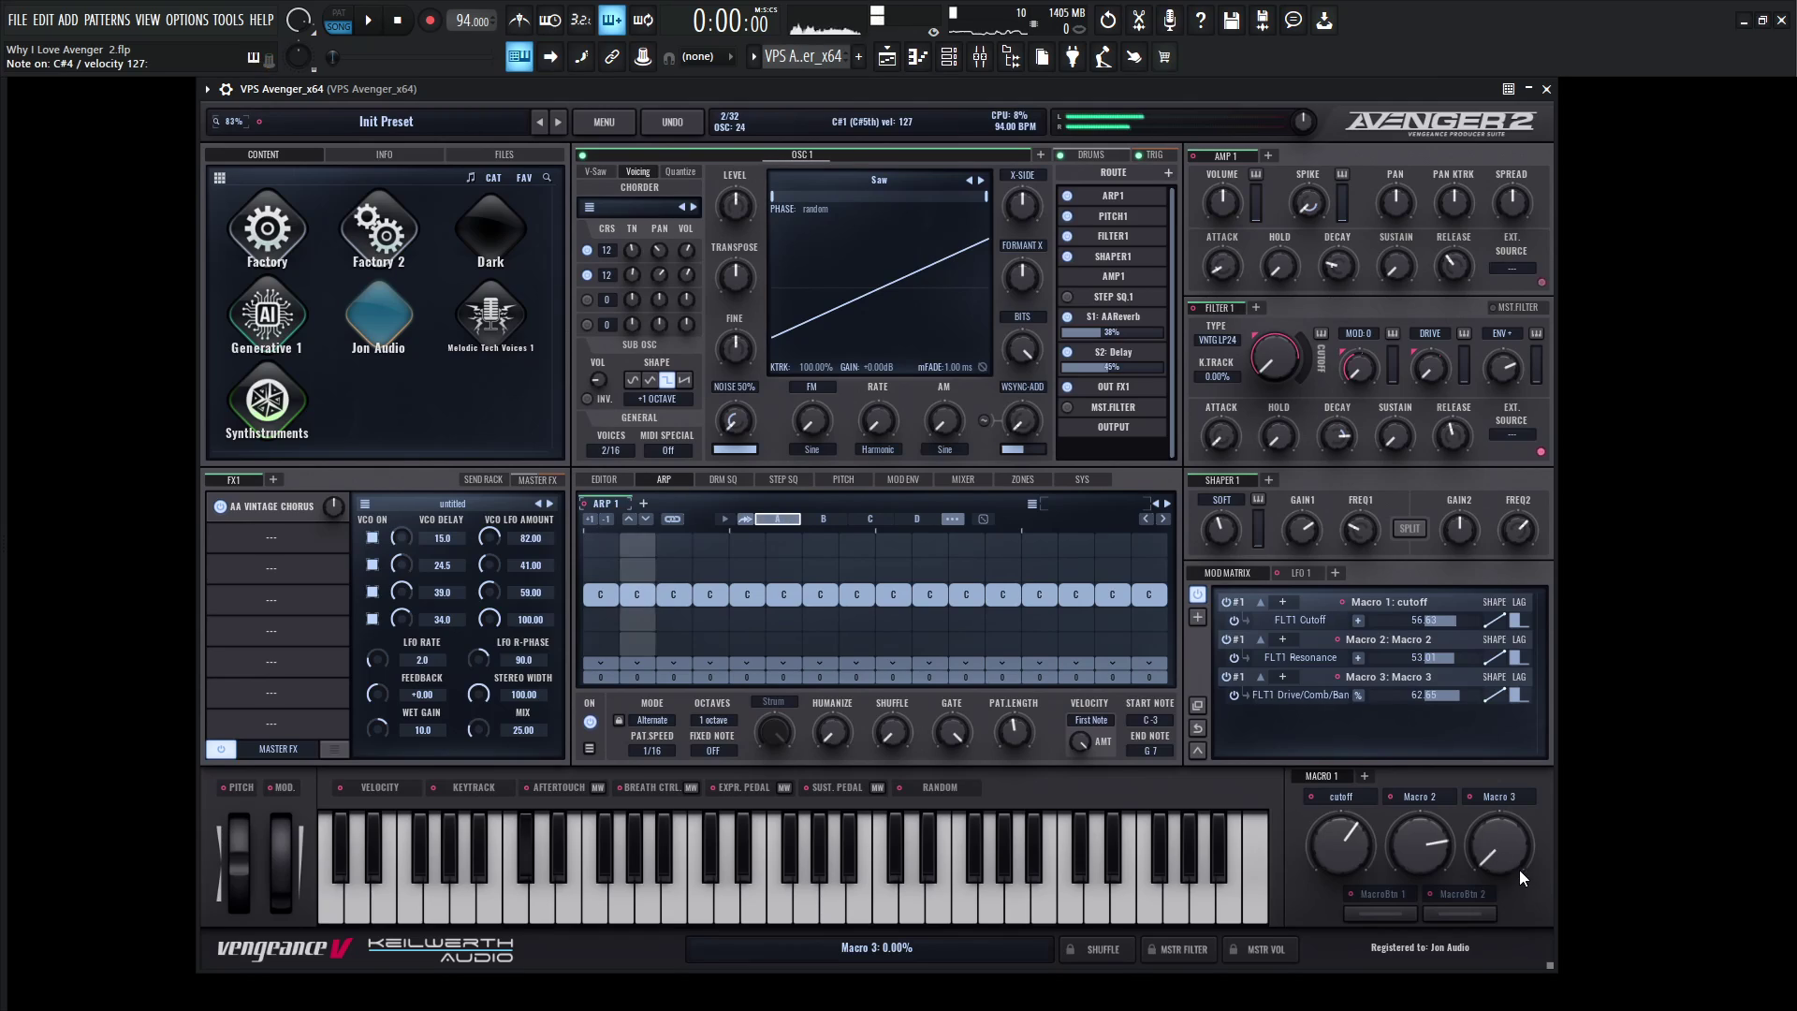
pyautogui.moveTo(1520, 876); pyautogui.dragTo(1483, 719)
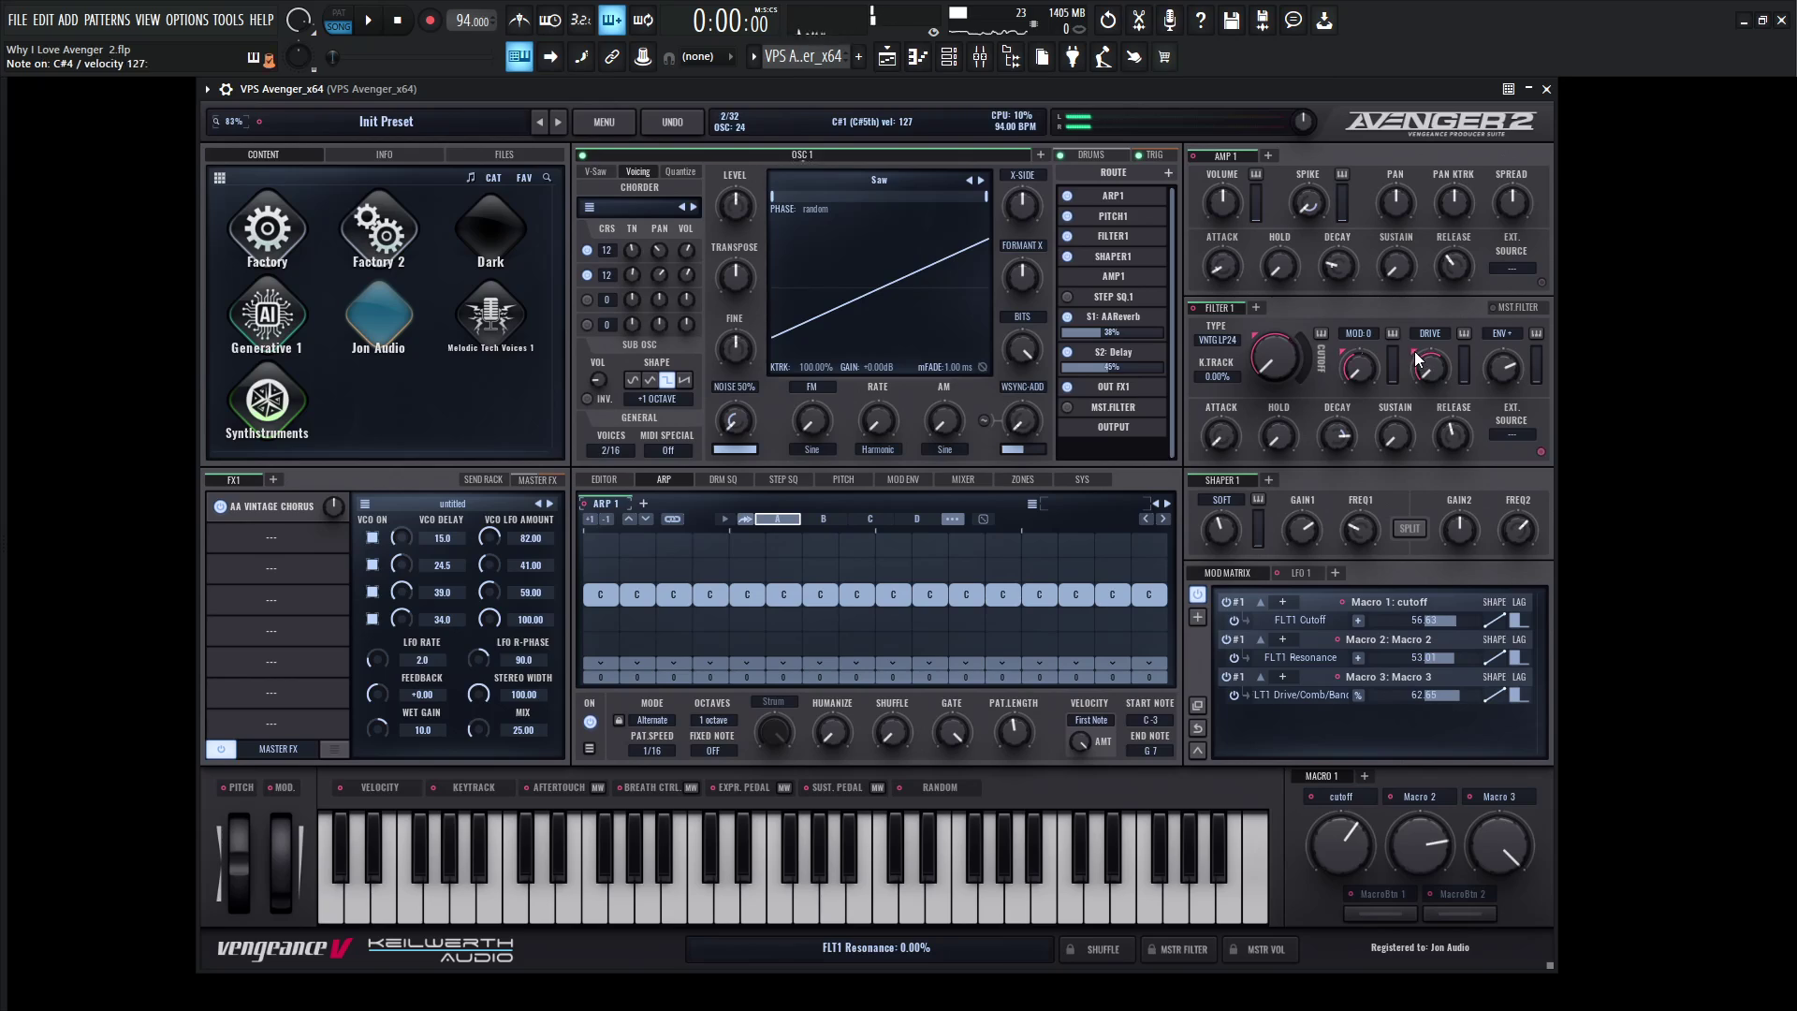
pyautogui.moveTo(1415, 359); pyautogui.dragTo(1415, 318)
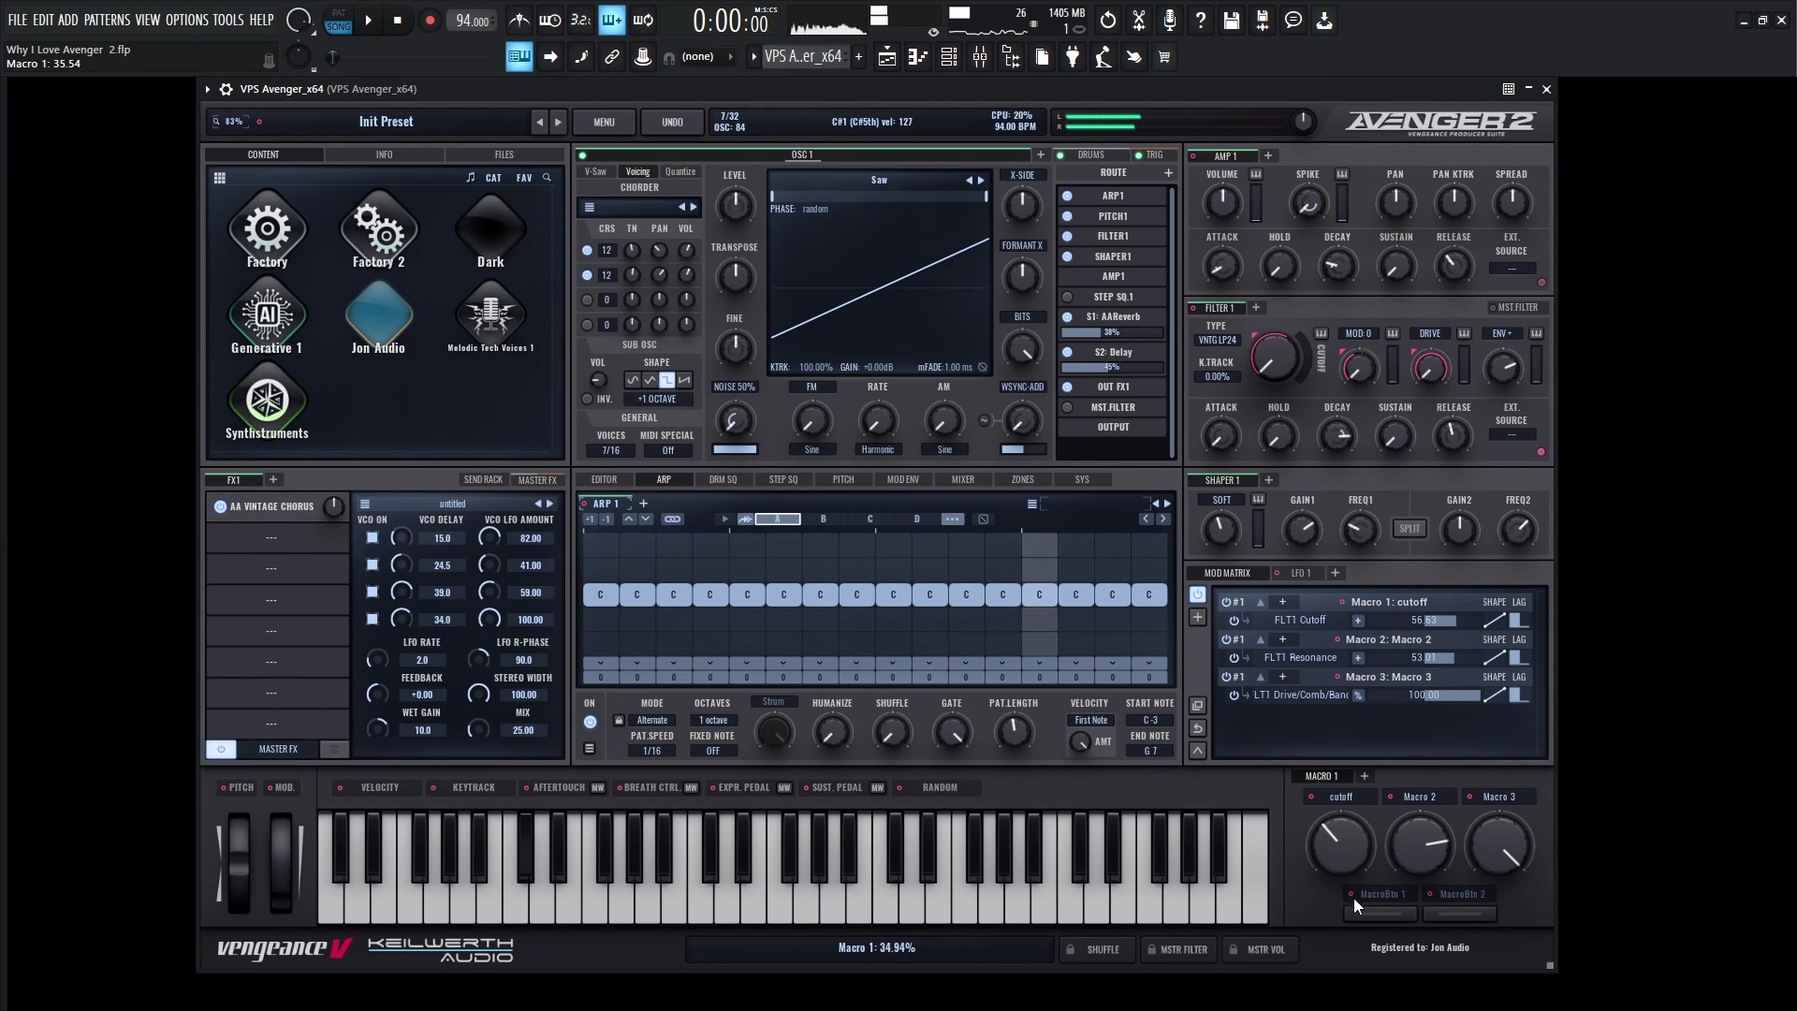
# - Rename Macro 2 as "res" and Macro 3 as "drive"
pyautogui.doubleClick(1414, 797)
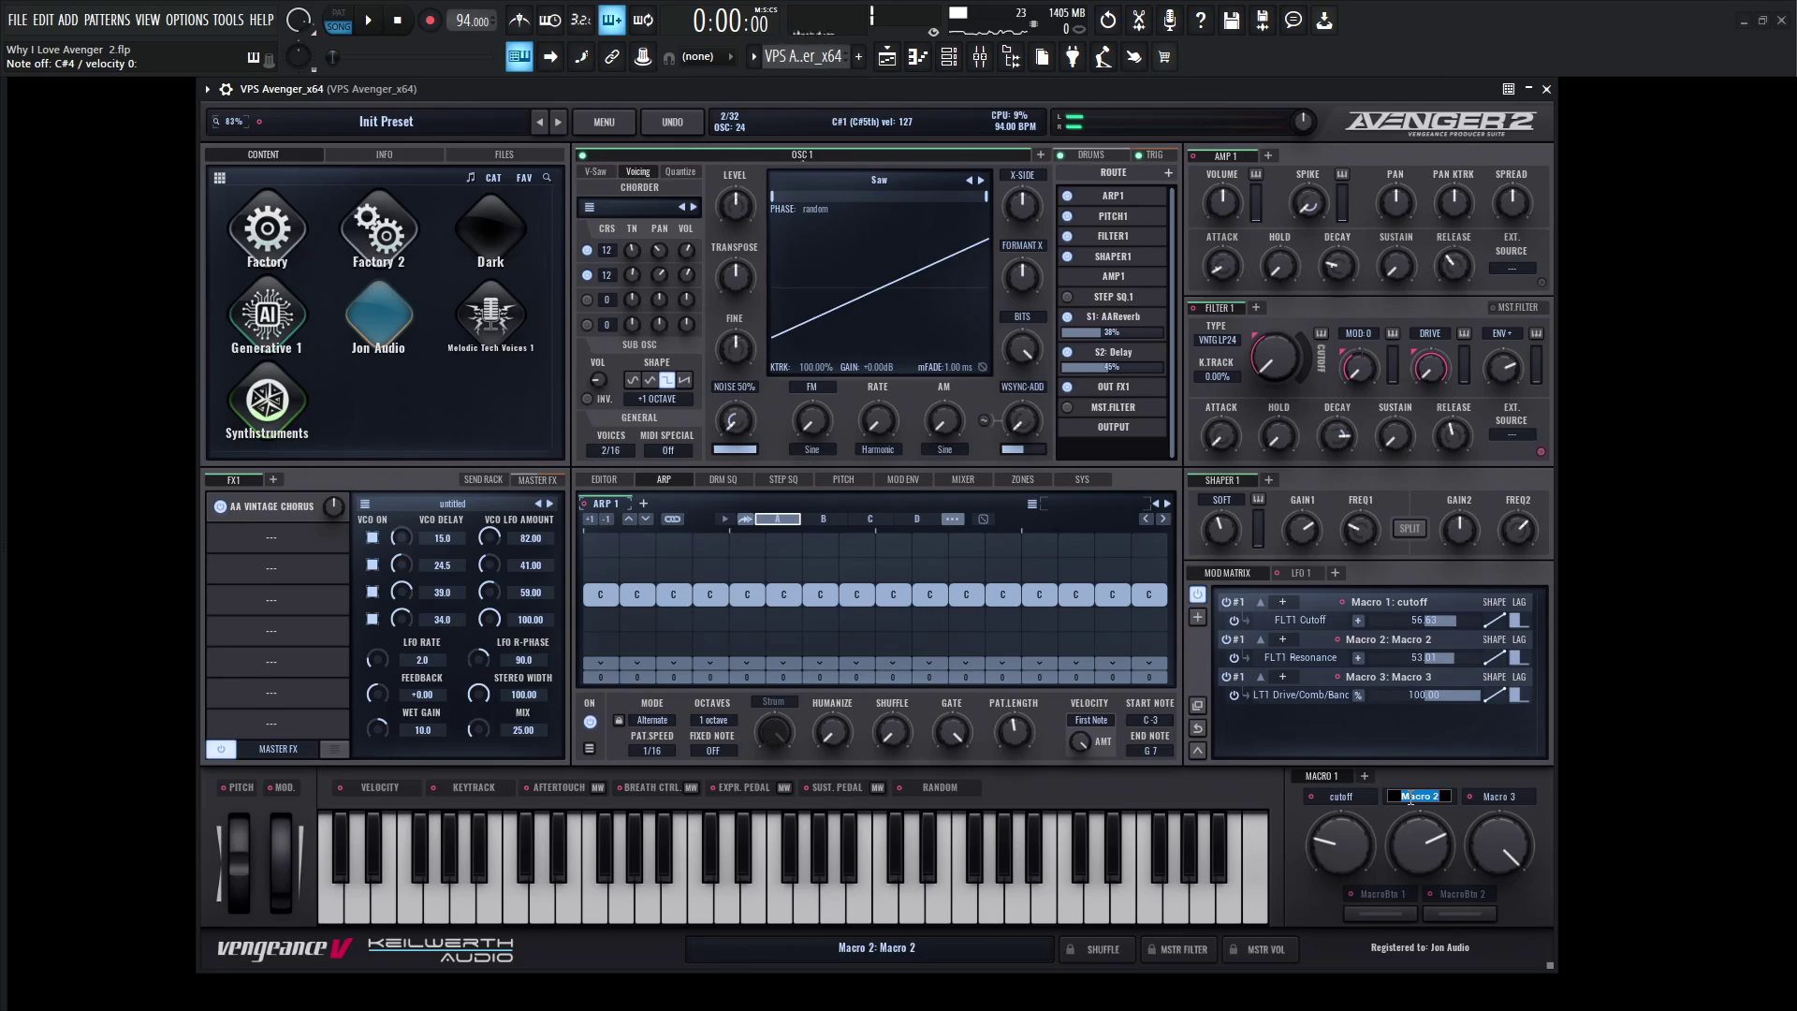
pyautogui.write('res')
pyautogui.press('Return')
pyautogui.doubleClick(1483, 795)
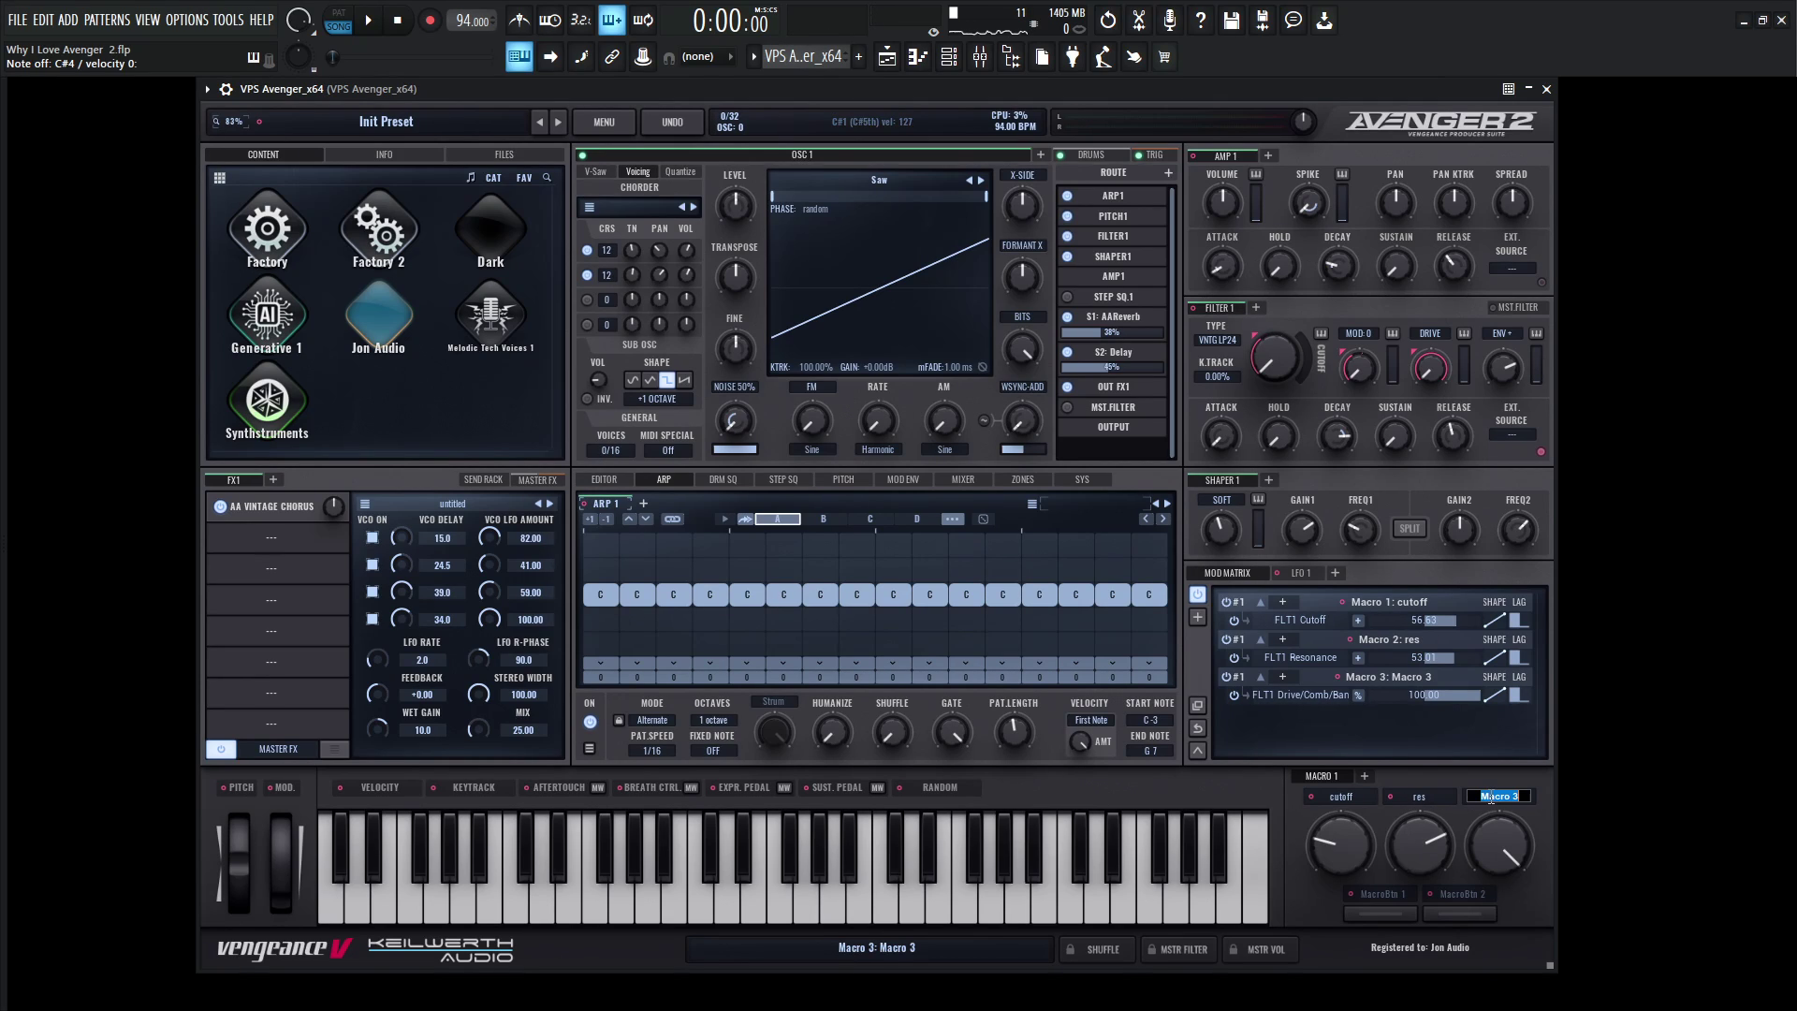
pyautogui.write('drive')
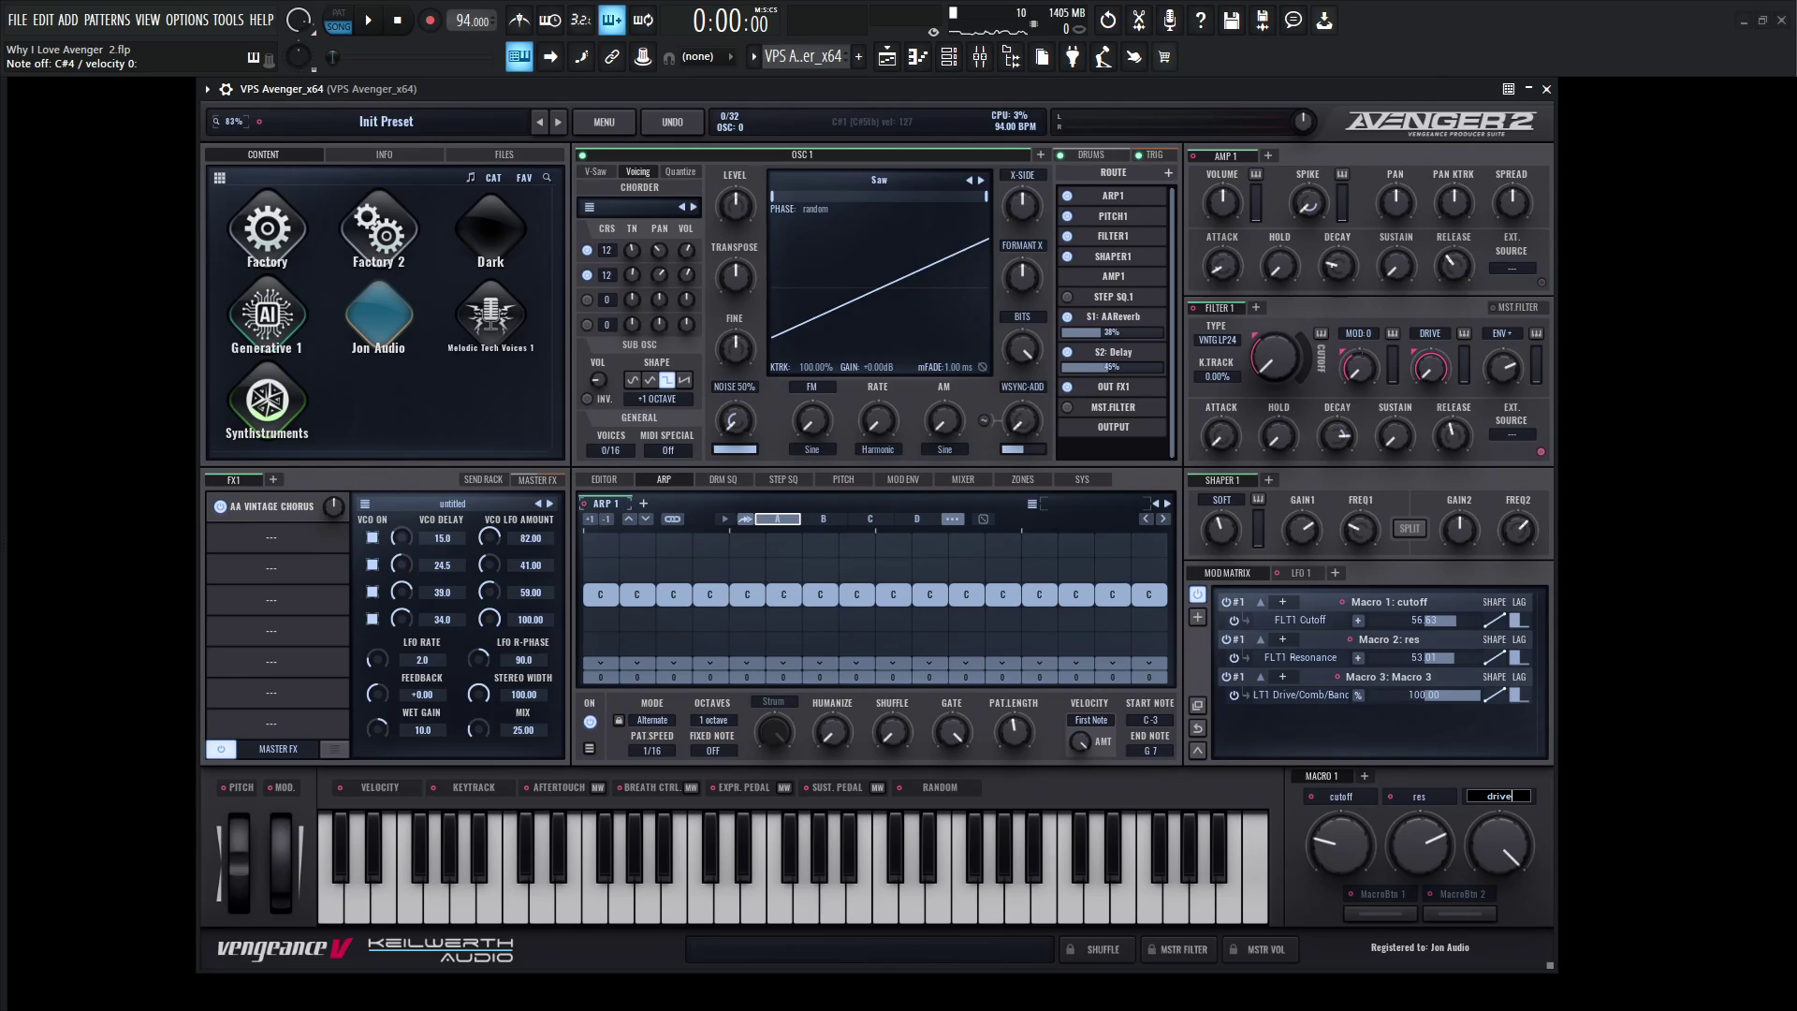
pyautogui.press('Return')
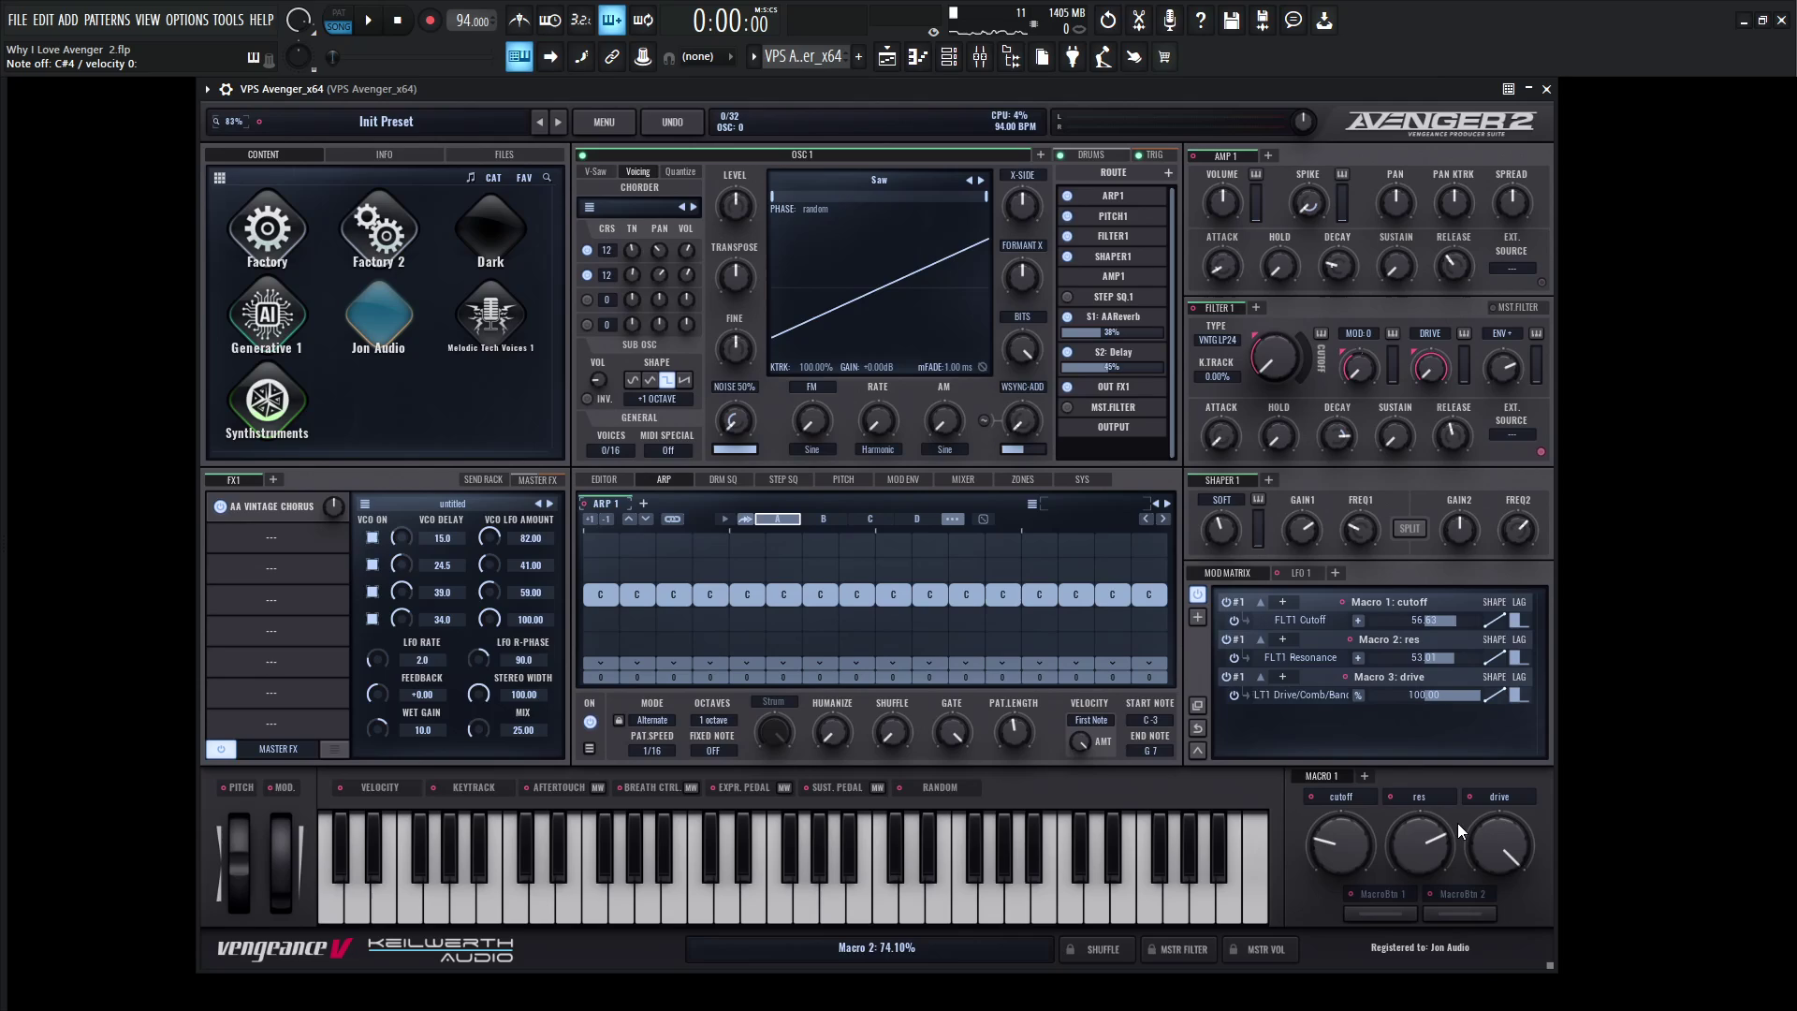
# - Add two more macro pages, MACRO 2 and MACRO 3
pyautogui.click(1365, 776)
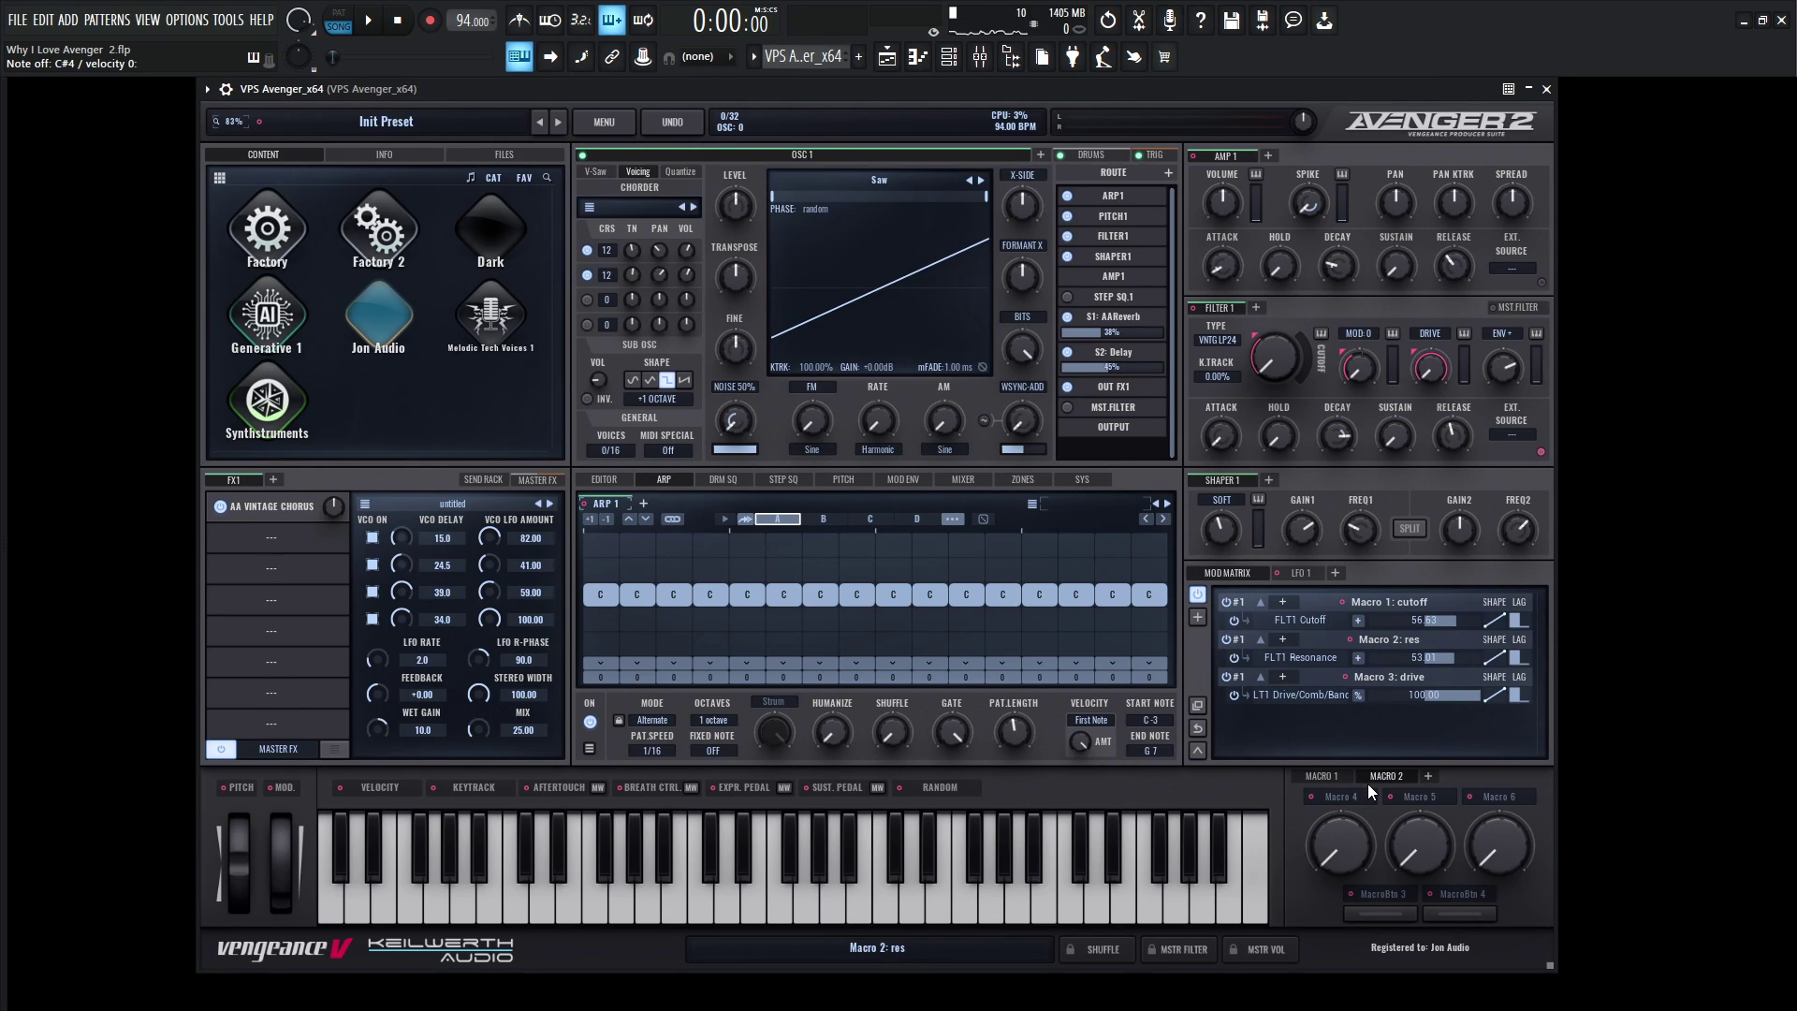
pyautogui.click(1426, 776)
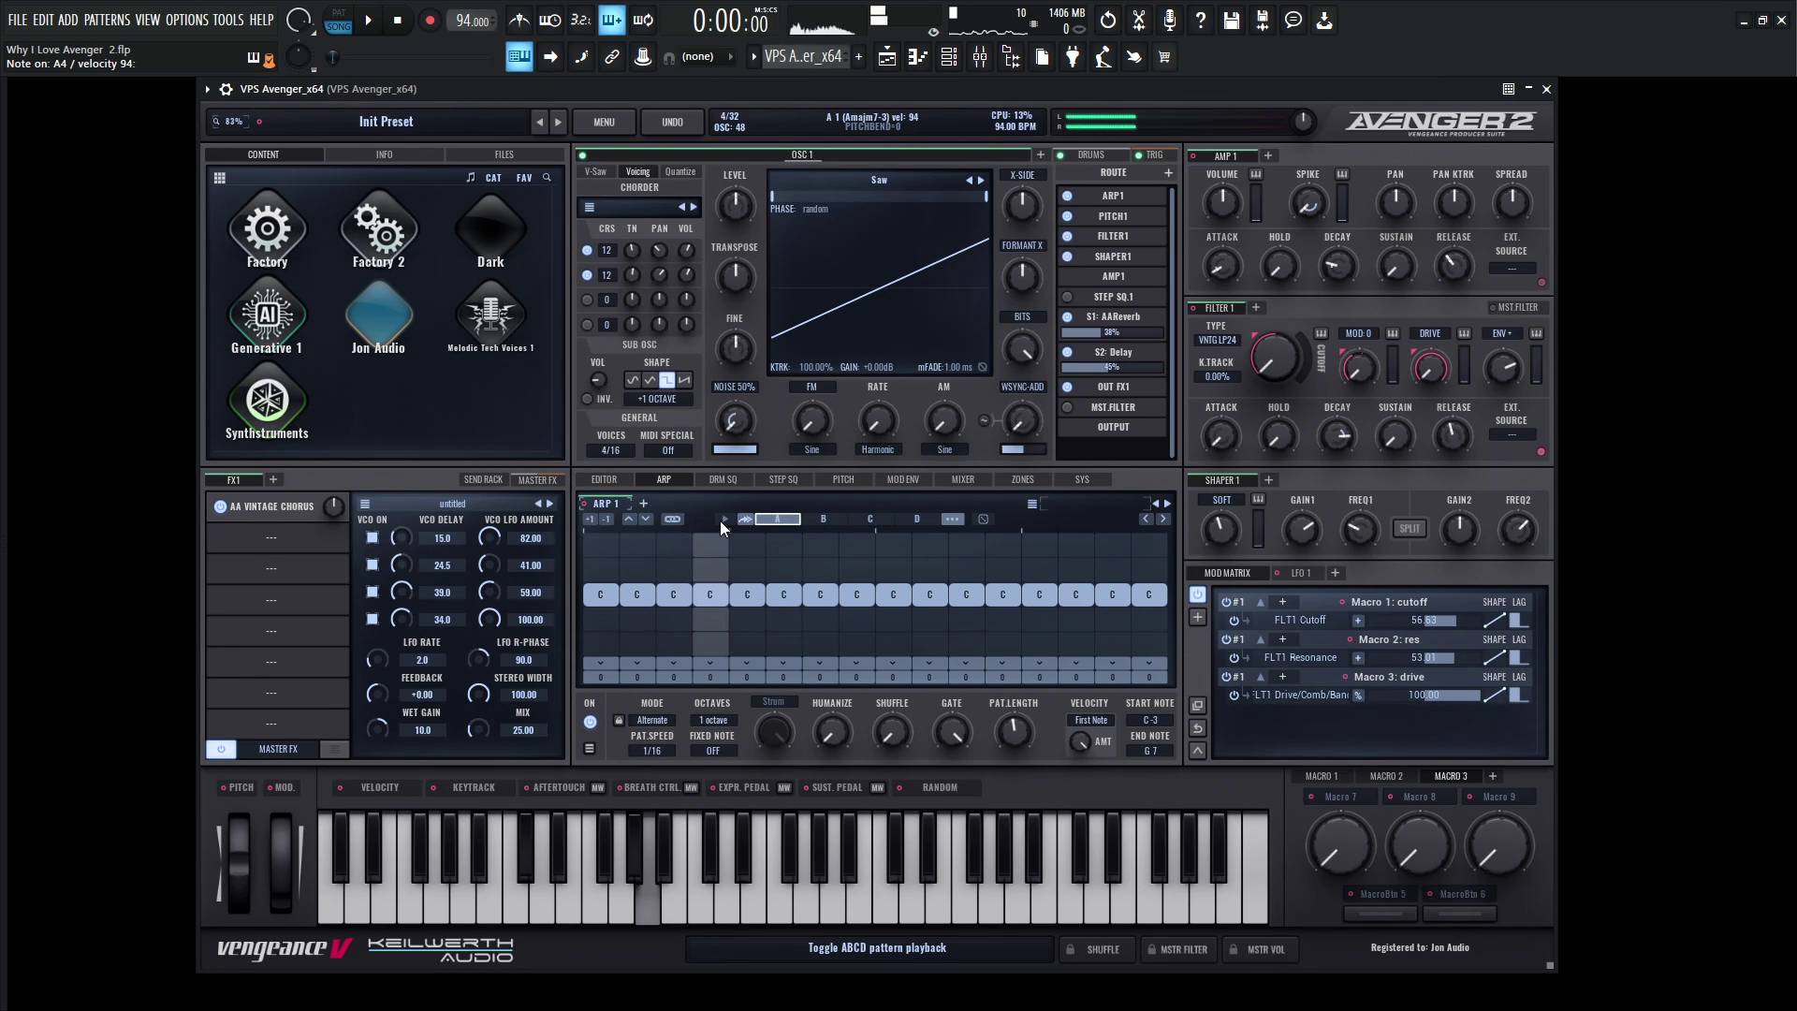
# - Add a Compressor to the second master effects slot and enable the Equalizer in the first slot
pyautogui.click(544, 480)
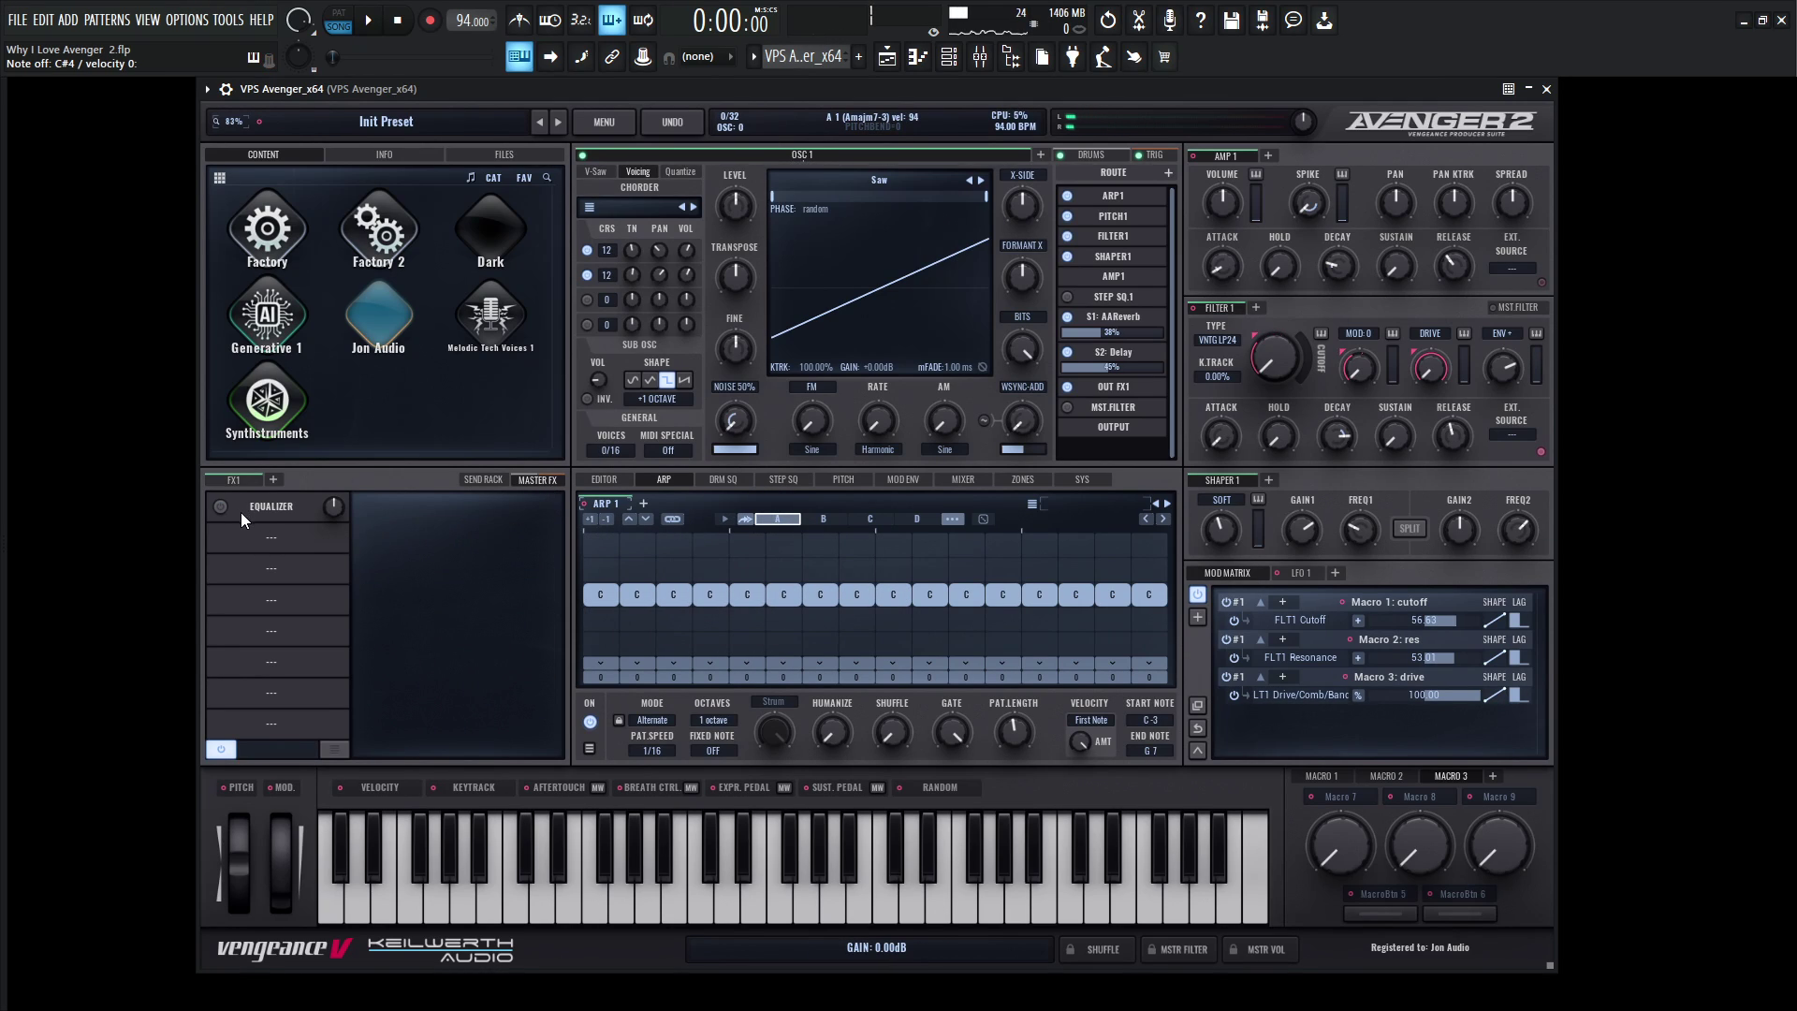
pyautogui.click(259, 531)
pyautogui.click(636, 558)
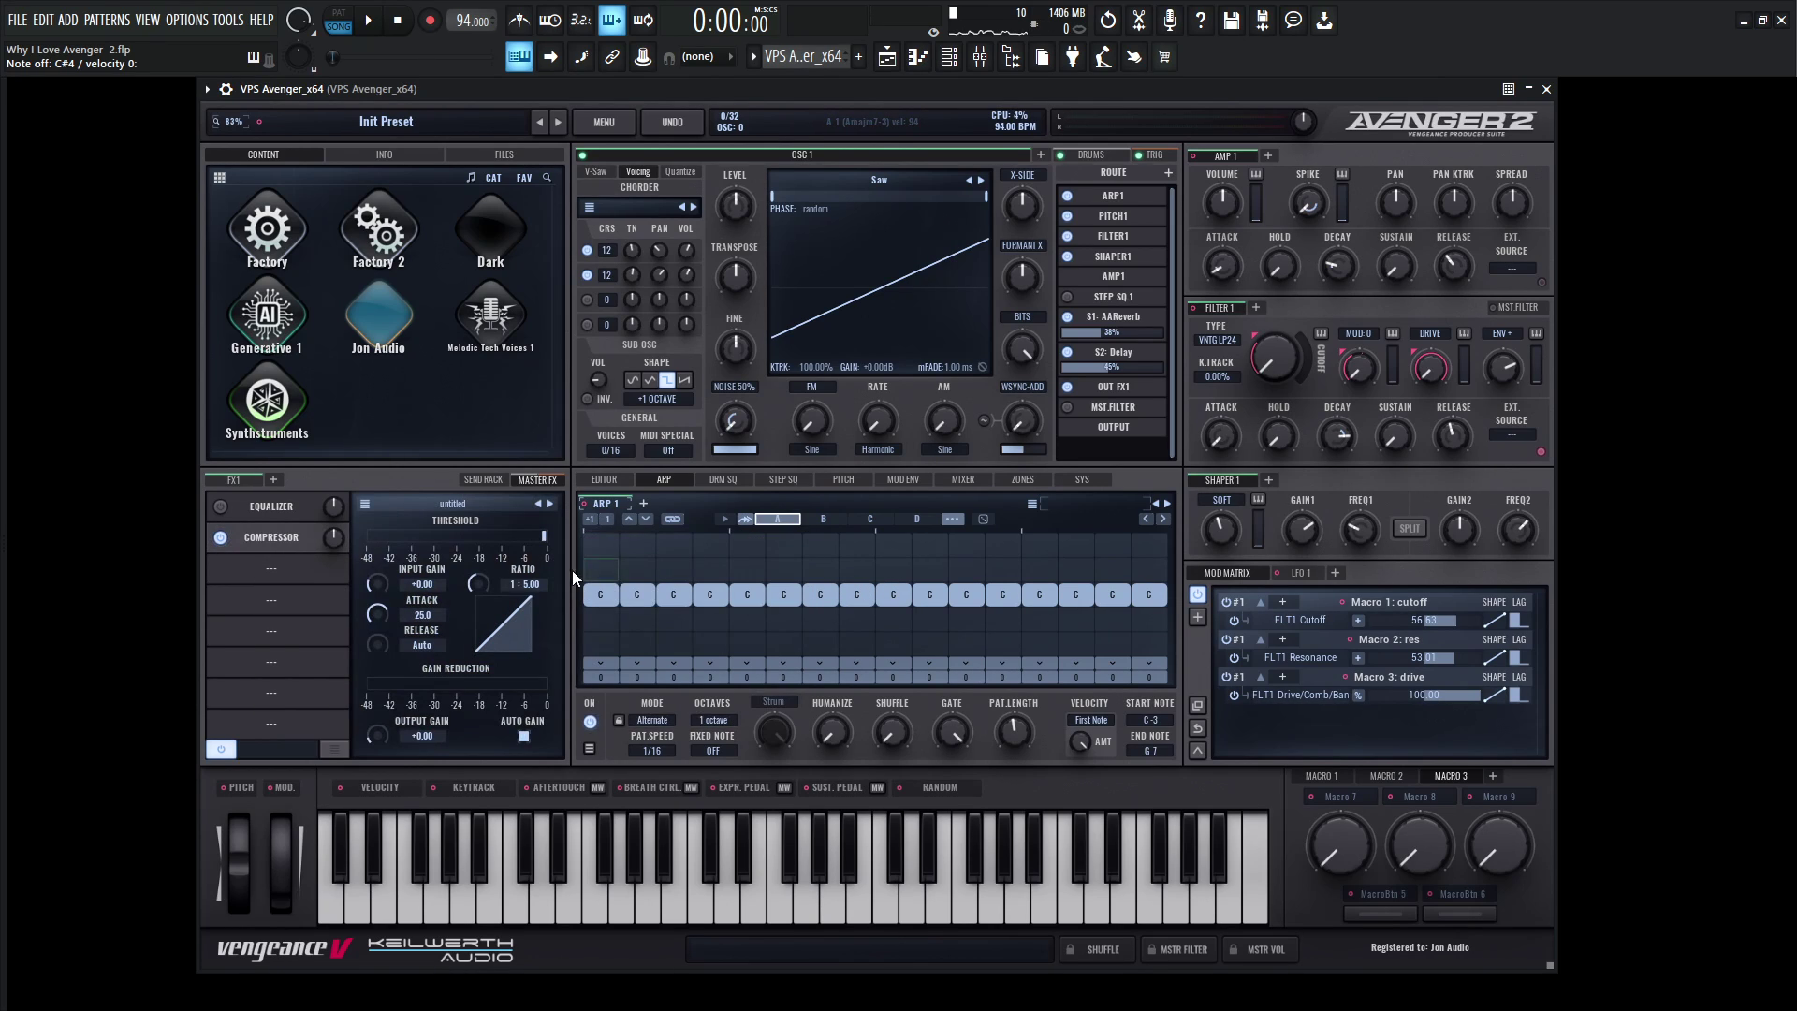
pyautogui.click(215, 509)
pyautogui.click(273, 509)
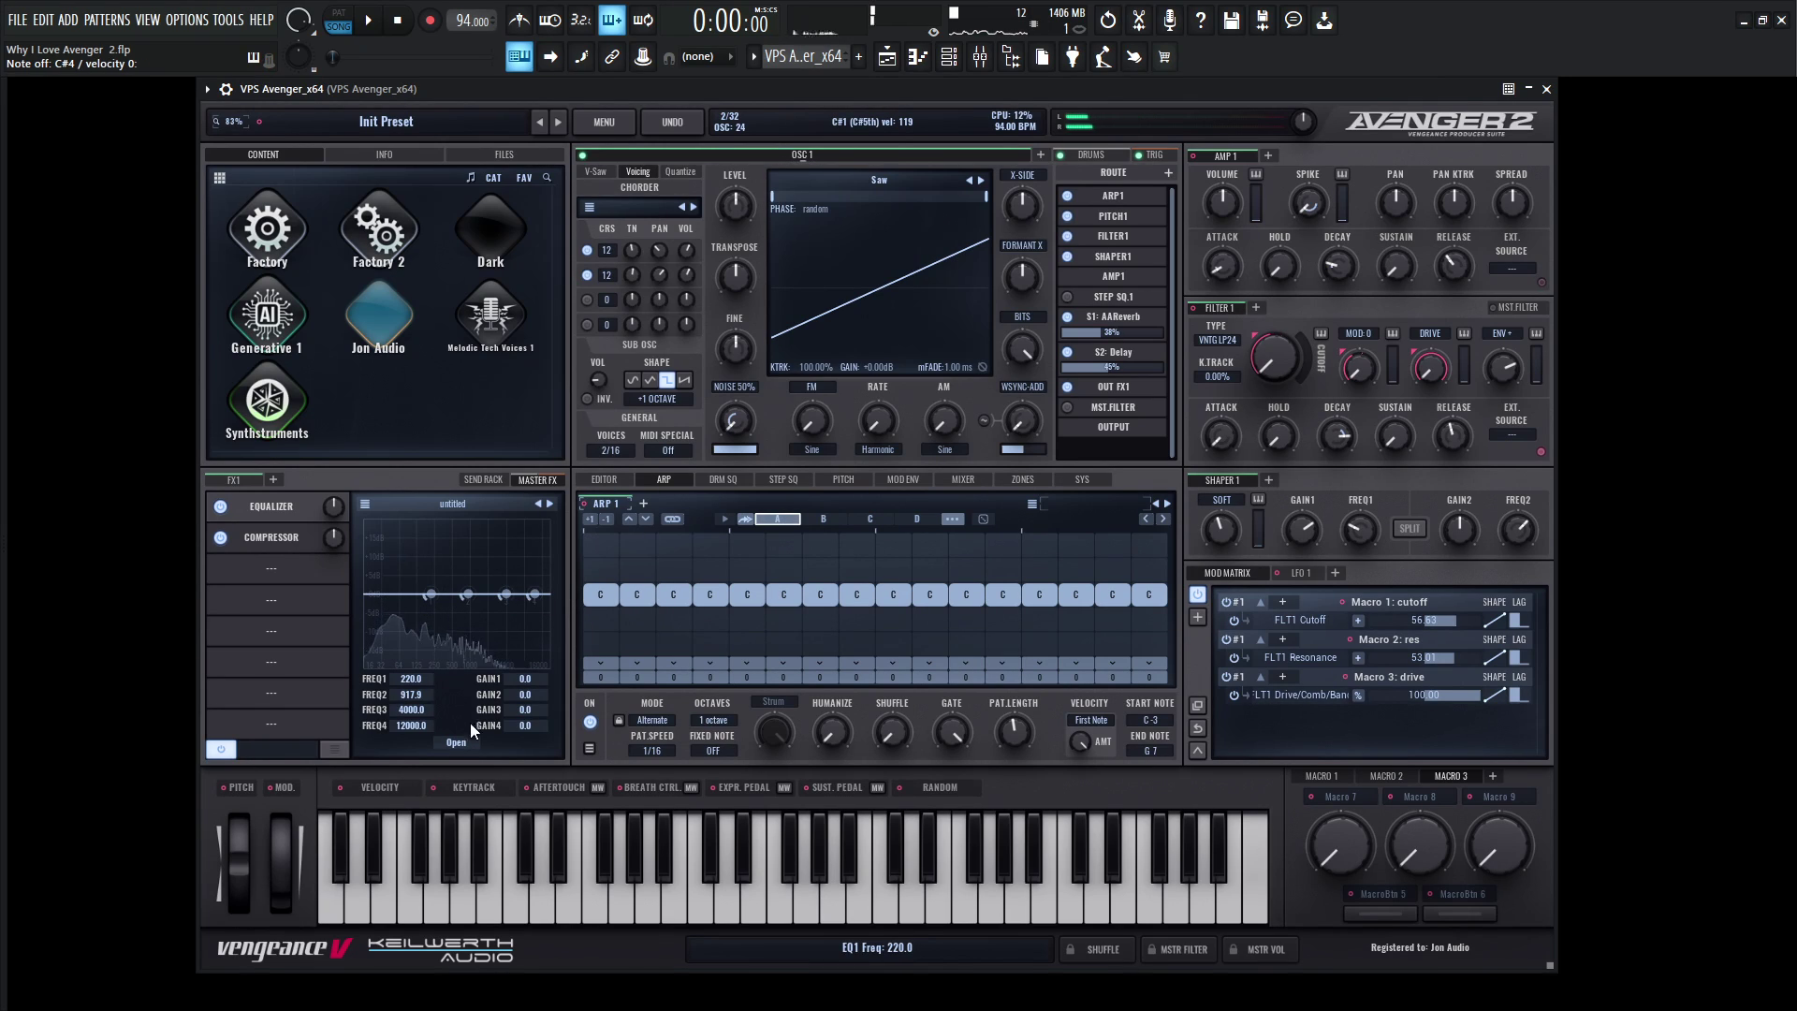
# - In the master equalizer, boost band 4 by about 3.2 dB near 7759 Hz and cut band 1 by about 0.9 dB near 163 Hz
pyautogui.click(455, 743)
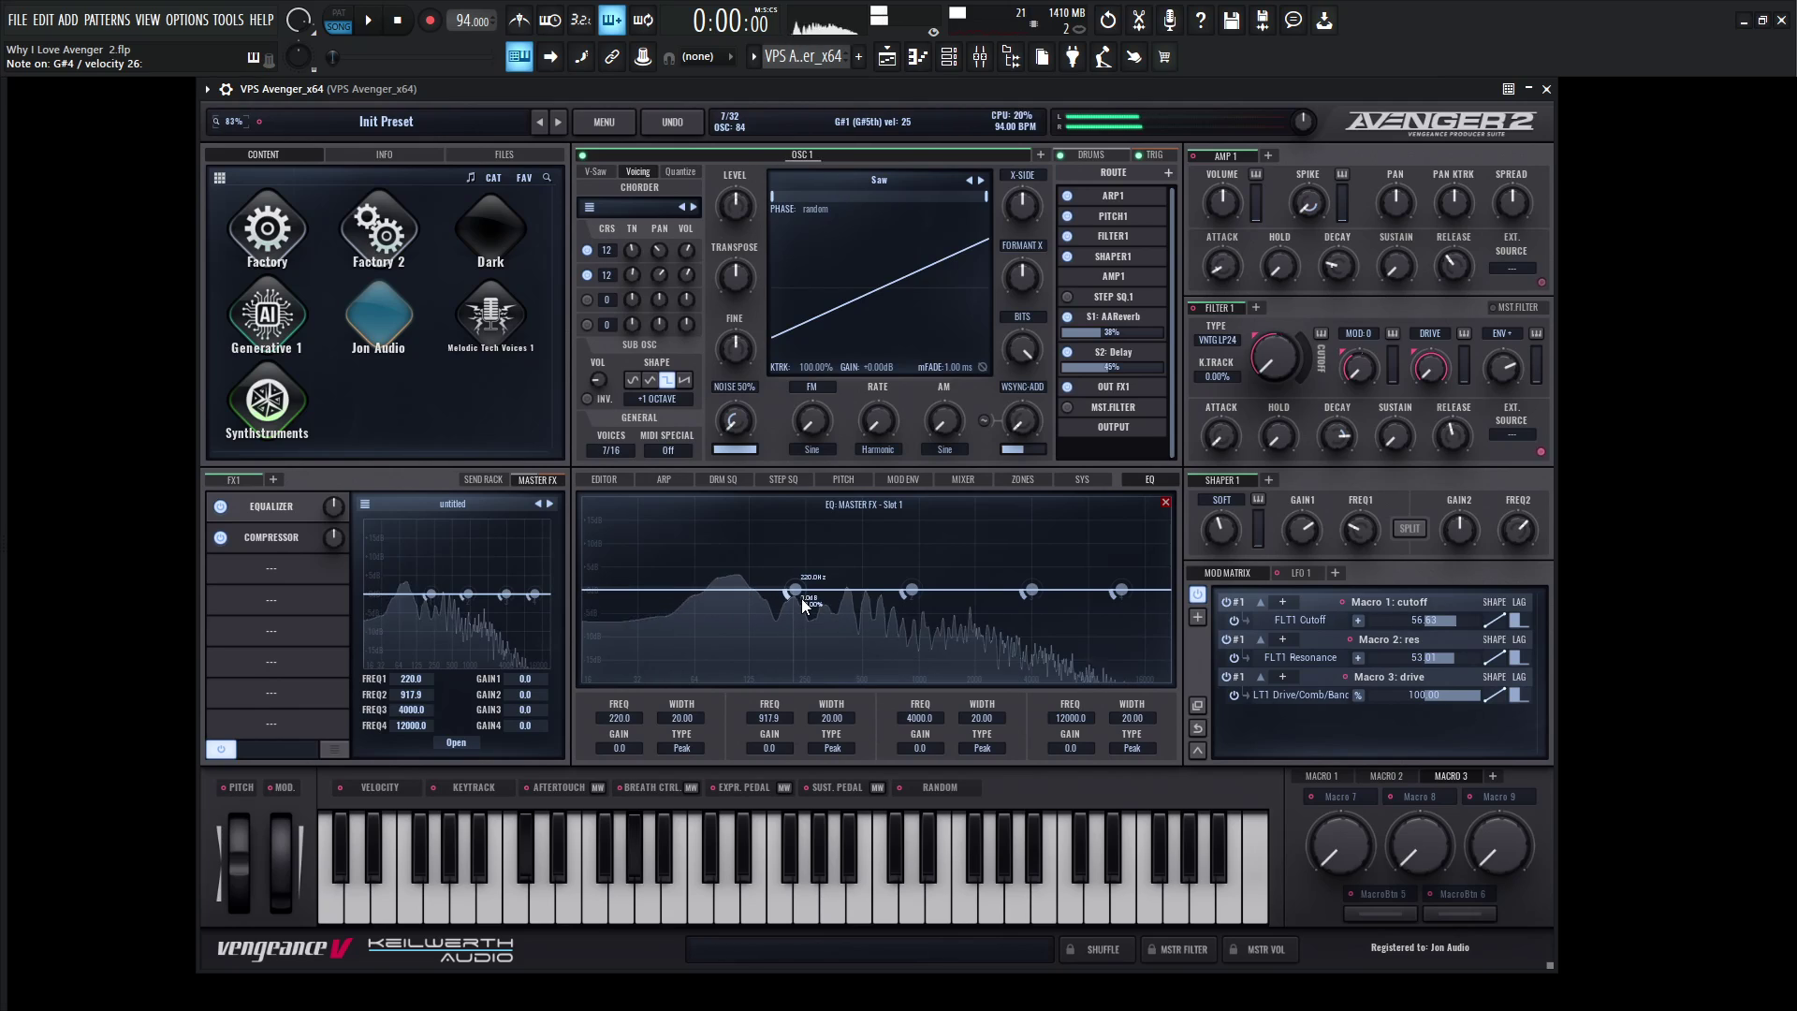
pyautogui.moveTo(801, 588)
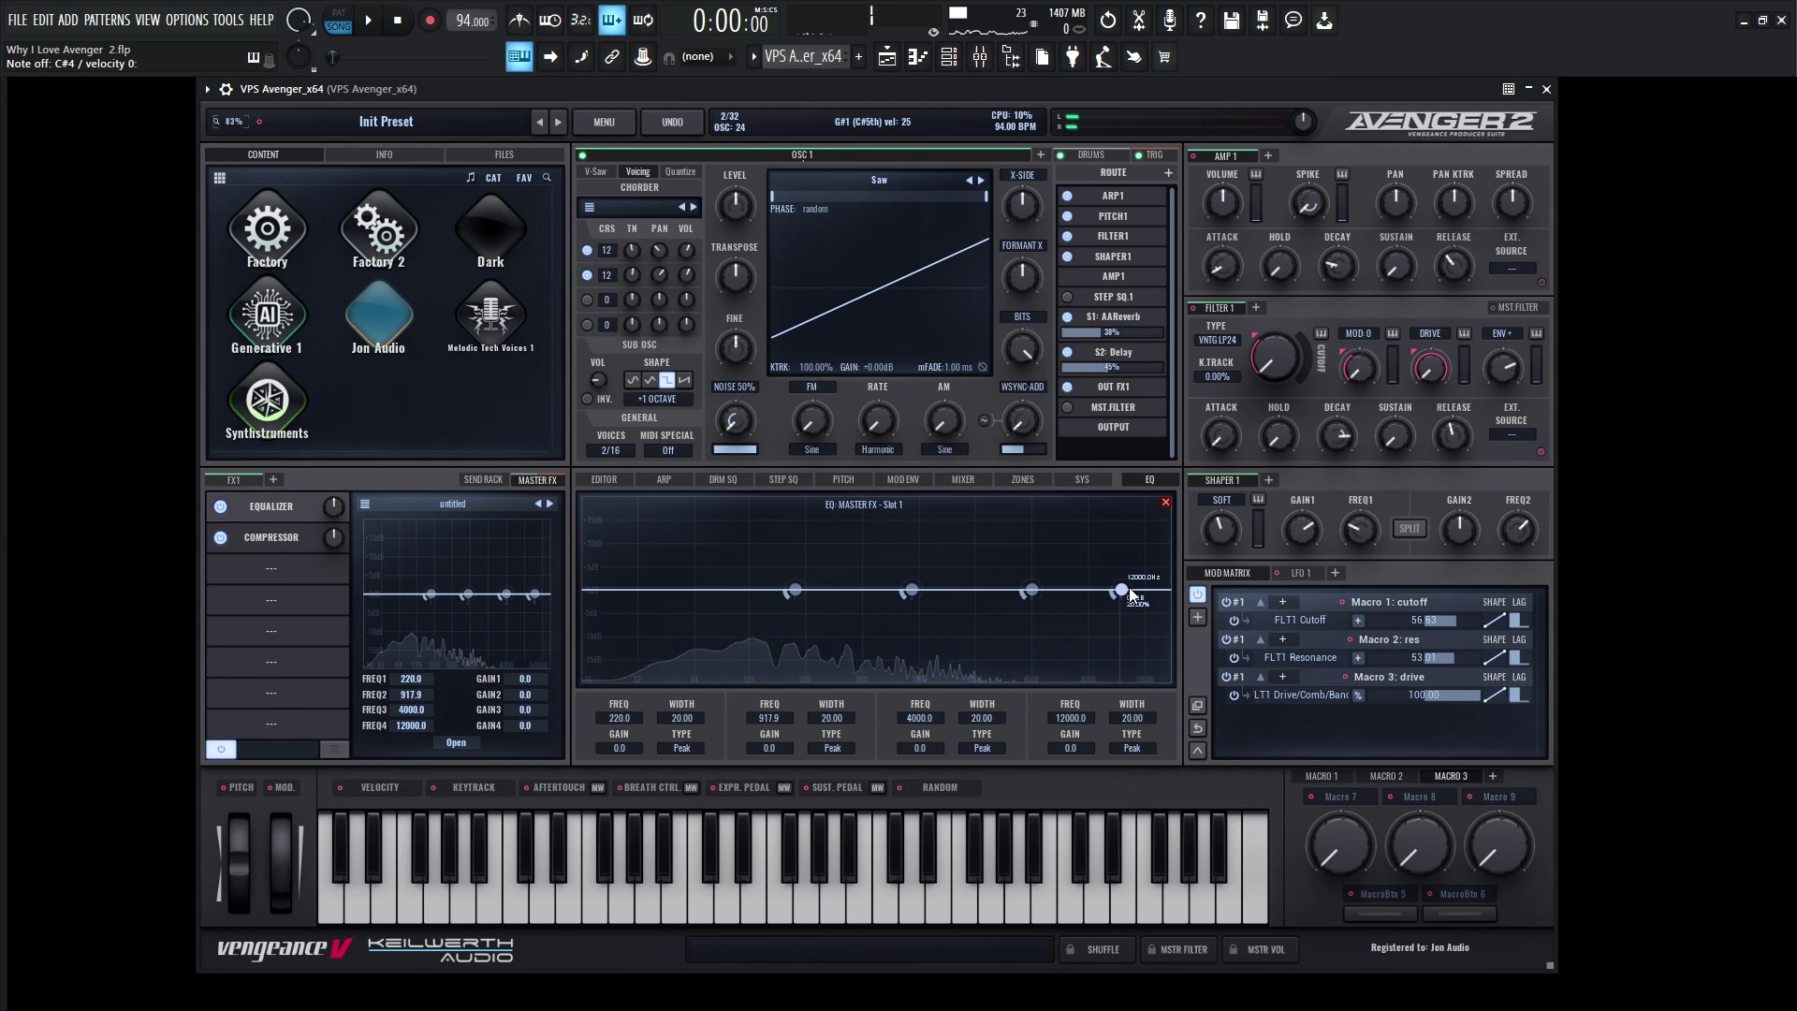
pyautogui.moveTo(1120, 590); pyautogui.dragTo(1082, 573)
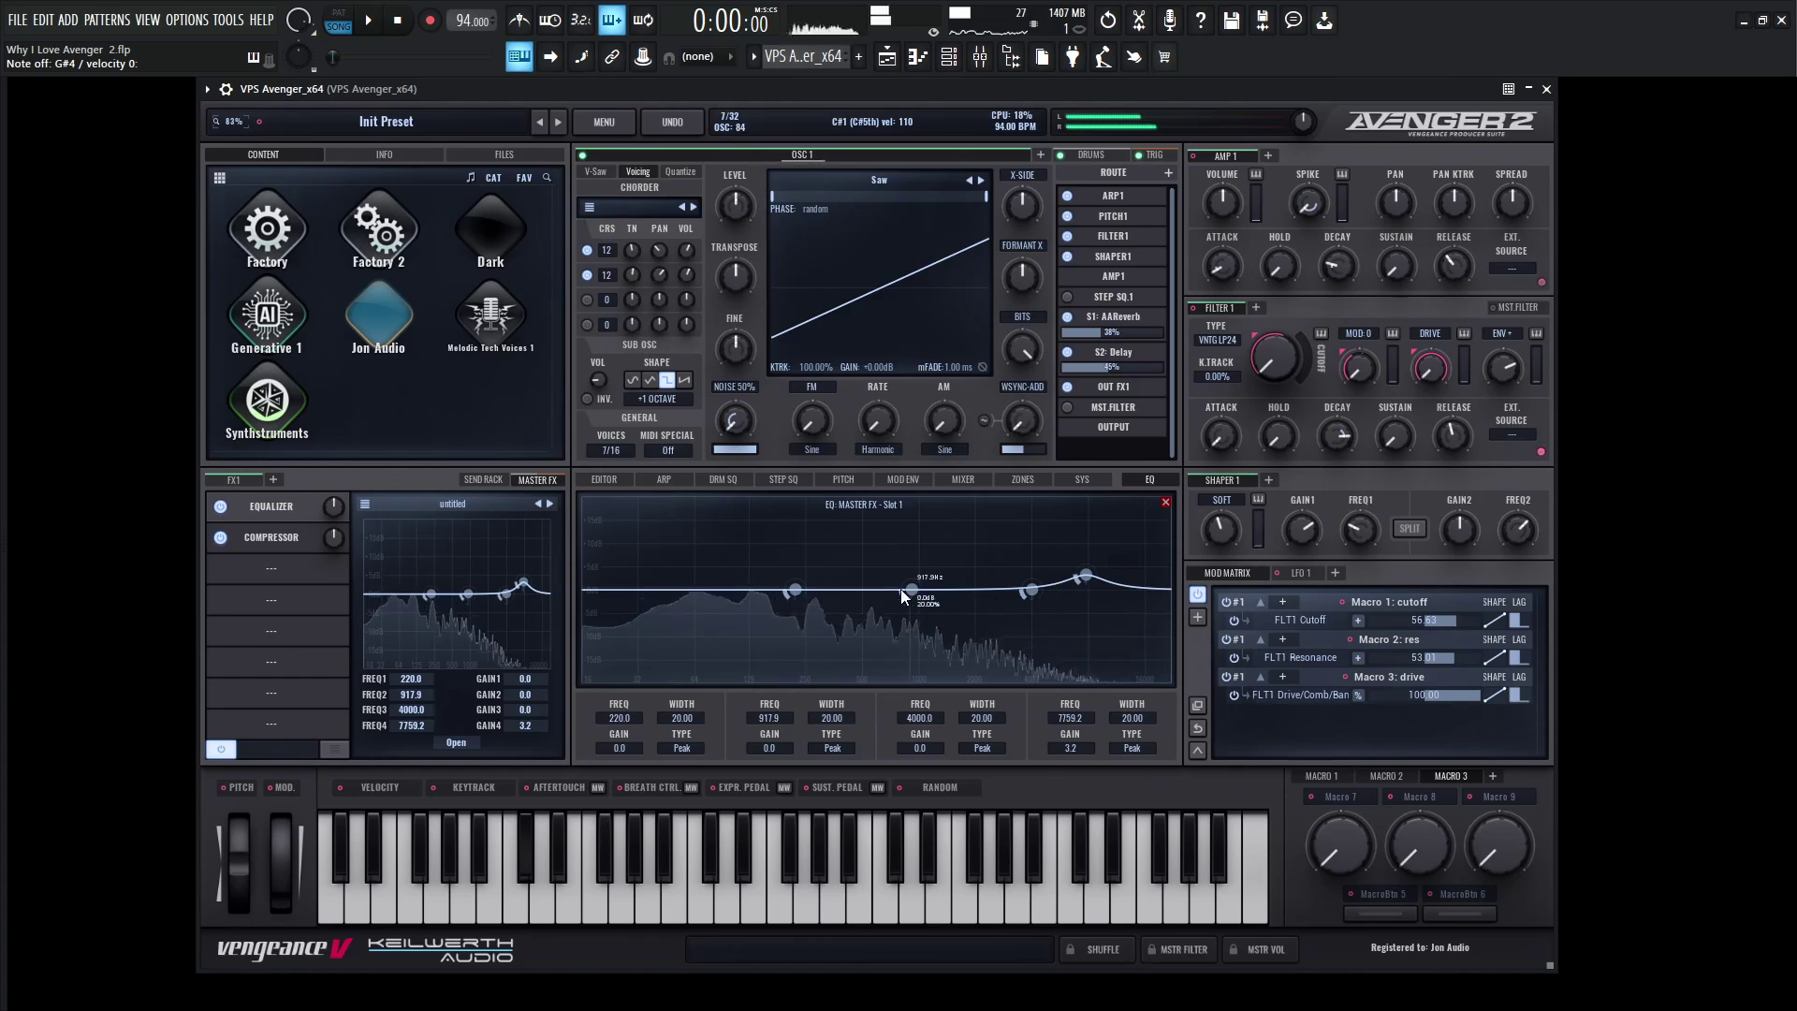
pyautogui.moveTo(795, 593); pyautogui.dragTo(770, 526)
pyautogui.moveTo(619, 747); pyautogui.dragTo(655, 772)
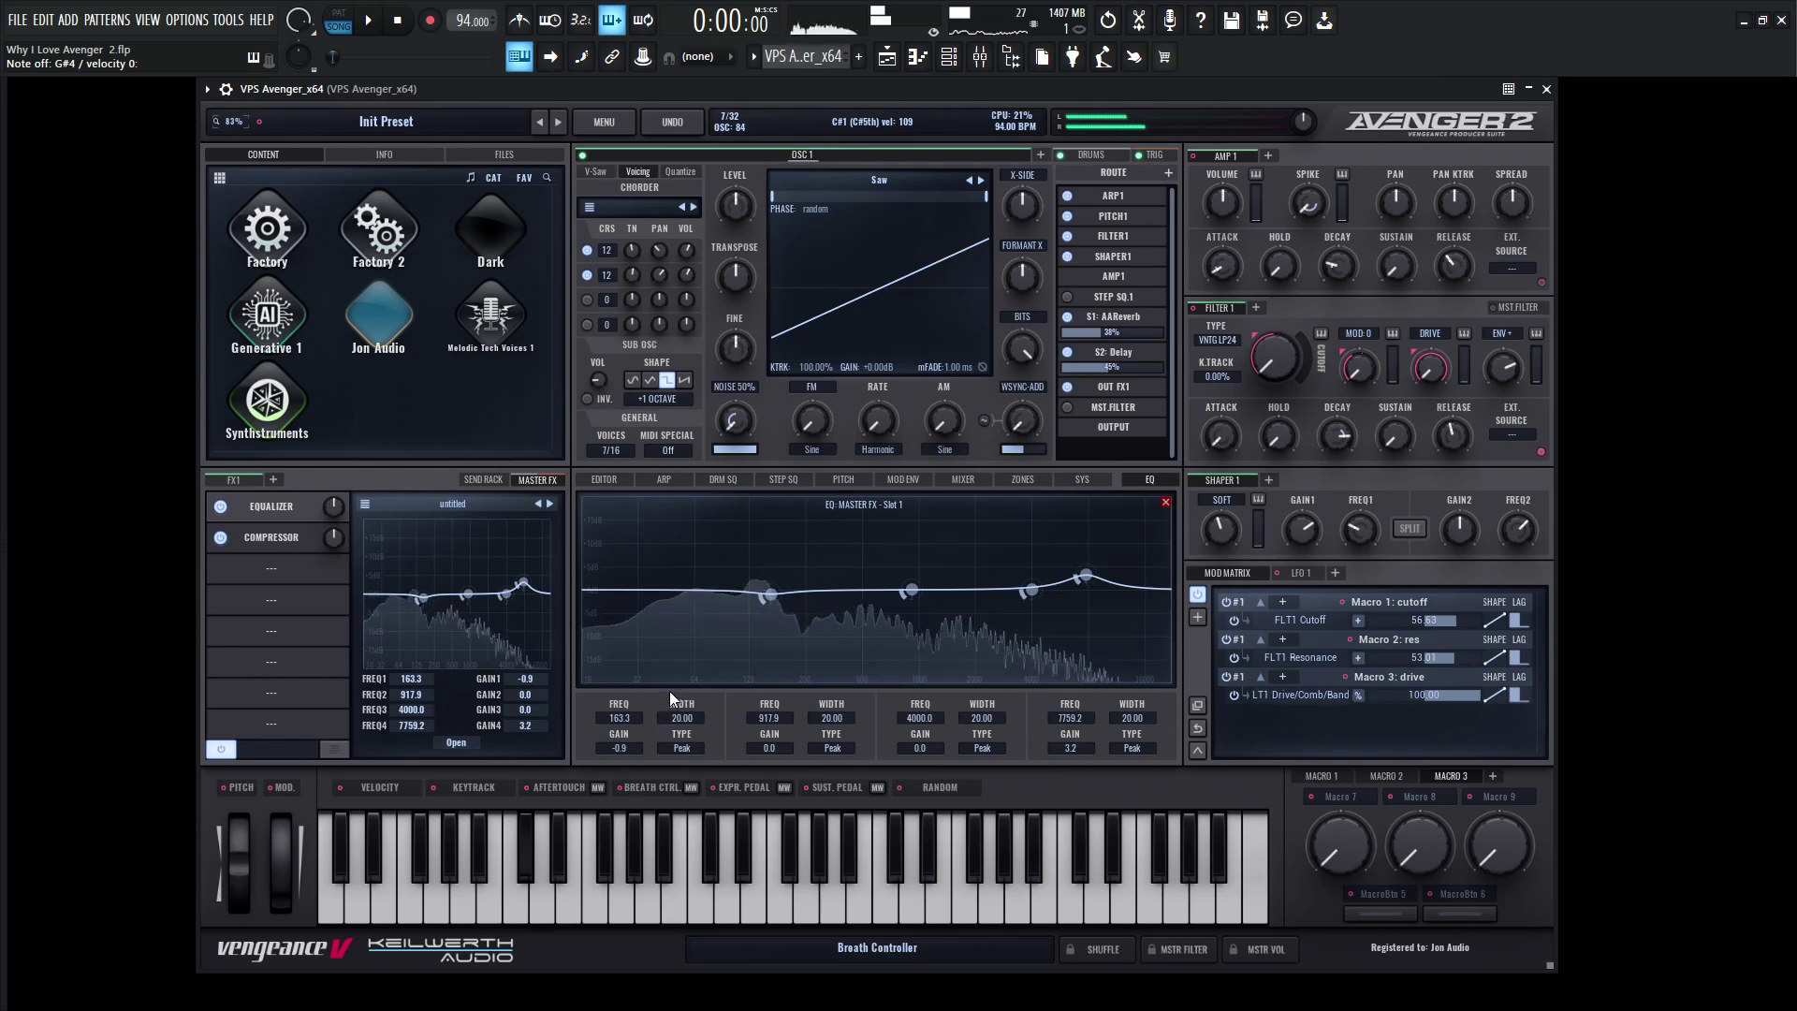
# - Set the master compressor's ratio to 1:4.00 and lower its threshold to about -19 dB
pyautogui.click(280, 540)
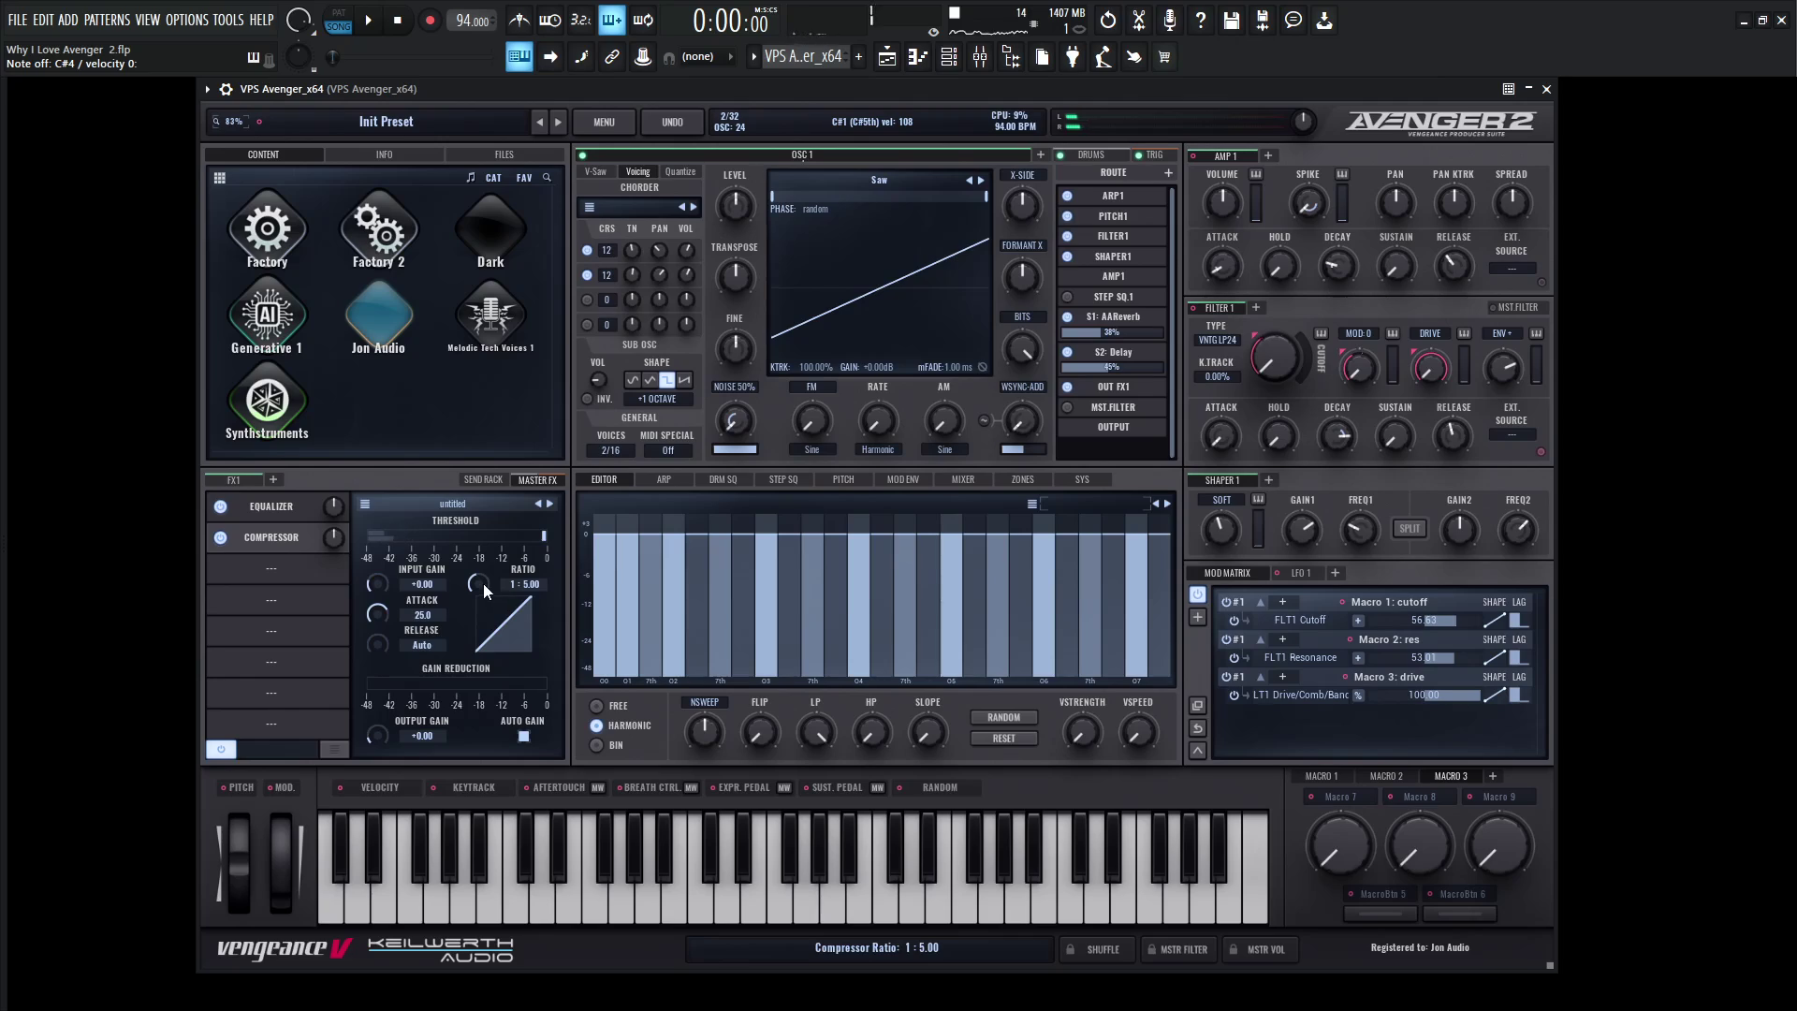
pyautogui.moveTo(482, 582); pyautogui.dragTo(485, 588)
pyautogui.moveTo(539, 536); pyautogui.dragTo(479, 541)
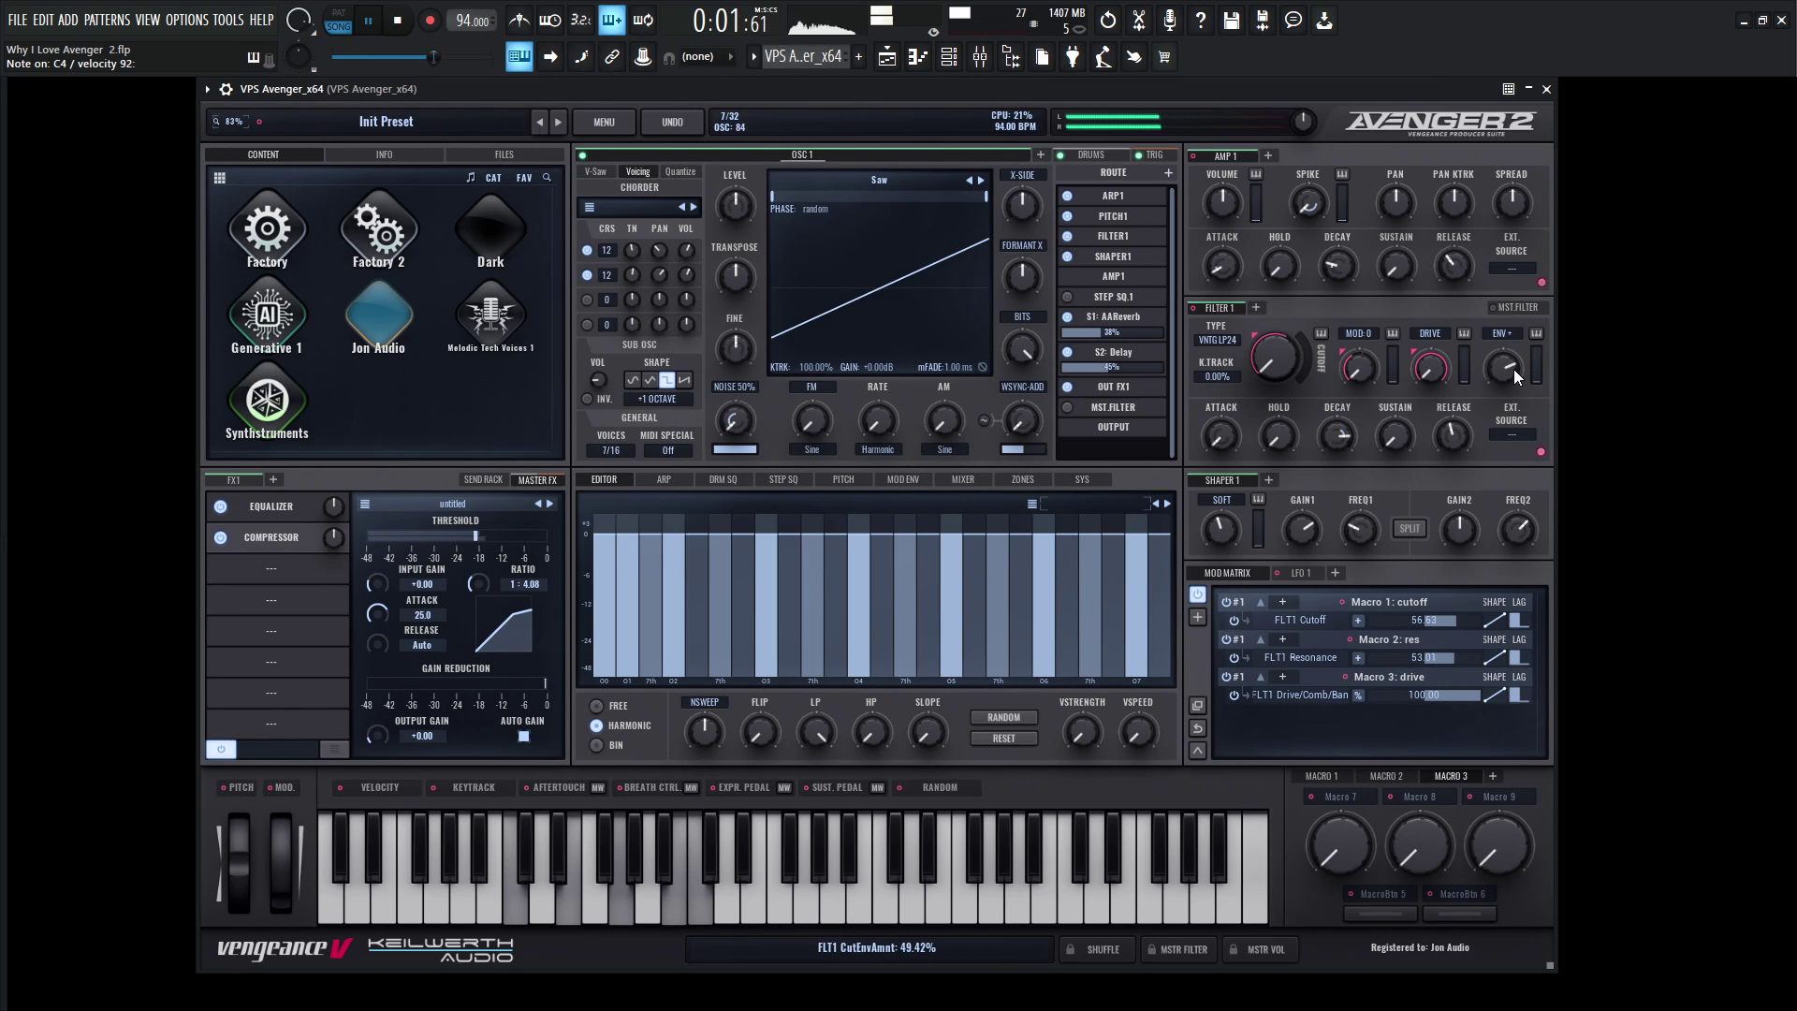
# - During playback, turn the drive macro down to zero and raise the cutoff macro to about 55%
pyautogui.click(1344, 779)
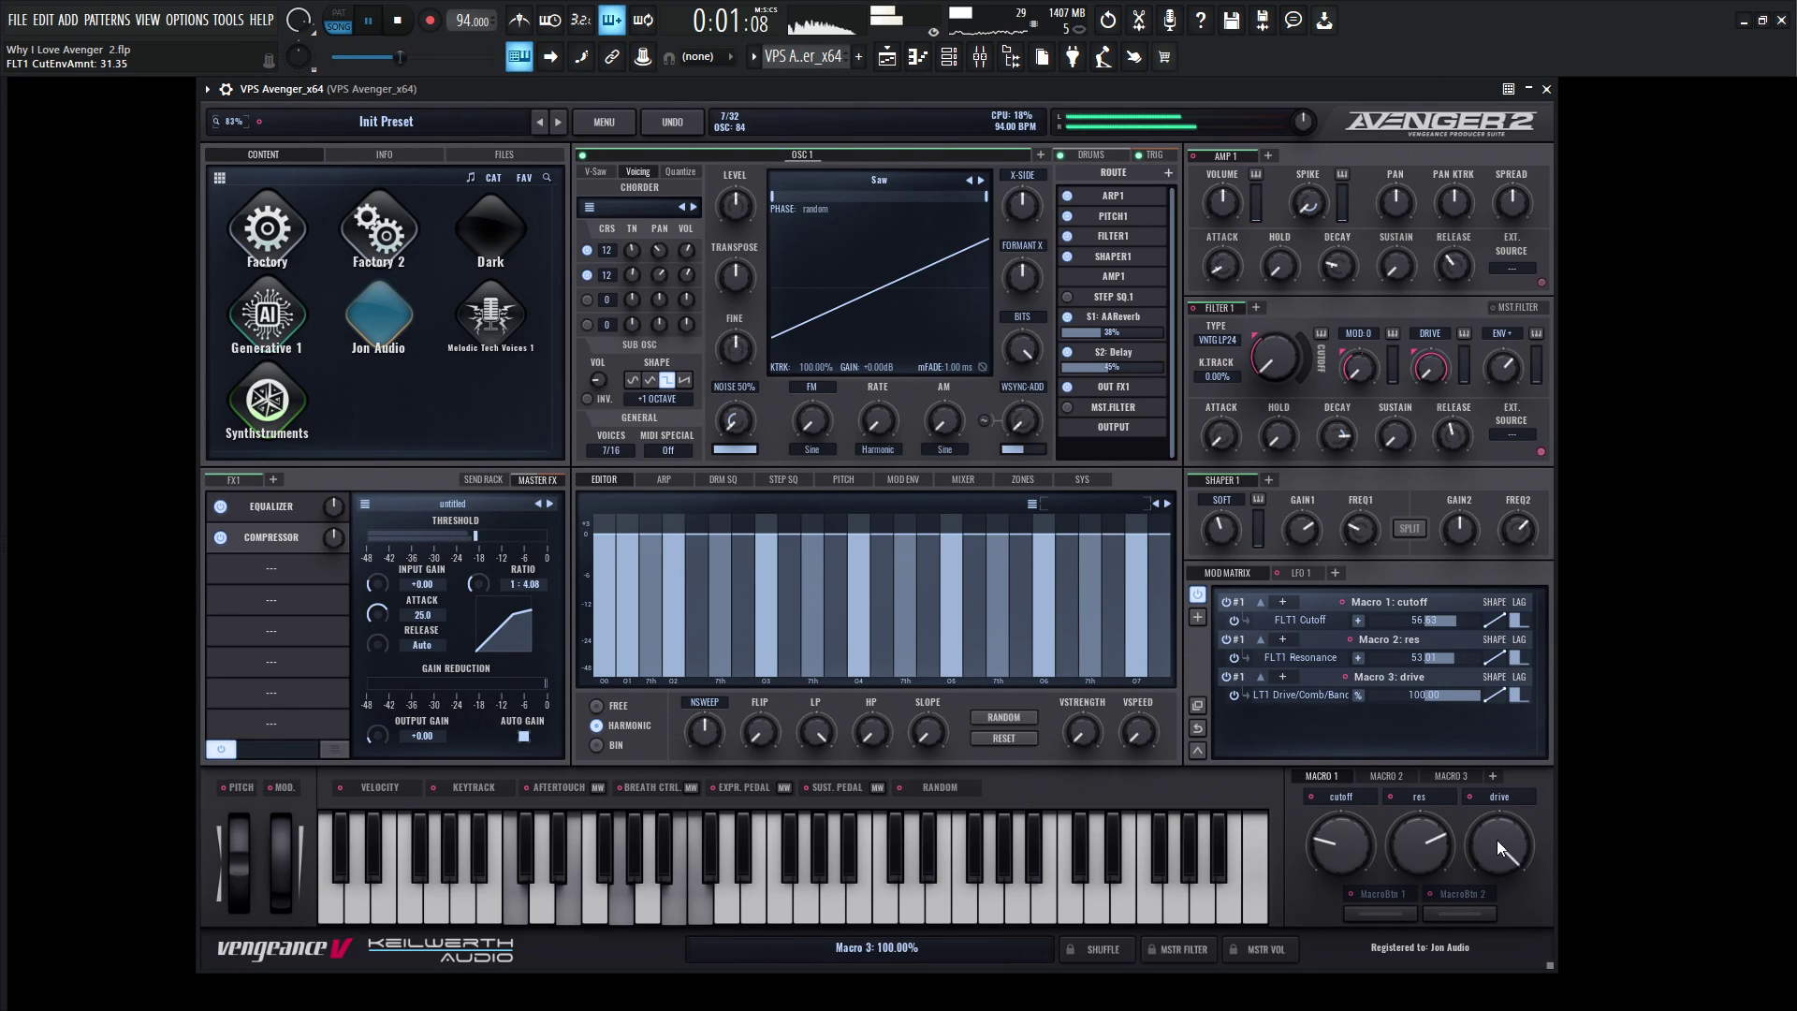
pyautogui.moveTo(1434, 863); pyautogui.dragTo(1344, 743)
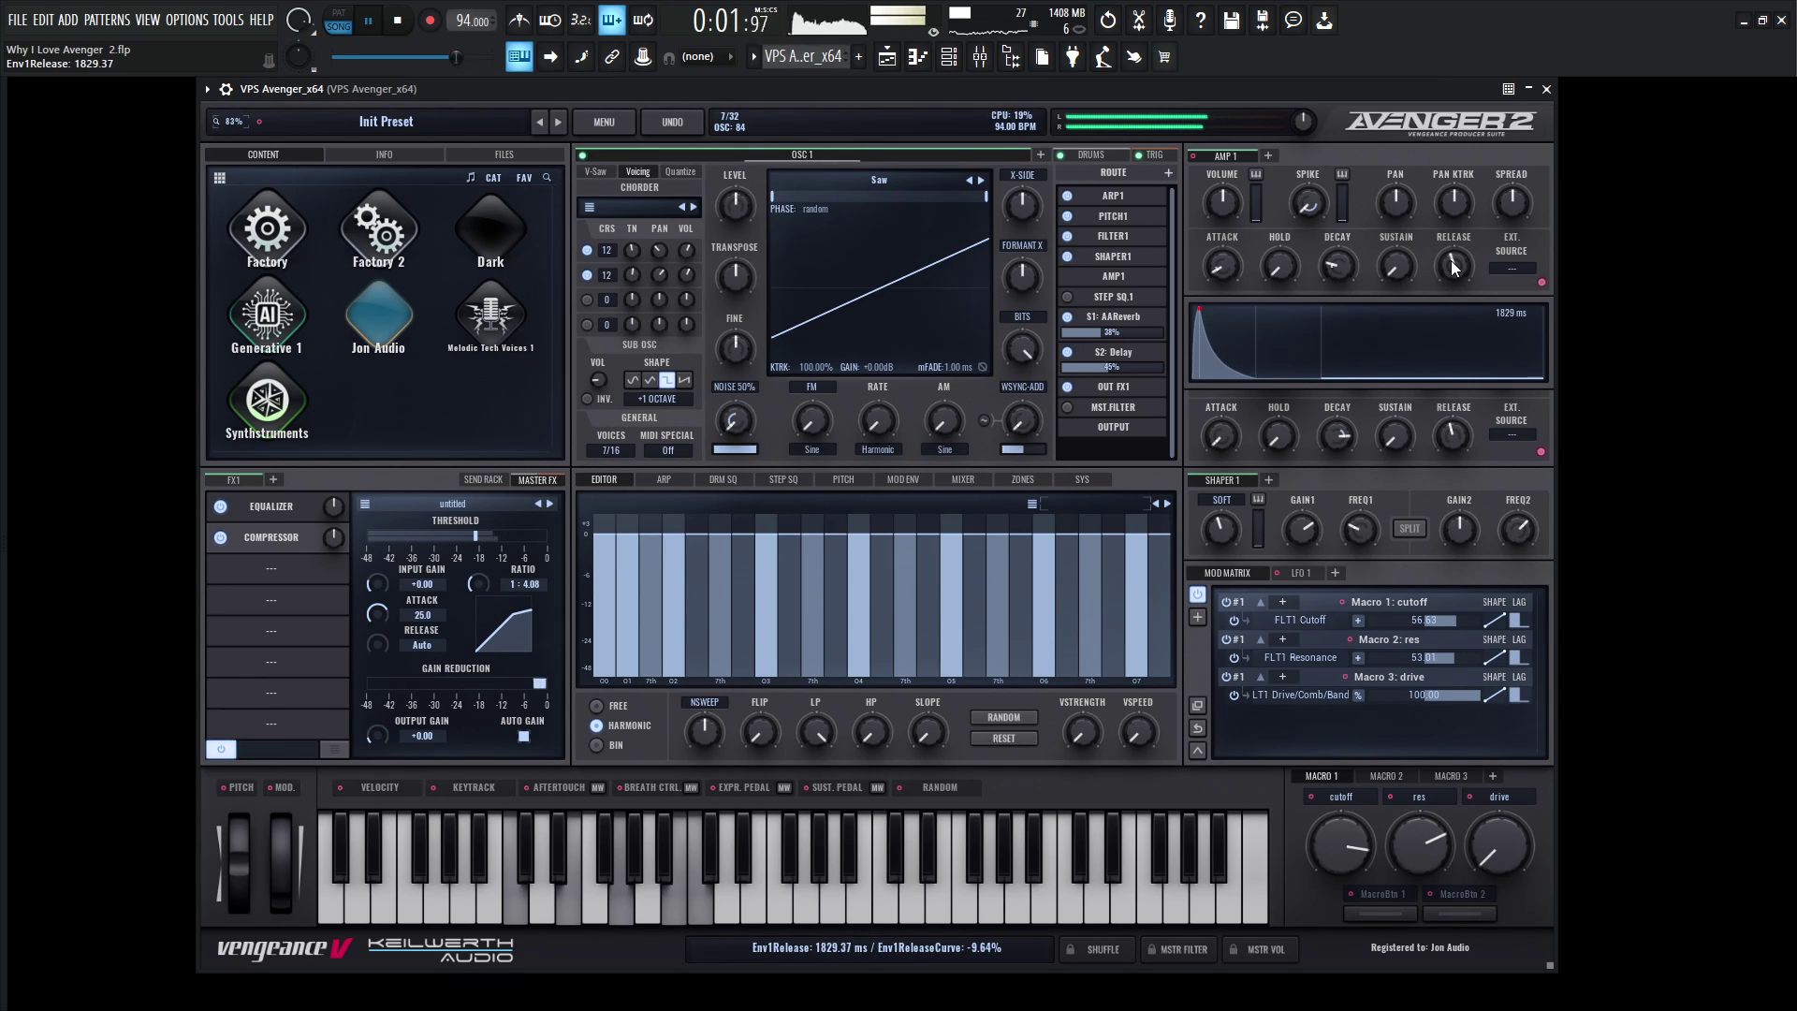
pyautogui.moveTo(1353, 813); pyautogui.dragTo(1343, 919)
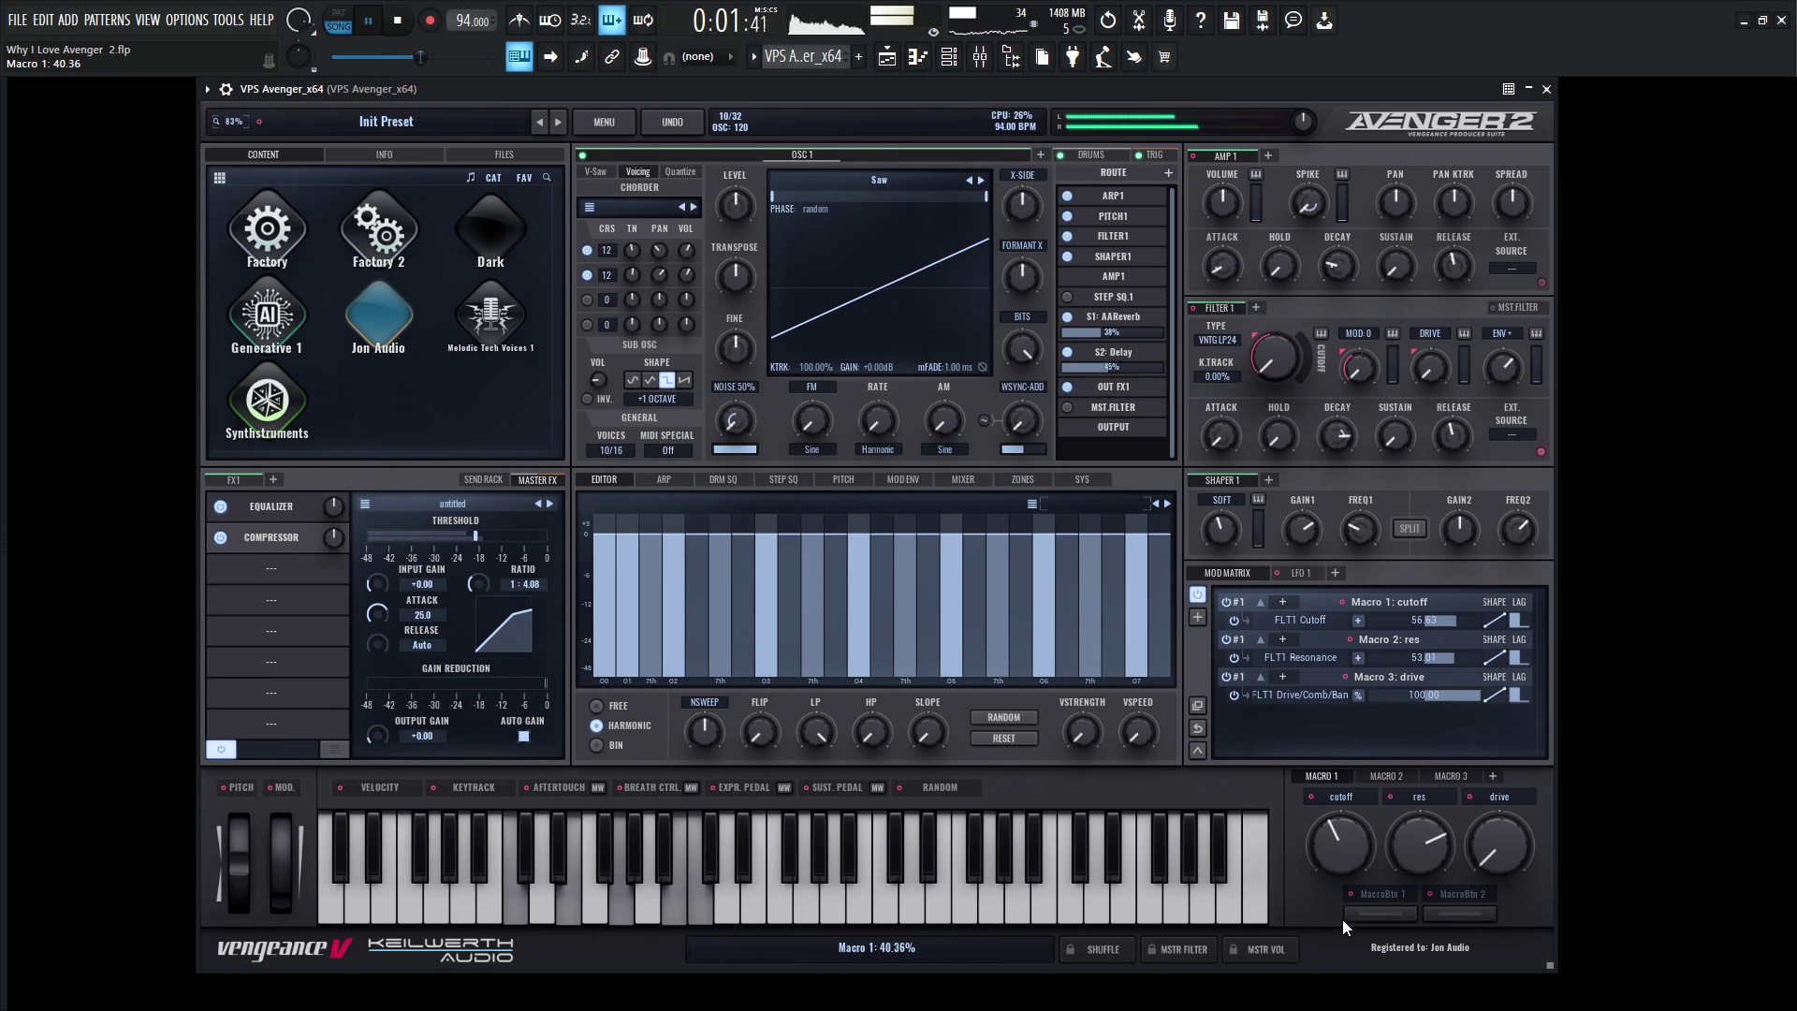
pyautogui.moveTo(1352, 857); pyautogui.dragTo(1350, 811)
# - Lower OSC 1's AAReverb send to 32%, reduce its Delay send slightly, and raise the compressor threshold to about -16 dB
pyautogui.moveTo(1114, 335); pyautogui.dragTo(1108, 335)
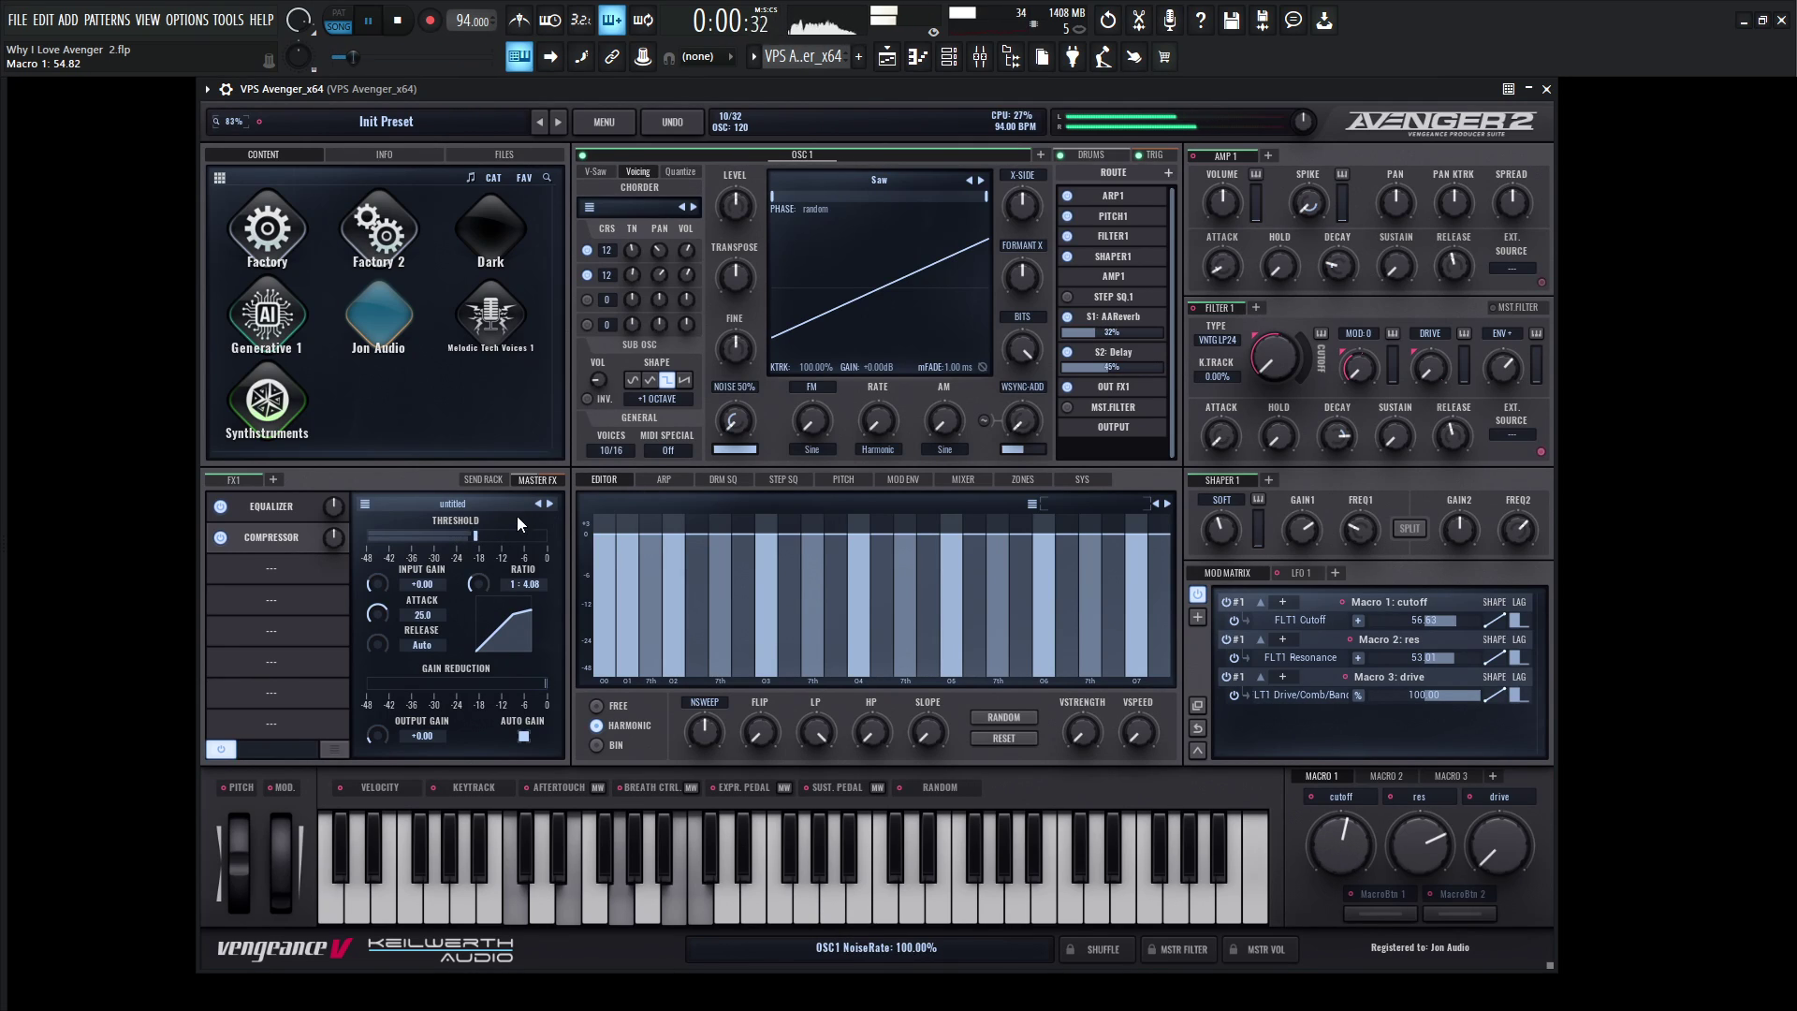
pyautogui.moveTo(479, 535); pyautogui.dragTo(485, 535)
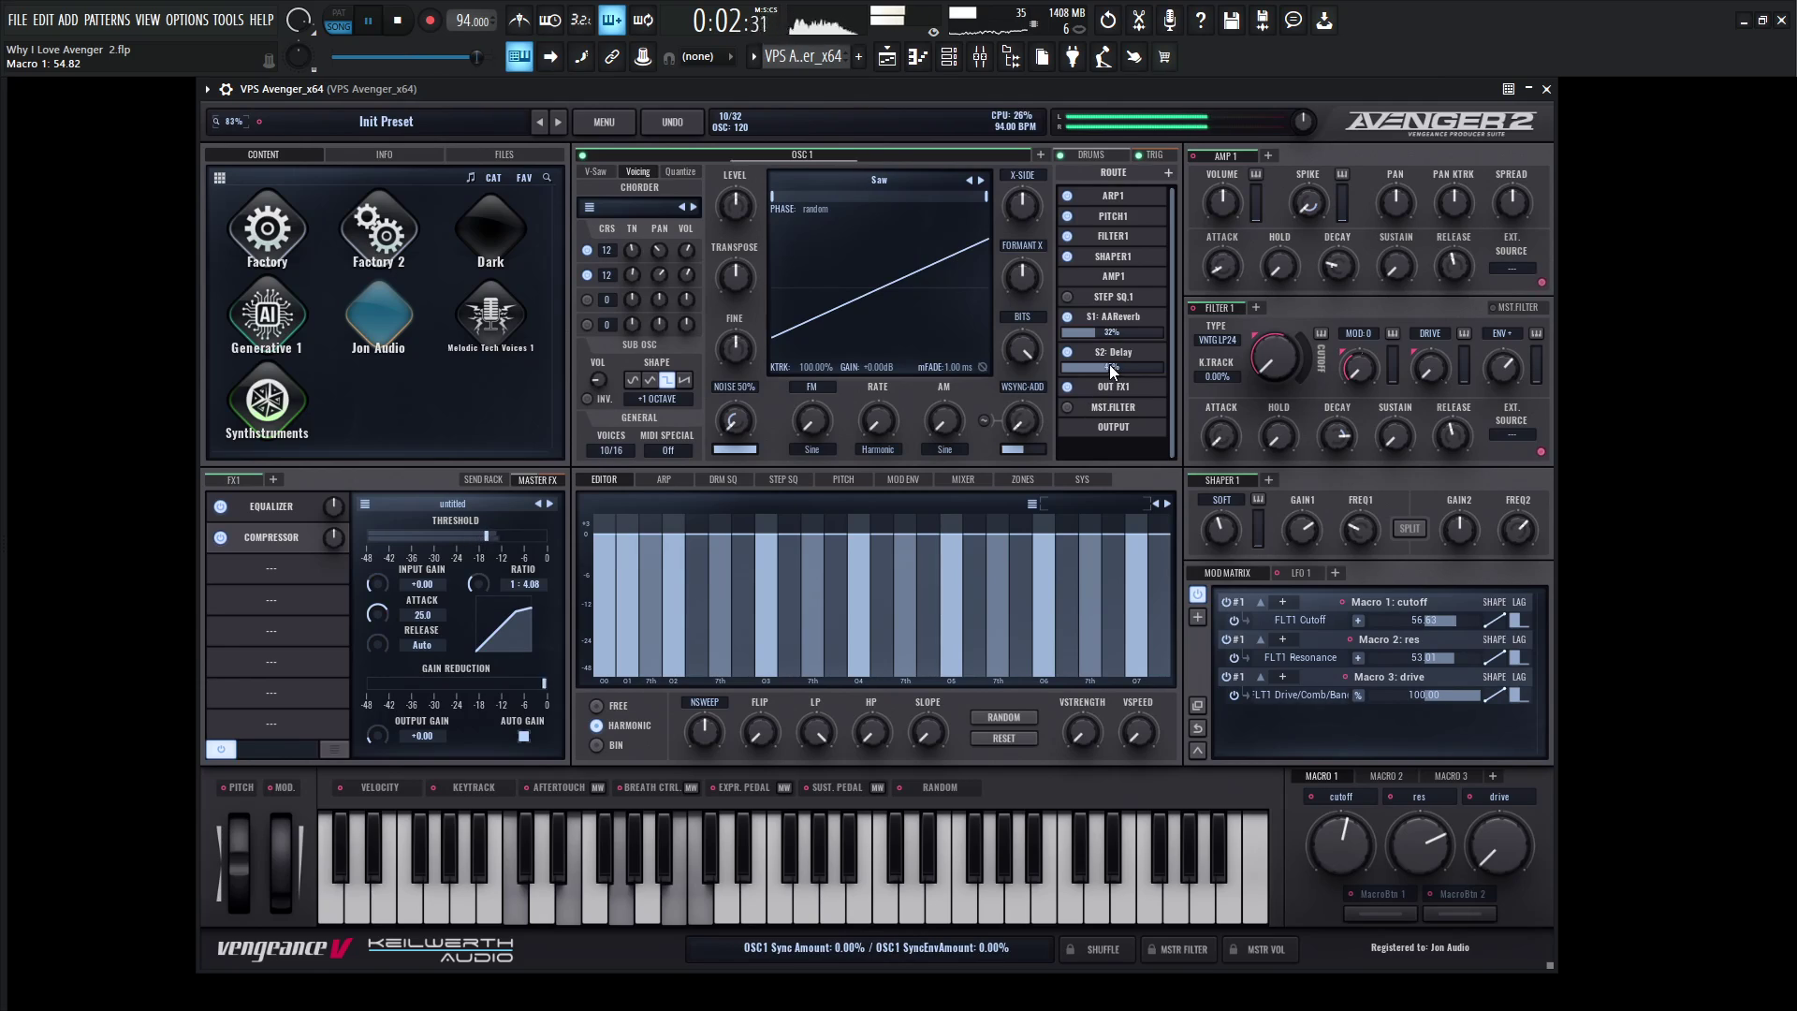
pyautogui.moveTo(1109, 363); pyautogui.dragTo(1099, 367)
pyautogui.press('space')
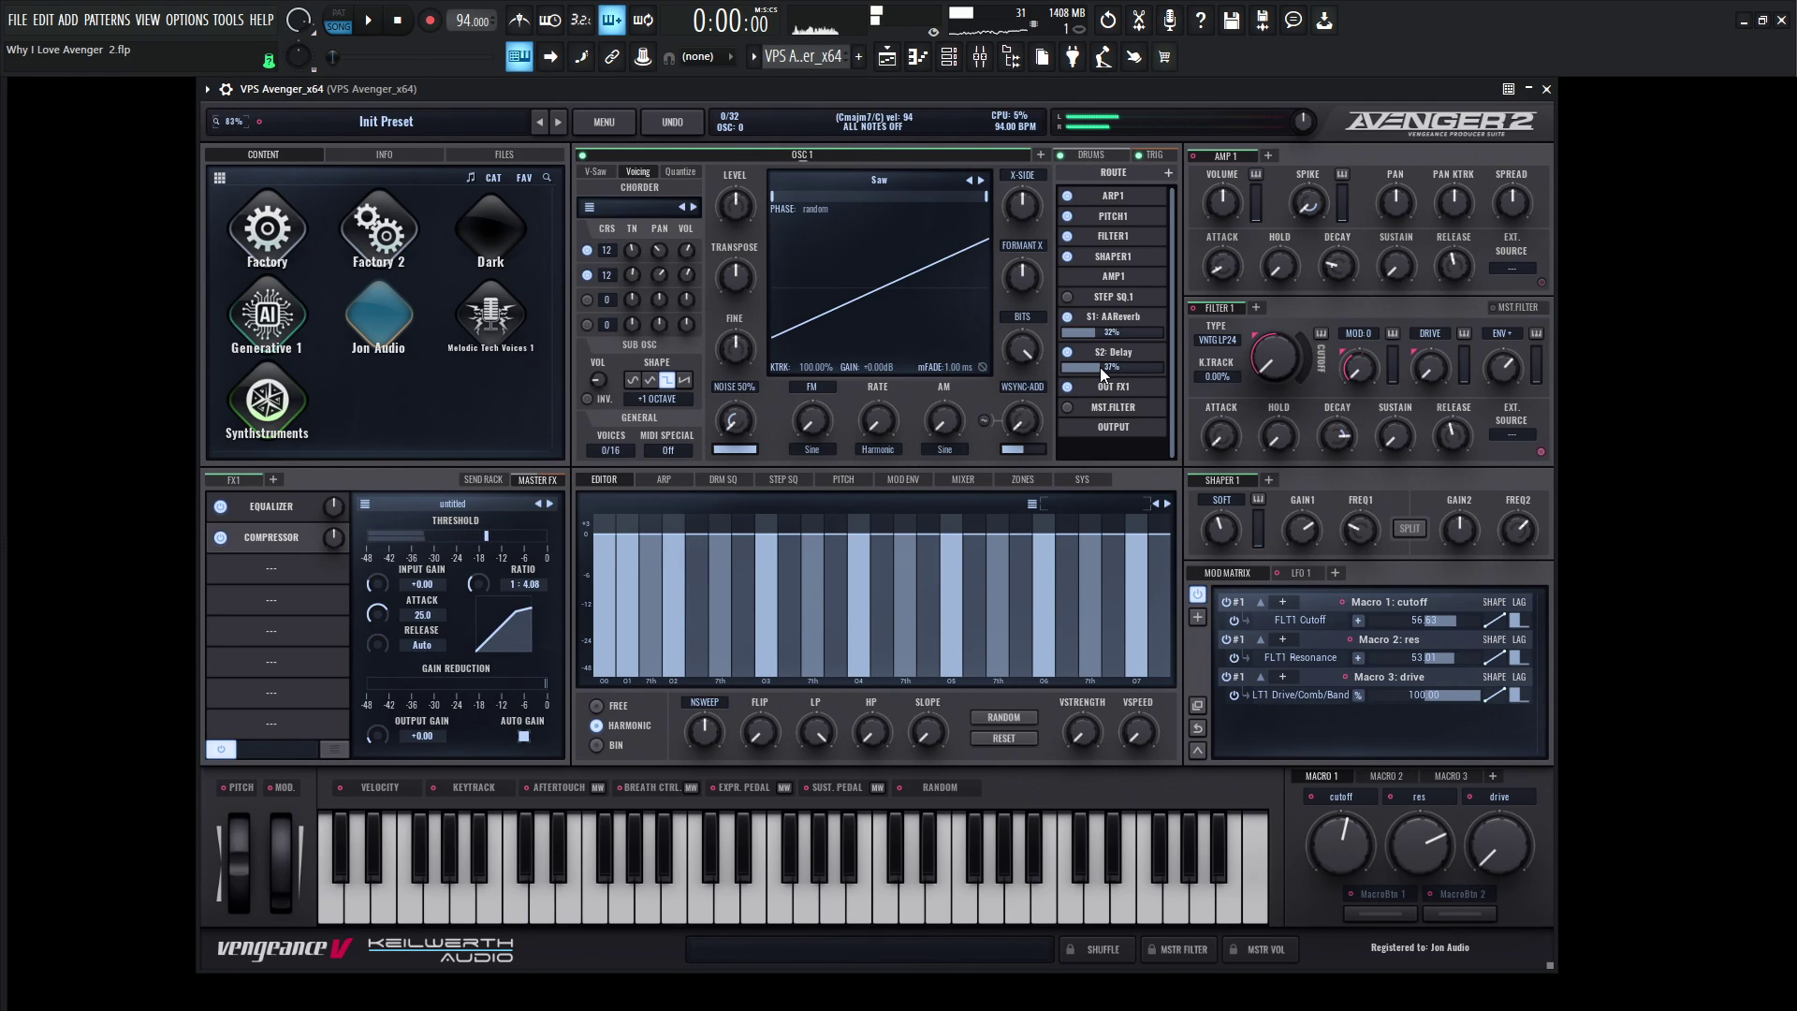